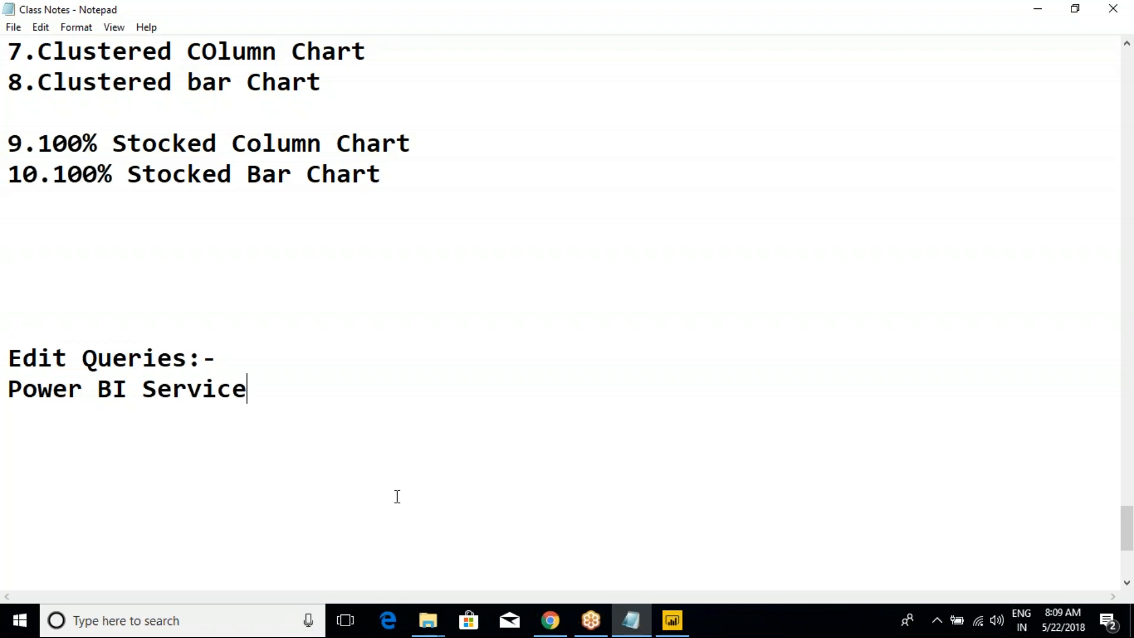
- Review the Edit Queries topics and the list of ten visualizations in the class notes
left_click(326, 330)
left_click_drag(30, 325, 190, 476)
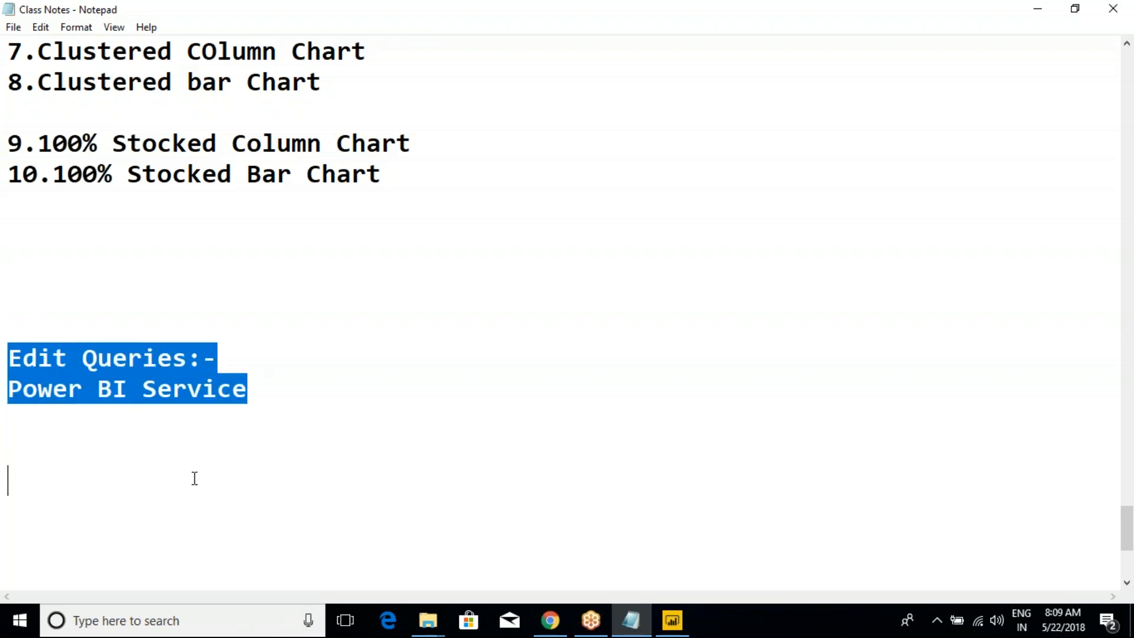
left_click(194, 478)
scroll(192, 414, "up", 4)
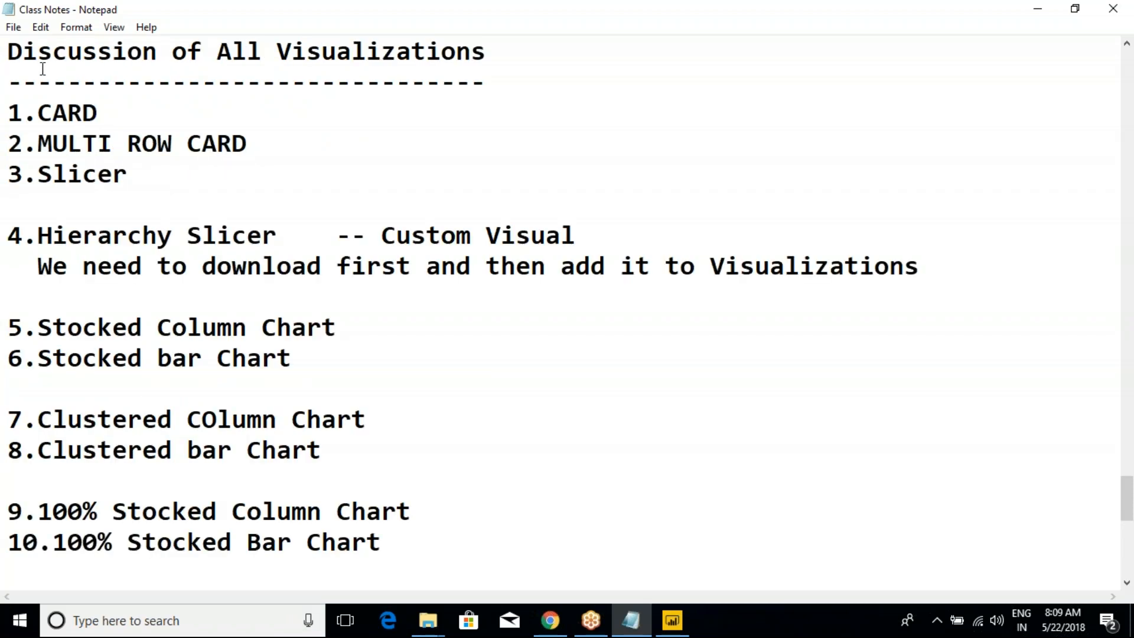
left_click_drag(10, 52, 445, 524)
left_click(444, 524)
- Switch to File Explorer and open the Class Videos folder inside Power BI New Batch(9th_May2018)
left_click(425, 623)
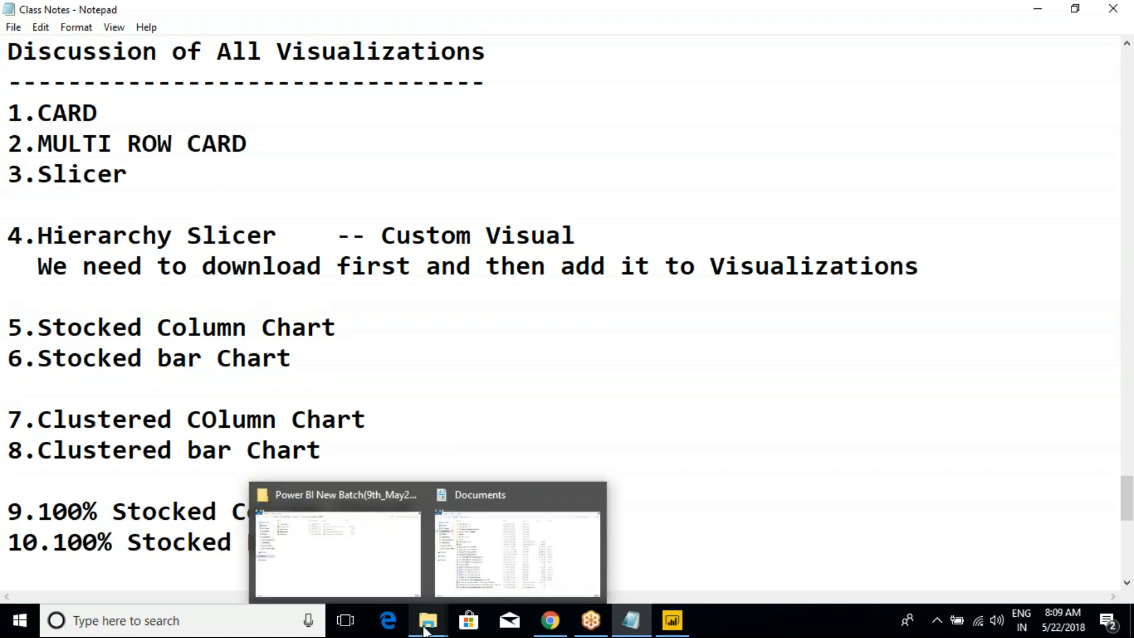
left_click(381, 551)
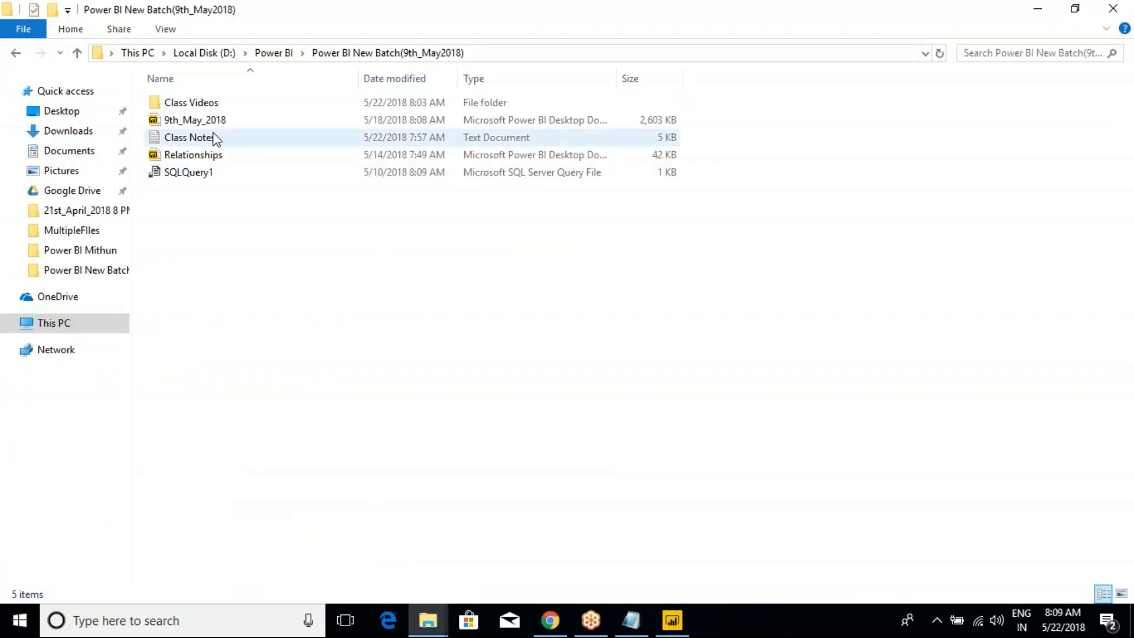
double_click(188, 104)
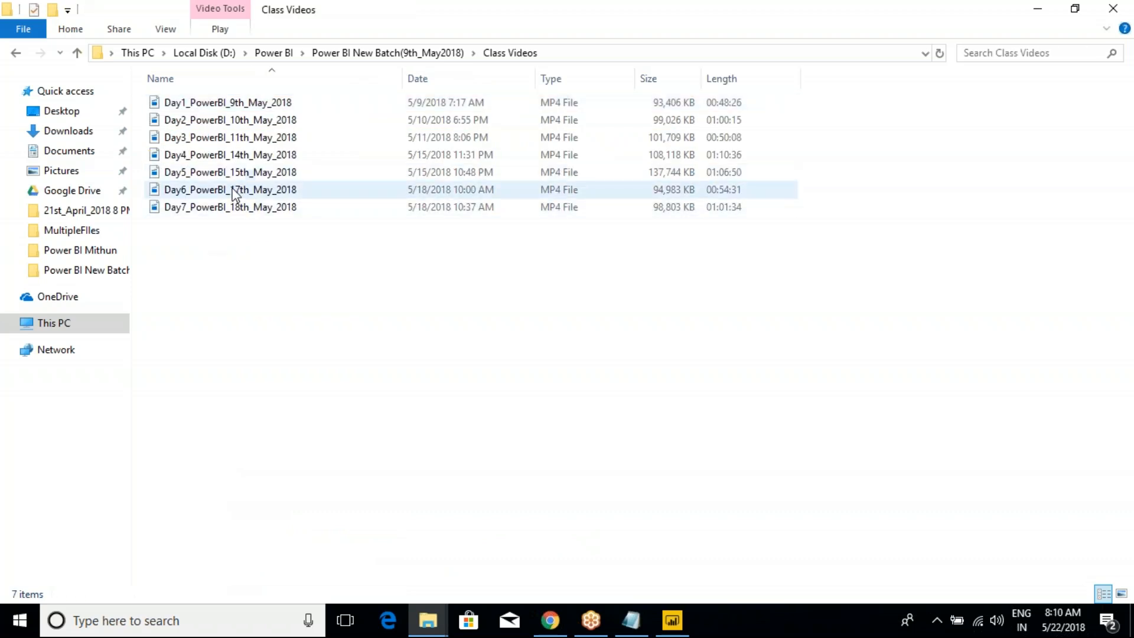
- Look through the Day4 to Day7 class recordings, comparing their file names and dates
left_click(224, 205)
left_click(224, 173)
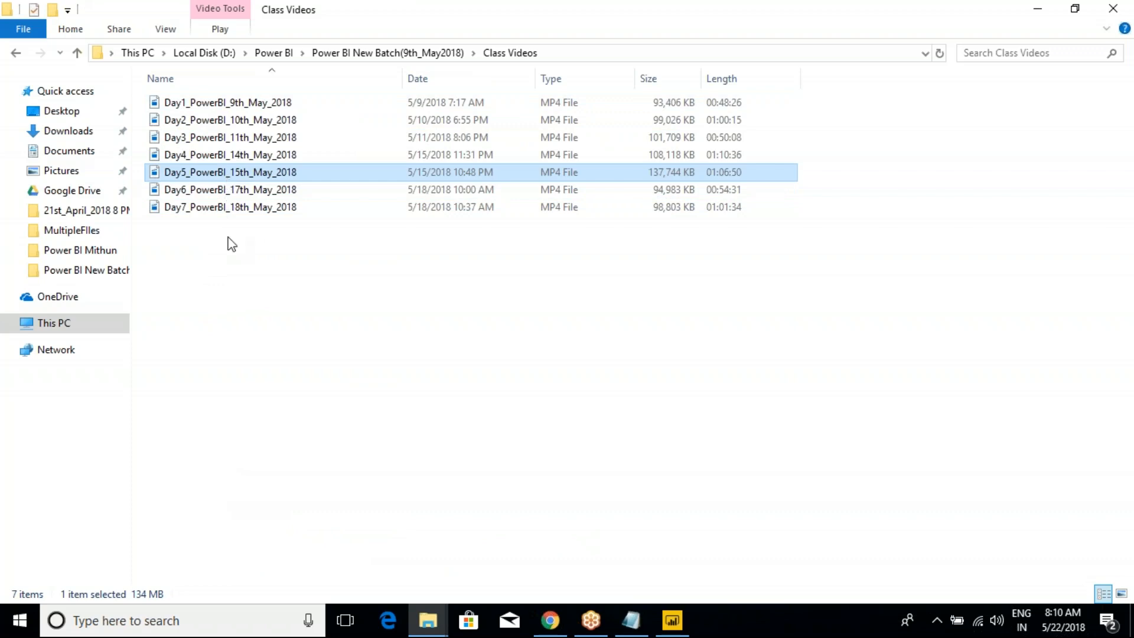
left_click(240, 192)
left_click(233, 206)
left_click(233, 192)
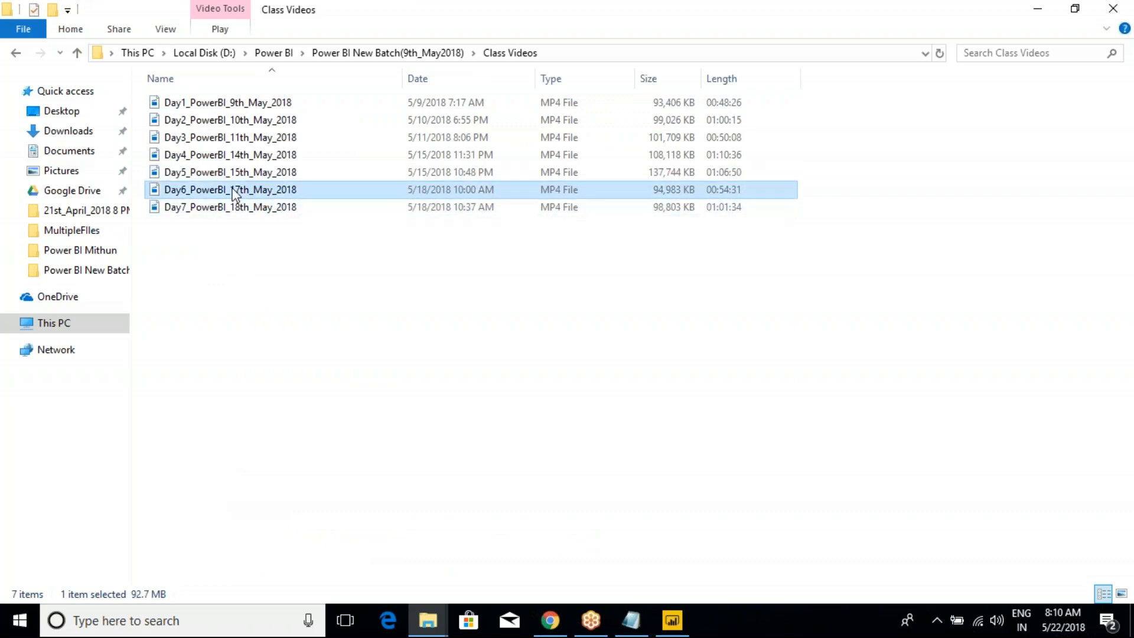
left_click(232, 172)
left_click(232, 190)
left_click(231, 207)
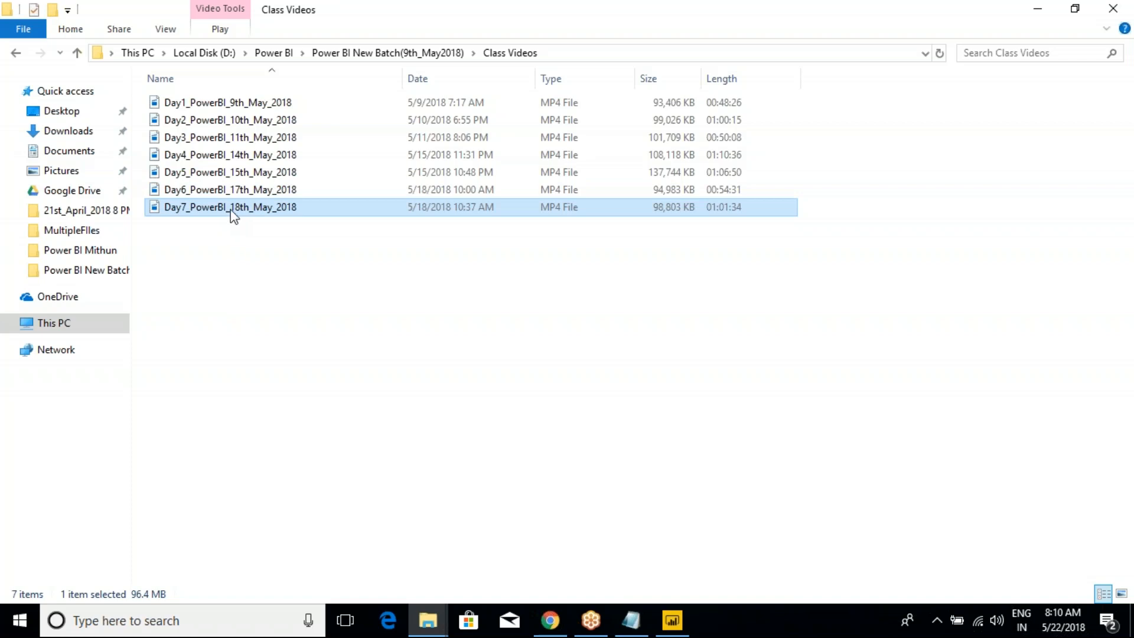
left_click(225, 189)
left_click(231, 213)
left_click(249, 189)
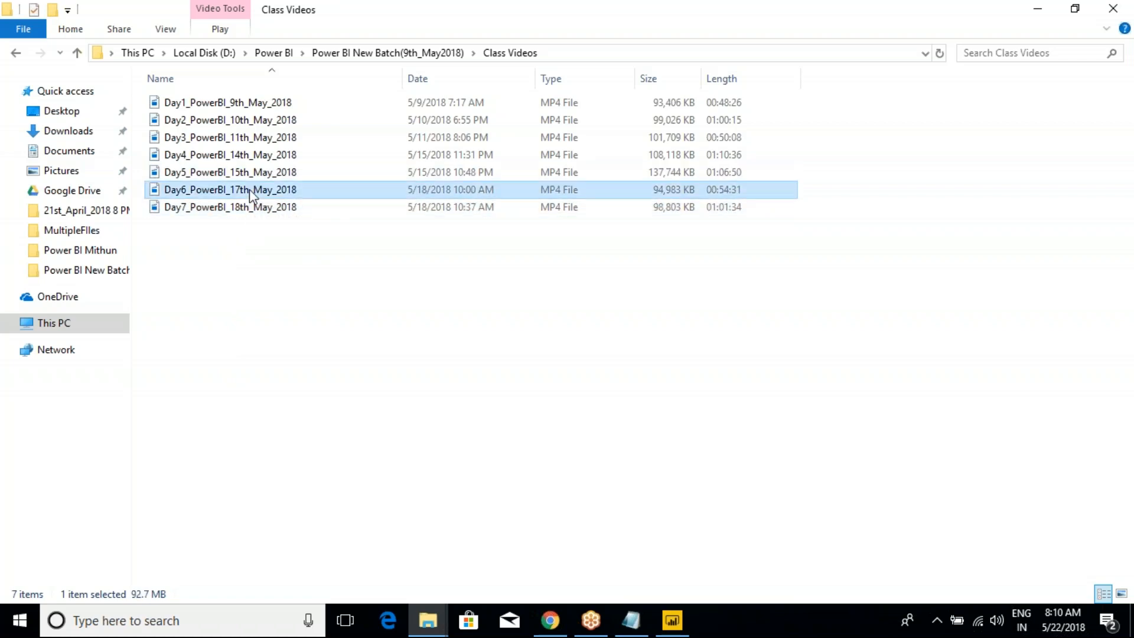
left_click(252, 208)
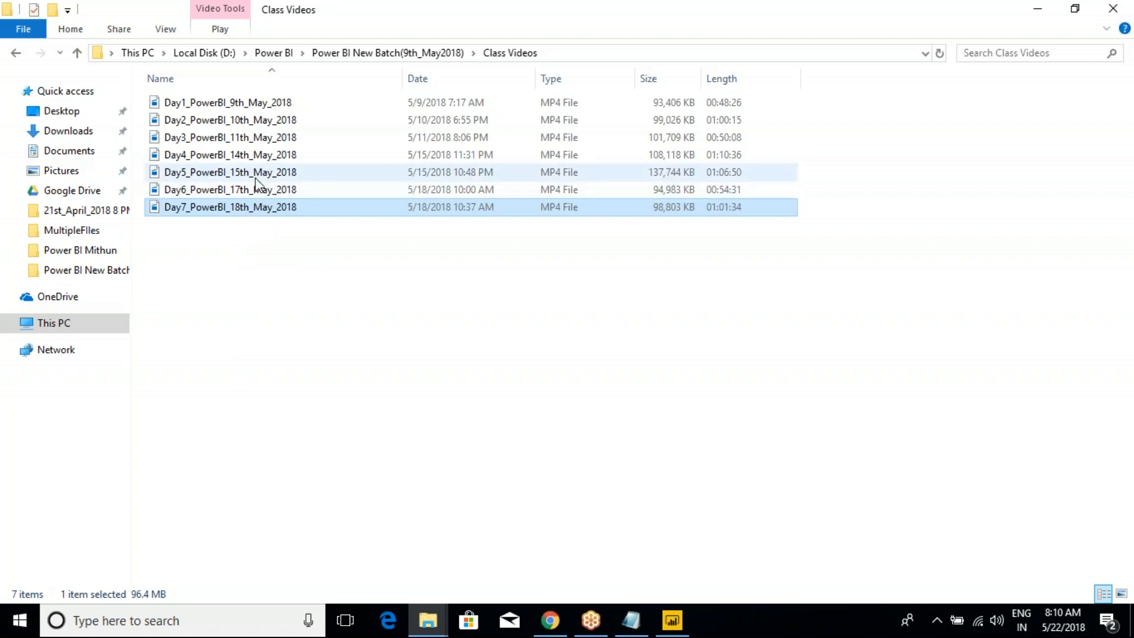
left_click(247, 194)
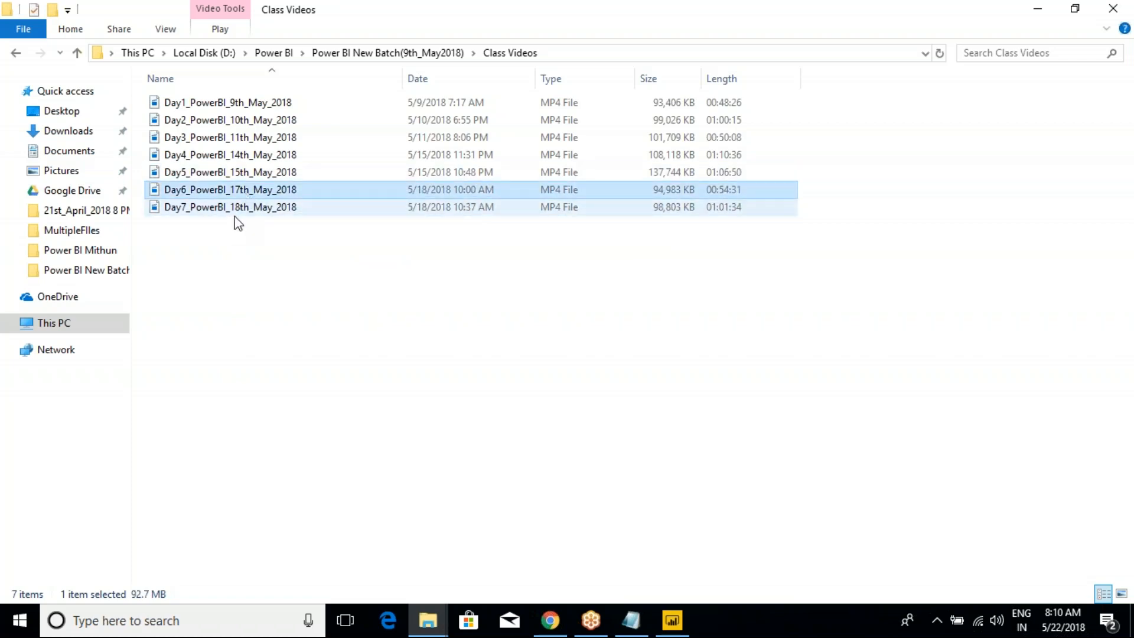
left_click(234, 213)
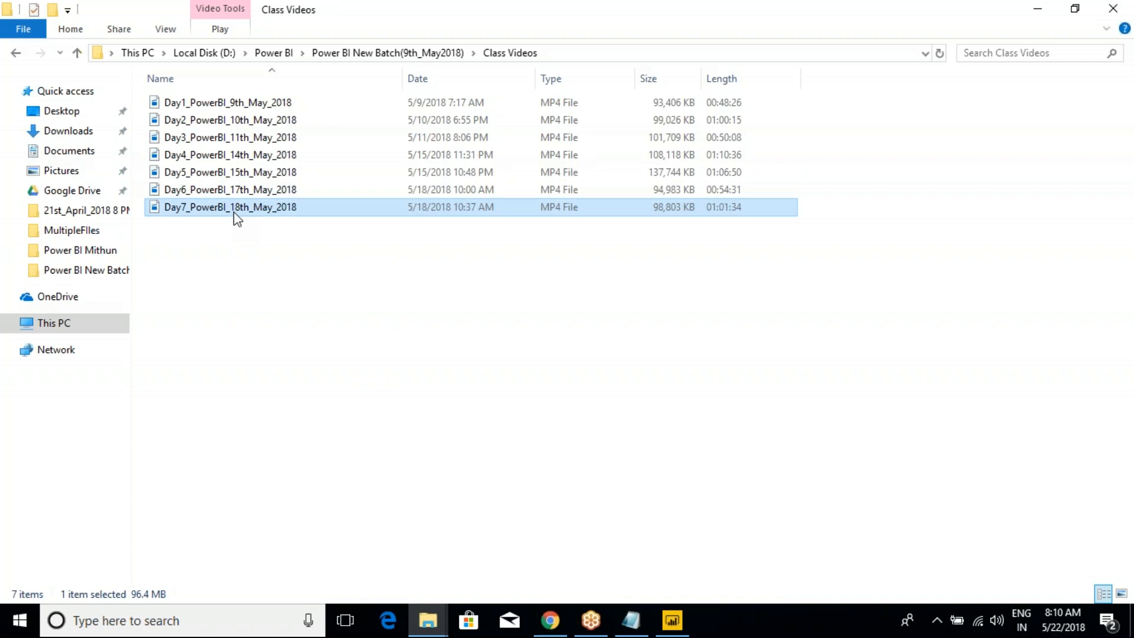
left_click(236, 192)
left_click(238, 172)
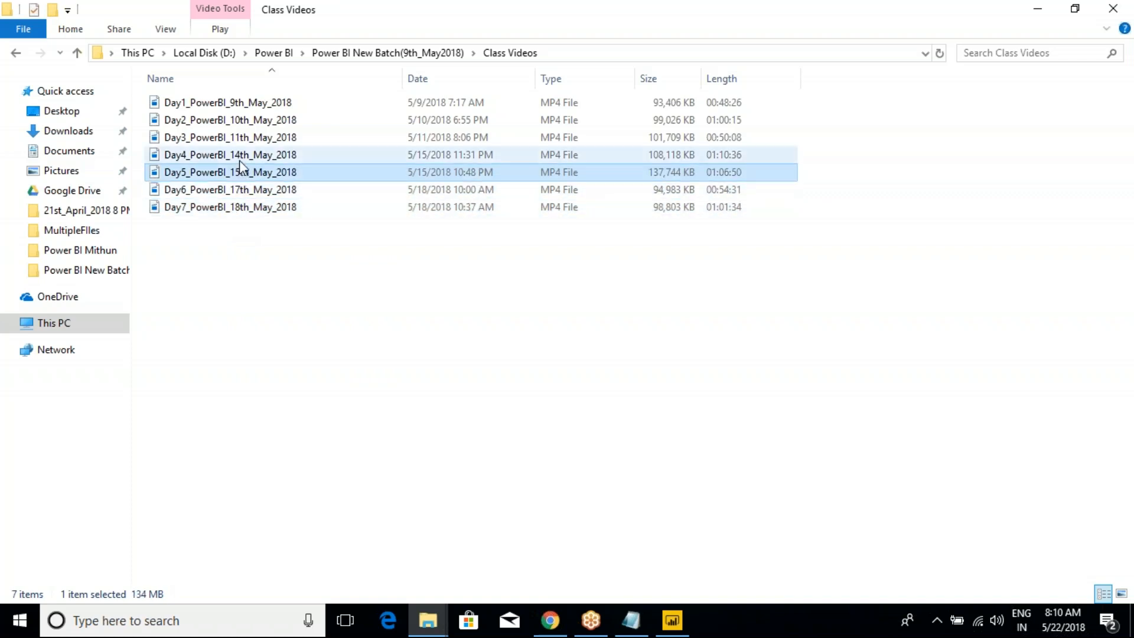
left_click(239, 160)
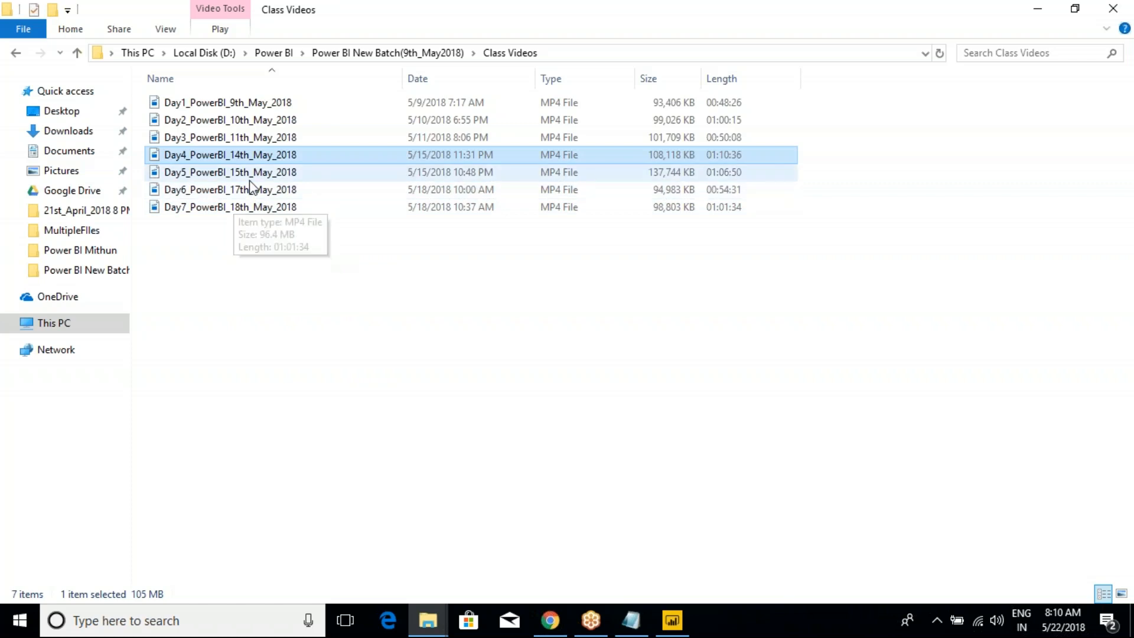
key("Down")
key("Down")
key("Down")
key("Up")
key("Up")
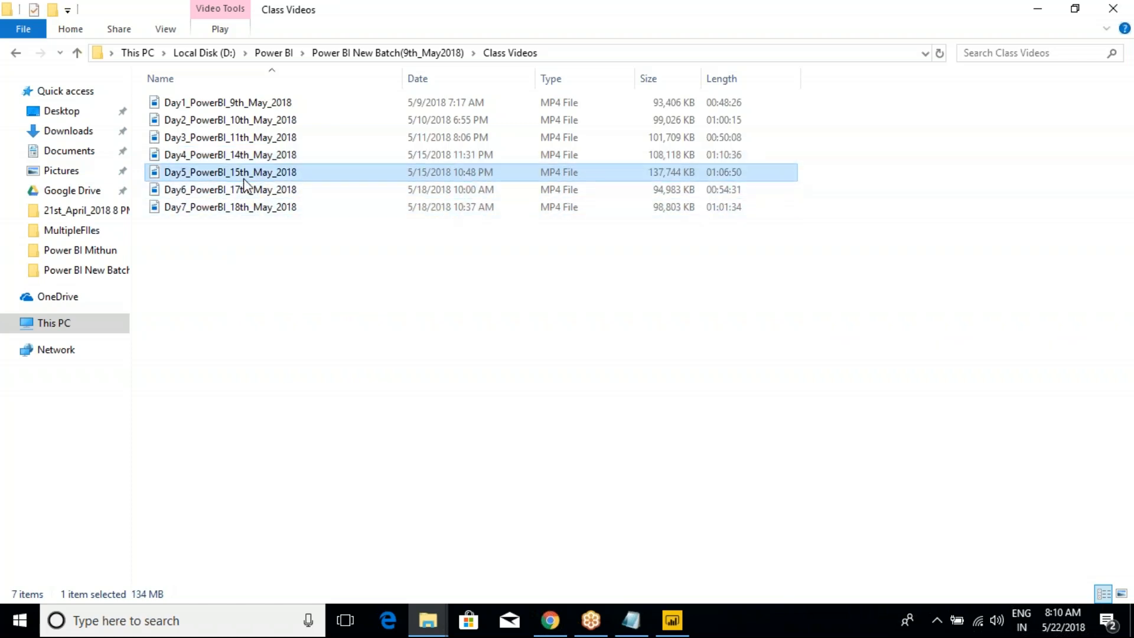
left_click(241, 160)
left_click(241, 172)
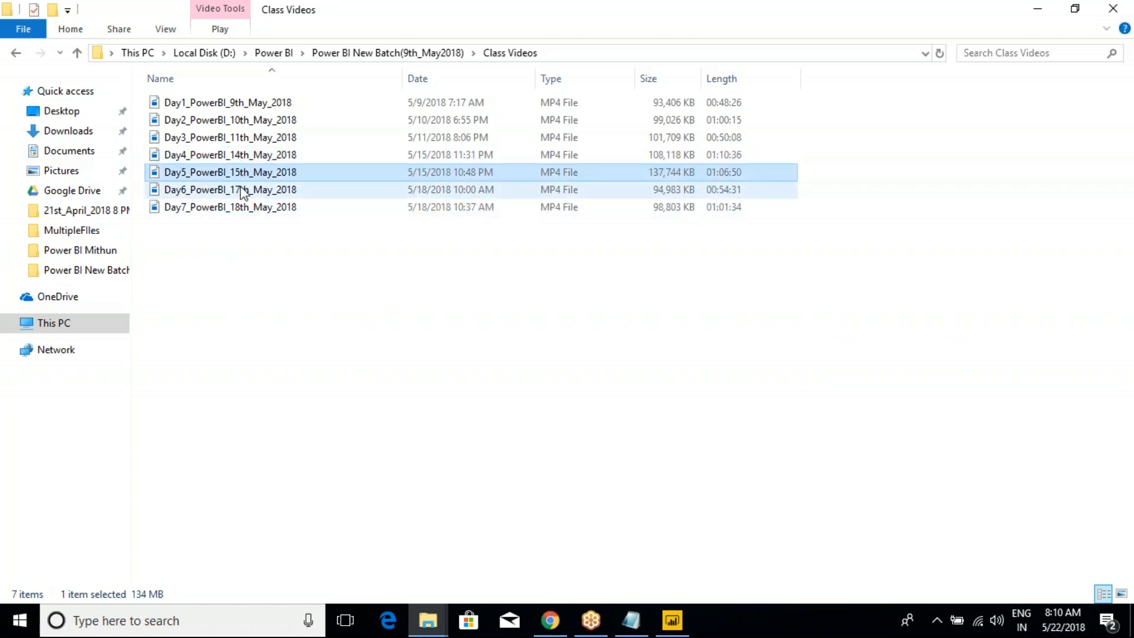
left_click(242, 194)
left_click(235, 212)
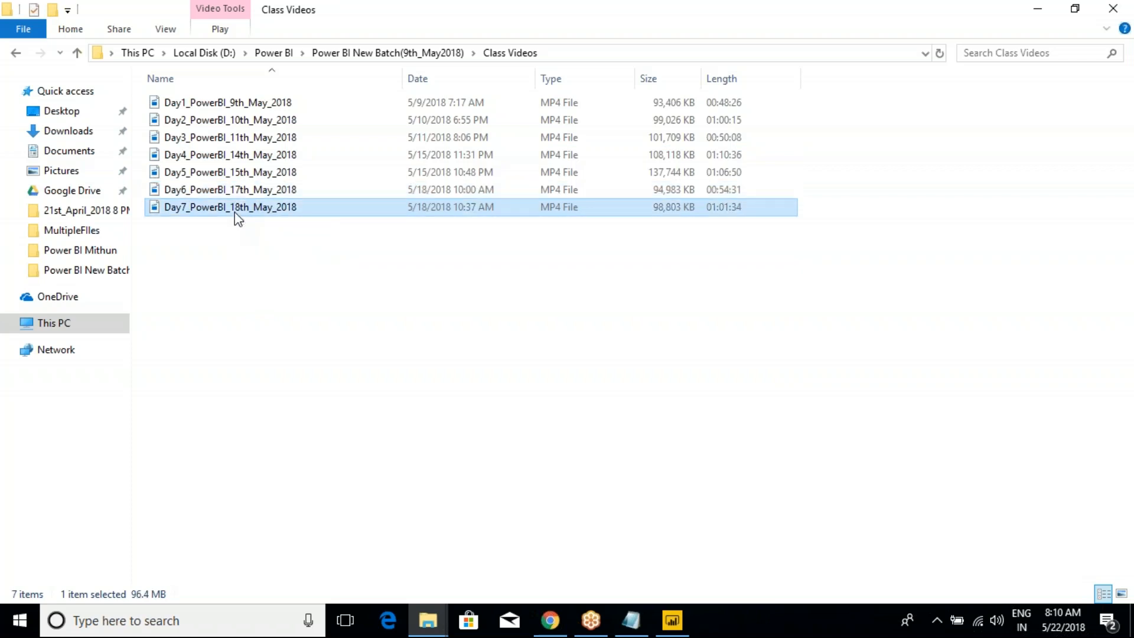
left_click(240, 190)
left_click(241, 176)
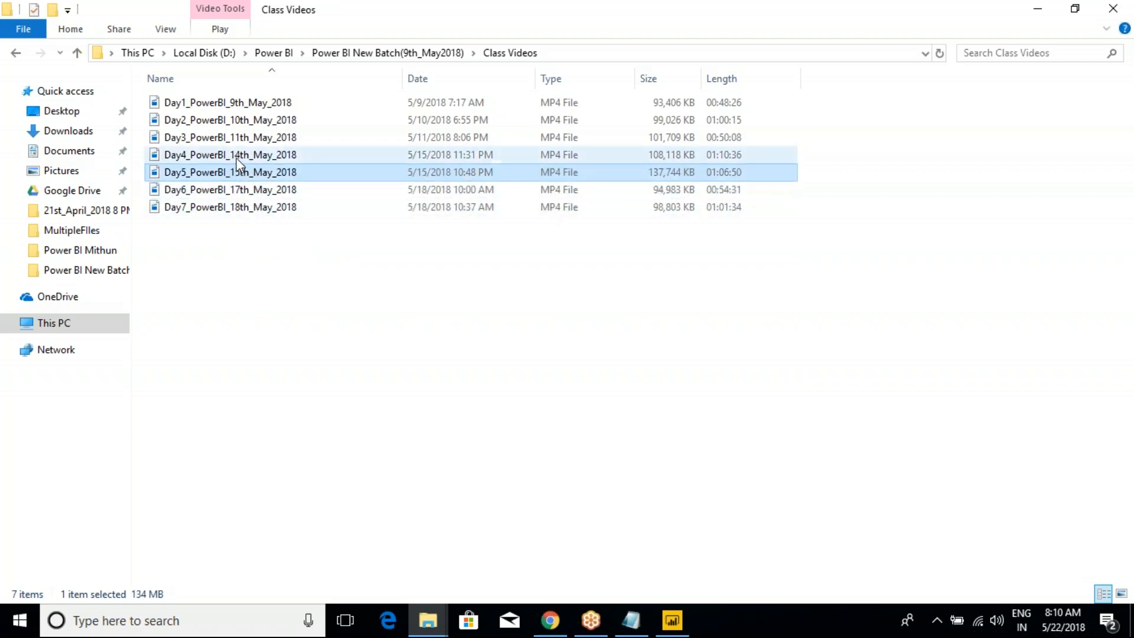
left_click(238, 159)
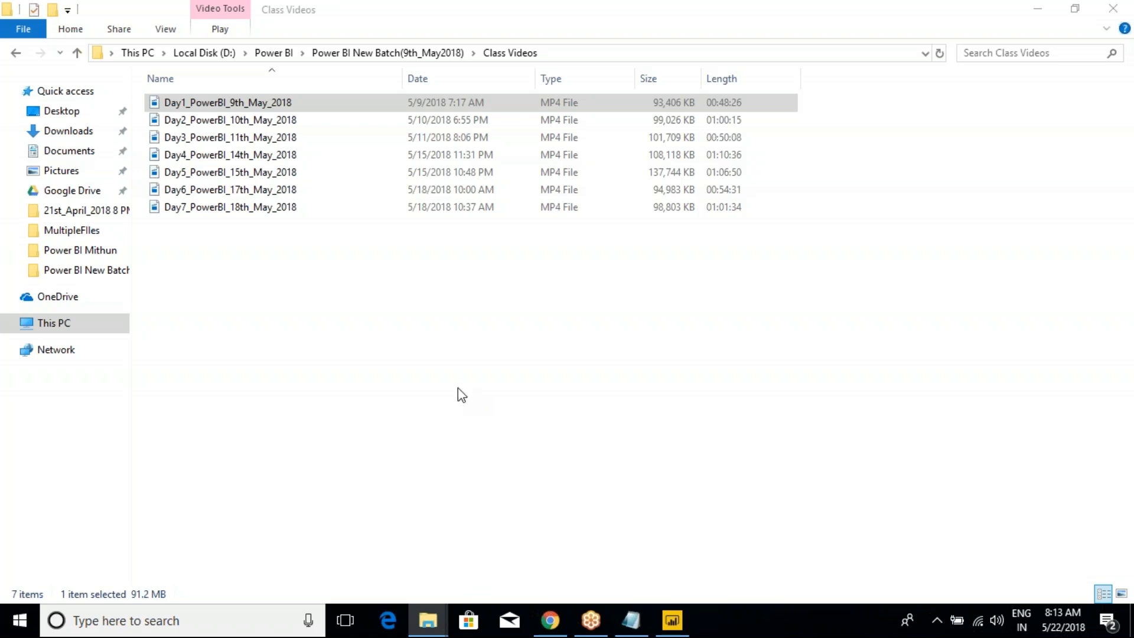
left_click(425, 315)
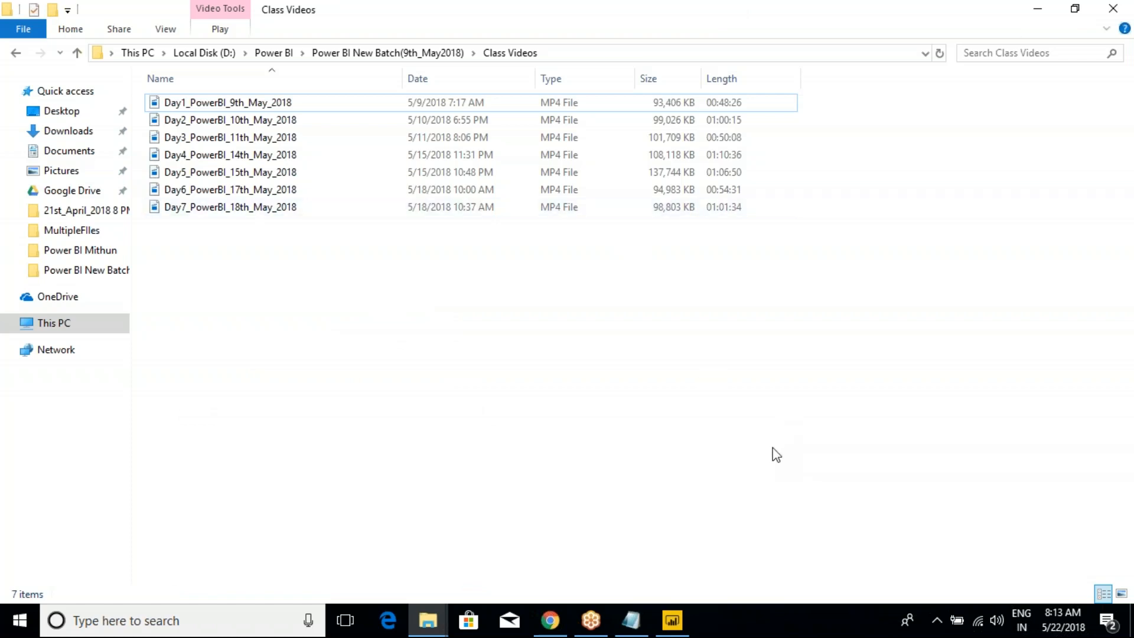
left_click(873, 478)
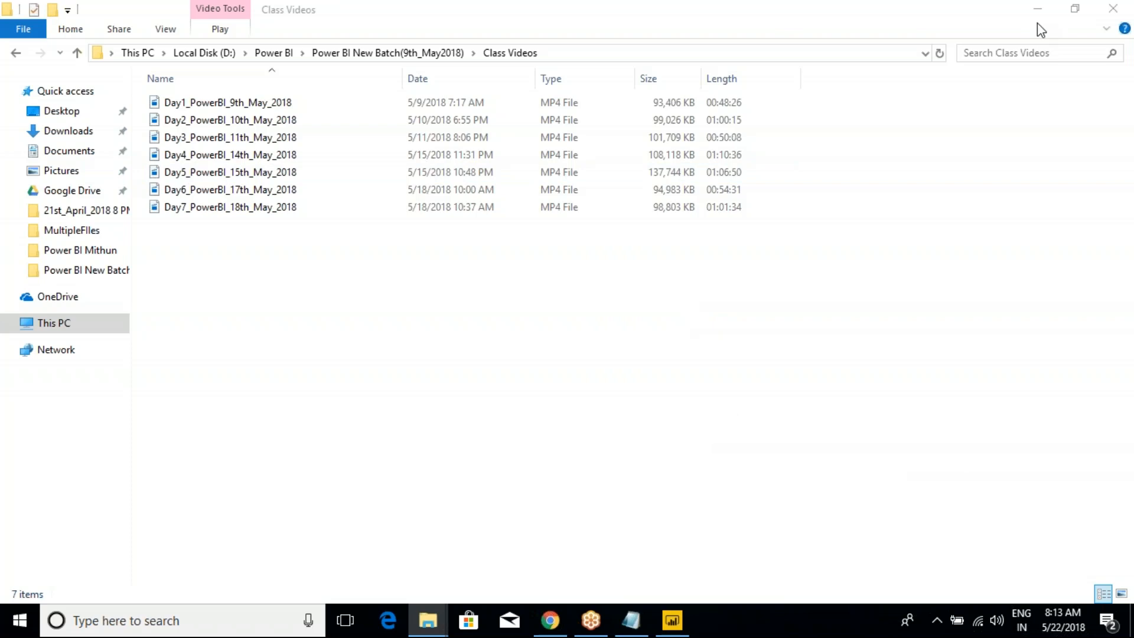
left_click(969, 2)
left_click(589, 627)
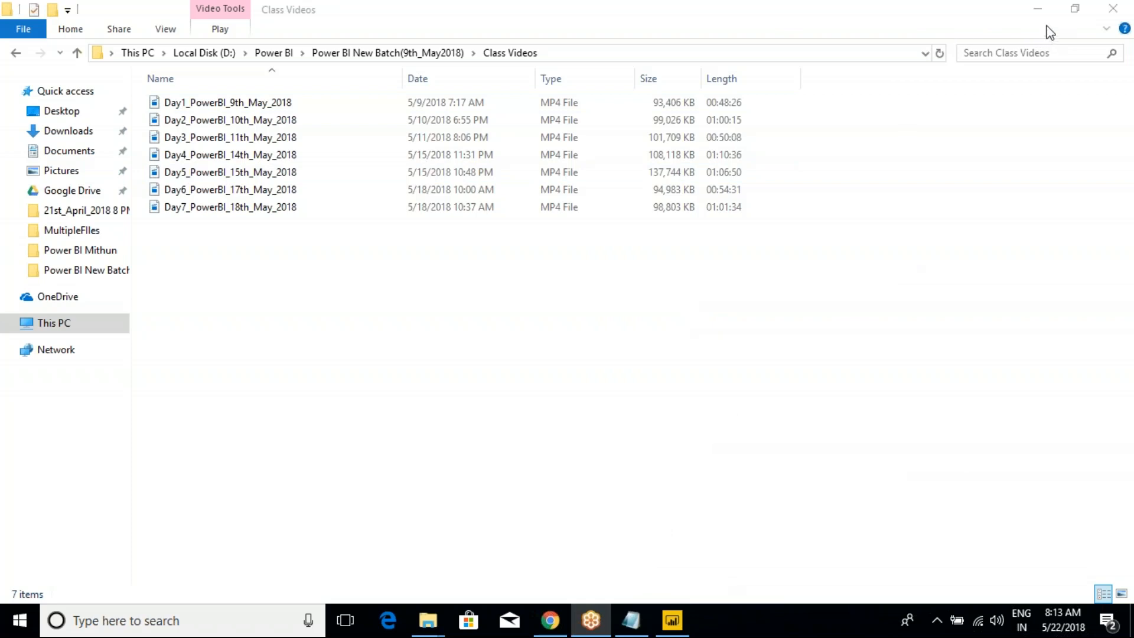
left_click(468, 440)
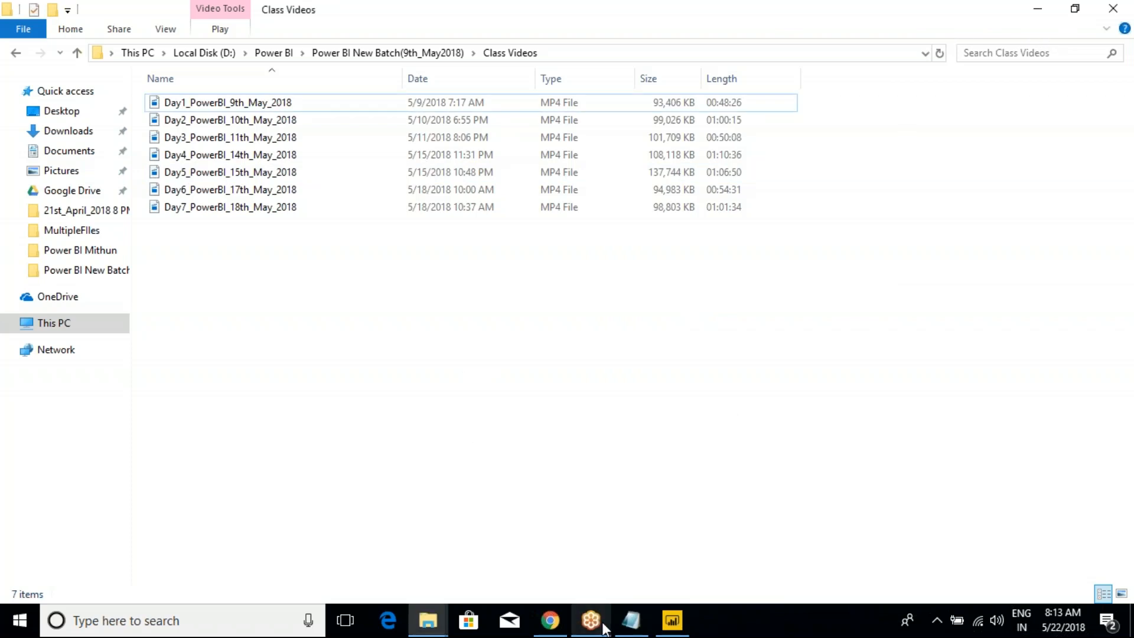
left_click(550, 634)
left_click(549, 631)
- Switch to the 9th_May_2018 report in Power BI Desktop and add a new report page
left_click(679, 622)
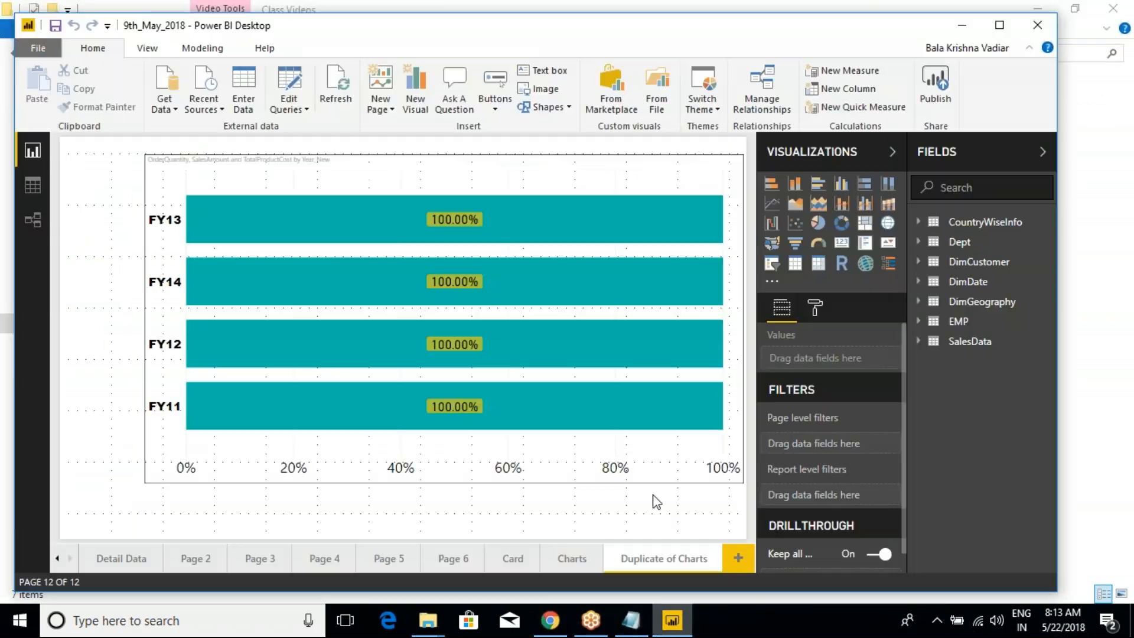
mouse_move(703, 427)
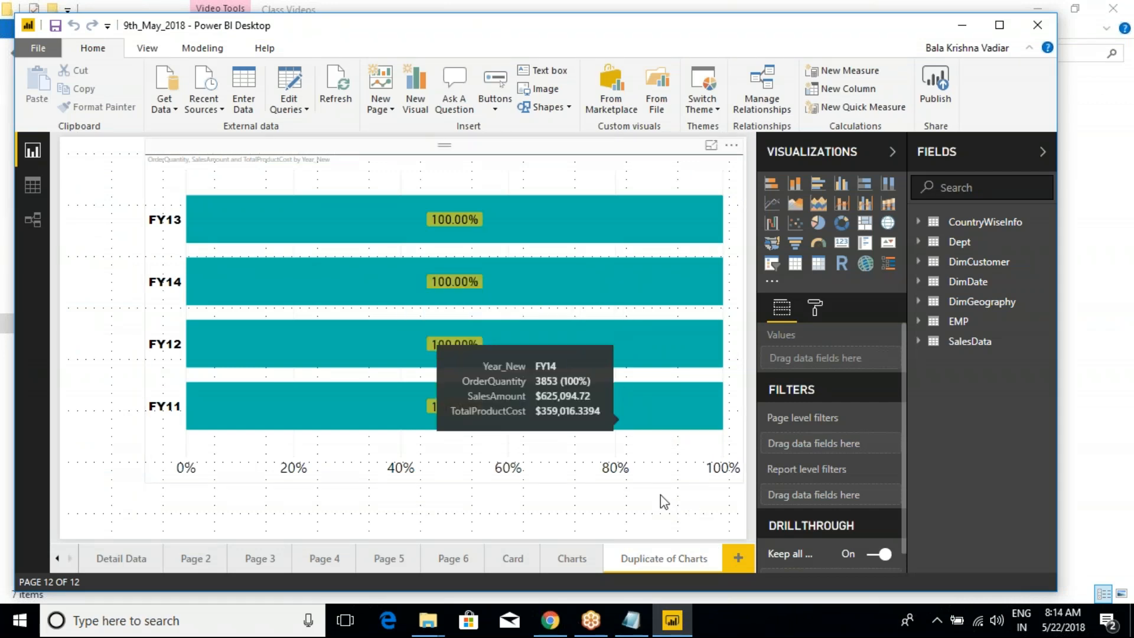
left_click(738, 559)
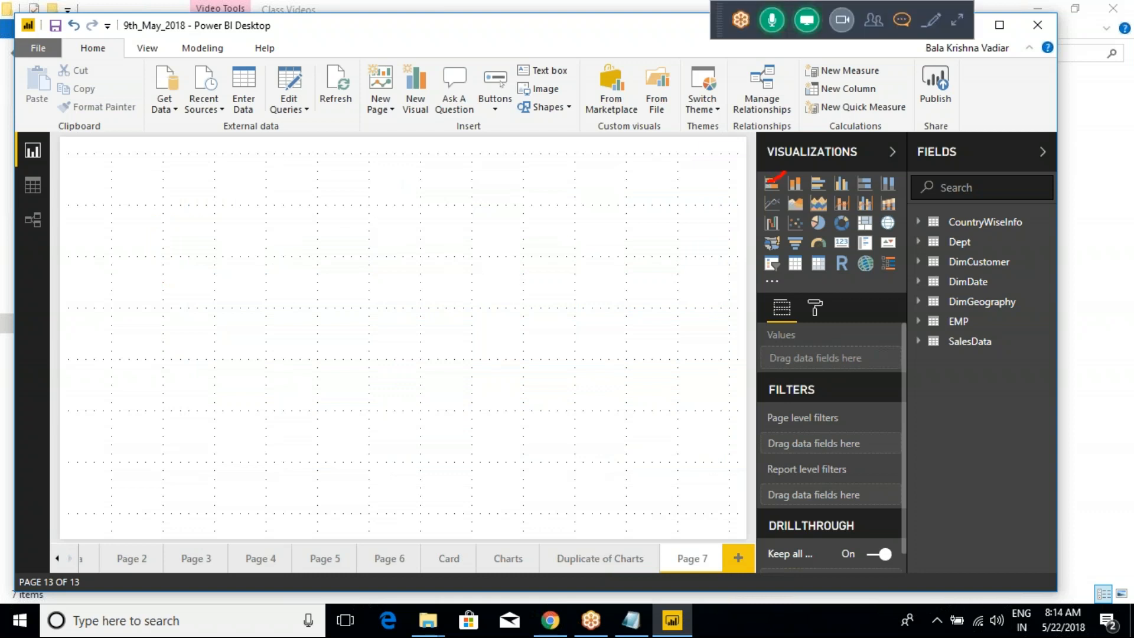
- Mark the bar and column charts, card, multi-row card, table and matrix visuals with red annotation strokes
left_click_drag(787, 188, 838, 184)
left_click_drag(835, 248, 872, 237)
mouse_move(794, 273)
left_mouse_down()
mouse_move(798, 257)
mouse_move(825, 255)
left_mouse_up()
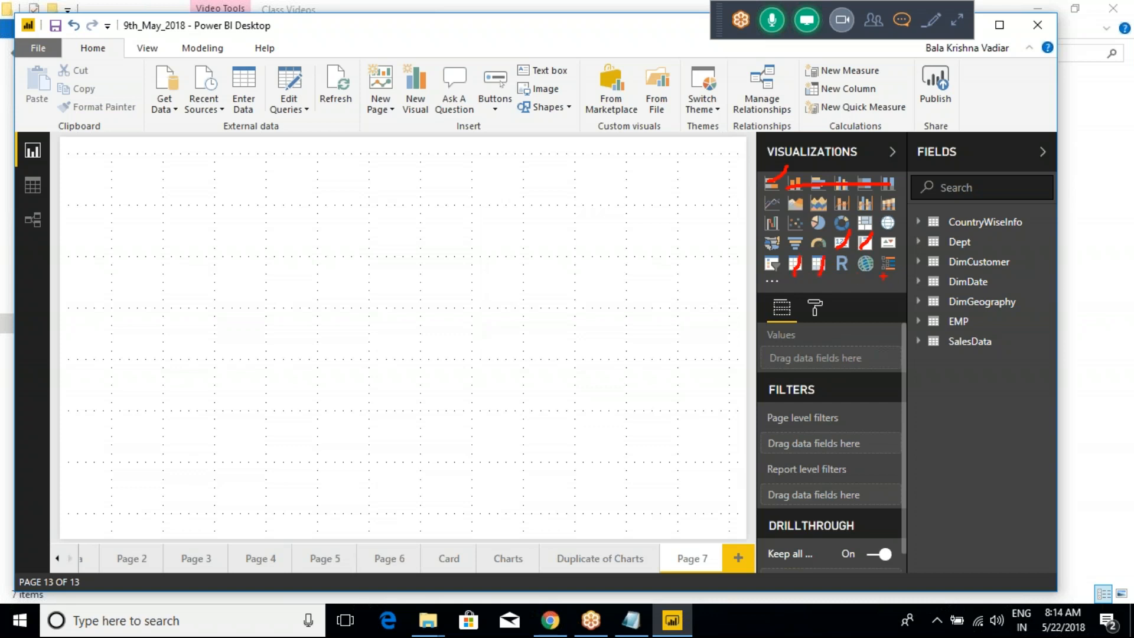
- Switch to the class notes in Notepad and review visualizations 1 to 4, from Card to Hierarchy Slicer
key("alt+Tab")
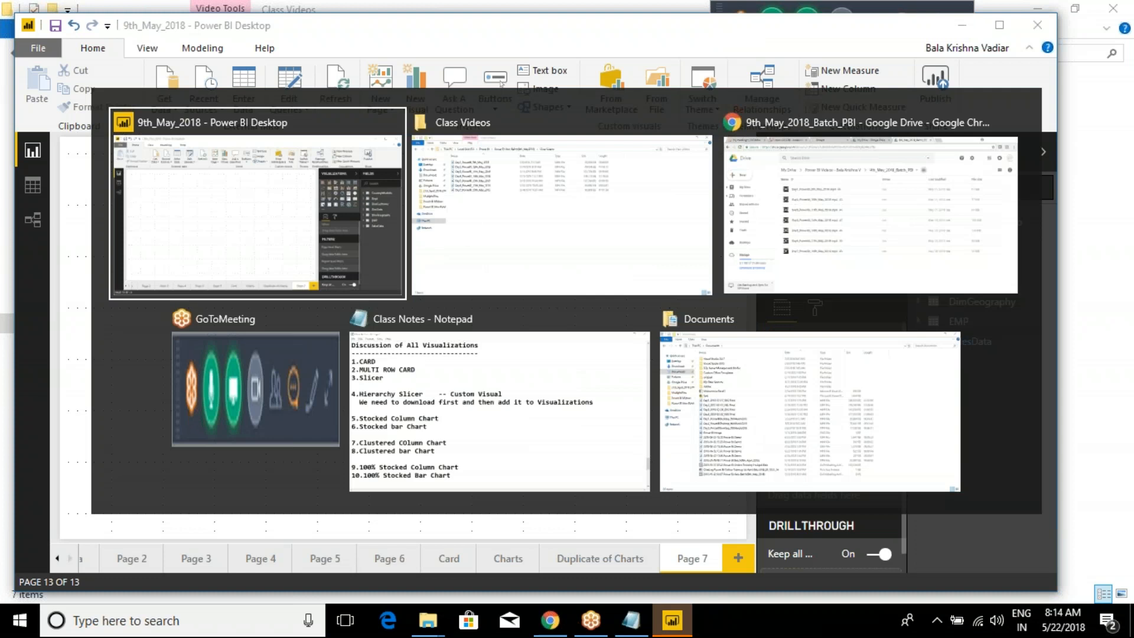
key("alt+Tab")
key("alt+Tab")
key("alt+Tab")
key("alt+Tab")
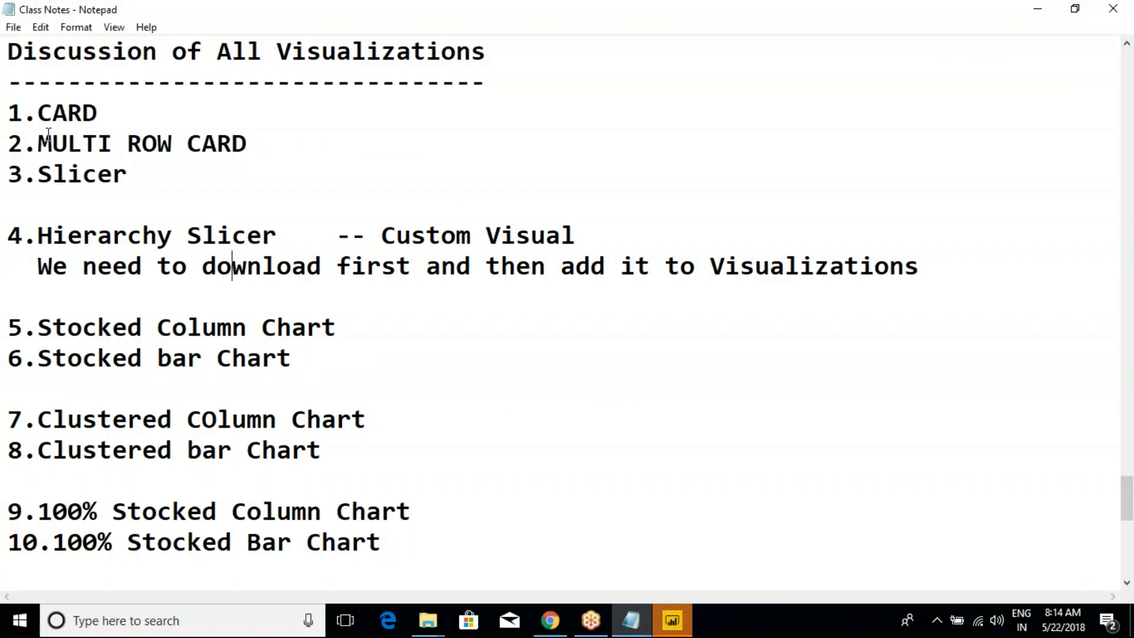
left_click_drag(38, 112, 147, 143)
left_click_drag(22, 174, 164, 269)
- Return to Power BI Desktop, insert a Table visual on Page 7 and enlarge it across most of the page
key("alt+Tab")
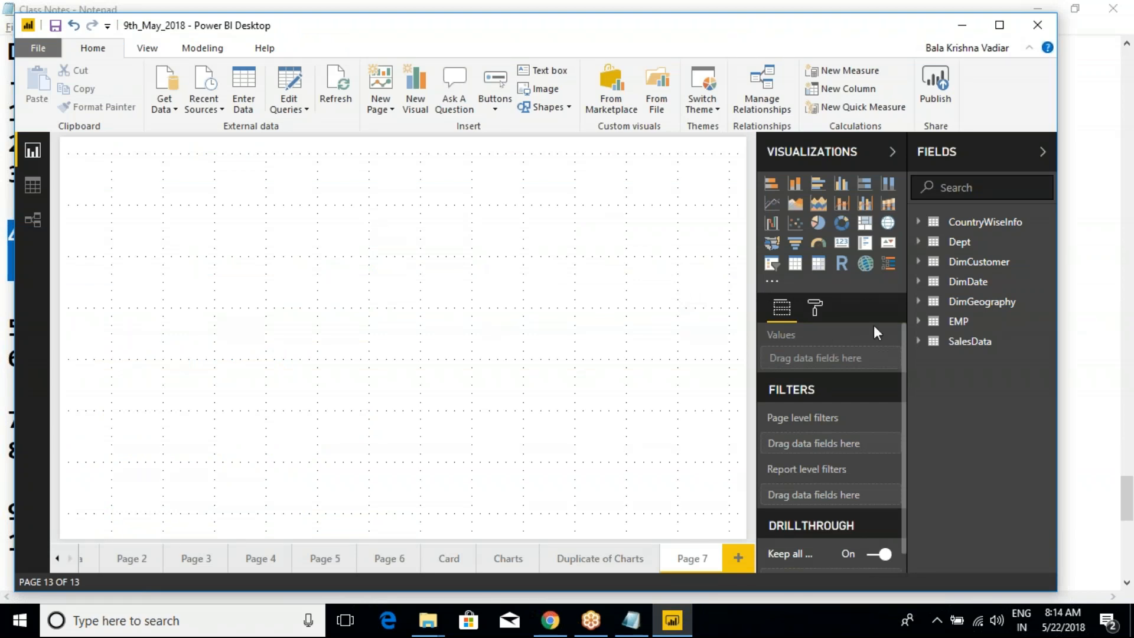
left_click(796, 265)
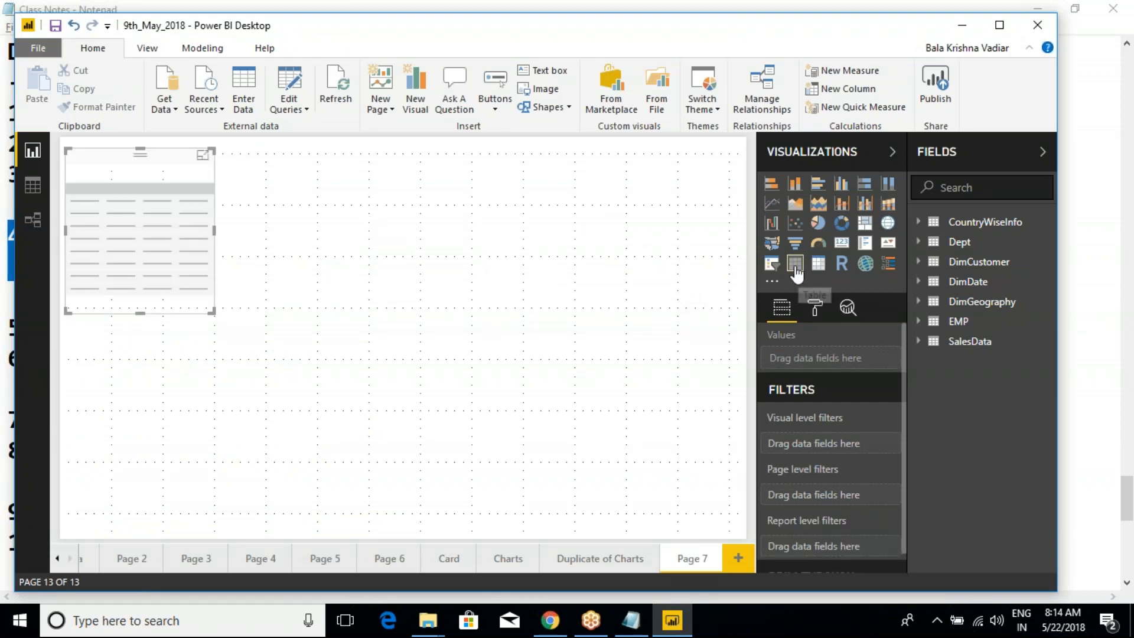
left_click_drag(159, 175, 241, 176)
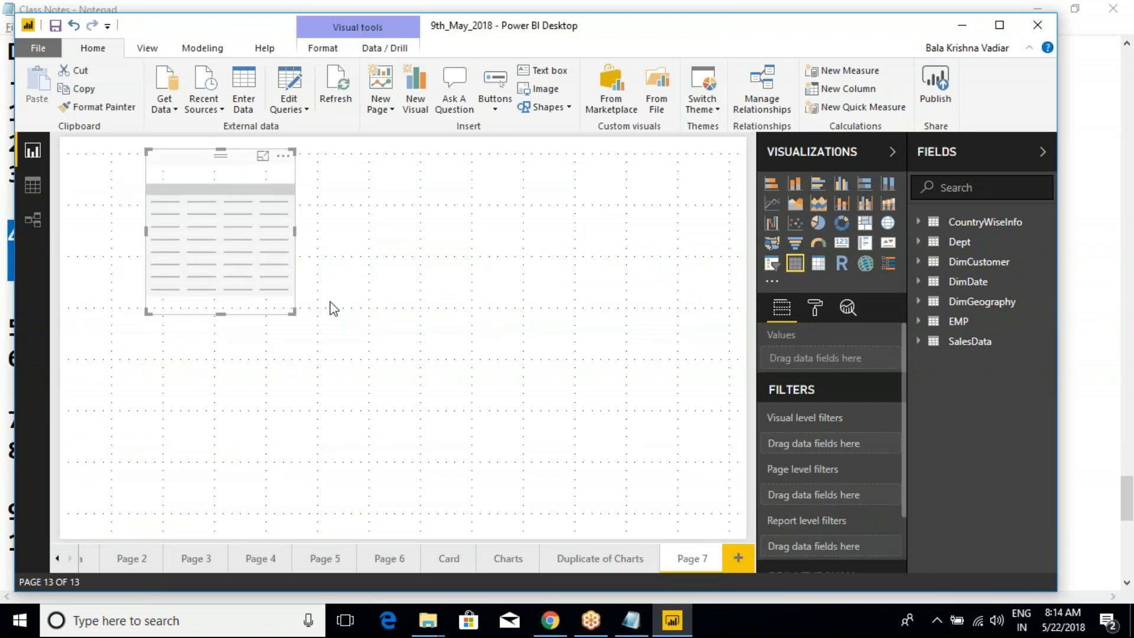
left_click_drag(293, 311, 677, 408)
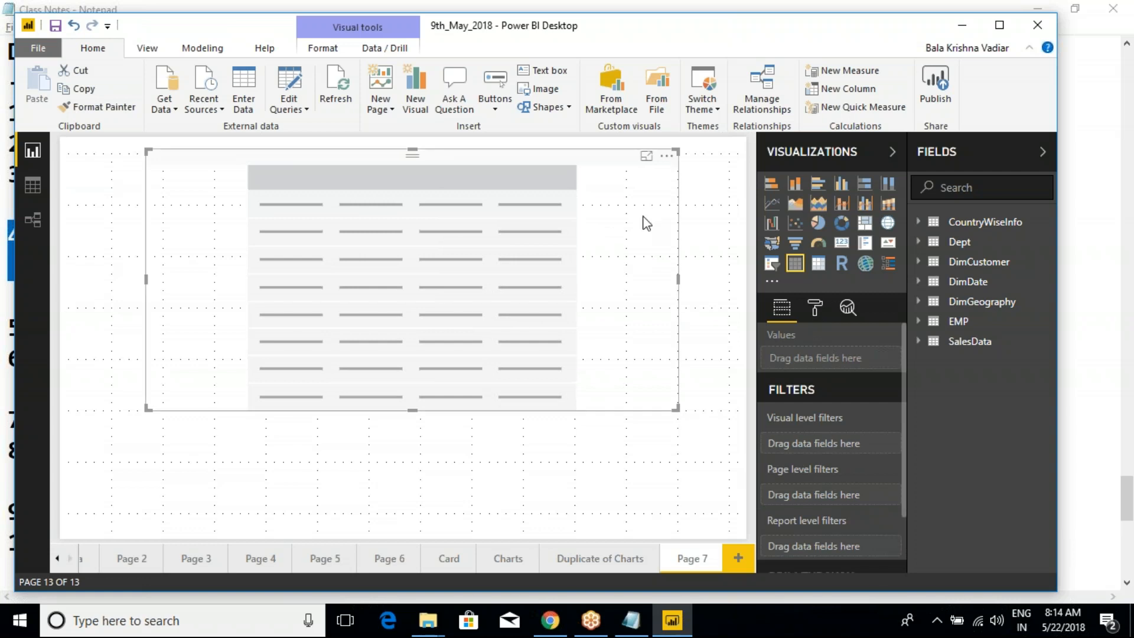
- Review the Card page by selecting the TotalOrders card, the country hierarchy slicer and the multi-row card to inspect their fields
left_click(453, 558)
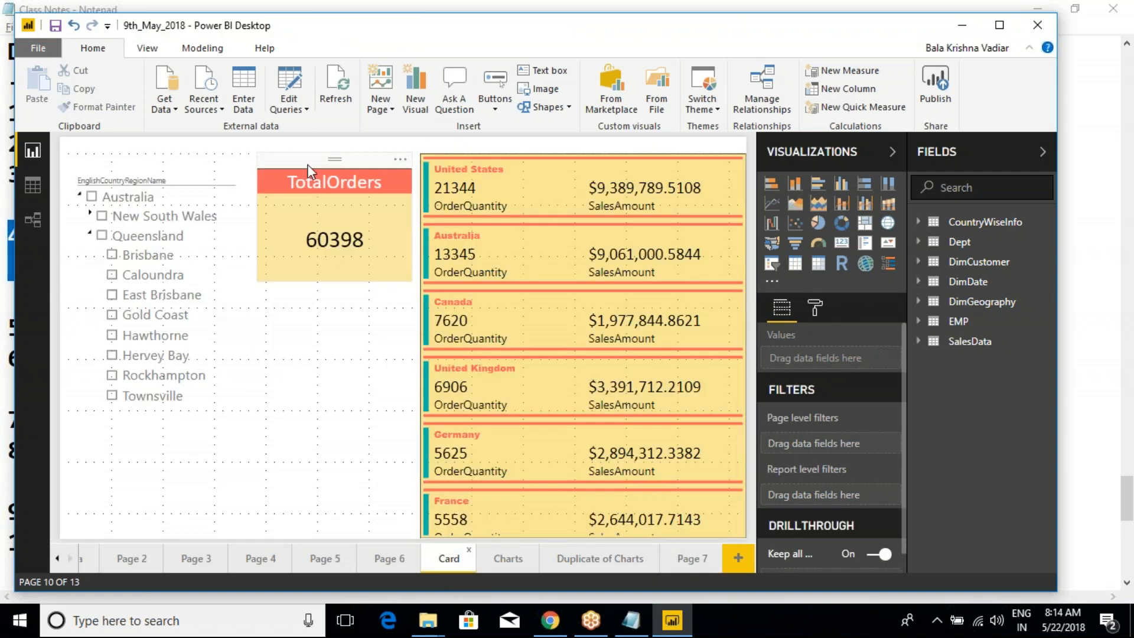
left_click(303, 165)
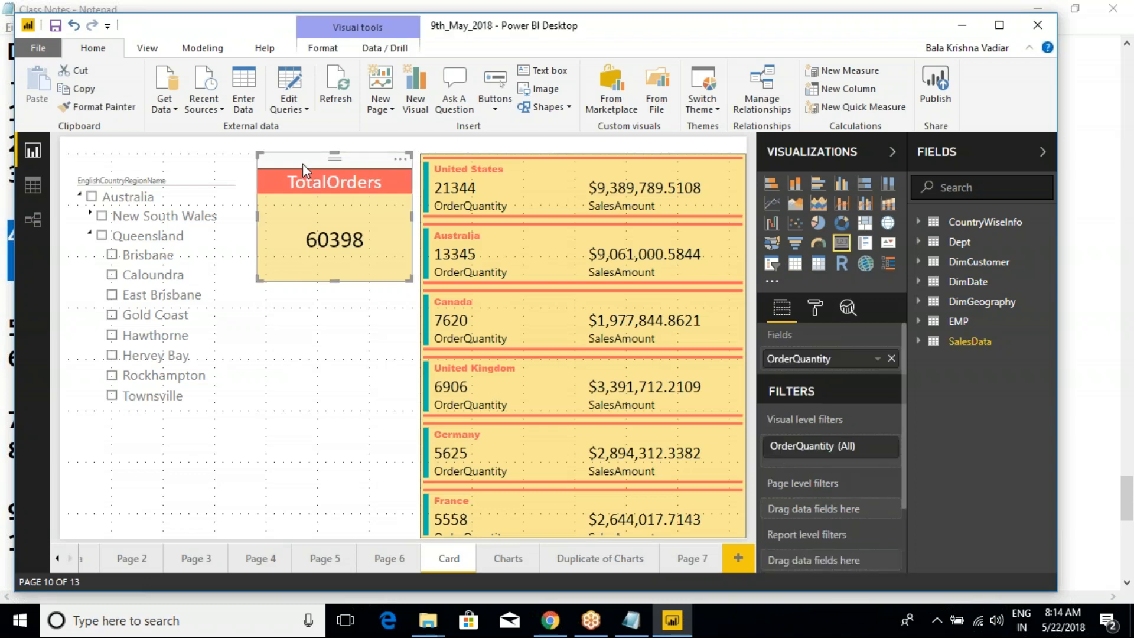
left_click(185, 168)
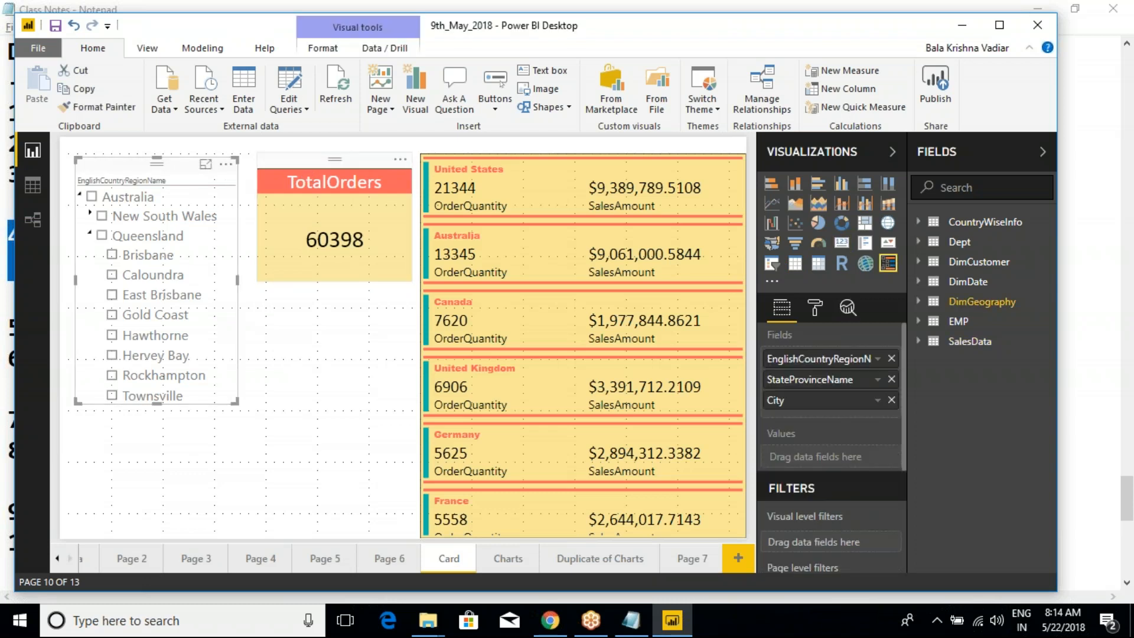
left_click(305, 164)
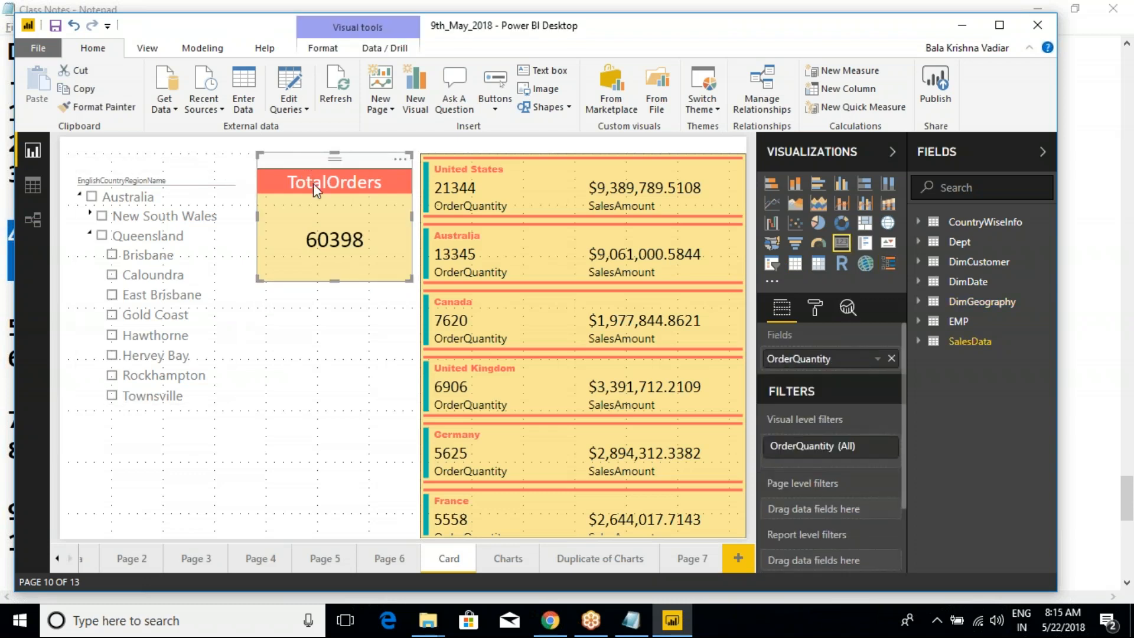
left_click(495, 148)
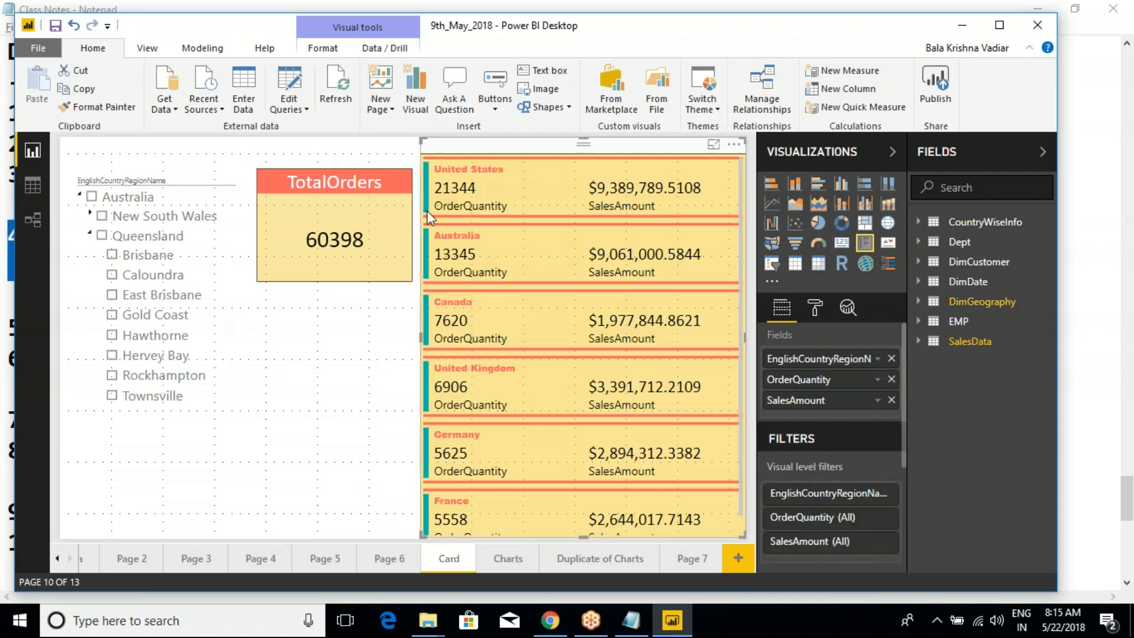
left_click(402, 226)
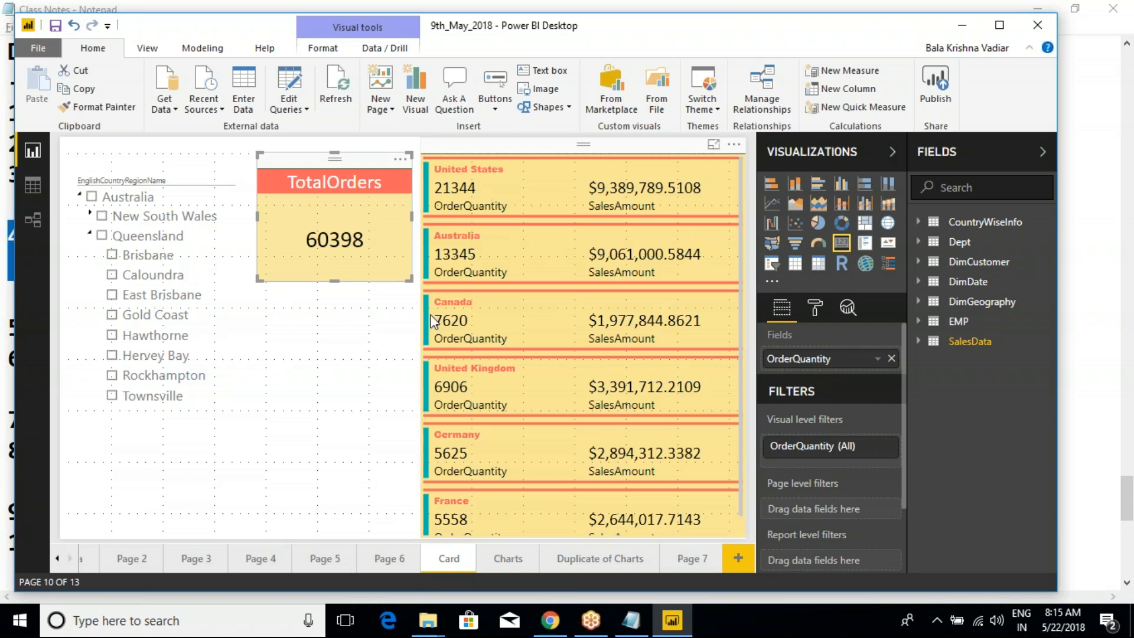
left_click(188, 184)
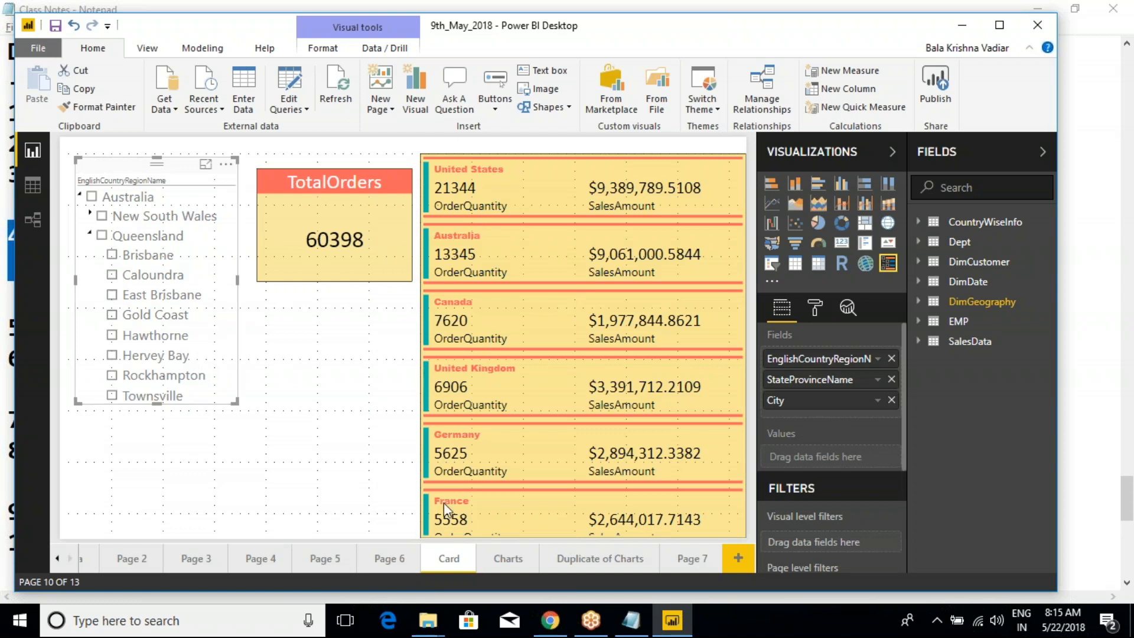
- Review the column chart and its tooltips on the Charts page and the 100% stacked bar chart on the Duplicate of Charts page
left_click(503, 558)
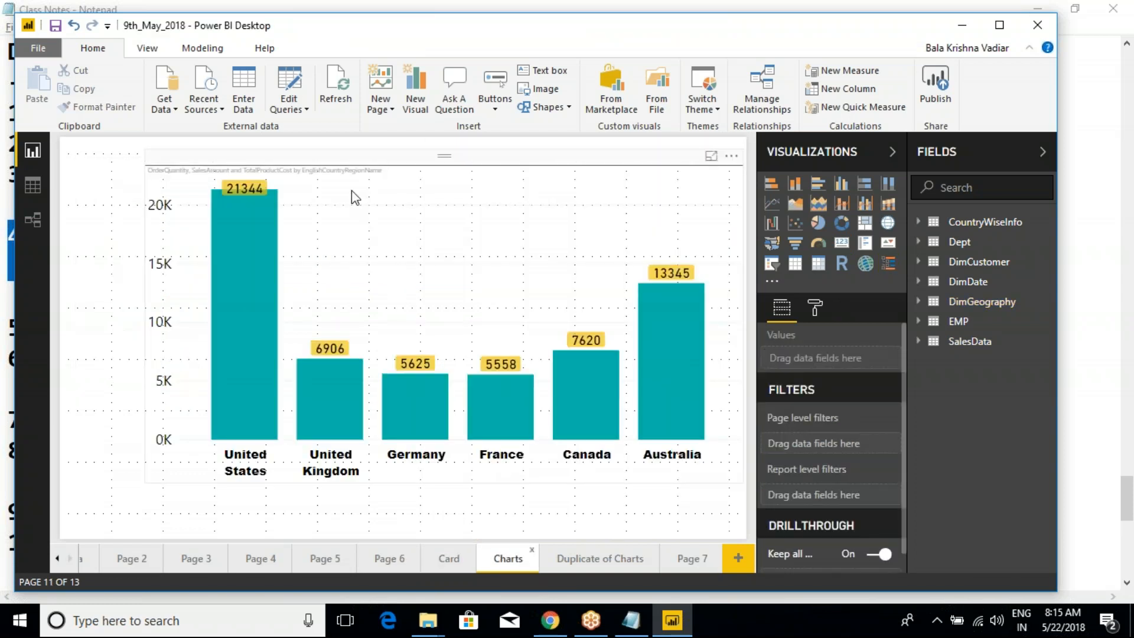
left_click(378, 176)
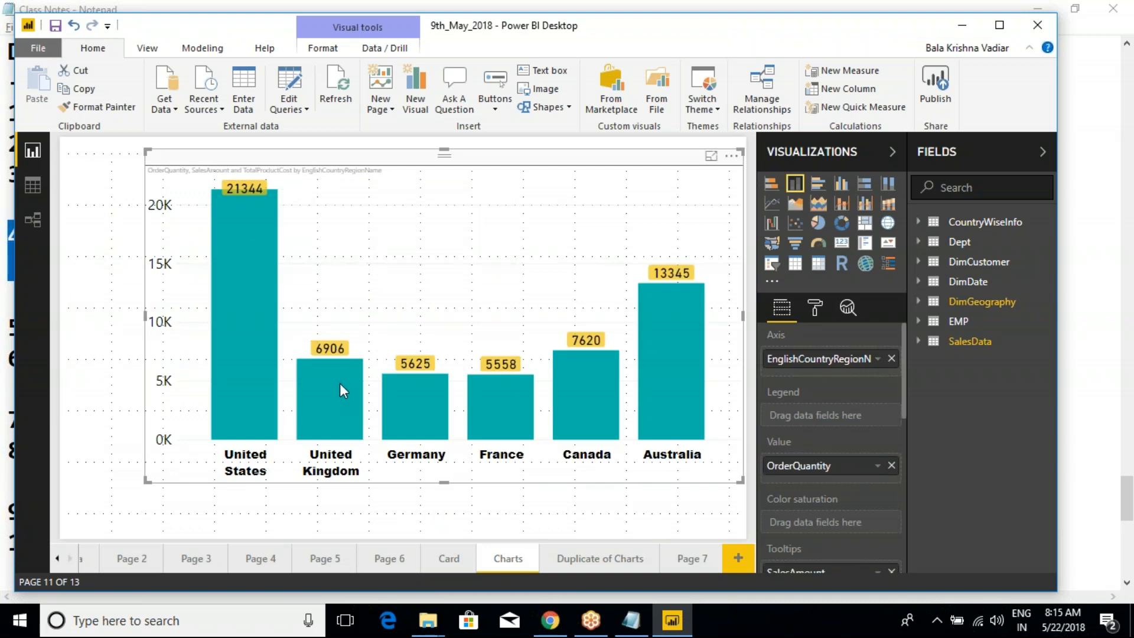
mouse_move(352, 419)
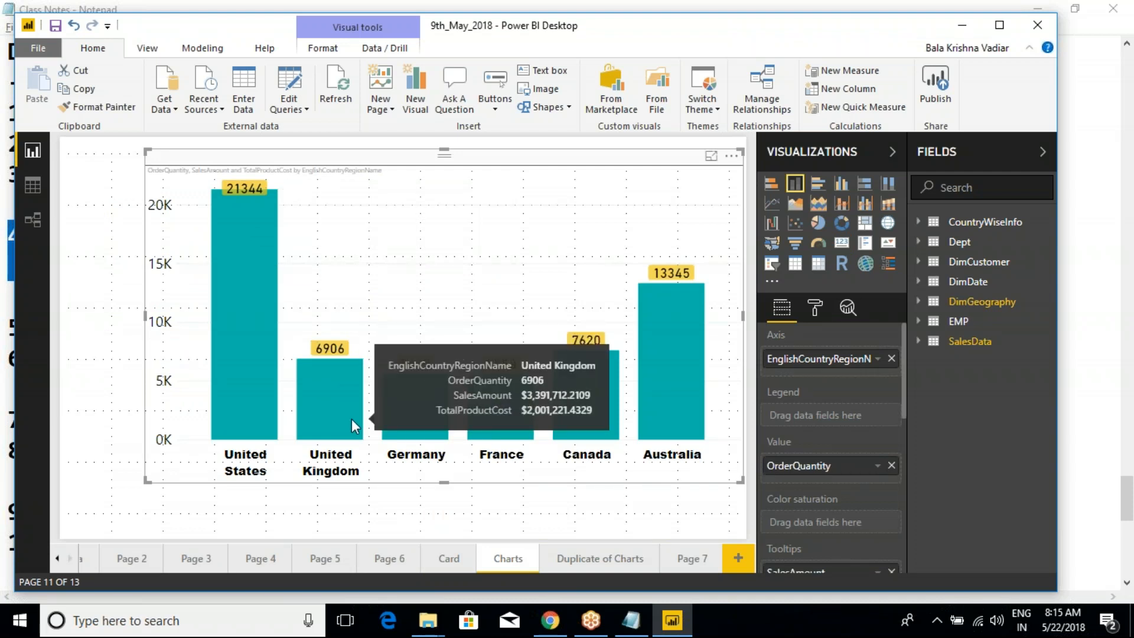
mouse_move(428, 435)
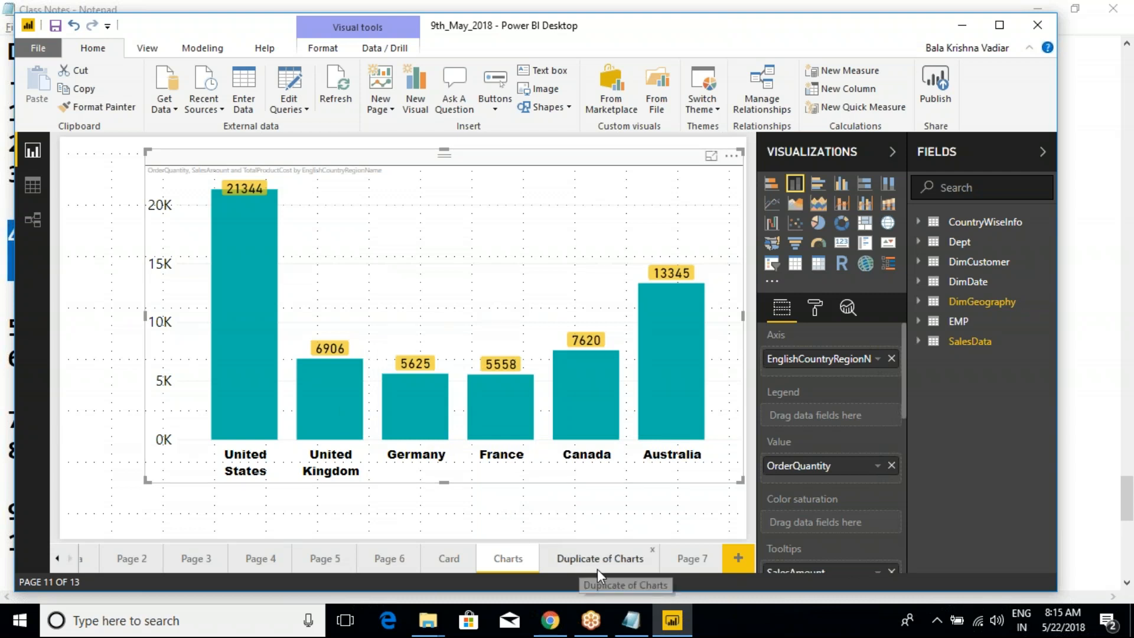
left_click(588, 556)
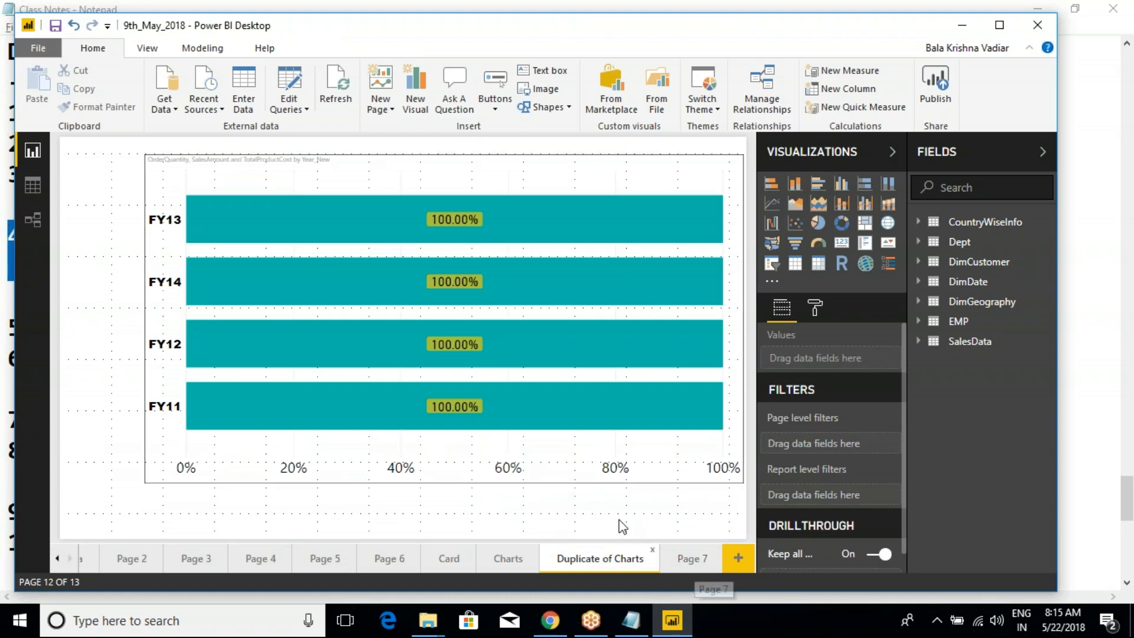
left_click(453, 203)
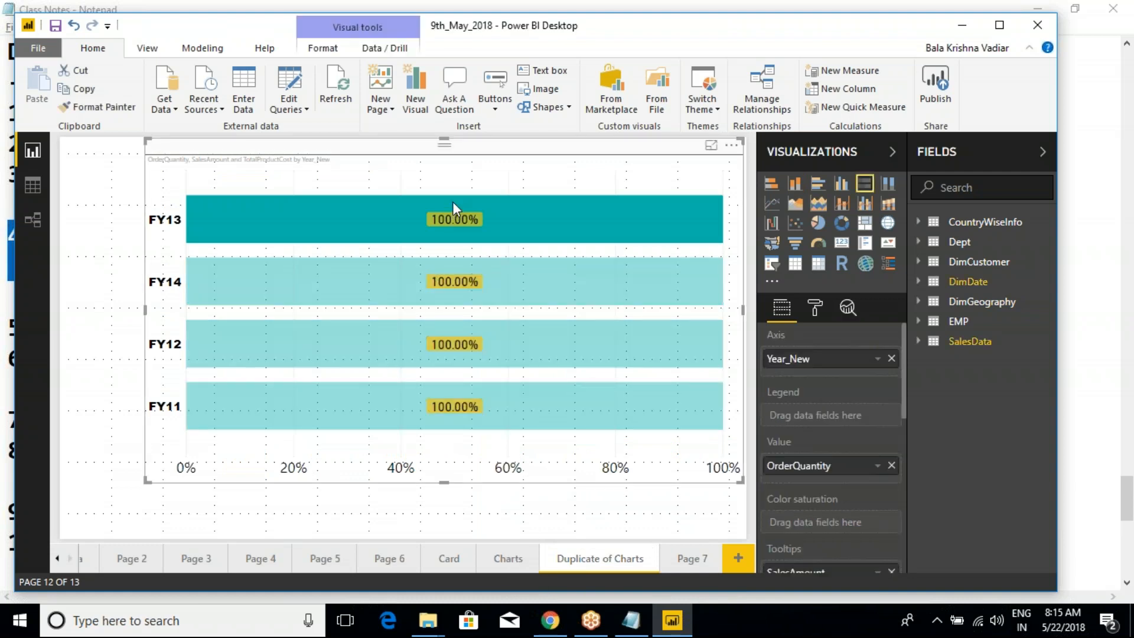
left_click(453, 202)
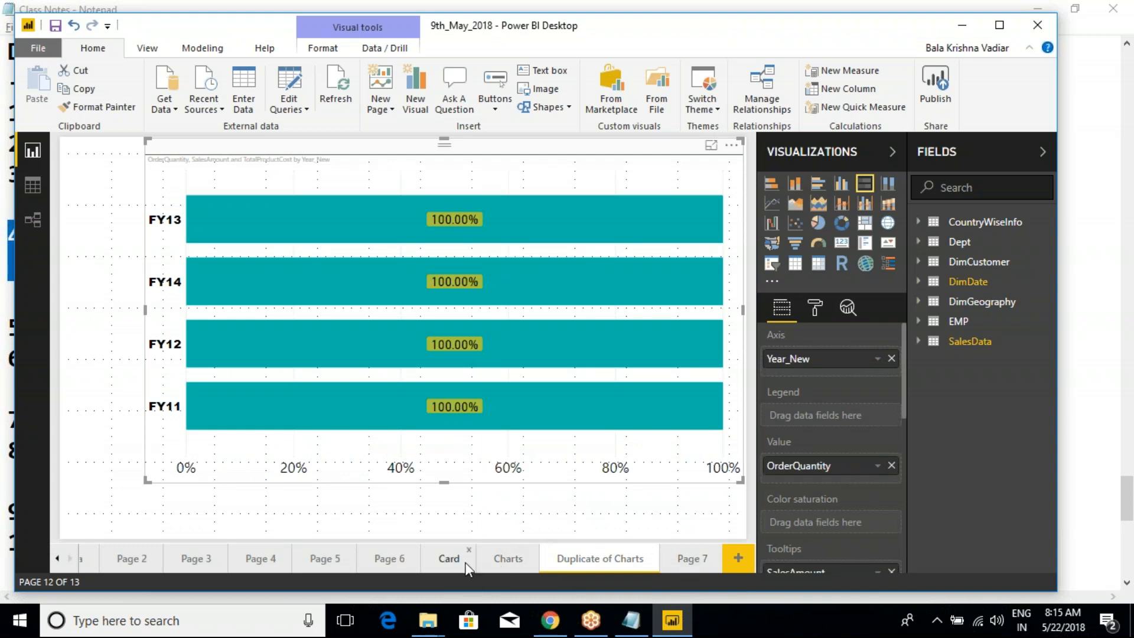
- On the Charts page, mark each country's column with a red stroke, frame the chart with a red rectangle, and clear the annotations
left_click(500, 562)
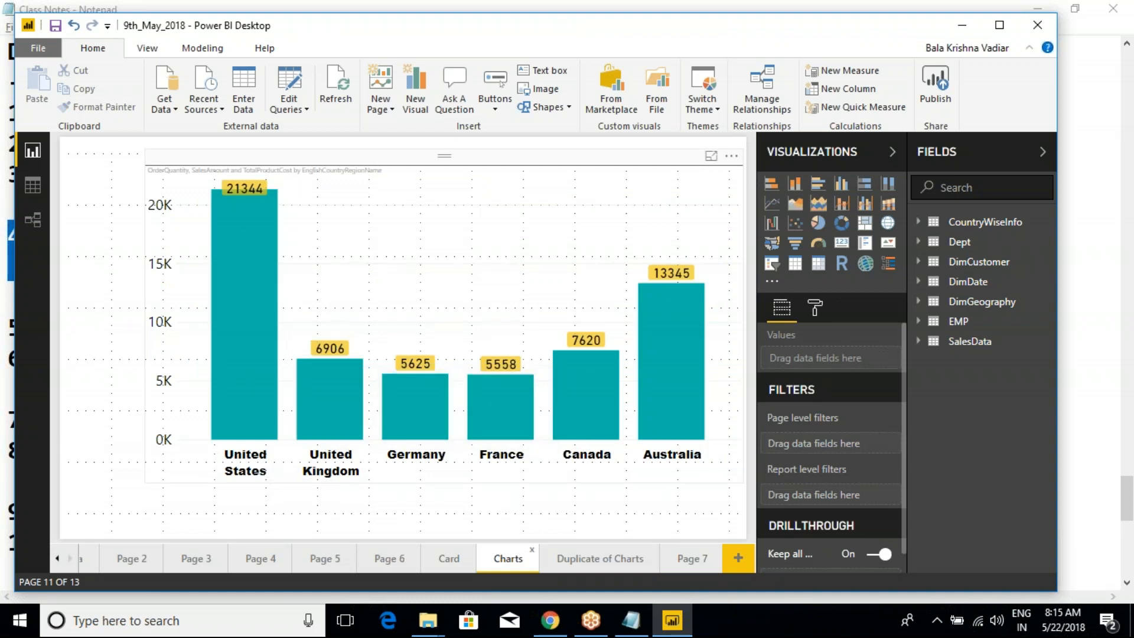
left_click_drag(217, 413, 267, 343)
left_click_drag(313, 406, 358, 350)
left_click_drag(389, 402, 412, 362)
left_click_drag(489, 404, 521, 357)
mouse_move(577, 386)
left_mouse_down()
mouse_move(588, 362)
mouse_move(662, 349)
left_mouse_up()
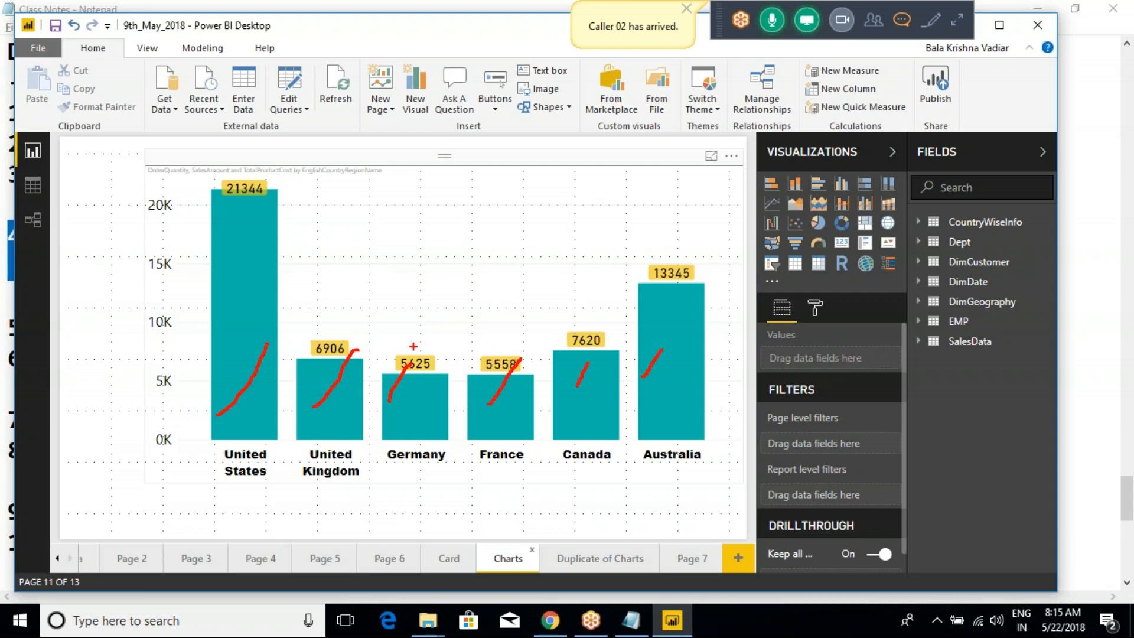
mouse_move(123, 152)
left_mouse_down()
mouse_move(393, 357)
mouse_move(661, 515)
left_mouse_up()
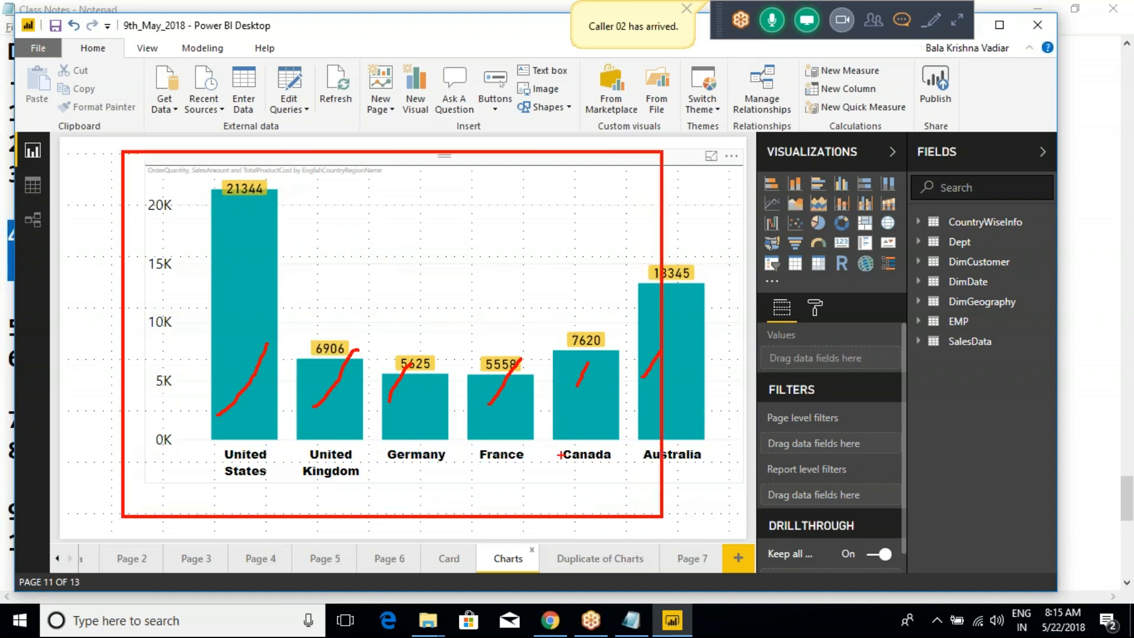
key("Escape")
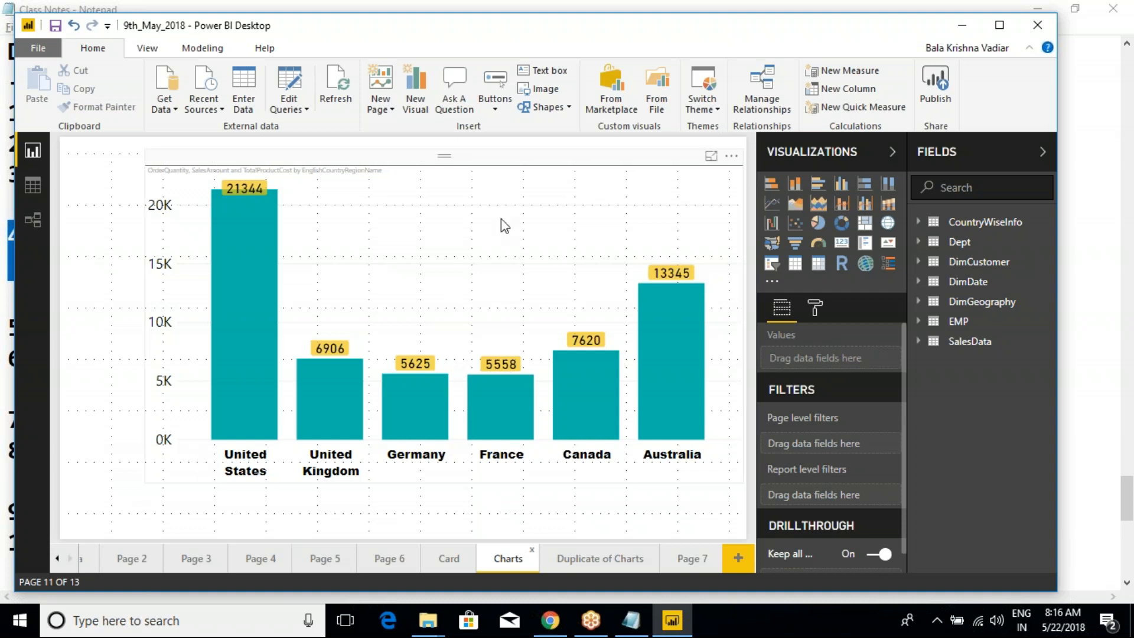
left_click(520, 171)
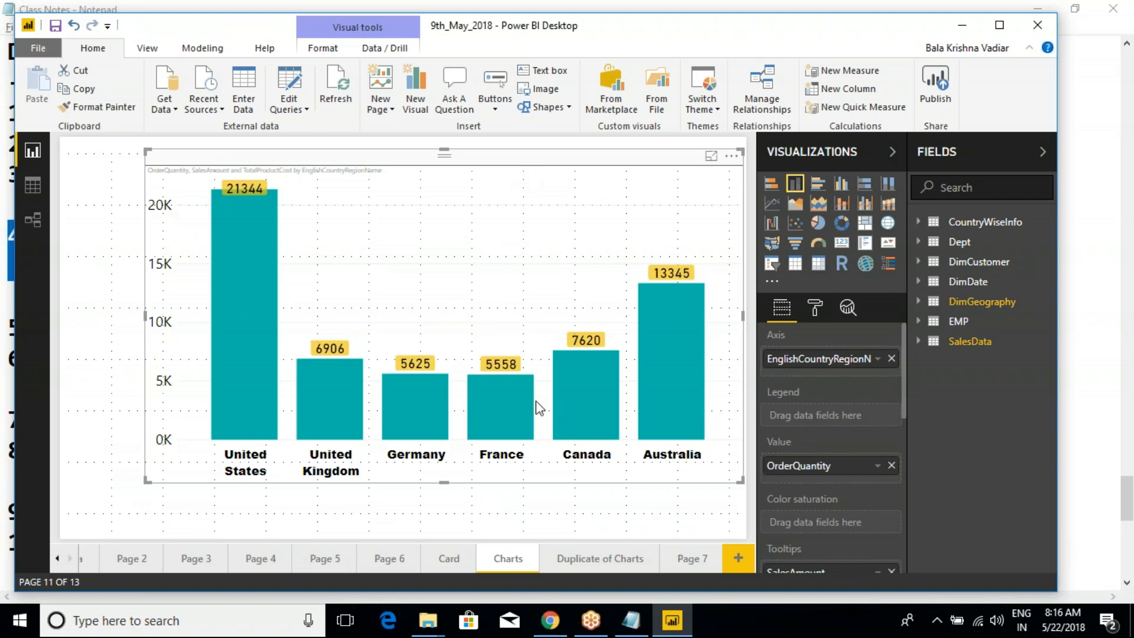
- Return to Page 7 and add the OrderQuantity field from SalesData to the empty table visual
left_click(693, 559)
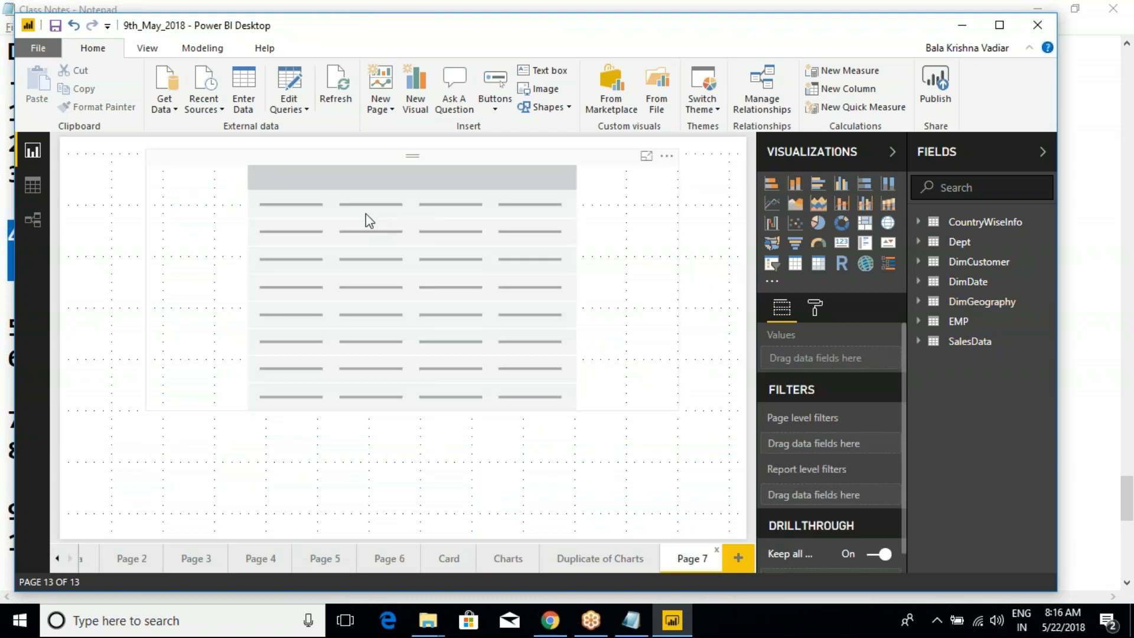
left_click(378, 176)
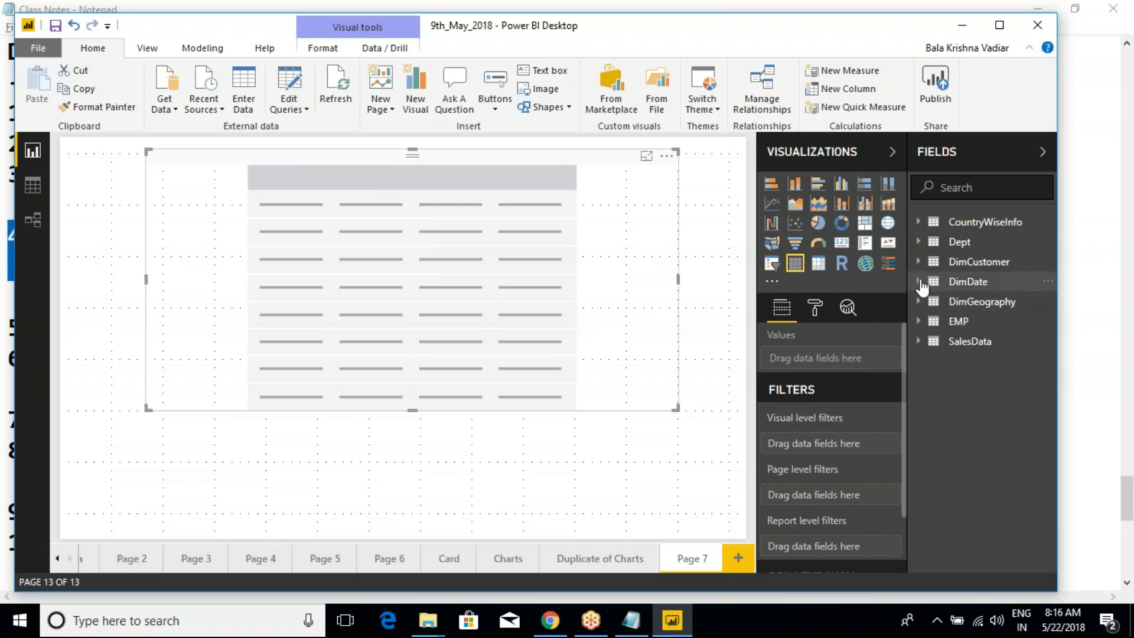
left_click(919, 343)
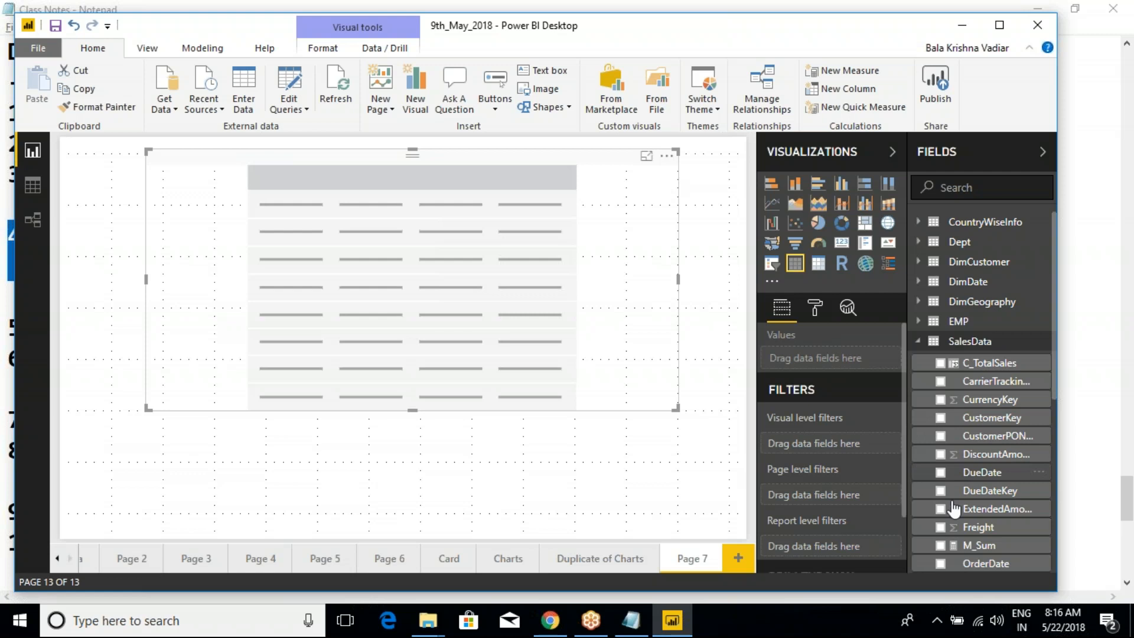
scroll(955, 520, "down", 3)
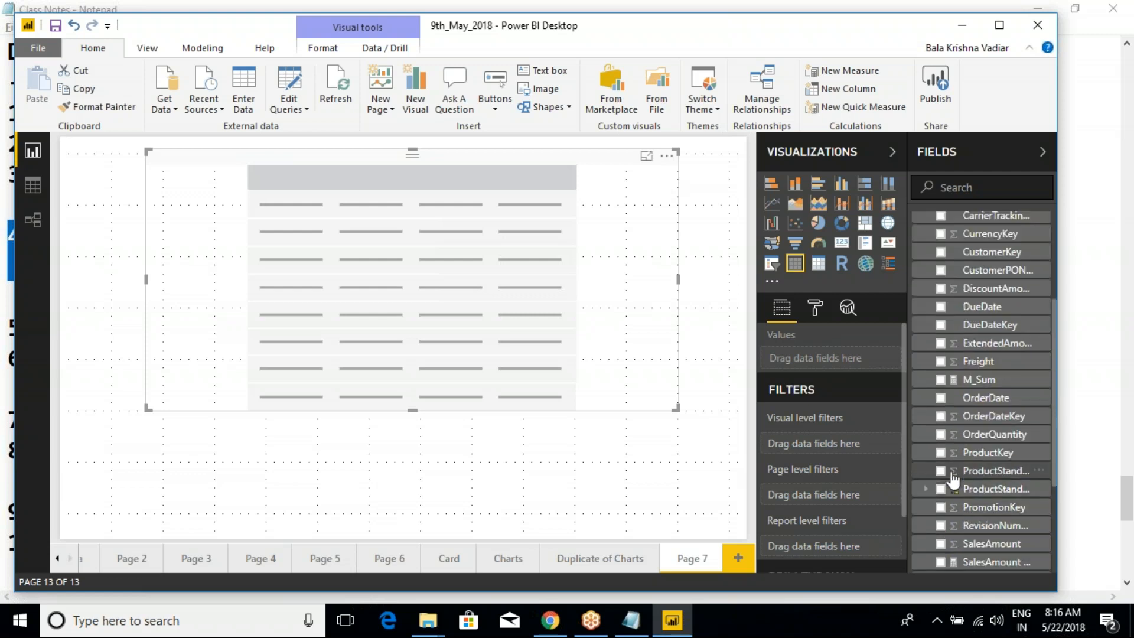
left_click(940, 434)
scroll(939, 413, "up", 5)
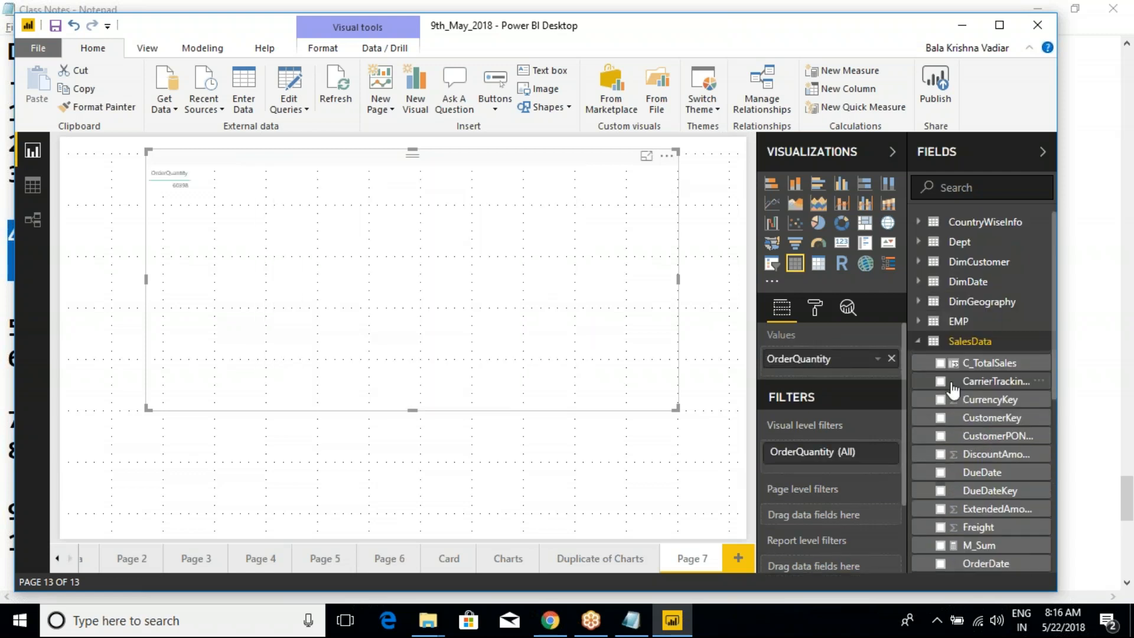
left_click(921, 342)
- Add the EnglishCountryRegionName and StateProvinceName fields from DimGeography to the table visual
left_click(918, 301)
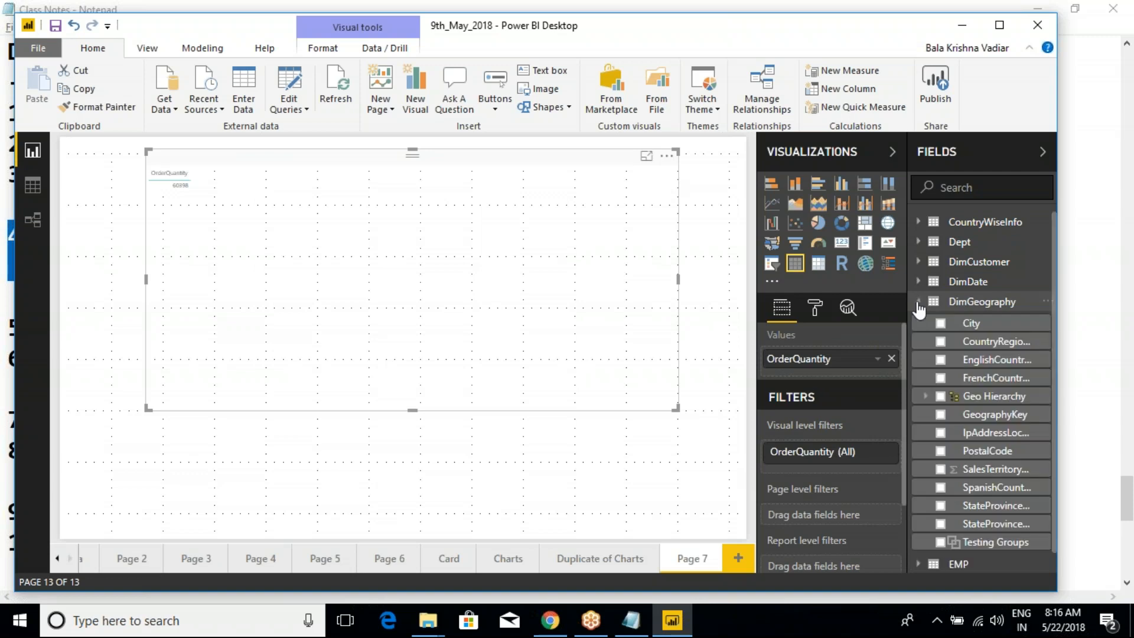
left_click(940, 361)
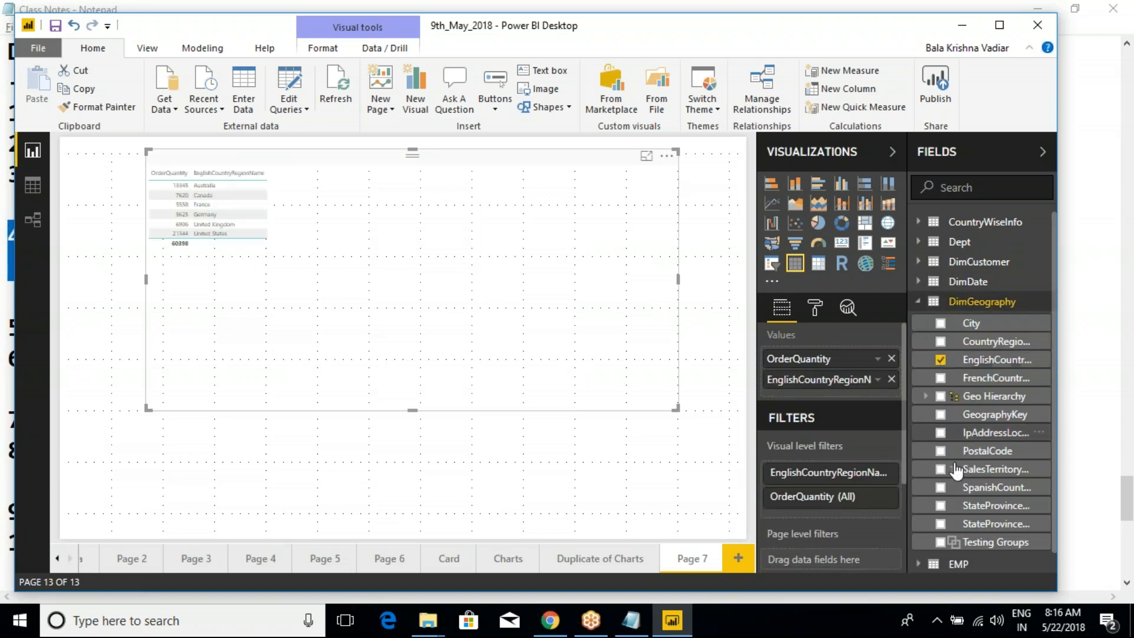
left_click(941, 525)
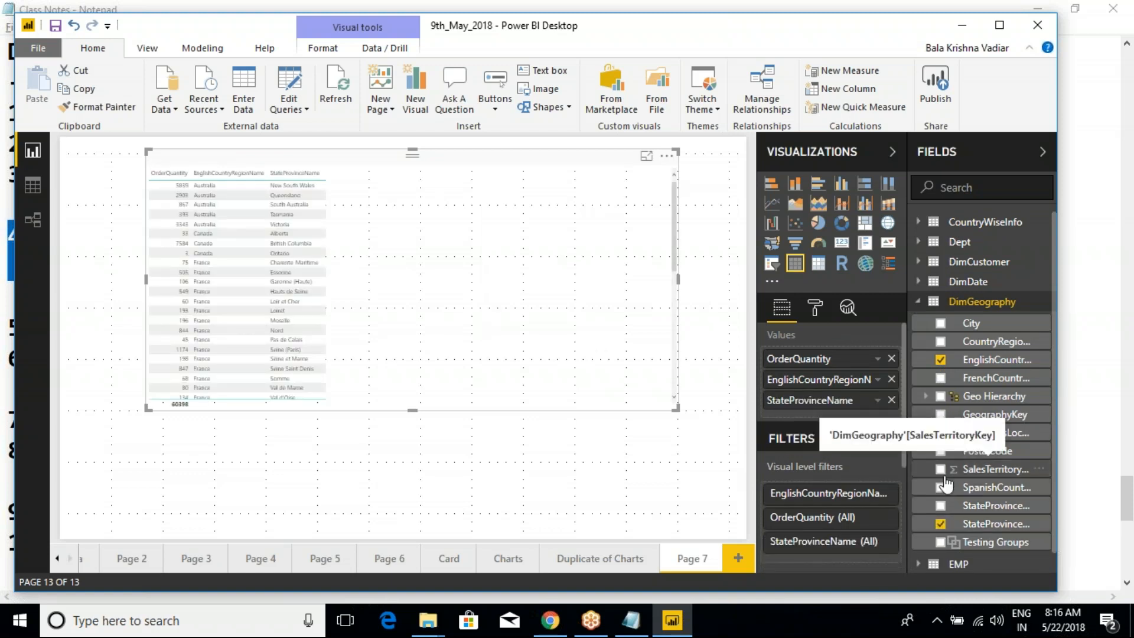
left_click(611, 176)
left_click(581, 160)
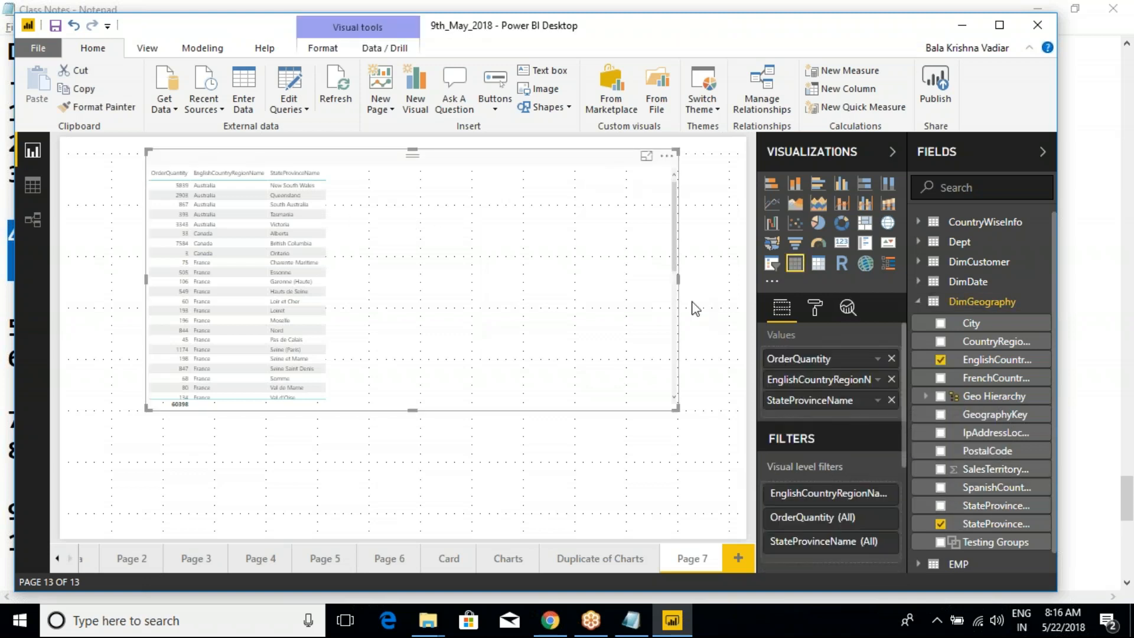
- Set the table's grid text size to 14 and add the City field from DimGeography as a column
left_click(816, 309)
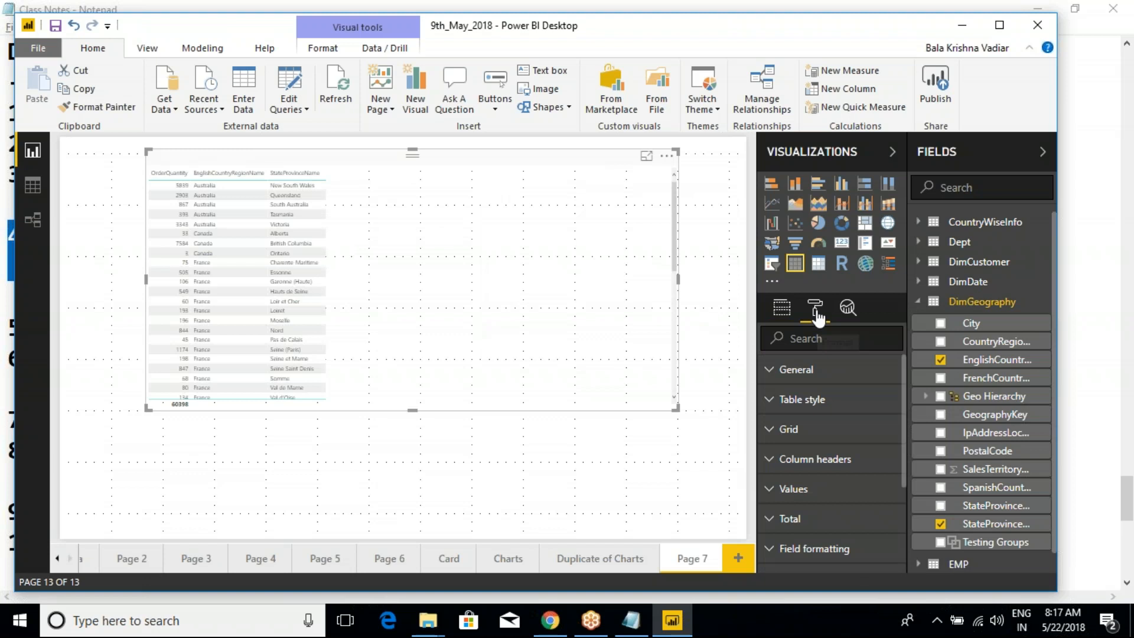
left_click(776, 430)
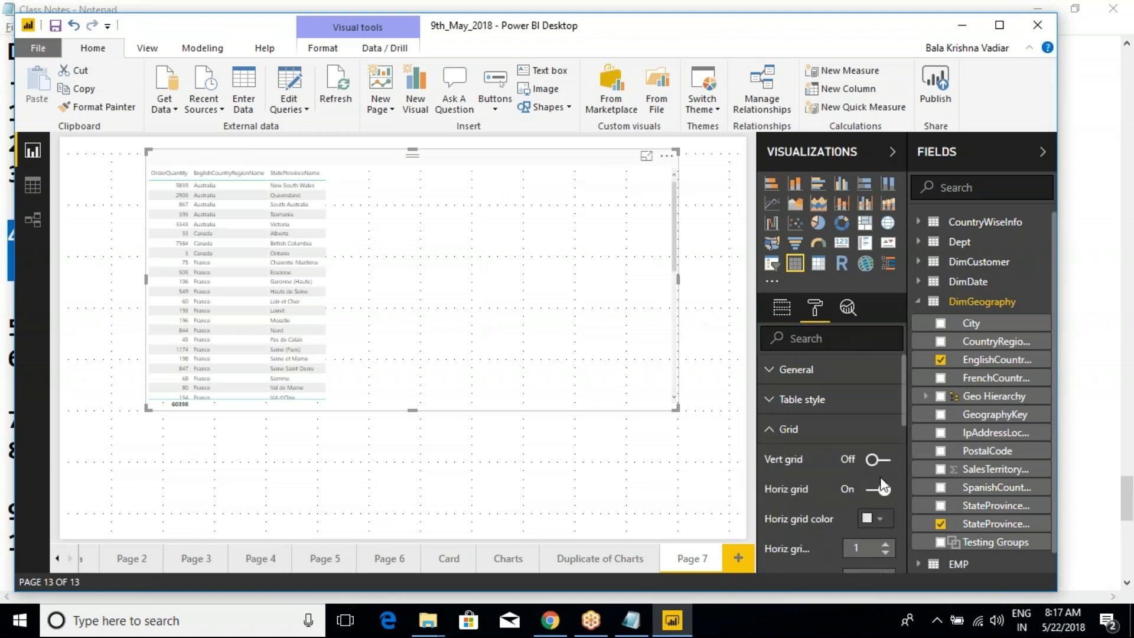
scroll(868, 513, "down", 3)
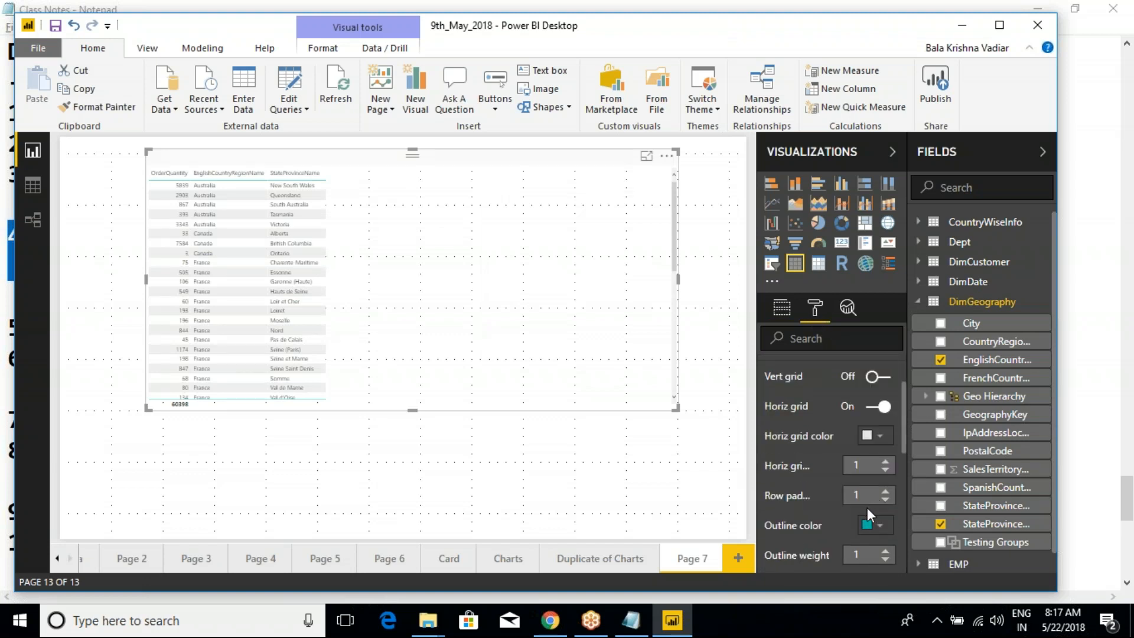
scroll(867, 508, "down", 3)
left_click(886, 498)
left_click(886, 498)
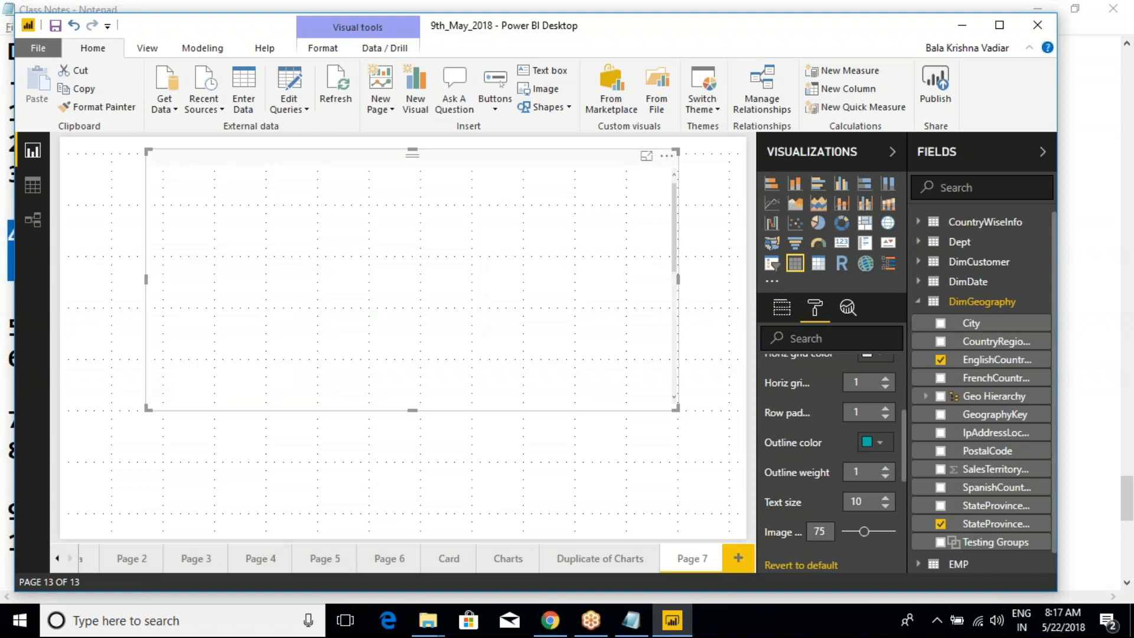
left_click(886, 498)
left_click(885, 498)
left_click(885, 497)
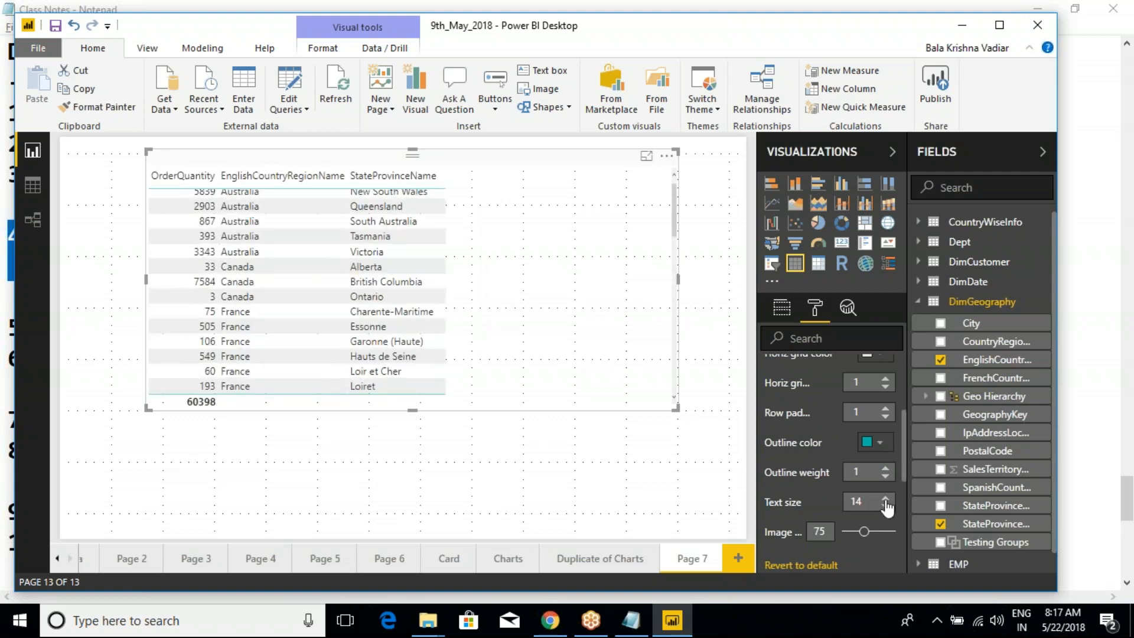
left_click_drag(904, 429, 906, 359)
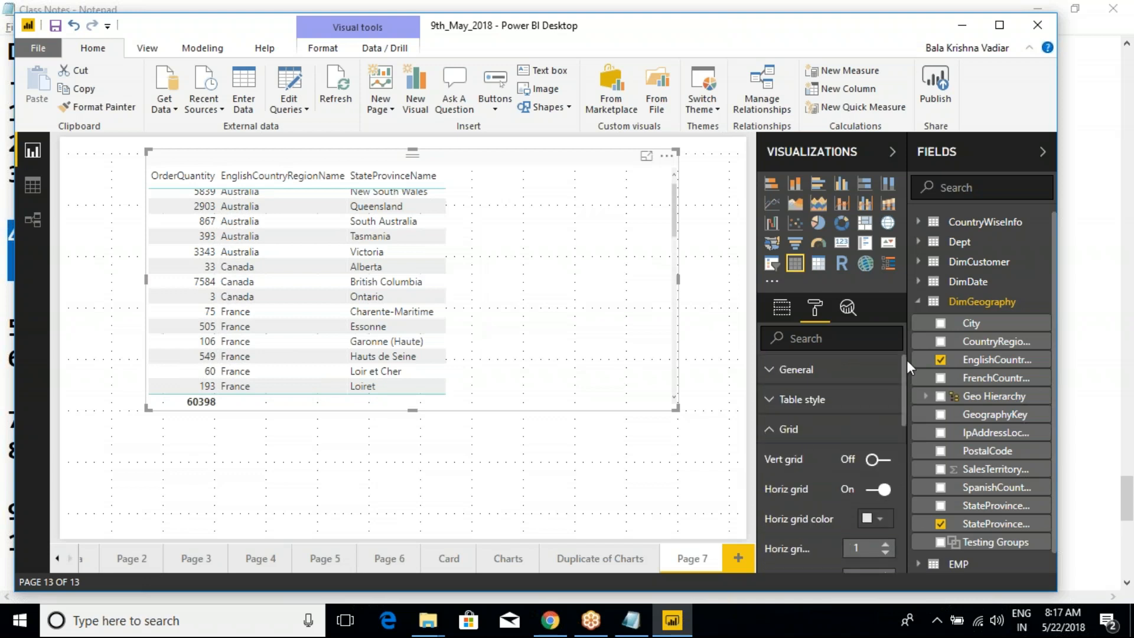
left_click(779, 429)
left_click(940, 323)
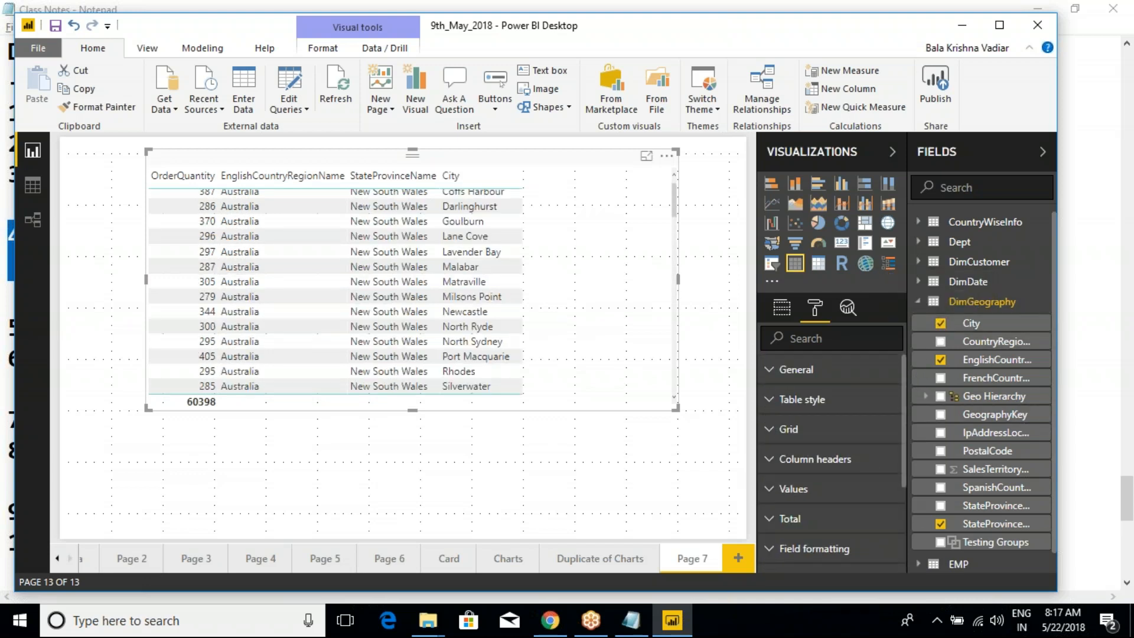
- Move OrderQuantity after City in the table's values, and enlarge and reposition the table visual to fill the page height
left_click(781, 307)
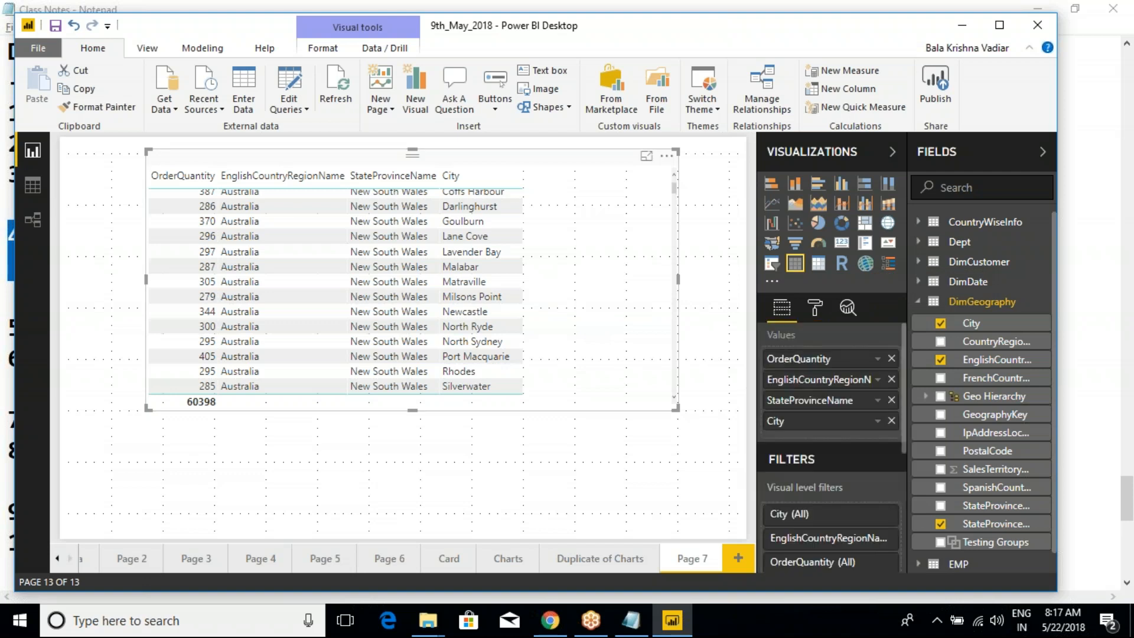
left_click_drag(794, 363, 791, 437)
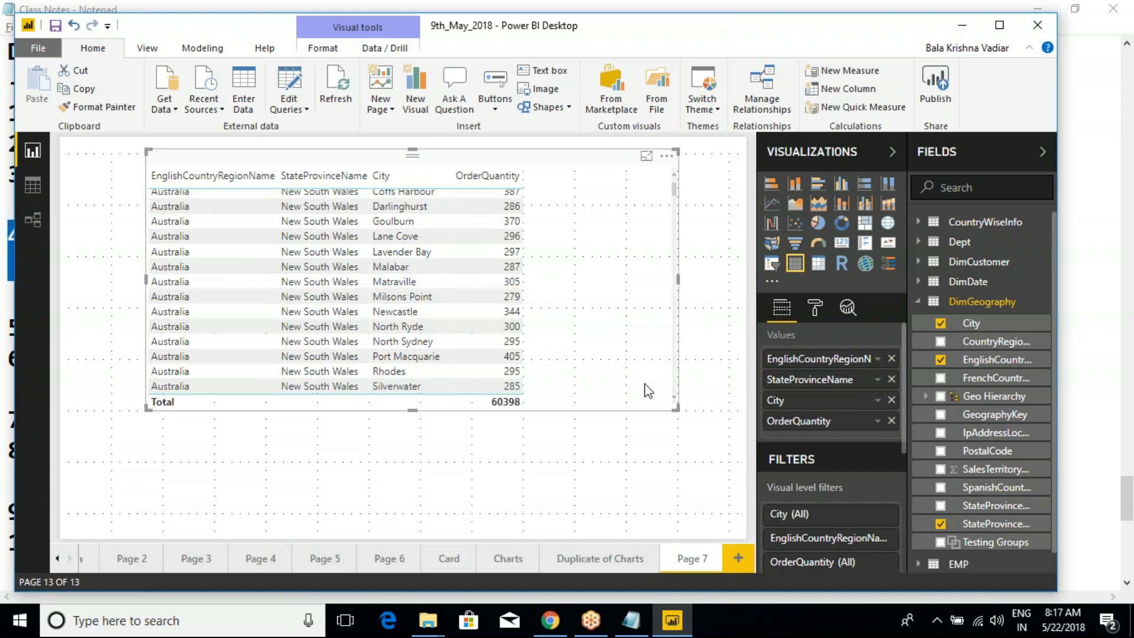
left_click_drag(675, 406, 673, 535)
left_click_drag(299, 166, 361, 167)
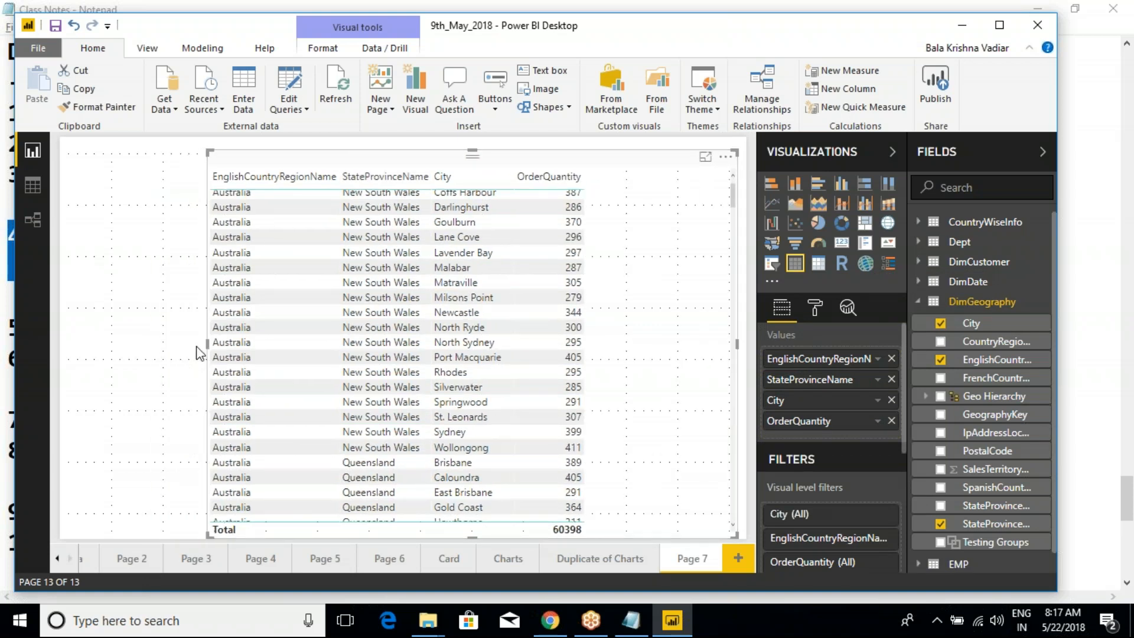
left_click_drag(207, 344, 226, 345)
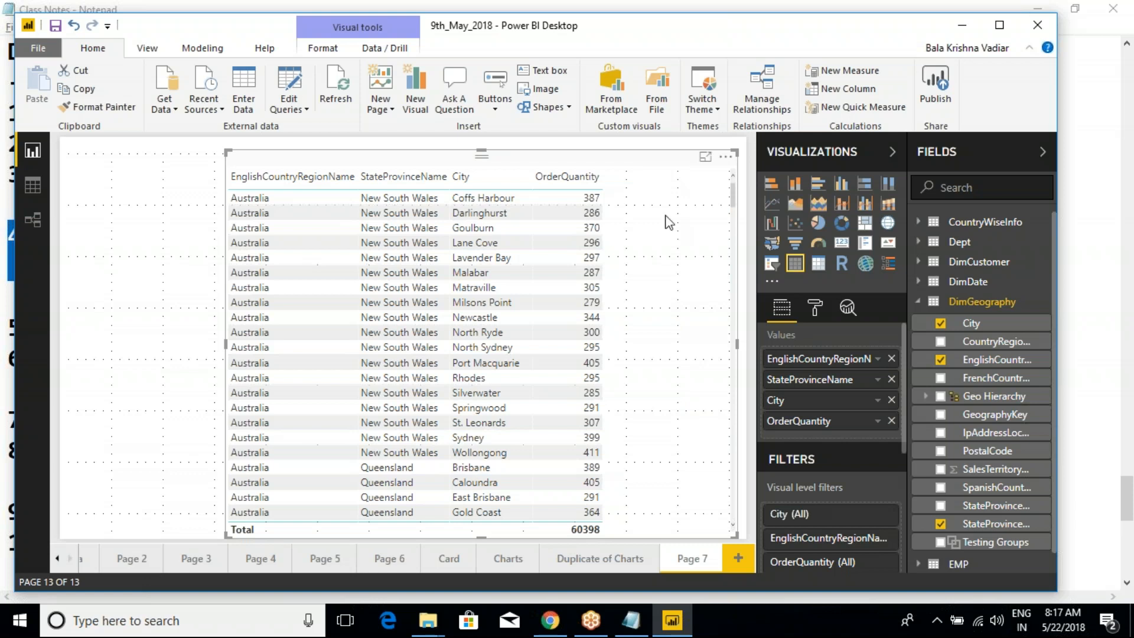
- Turn on the table visual's border and nudge the visual slightly up and to the left on the canvas
left_click(959, 28)
left_click(815, 313)
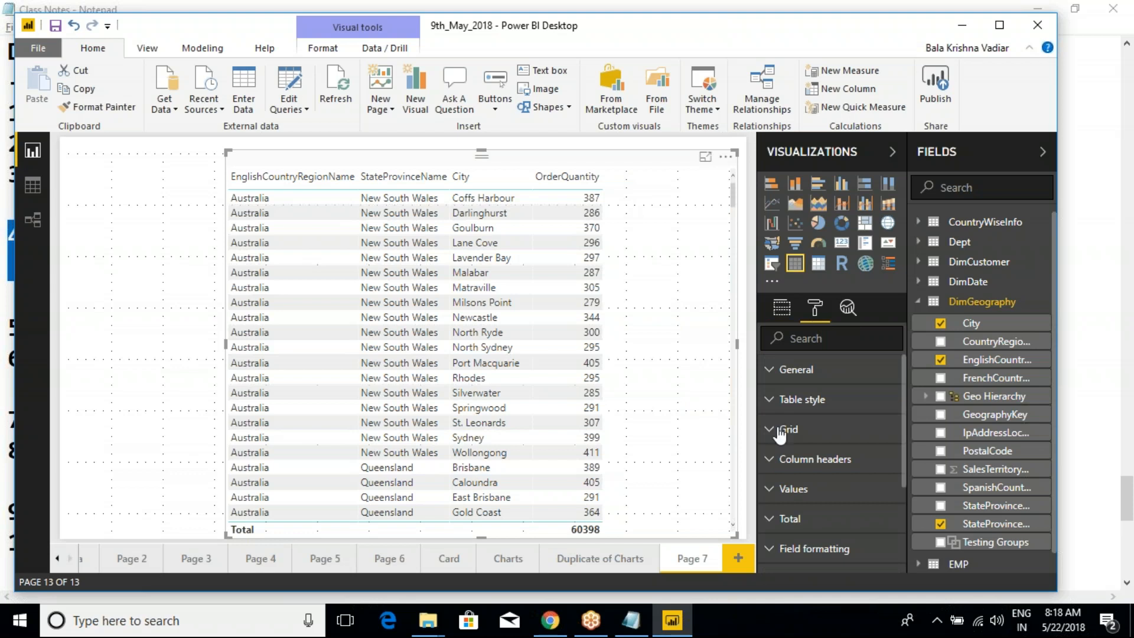
scroll(774, 529, "down", 3)
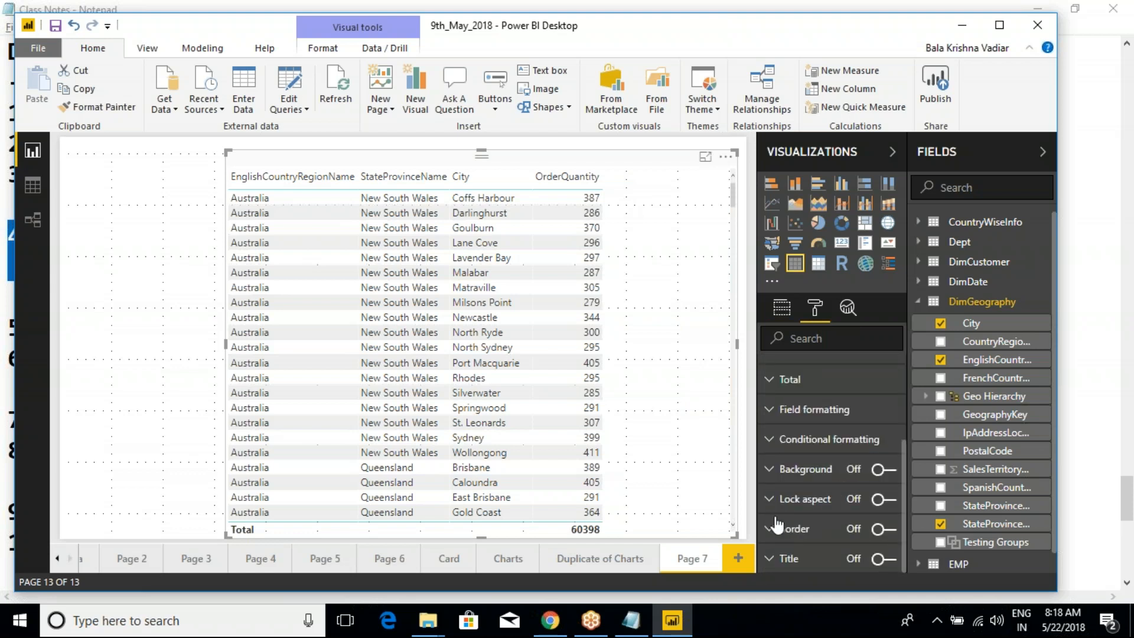
left_click(886, 529)
left_click(140, 270)
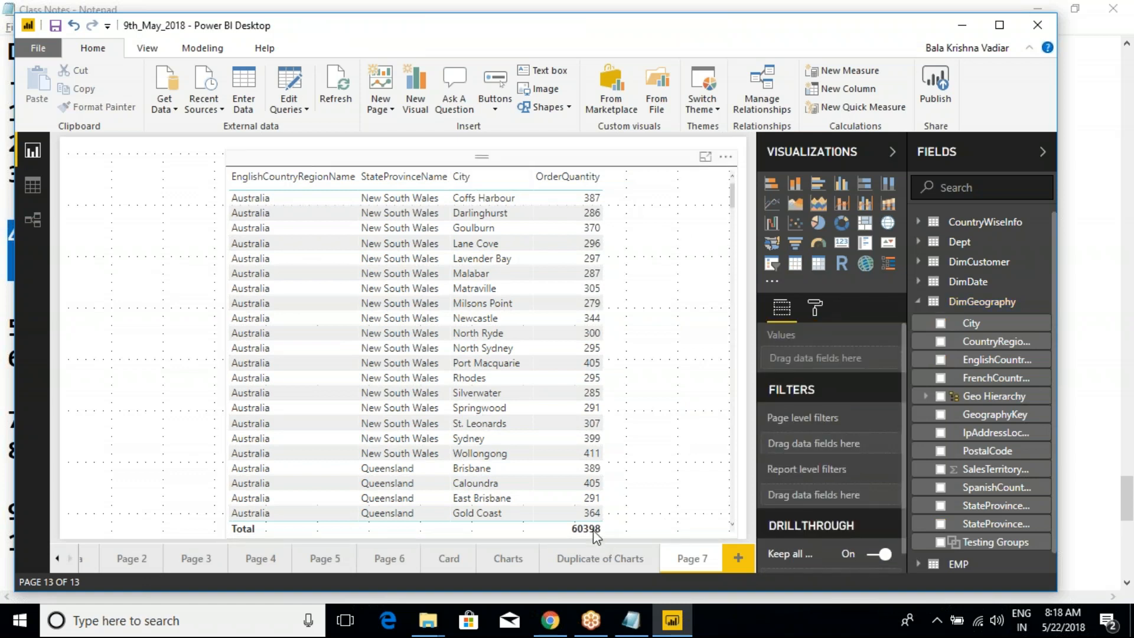
left_click_drag(516, 157, 509, 152)
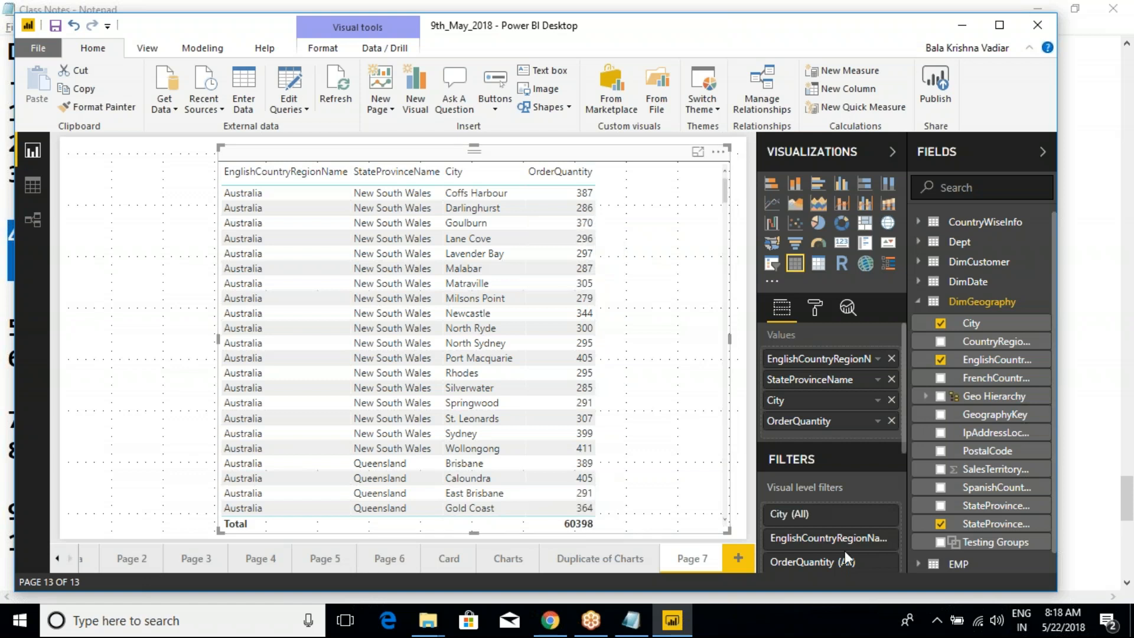
left_click(961, 26)
left_click(958, 40)
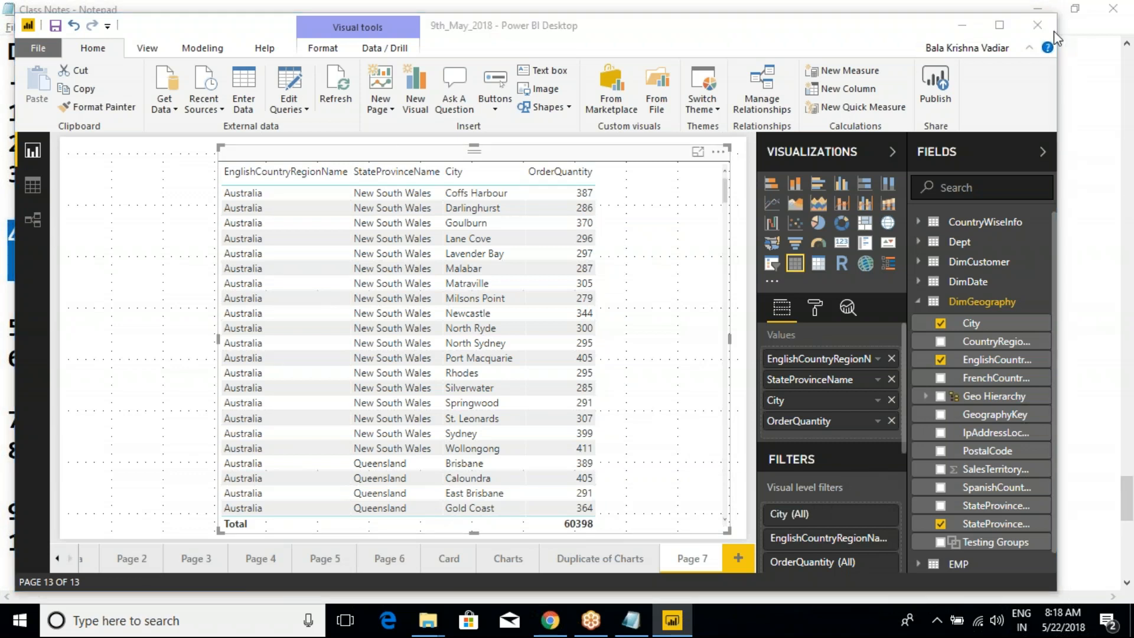
left_click(894, 451)
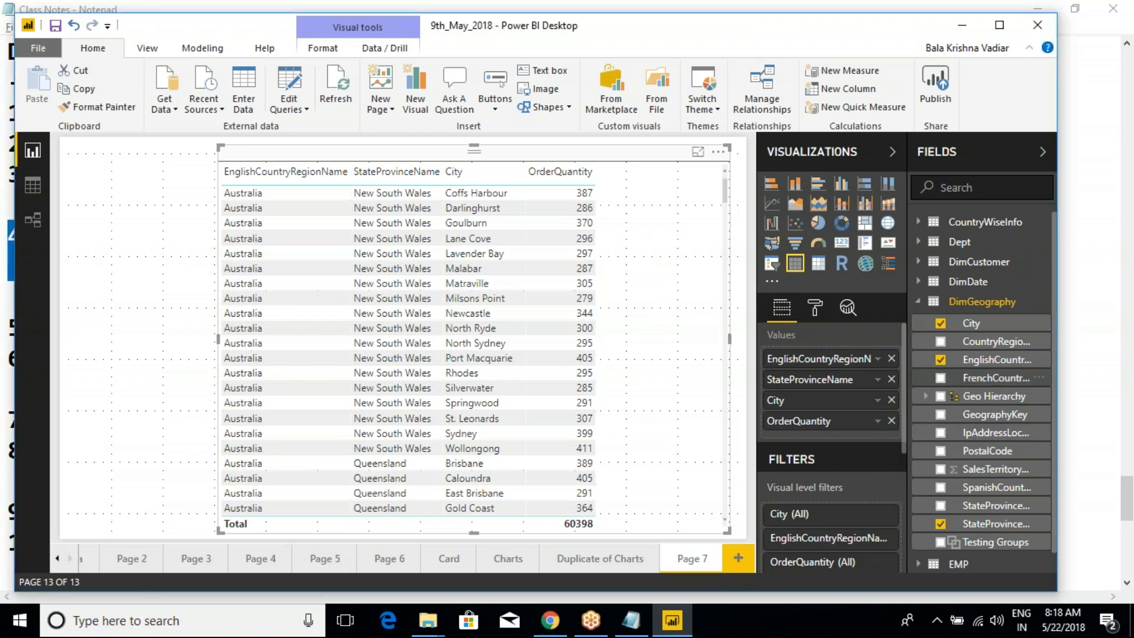
- Add the SalesAmount field from SalesData to the table visual as the column after OrderQuantity
left_click(919, 302)
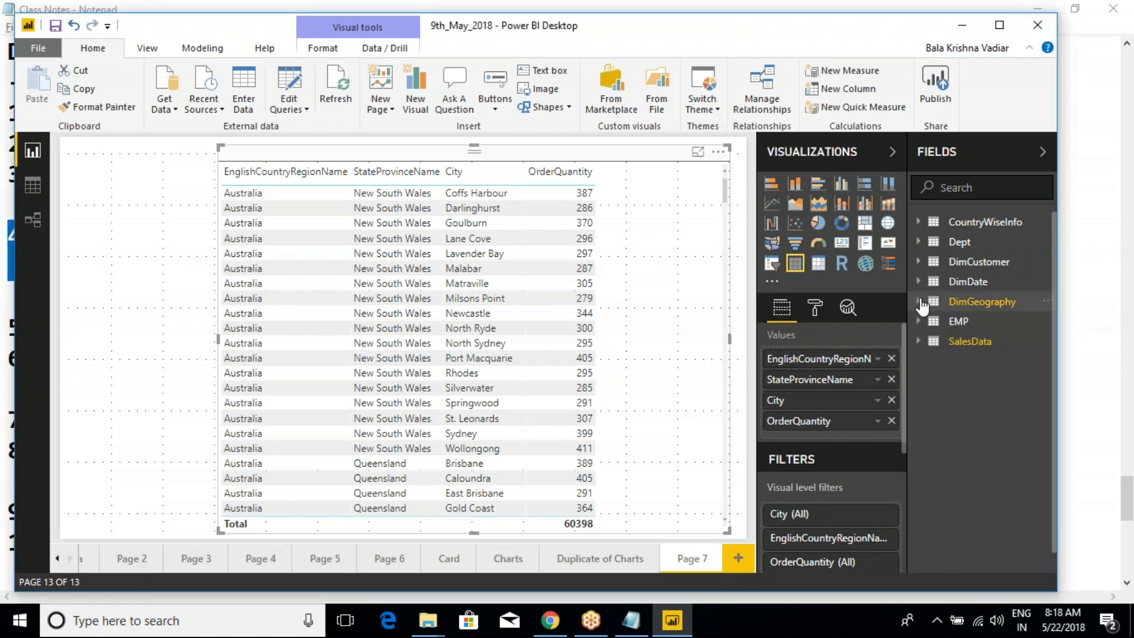
left_click(919, 340)
scroll(995, 517, "down", 3)
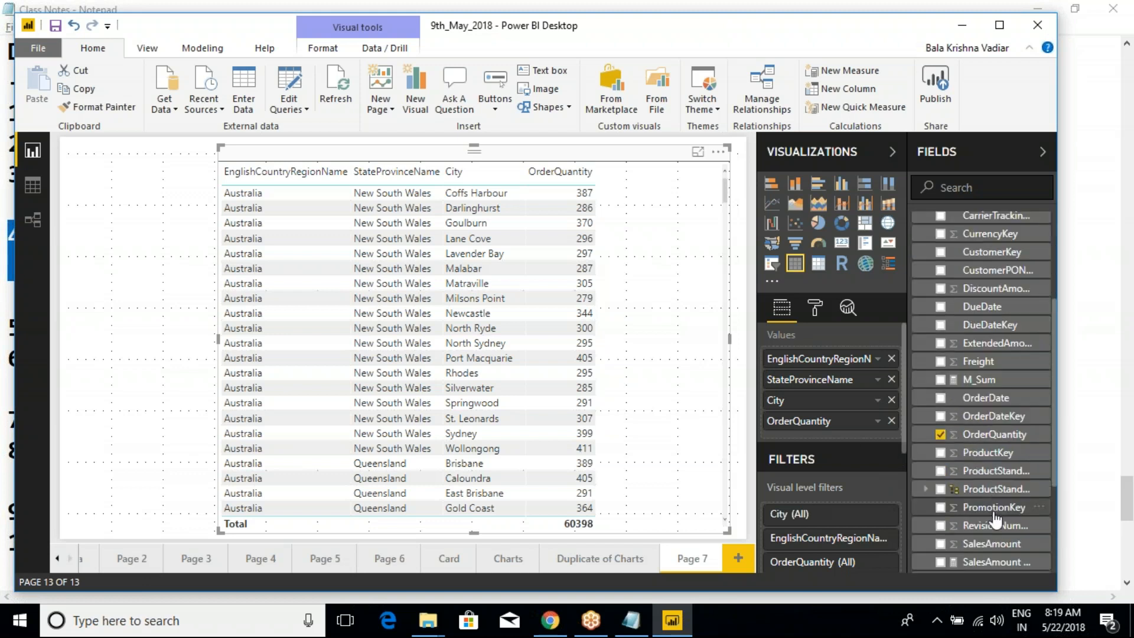
left_click_drag(960, 554, 817, 440)
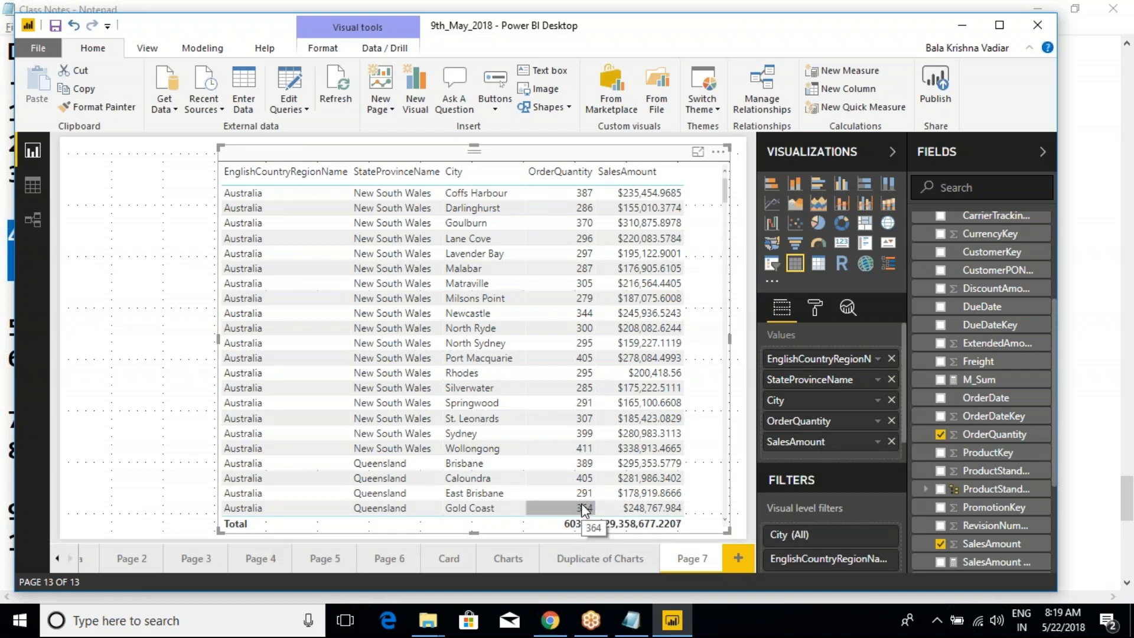
- Annotate the City column and its blank total cell with red rectangles and strokes, and clear the annotations
mouse_move(434, 156)
left_mouse_down()
mouse_move(505, 324)
mouse_move(538, 509)
left_mouse_up()
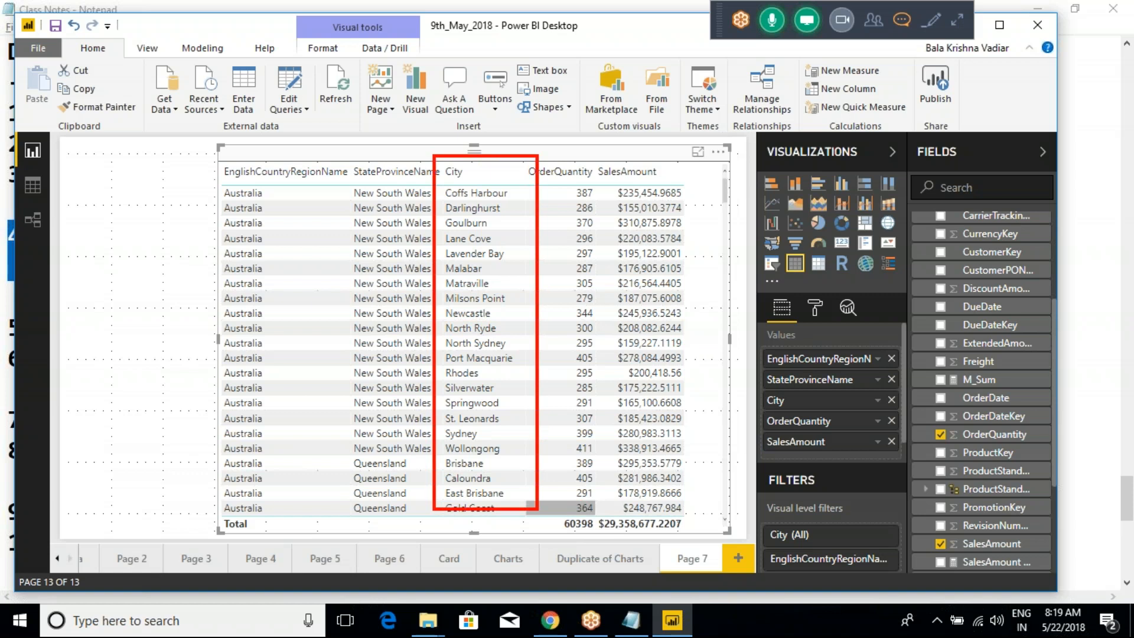
left_click_drag(438, 519, 524, 536)
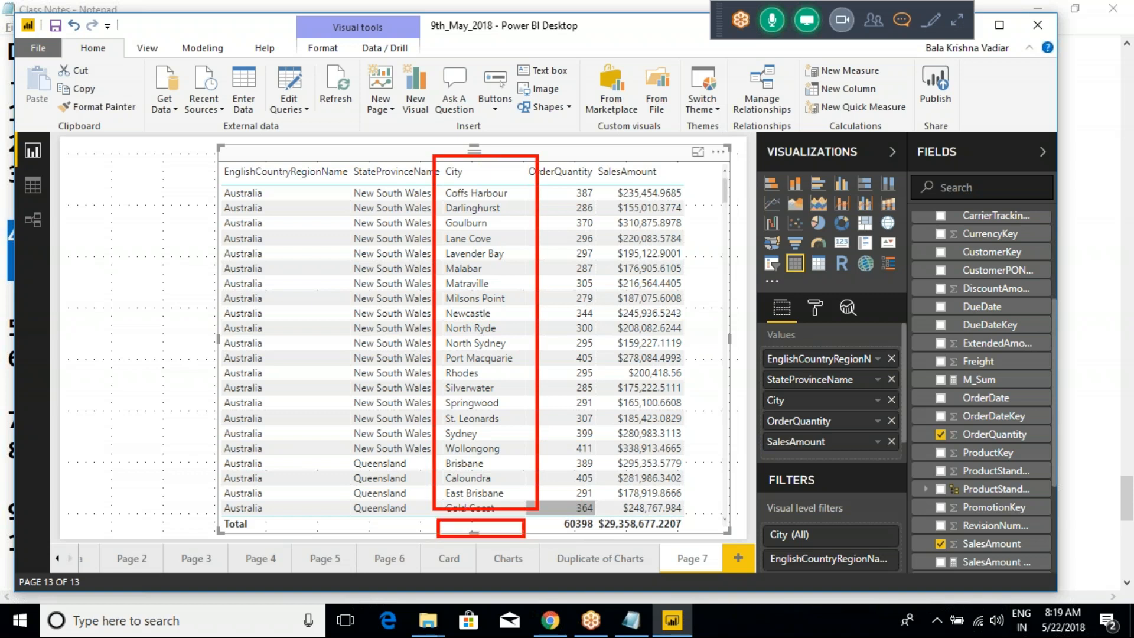
left_click_drag(486, 290, 517, 229)
left_click_drag(482, 270, 488, 276)
left_click_drag(516, 355, 460, 425)
left_click_drag(451, 378, 509, 431)
key("Escape")
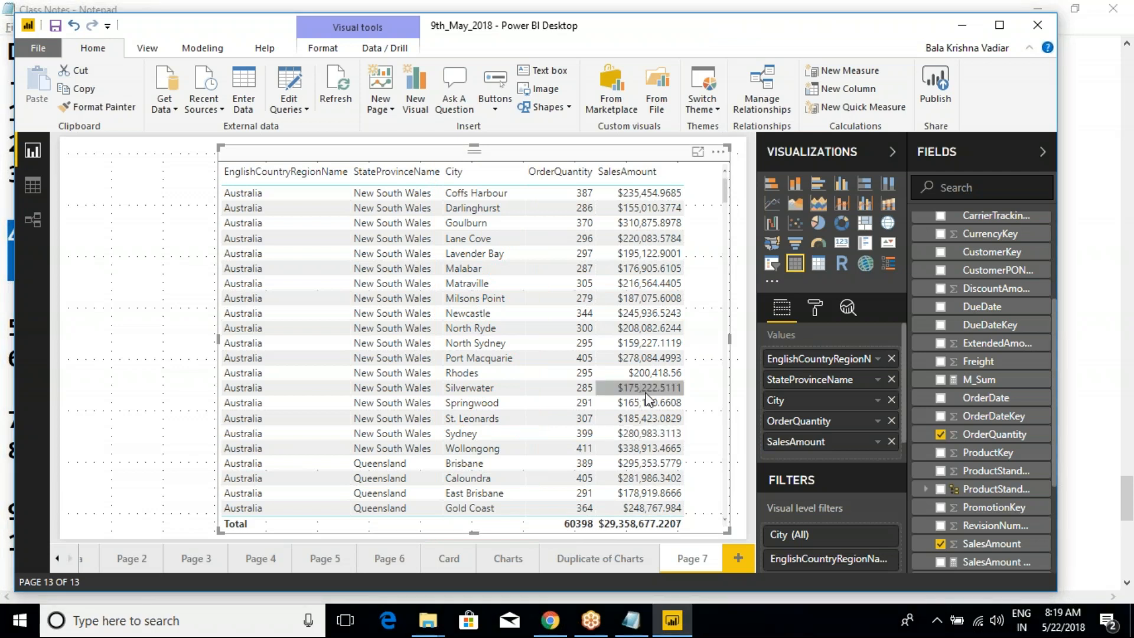
- Frame the OrderQuantity column including its total in red, draw a stroke along its values, and clear the annotations
key("ctrl+2")
mouse_move(517, 156)
left_mouse_down()
mouse_move(551, 208)
mouse_move(587, 315)
mouse_move(607, 536)
left_mouse_up()
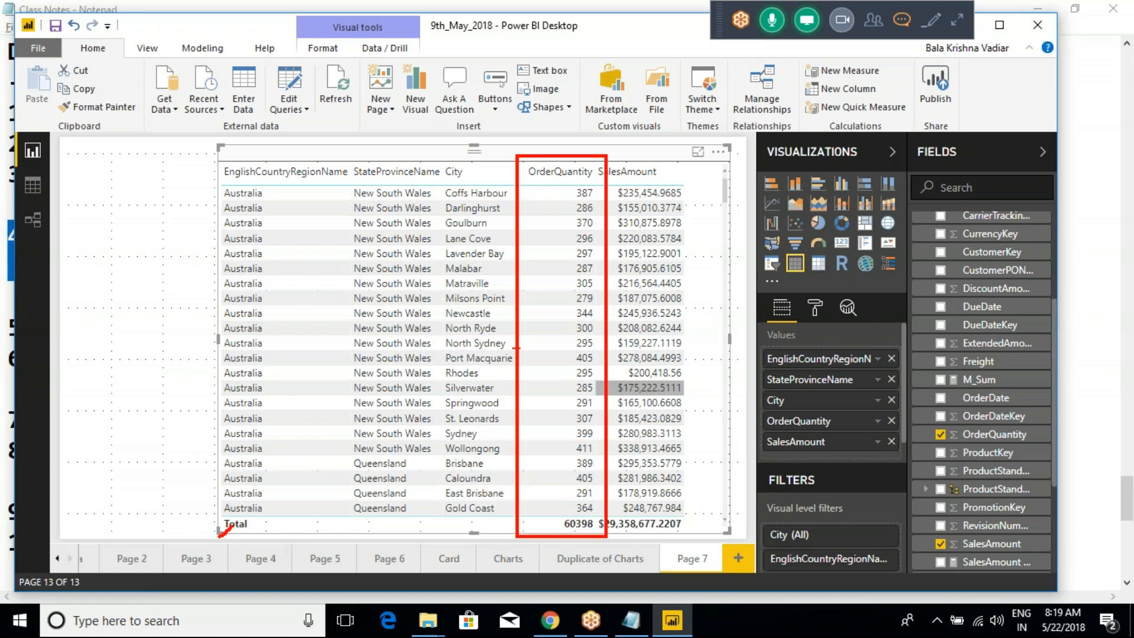
left_click_drag(558, 247, 564, 373)
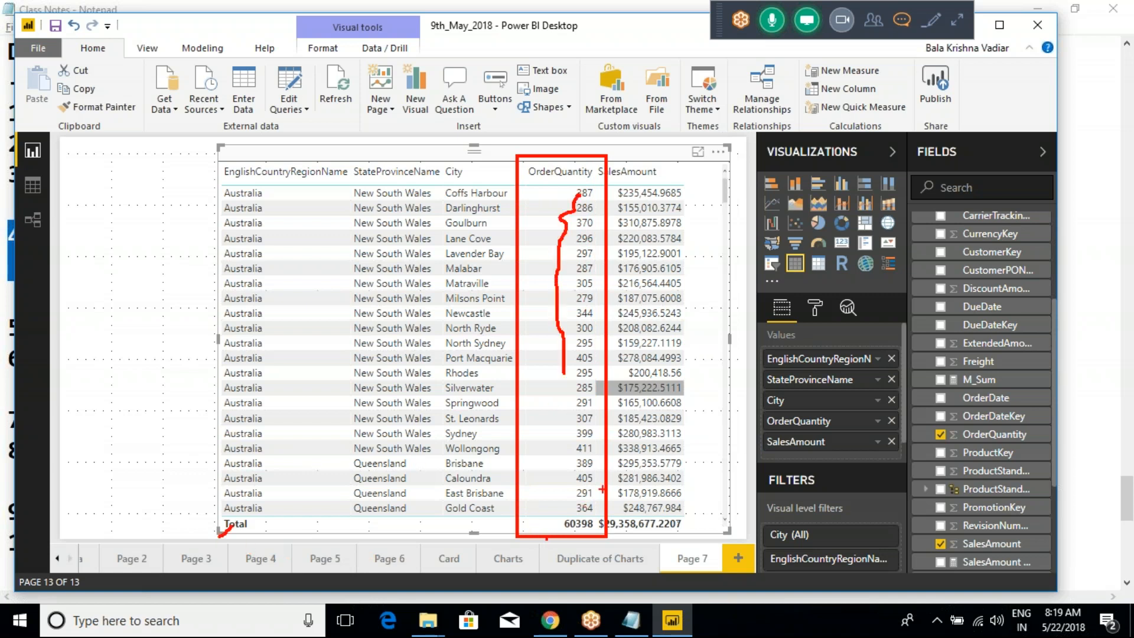
key("Escape")
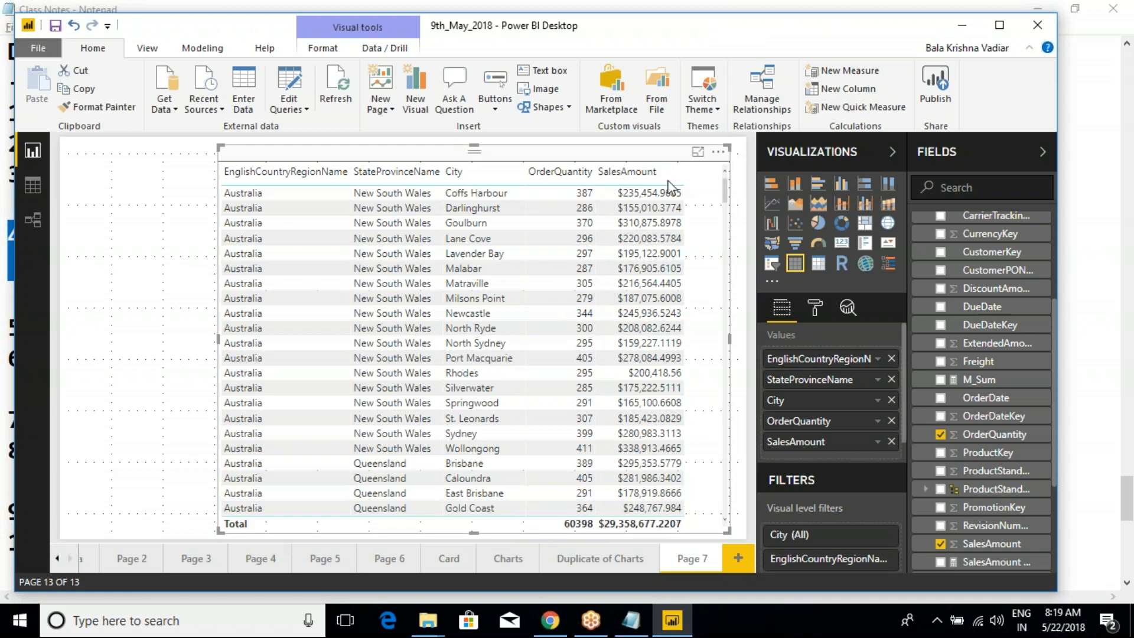
- Narrow the table visual closer to its columns, and view it in focus mode before returning to the report
left_click_drag(731, 343, 702, 343)
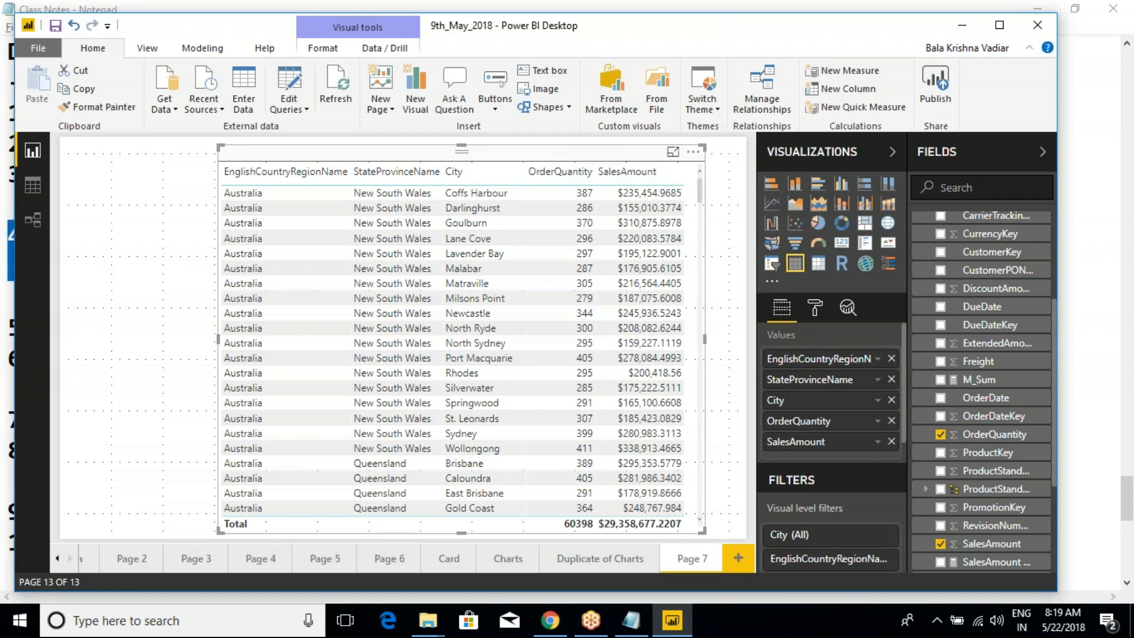
left_click(673, 152)
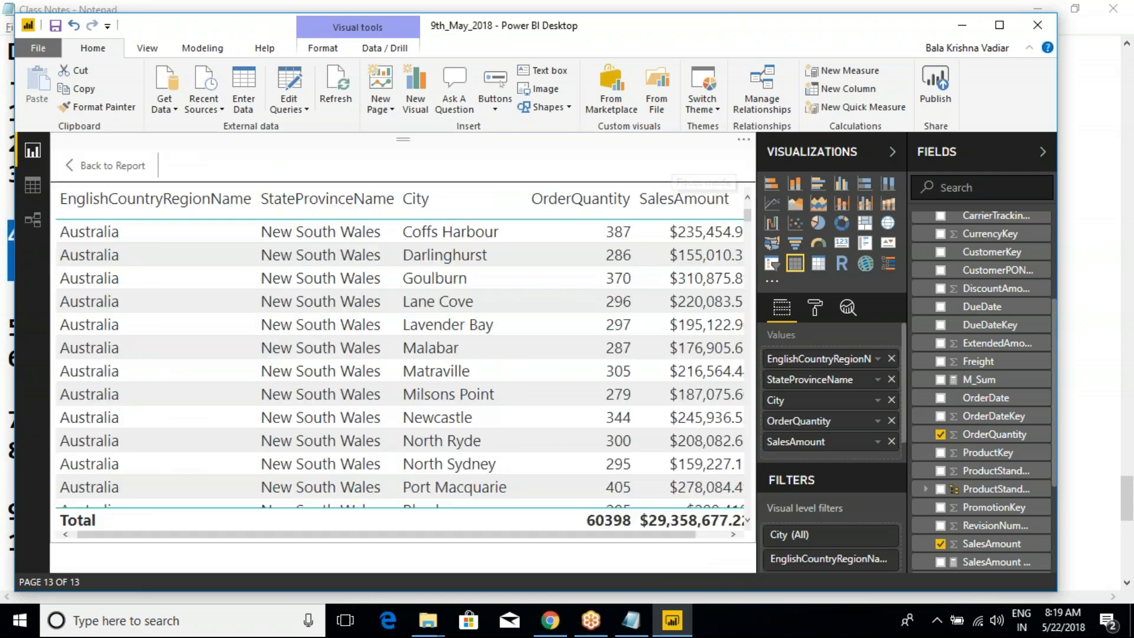
left_click(112, 165)
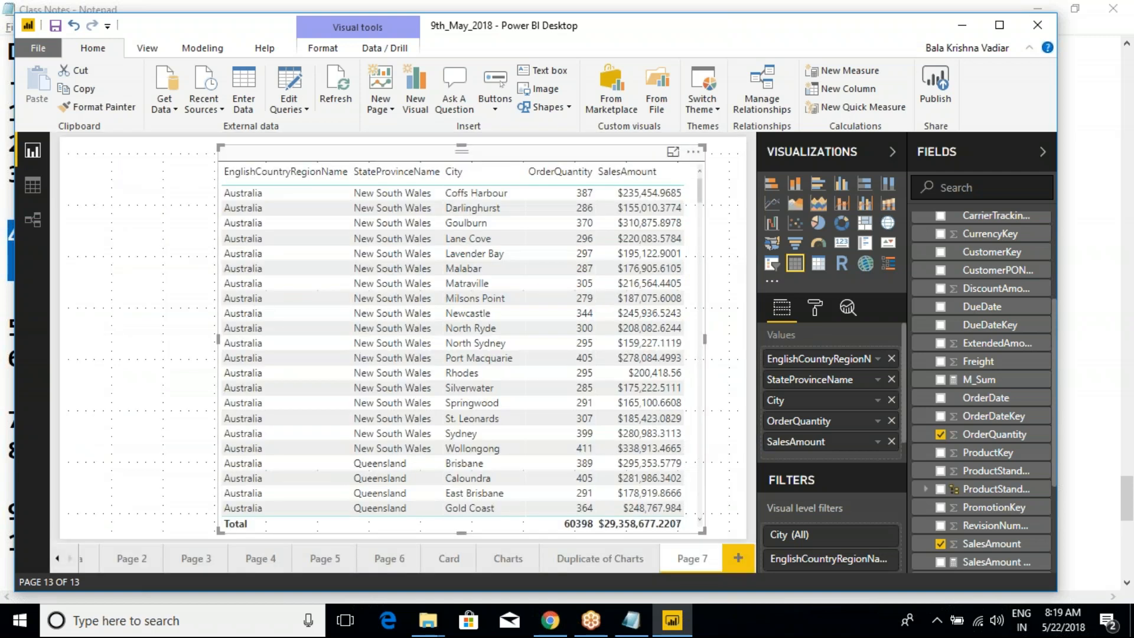
- Open the data export for the table visual, check the available file types, and cancel without saving
left_click(693, 152)
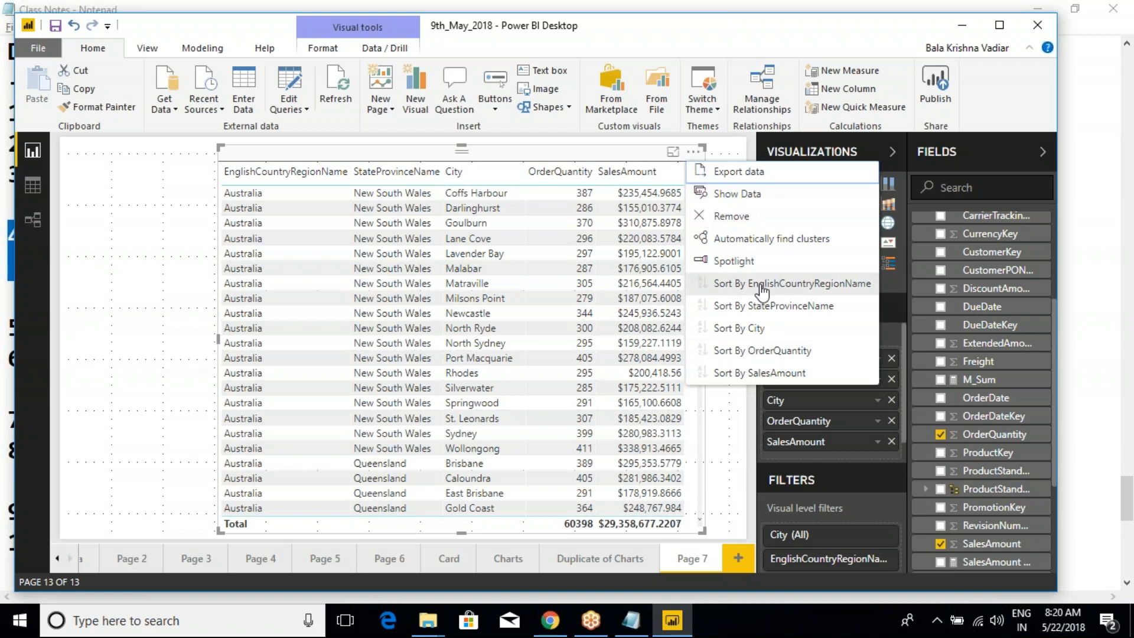
left_click(738, 171)
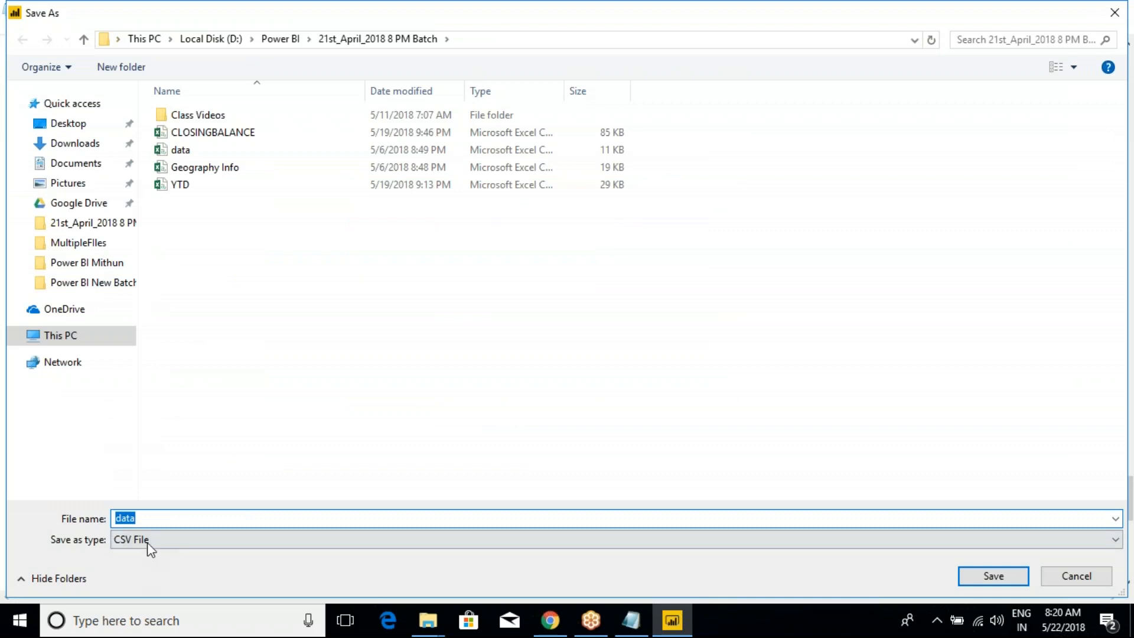
left_click(147, 539)
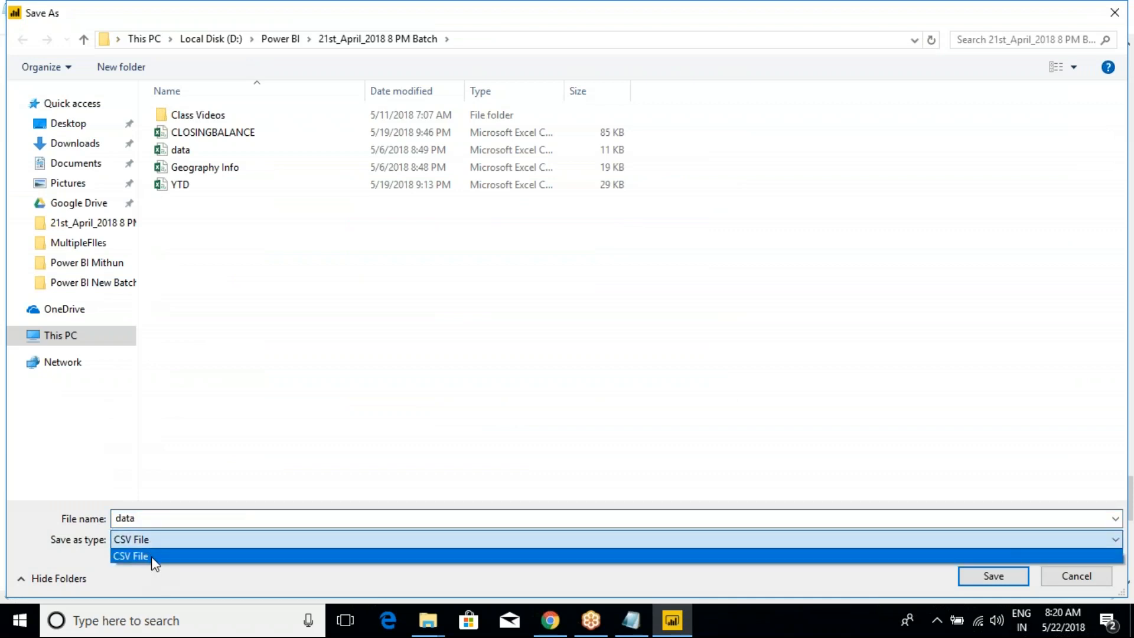
left_click(153, 556)
left_click(195, 519)
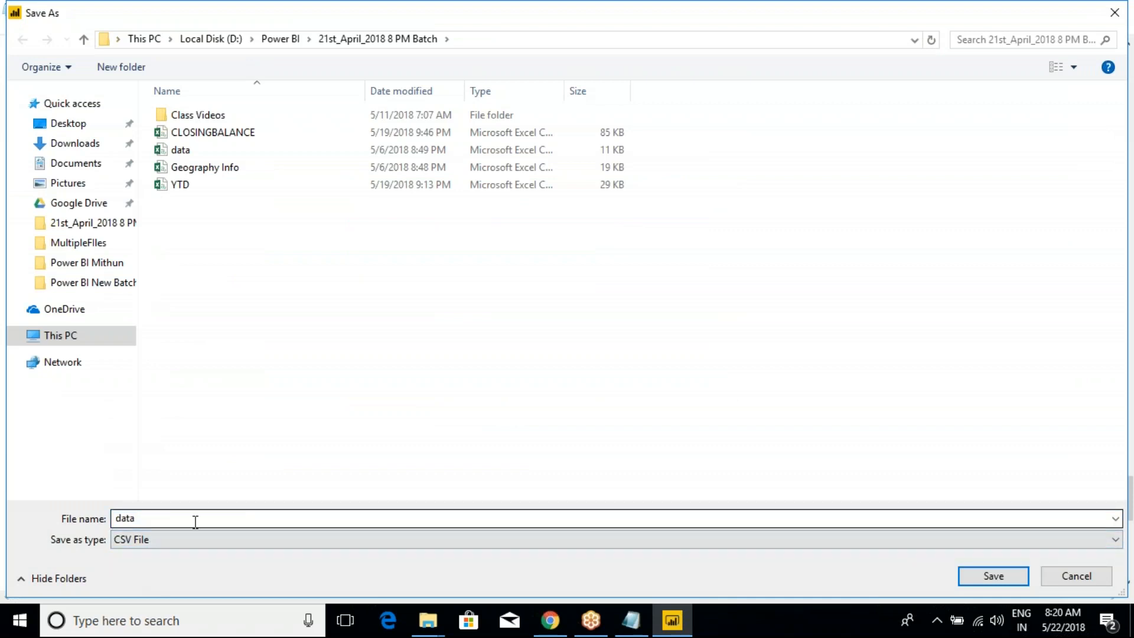
left_click(1076, 576)
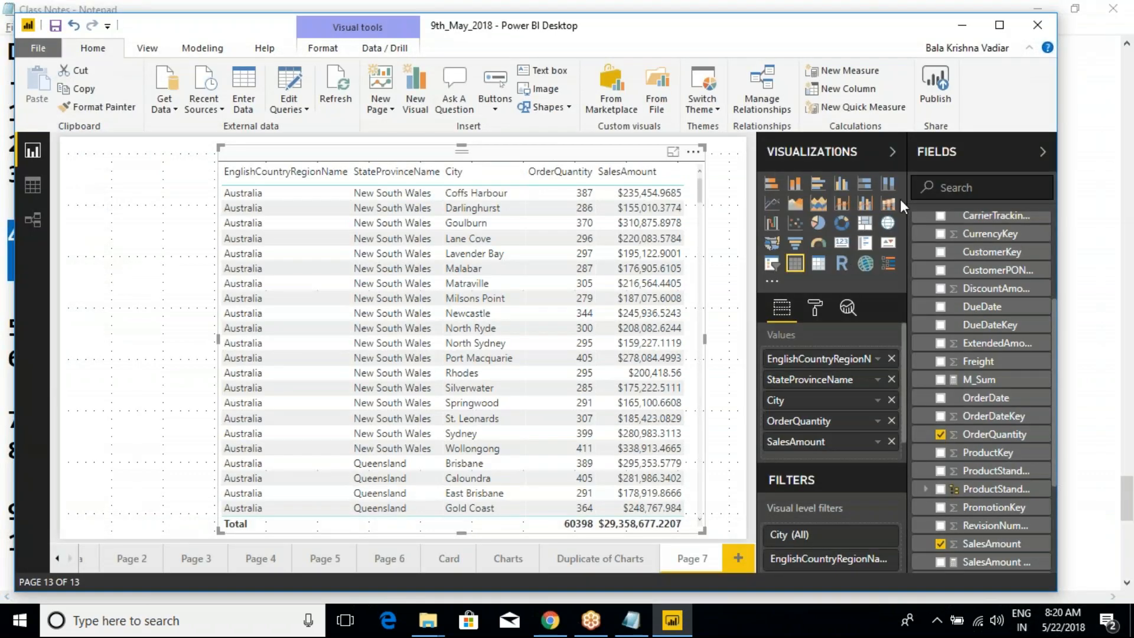
- Show the underlying data of the table visual and return to the report
left_click(693, 151)
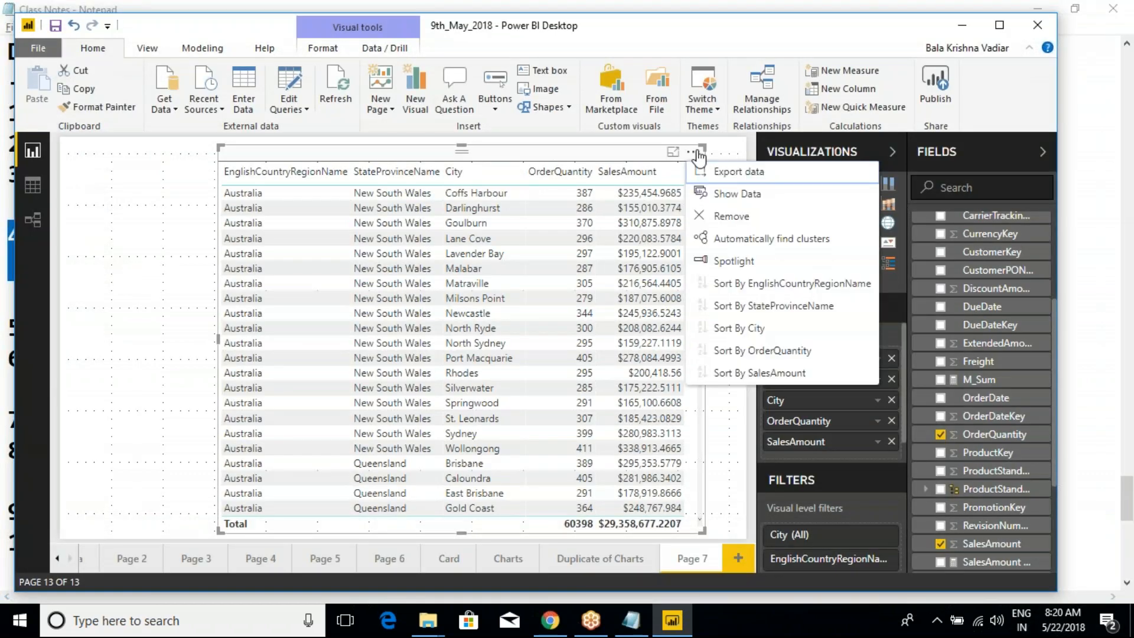
left_click(726, 196)
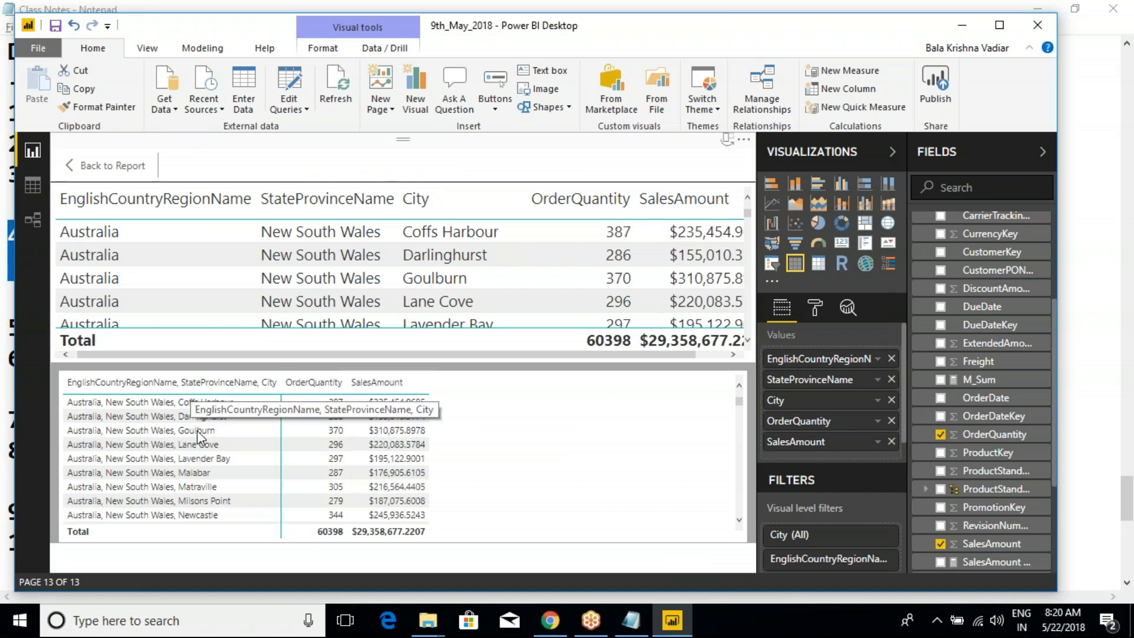
left_click(88, 171)
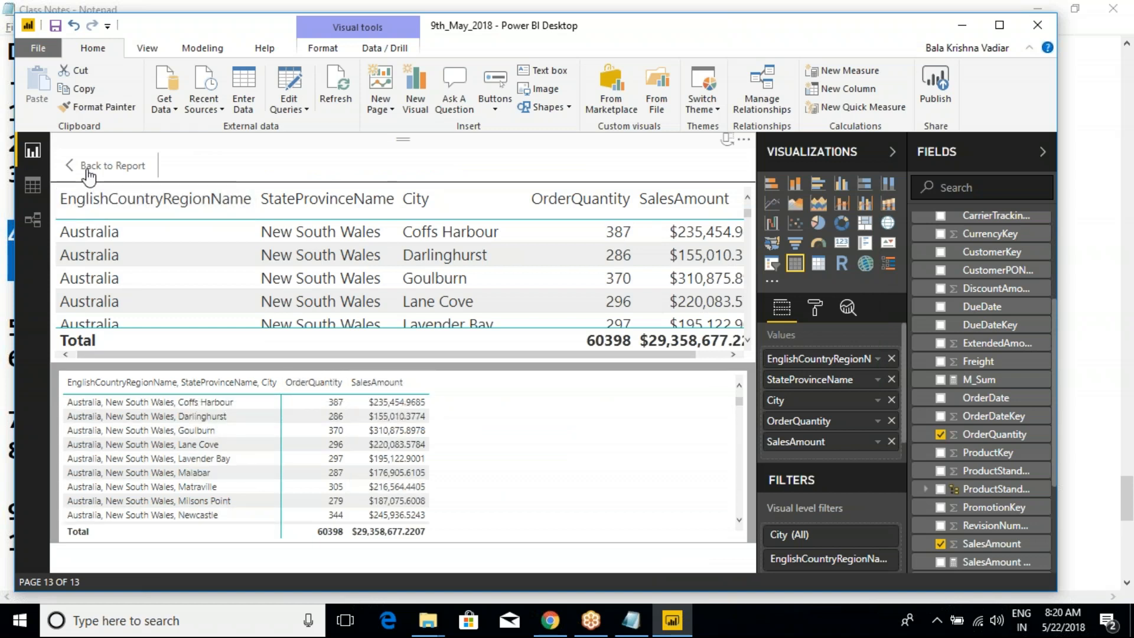
- Go to the Charts page, show the column chart's underlying data, and return to the report
left_click(456, 560)
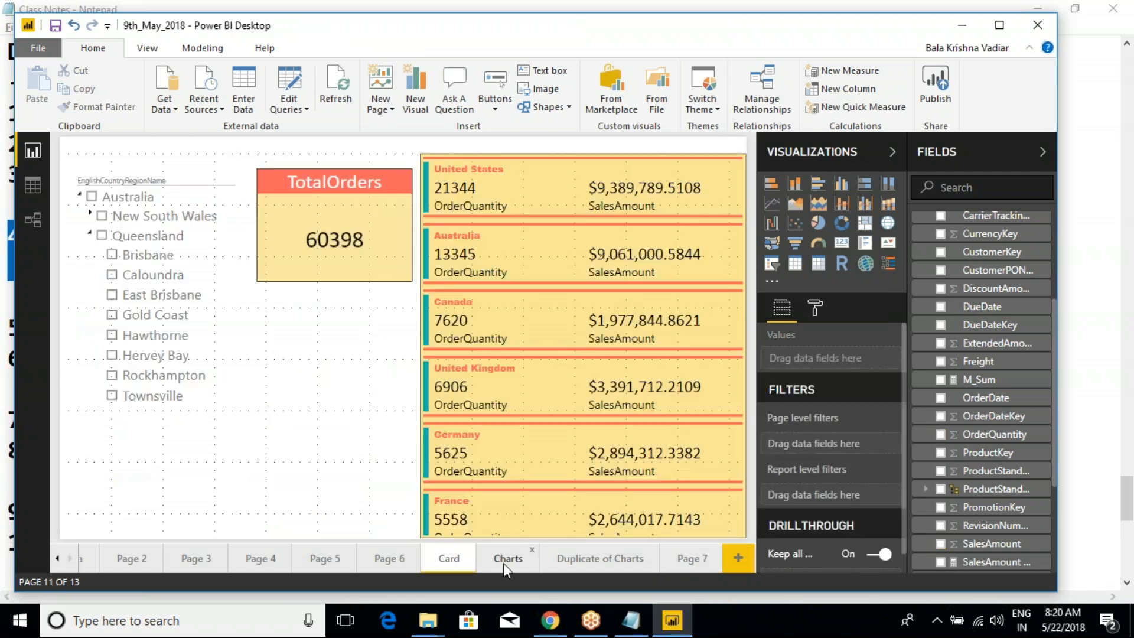
left_click(505, 560)
left_click(731, 156)
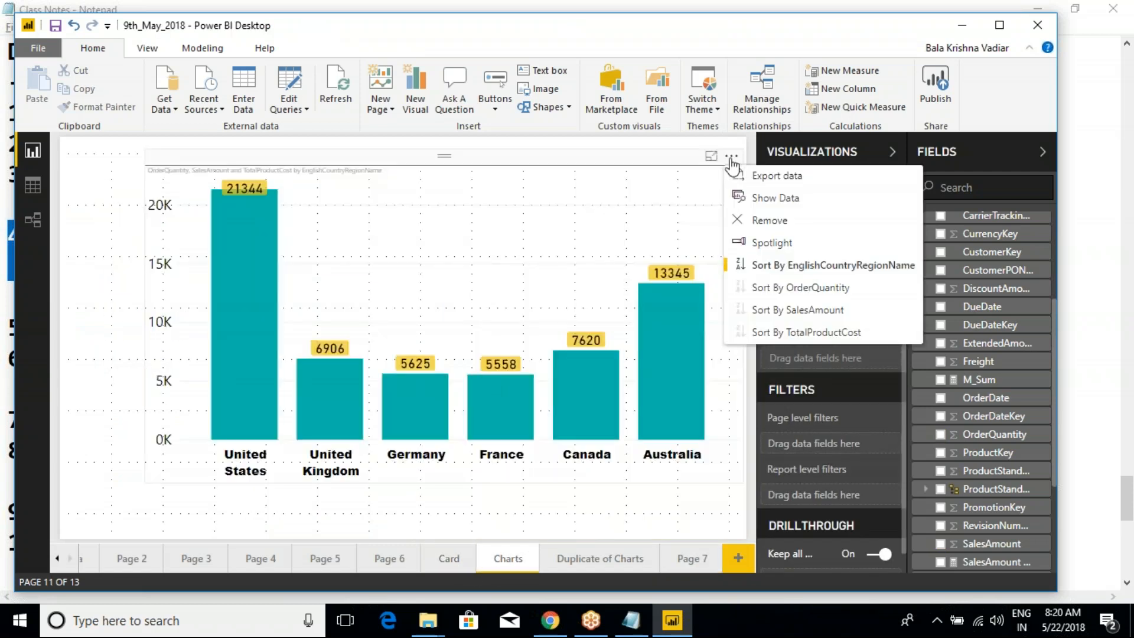
left_click(773, 198)
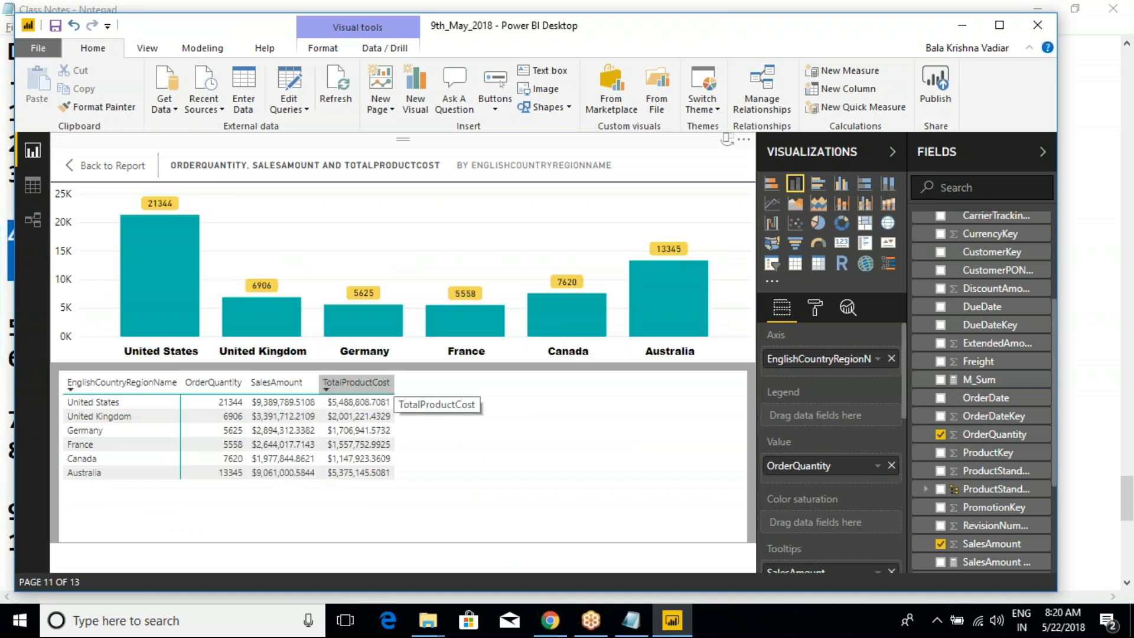
left_click(79, 165)
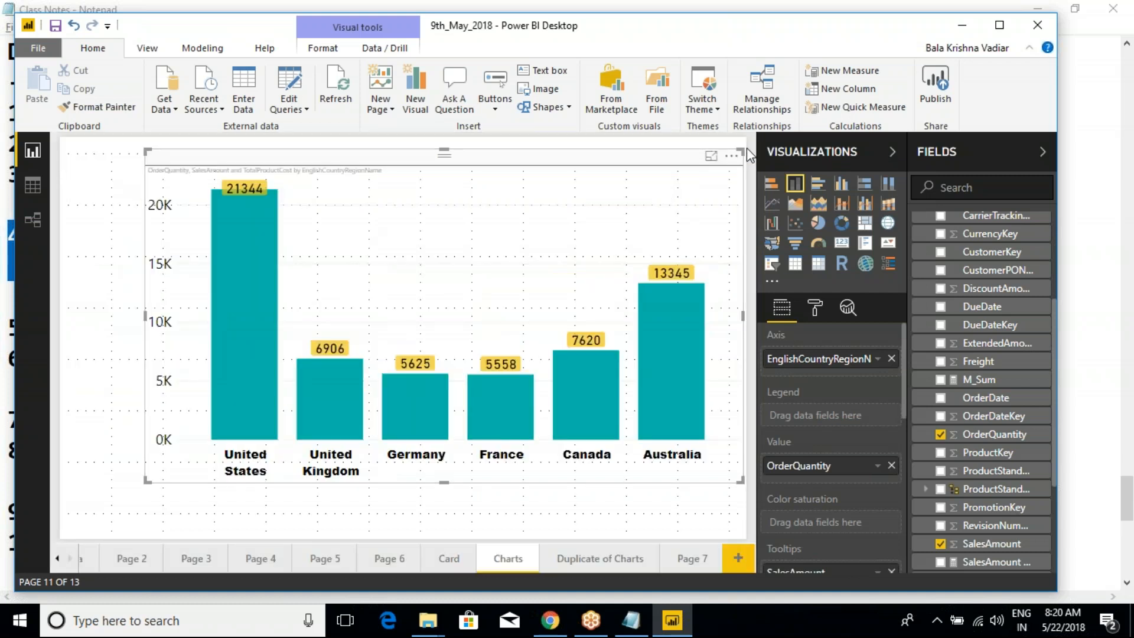
- Sort the column chart on the Charts page by EnglishCountryRegionName in ascending order
left_click(732, 155)
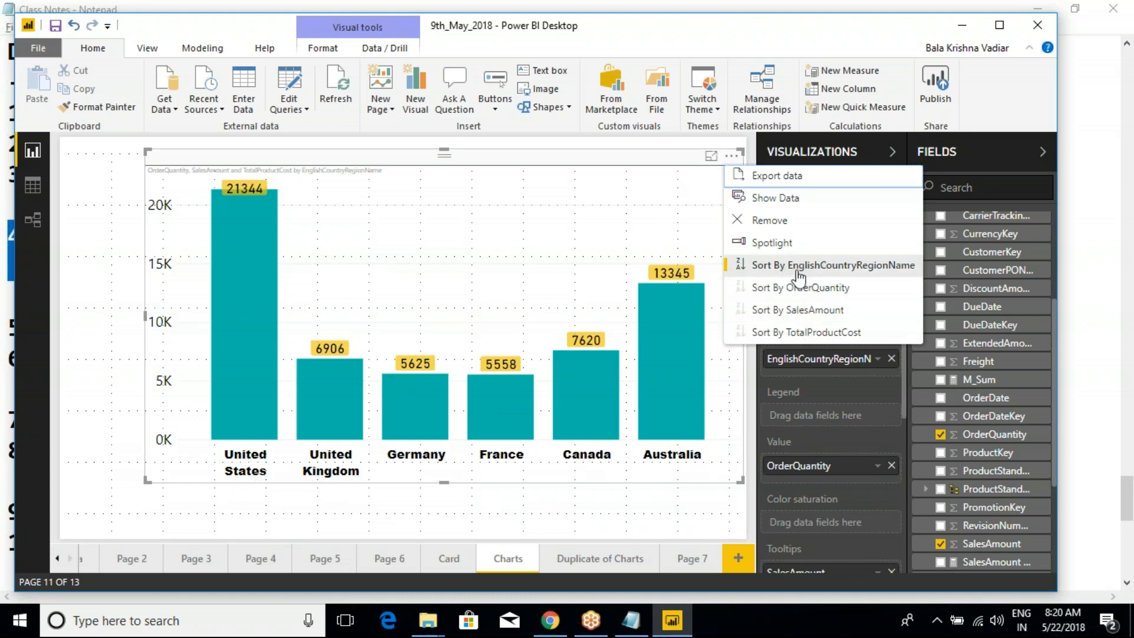
left_click(741, 268)
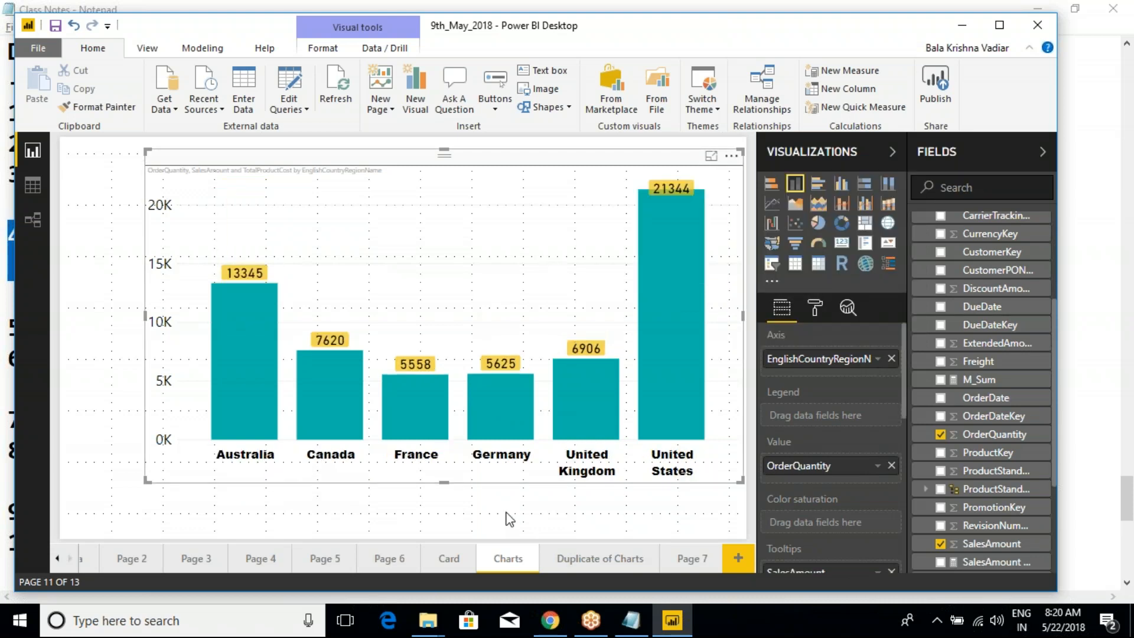
- Rename the report page Page 7 as Table
left_click(681, 557)
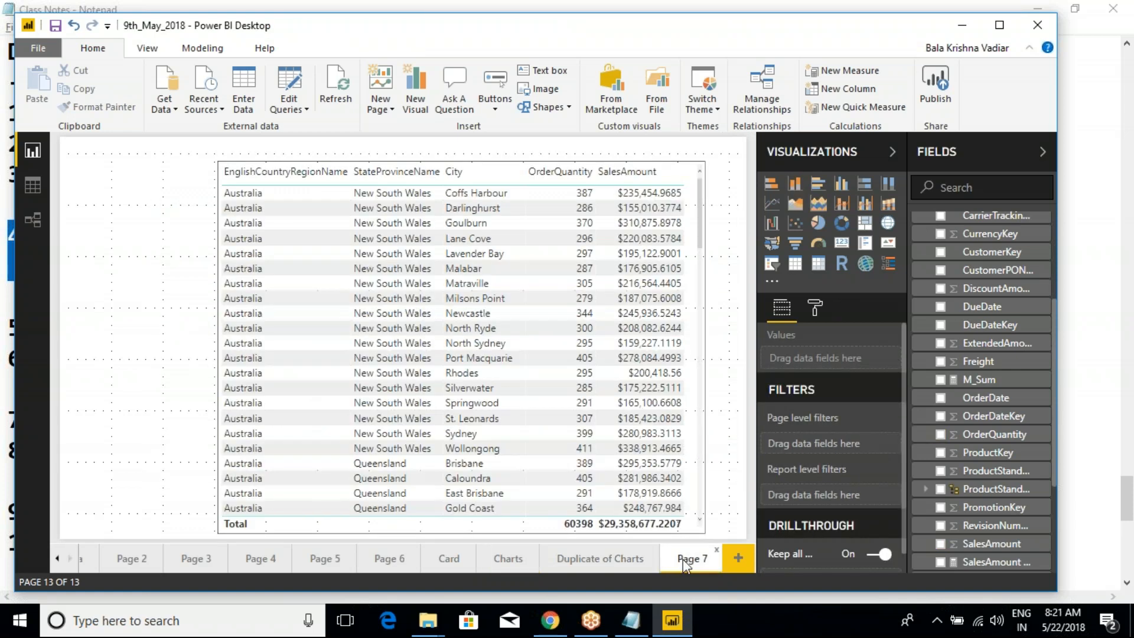
type("T")
left_click(117, 186)
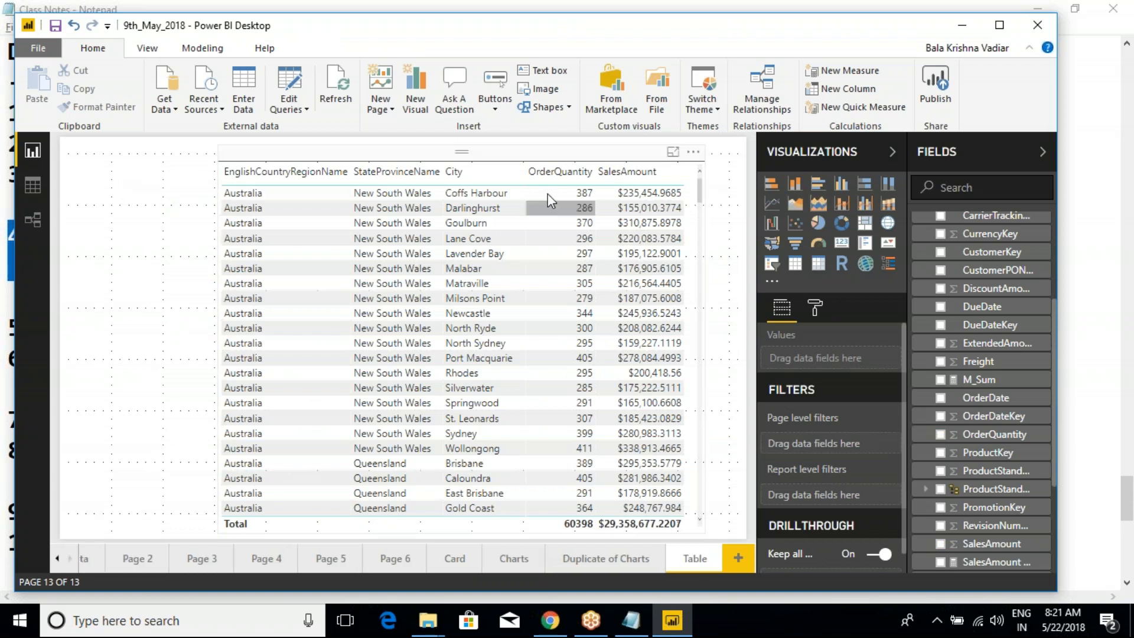
- Select the table visual, open its formatting settings, and look over its visual options and General settings
left_click(522, 159)
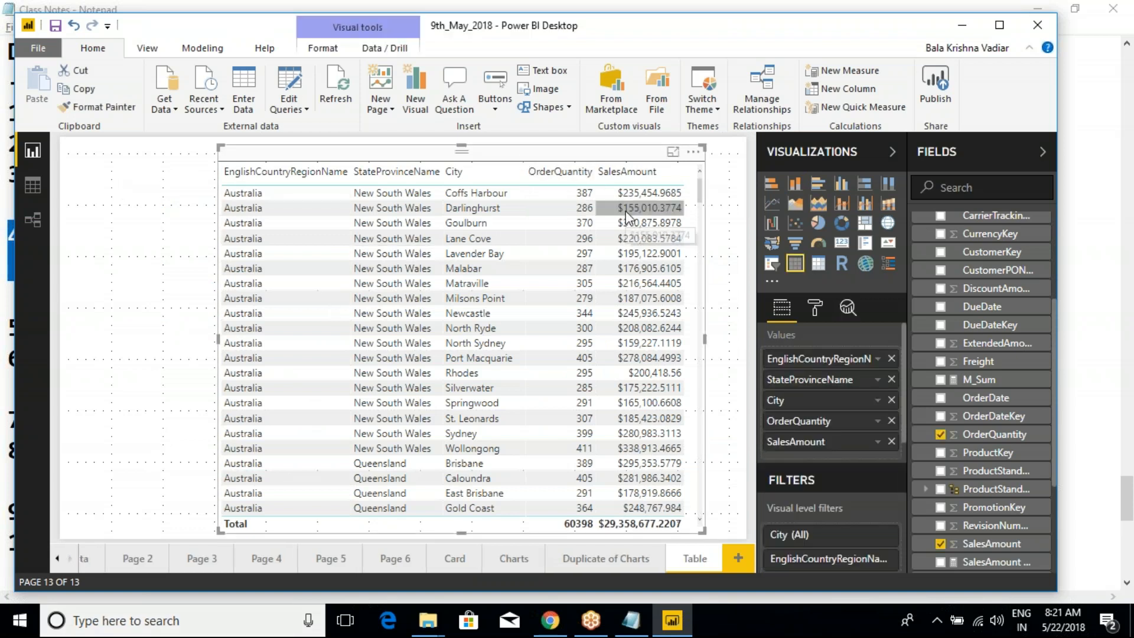
left_click(816, 308)
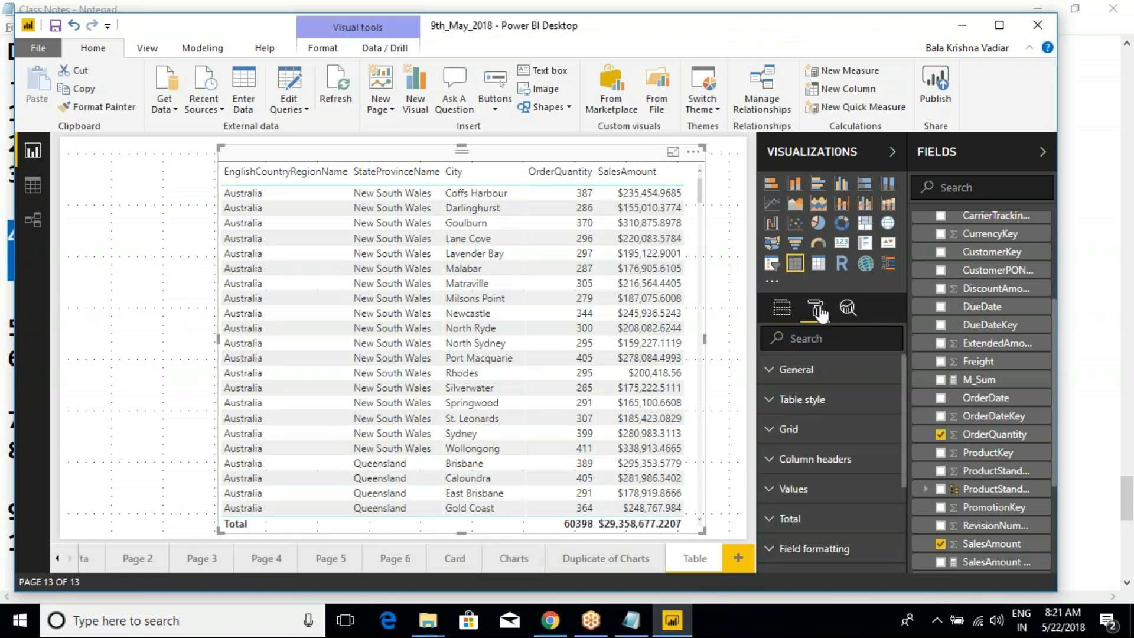
left_click(694, 152)
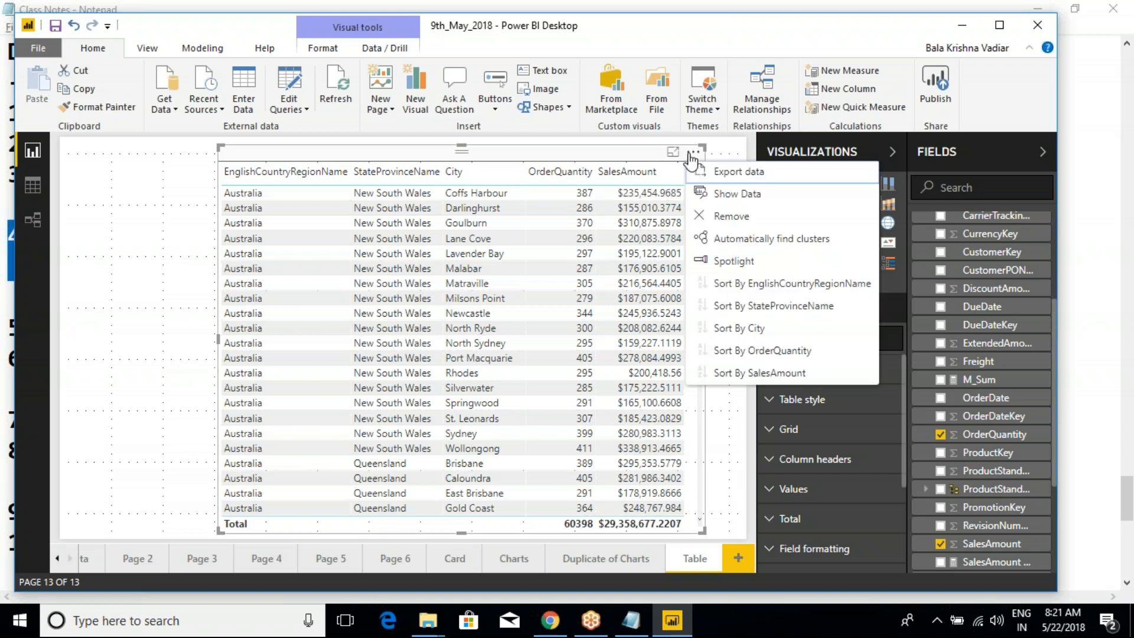
left_click(638, 153)
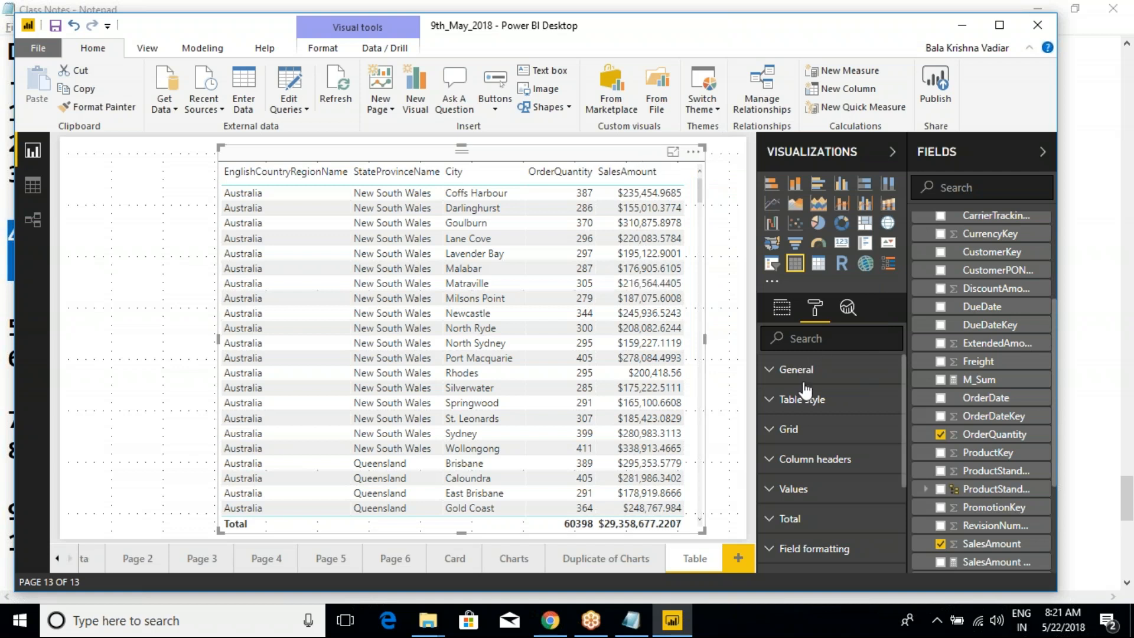
left_click(772, 372)
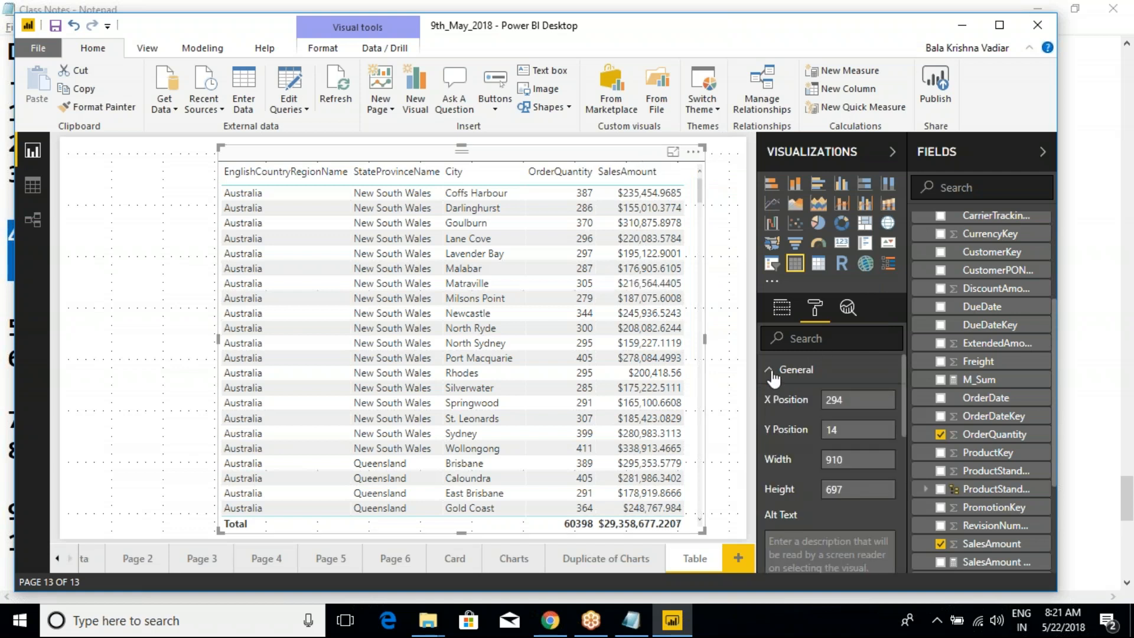
left_click(771, 373)
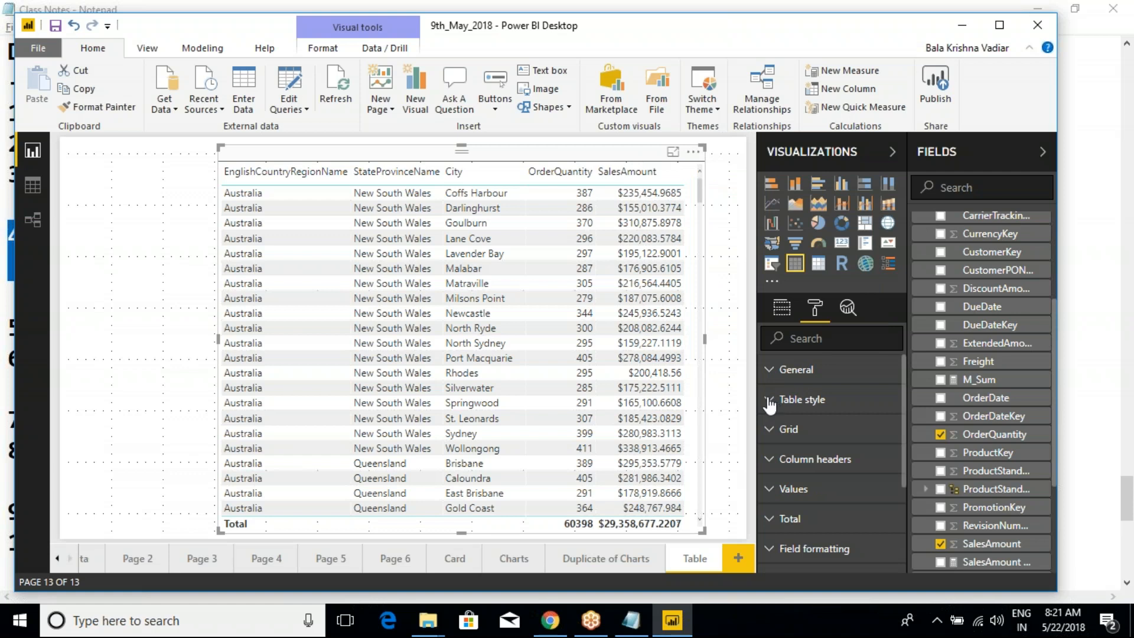
- Try the Default and None table styles on the table visual
left_click(770, 401)
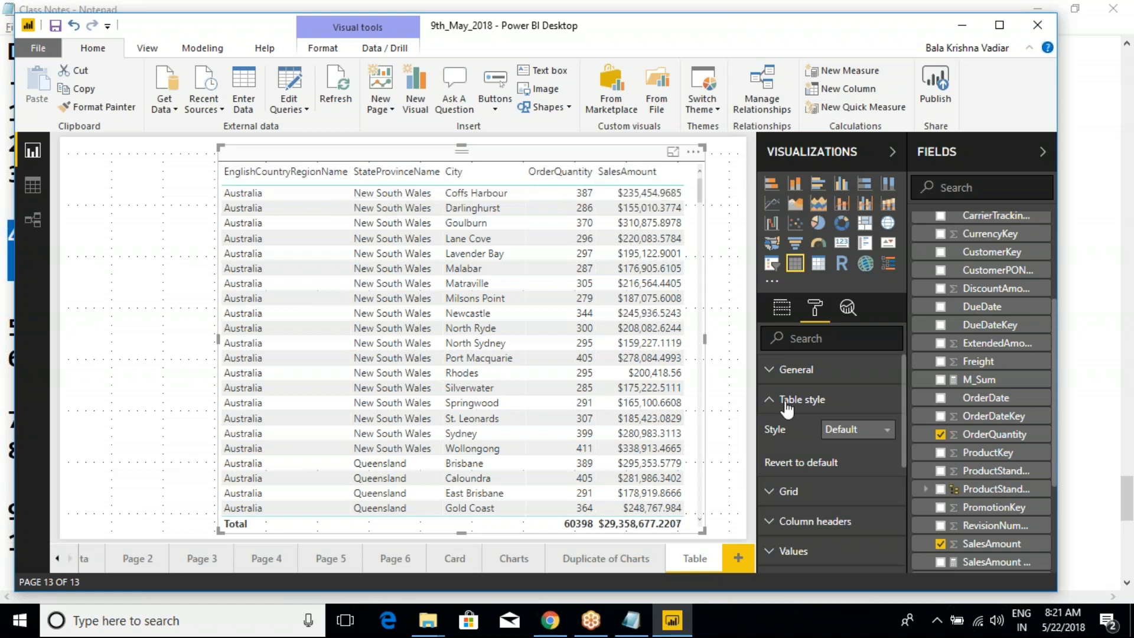
left_click(847, 434)
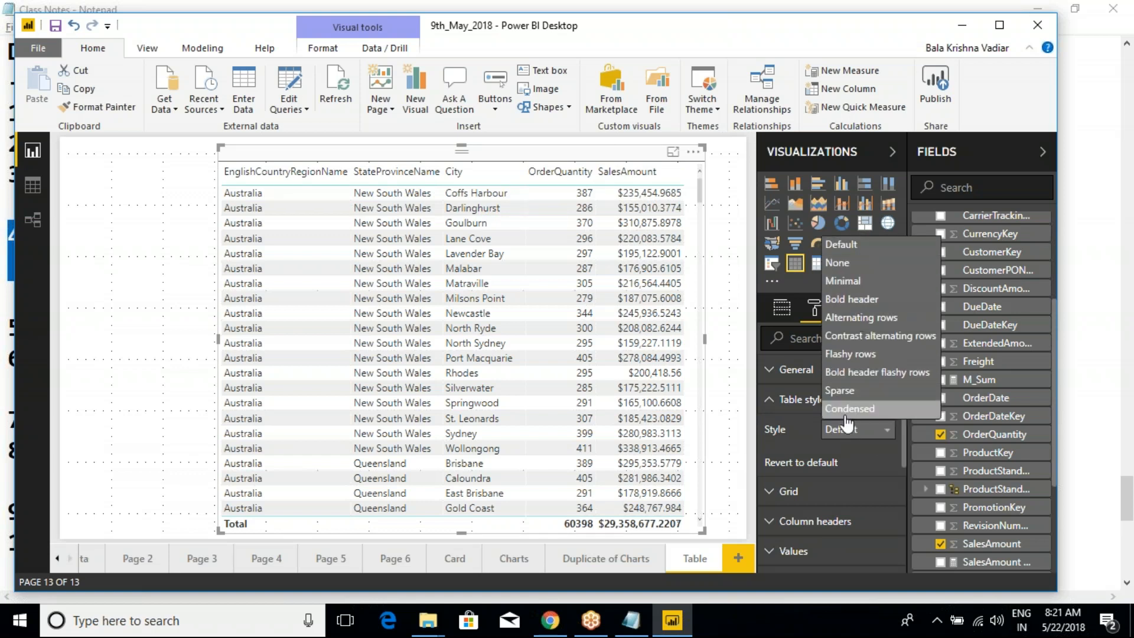
left_click(841, 249)
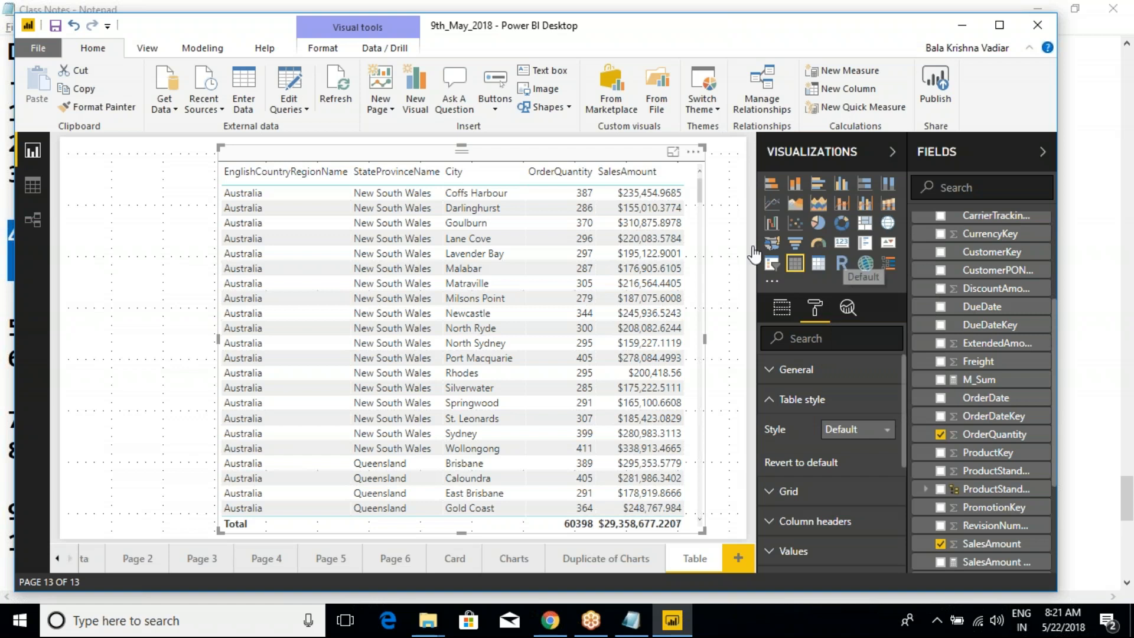
left_click(853, 430)
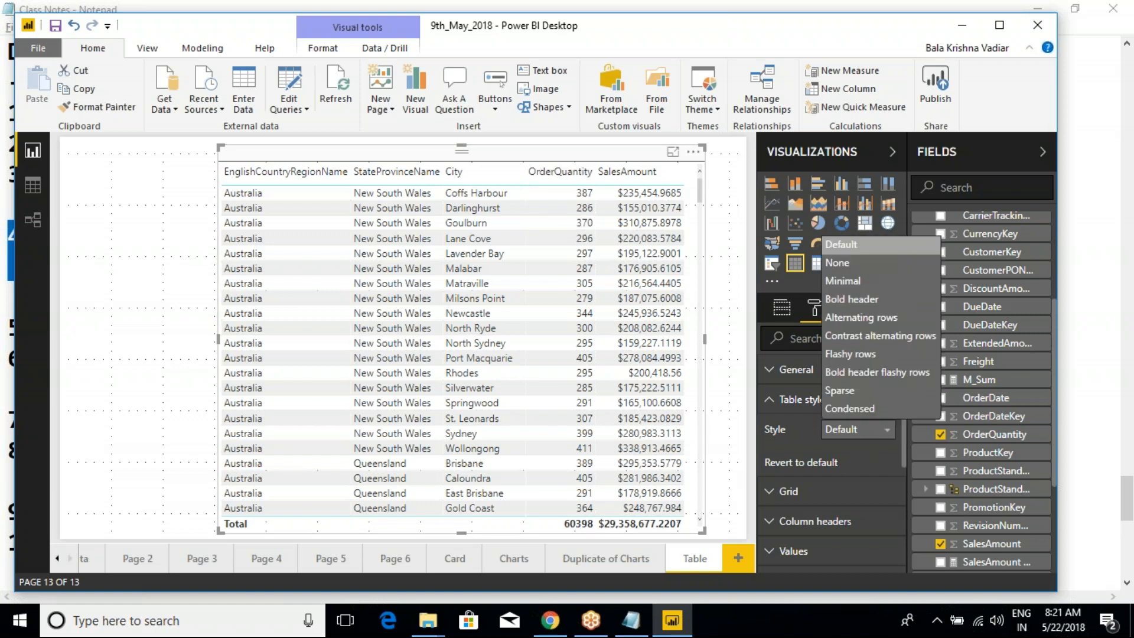
left_click(848, 268)
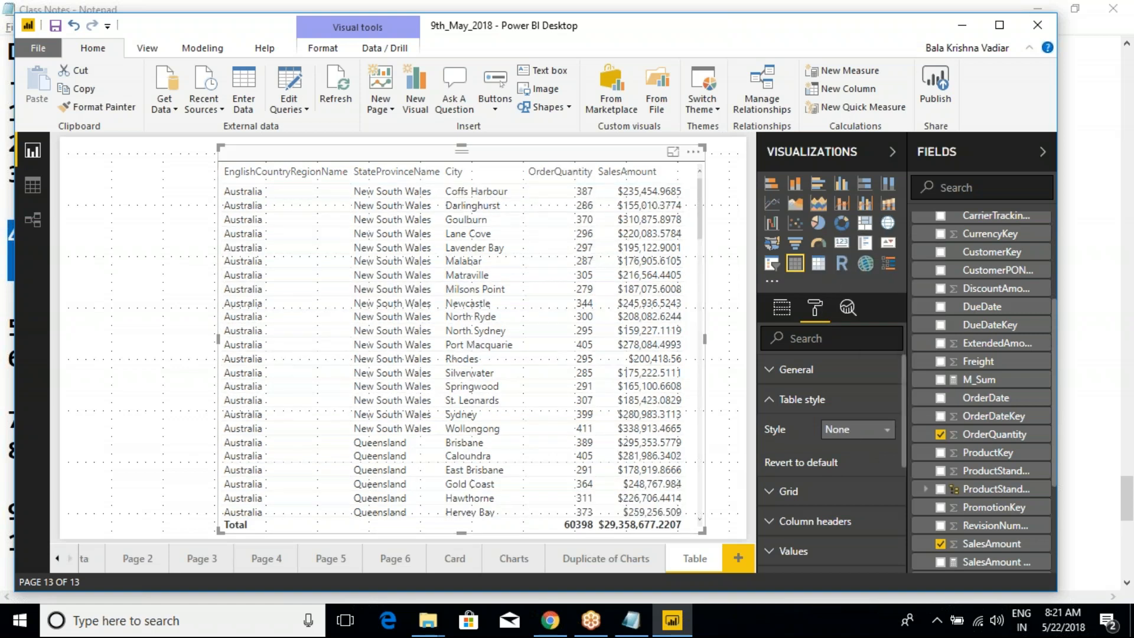
- Try the Minimal and Bold header table styles on the table visual
left_click(858, 440)
left_click(845, 289)
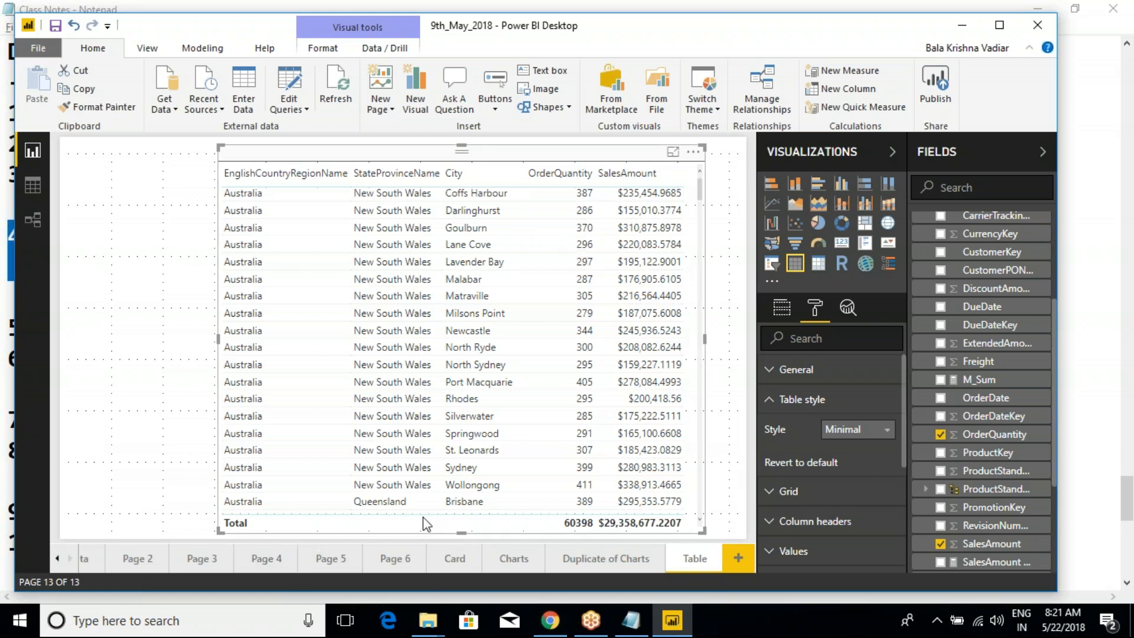
left_click(854, 431)
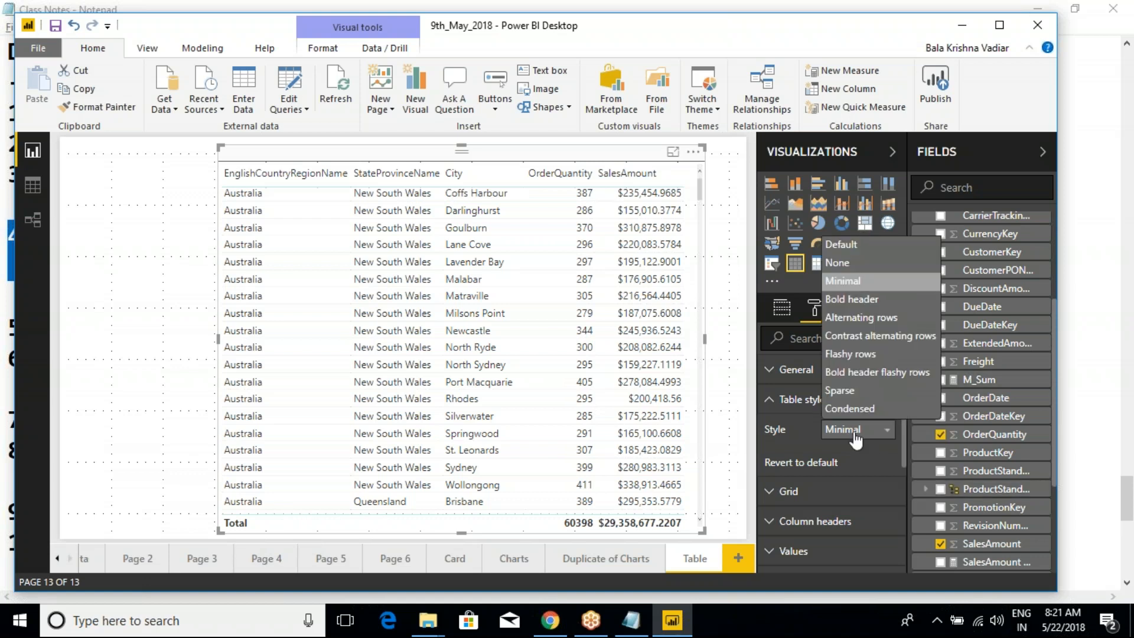
left_click(851, 298)
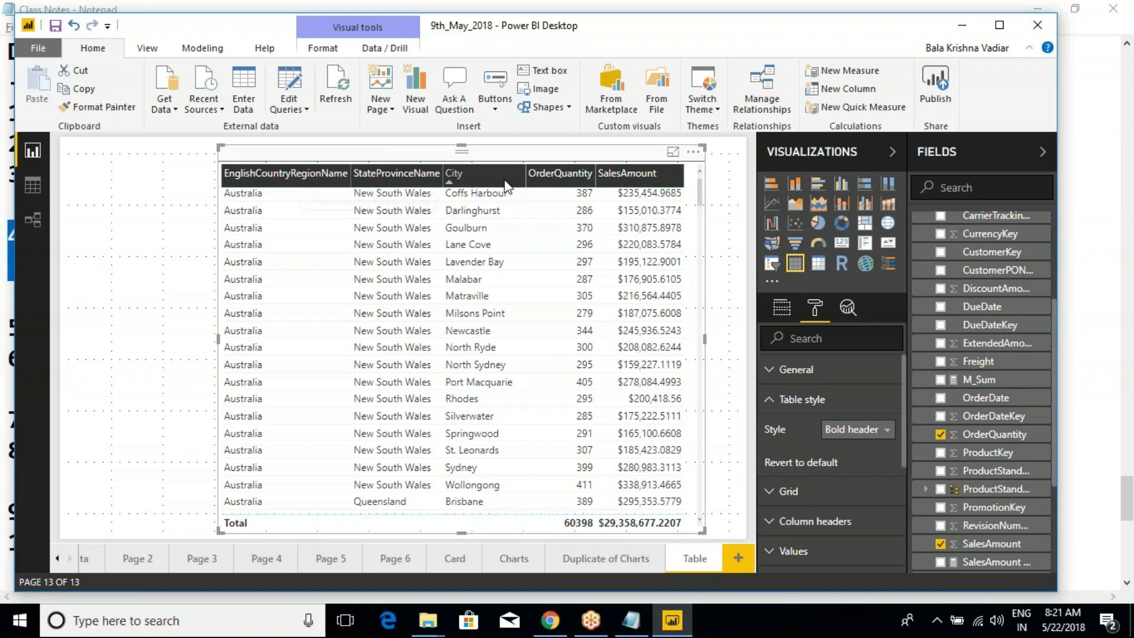
- Try the Alternating rows and Contrast alternating rows table styles on the table visual
left_click(848, 431)
left_click(868, 317)
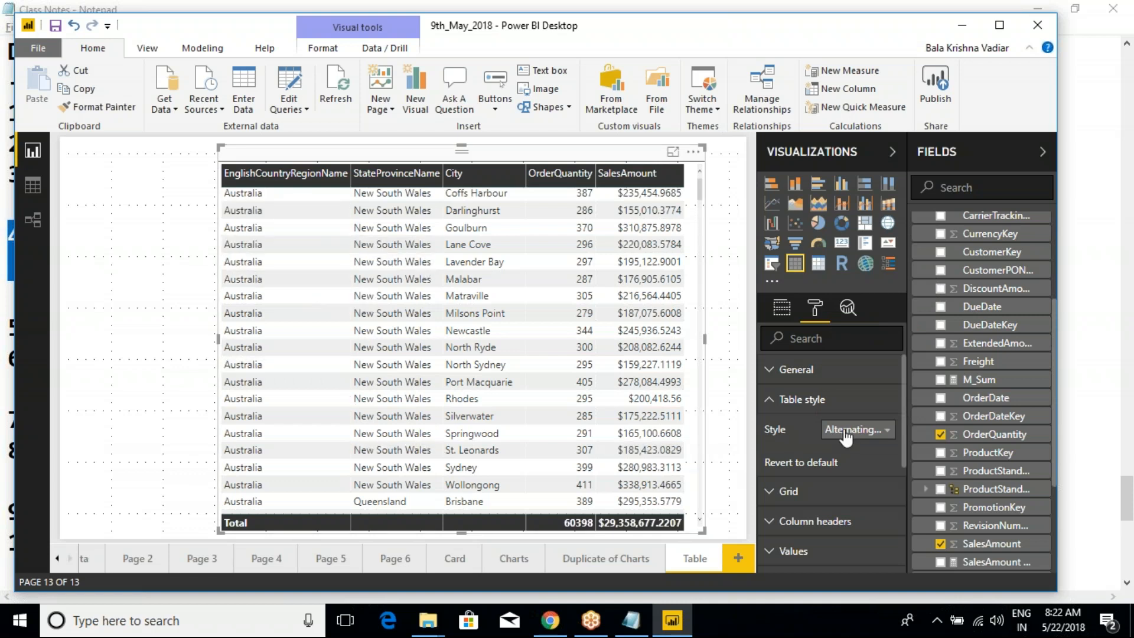
left_click(855, 431)
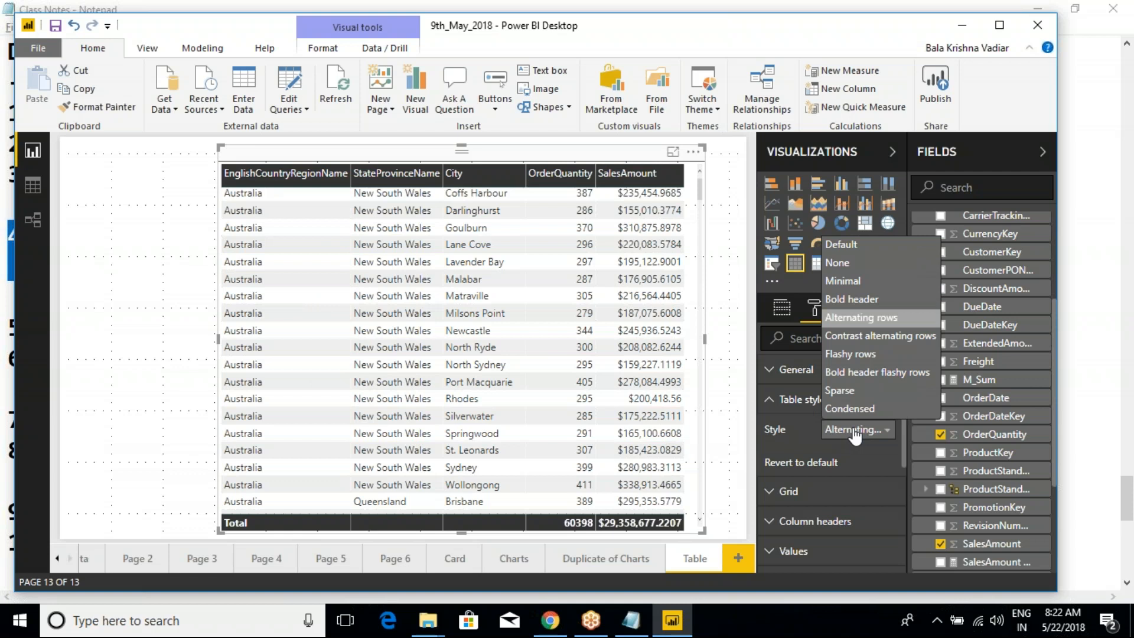
left_click(864, 347)
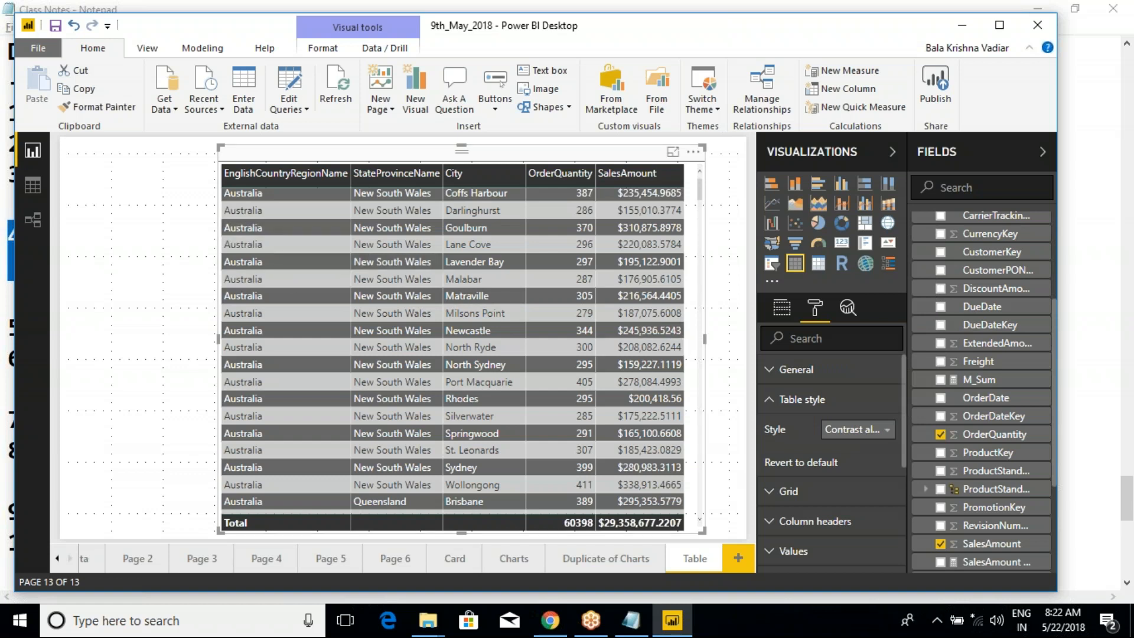
- Try the Flashy rows and Bold header flashy rows table styles on the table visual
left_click(848, 433)
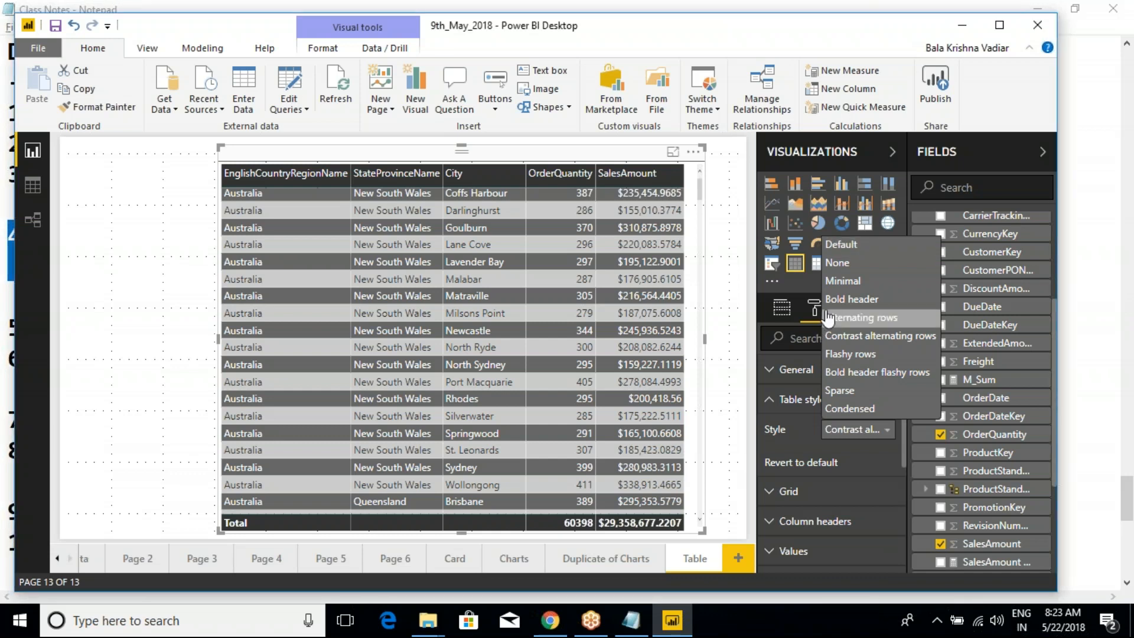
left_click(800, 403)
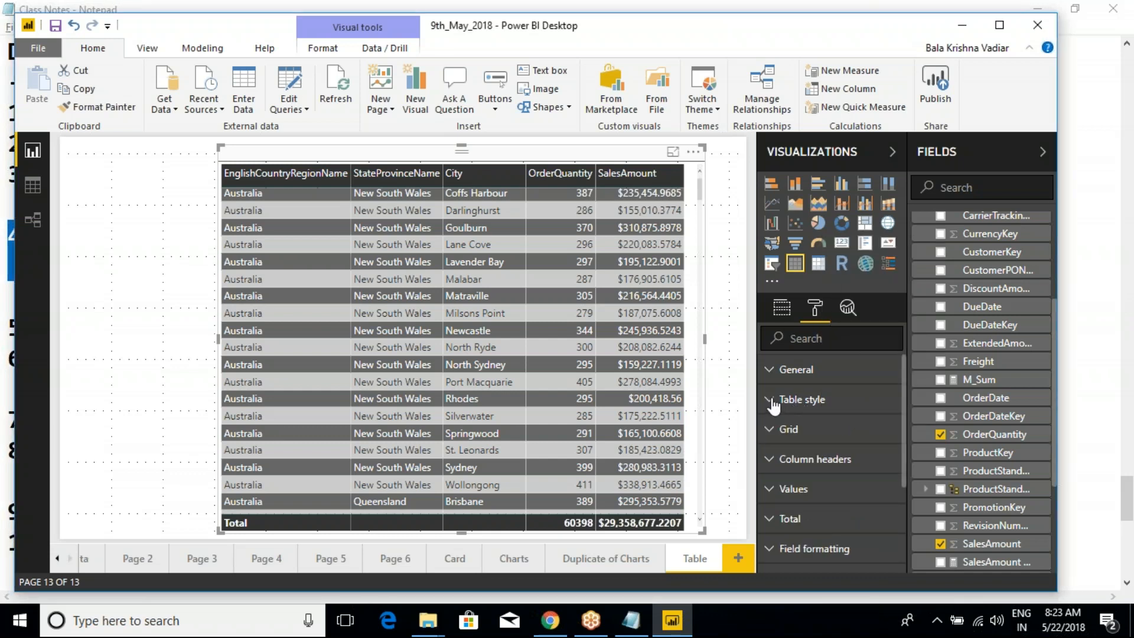
left_click(772, 401)
left_click(841, 431)
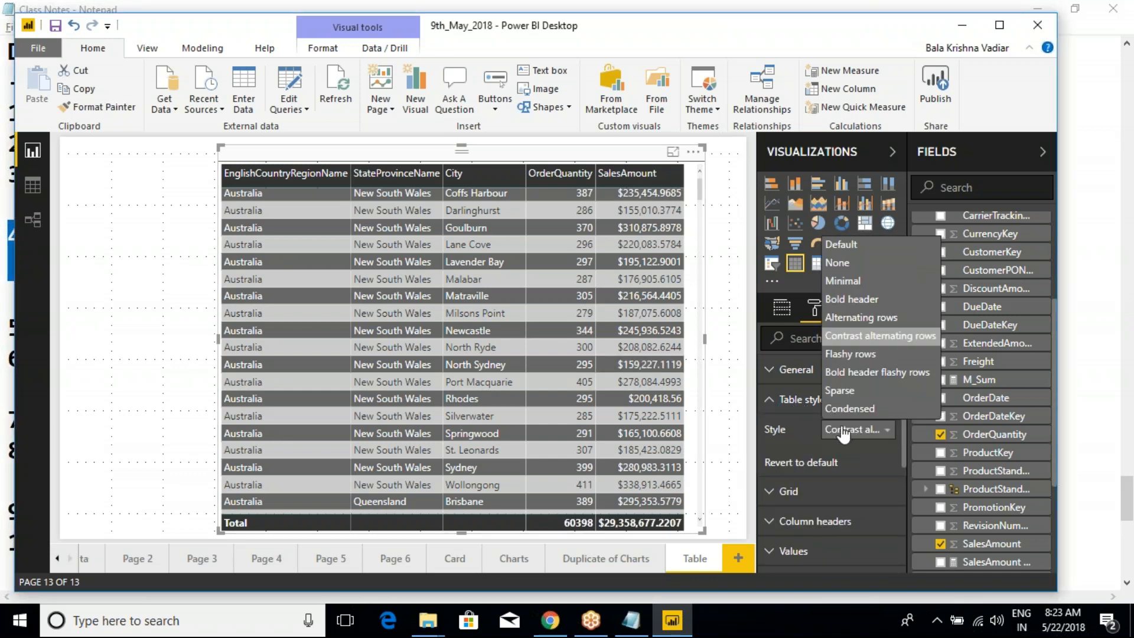
left_click(850, 355)
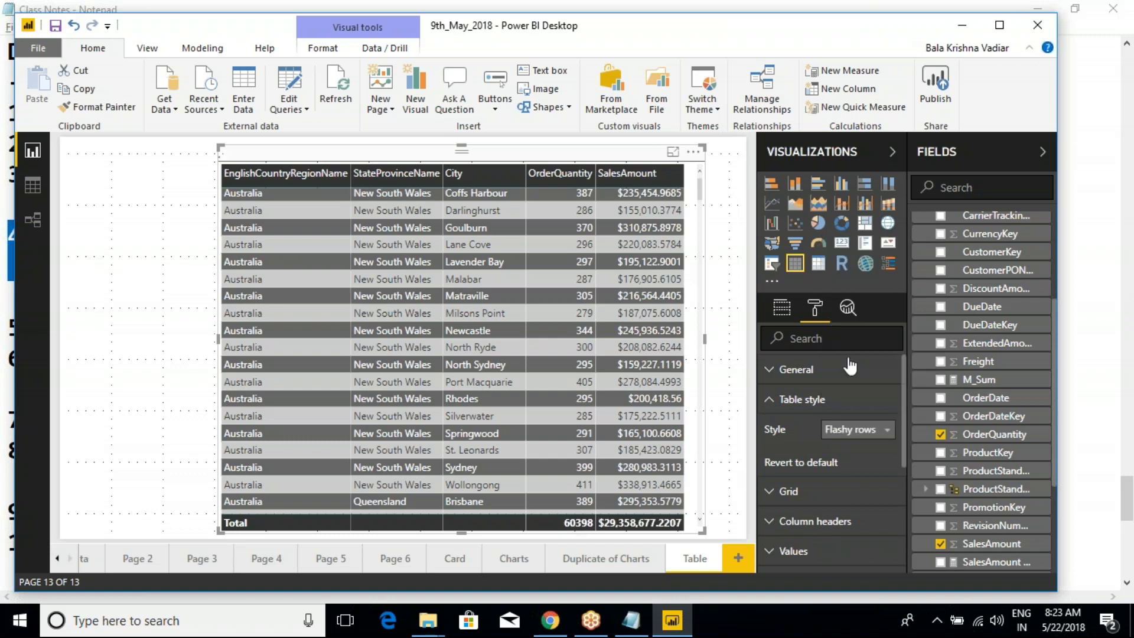
left_click(848, 430)
left_click(850, 370)
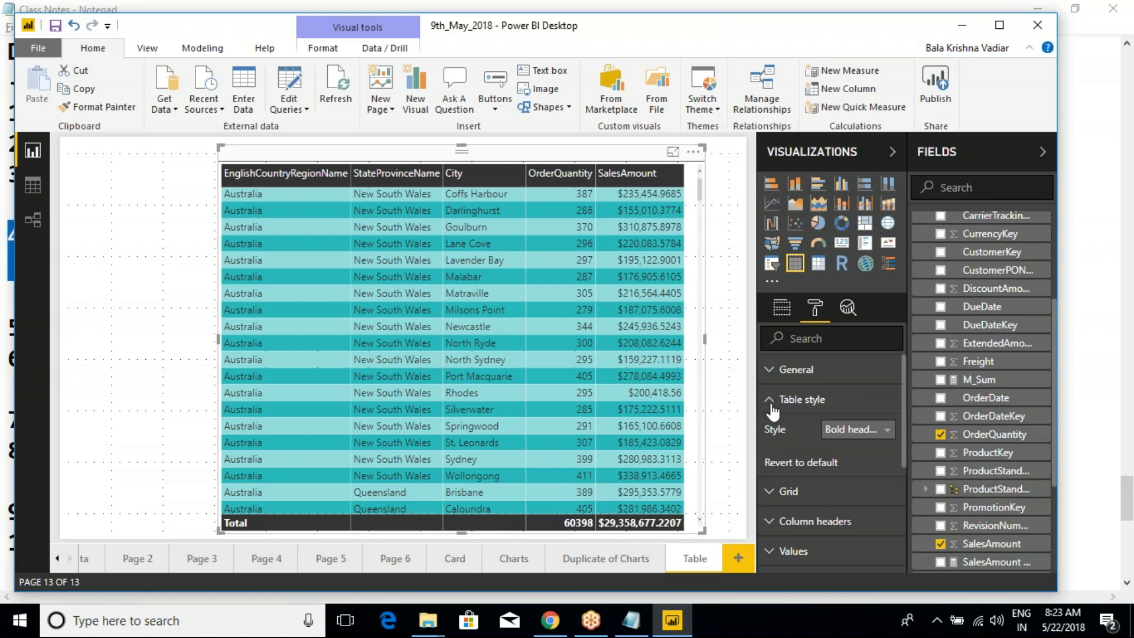
- Revert the table style to default, and try the Sparse style
left_click(808, 463)
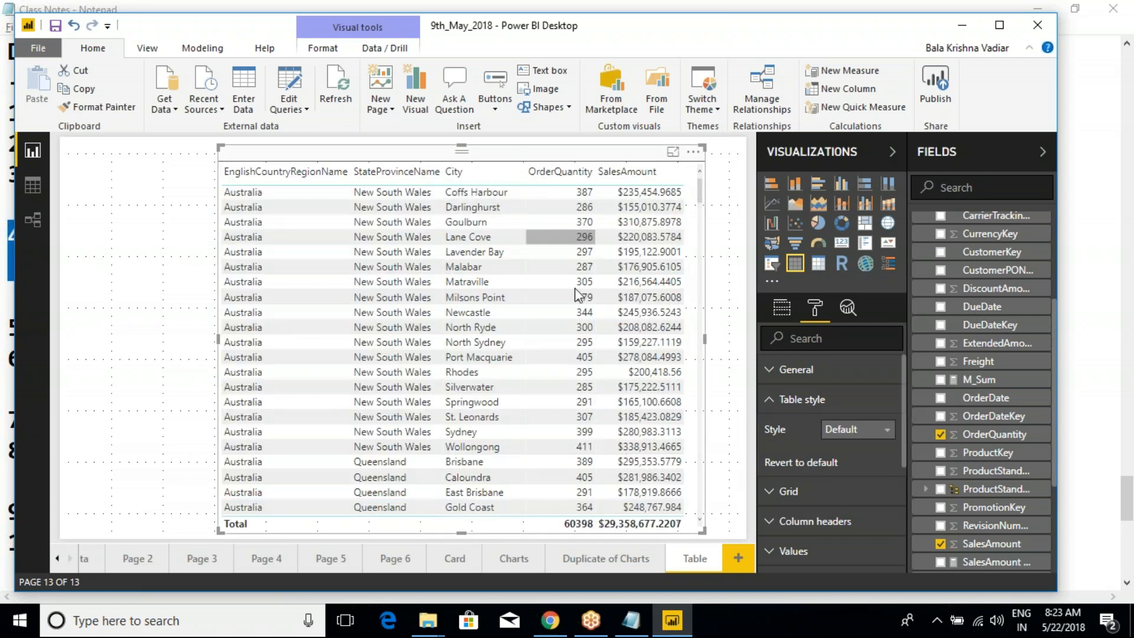
left_click(871, 435)
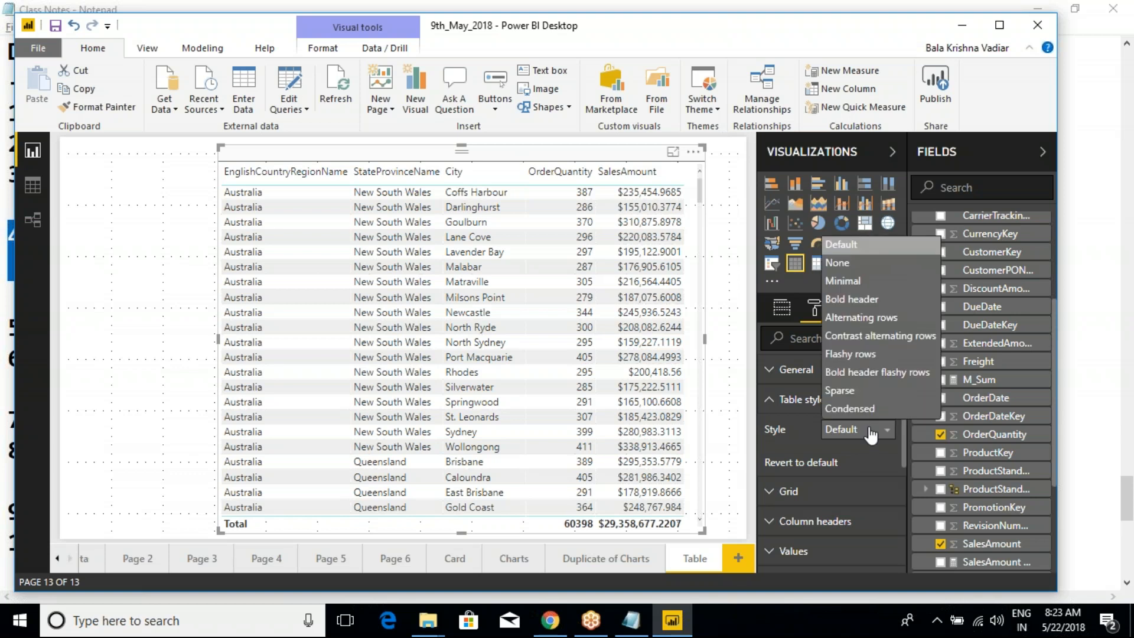
left_click(850, 390)
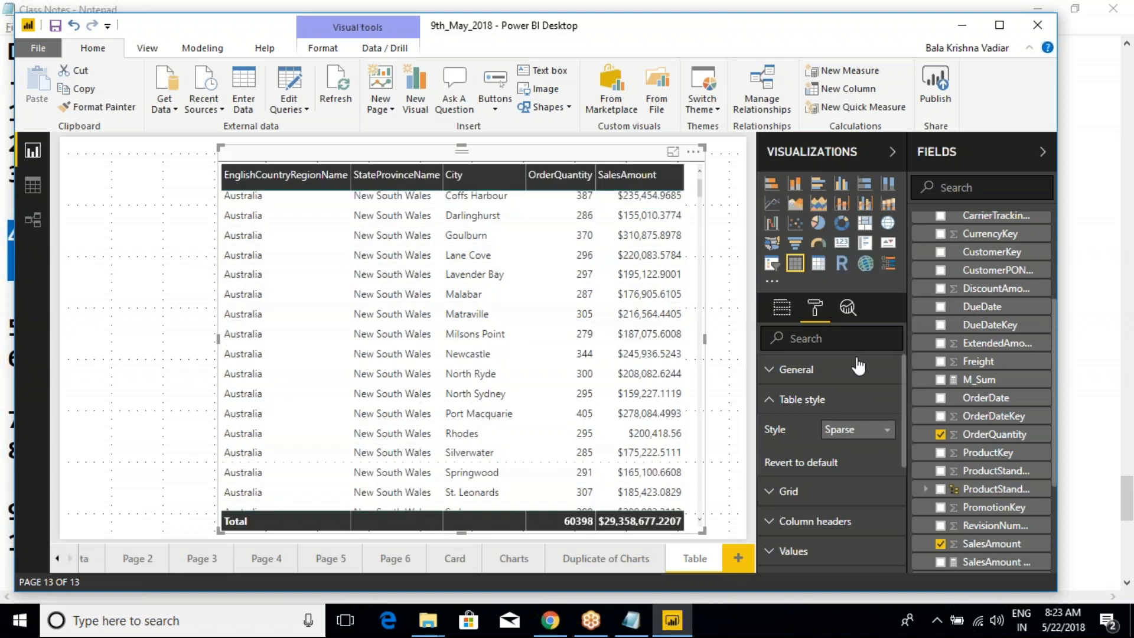
- Set the table style to Bold header flashy rows and close the Table style settings
left_click(838, 436)
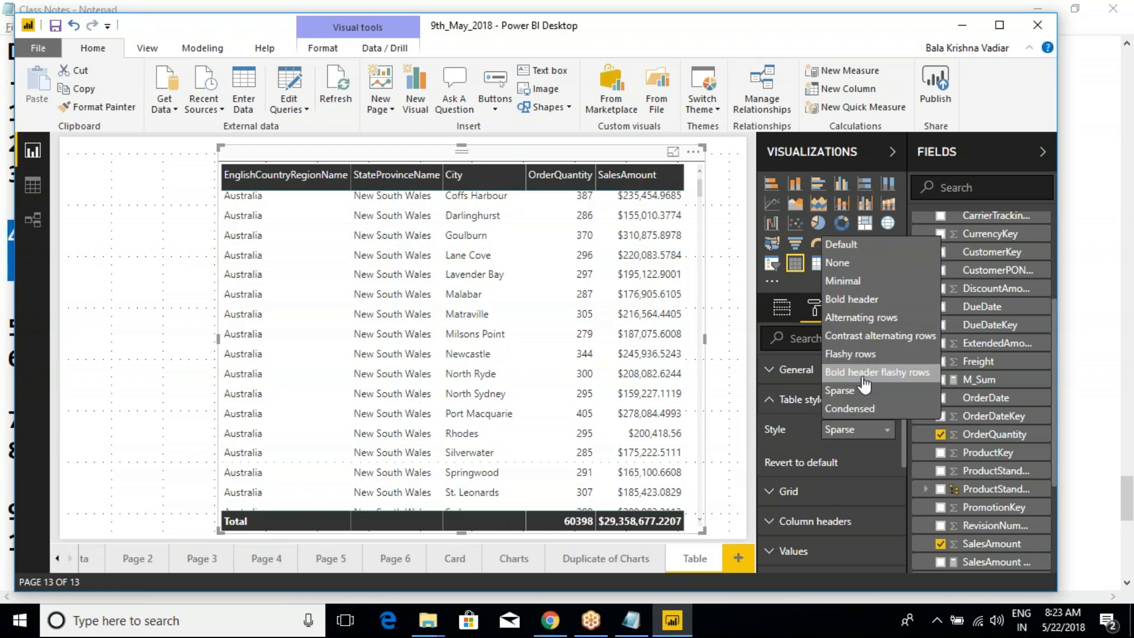
left_click(864, 375)
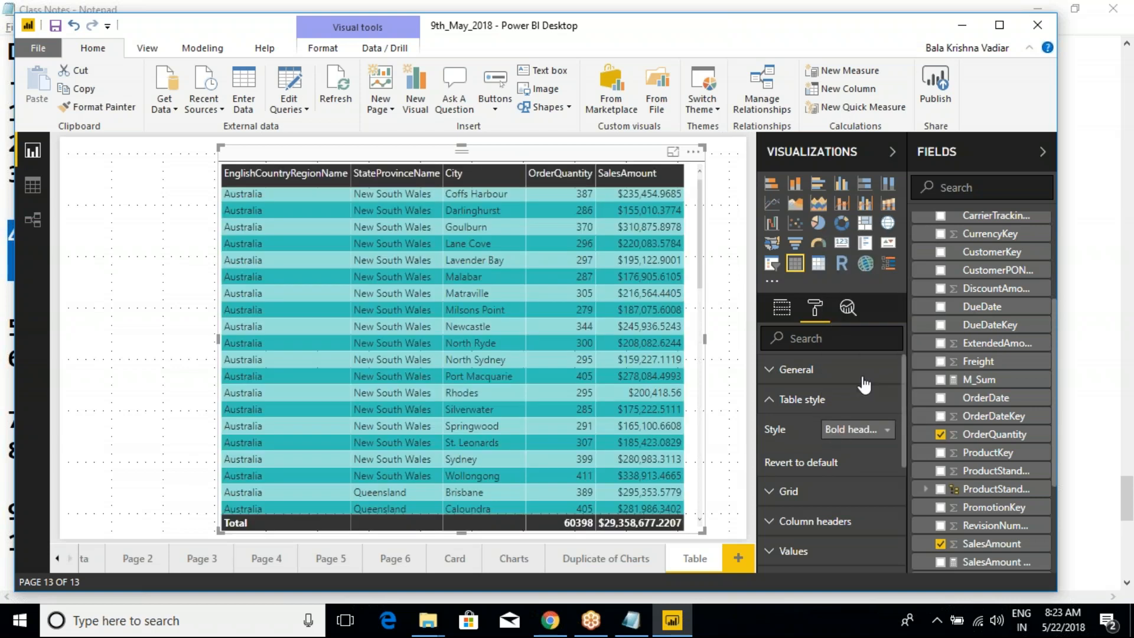
left_click(770, 400)
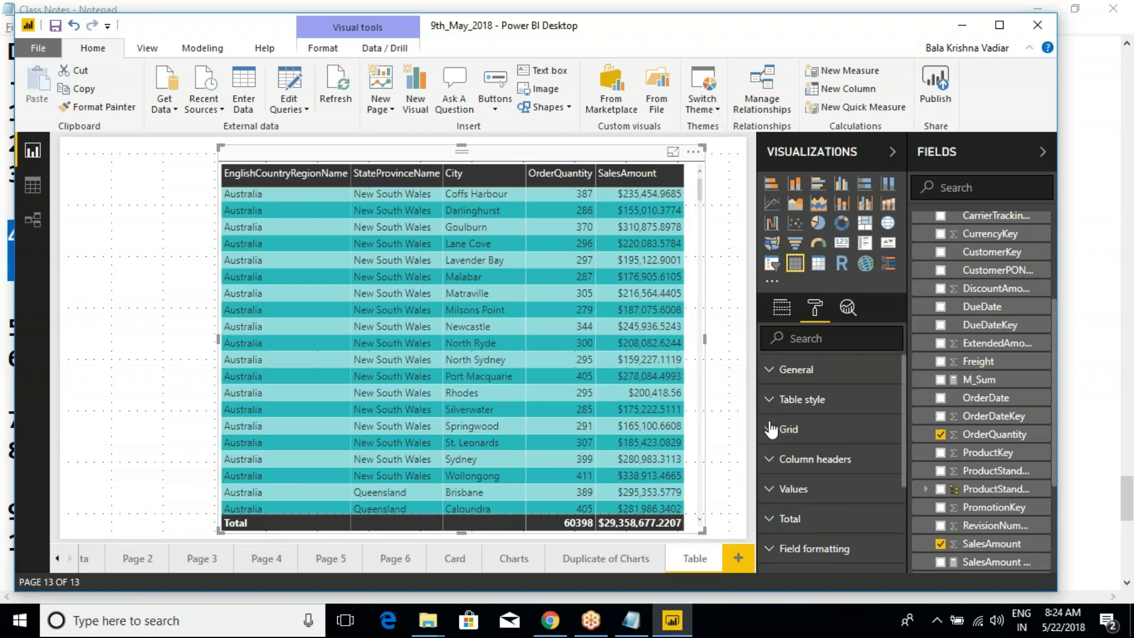
left_click(770, 460)
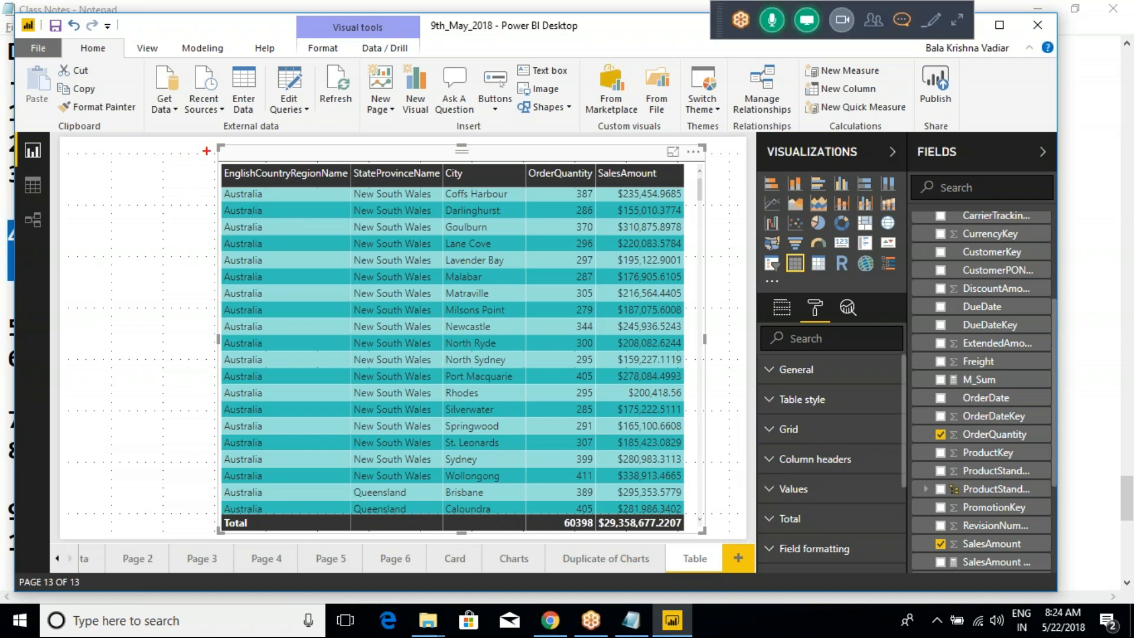
mouse_move(202, 154)
left_mouse_down()
mouse_move(254, 180)
mouse_move(459, 199)
mouse_move(688, 189)
left_mouse_up()
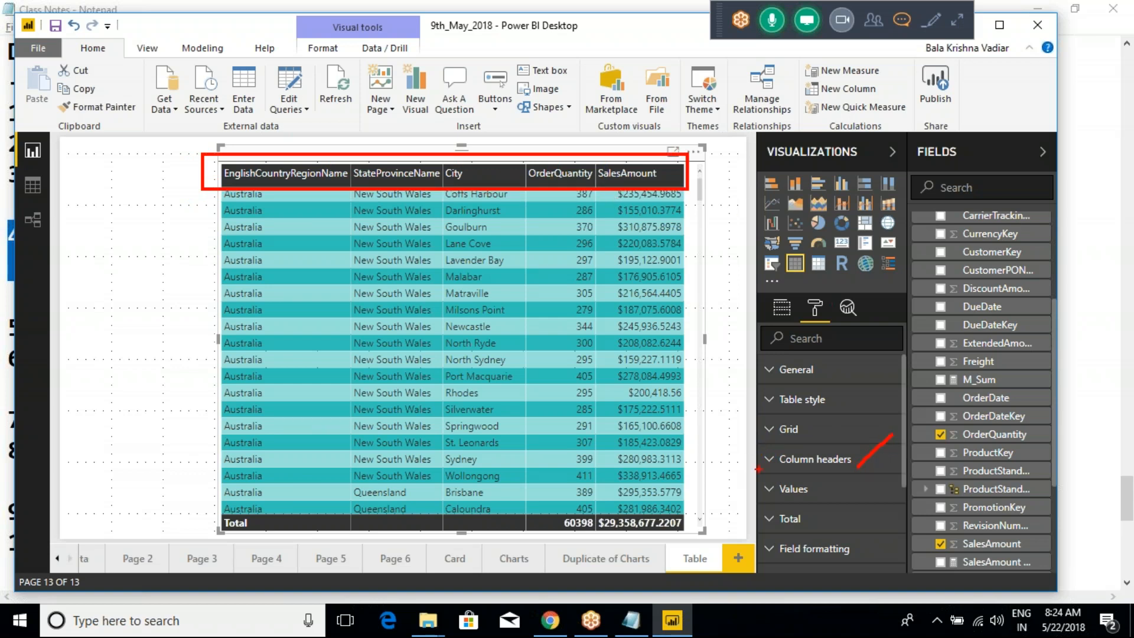
left_click_drag(749, 473, 838, 498)
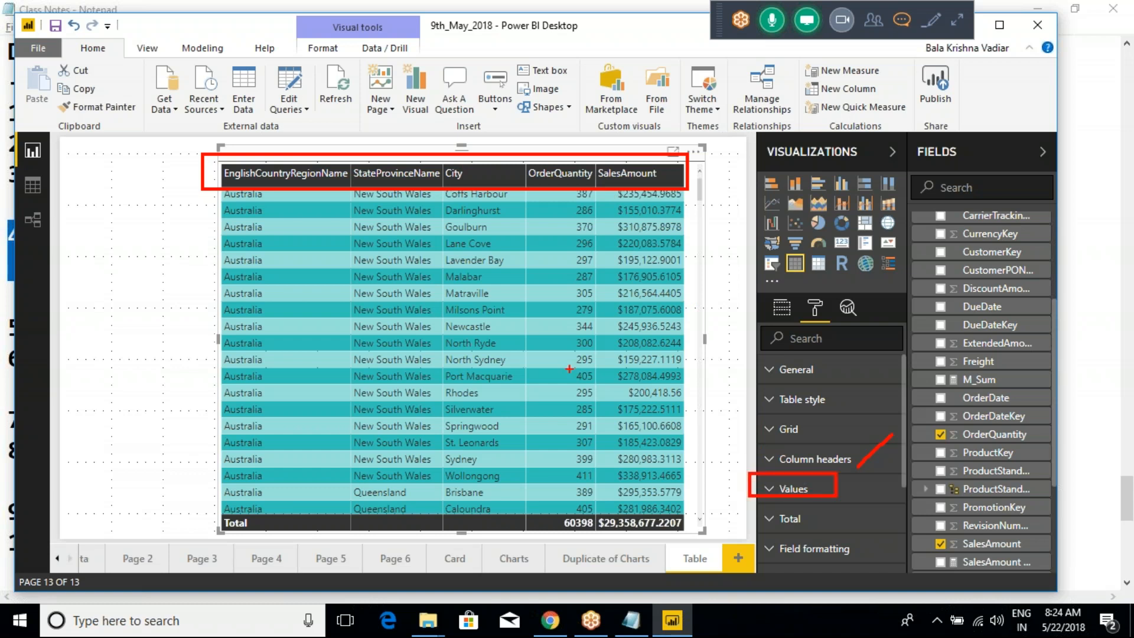
mouse_move(266, 215)
left_mouse_down()
mouse_move(432, 217)
mouse_move(522, 342)
mouse_move(254, 408)
mouse_move(260, 300)
left_mouse_up()
left_click_drag(340, 300, 389, 251)
left_click_drag(408, 360, 477, 304)
left_click_drag(546, 351, 570, 317)
left_click_drag(602, 381, 626, 354)
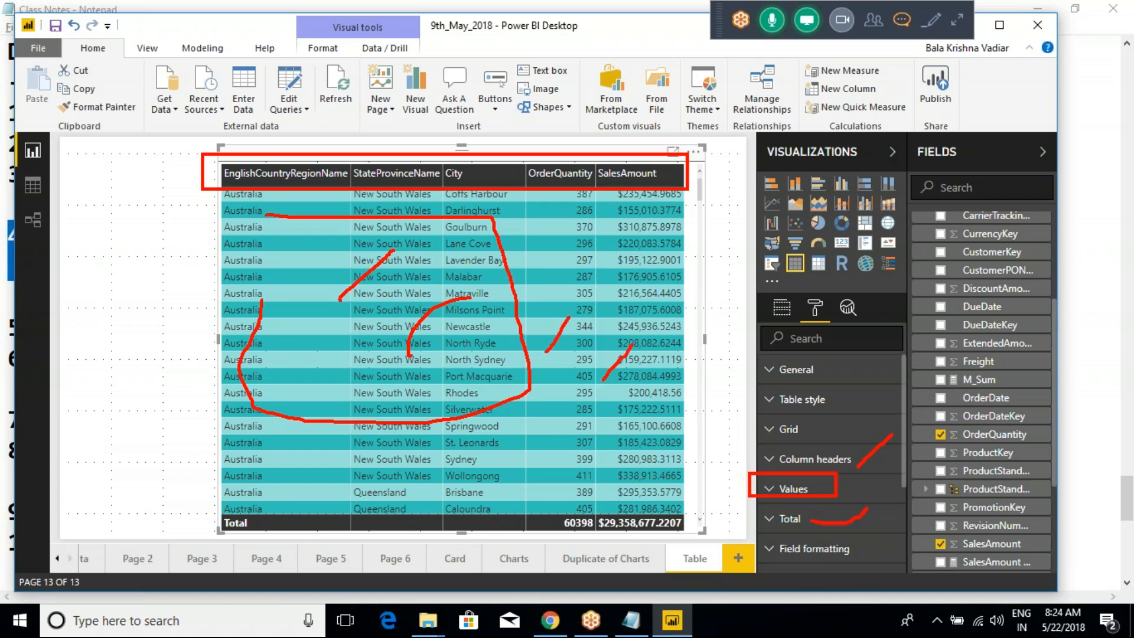
mouse_move(171, 505)
left_mouse_down()
mouse_move(393, 539)
mouse_move(699, 530)
mouse_move(419, 507)
mouse_move(207, 514)
left_mouse_up()
key("Escape")
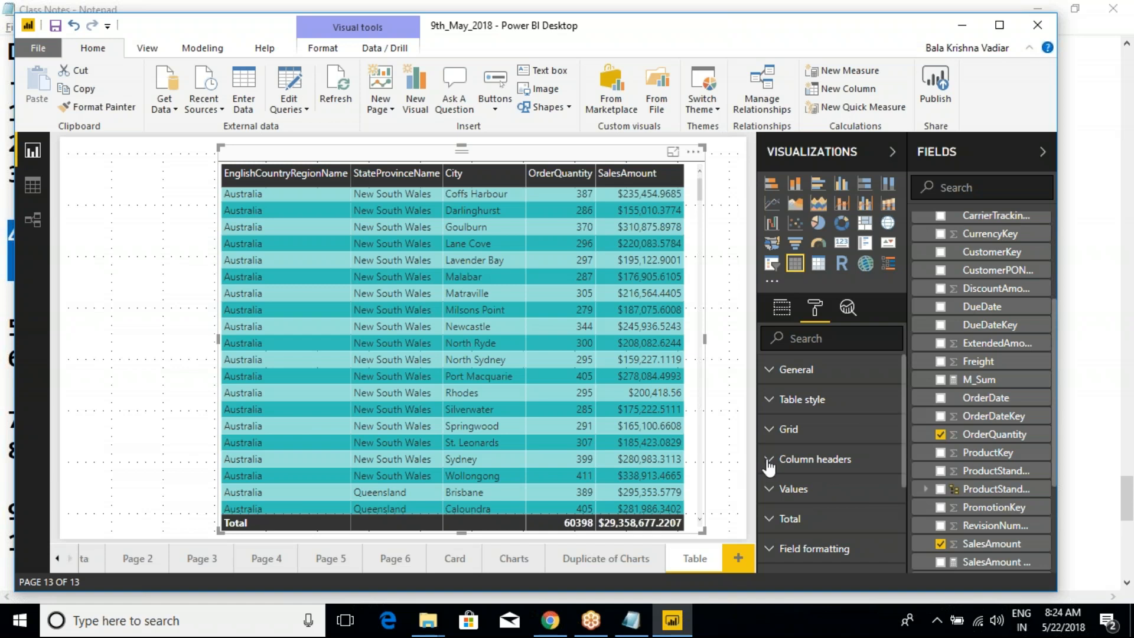
- Reselect the table visual on the Table page and open its Column headers formatting options
left_click(135, 232)
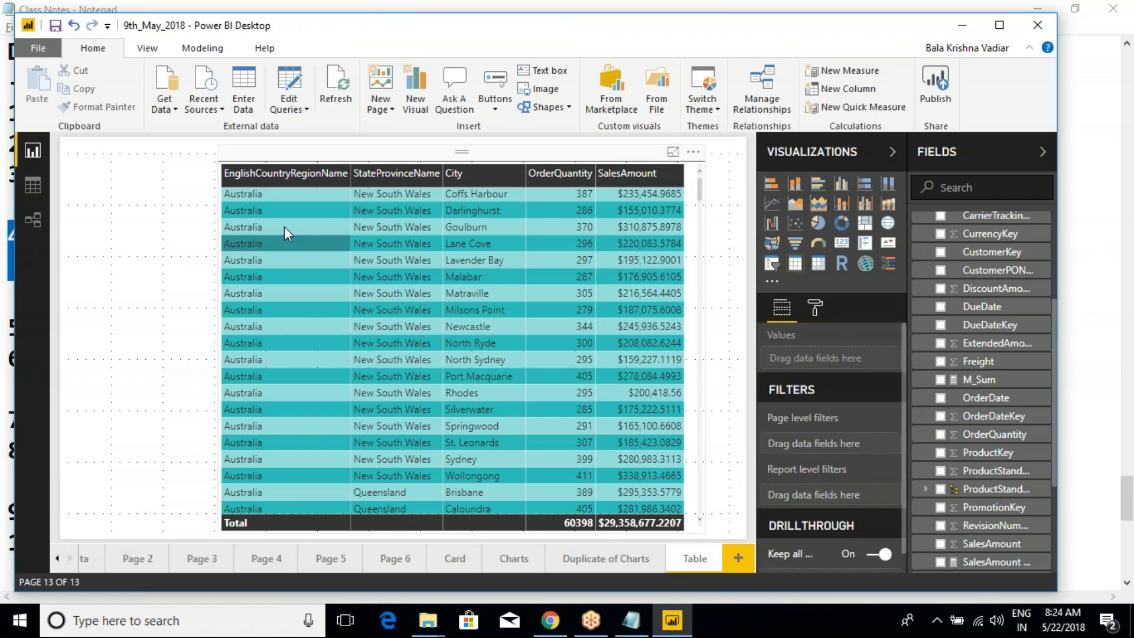
left_click(359, 159)
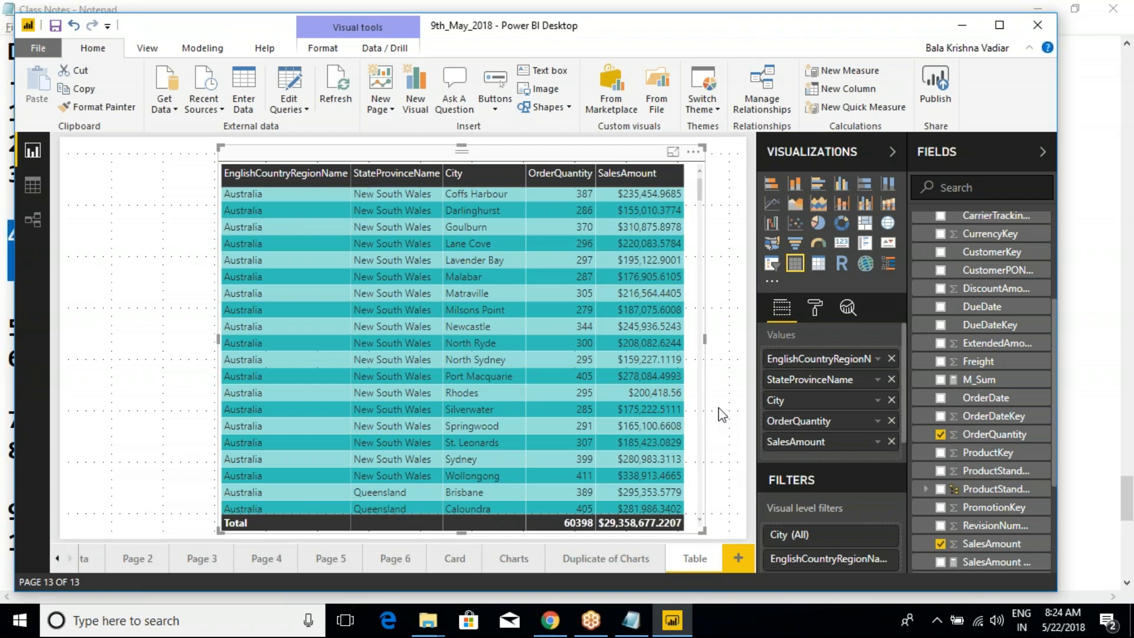
left_click(815, 309)
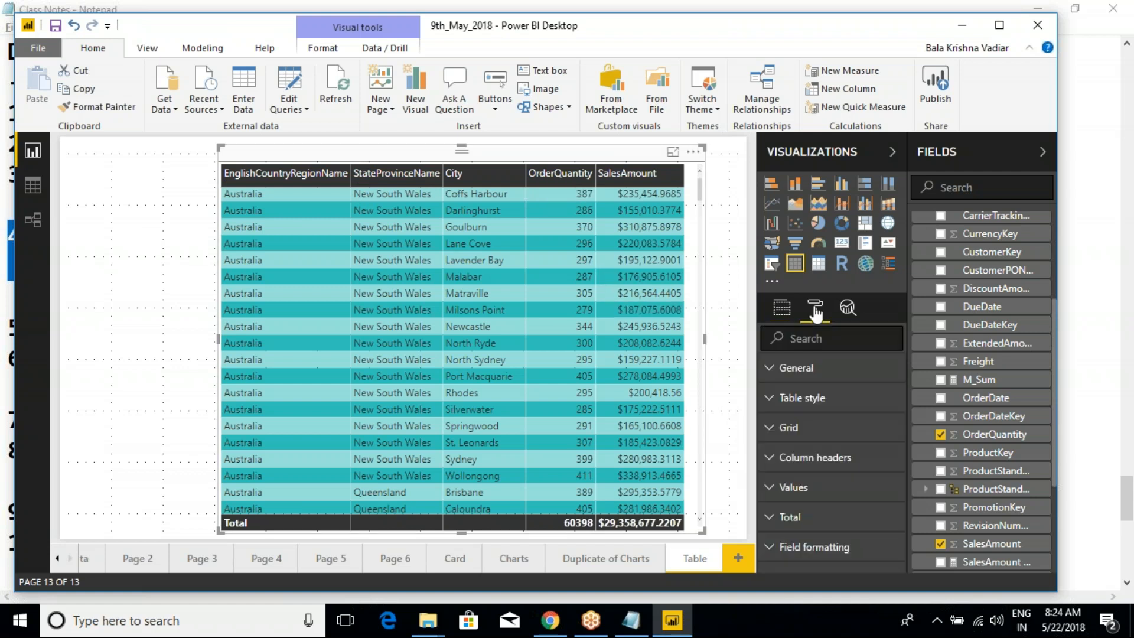
left_click(770, 462)
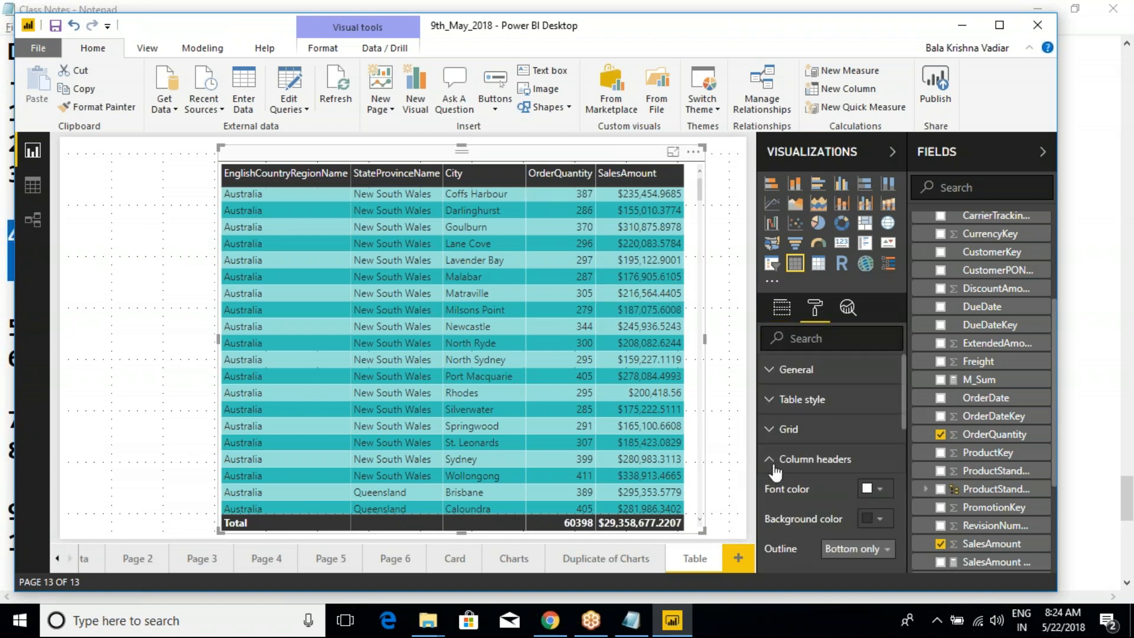
left_click(958, 25)
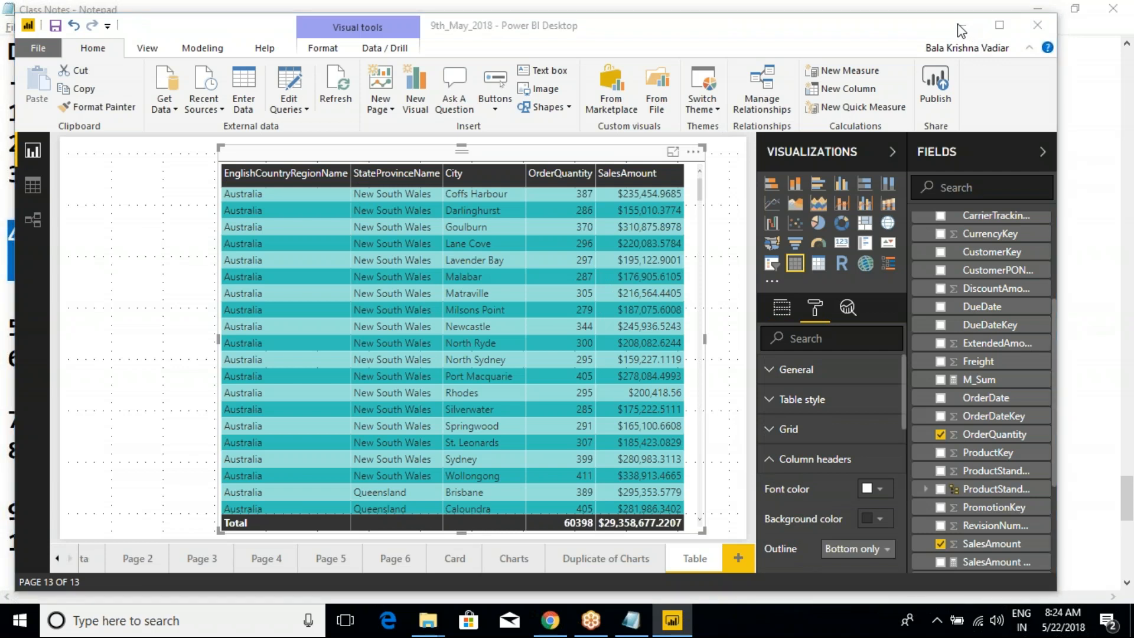
left_click(957, 24)
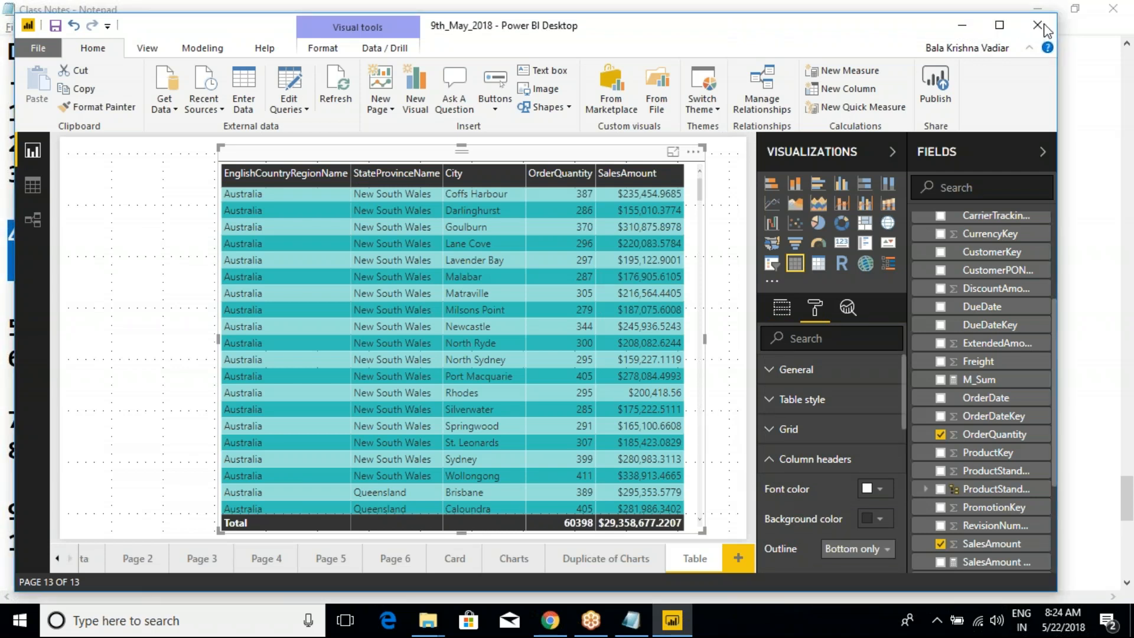
left_click(1043, 26)
left_click(1044, 25)
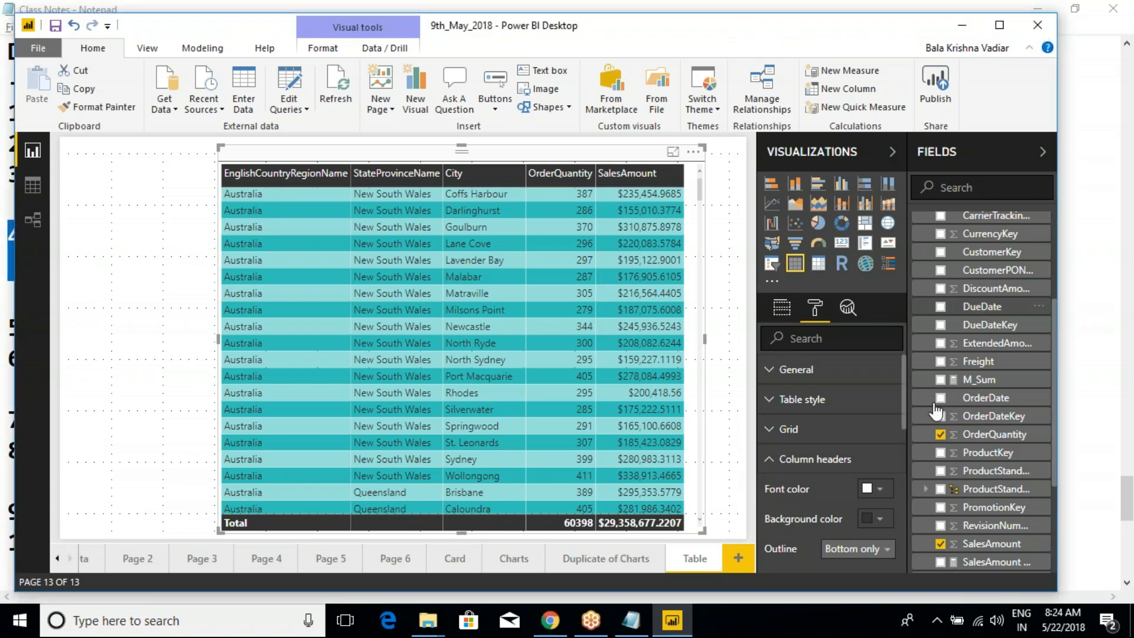
- Set the column headers' background color to yellow and their font color to black
scroll(804, 490, "down", 3)
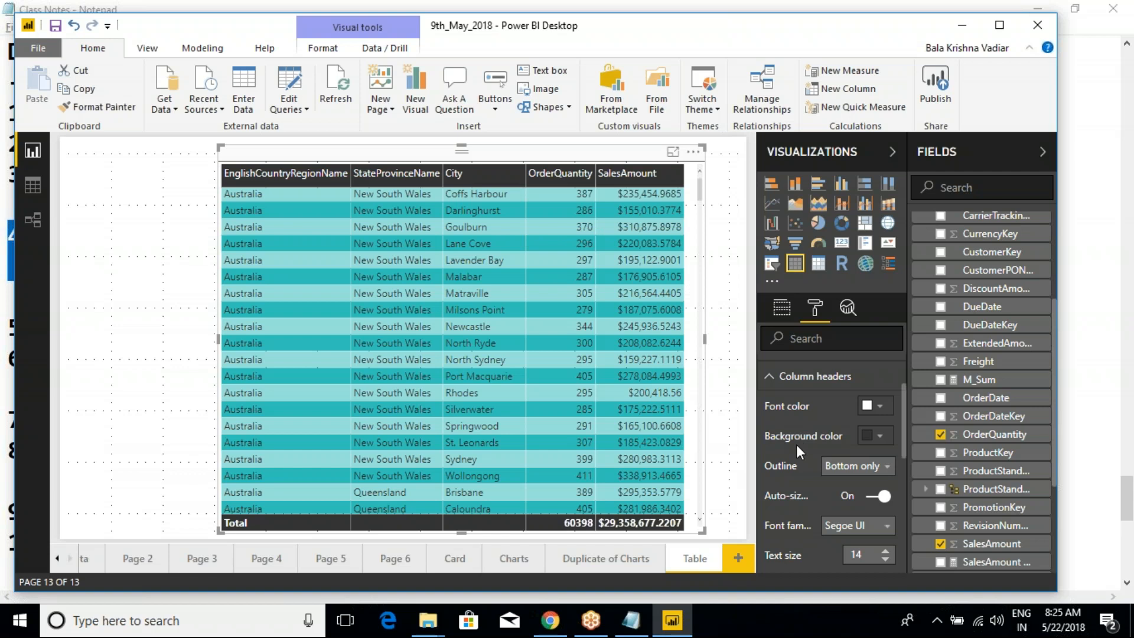
left_click(872, 436)
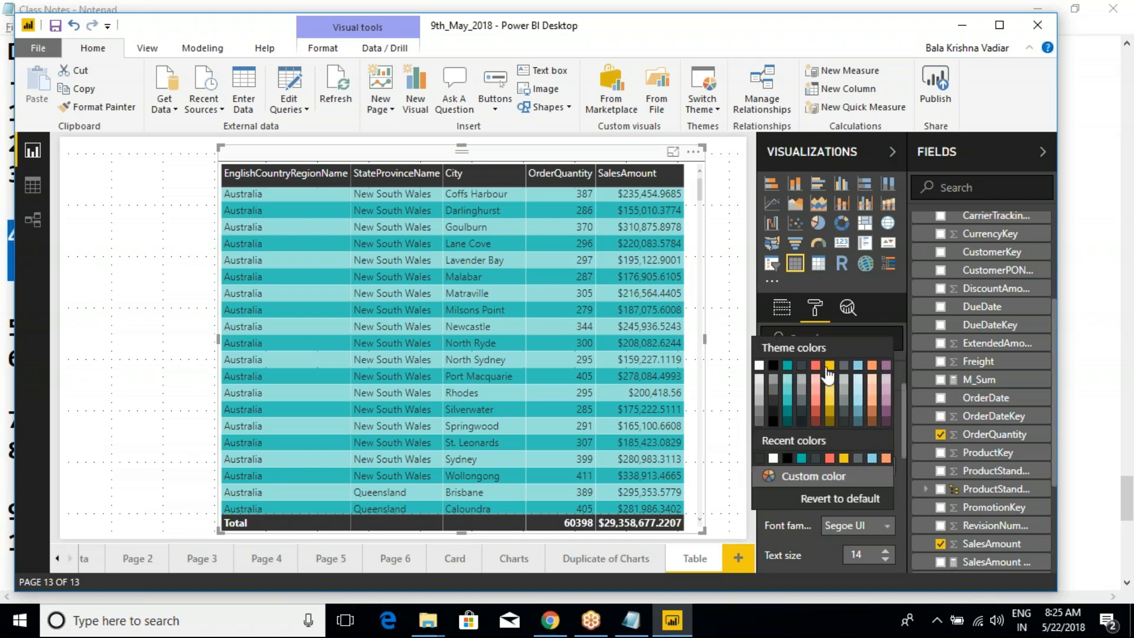
left_click(829, 366)
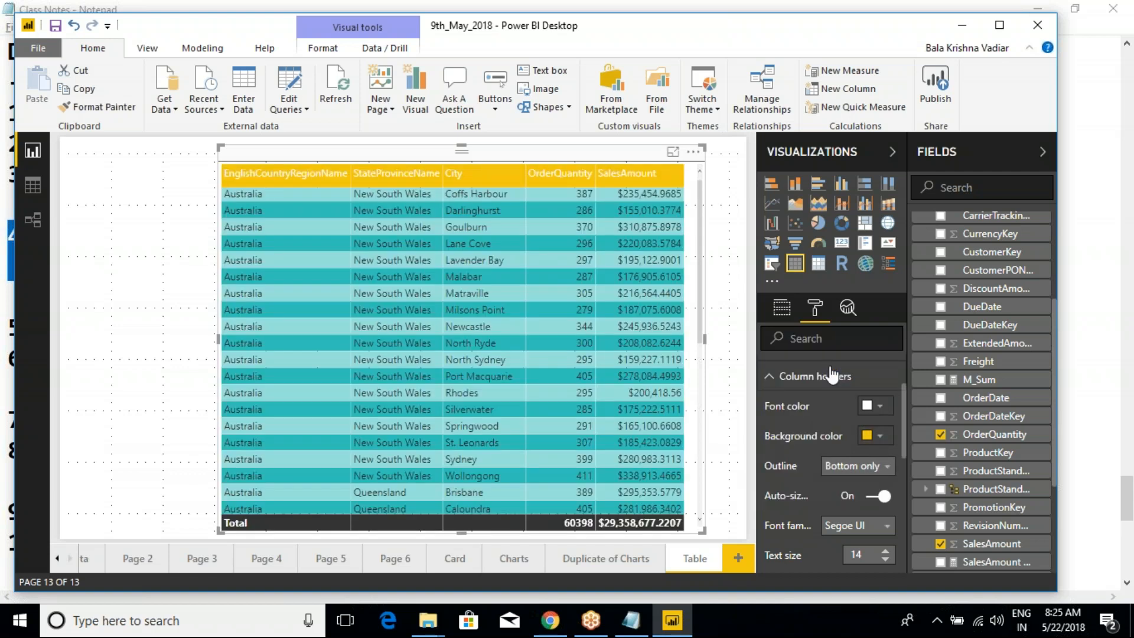
left_click(879, 408)
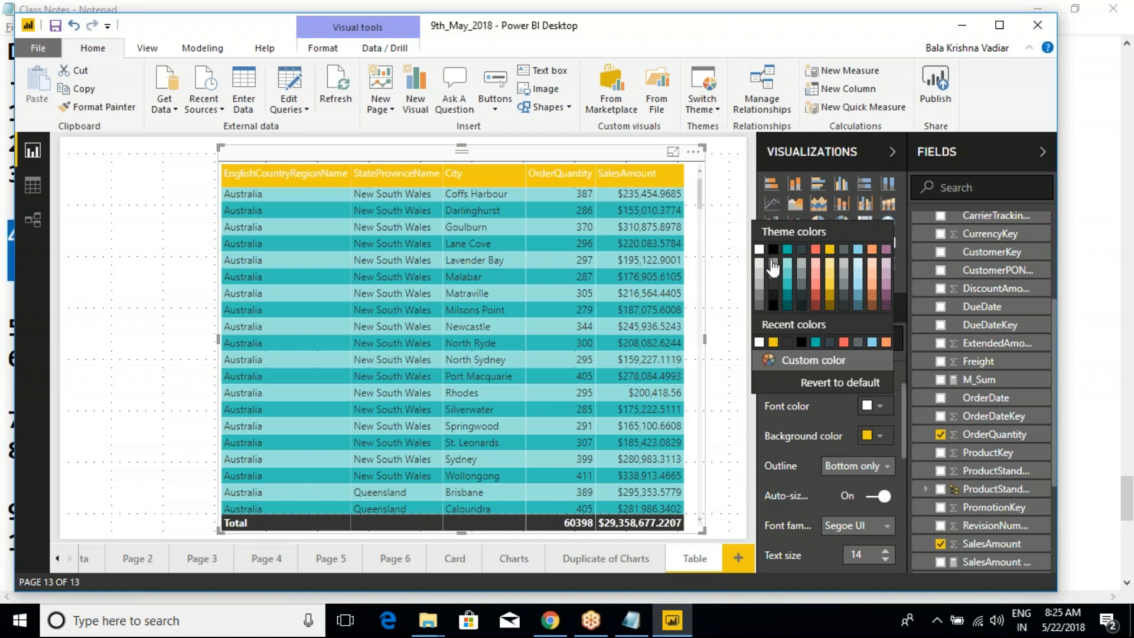
left_click(775, 267)
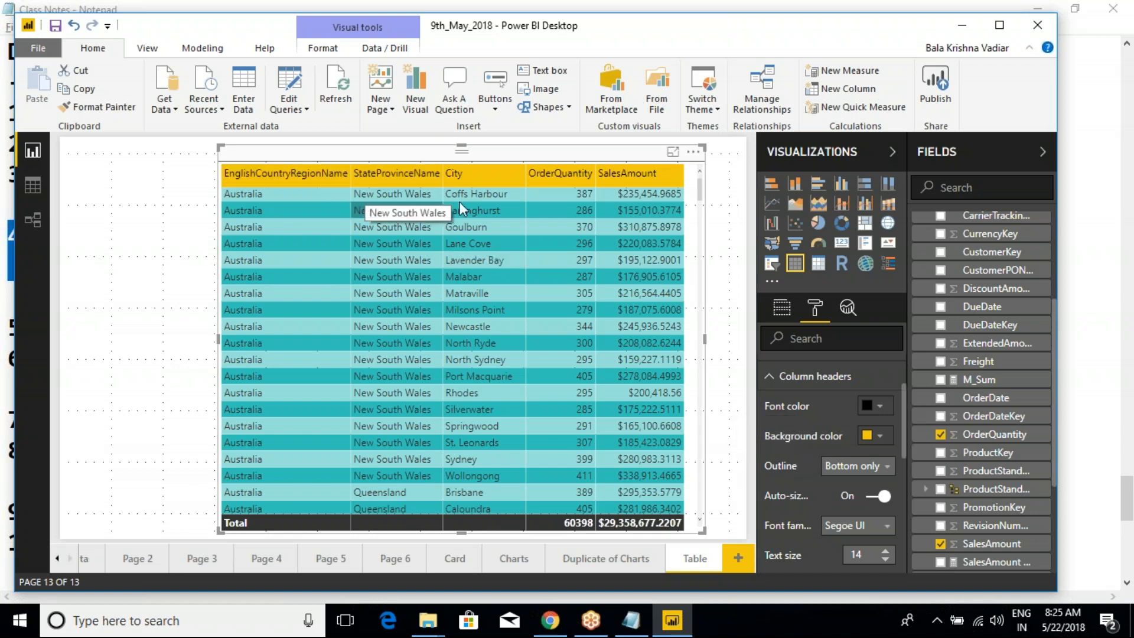
- Set the column headers' outline to Top only, and shorten the table visual by moving its lower edge up
left_click(856, 466)
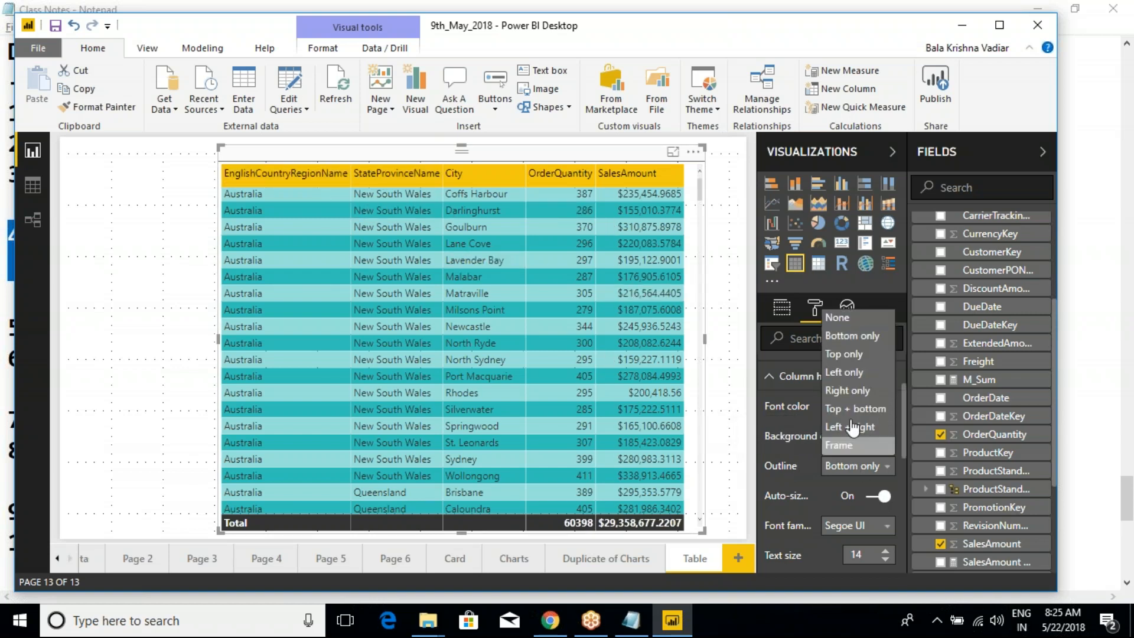
left_click(850, 356)
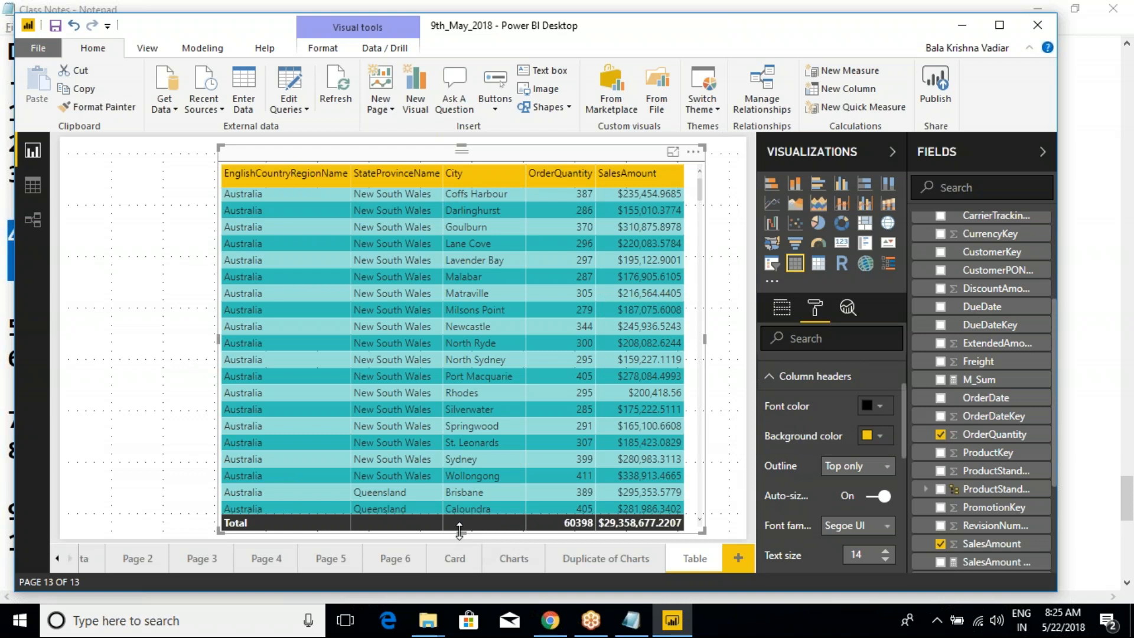
left_click_drag(460, 530, 461, 482)
left_click(768, 382)
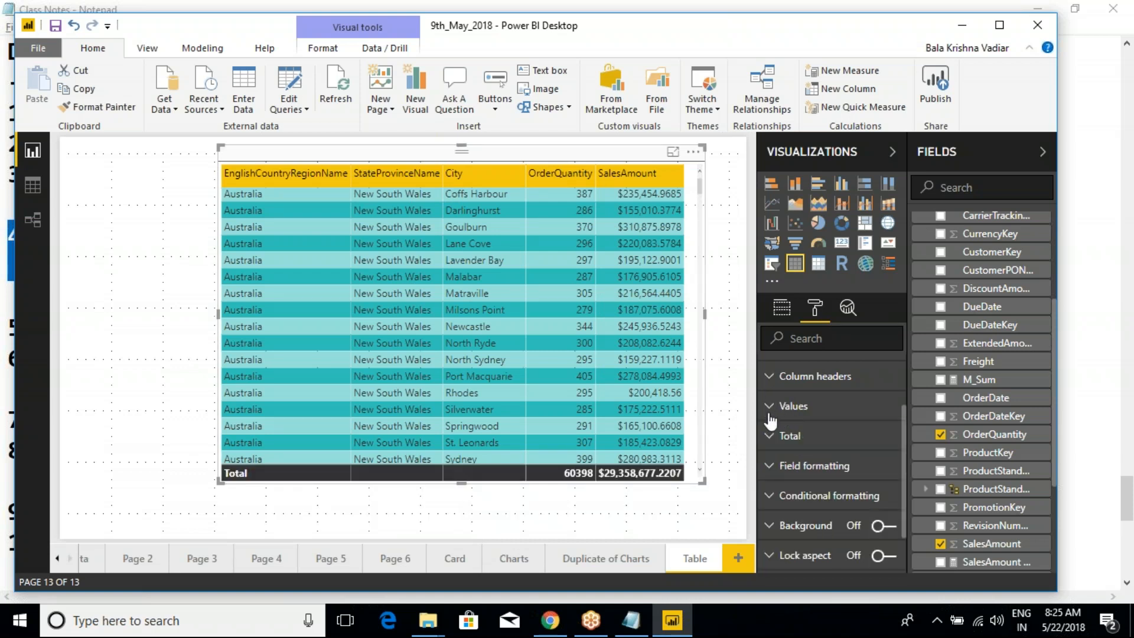
- Revert the table visual's Table style settings to default
scroll(771, 422, "up", 2)
left_click(772, 407)
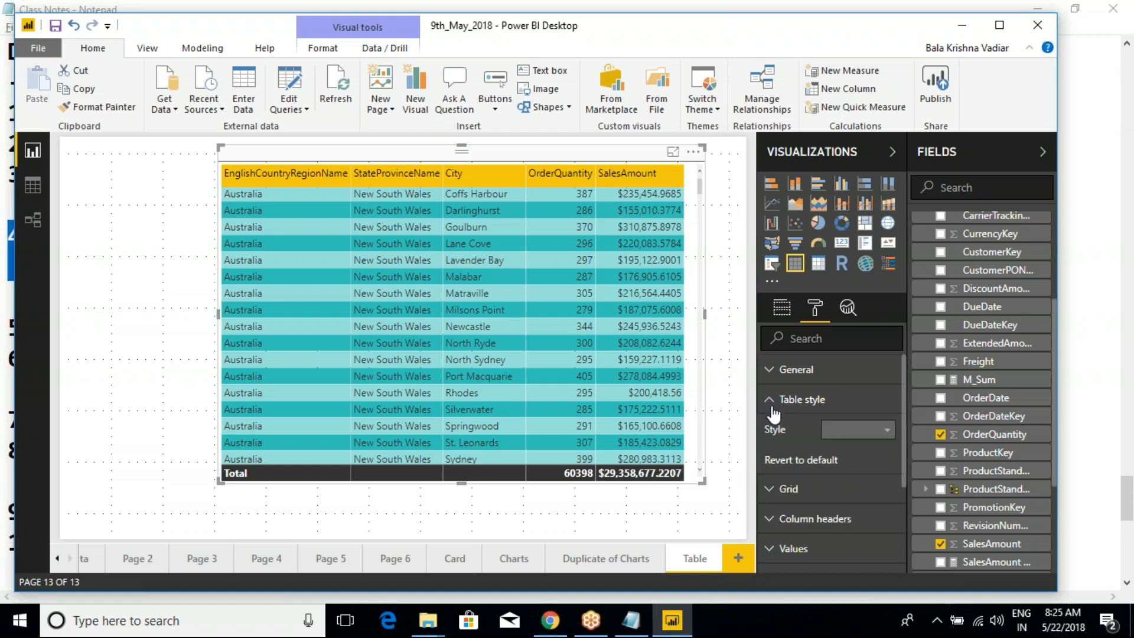
left_click(800, 463)
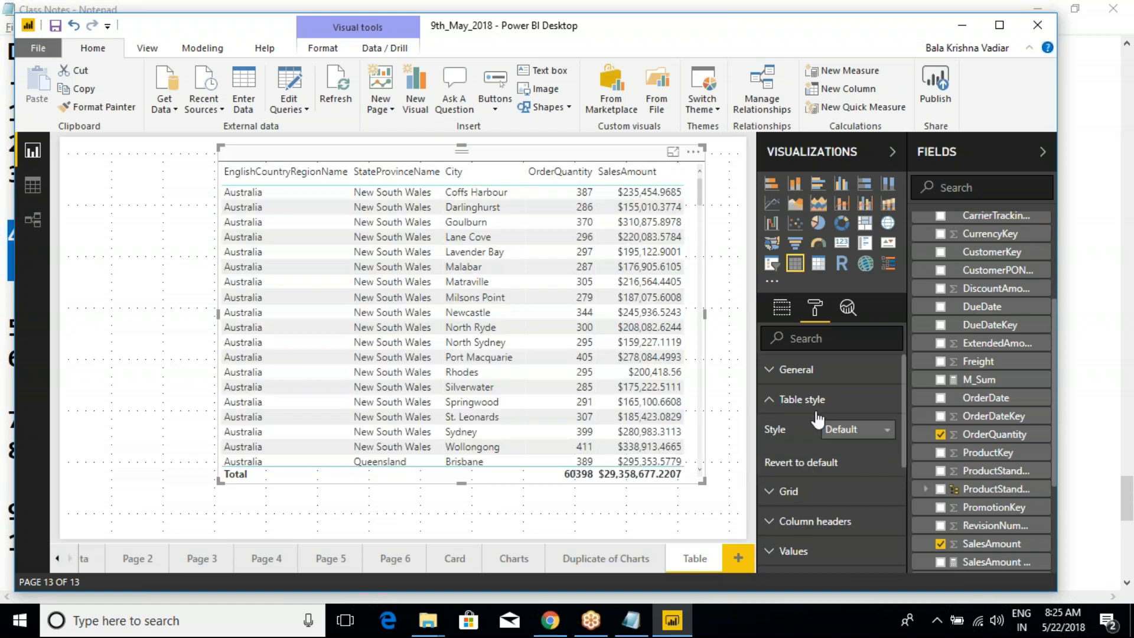
left_click(771, 399)
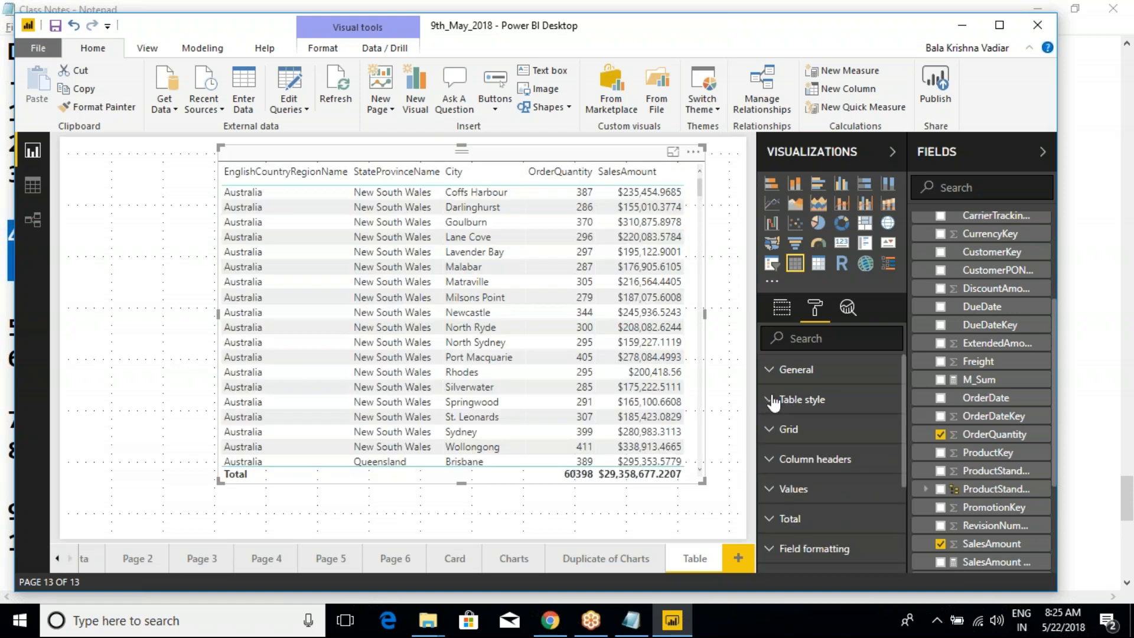
- Try the Top only outline on the column headers, and return the outline to Bottom only
left_click(771, 458)
scroll(844, 481, "down", 2)
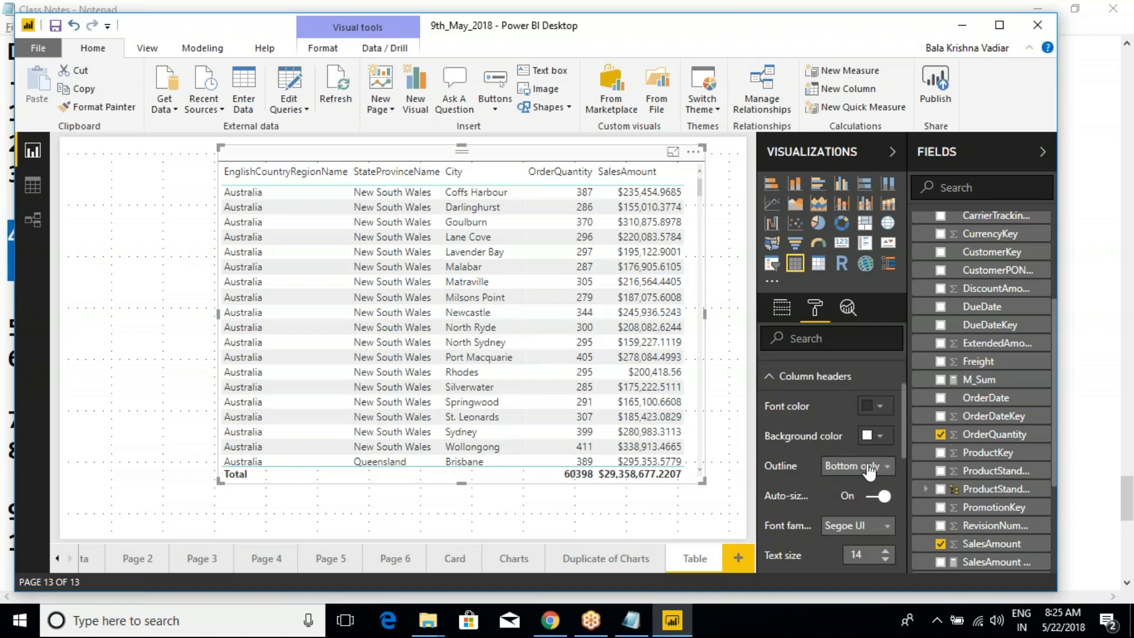
left_click(868, 466)
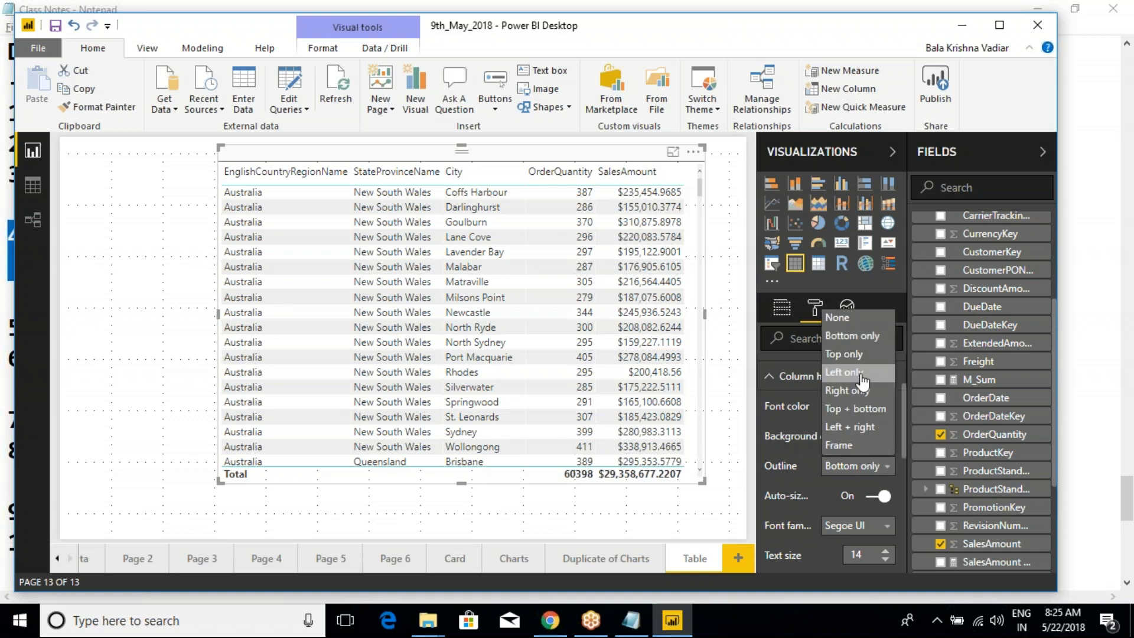
left_click(856, 354)
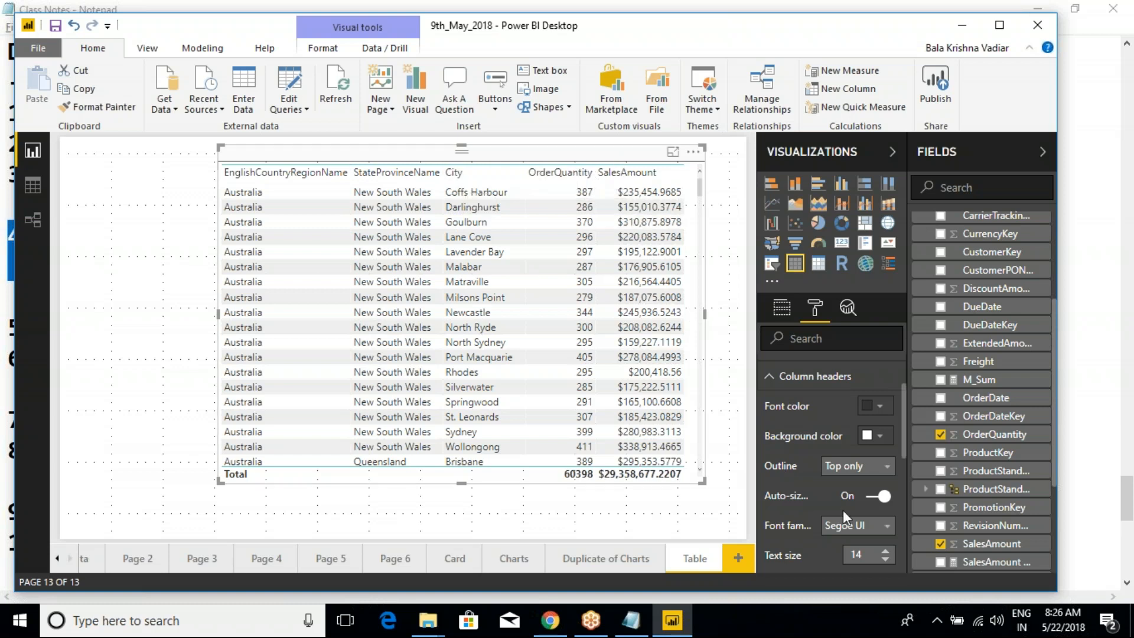
left_click(854, 469)
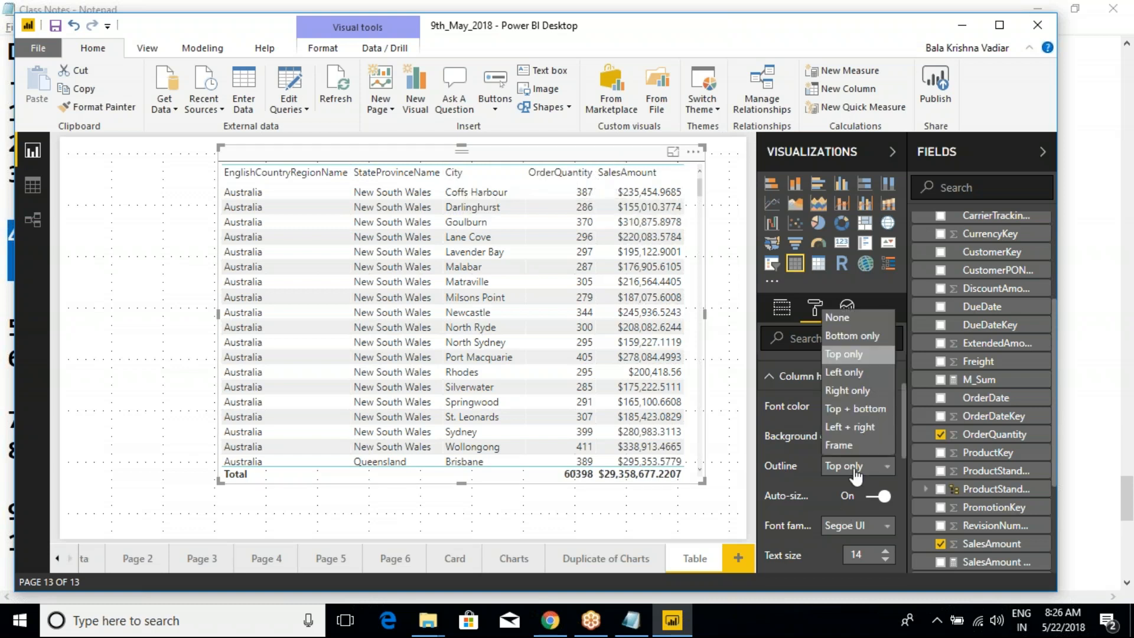
left_click(846, 338)
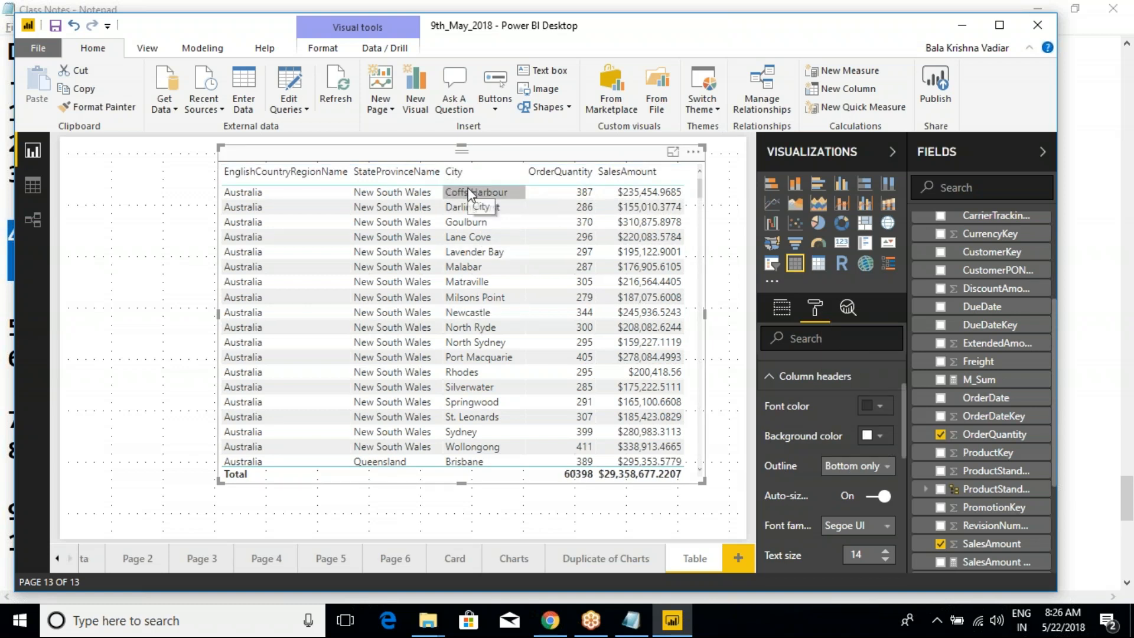
left_click(454, 174)
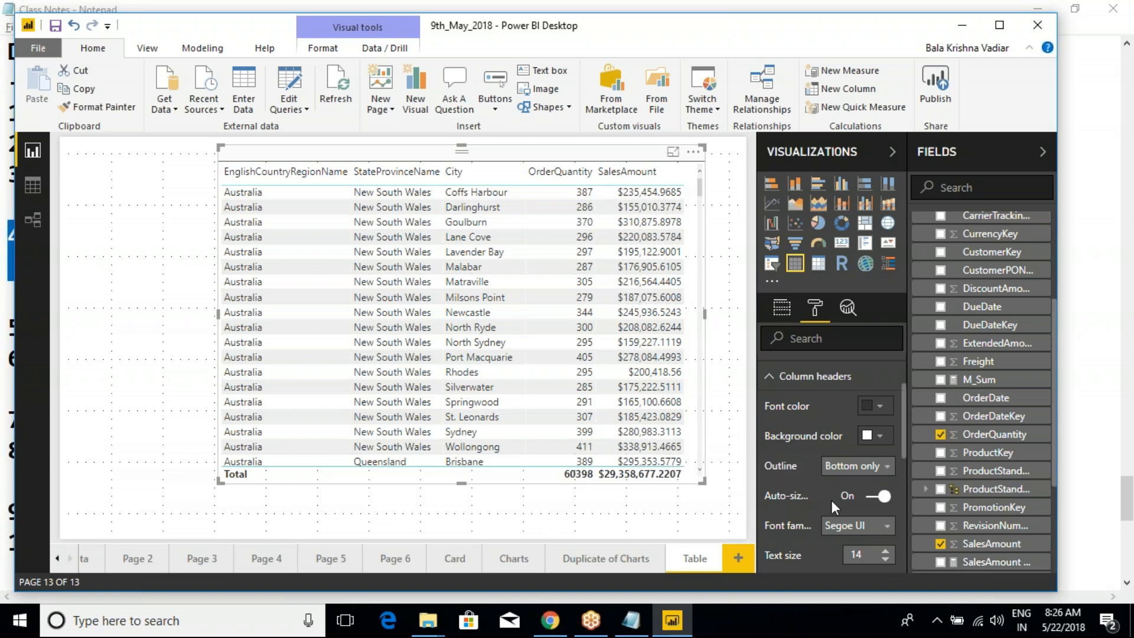
- Widen the Visualizations pane, try switching Auto-size column width off and back on, and narrow the pane again
left_click_drag(756, 498, 630, 499)
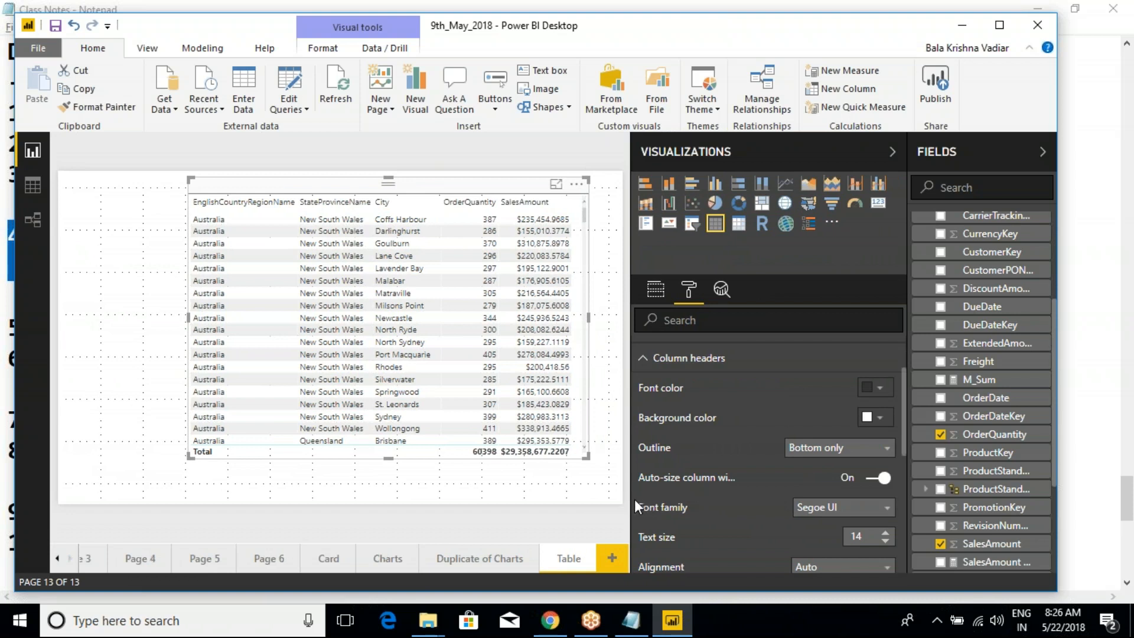
left_click_drag(633, 498, 590, 494)
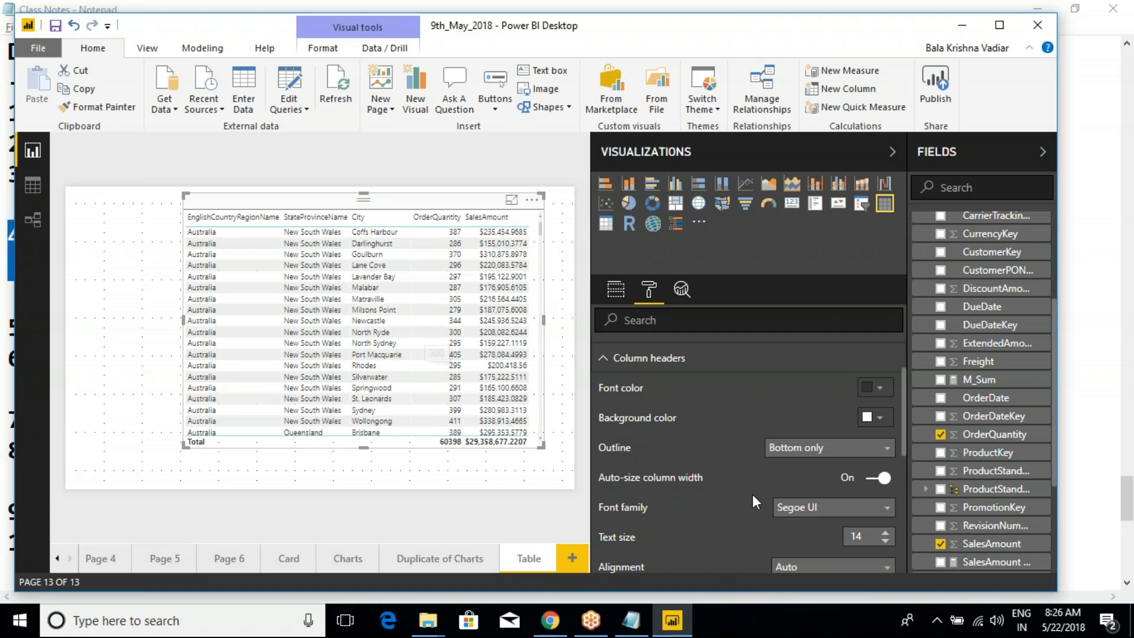
left_click(878, 477)
left_click(874, 480)
left_click(872, 482)
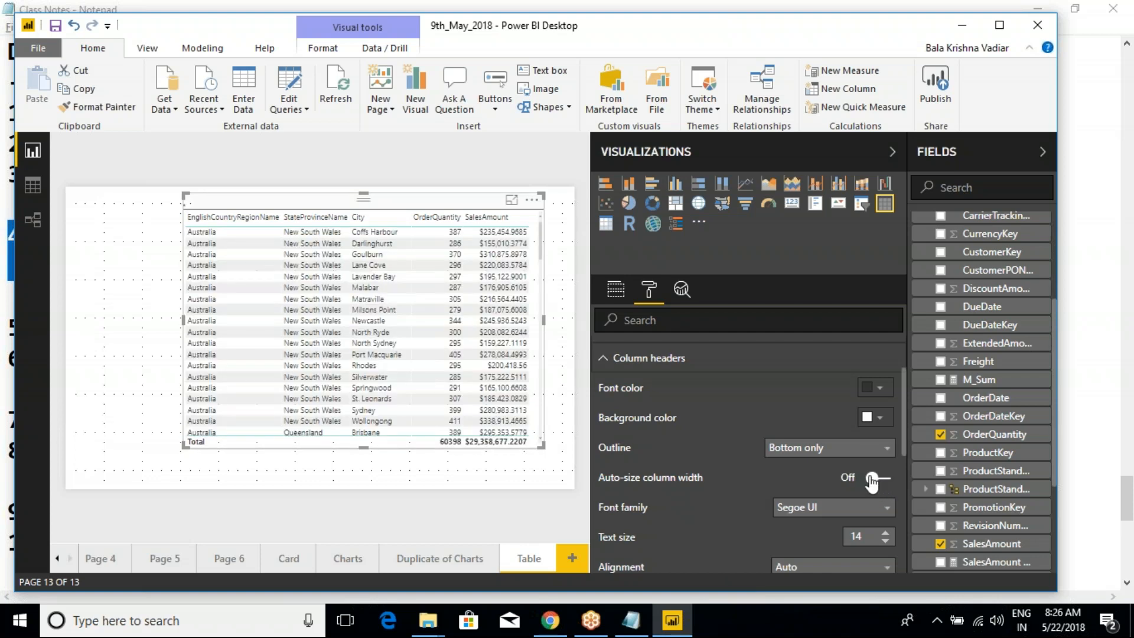
left_click(889, 481)
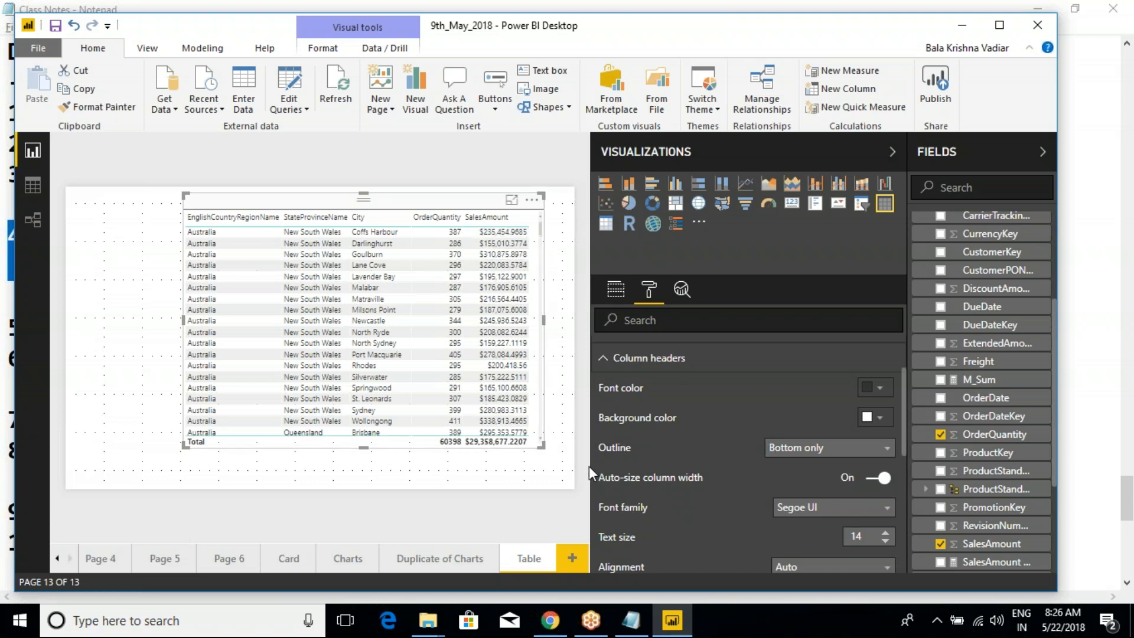
left_click_drag(591, 466, 738, 465)
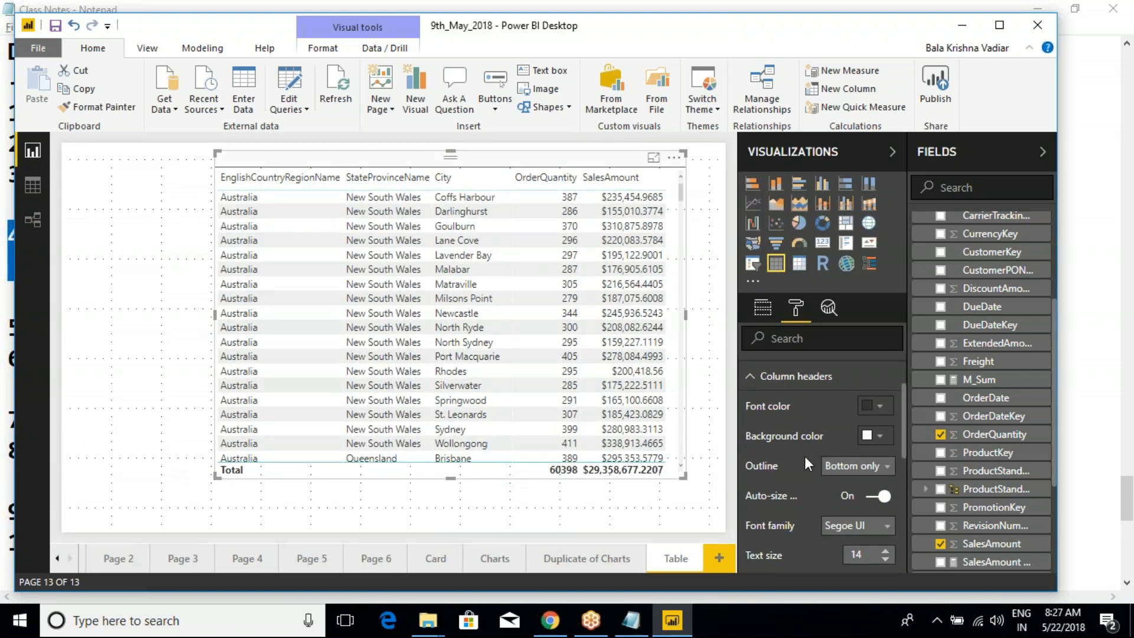
- Set the column headers' font family to Arial Black
scroll(803, 514, "down", 2)
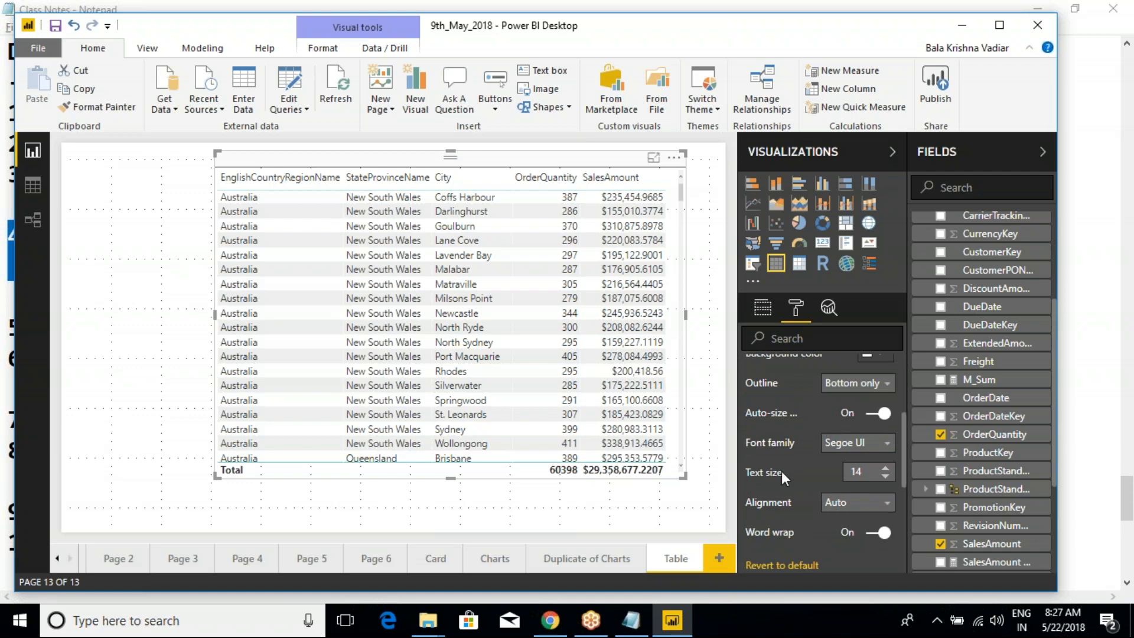
left_click(848, 444)
left_click(831, 481)
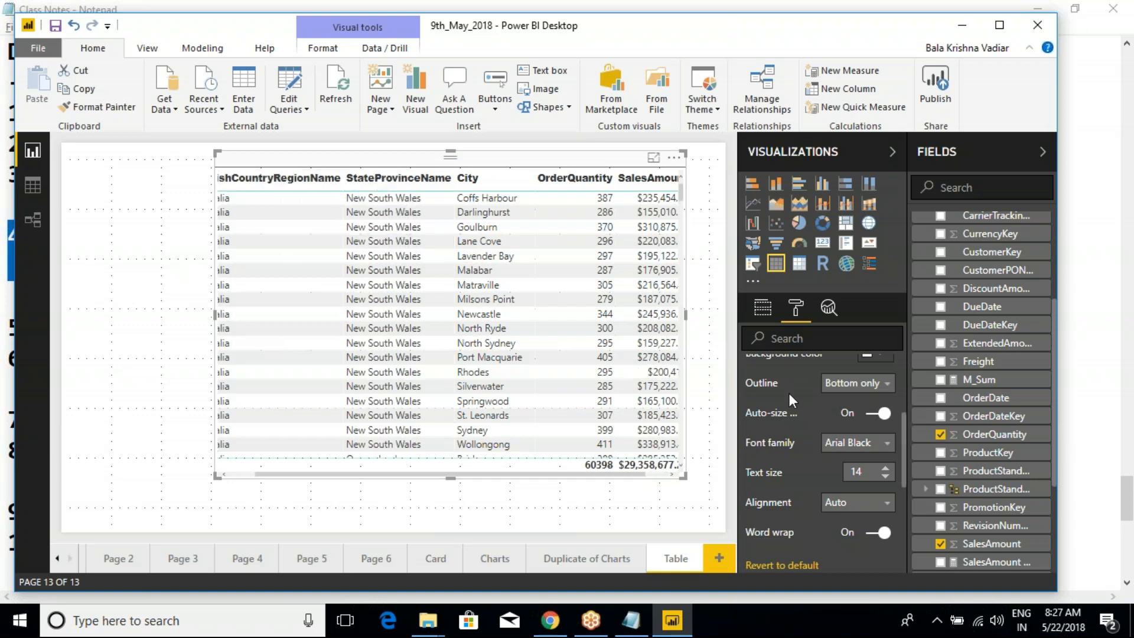
scroll(789, 393, "up", 2)
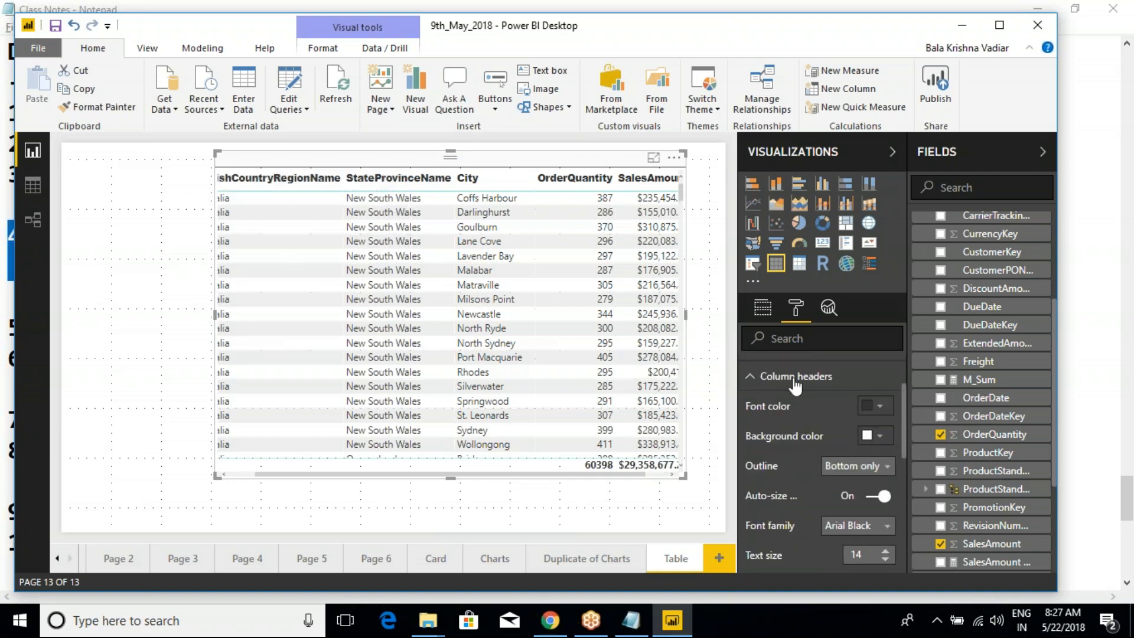
scroll(802, 466, "down", 2)
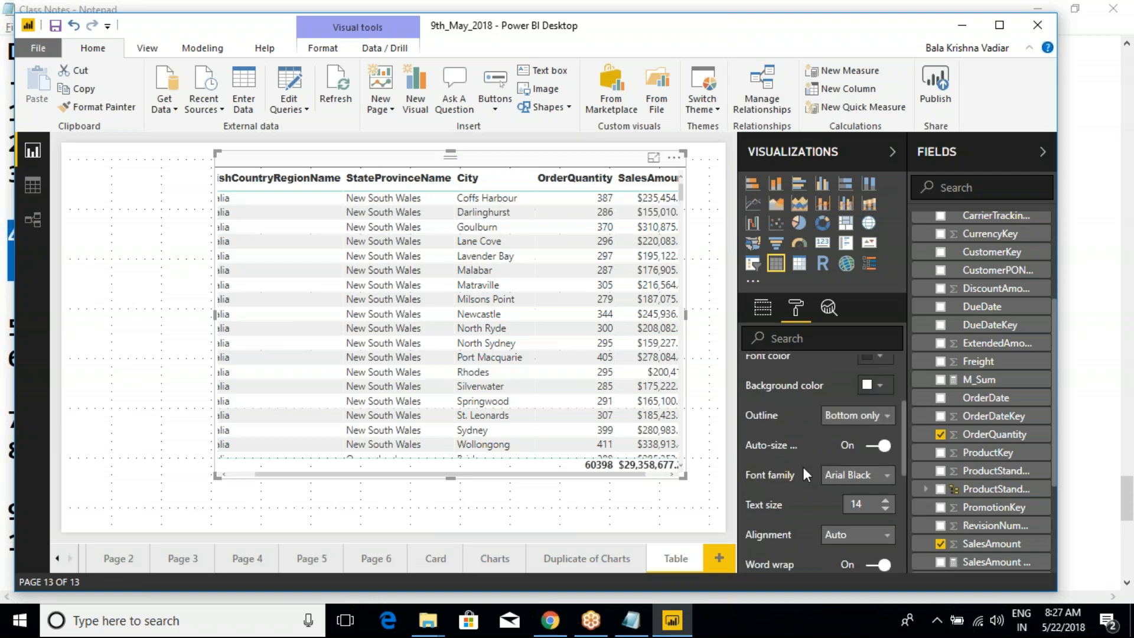
- Set the column headers' text size to 16, trying the Arial font family before returning it to Arial Black
left_click(846, 448)
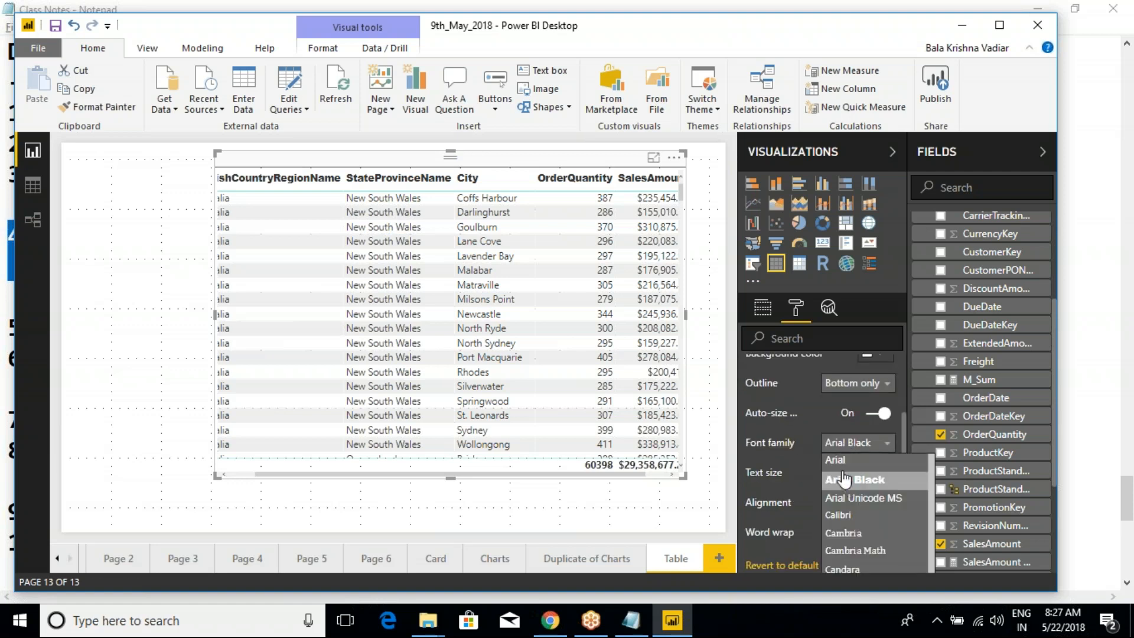
left_click(845, 476)
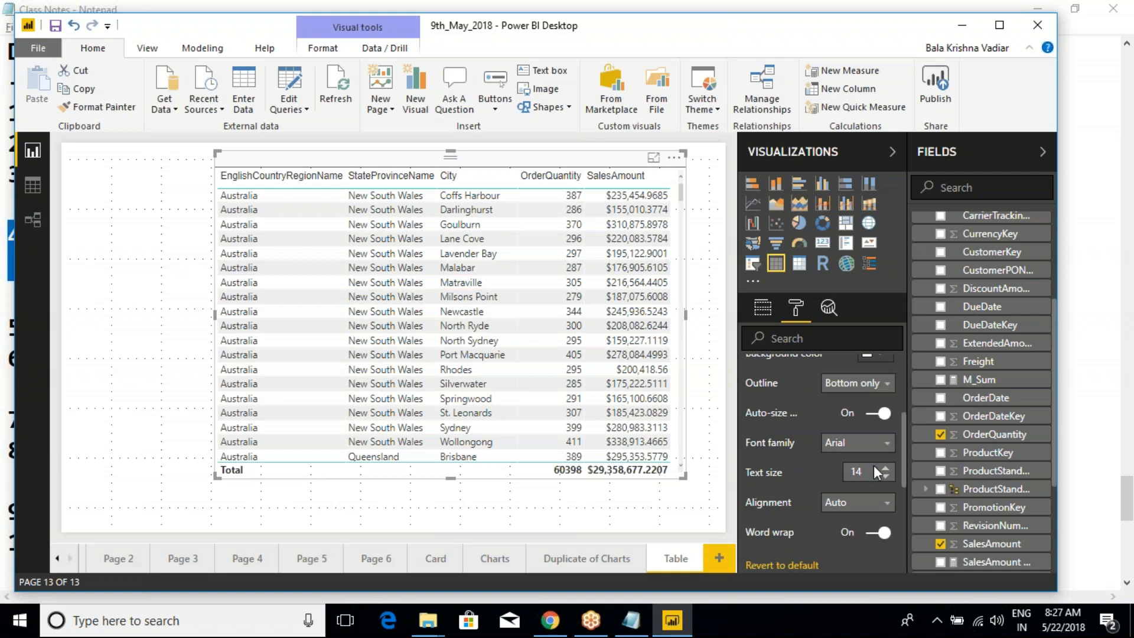
left_click(885, 477)
left_click(884, 477)
left_click(885, 468)
left_click(885, 468)
left_click(886, 468)
left_click(886, 468)
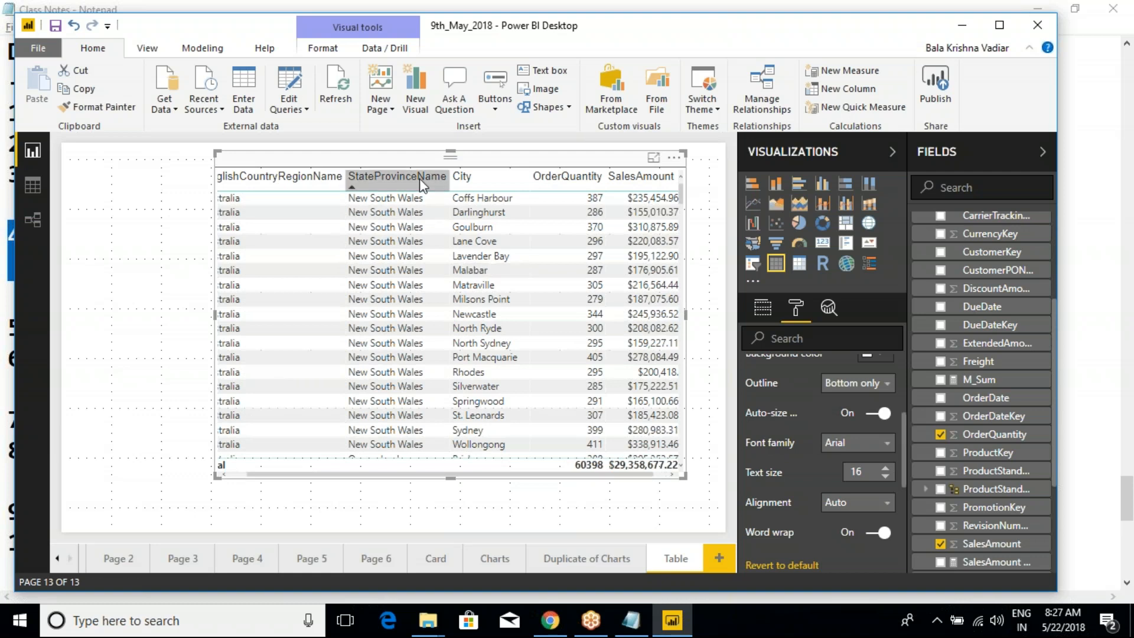
left_click(856, 449)
left_click(843, 474)
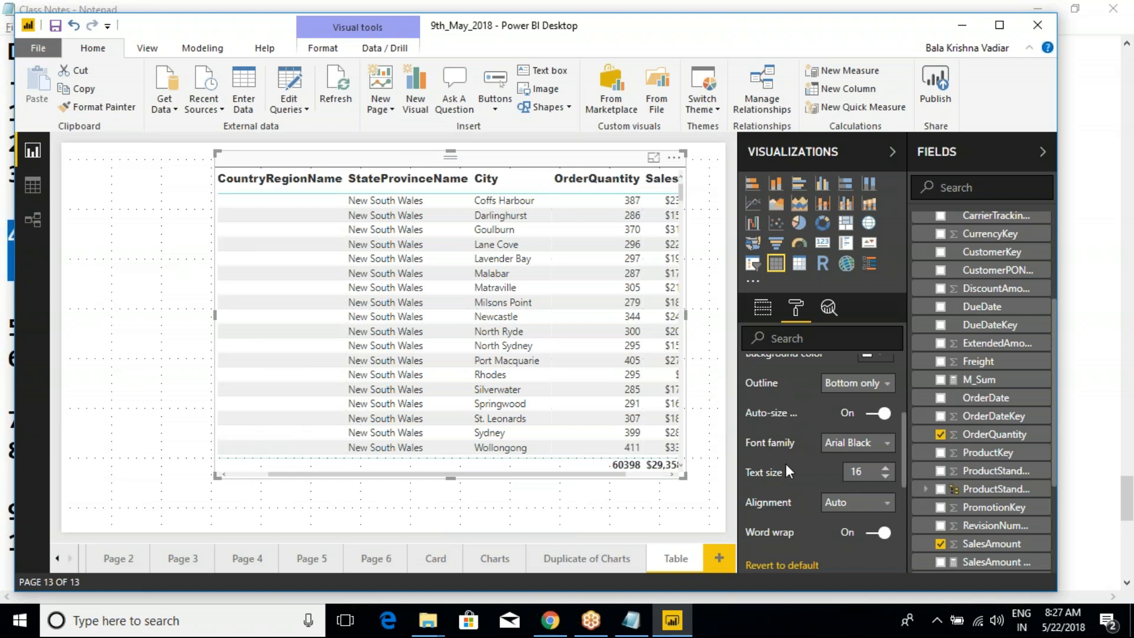
- Set the alignment of the table's column headers to Center
left_click(851, 503)
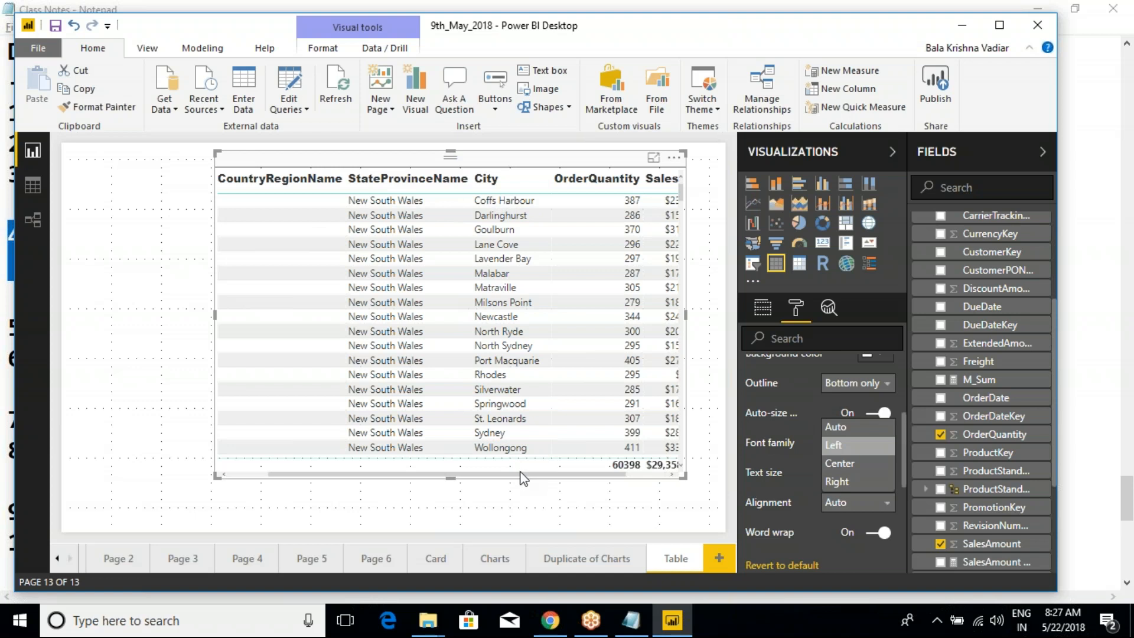
left_click_drag(516, 474, 432, 480)
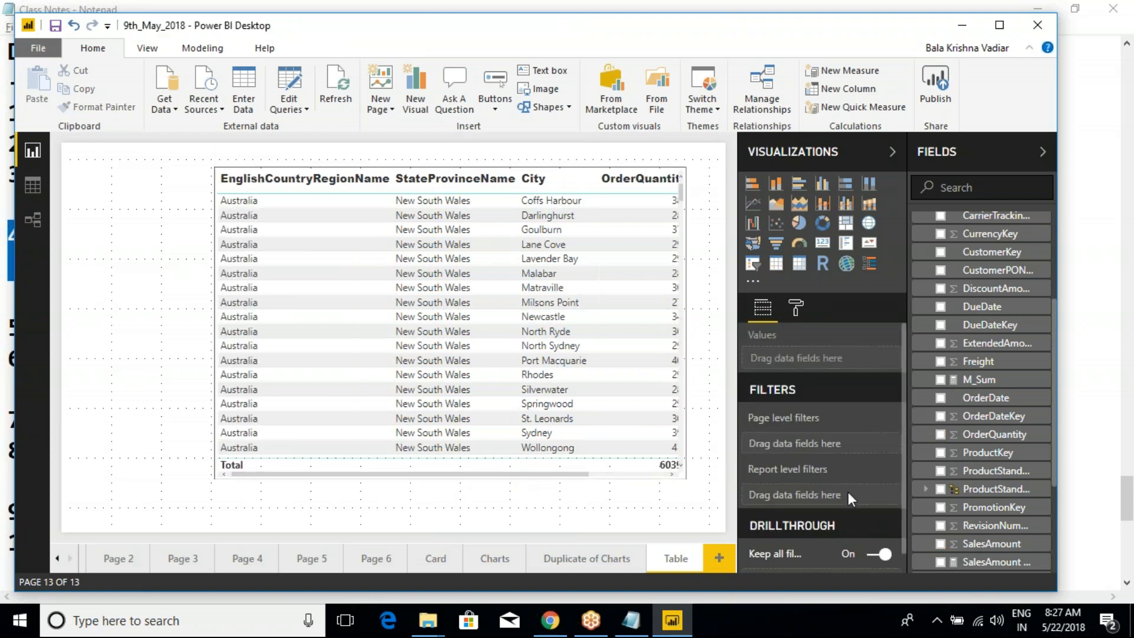
left_click(519, 158)
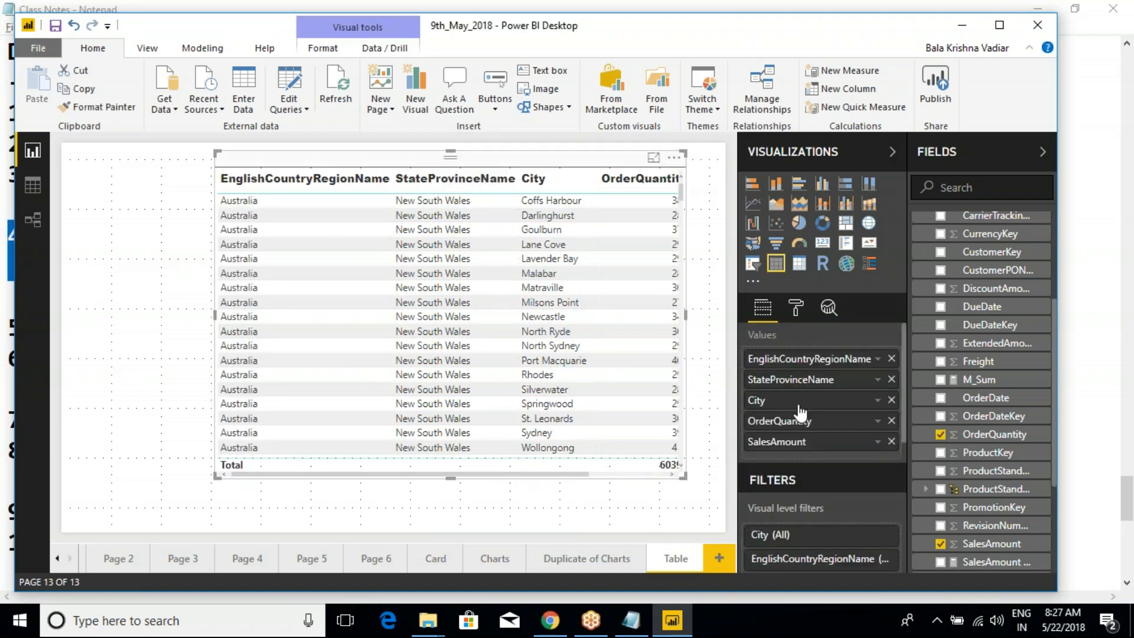
left_click(796, 307)
left_click(751, 461)
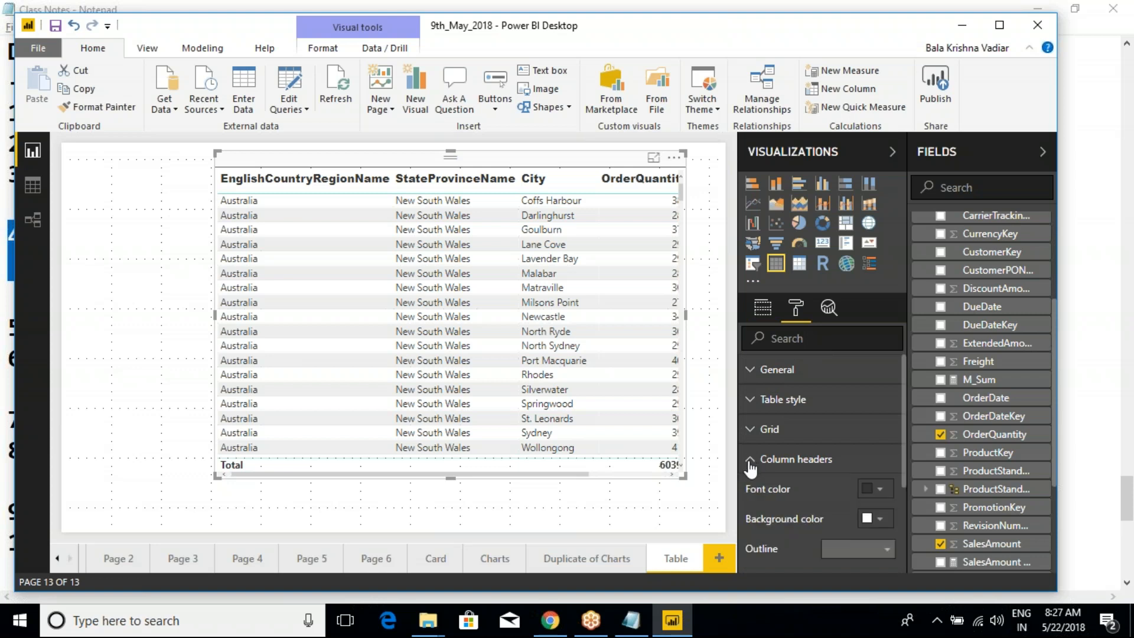
scroll(795, 481, "down", 3)
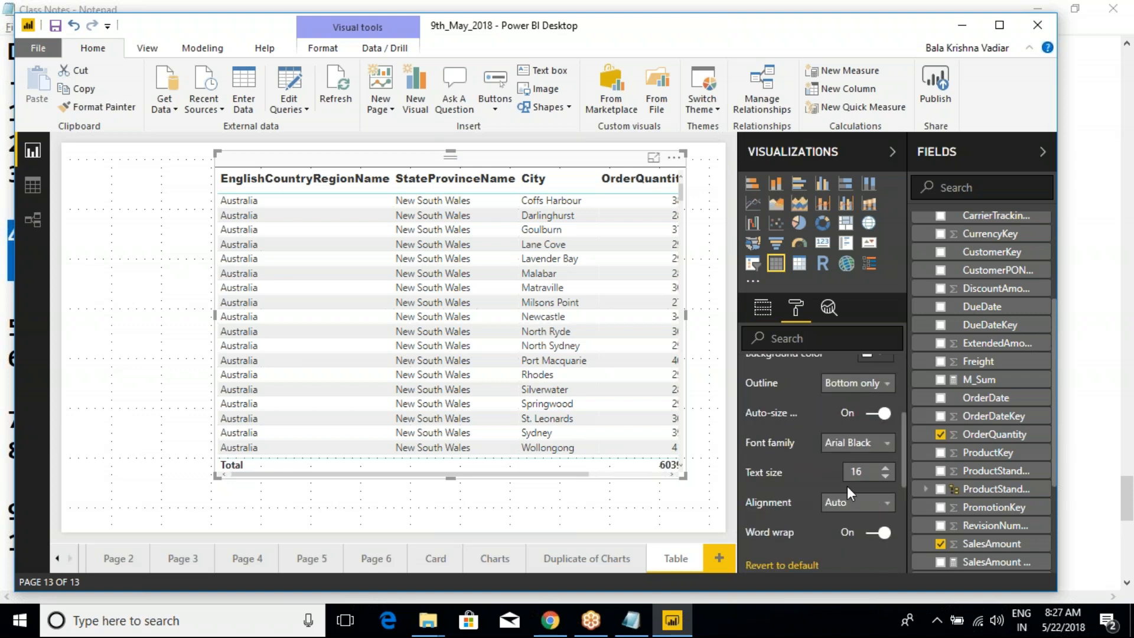
left_click(838, 503)
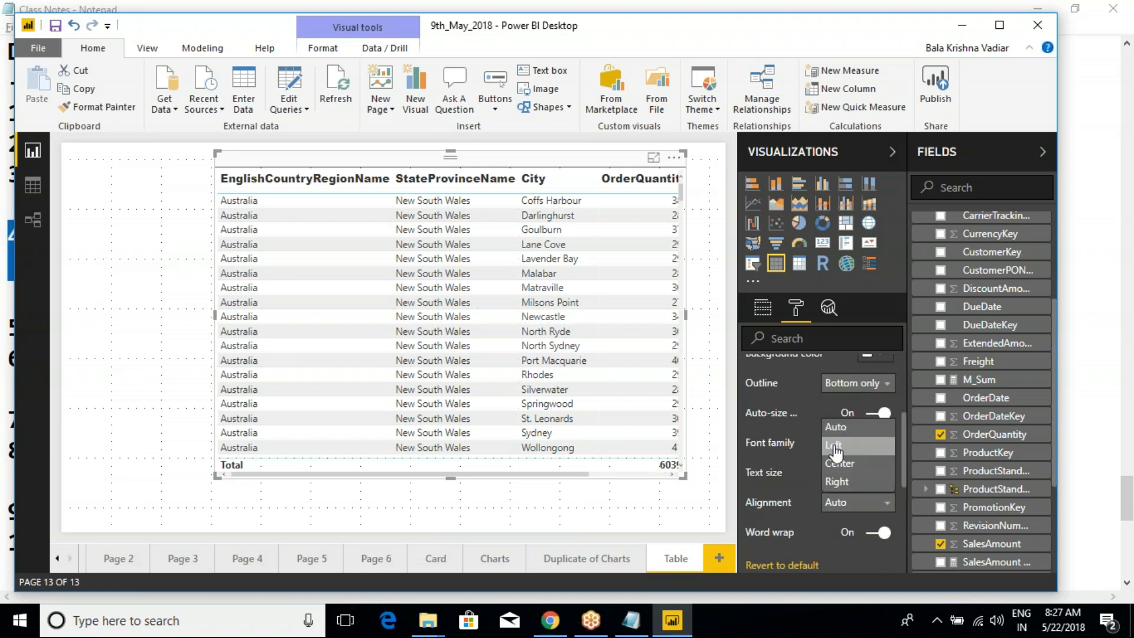
left_click(841, 465)
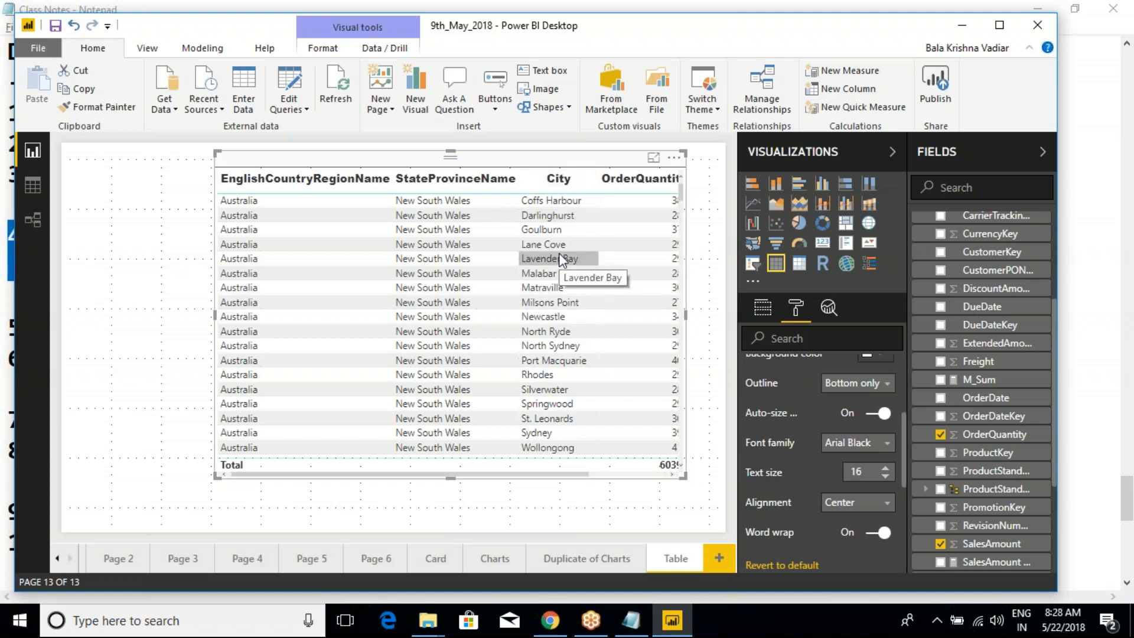
- Narrow the EnglishCountryRegionName column until its header wraps onto three lines
scroll(788, 514, "down", 2)
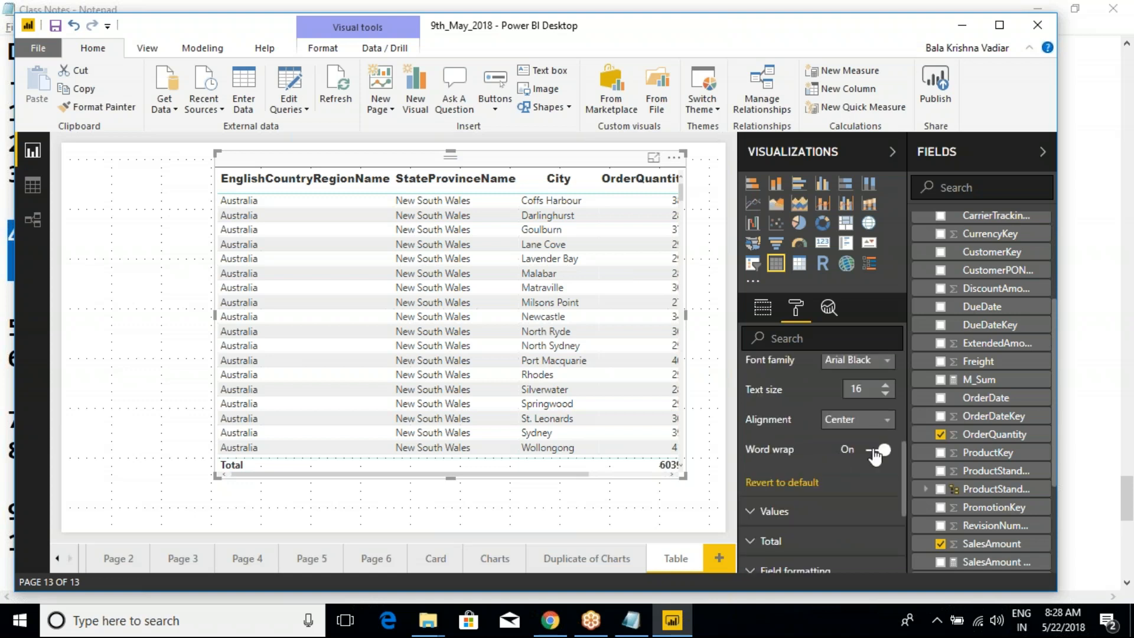
left_click(389, 181)
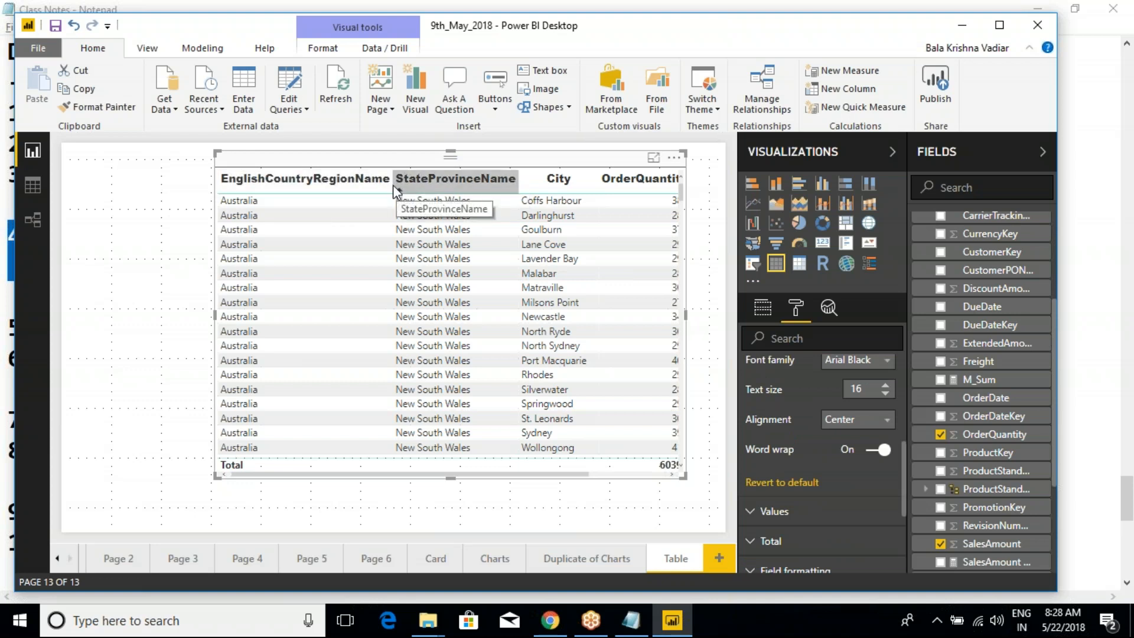
left_click_drag(392, 185, 317, 187)
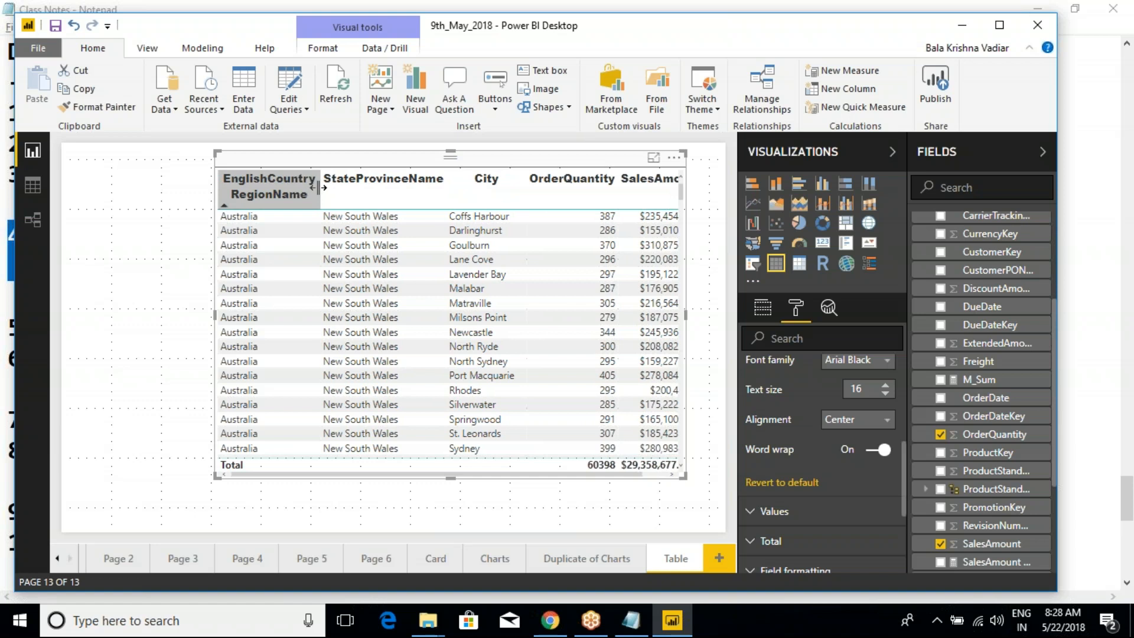
left_click_drag(317, 188, 291, 187)
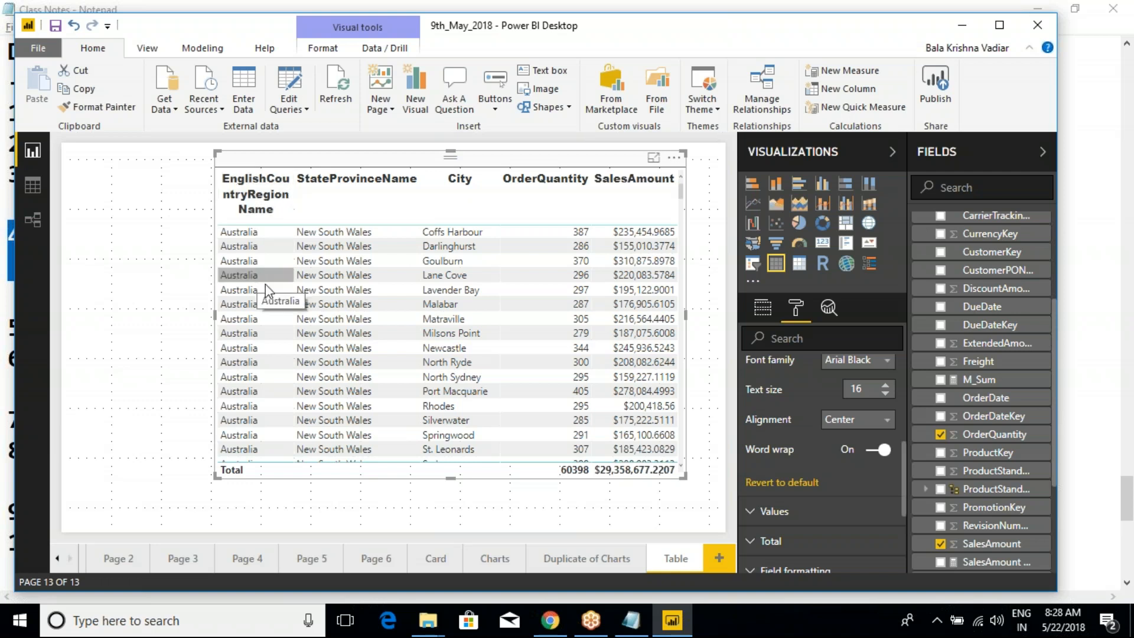
- Turn off Word wrap for the column headers and widen the EnglishCountryRegionName column to fit its full header
left_click(870, 452)
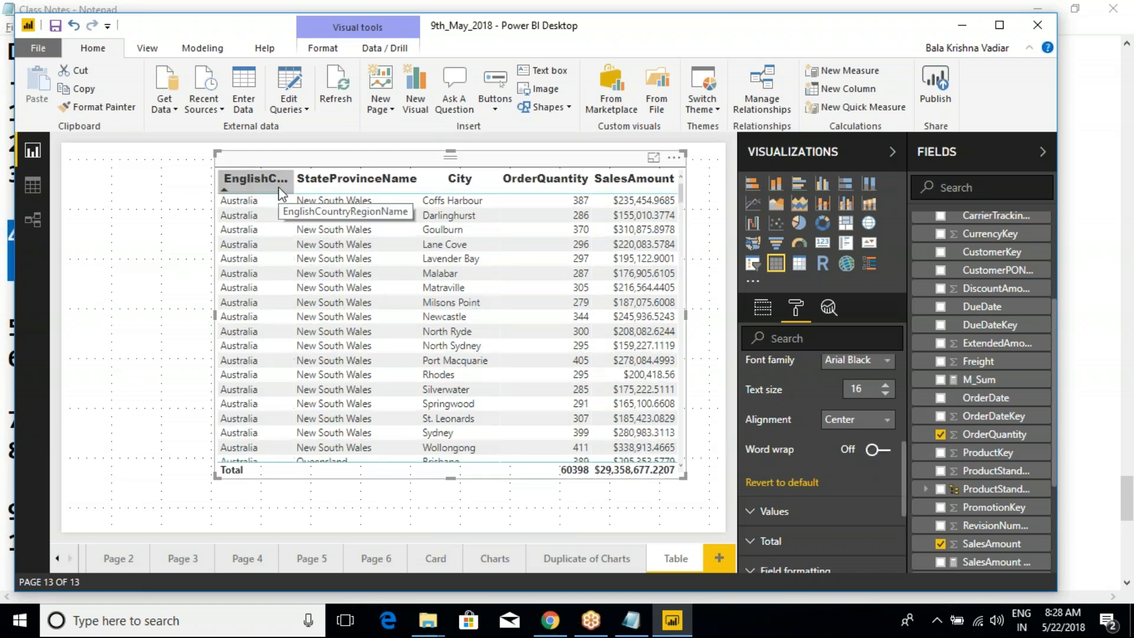
left_click_drag(295, 185, 404, 173)
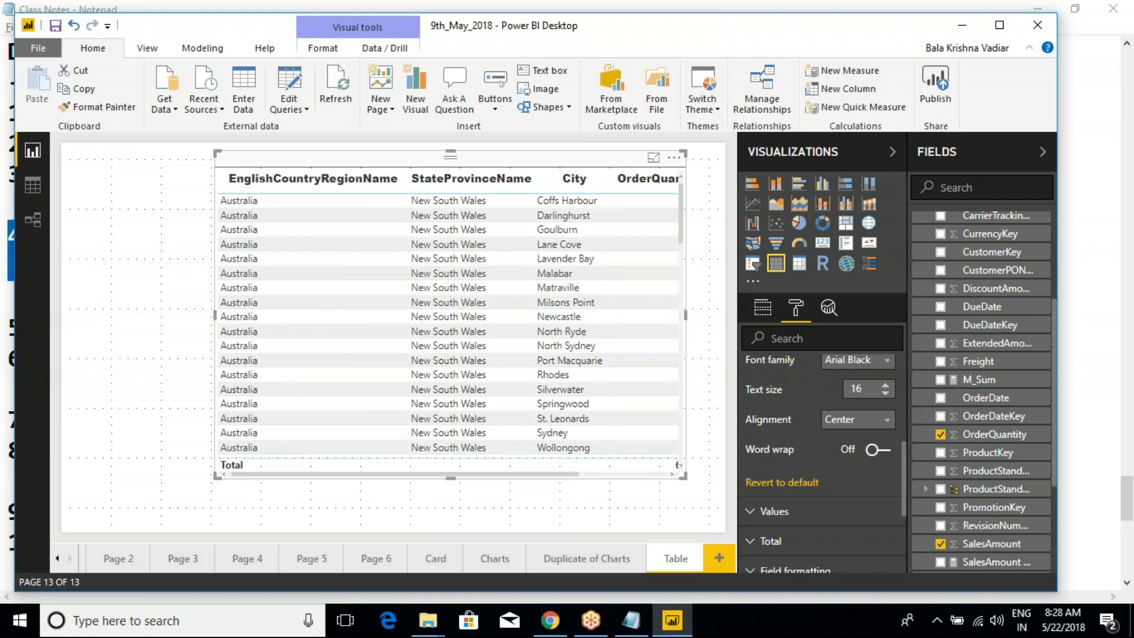
- Revert the table's Column headers settings to default and collapse that section
scroll(786, 500, "up", 2)
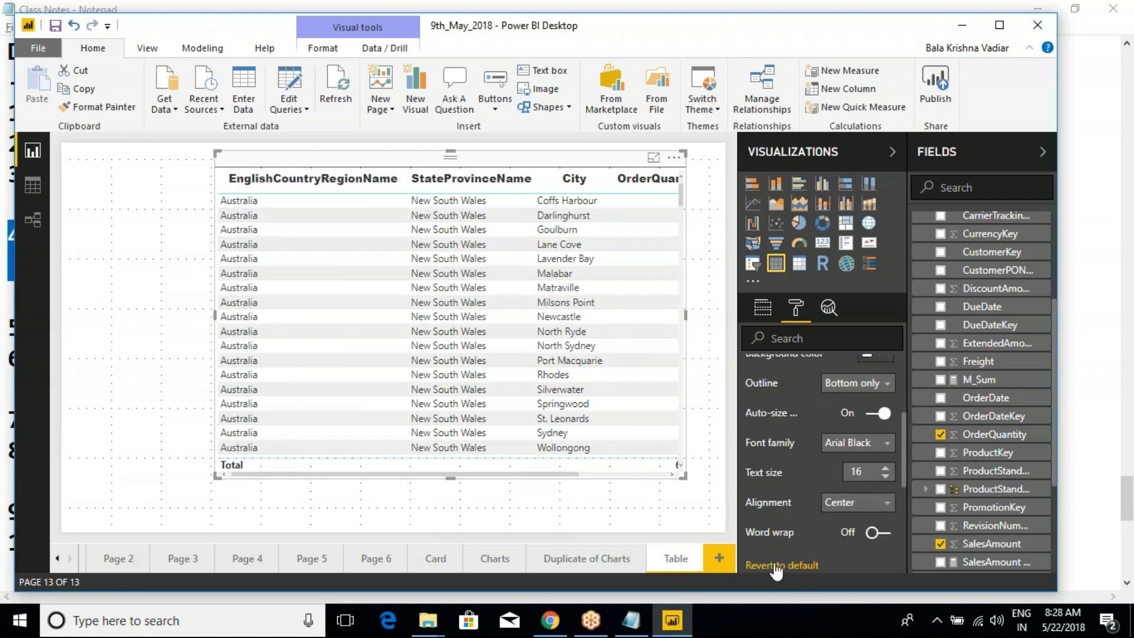
left_click(775, 565)
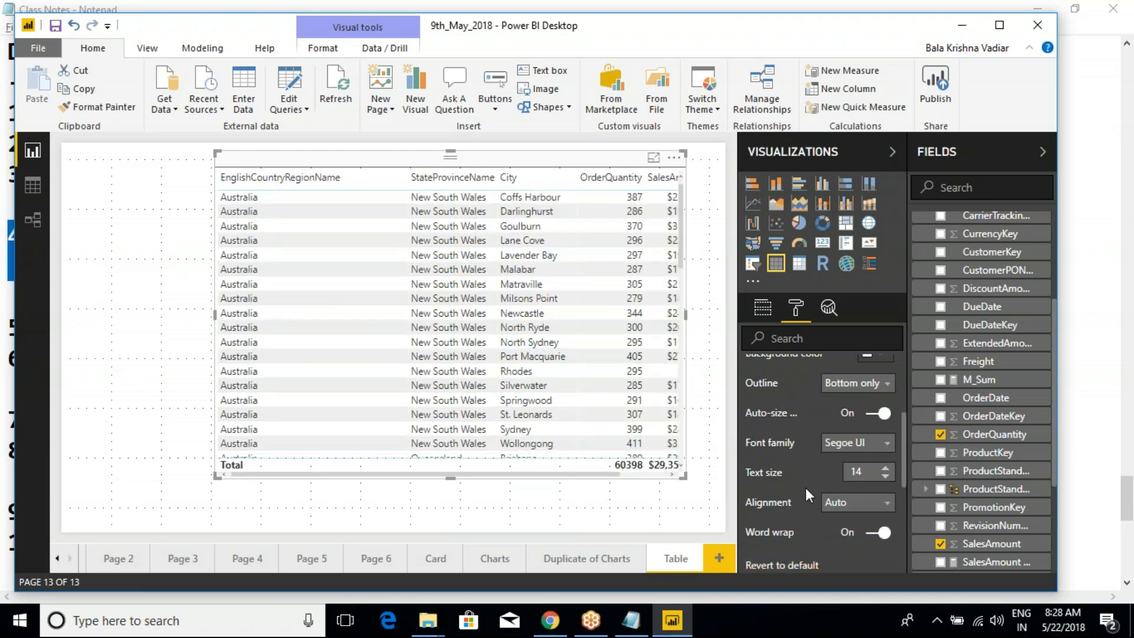
scroll(837, 506, "up", 2)
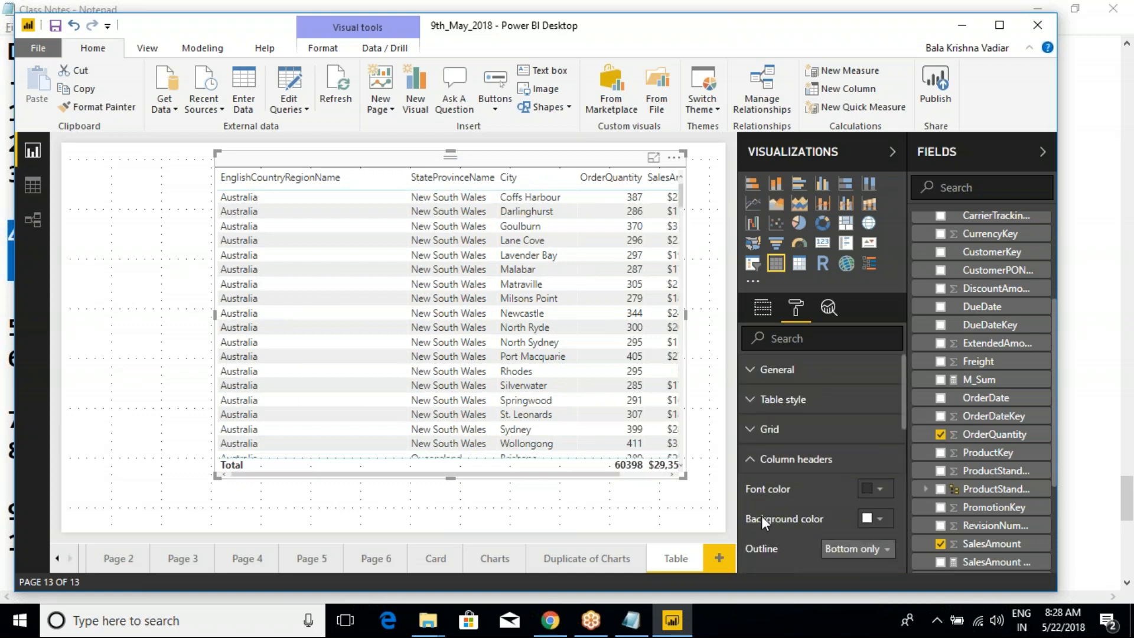
left_click(750, 460)
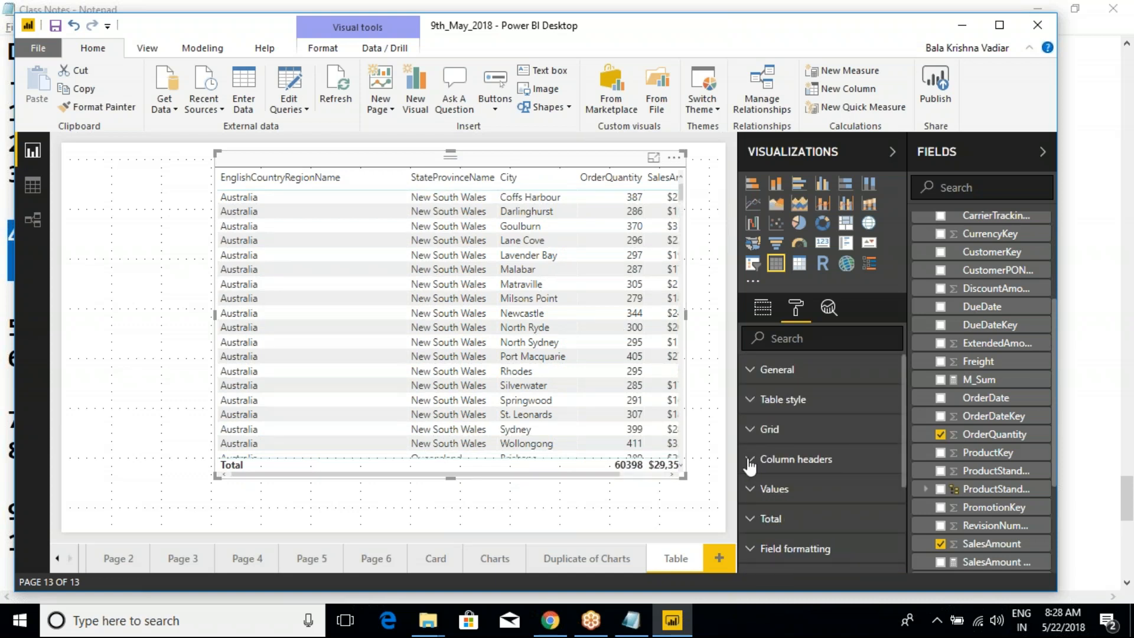
- Apply the Bold header table style to the table visual
scroll(803, 451, "down", 2)
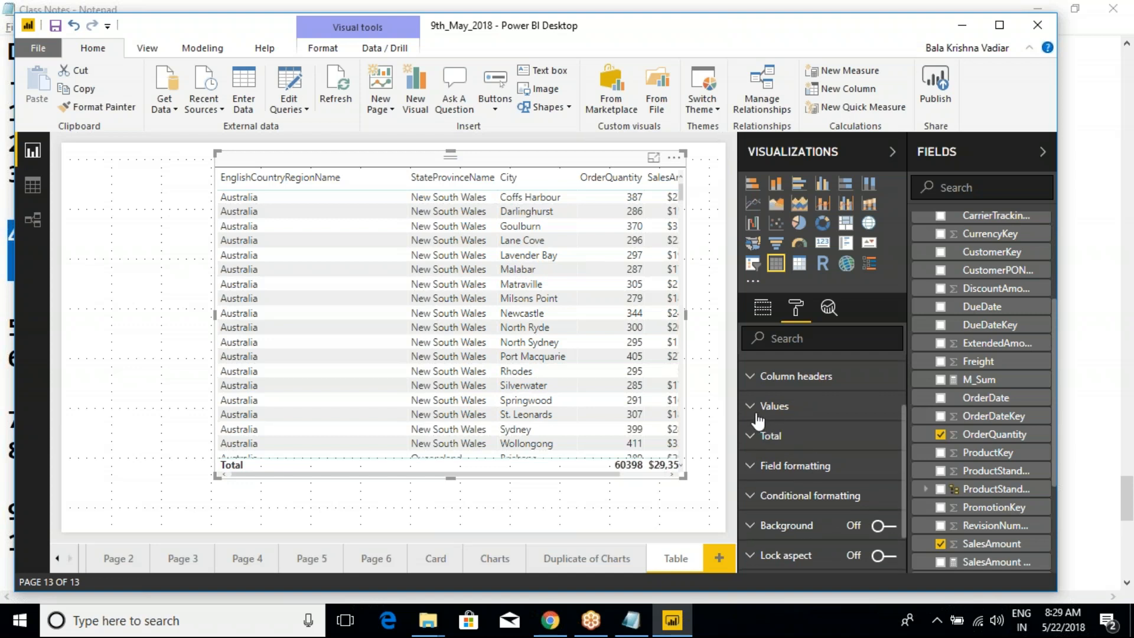
scroll(759, 418, "up", 3)
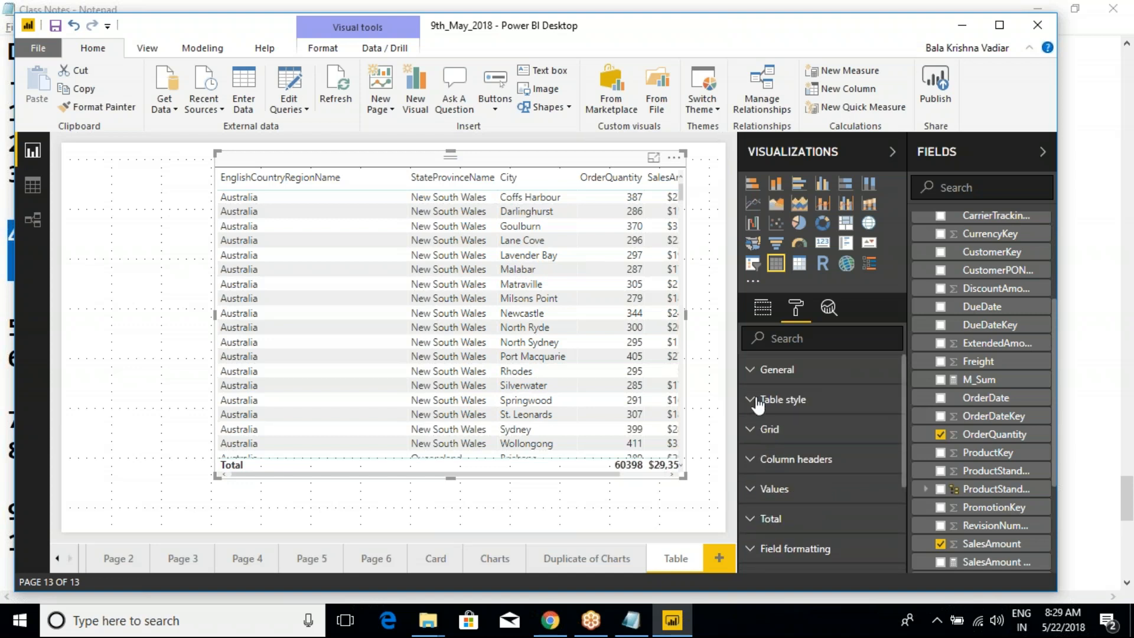
left_click(758, 400)
left_click(862, 430)
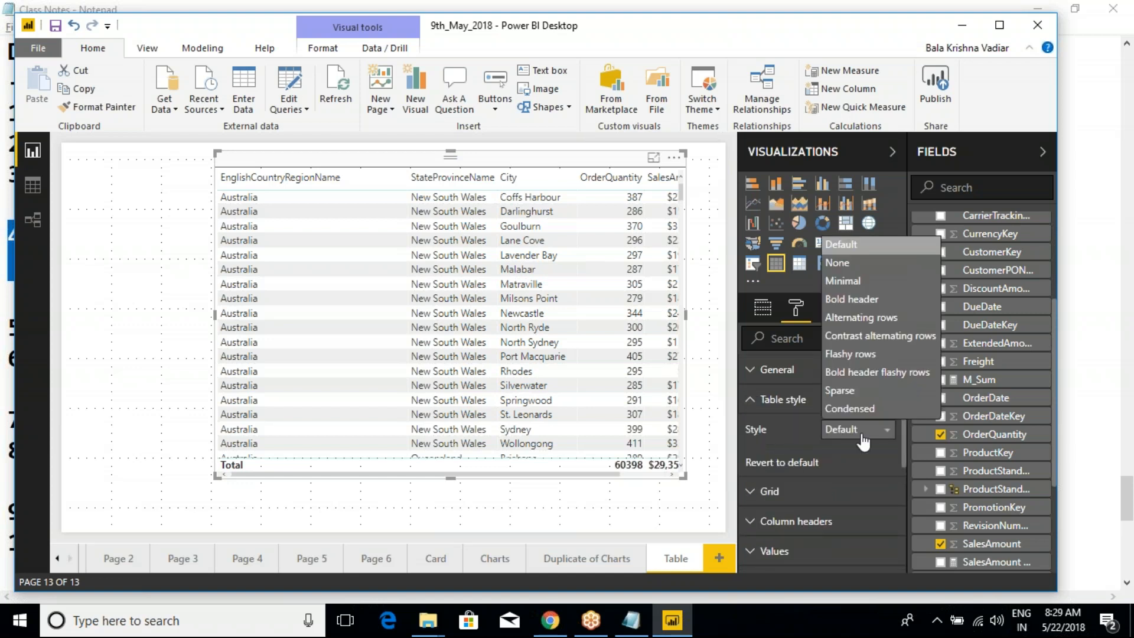
left_click(856, 300)
left_click(750, 402)
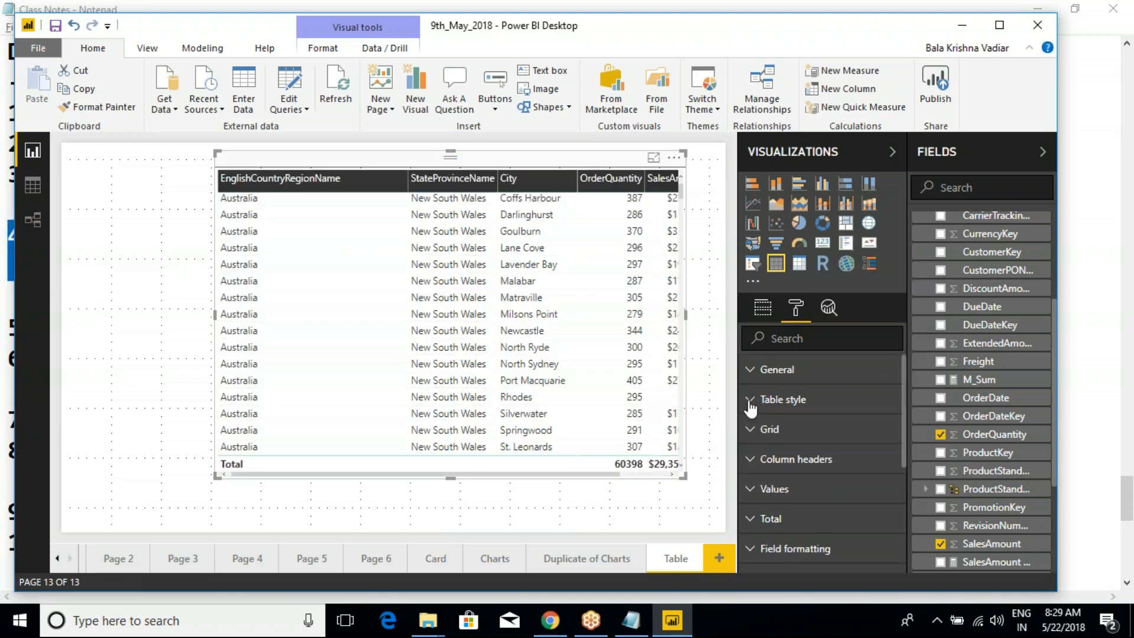
- Set the table values' font color to a custom red and their background color to white
left_click(751, 495)
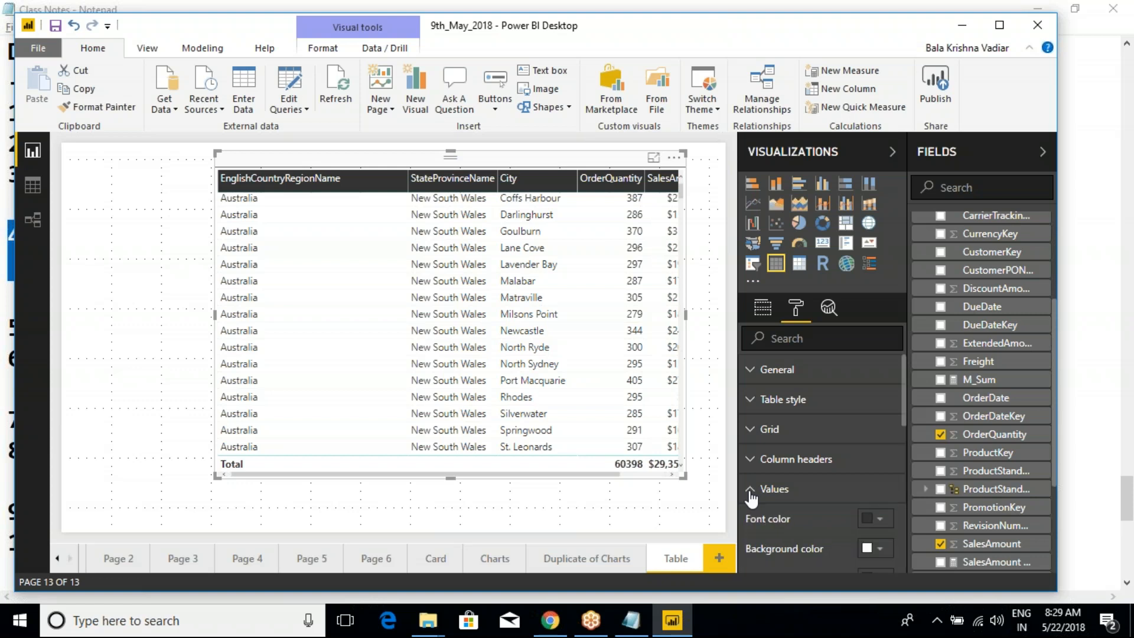
scroll(789, 494, "down", 3)
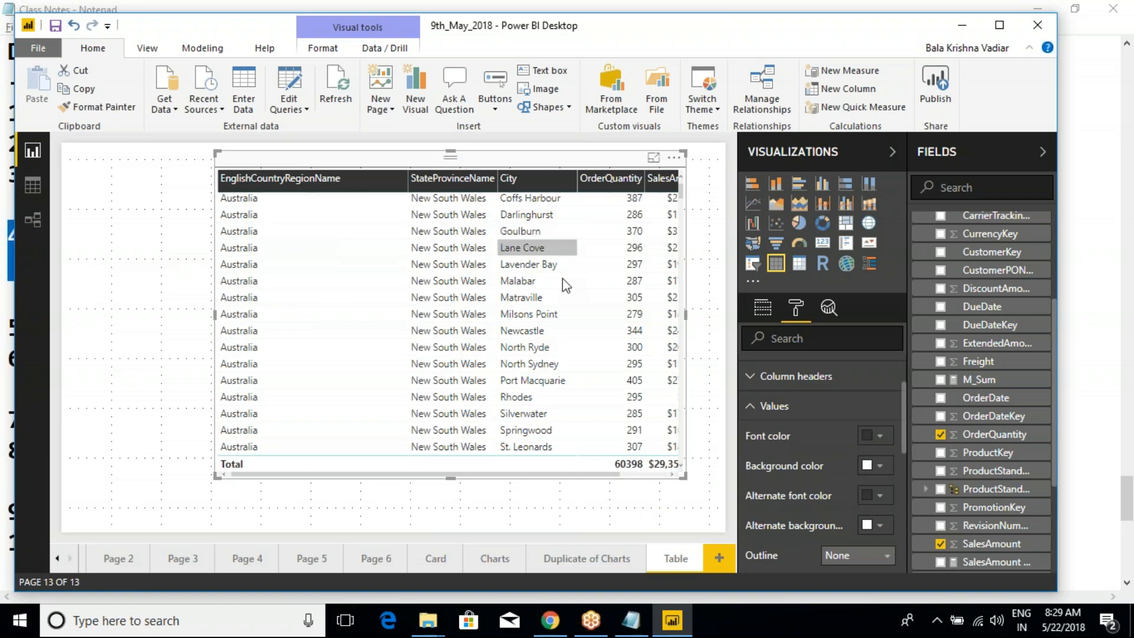
left_click(872, 438)
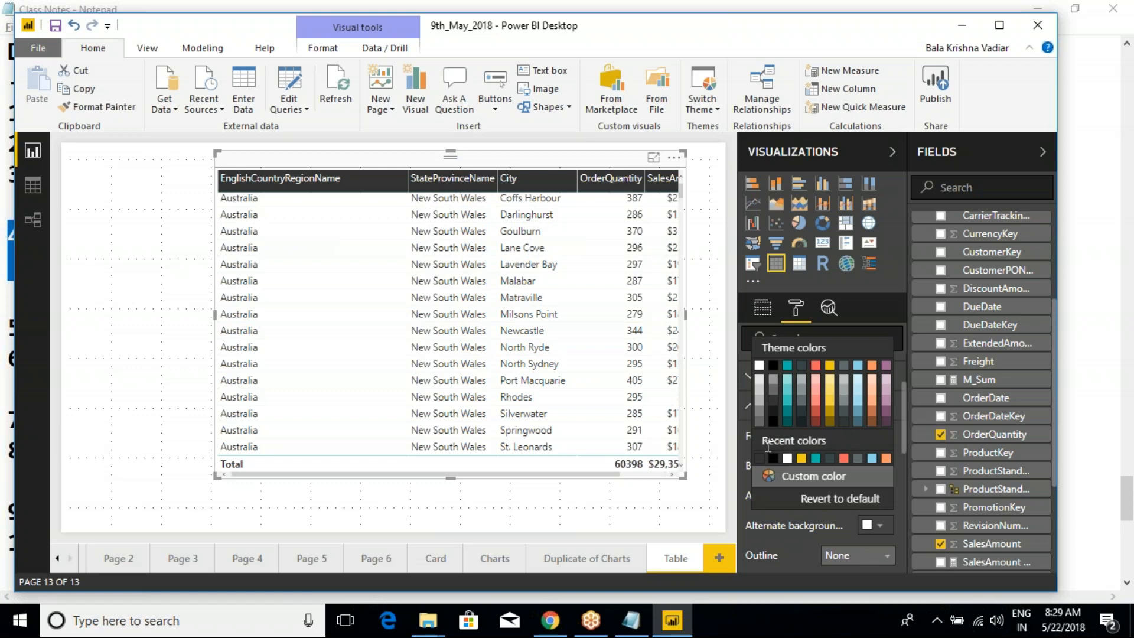
left_click(837, 481)
left_click(770, 421)
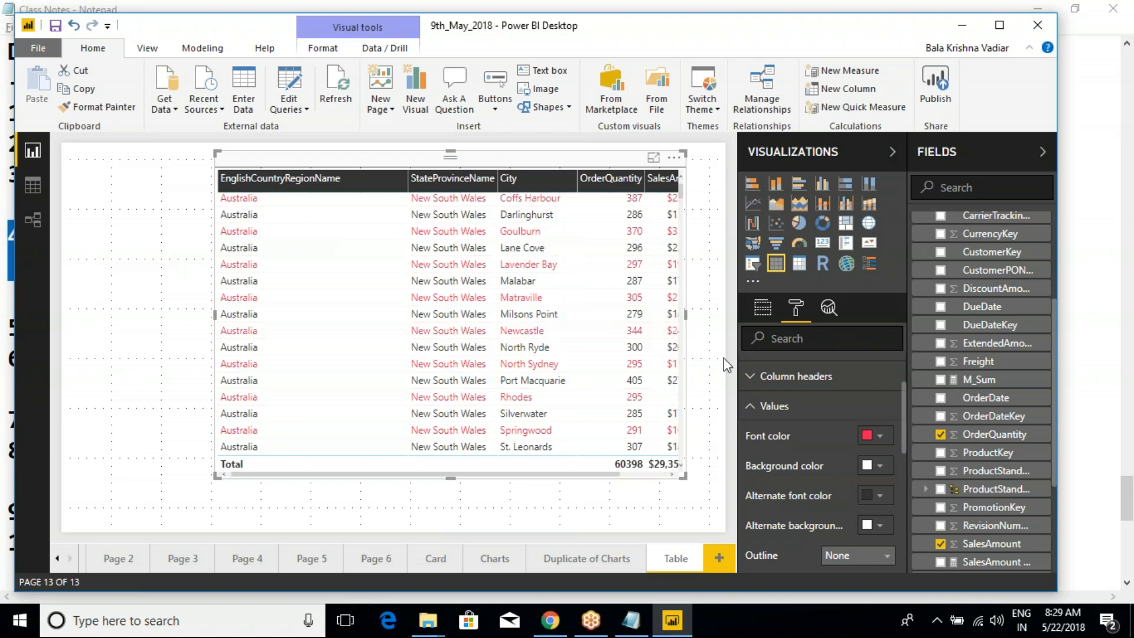
left_click(880, 465)
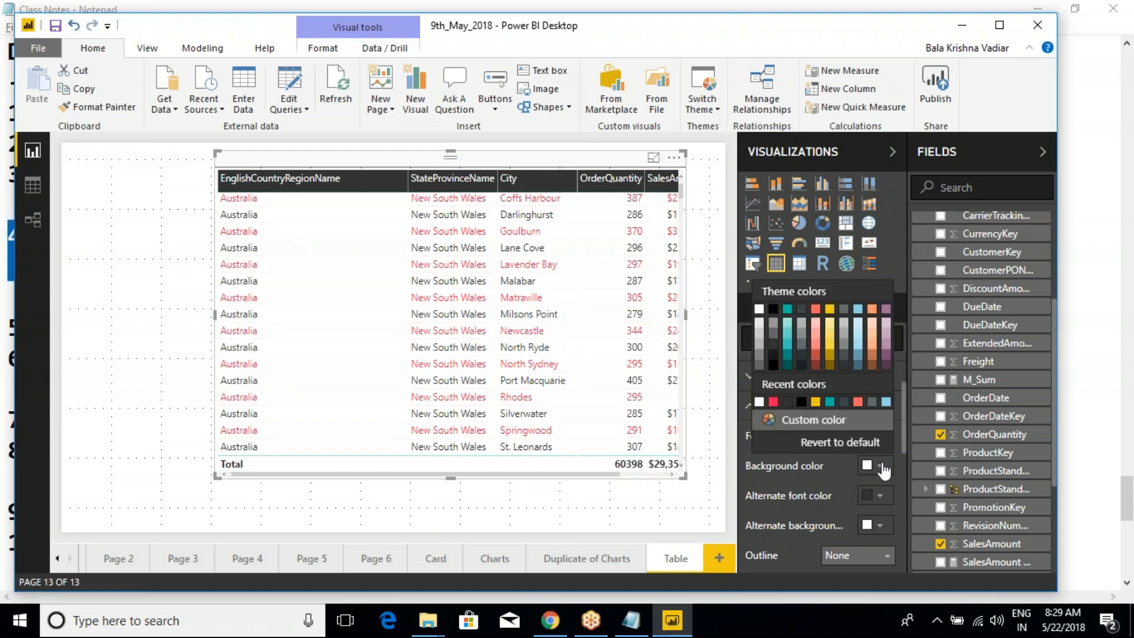
left_click(760, 319)
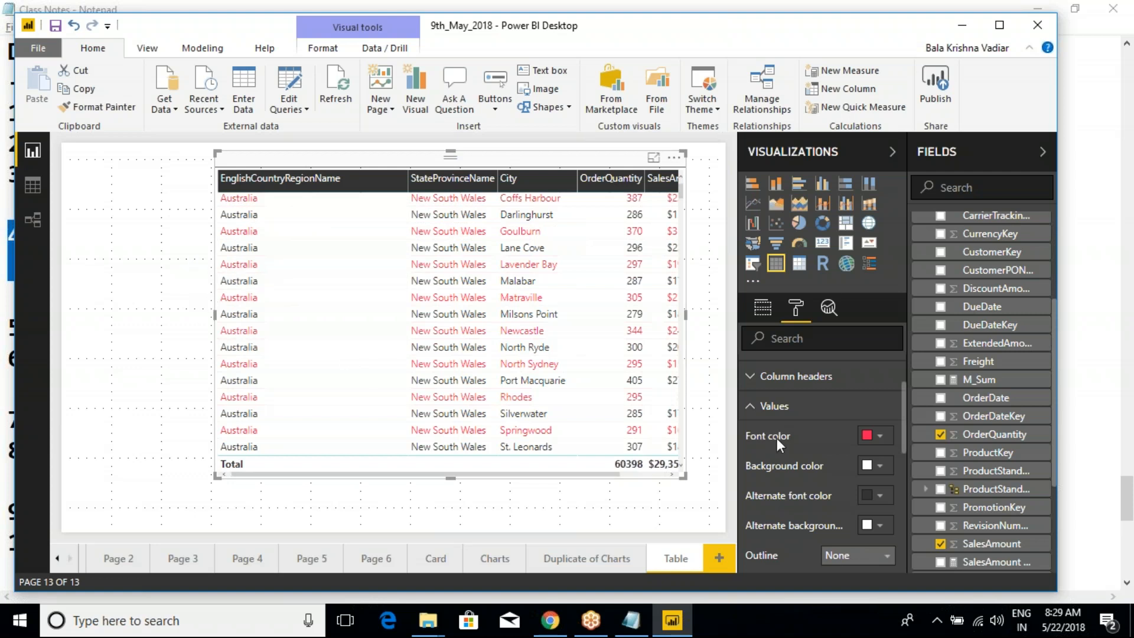
- Set the table values' alternate font color to yellow and alternate background color to black
left_click(880, 496)
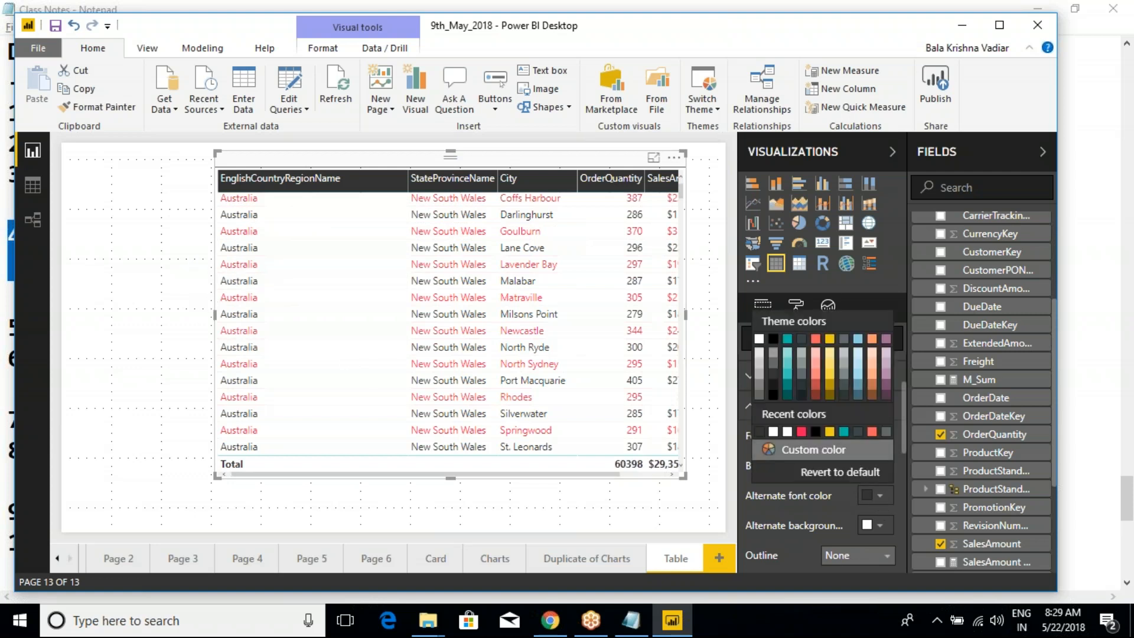
left_click(828, 340)
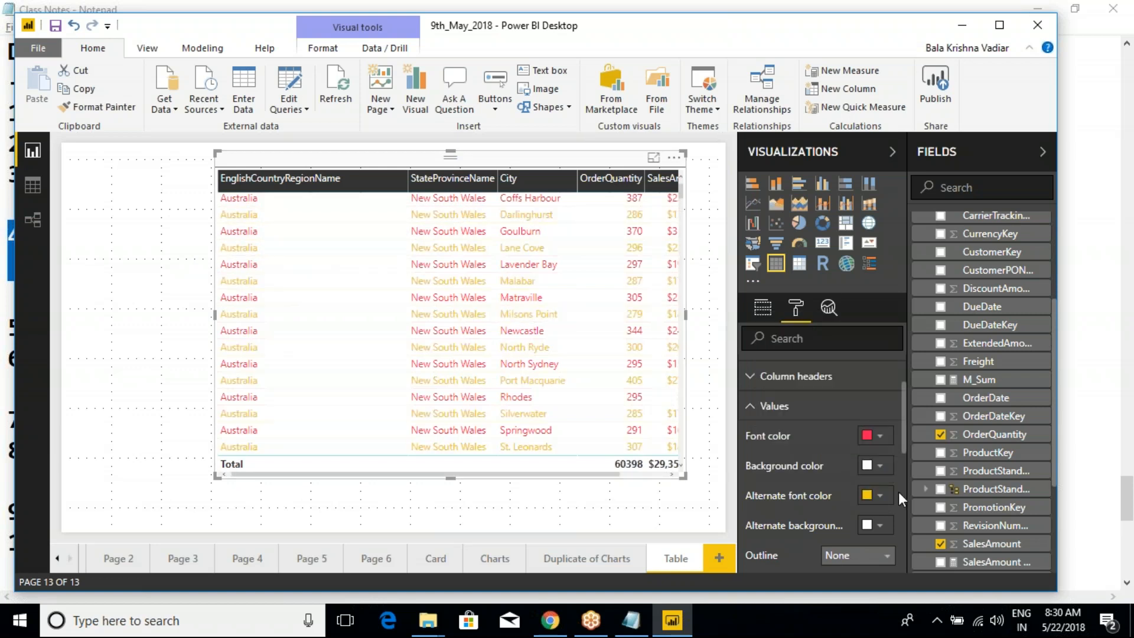
left_click(879, 525)
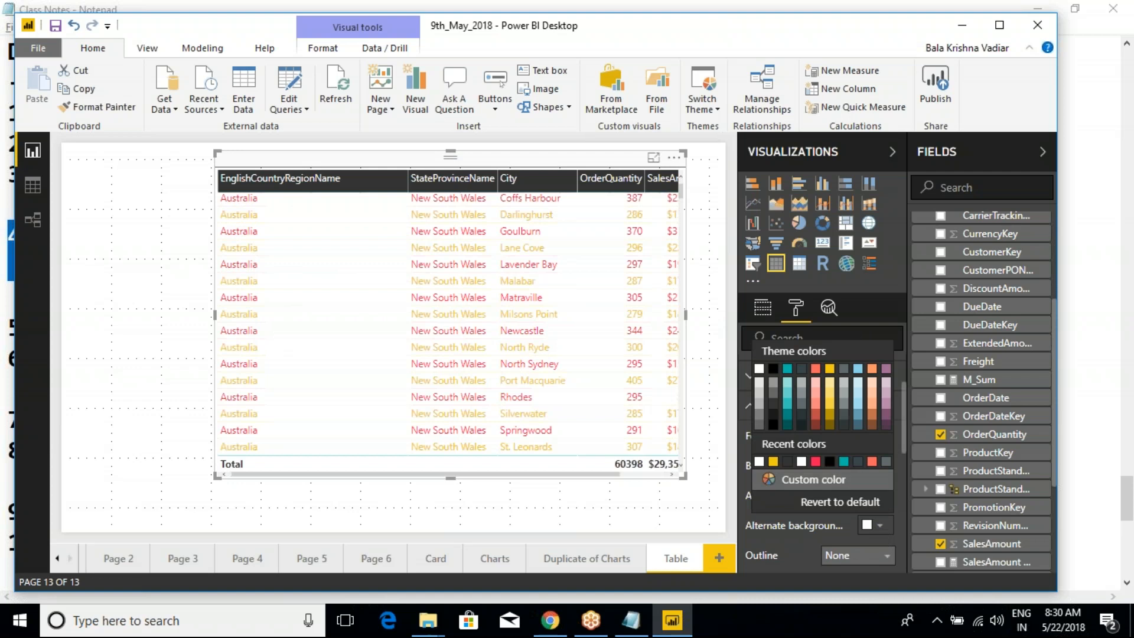
left_click(777, 375)
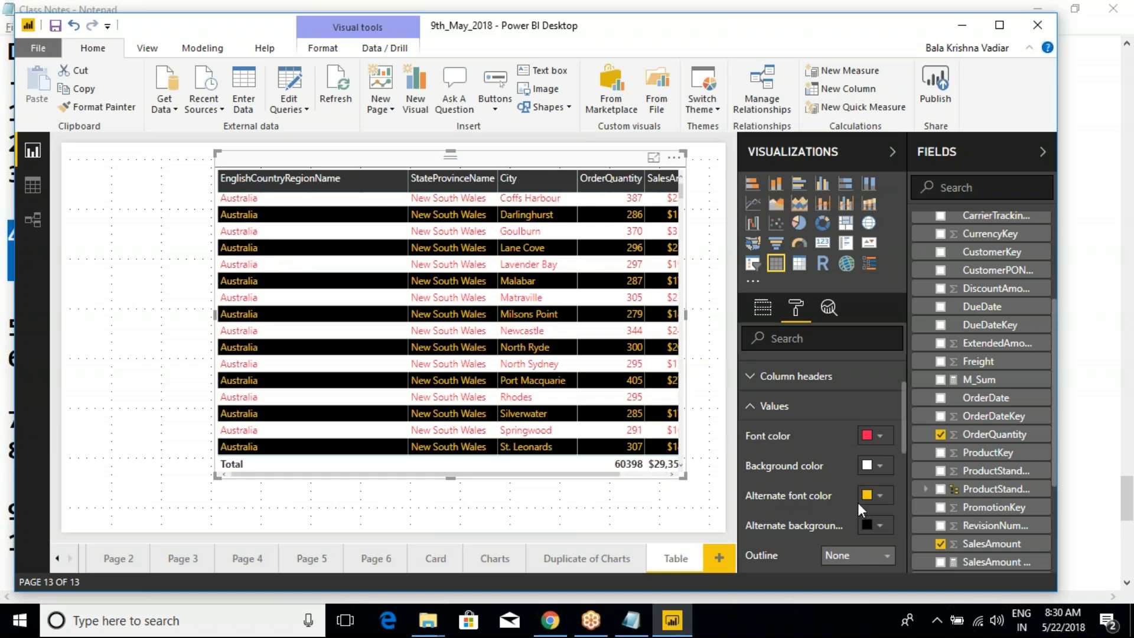
- Set the table values' alternate background color to white and view the outline choices for the values
left_click(883, 532)
left_click(759, 374)
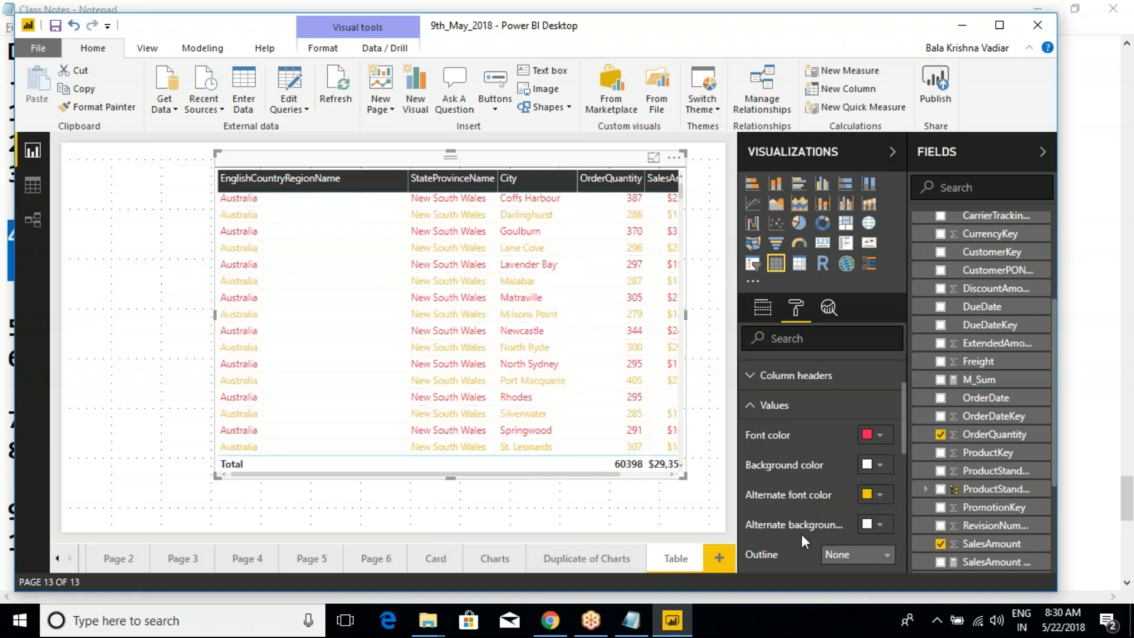
scroll(802, 534, "down", 2)
left_click(839, 476)
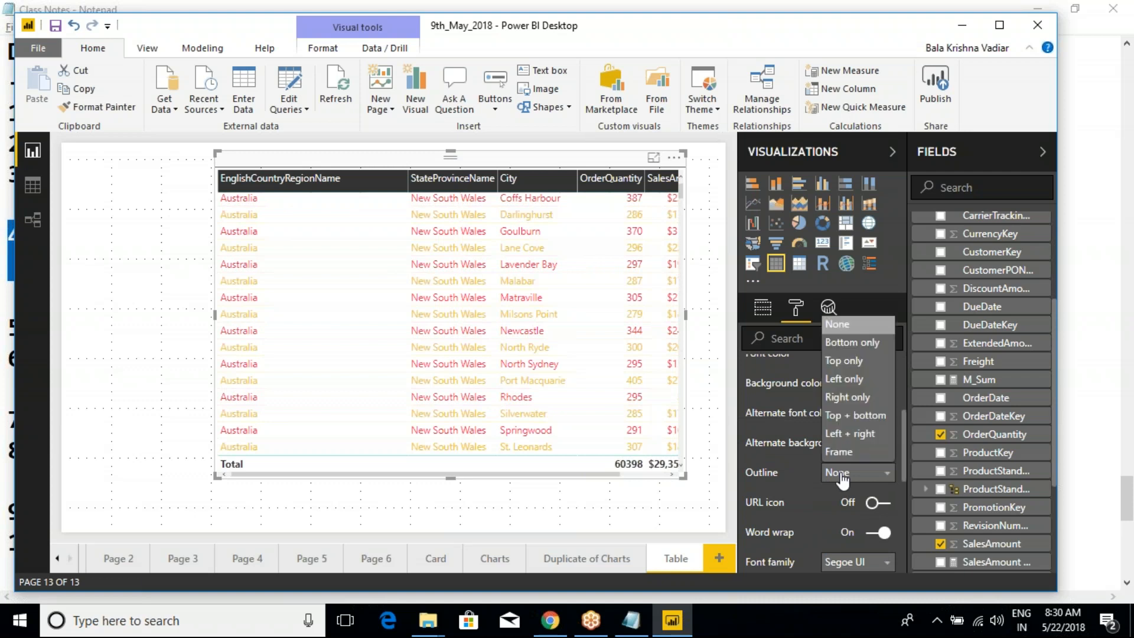
left_click(853, 474)
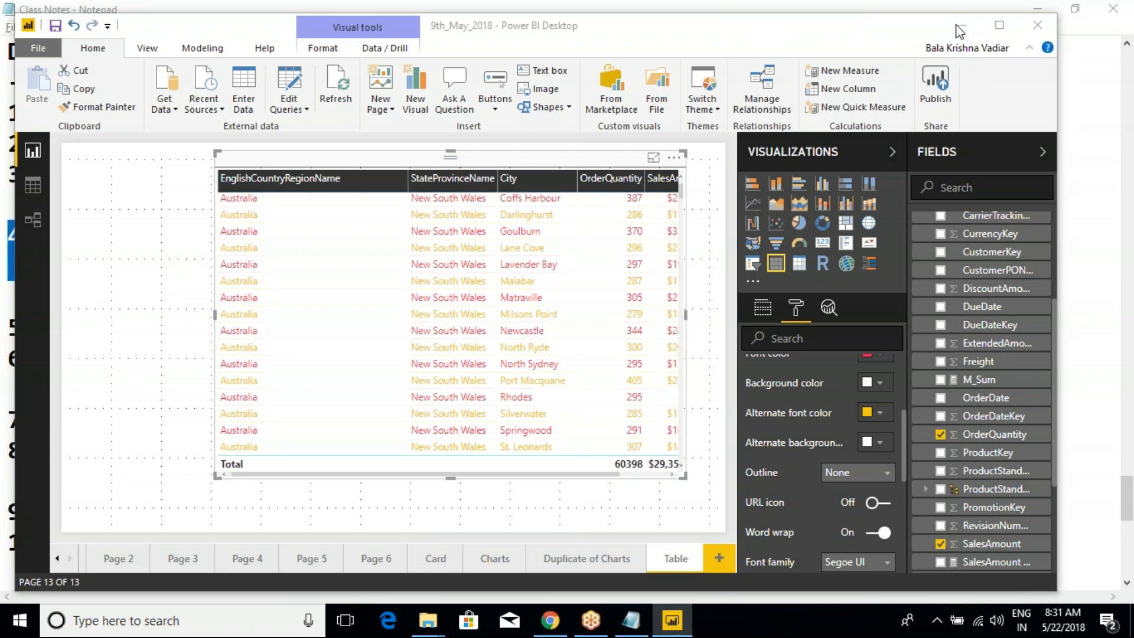
left_click(698, 375)
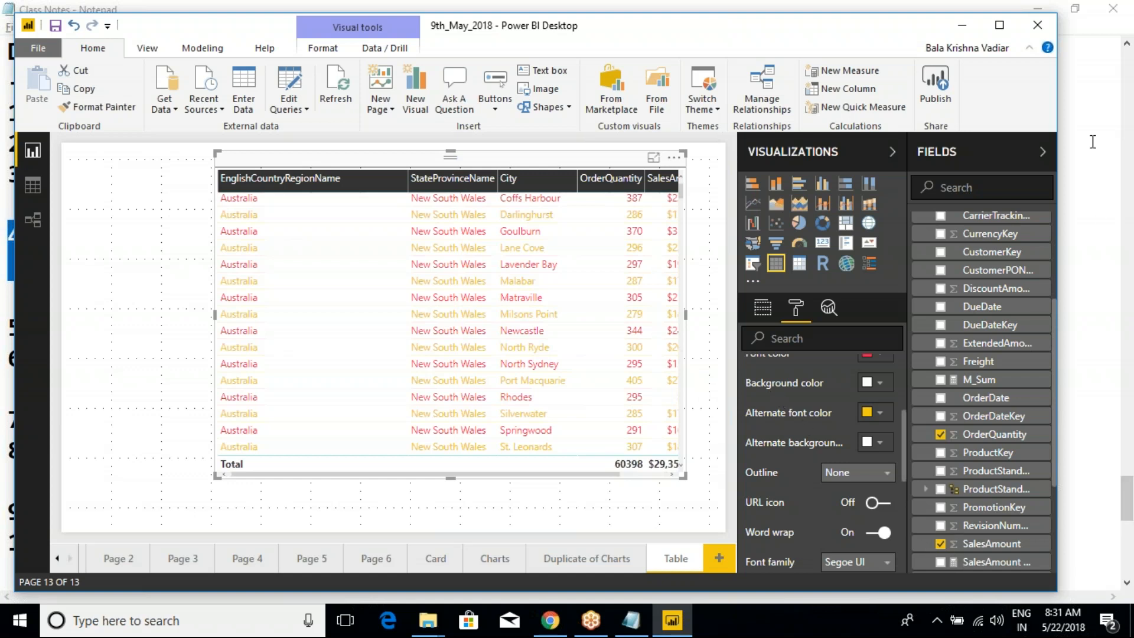
left_click(1048, 24)
left_click(550, 266)
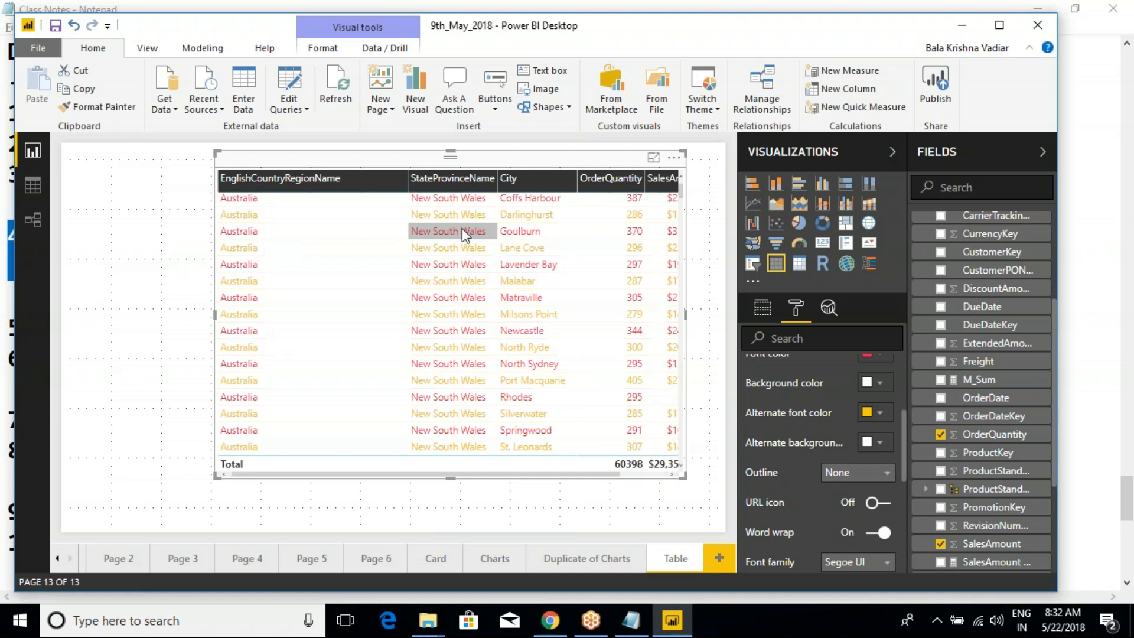
- Revert the table's Values settings to default and collapse that section
scroll(814, 437, "down", 1)
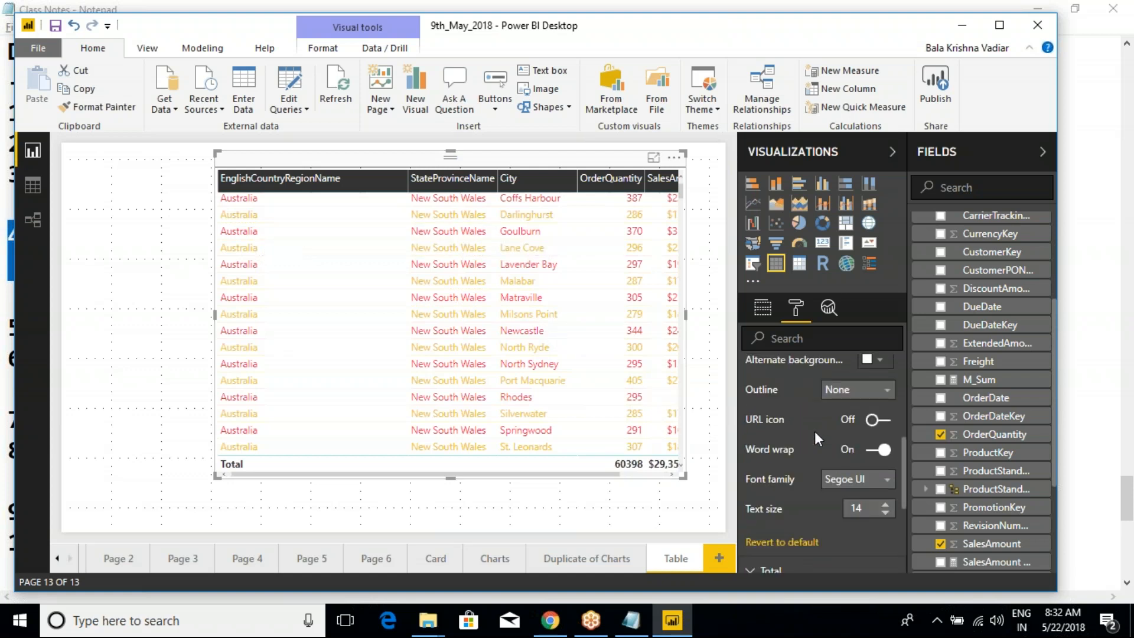
left_click(788, 540)
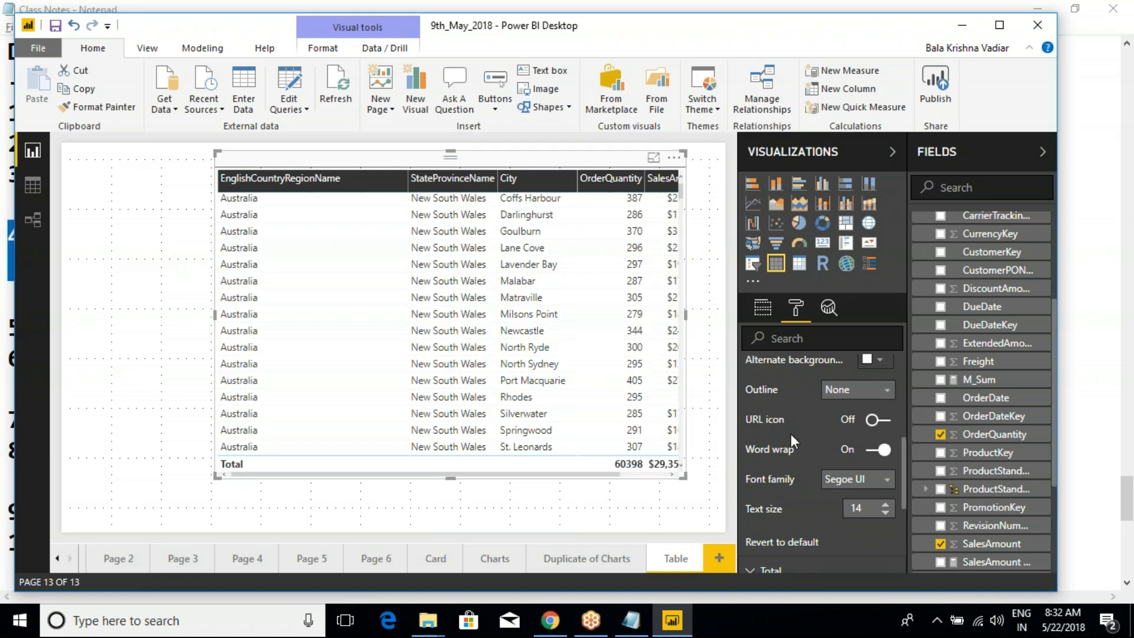
scroll(790, 435, "up", 2)
scroll(790, 435, "up", 2)
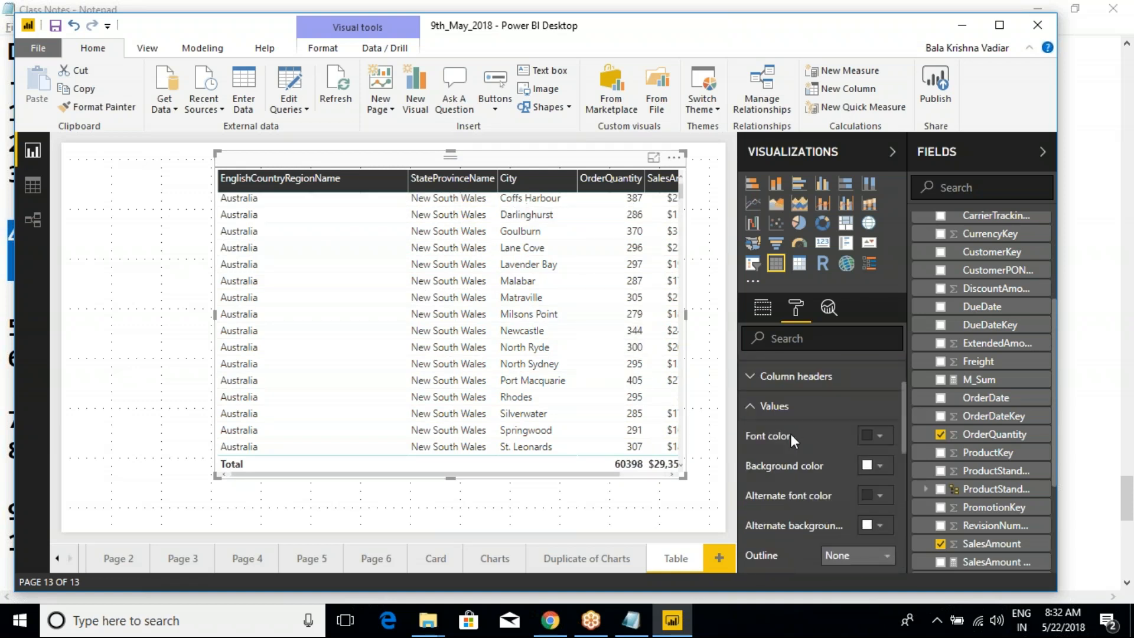
left_click(751, 408)
scroll(753, 413, "up", 3)
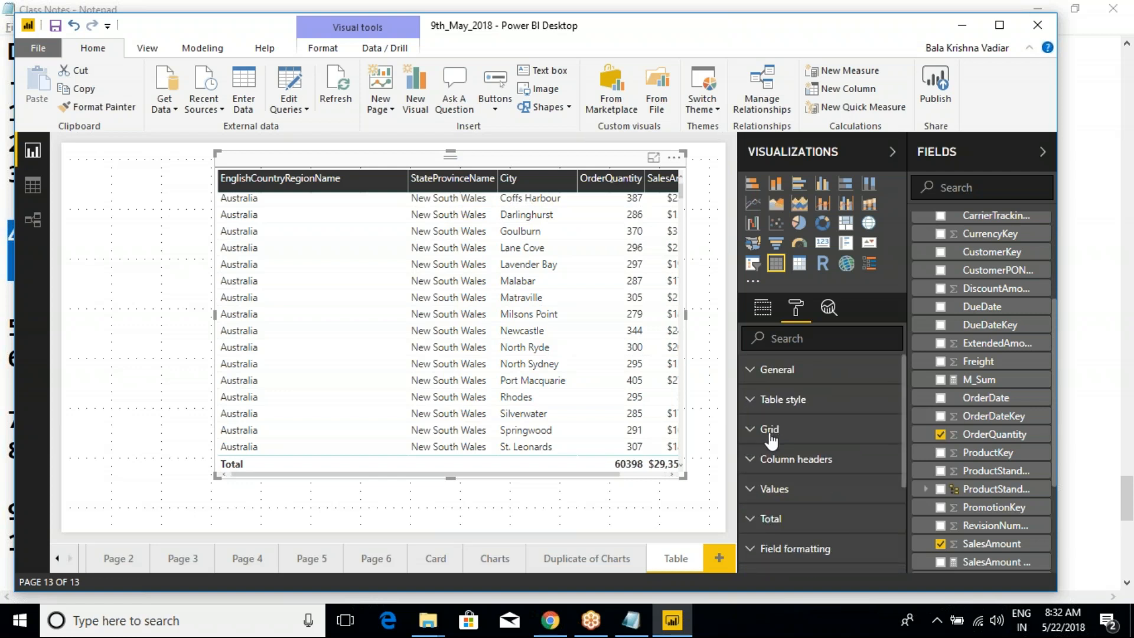
- Try the Default table style and the None style on the table visual
left_click(871, 437)
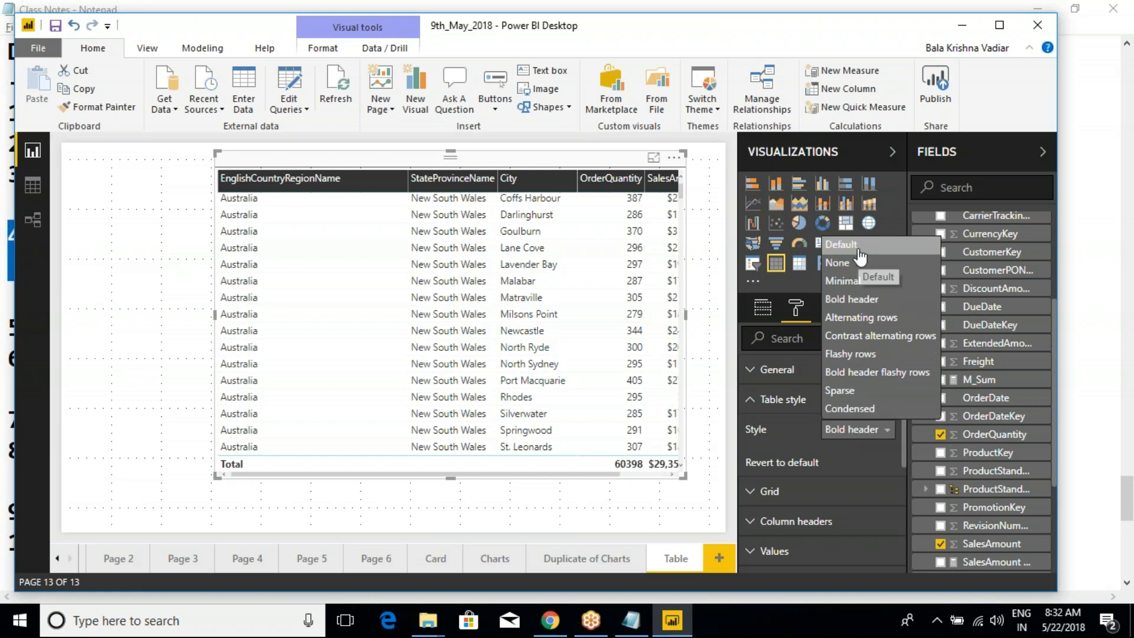
left_click(841, 244)
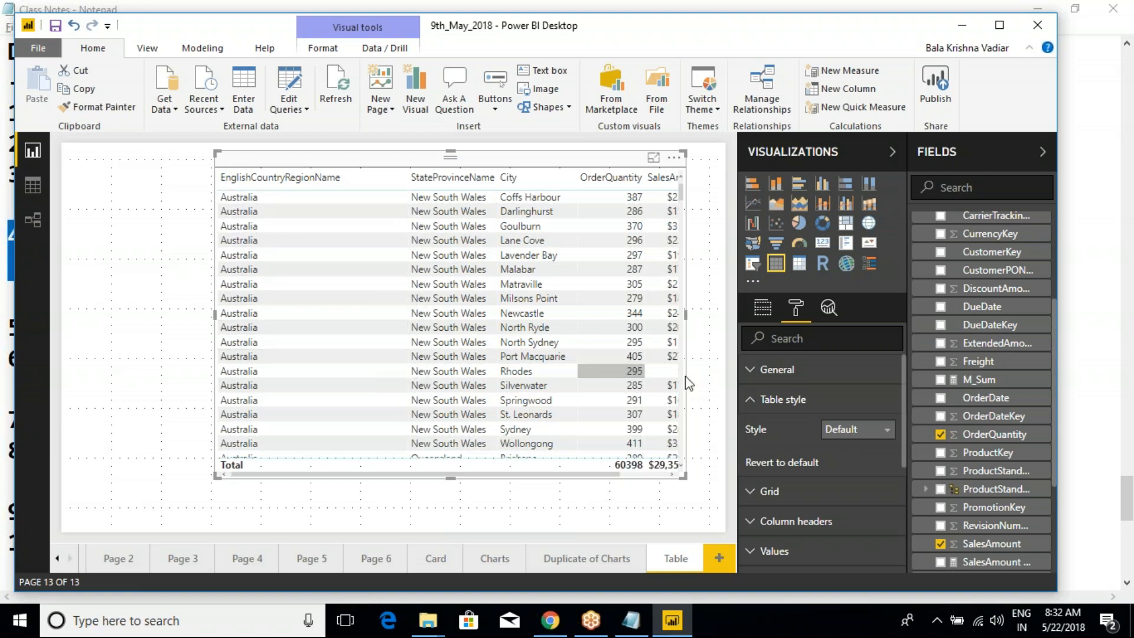
left_click(847, 437)
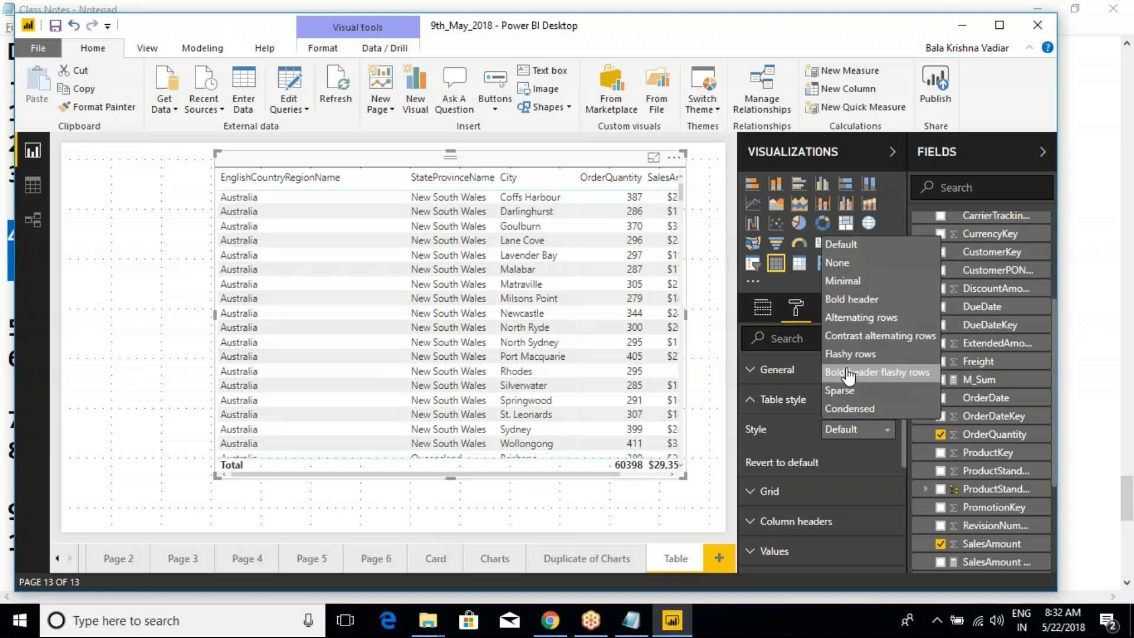
left_click(843, 267)
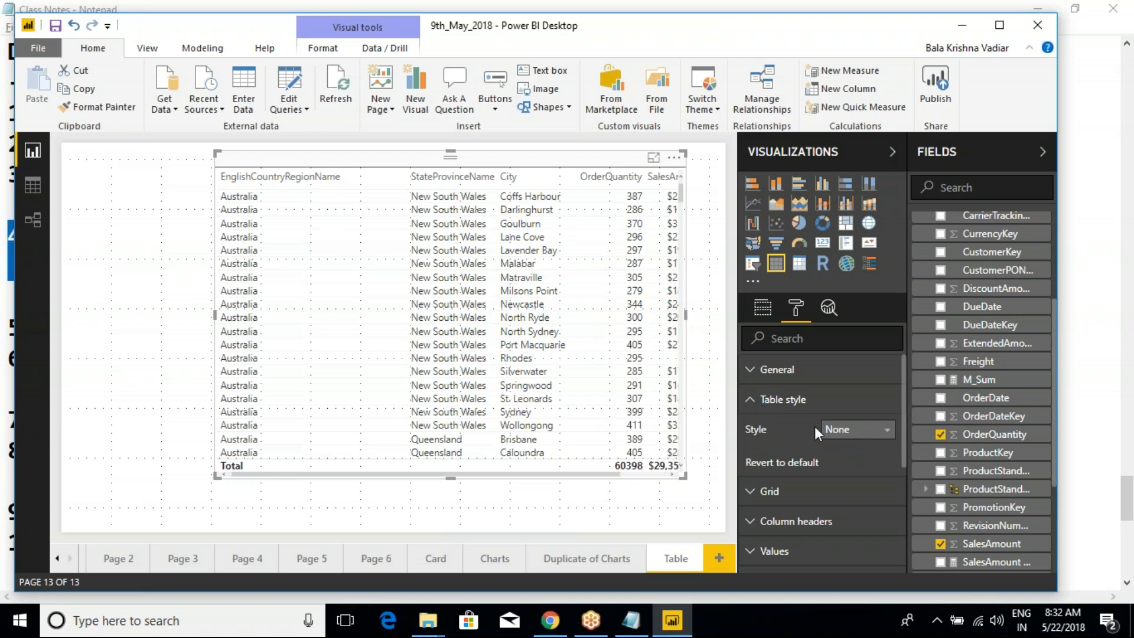
- Try the Alternating rows and Contrast alternating rows styles on the table visual
left_click(832, 429)
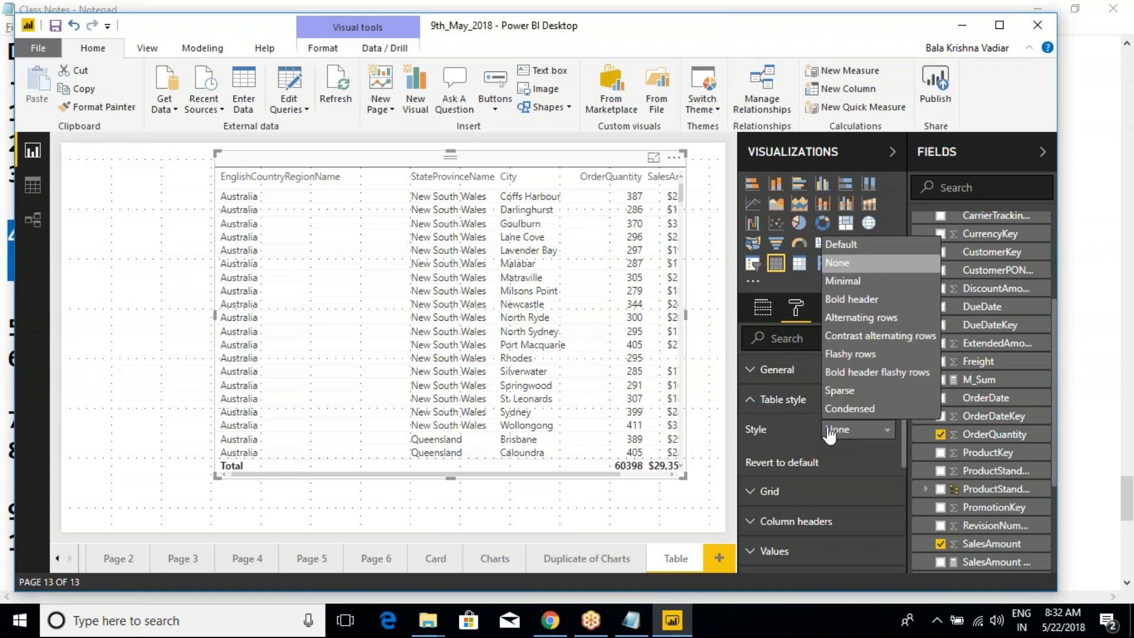
left_click(860, 318)
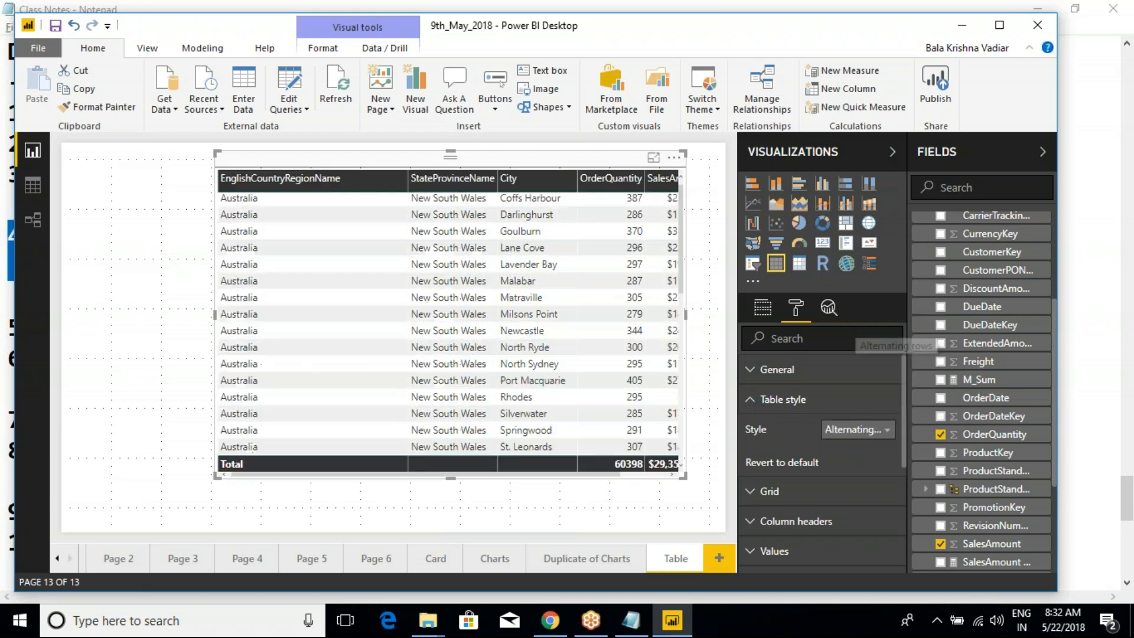
left_click(846, 431)
left_click(854, 338)
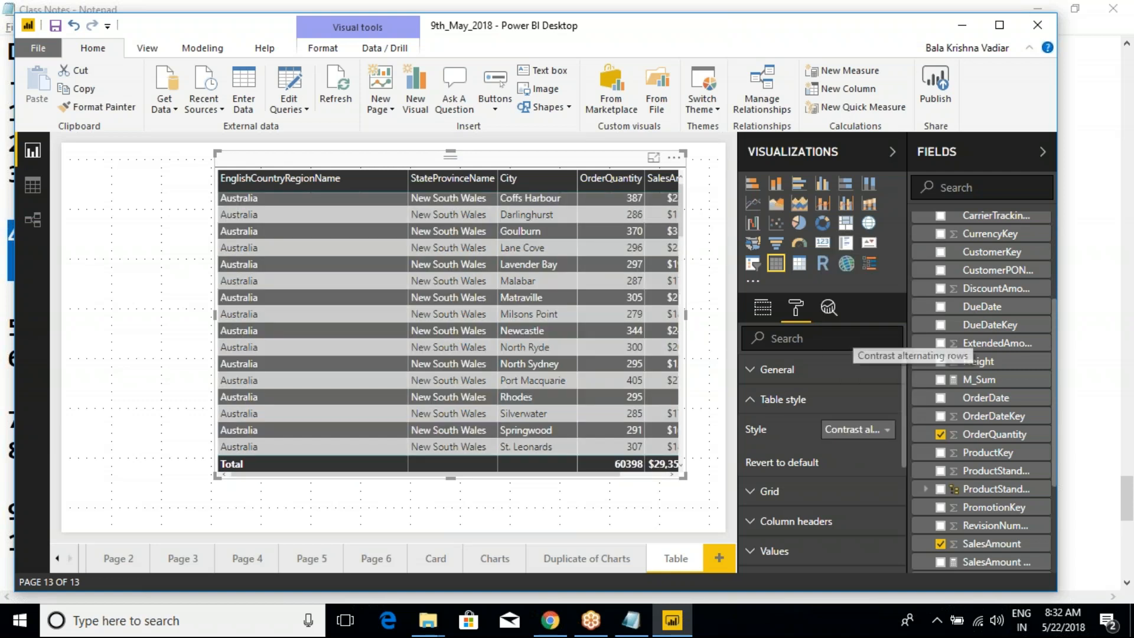
- Apply the None table style to the table visual and expand its Values formatting settings
left_click(839, 431)
left_click(845, 263)
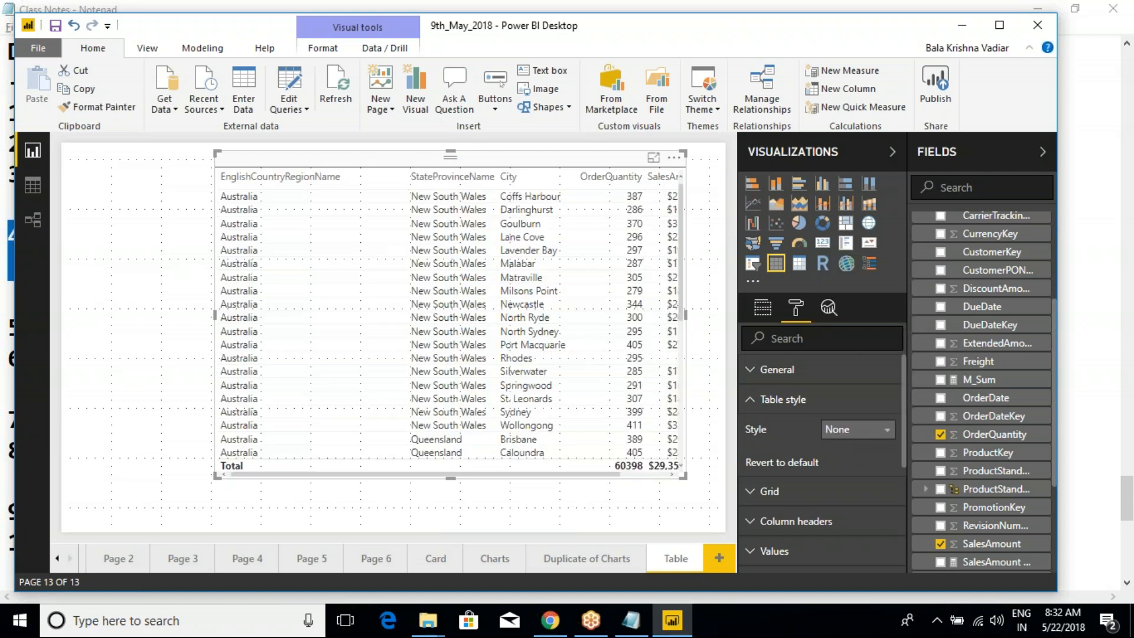
left_click(751, 400)
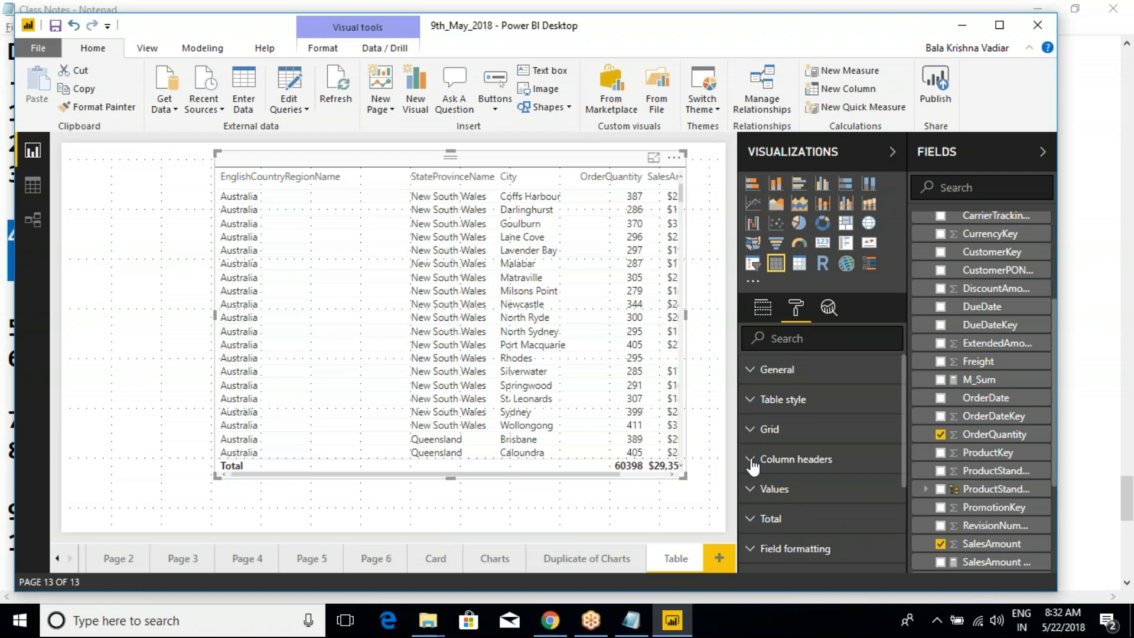
left_click(751, 489)
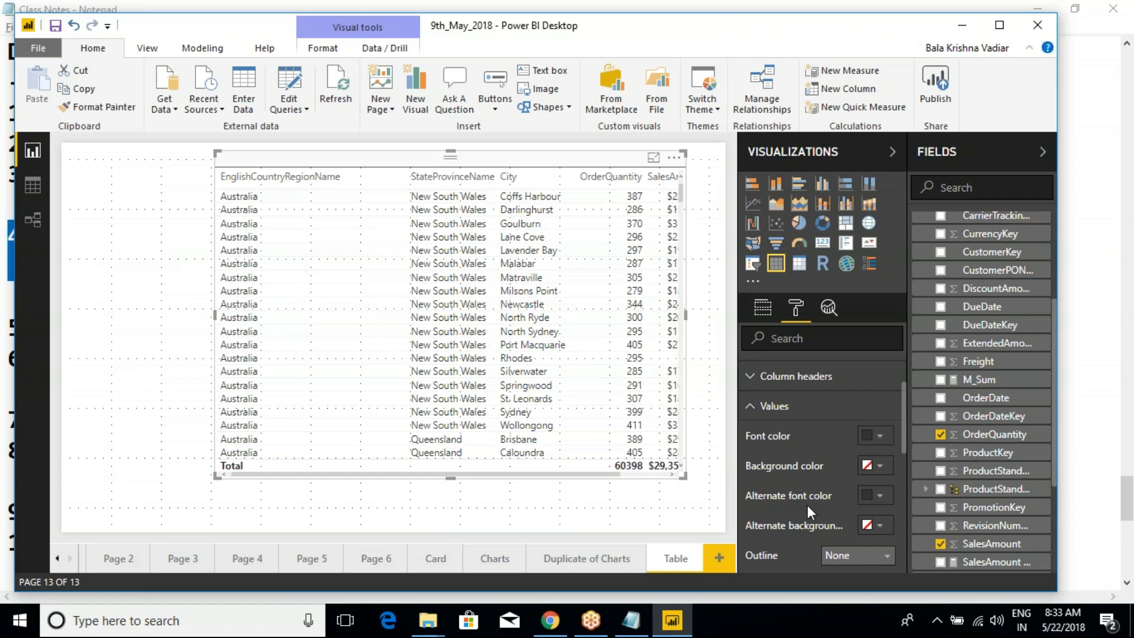
scroll(807, 505, "down", 2)
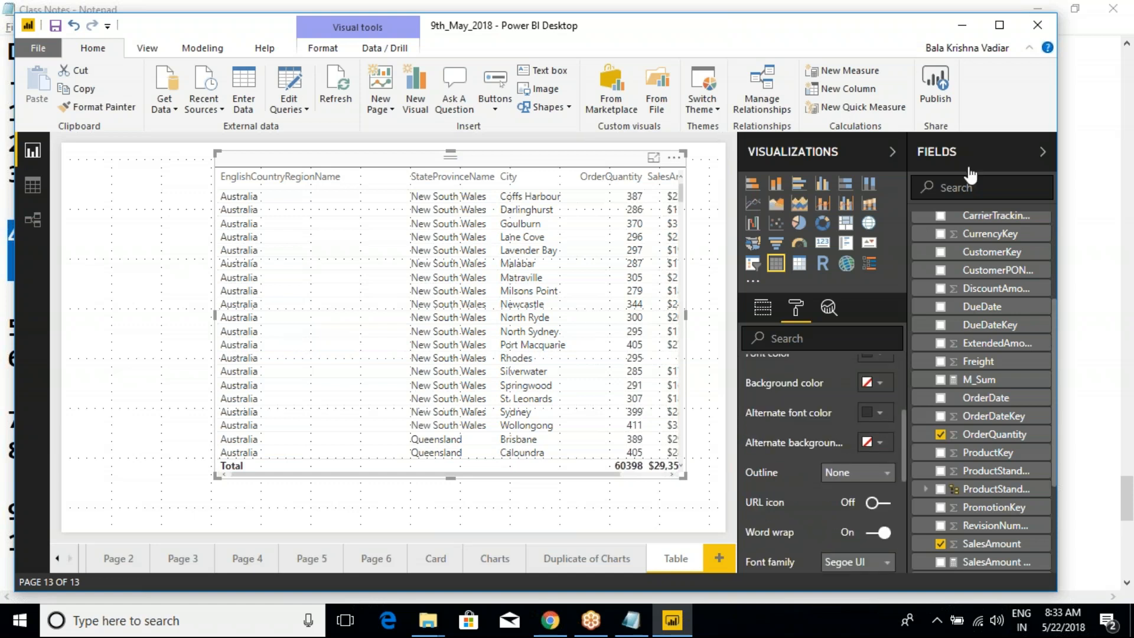
left_click(958, 24)
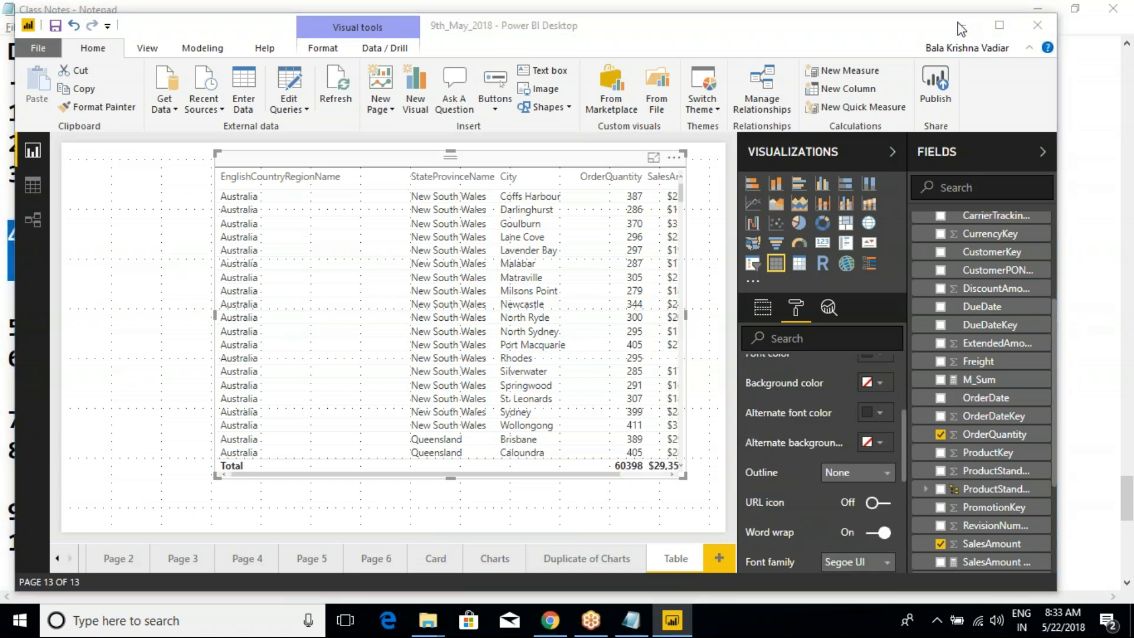
left_click(957, 23)
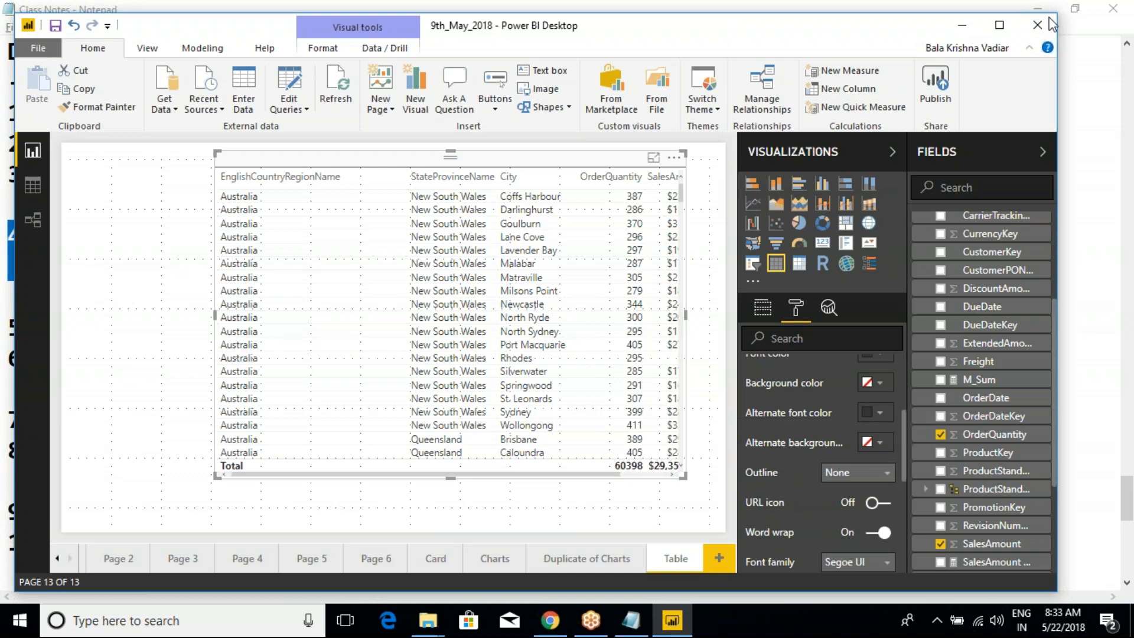
left_click(1050, 24)
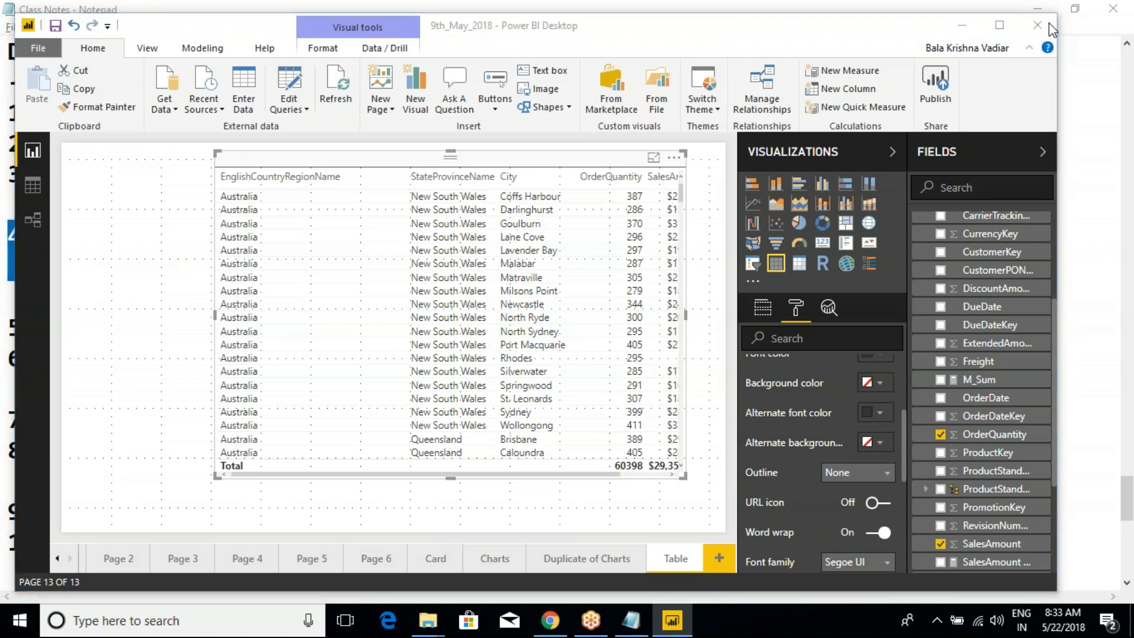
left_click(1049, 25)
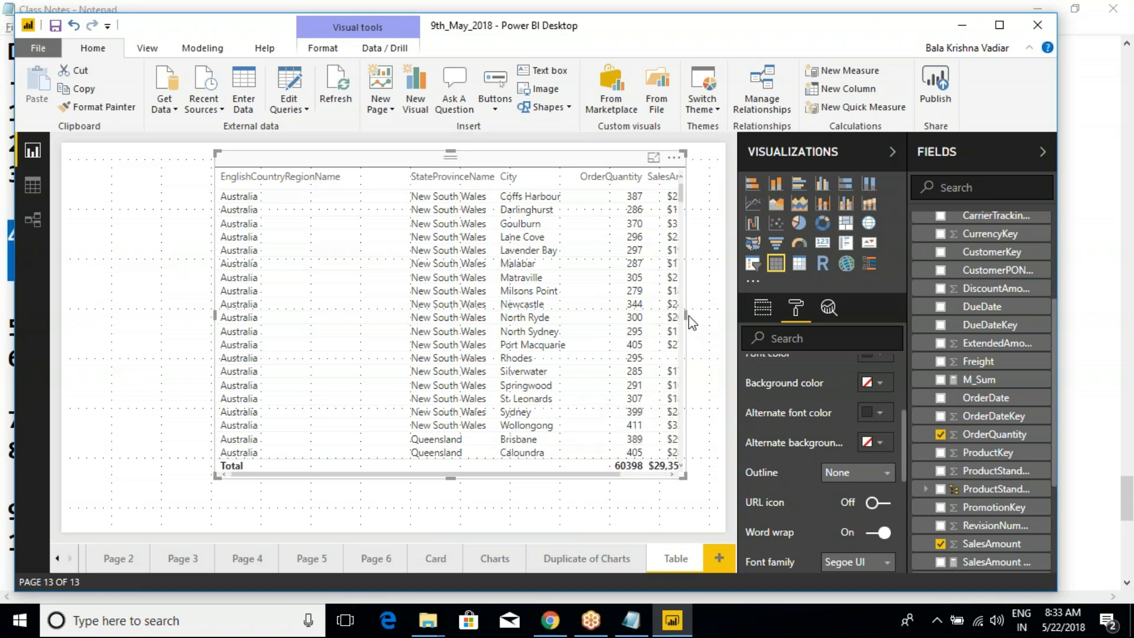
- Widen the table visual to show more of the SalesAmount column and reopen its formatting settings
left_click_drag(686, 314, 709, 316)
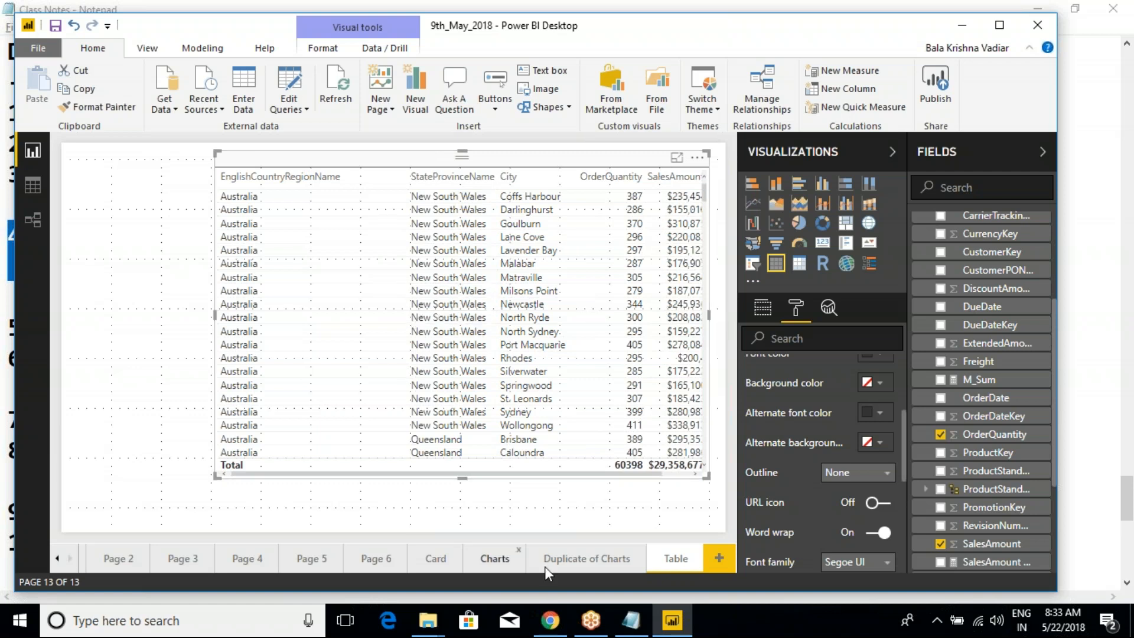
left_click_drag(642, 473, 604, 485)
left_click(507, 164)
left_click(797, 306)
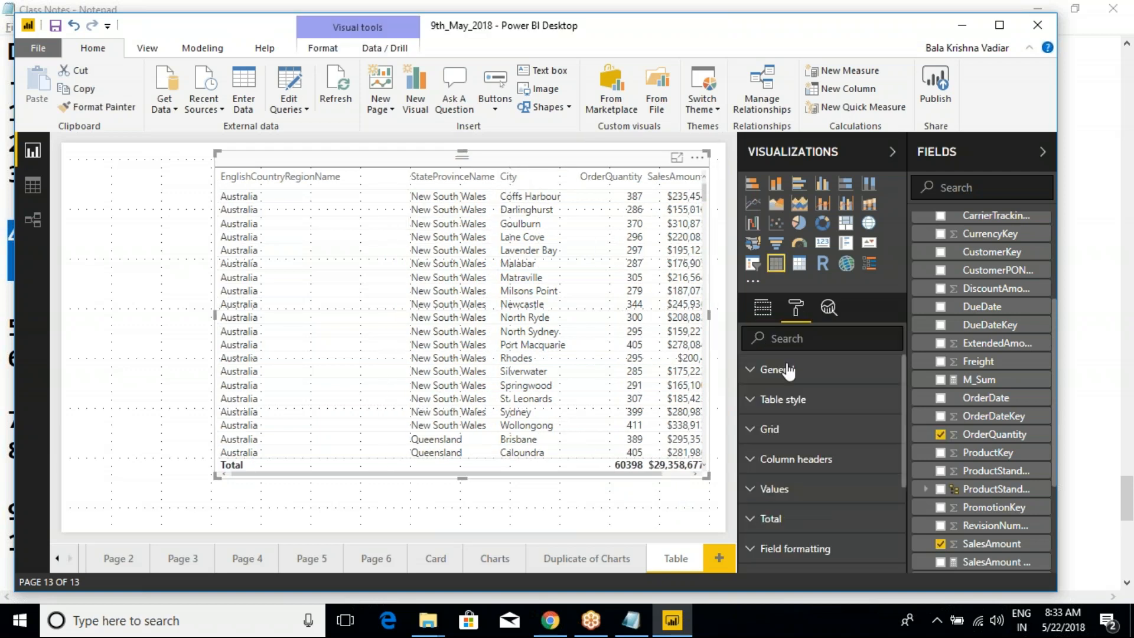
- Try the teal theme color for both the background and the alternate background of the table's values
scroll(825, 457, "down", 3)
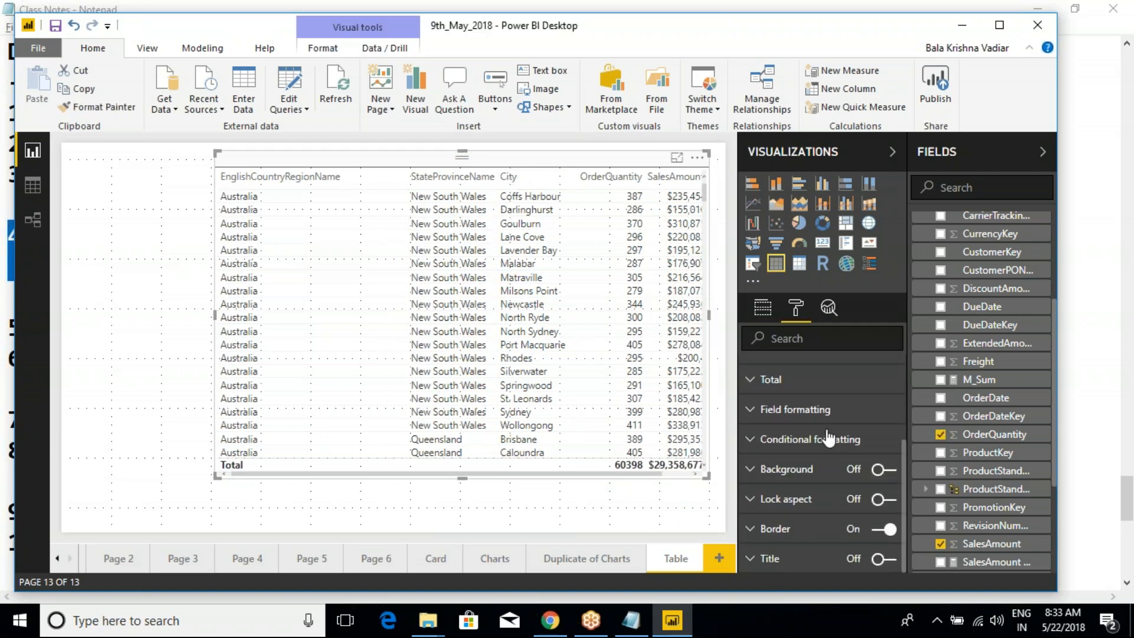
scroll(827, 440, "up", 2)
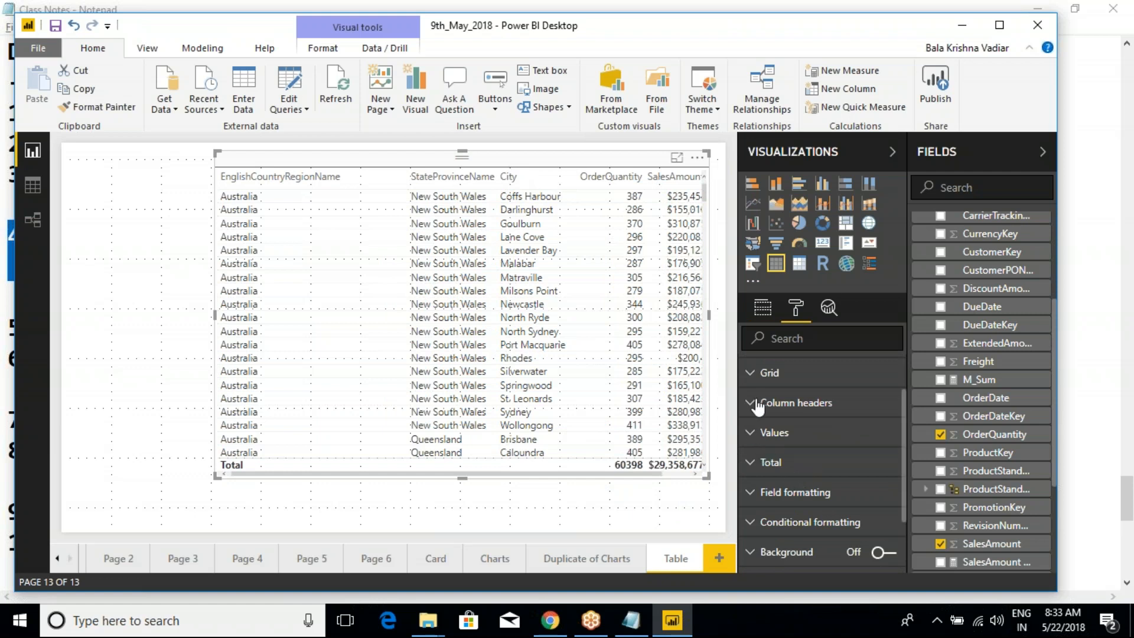
left_click(752, 434)
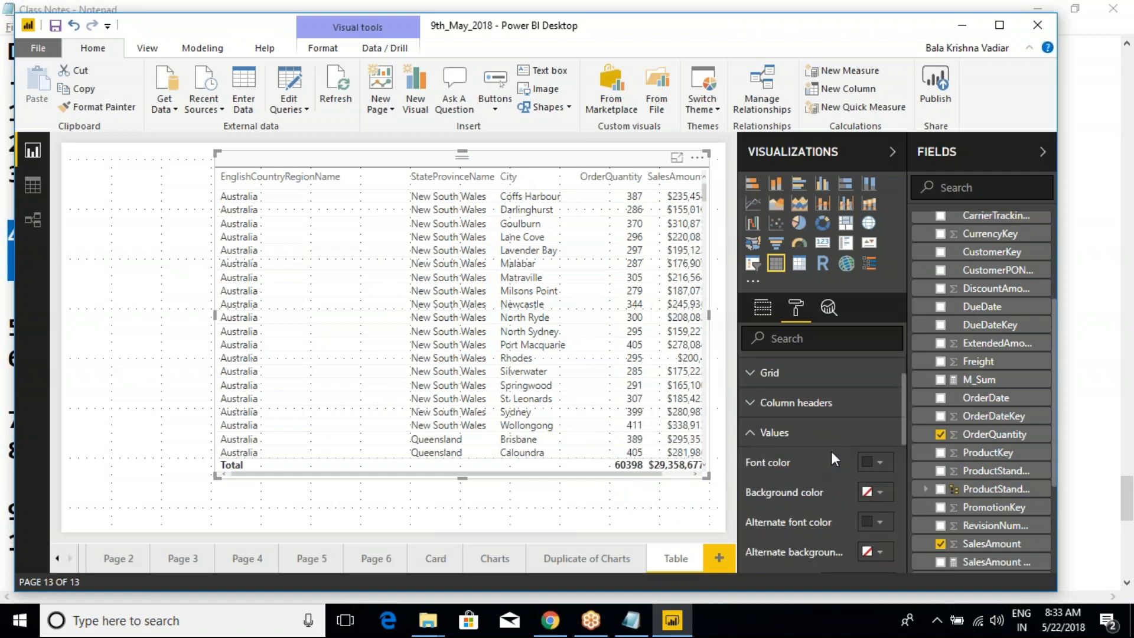
left_click(877, 493)
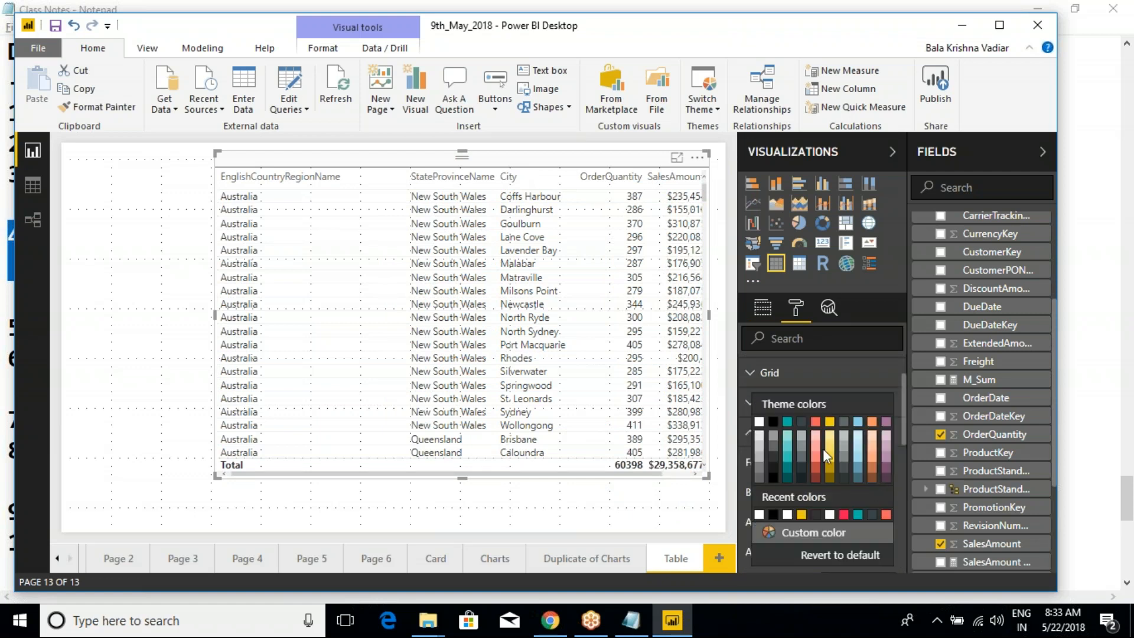
left_click(788, 423)
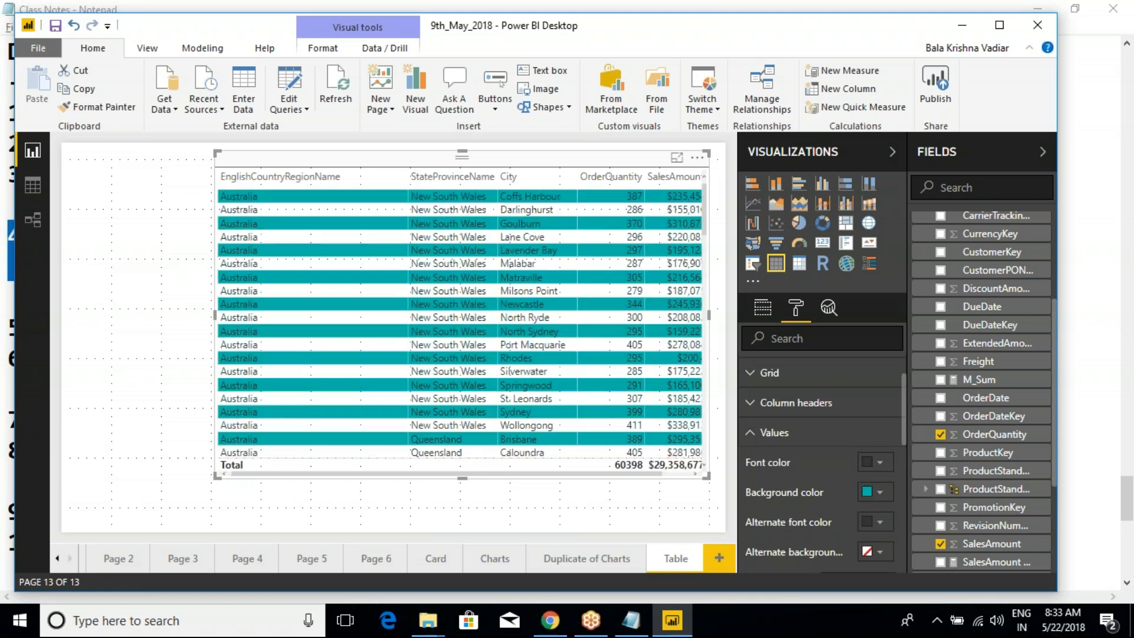
left_click(877, 552)
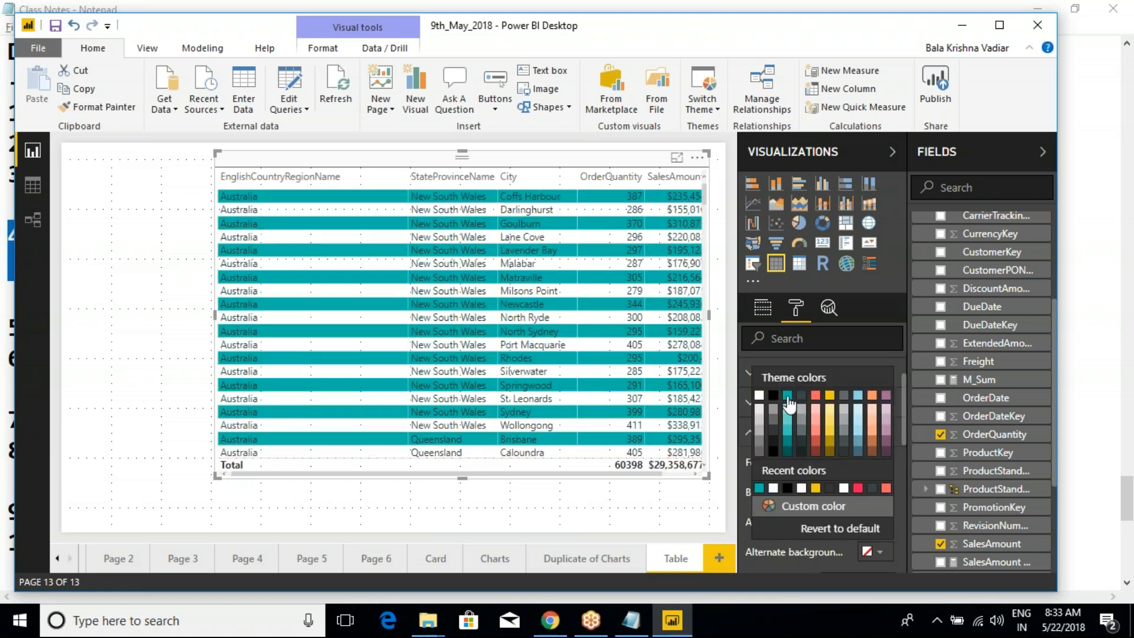
left_click(788, 397)
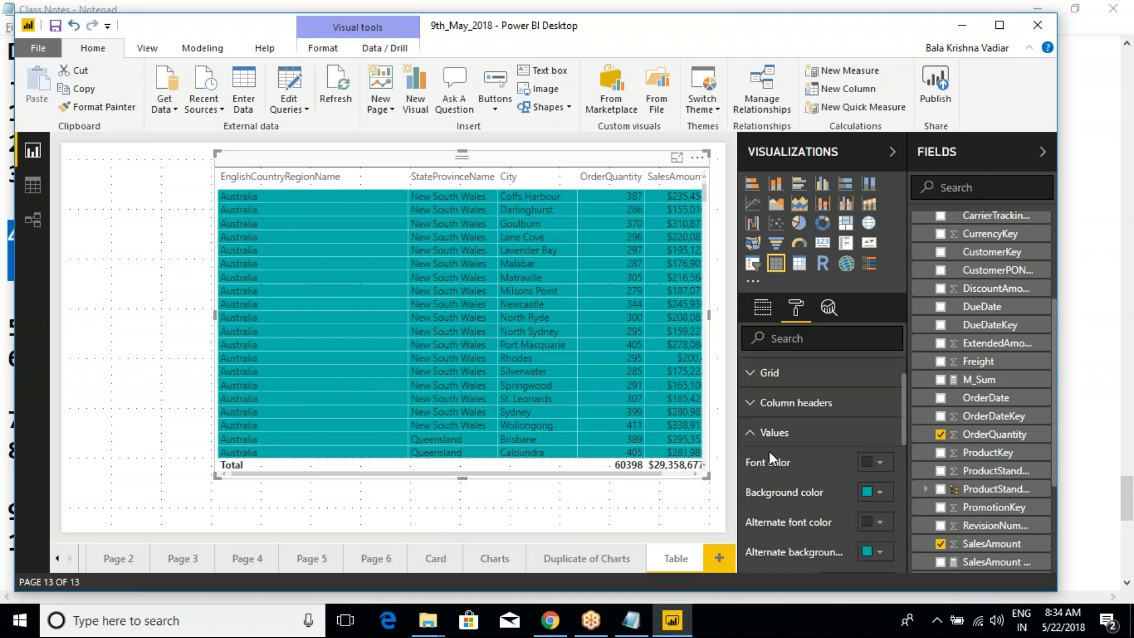
- Revert the table's Values formatting to default and collapse the Values section
scroll(850, 473, "down", 5)
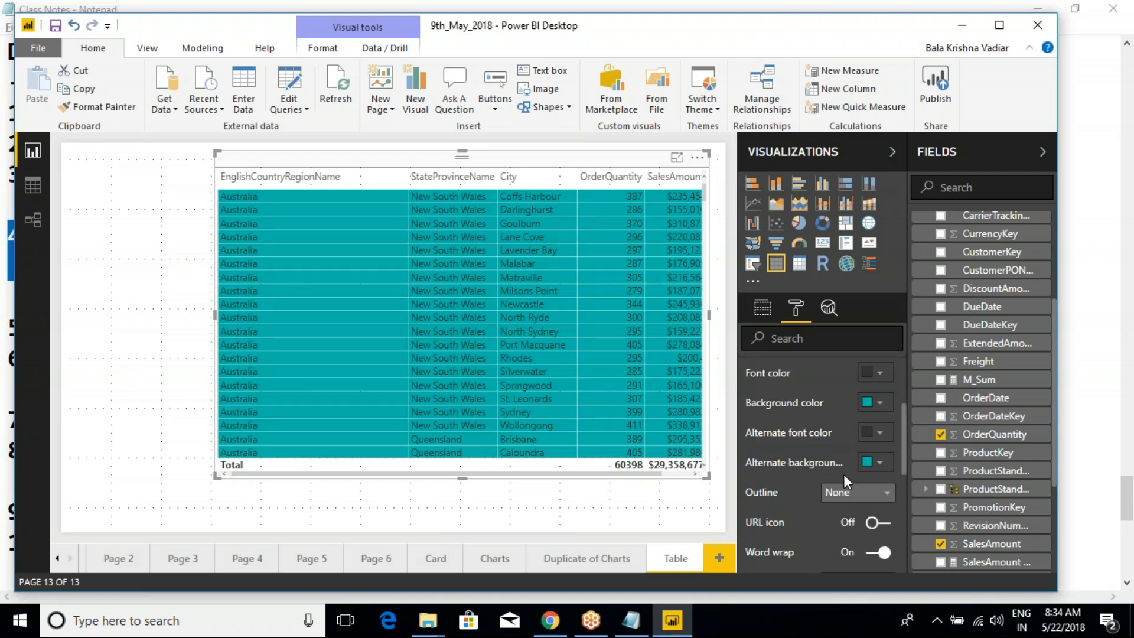
scroll(800, 487, "up", 3)
scroll(799, 487, "down", 3)
left_click(802, 488)
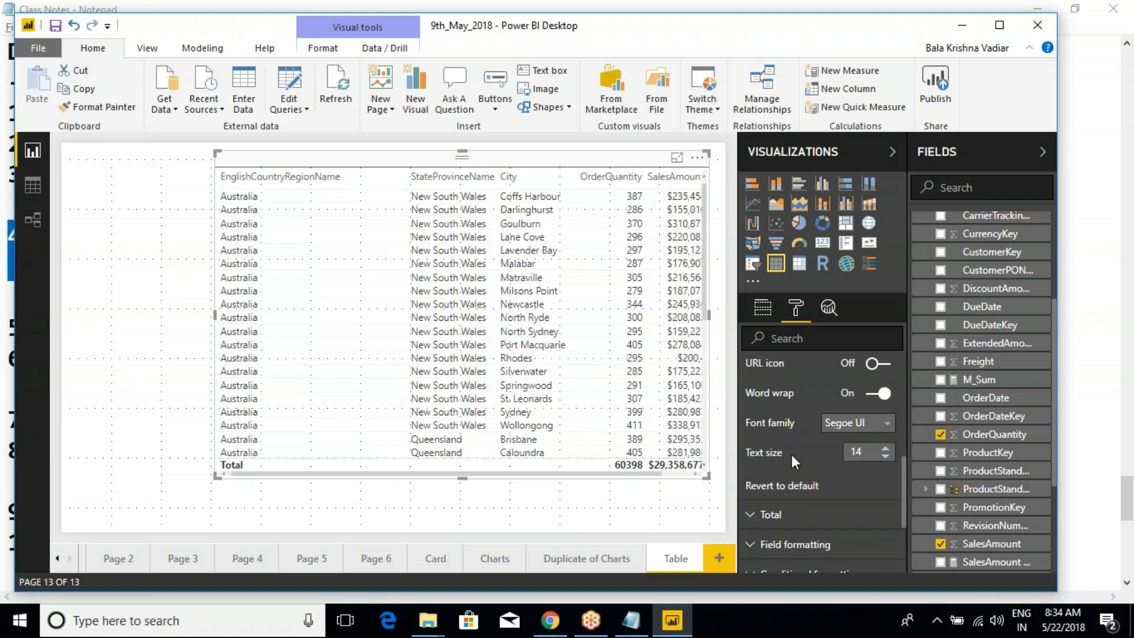
scroll(791, 455, "up", 2)
left_click(750, 436)
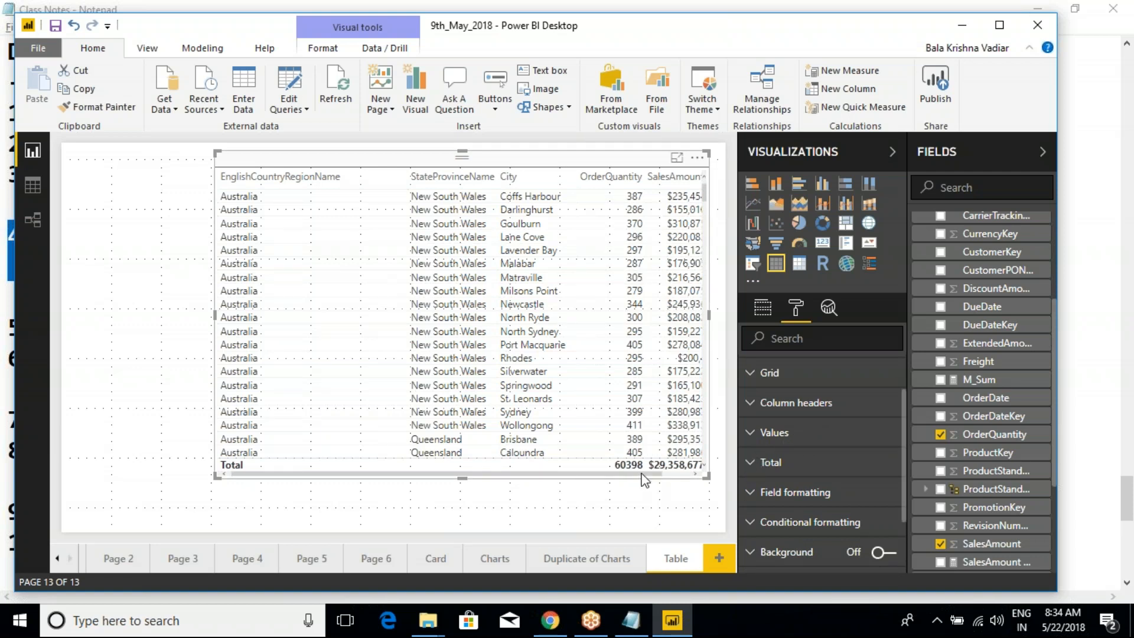
- Expand the table's Total formatting settings and try switching Totals off
left_click(770, 462)
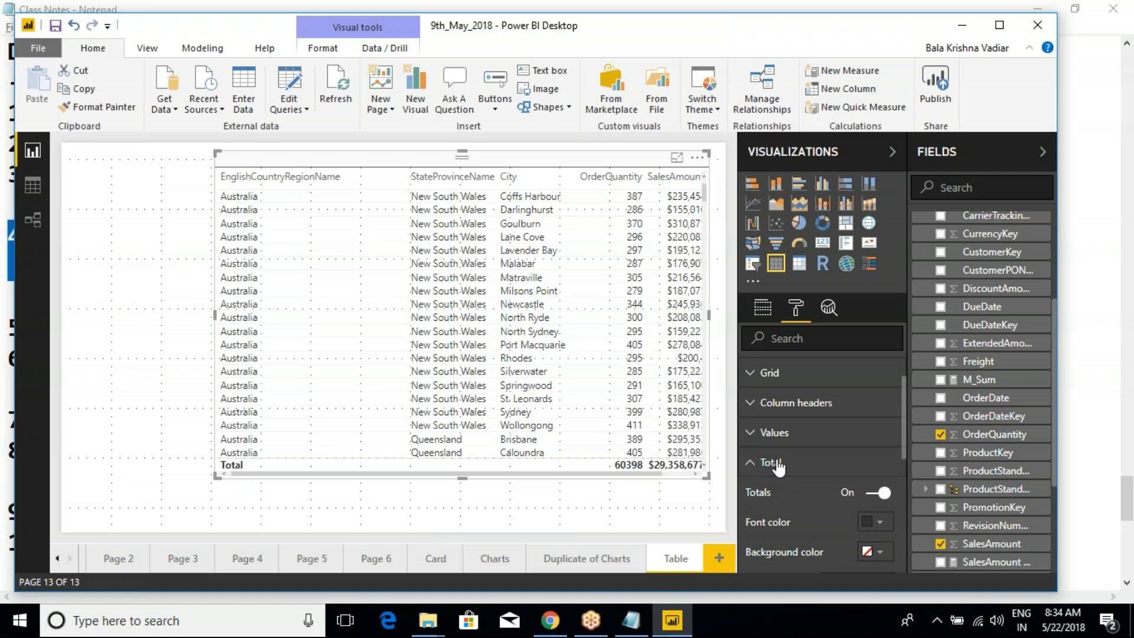
scroll(782, 458, "down", 1)
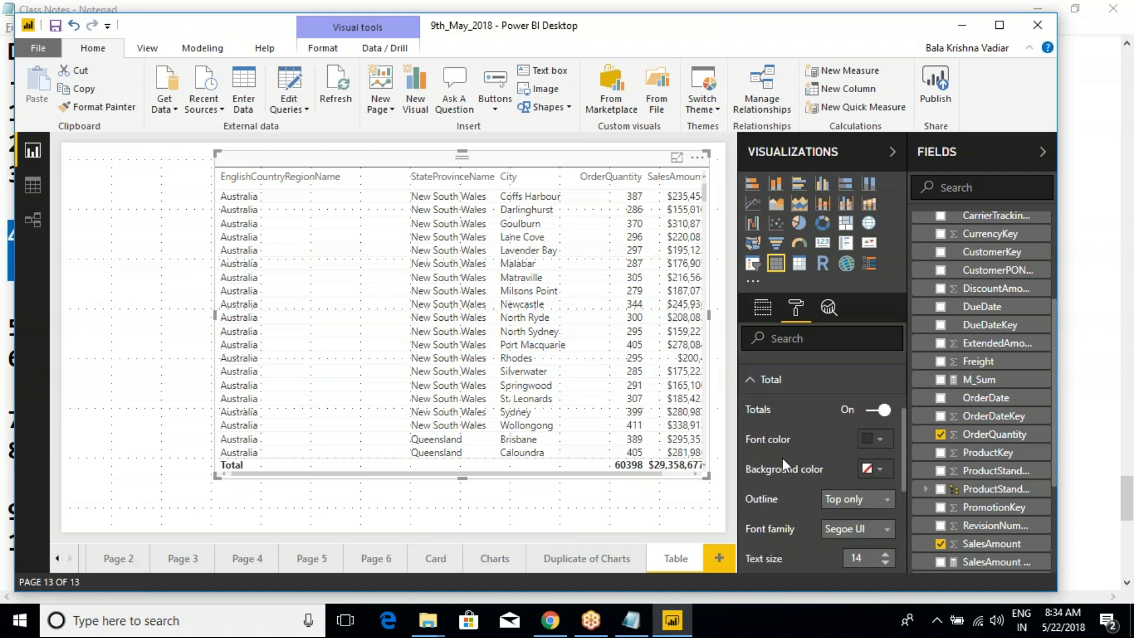
left_click(875, 410)
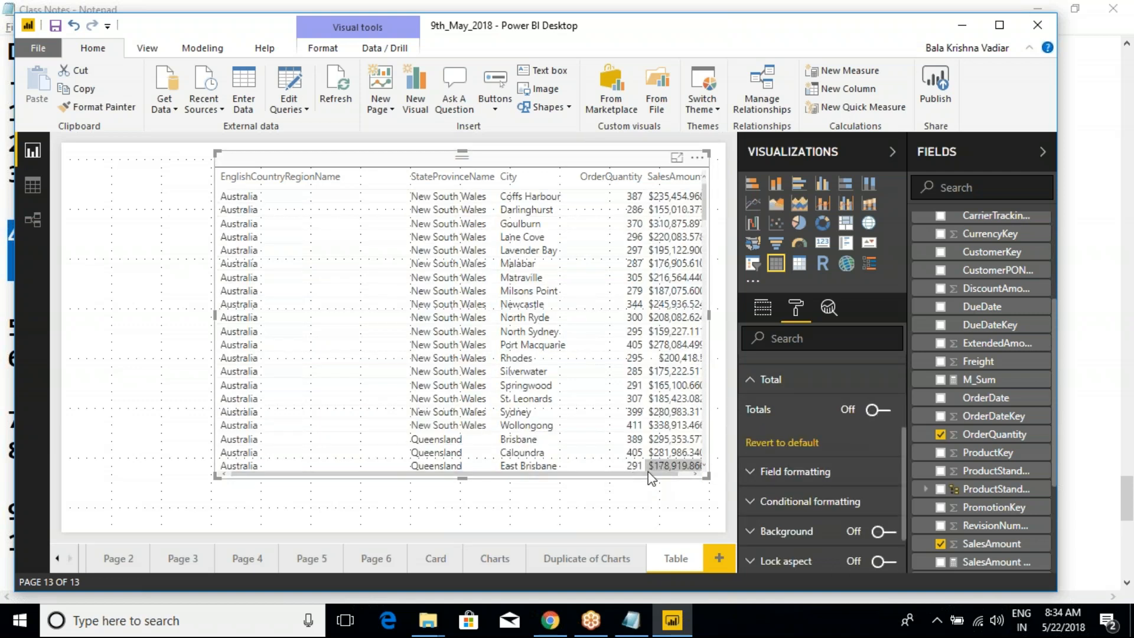
key("ctrl+2")
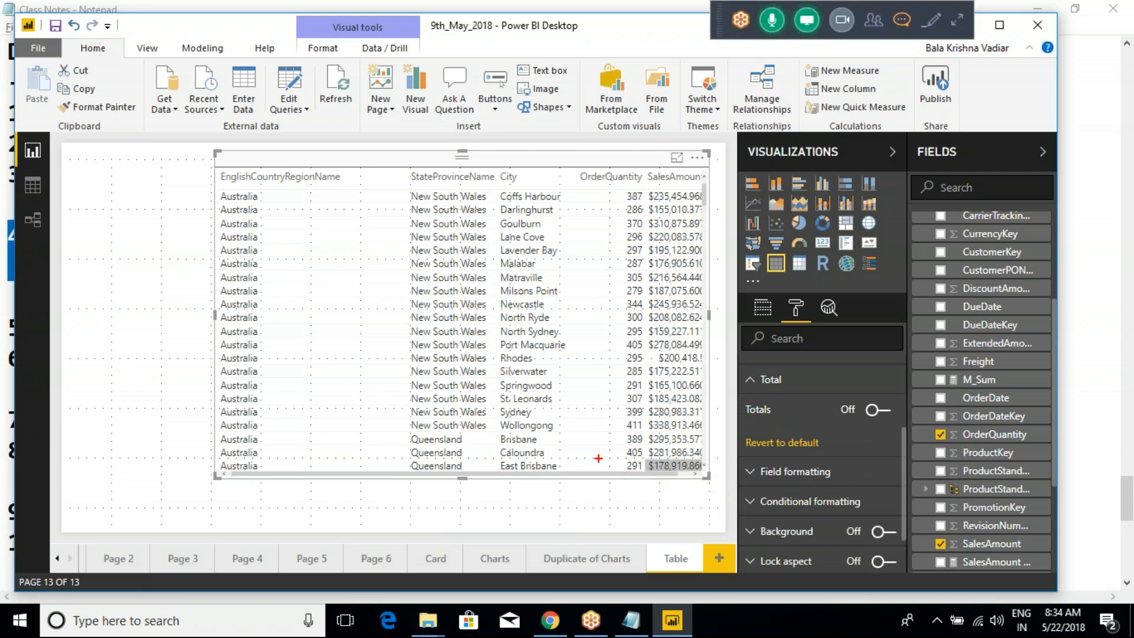
left_click_drag(597, 458, 712, 490)
key("Escape")
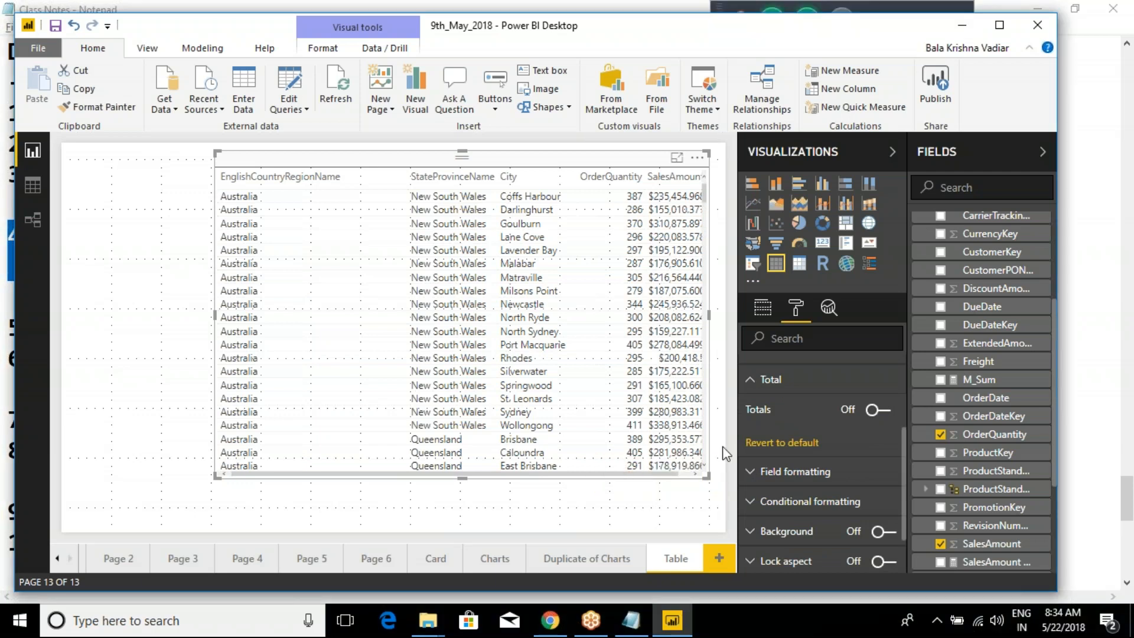
- Toggle the table's Totals until they are on again, review the remaining Total options and collapse that section
left_click(881, 409)
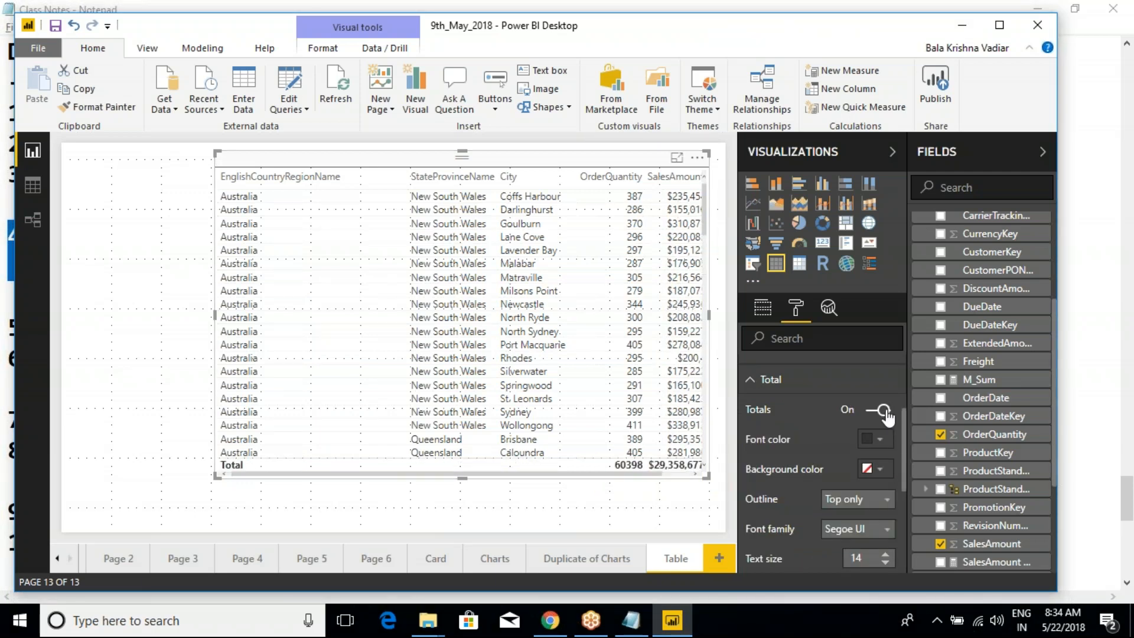
left_click(883, 410)
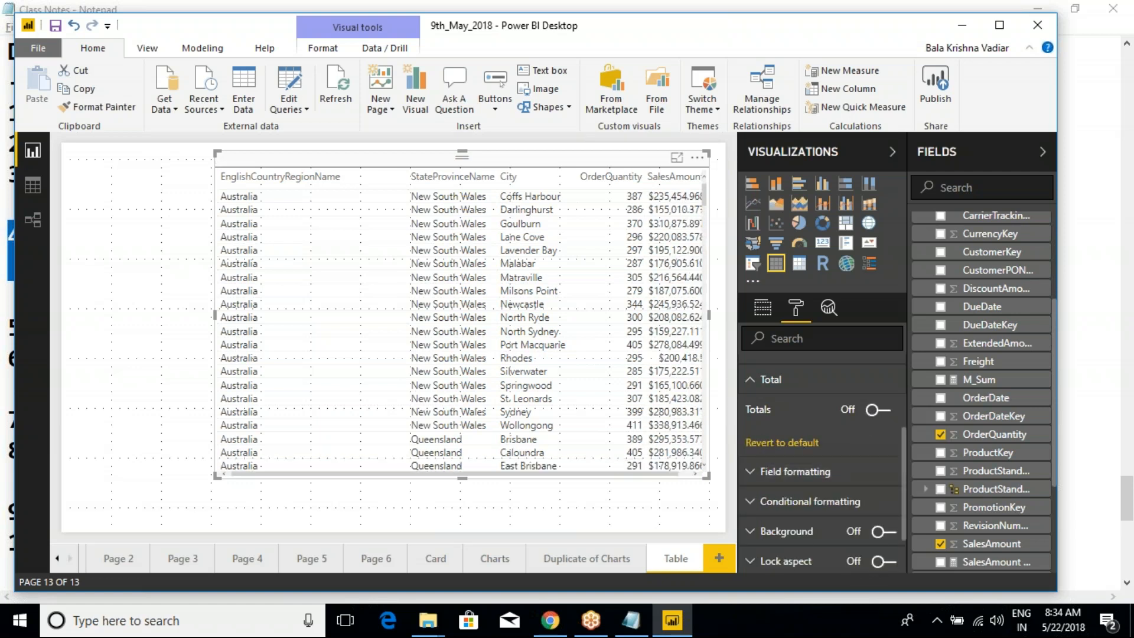
left_click(881, 410)
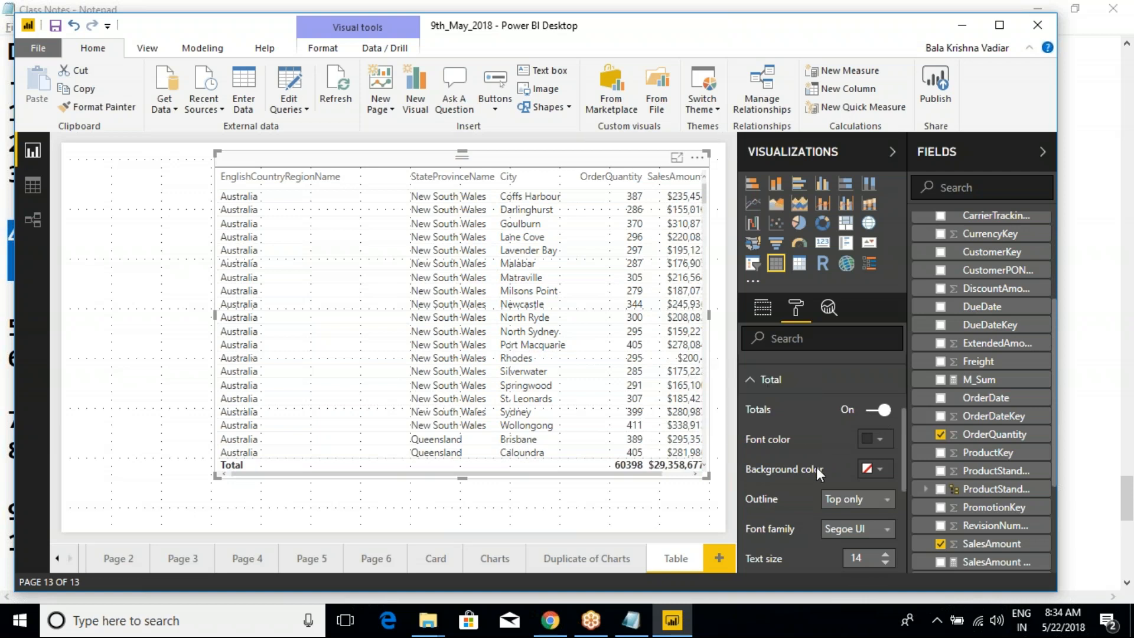
scroll(816, 466, "down", 3)
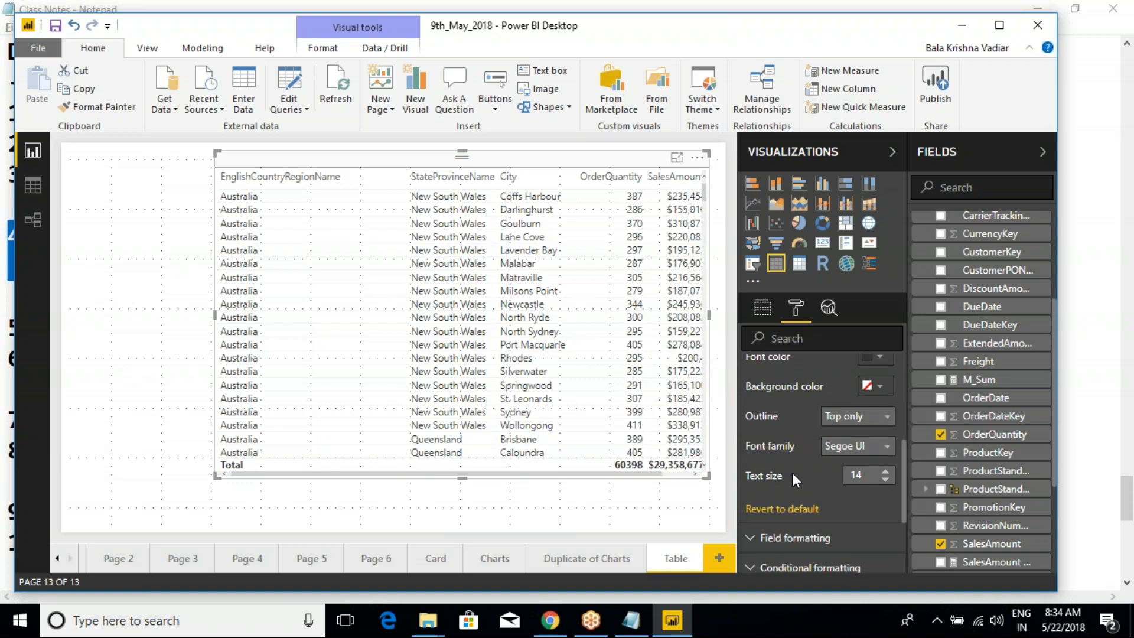
scroll(791, 473, "up", 3)
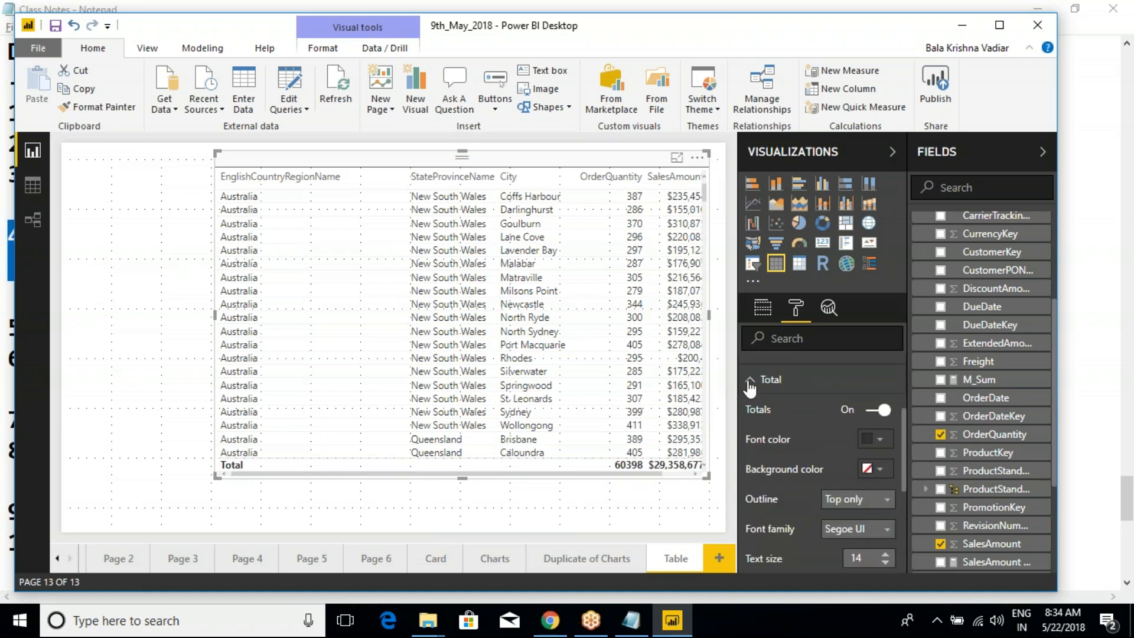
left_click(751, 383)
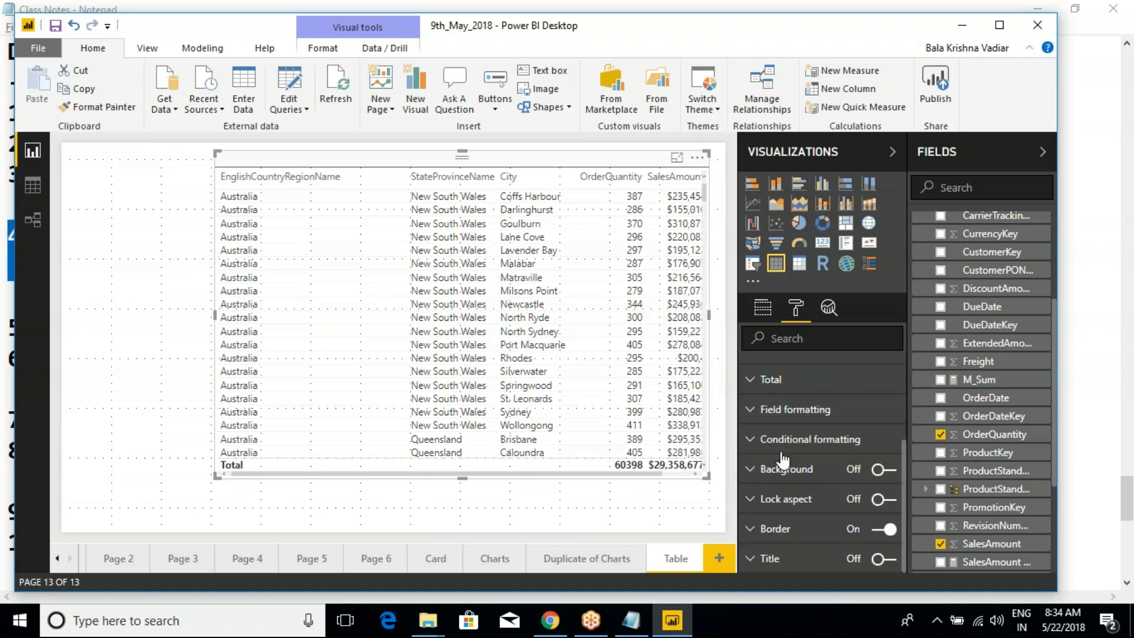
scroll(782, 459, "up", 5)
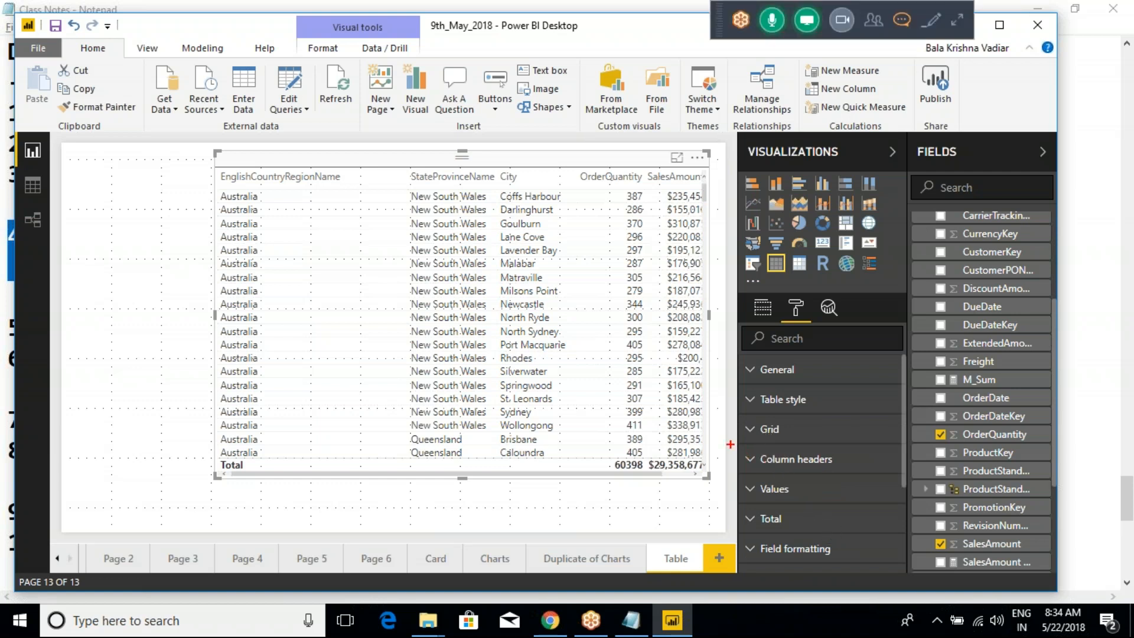
mouse_move(723, 445)
left_mouse_down()
mouse_move(765, 461)
mouse_move(841, 528)
mouse_move(868, 532)
left_mouse_up()
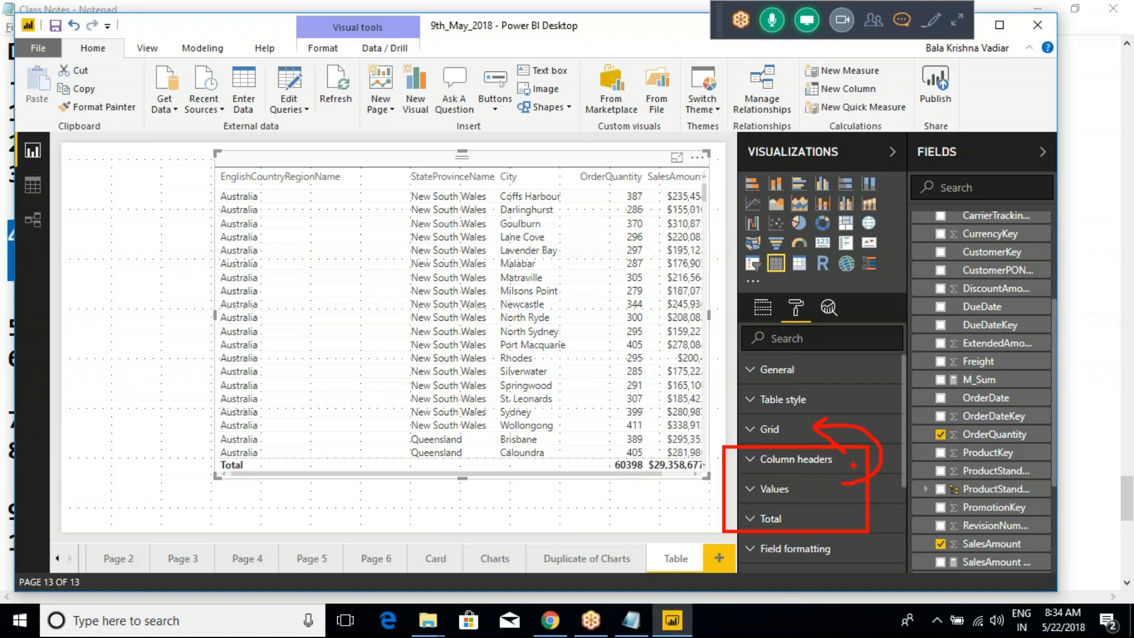
key("Escape")
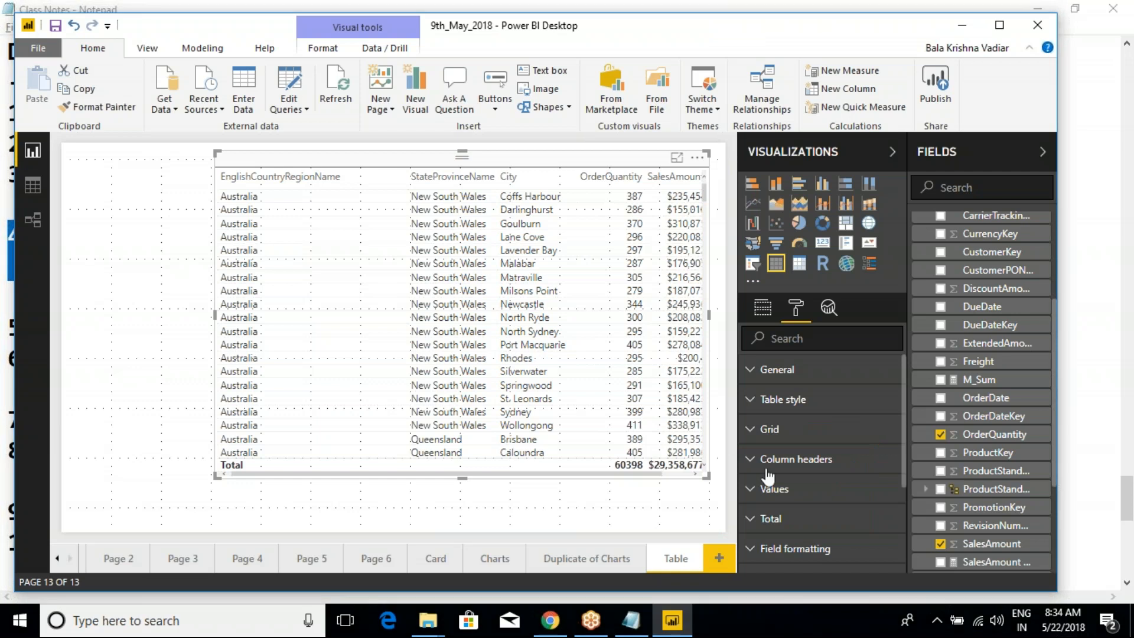
- Expand the table's Grid formatting settings and narrow the table visual to little more than the country column and part of the state column
left_click(761, 430)
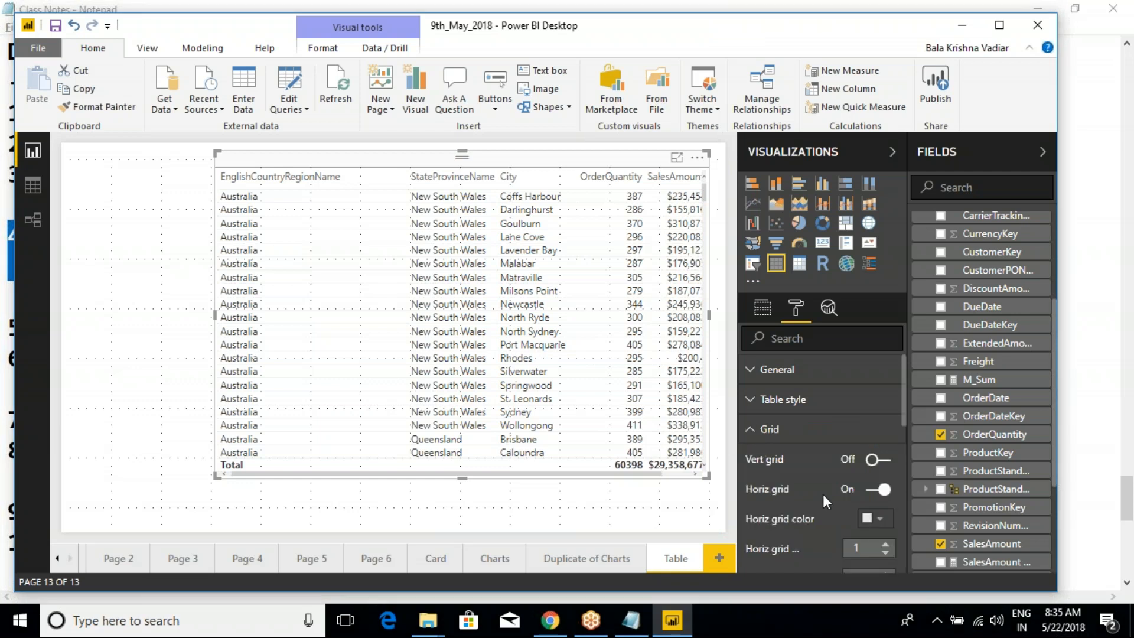
scroll(825, 487, "down", 3)
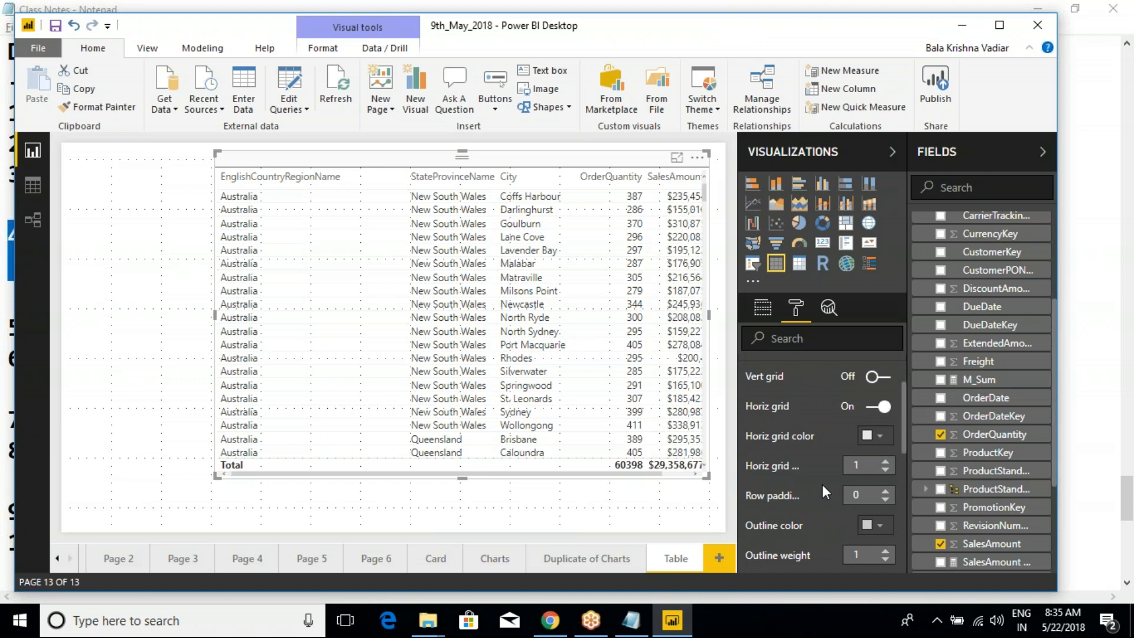
scroll(813, 500, "down", 2)
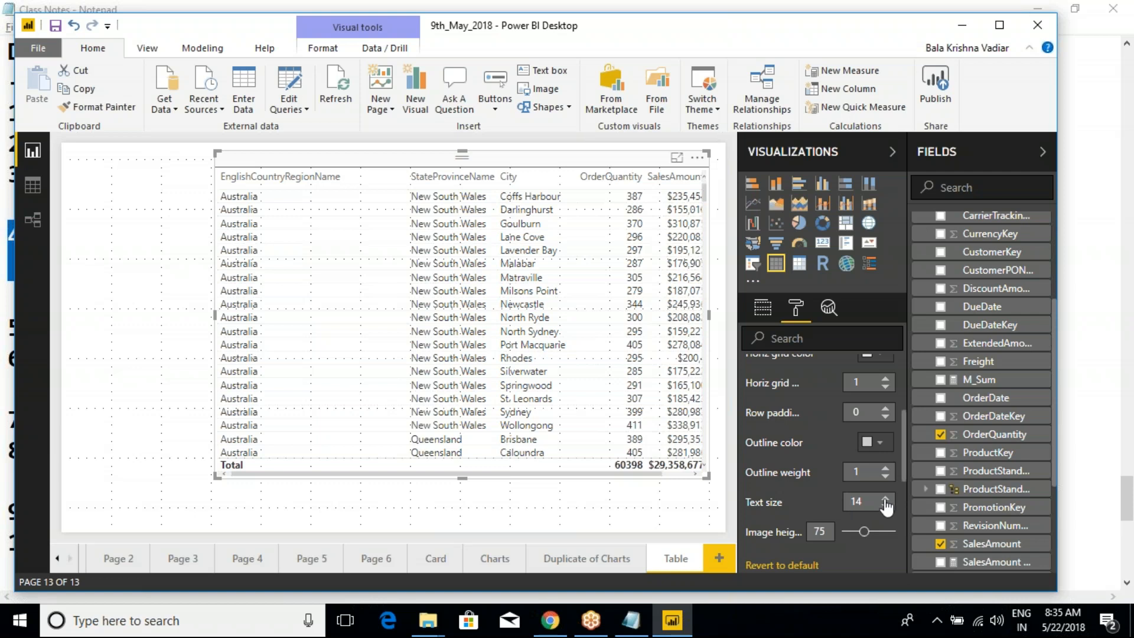
left_click_drag(711, 325, 481, 313)
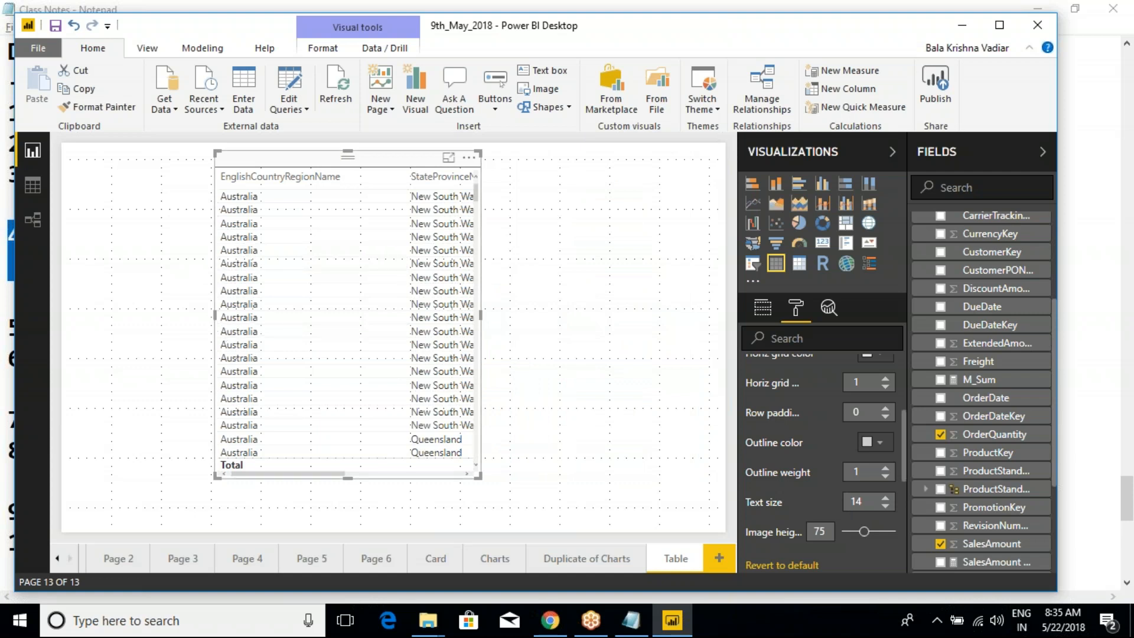
- Widen the table visual on both sides until every column from country name to SalesAmount fits
left_click_drag(215, 317, 62, 308)
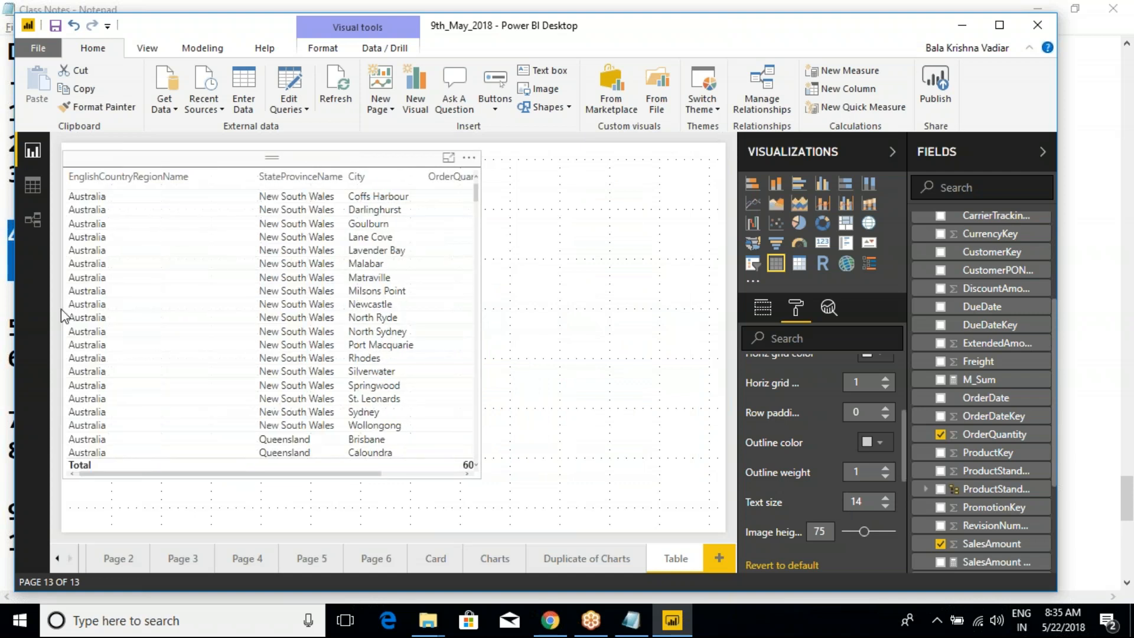
left_click(456, 219)
left_click_drag(478, 313, 628, 336)
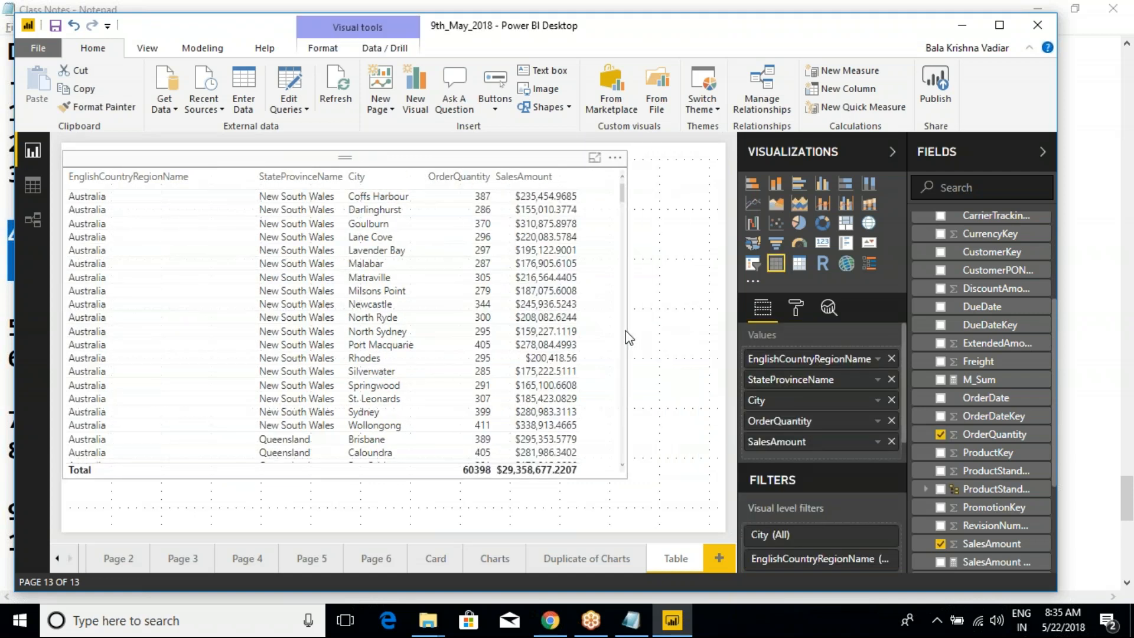
- Expand the table's Grid formatting settings and raise the grid text size to 23
left_click(796, 307)
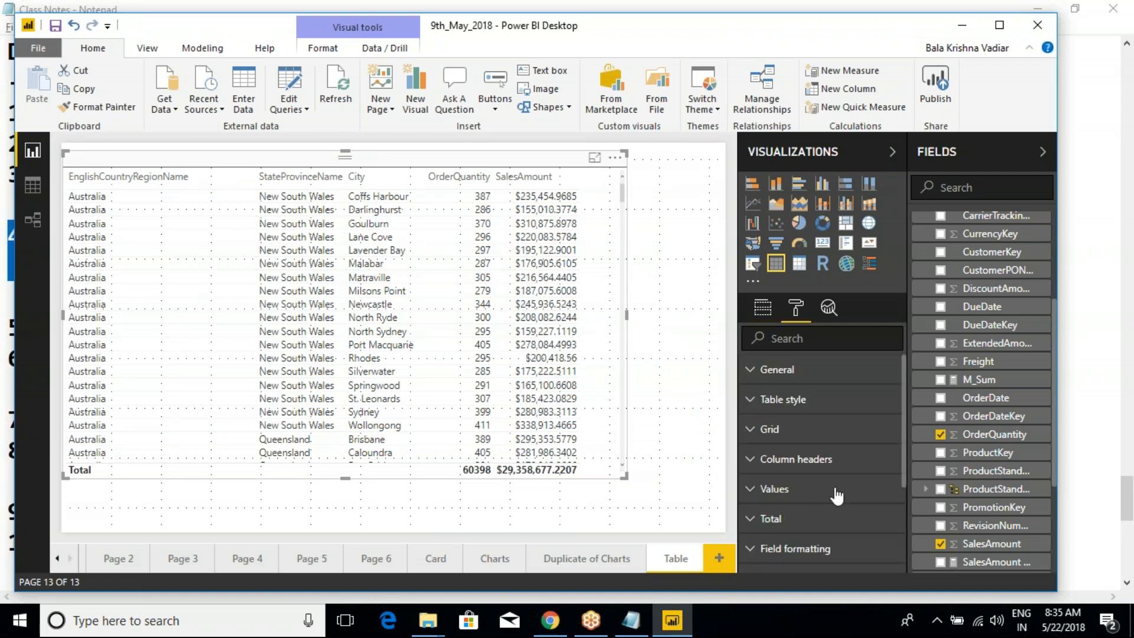
left_click(767, 428)
scroll(820, 460, "down", 3)
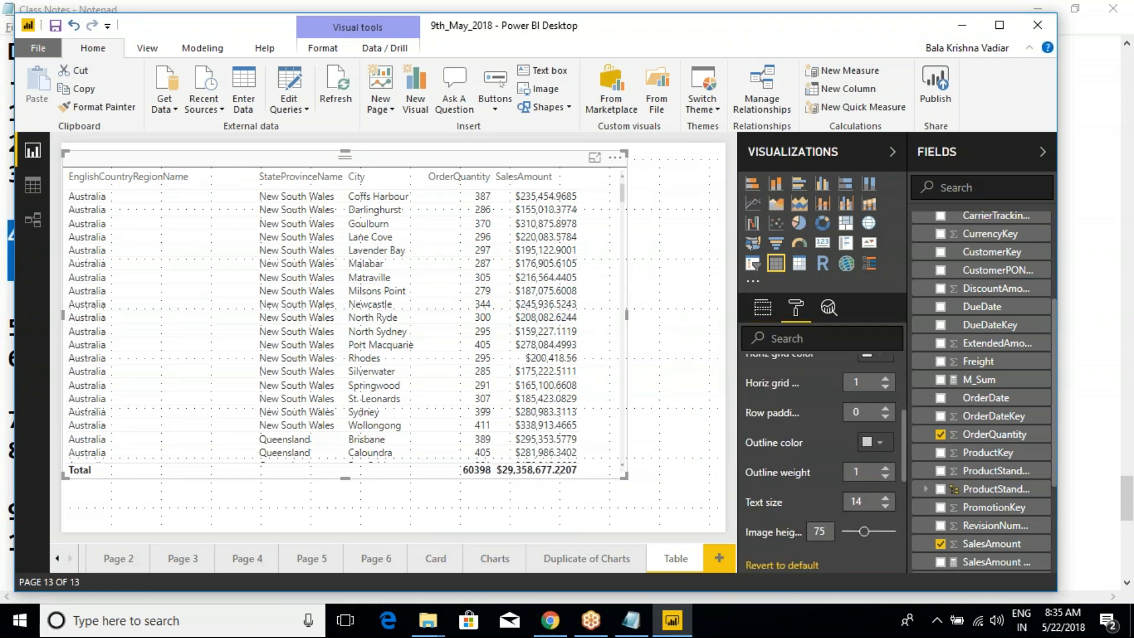
left_click(885, 499)
left_click(885, 499)
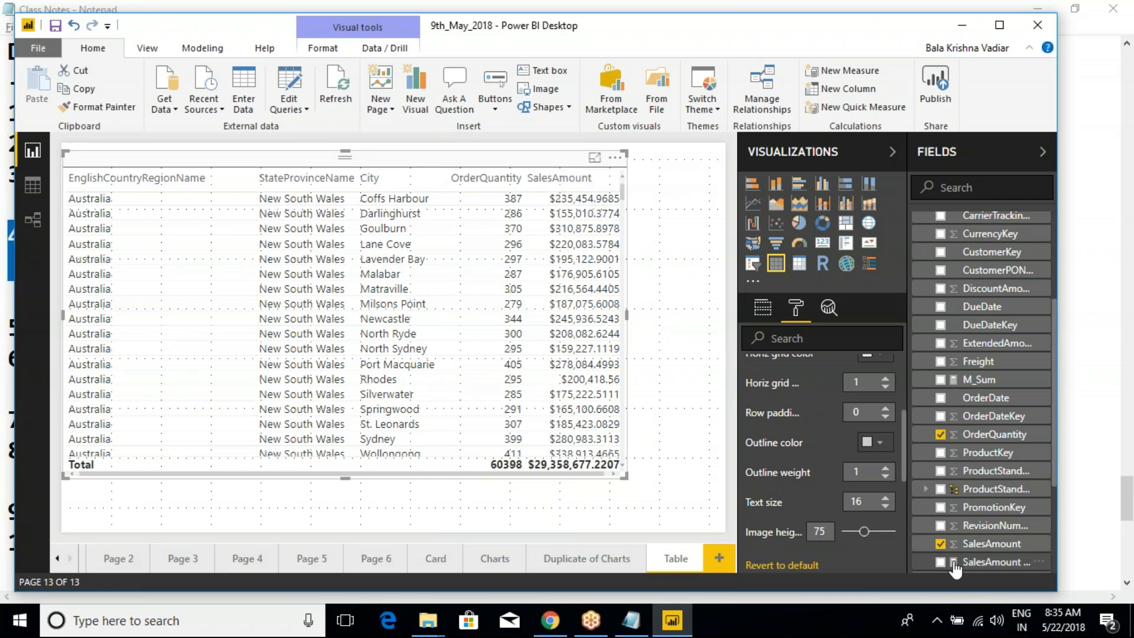
left_click(885, 498)
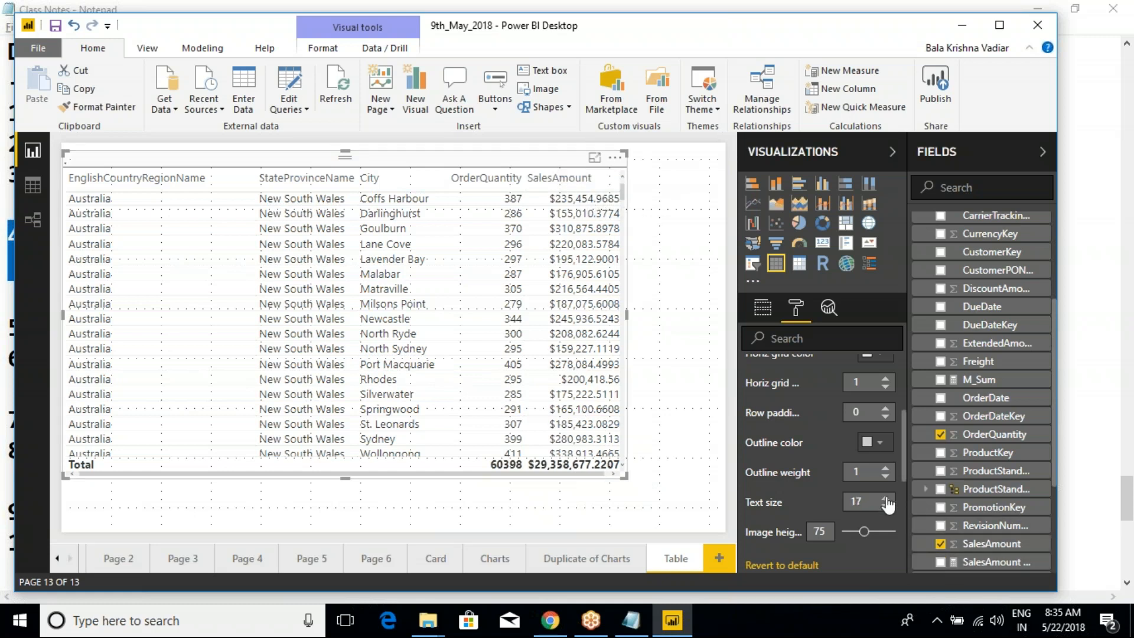
left_click(885, 498)
left_click(885, 498)
left_click(886, 498)
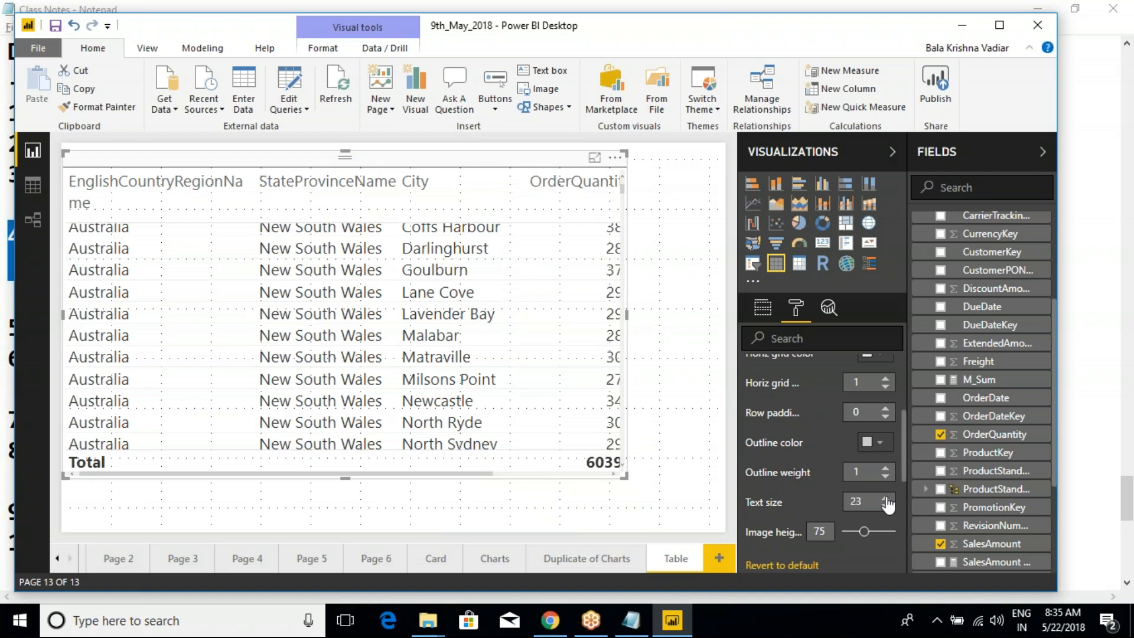
- Lower the table's grid text size to 17 and collapse the Grid section
left_click(885, 506)
left_click(885, 506)
left_click(885, 506)
left_click(885, 506)
left_click(885, 506)
left_click(885, 506)
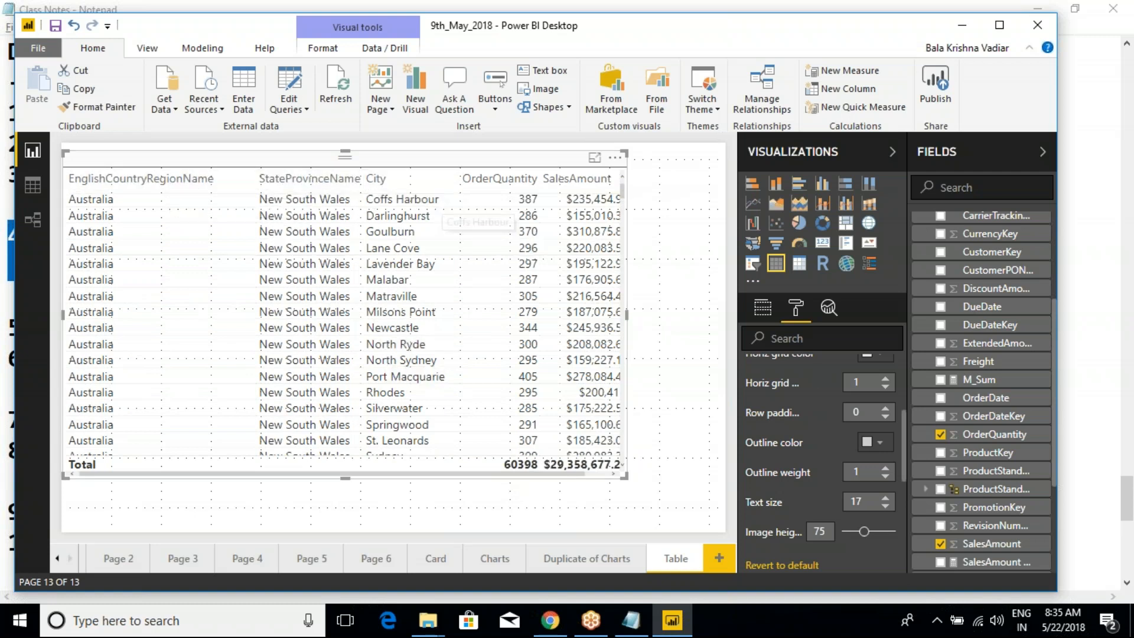
scroll(779, 498, "up", 5)
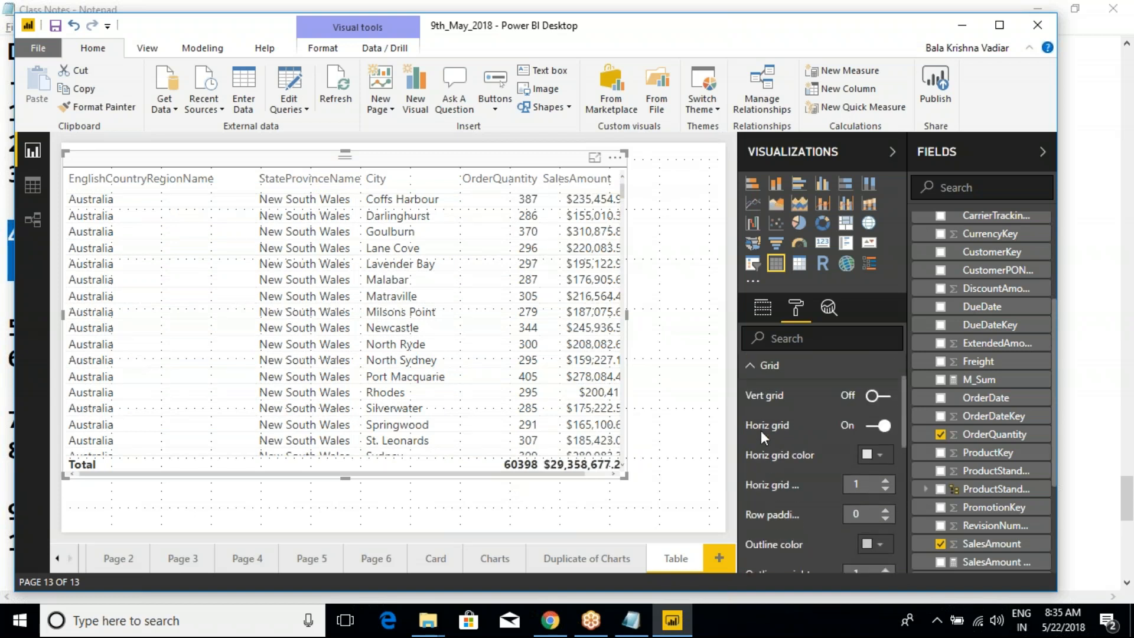
left_click(753, 429)
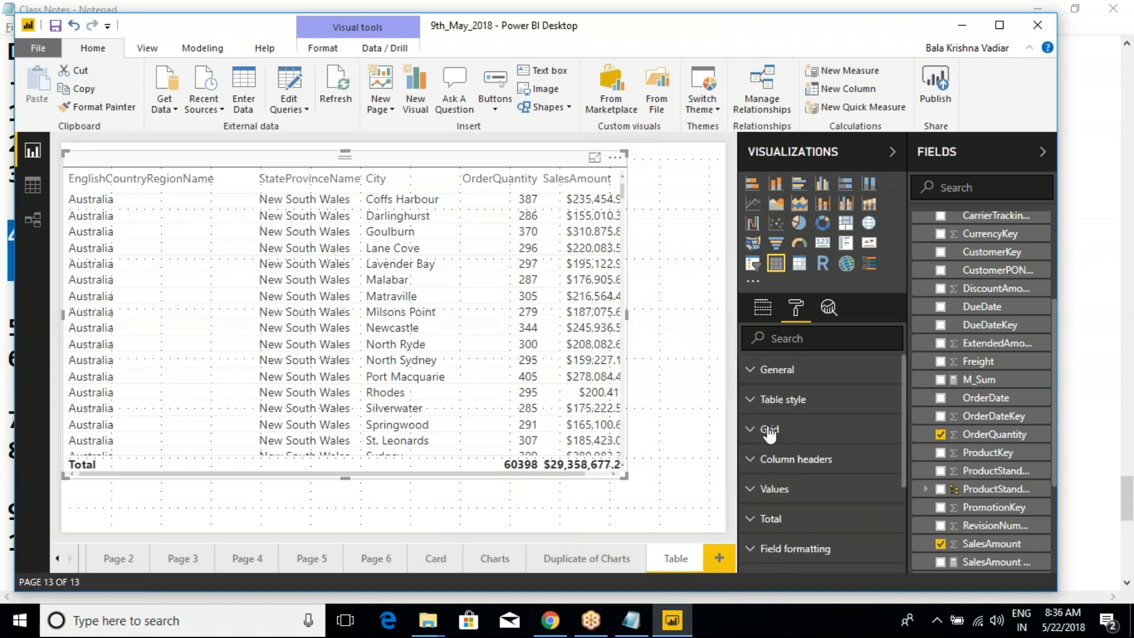
- Reduce the text size of the table's Total row to 10 and collapse the Total section
left_click(750, 502)
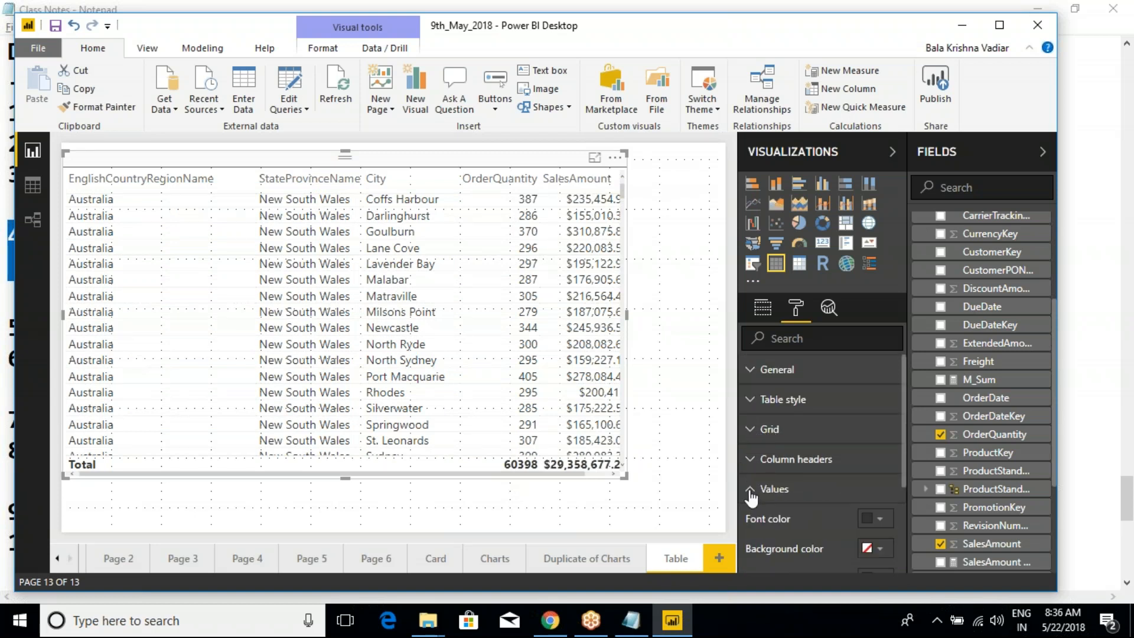
left_click(750, 502)
left_click(749, 518)
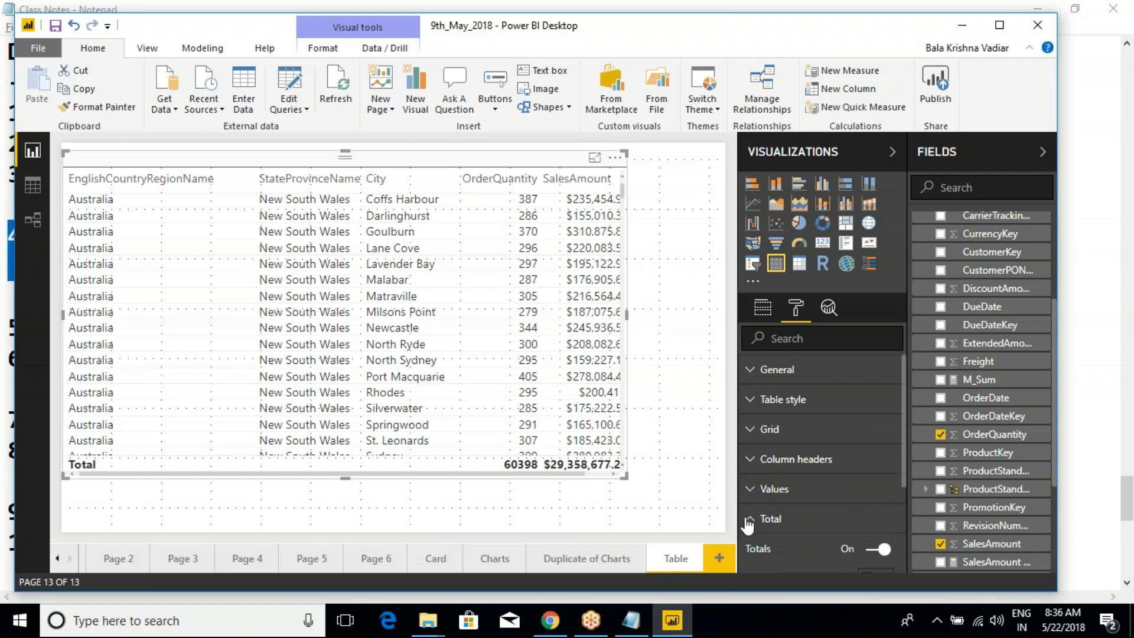
scroll(749, 520, "down", 3)
left_click(885, 536)
left_click(885, 536)
left_click(885, 536)
left_click(884, 536)
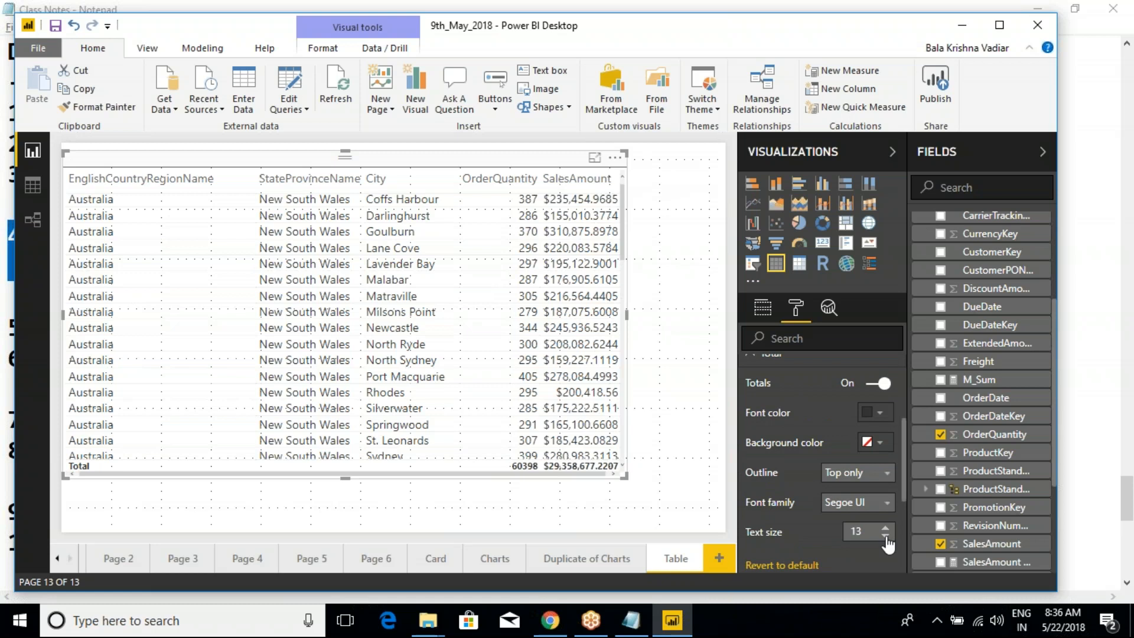
left_click(885, 536)
left_click(885, 536)
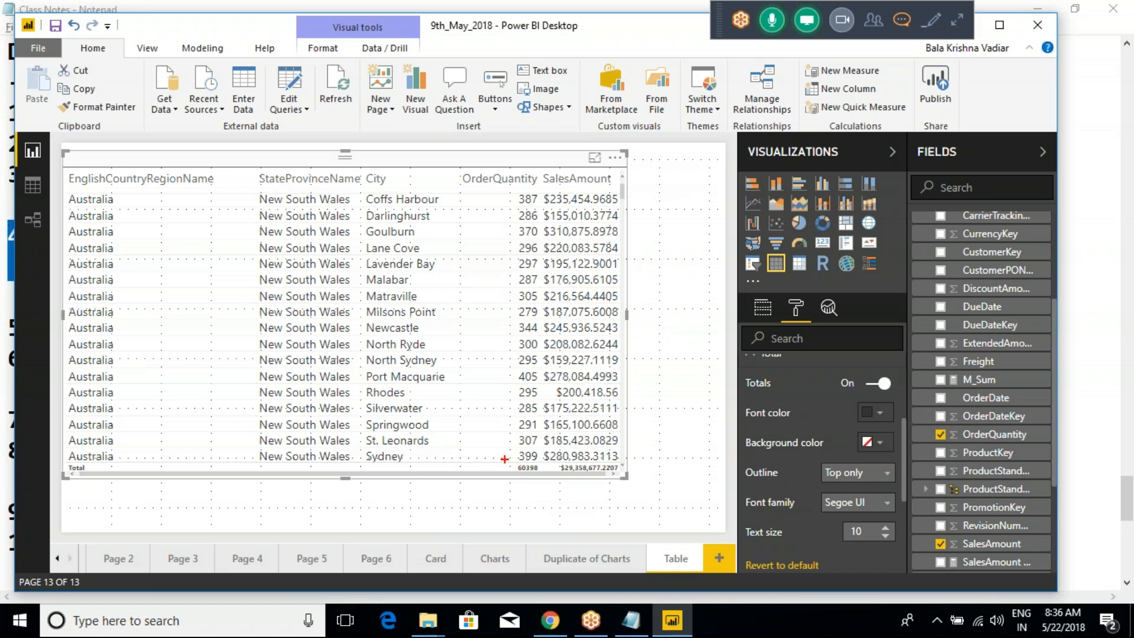
left_click_drag(504, 458, 642, 482)
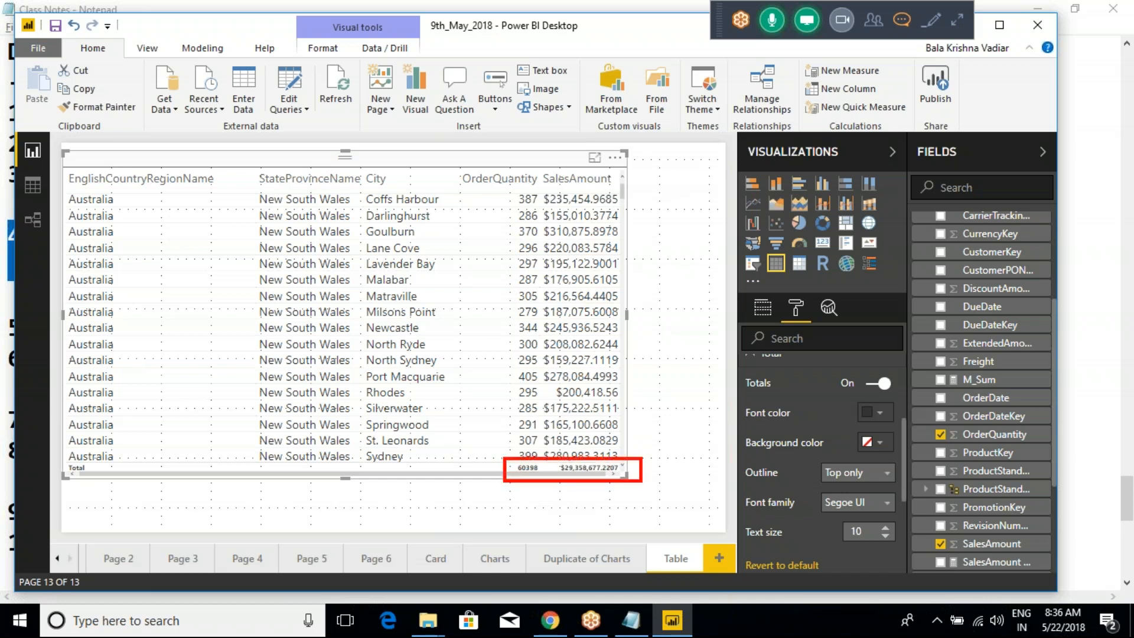
key("Escape")
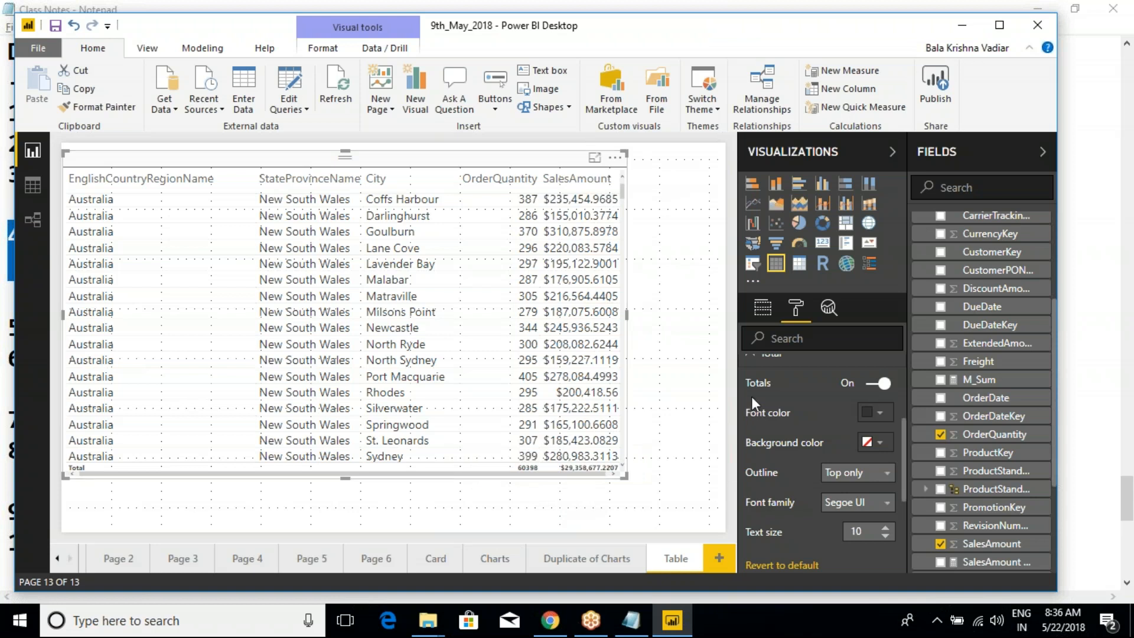
scroll(756, 402, "up", 2)
left_click(748, 438)
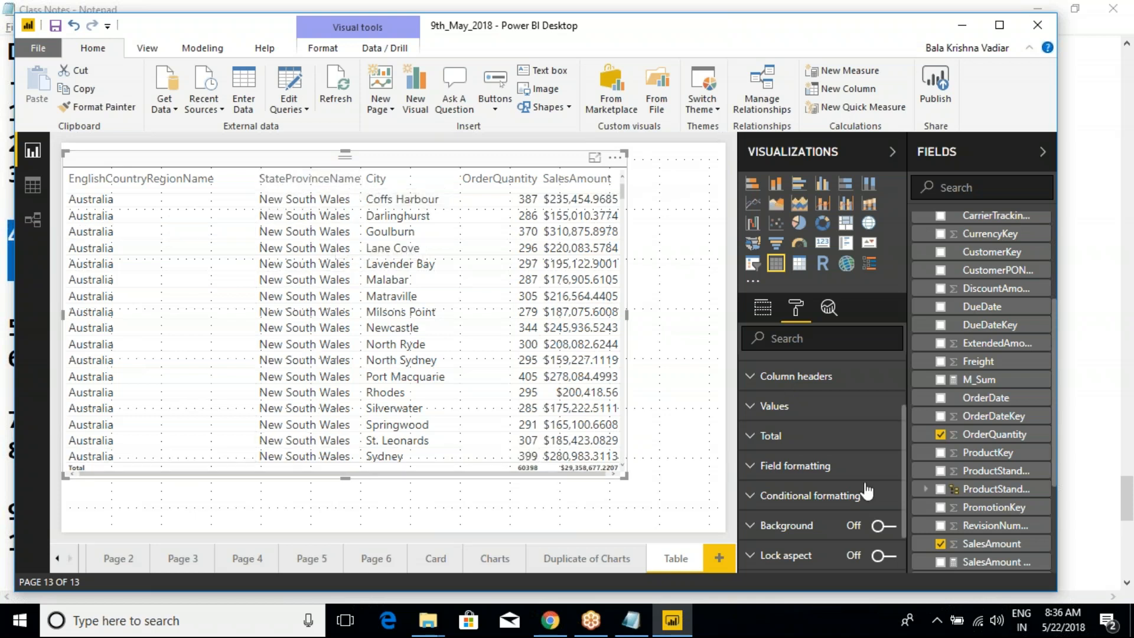
- Expand the Grid formatting settings and set the table's grid text size to 19
scroll(779, 464, "up", 3)
left_click(754, 437)
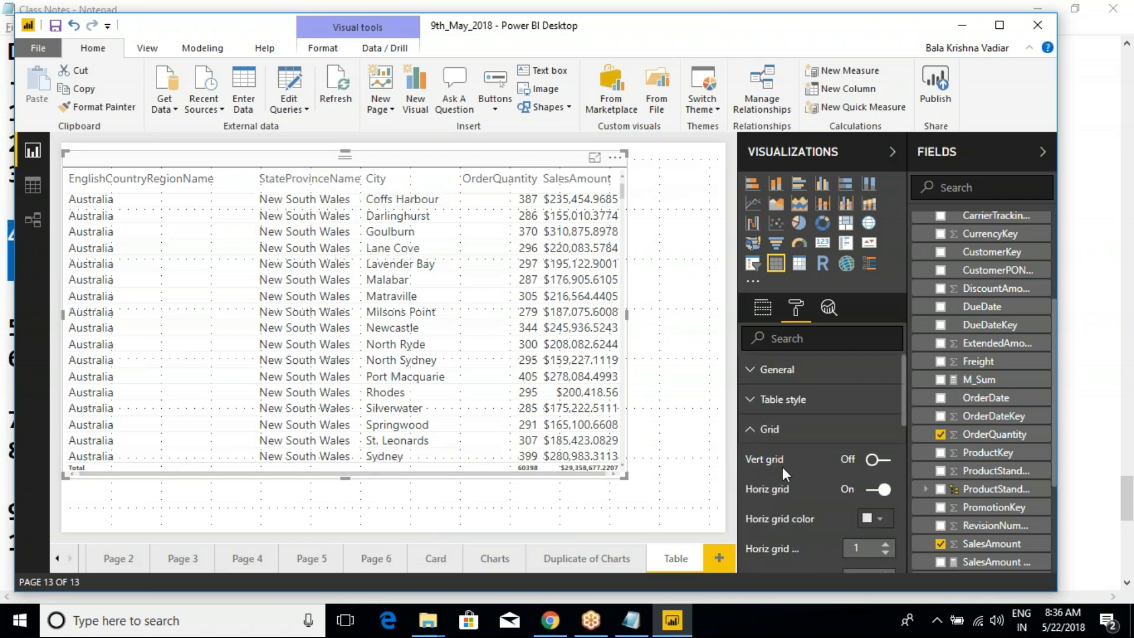
scroll(781, 467, "down", 3)
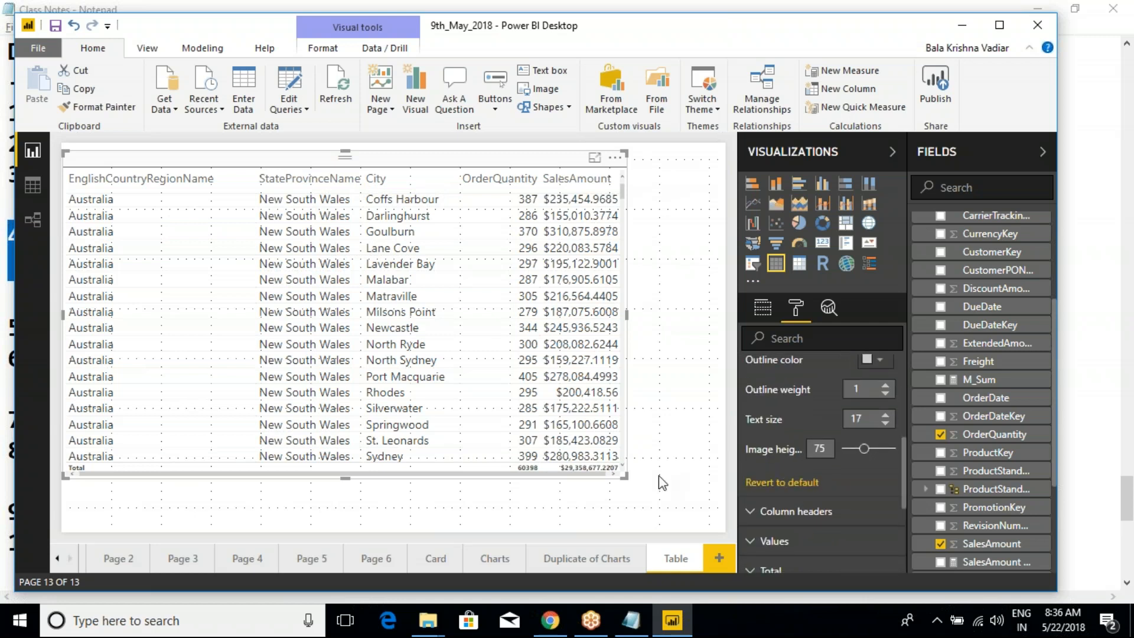
left_click(884, 414)
left_click(884, 414)
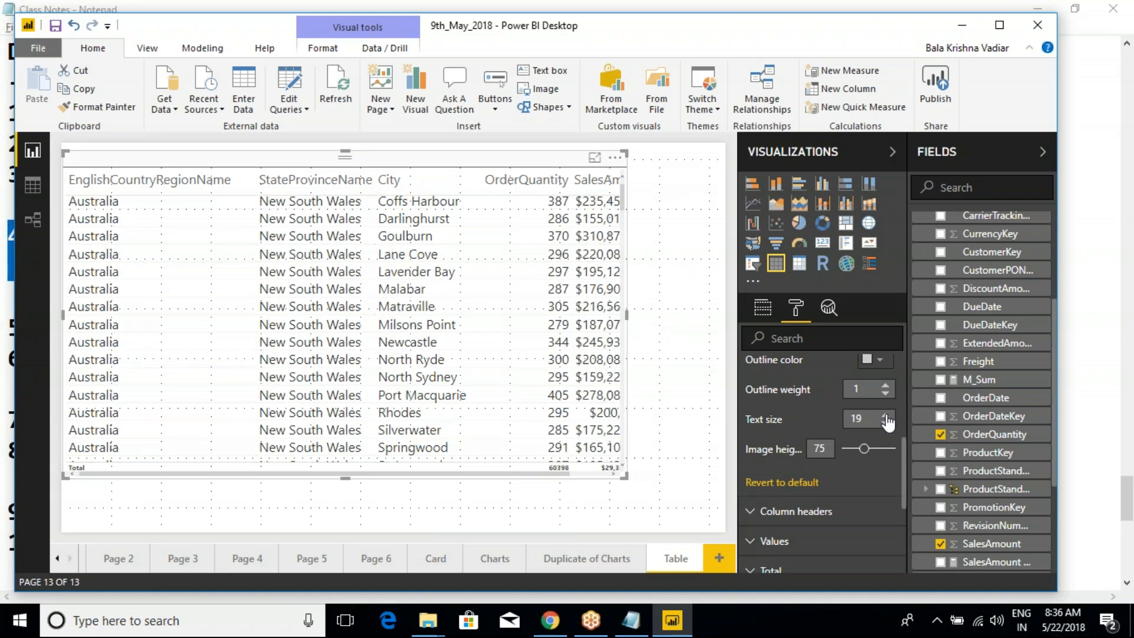
scroll(802, 470, "down", 2)
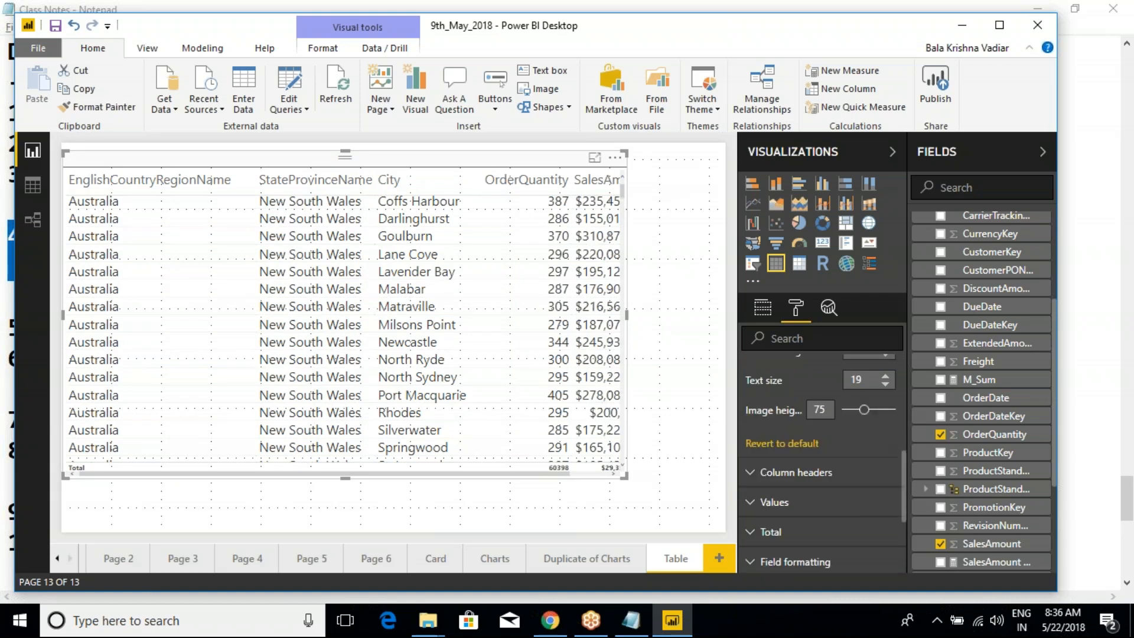
- Revert the table's Total formatting to default and collapse the Total section
left_click(755, 490)
scroll(806, 514, "down", 4)
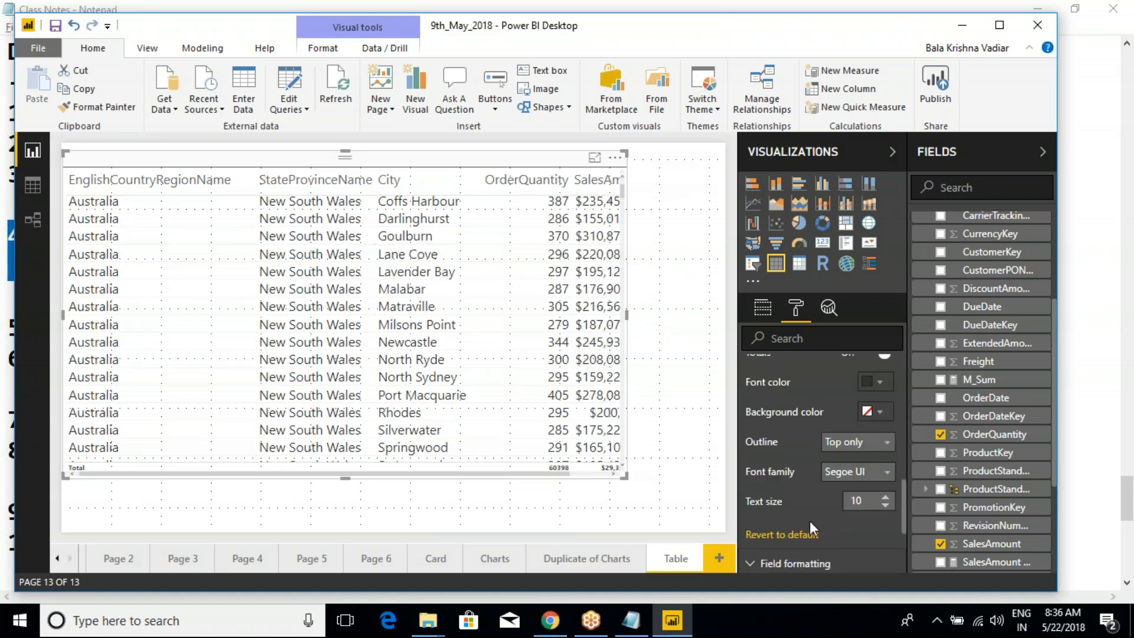
left_click(803, 534)
scroll(814, 484, "up", 3)
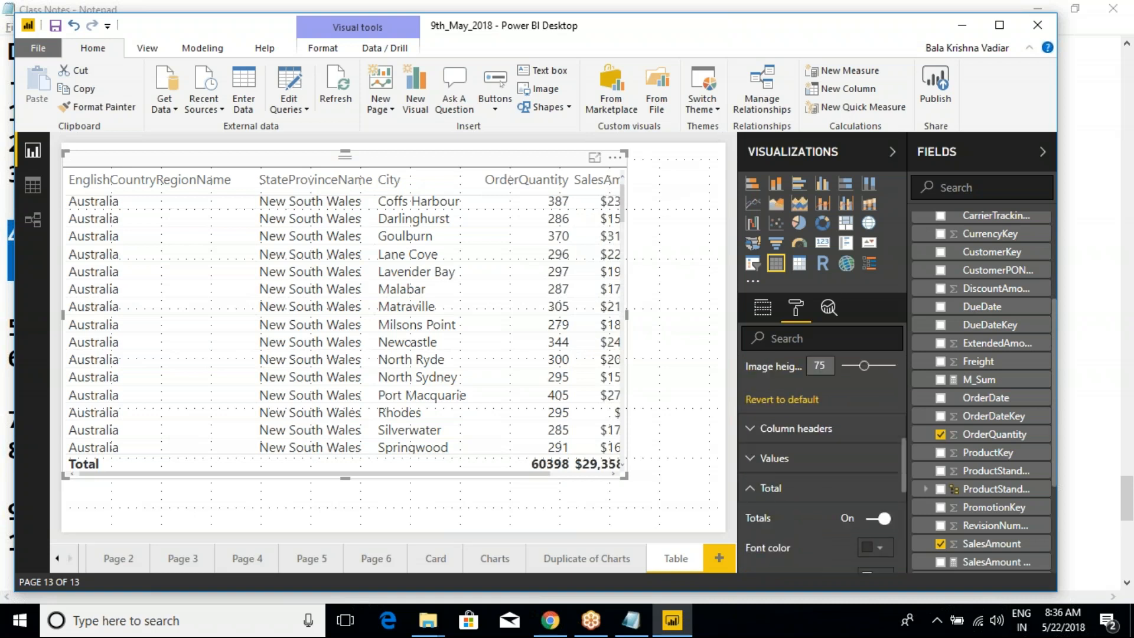
left_click(759, 492)
- Enlarge the table visual in width and height so the SalesAmount column fits completely
scroll(809, 493, "up", 4)
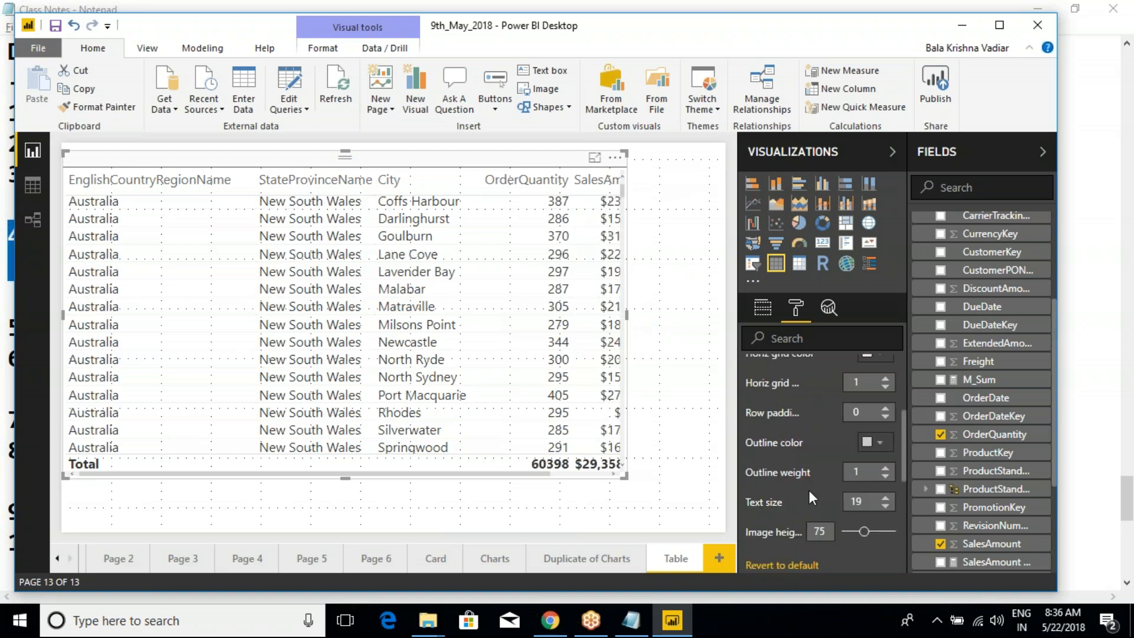
scroll(809, 496, "up", 4)
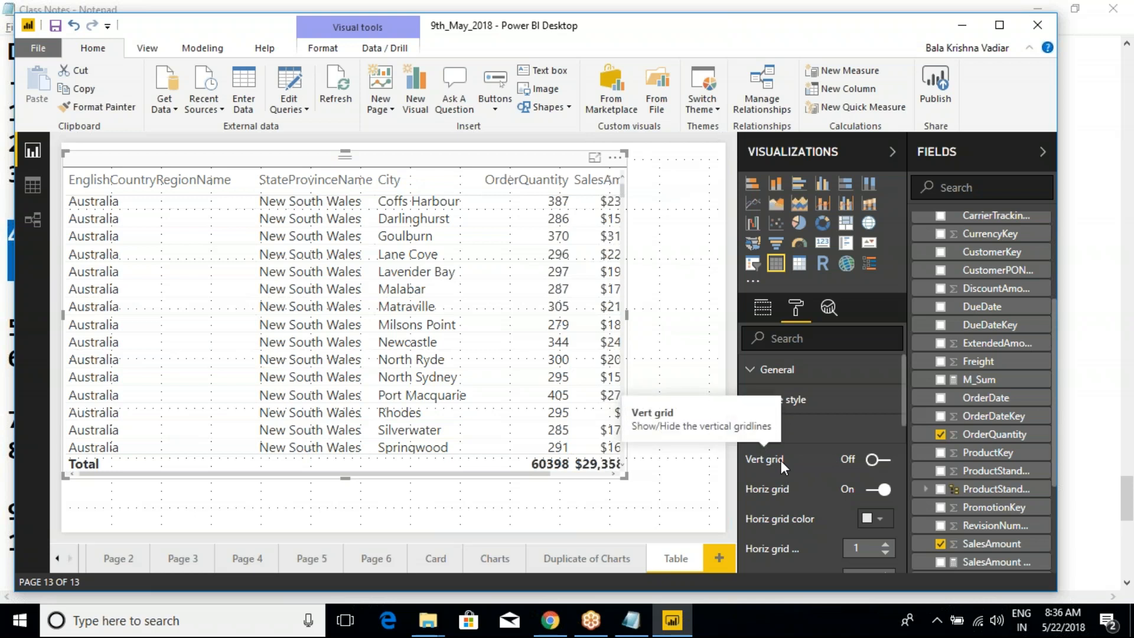
left_click_drag(624, 475, 695, 504)
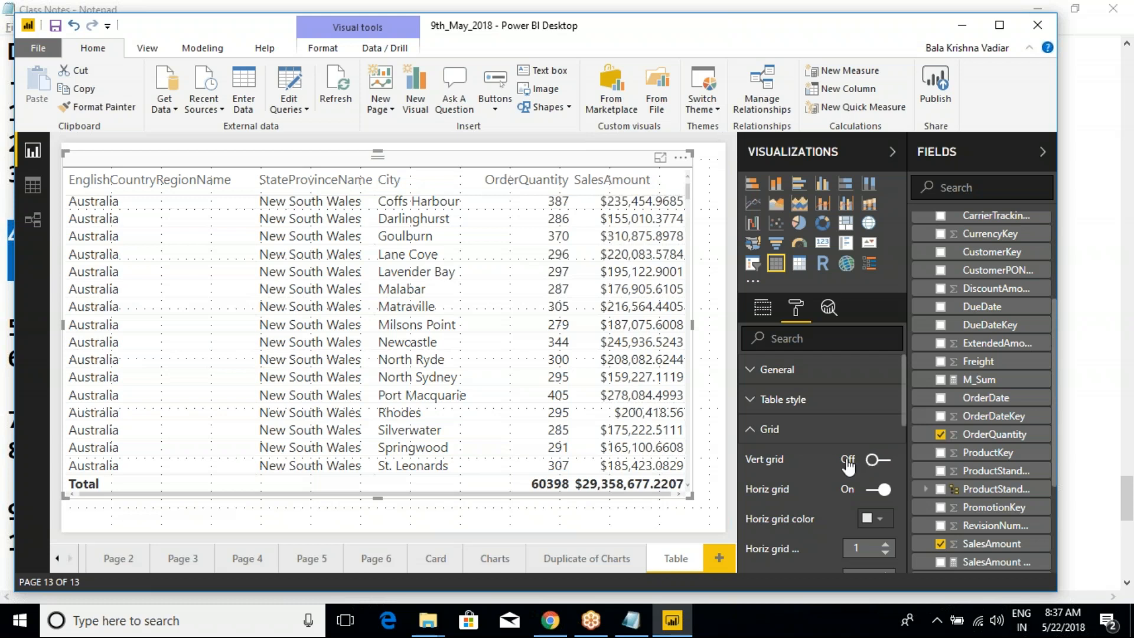
- Switch on the table's vertical gridlines, colour them red and set their thickness to 3
left_click(879, 462)
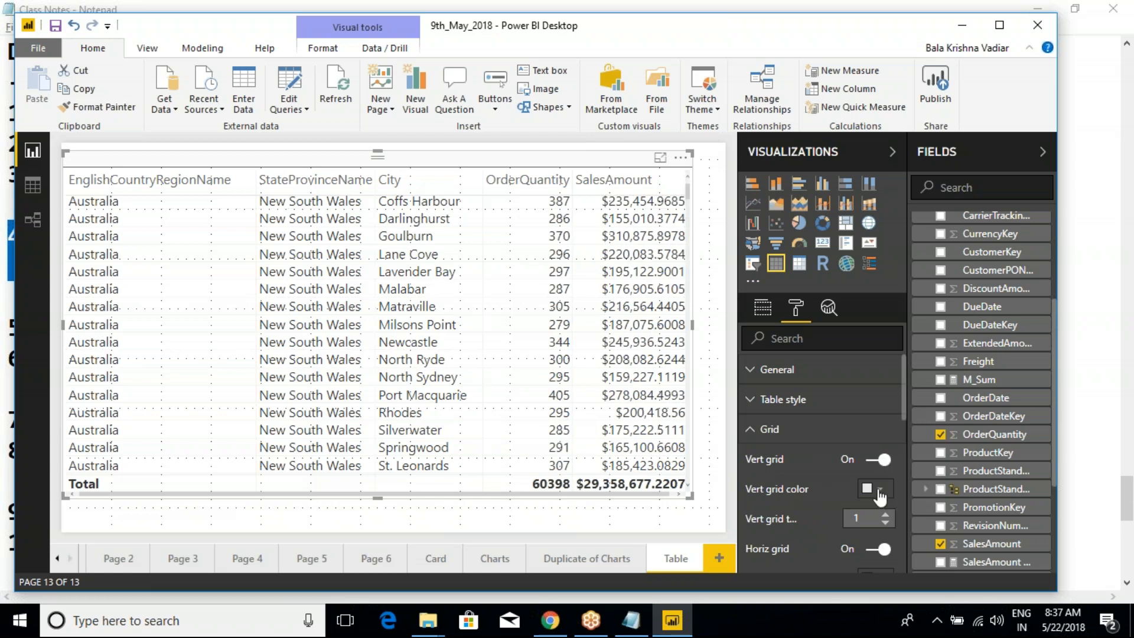
left_click(880, 489)
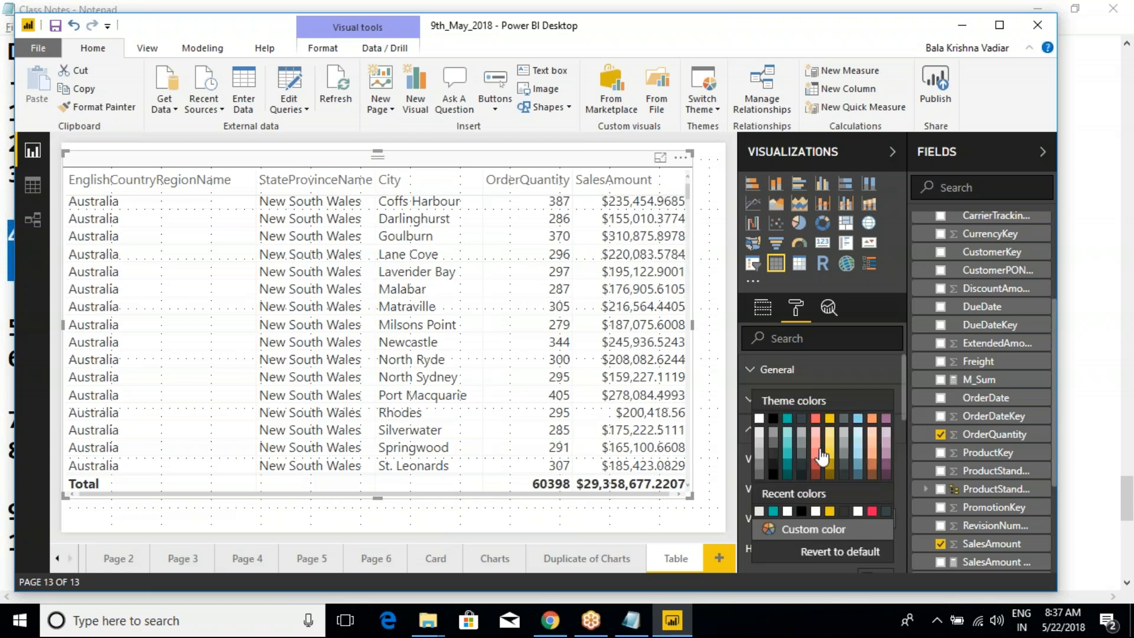
left_click(811, 420)
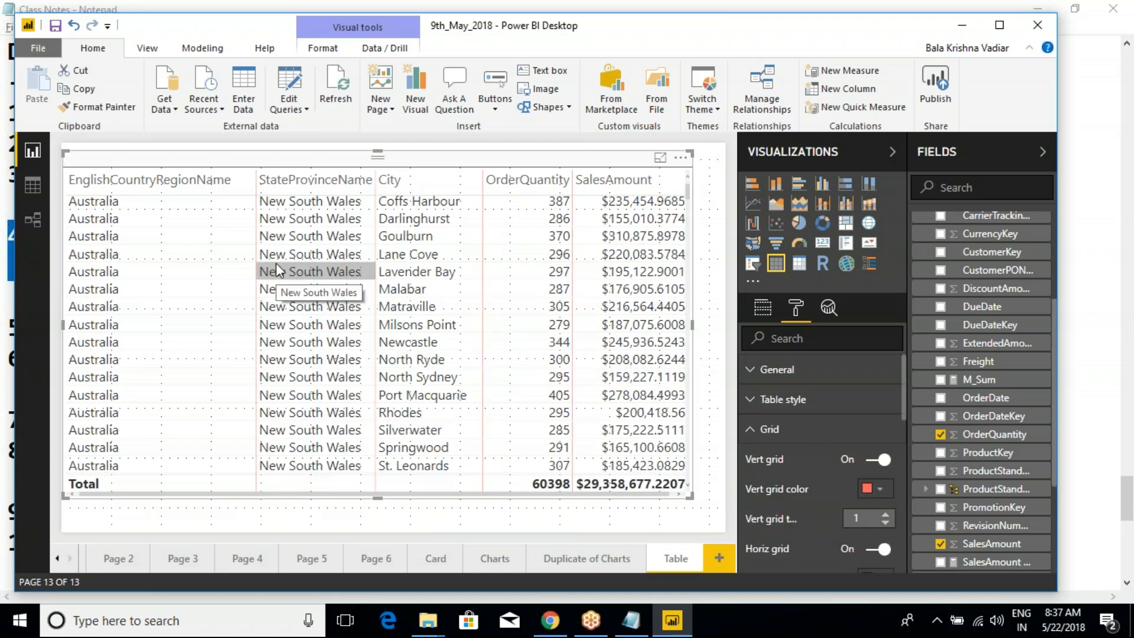
key("ctrl+shift+d")
left_click_drag(482, 157, 478, 307)
left_click_drag(568, 159, 583, 324)
left_click_drag(376, 167, 367, 342)
left_click_drag(253, 175, 255, 353)
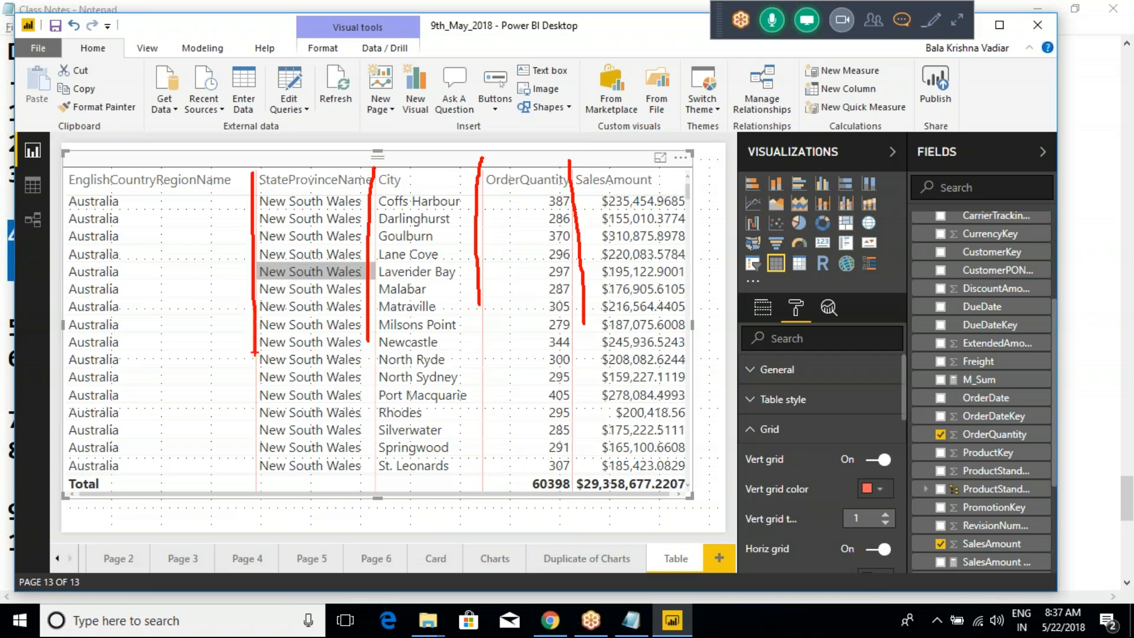
key("Escape")
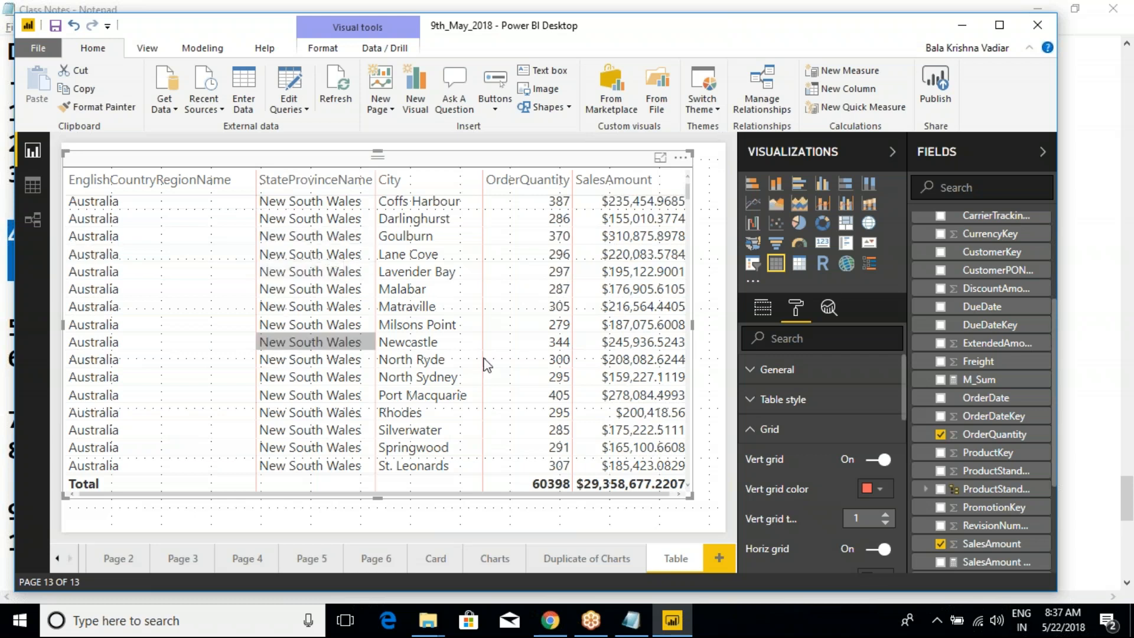
left_click(885, 514)
left_click(884, 514)
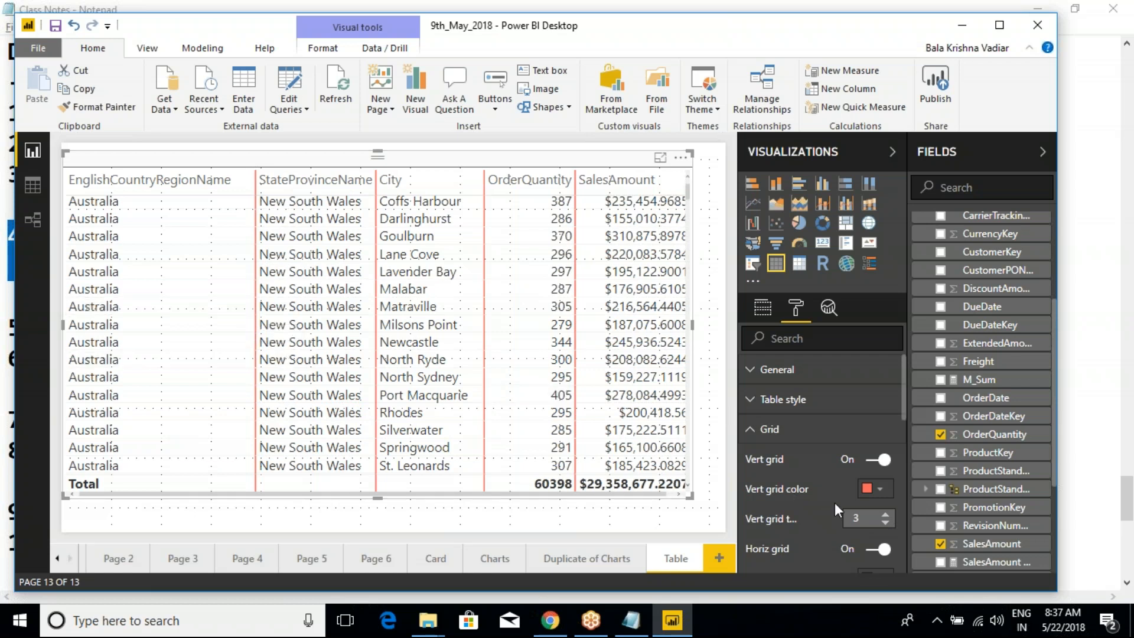
- Switch the table's vertical gridlines off
left_click(872, 461)
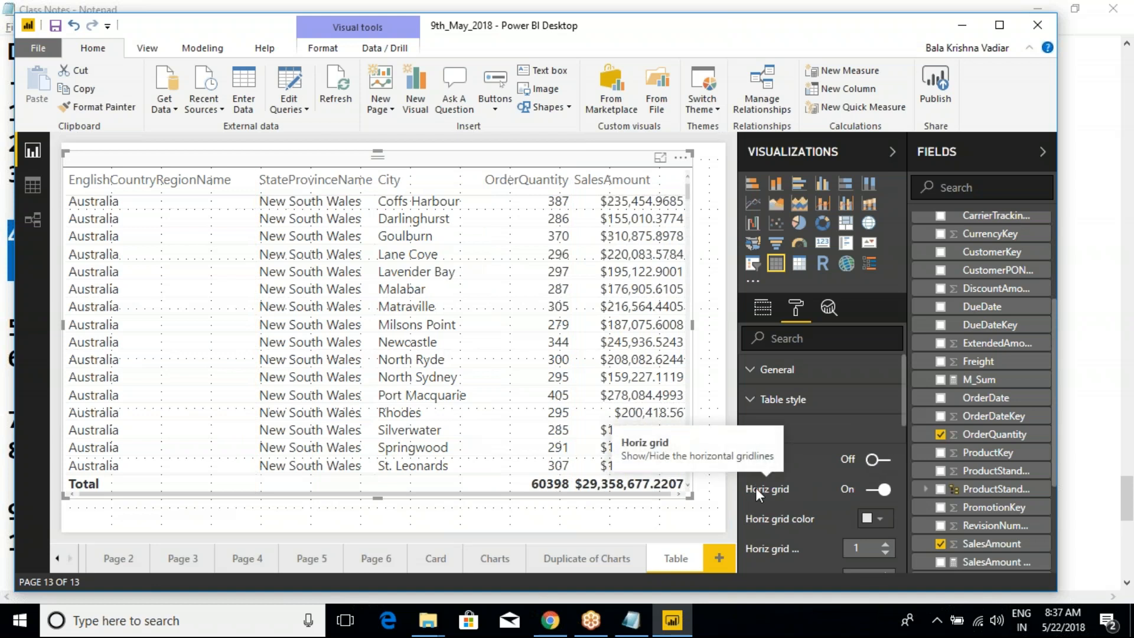
key("ctrl+2")
left_click_drag(107, 209, 375, 203)
left_click_drag(118, 234, 291, 228)
left_click_drag(147, 258, 263, 257)
key("Escape")
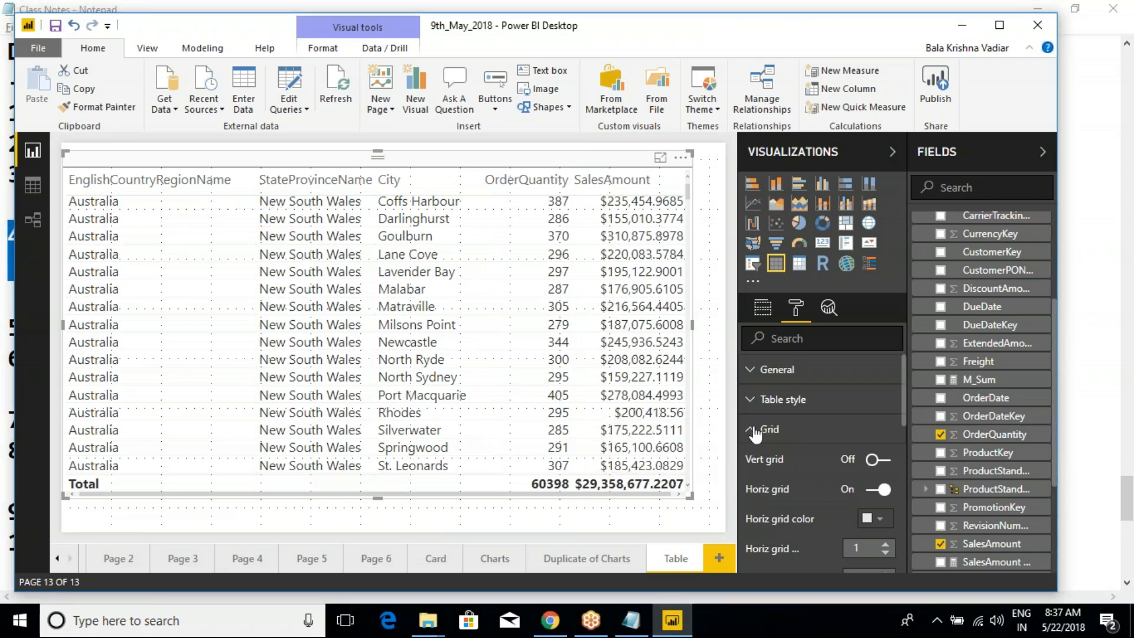
- Toggle the table's horizontal gridlines off and back on
left_click(873, 495)
left_click(885, 499)
scroll(838, 520, "down", 2)
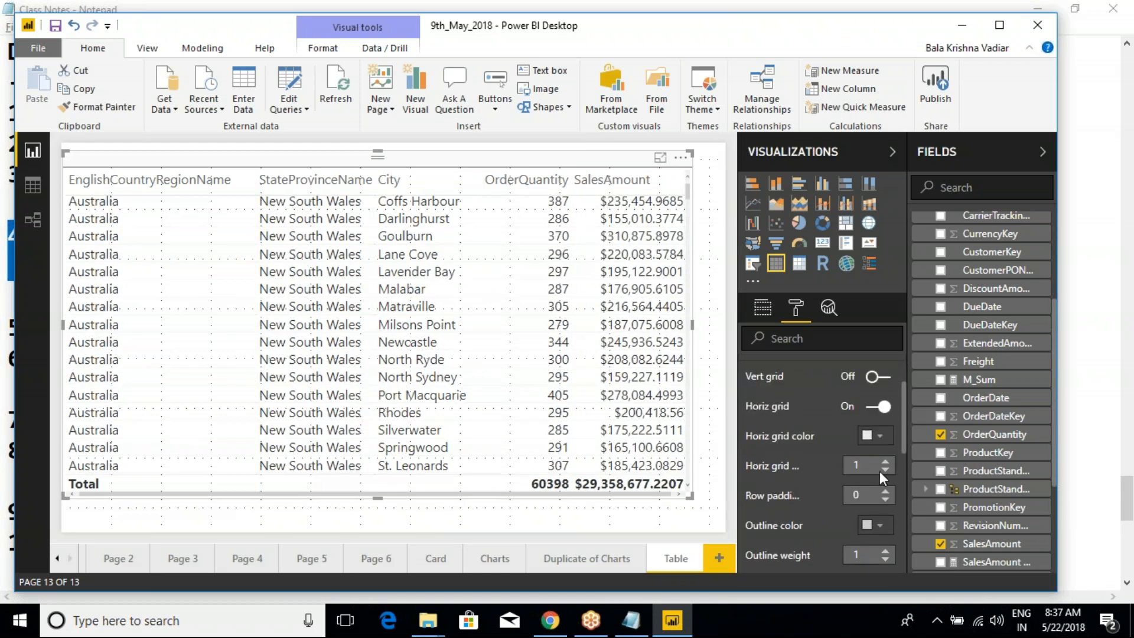
- Colour the table's horizontal gridlines red, set their thickness to 2 and widen the table visual slightly
left_click(880, 437)
left_click(782, 373)
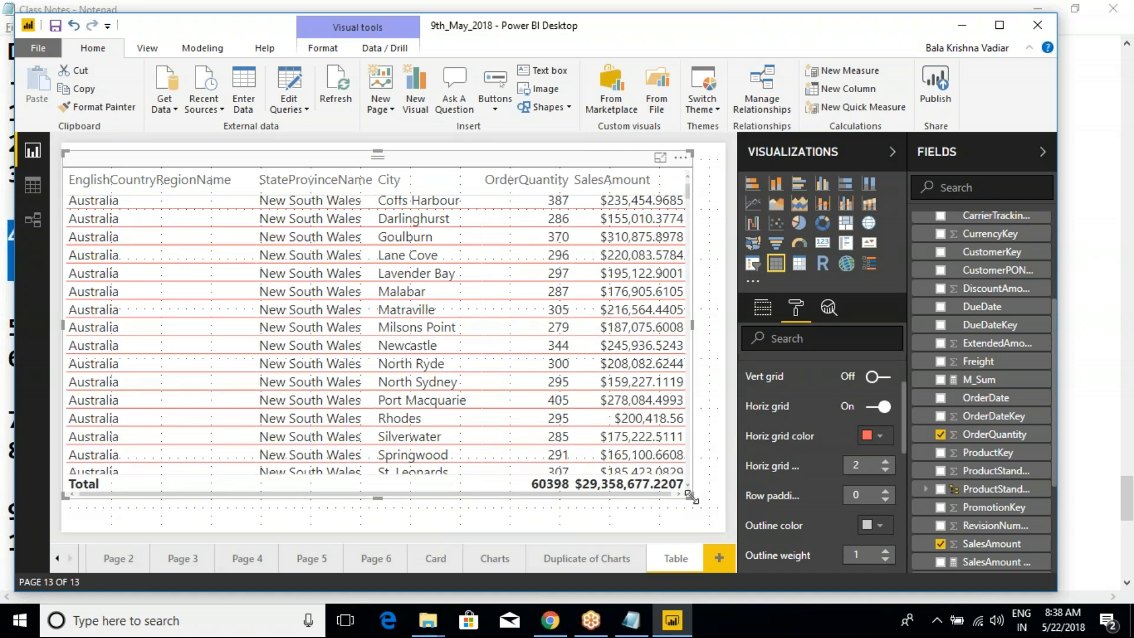
left_click_drag(689, 497, 699, 498)
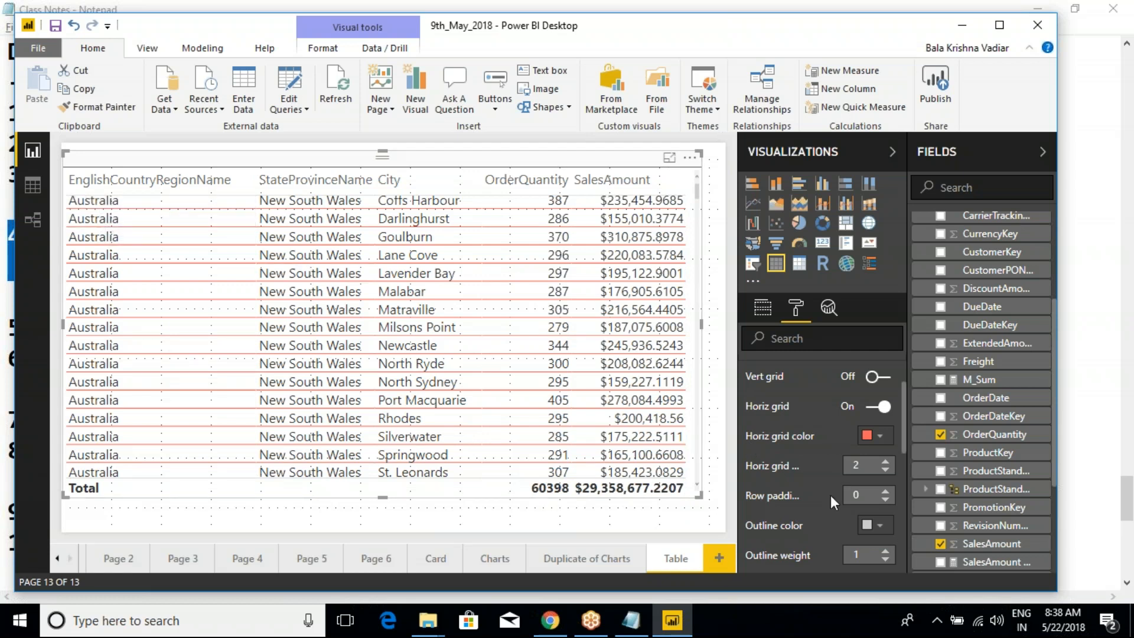
- Set the table's row padding to 8 and go back to the first rows
left_click(885, 491)
left_click(885, 492)
left_click(885, 492)
left_click(885, 491)
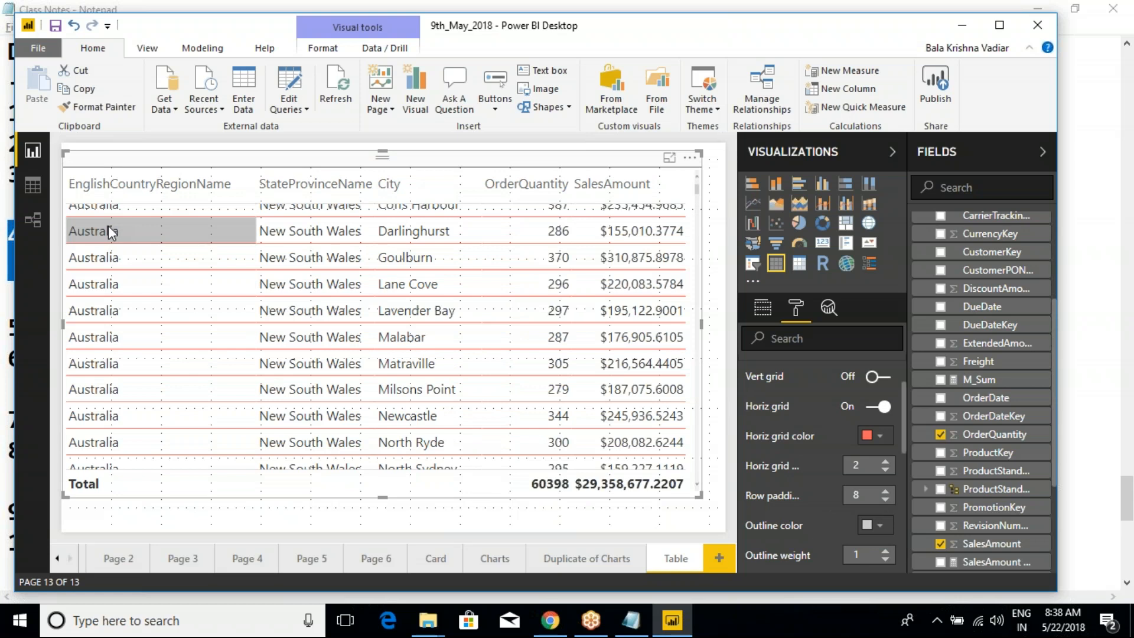
scroll(509, 260, "up", 1)
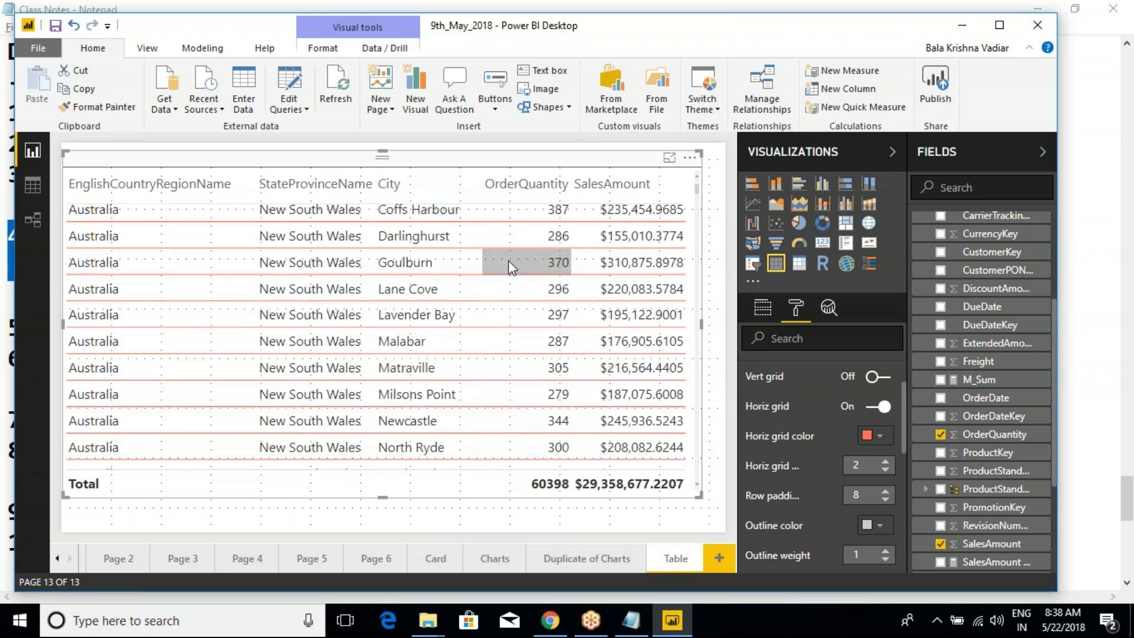
key("ctrl+2")
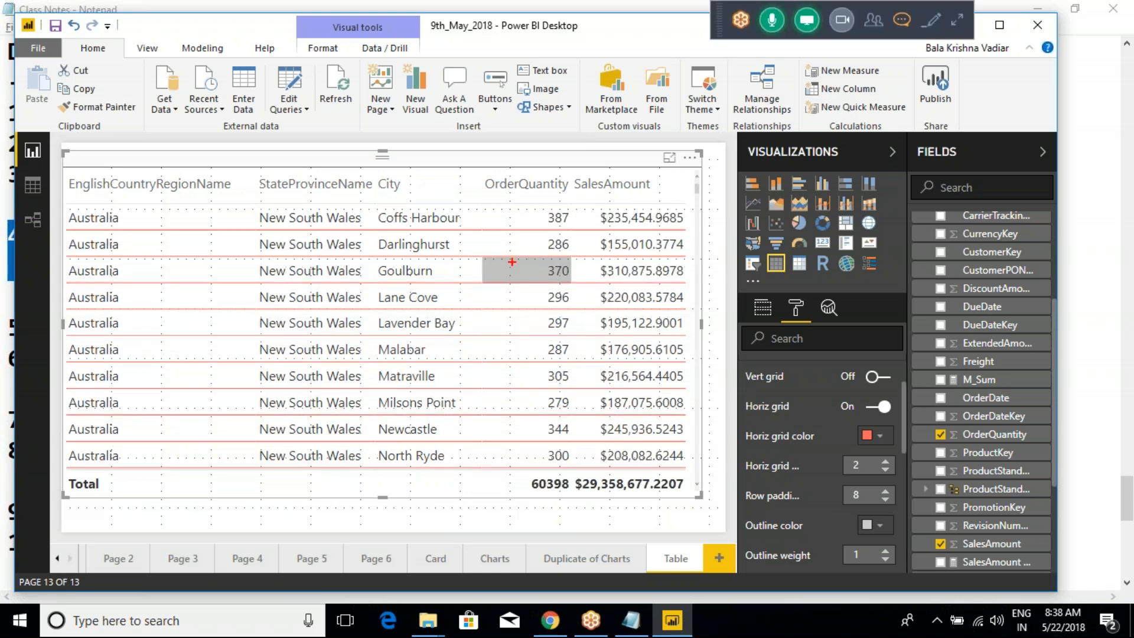
mouse_move(363, 202)
left_mouse_down()
mouse_move(431, 231)
mouse_move(476, 231)
left_mouse_up()
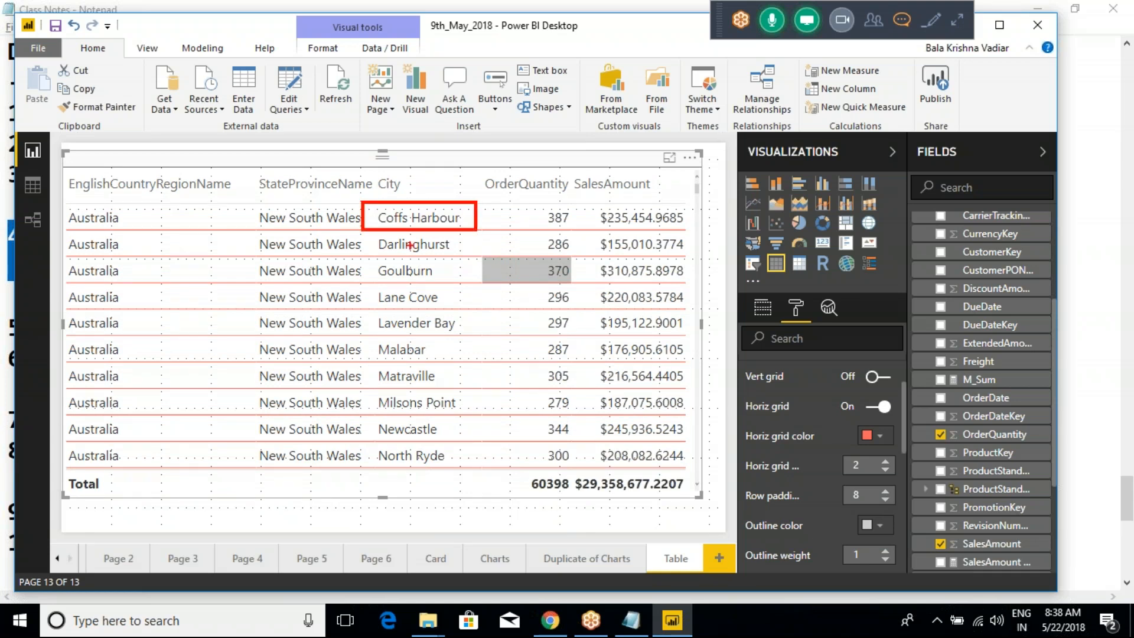
mouse_move(362, 229)
left_mouse_down()
mouse_move(486, 261)
mouse_move(476, 259)
left_mouse_up()
key("Escape")
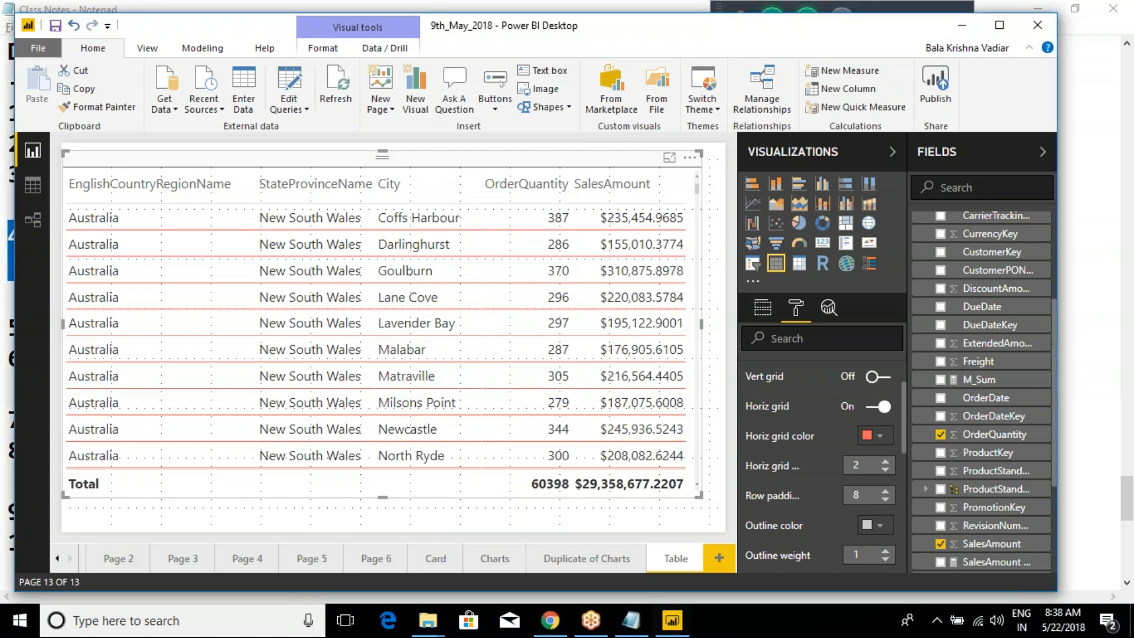
key("ctrl+2")
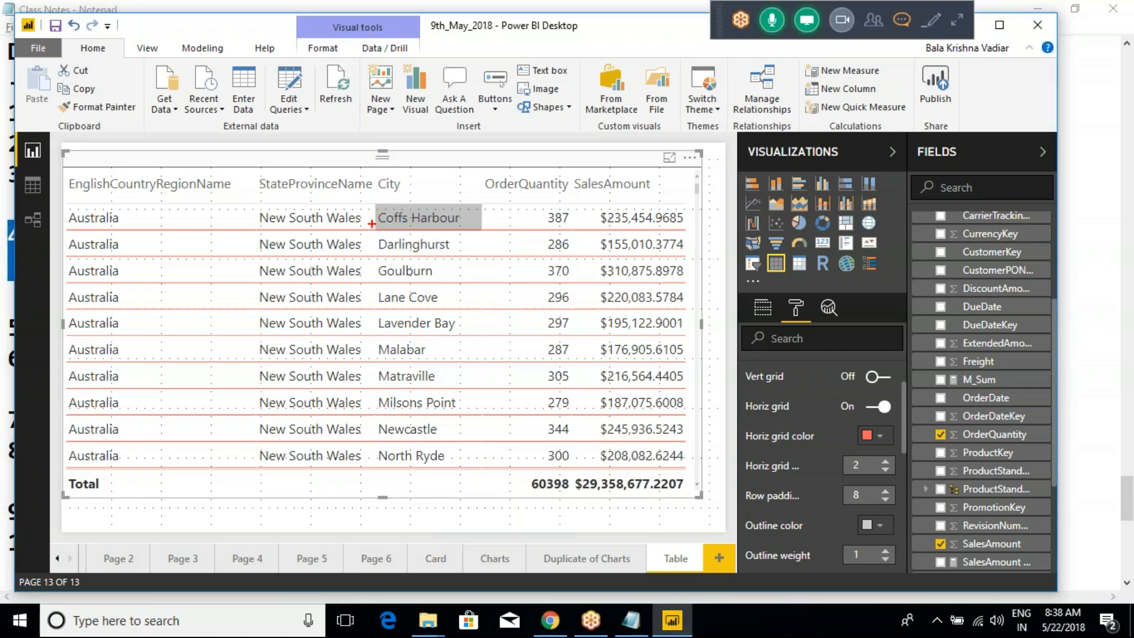
mouse_move(371, 222)
left_mouse_down()
mouse_move(476, 249)
mouse_move(461, 242)
left_mouse_up()
key("Escape")
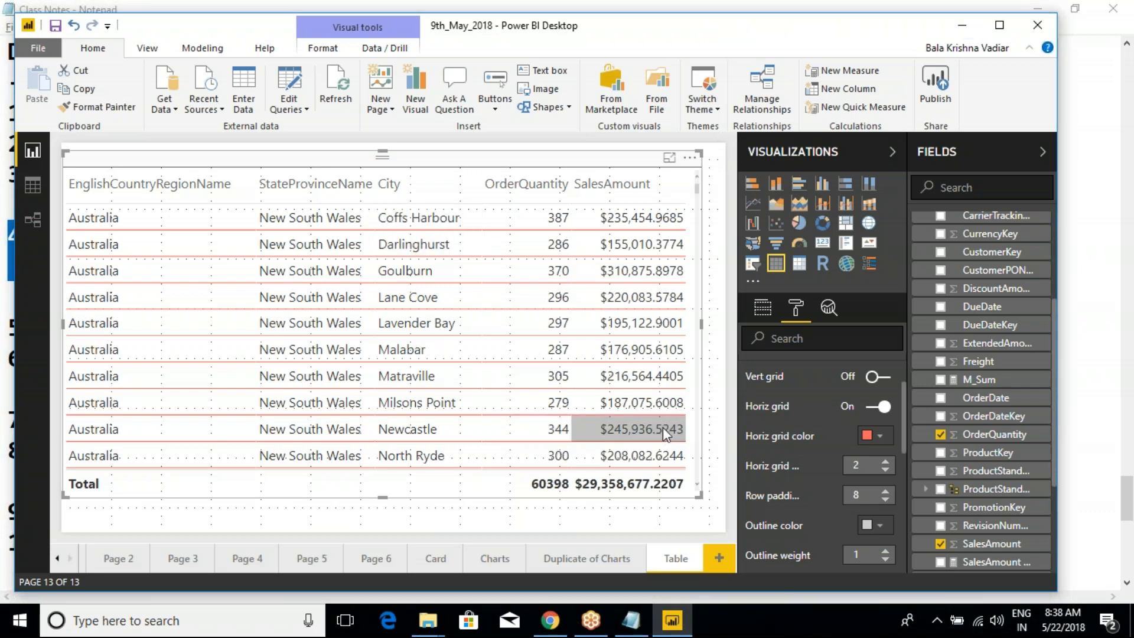
- Reduce the table's row padding to 0
left_click(885, 500)
left_click(885, 499)
left_click(885, 500)
left_click(885, 499)
left_click(885, 499)
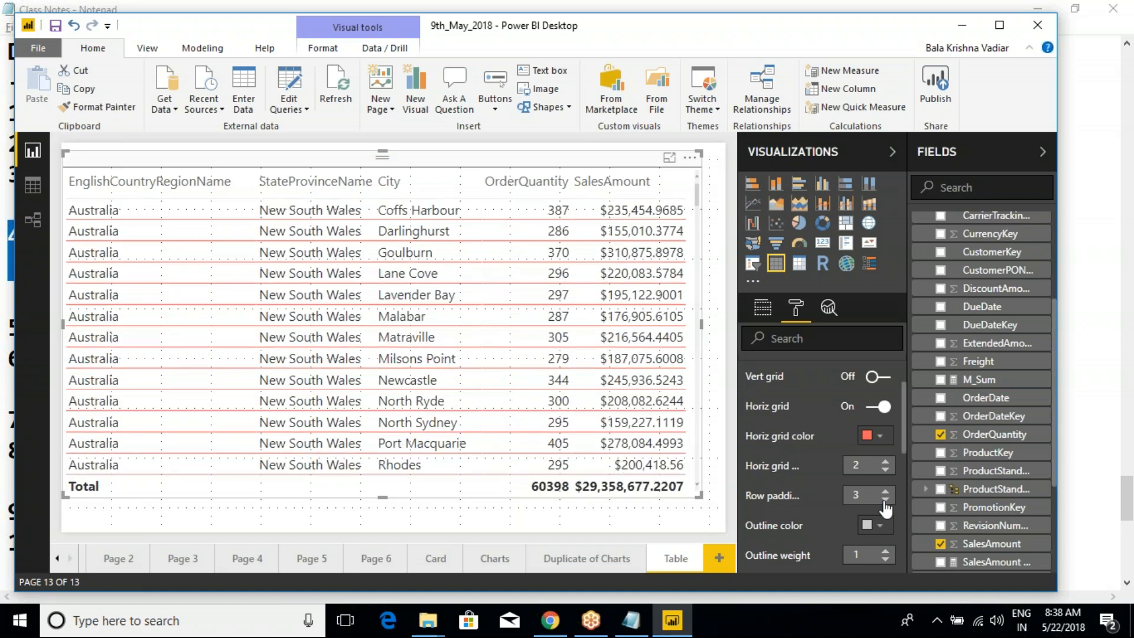
left_click(885, 500)
left_click(885, 499)
left_click(885, 500)
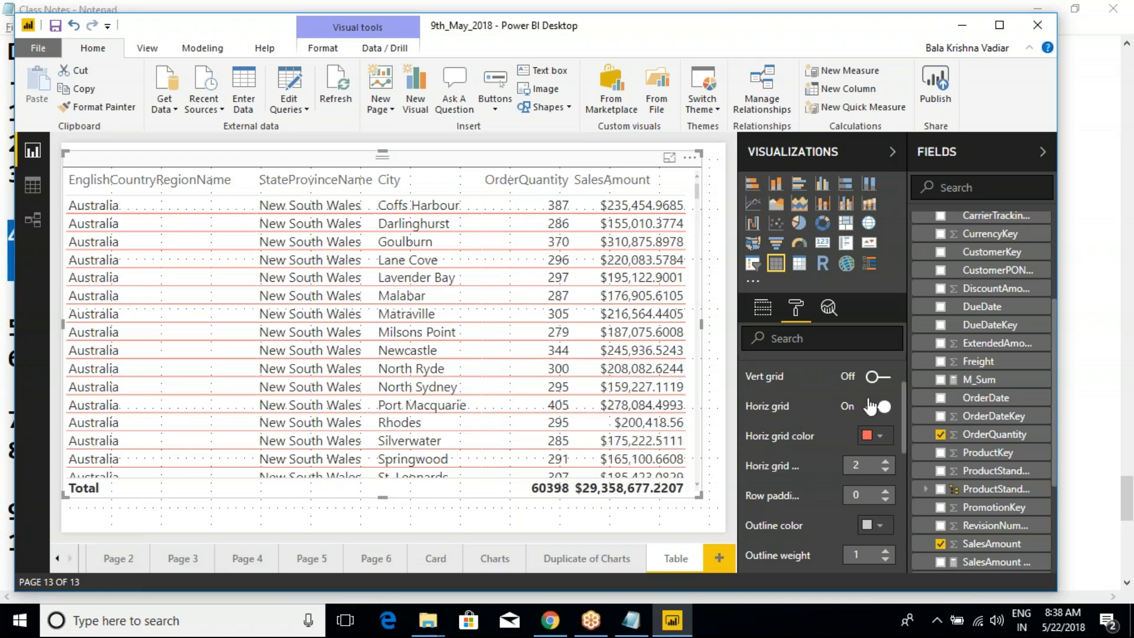
- Toggle the horizontal gridlines off and back on, and switch the vertical gridlines on
left_click(873, 406)
scroll(809, 394, "up", 1)
scroll(806, 395, "up", 1)
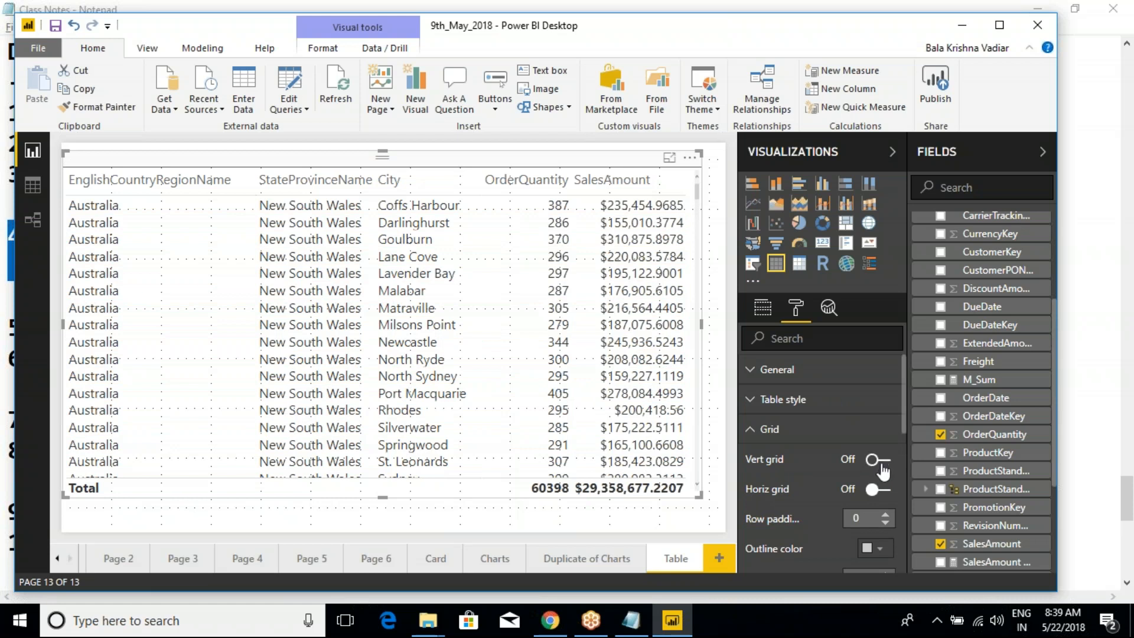
left_click(886, 492)
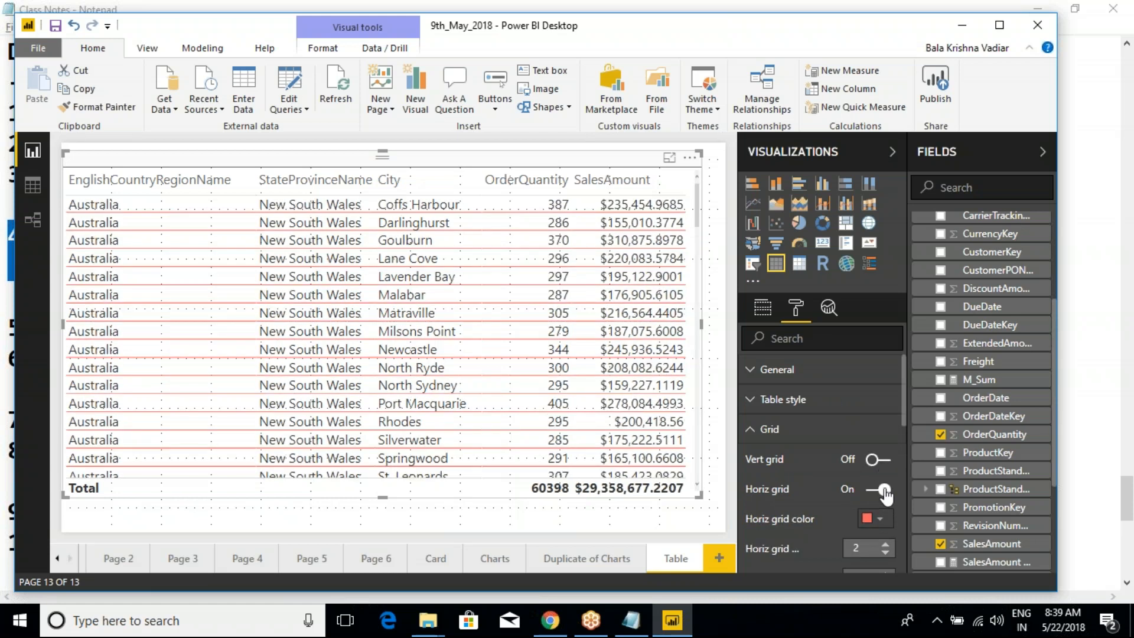
left_click(884, 461)
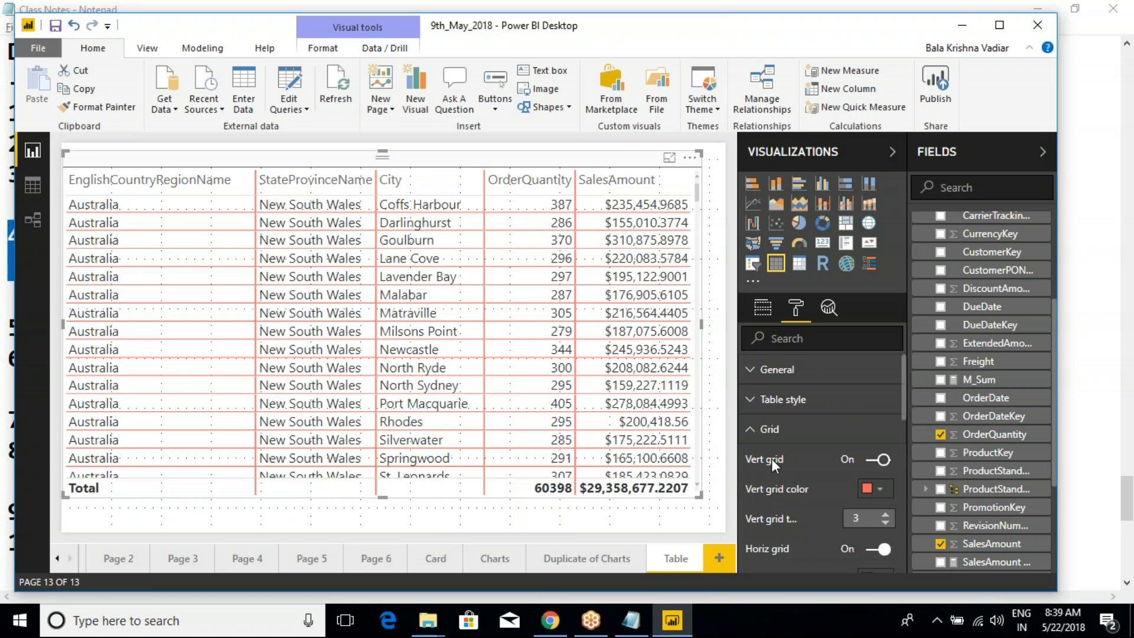
scroll(782, 481, "down", 3)
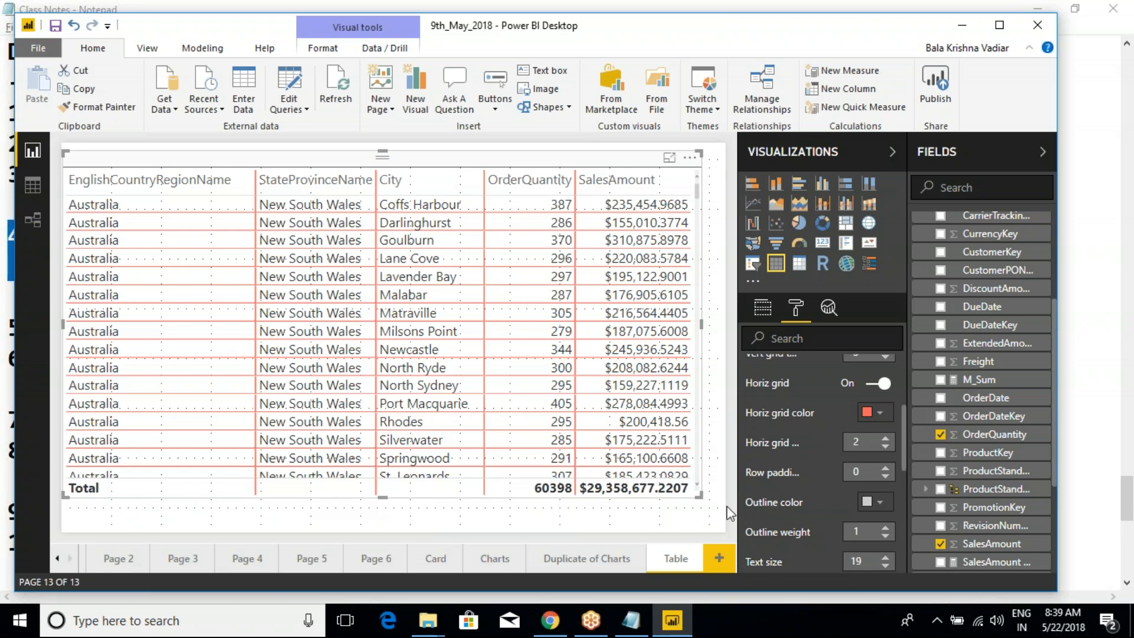
key("ctrl+2")
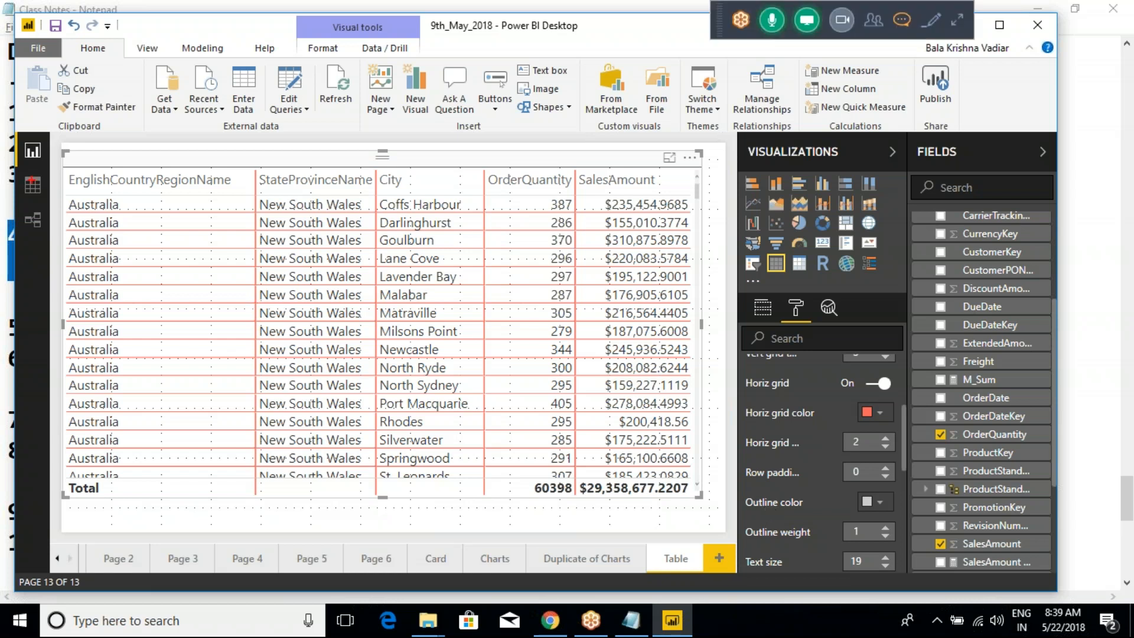
mouse_move(62, 150)
left_mouse_down()
mouse_move(491, 451)
mouse_move(702, 501)
left_mouse_up()
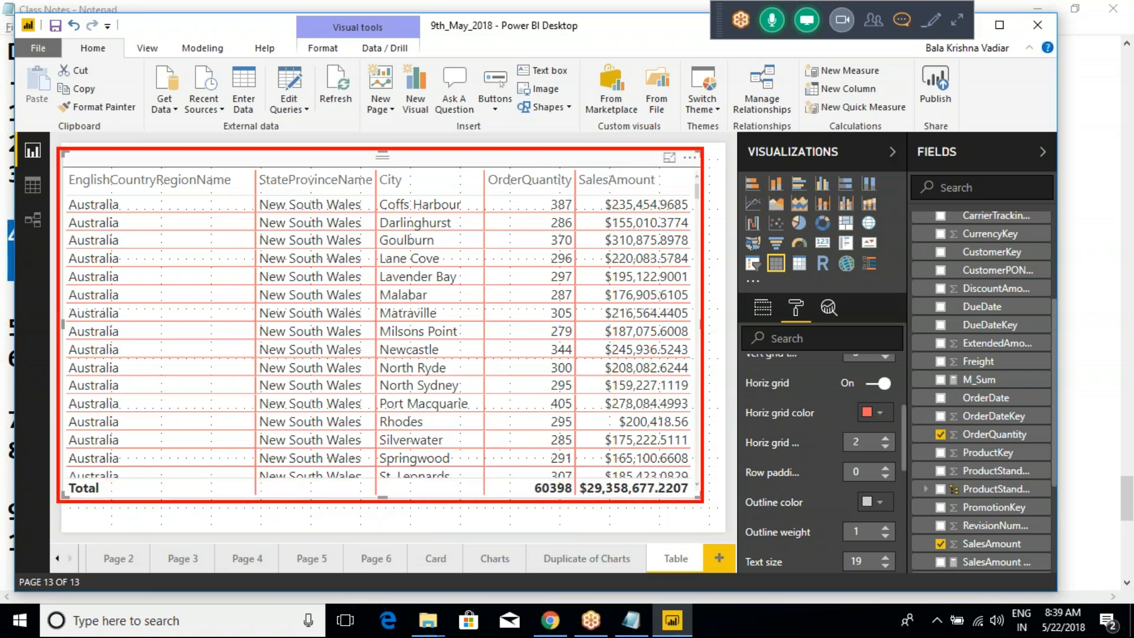
key("Escape")
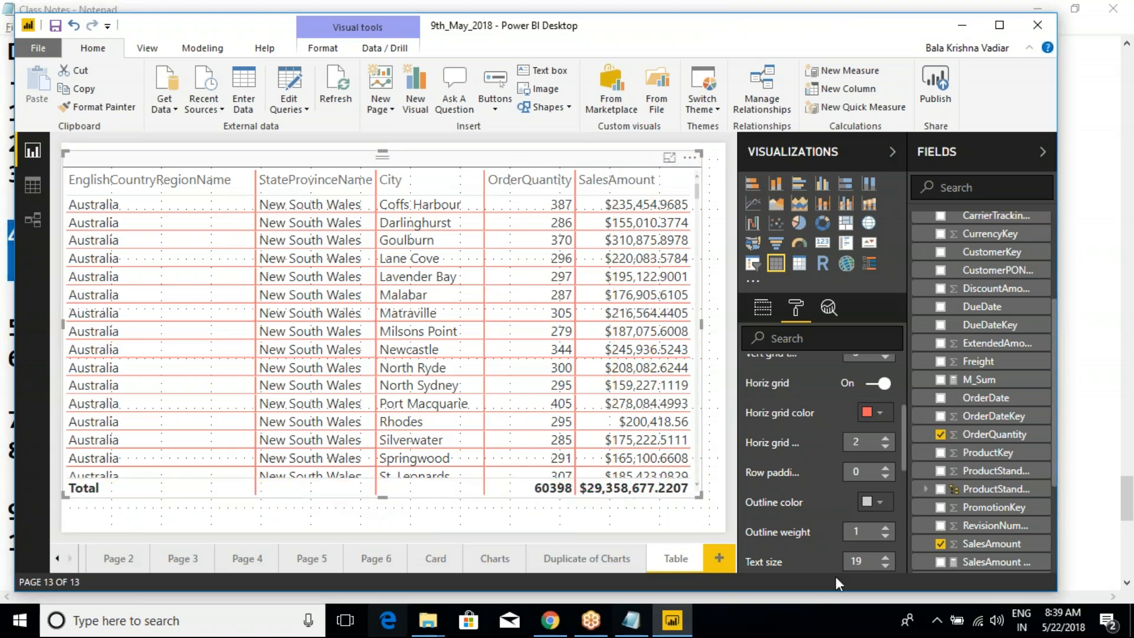
- Colour the table's outline yellow and raise the outline weight to 6
left_click(865, 502)
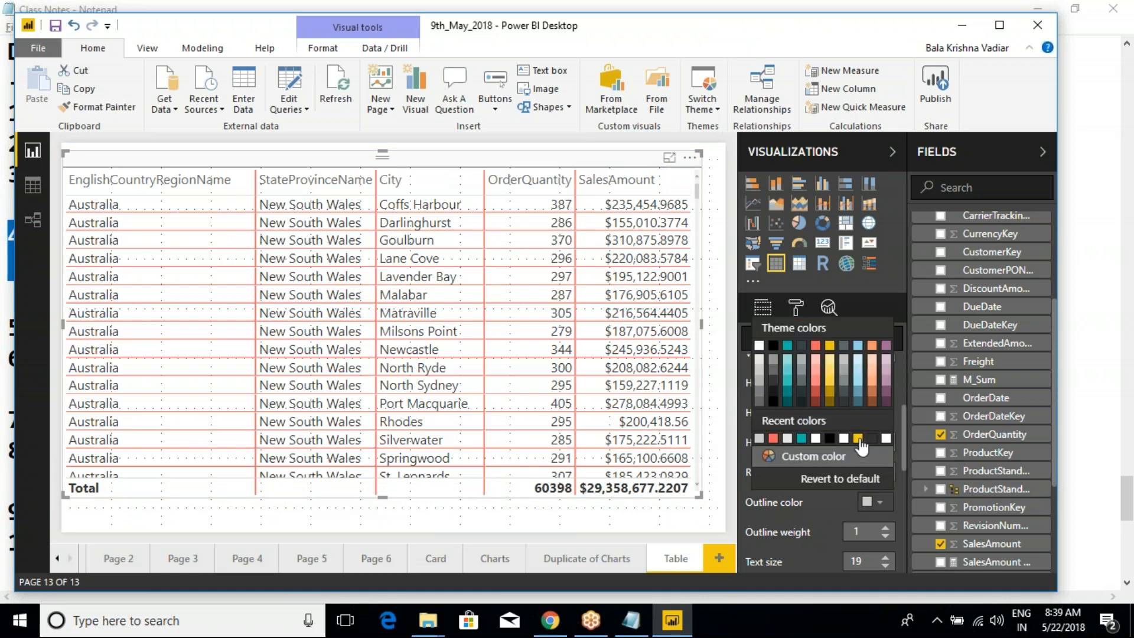
left_click(858, 438)
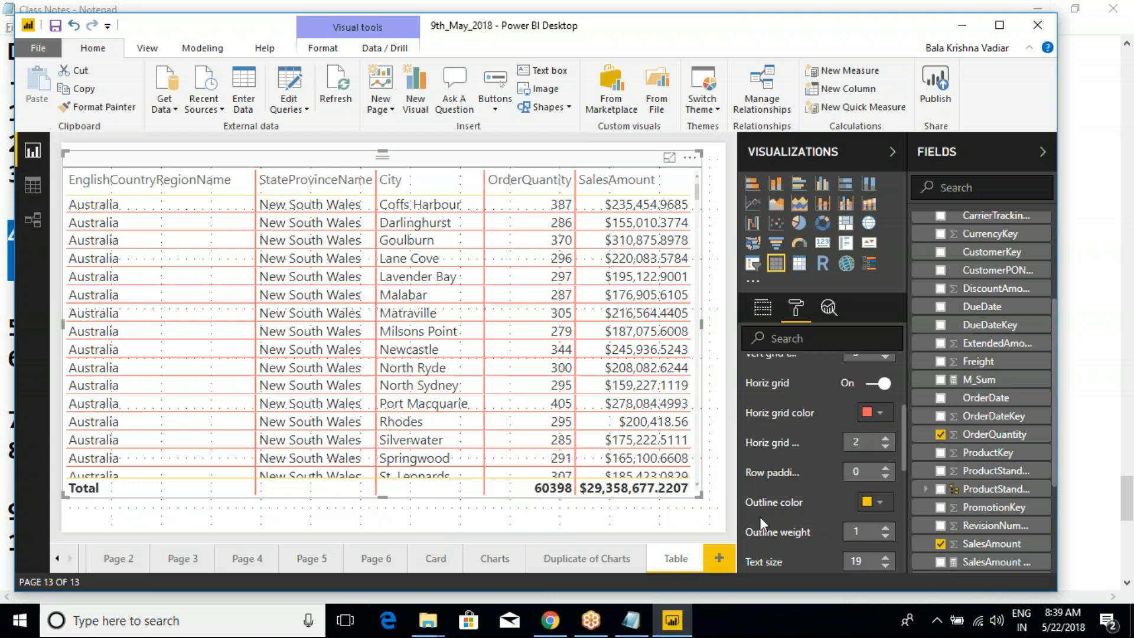
left_click(885, 526)
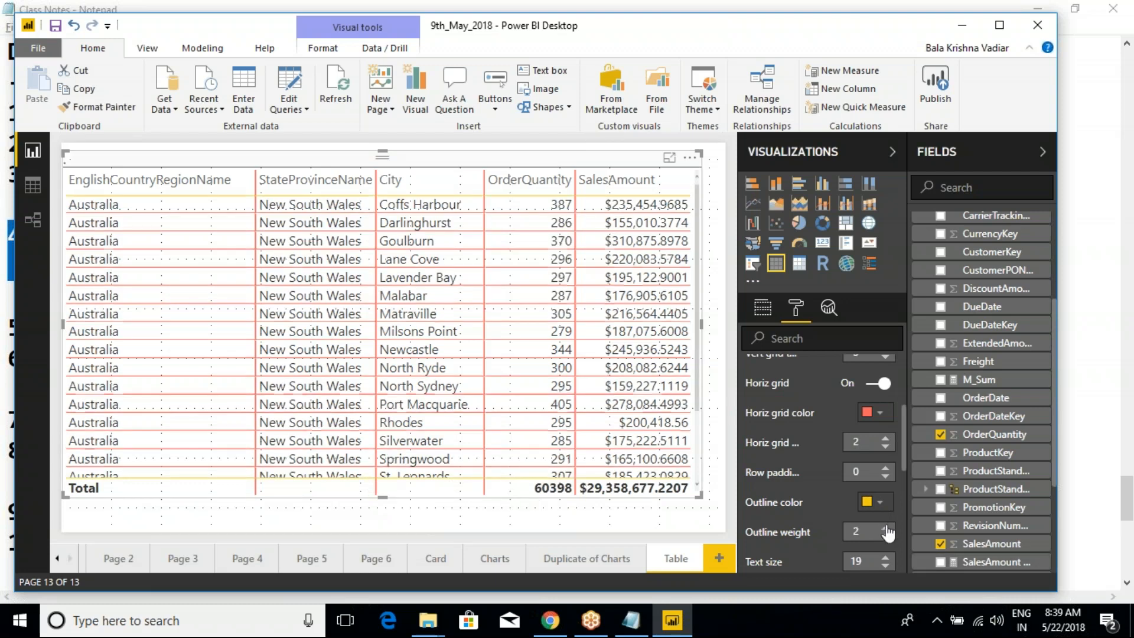
left_click(885, 526)
left_click(885, 526)
left_click(885, 526)
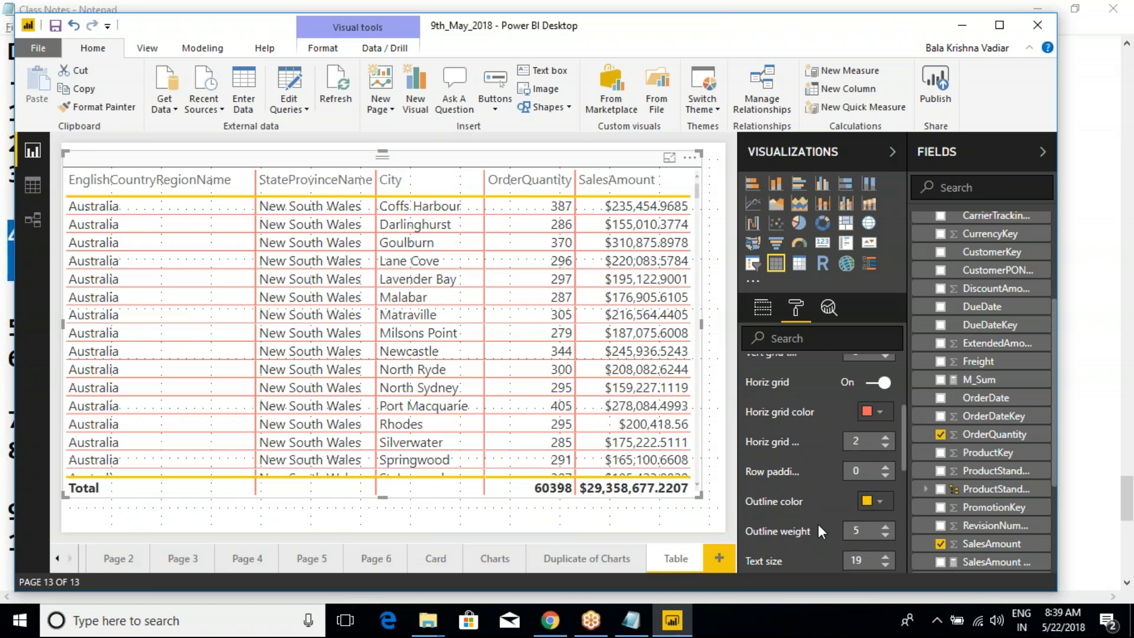
scroll(818, 523, "down", 2)
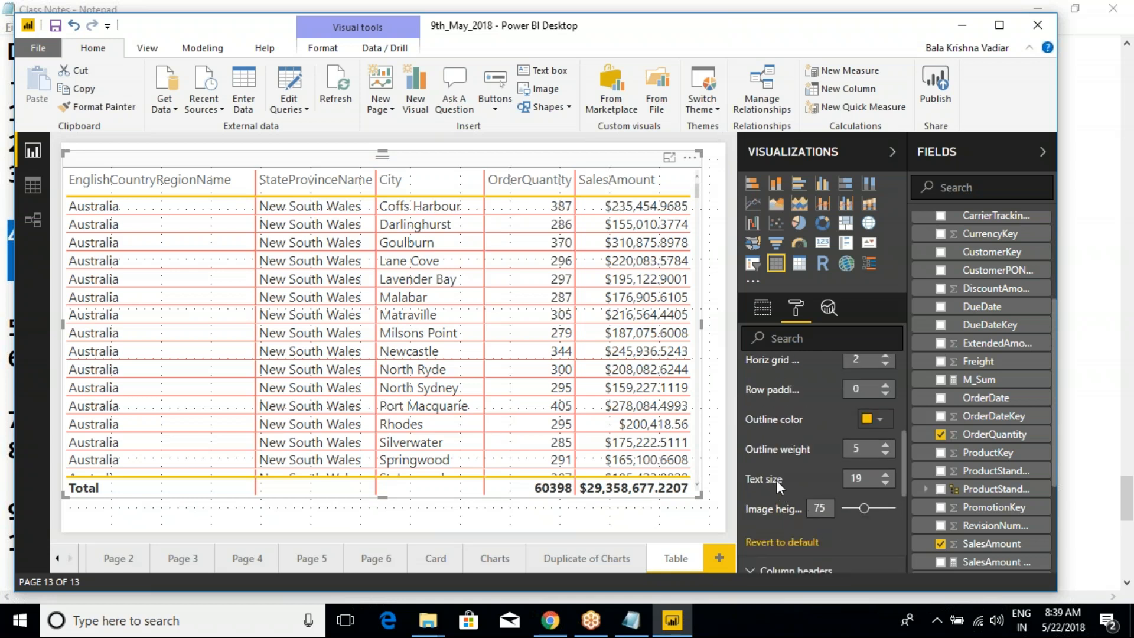
left_click(884, 443)
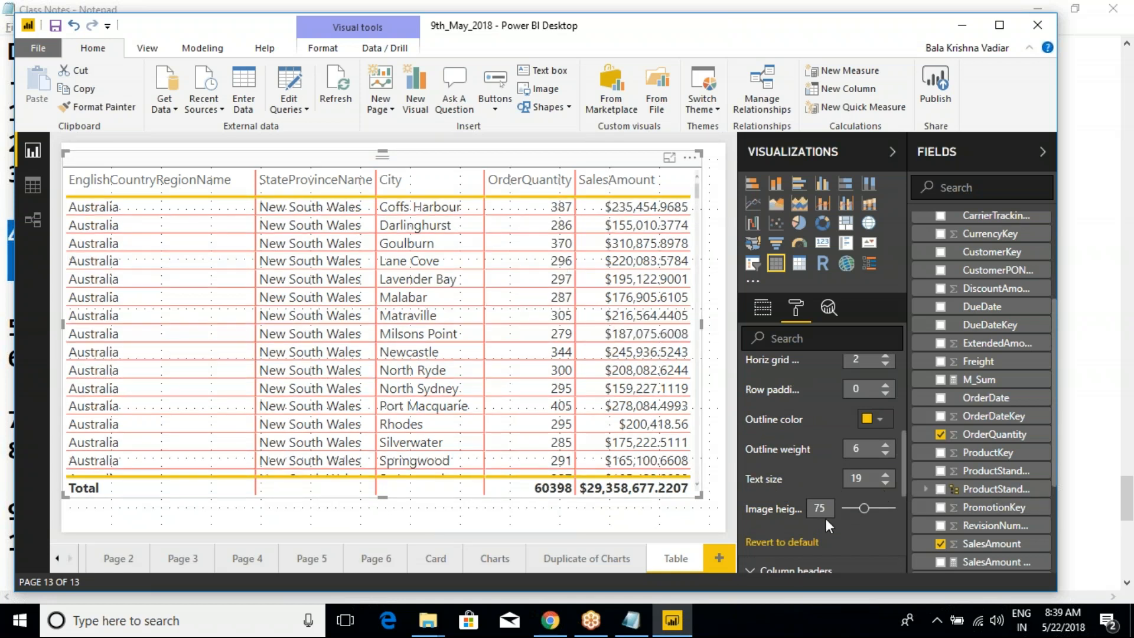
- Try larger and smaller image heights for the table, and collapse the Grid formatting options
mouse_move(864, 509)
left_mouse_down()
mouse_move(854, 509)
mouse_move(889, 503)
mouse_move(868, 508)
left_mouse_up()
left_click_drag(870, 515, 841, 511)
left_click_drag(848, 515, 853, 509)
mouse_move(854, 509)
left_mouse_down()
mouse_move(890, 509)
mouse_move(859, 517)
left_mouse_up()
scroll(802, 480, "up", 3)
scroll(792, 472, "up", 3)
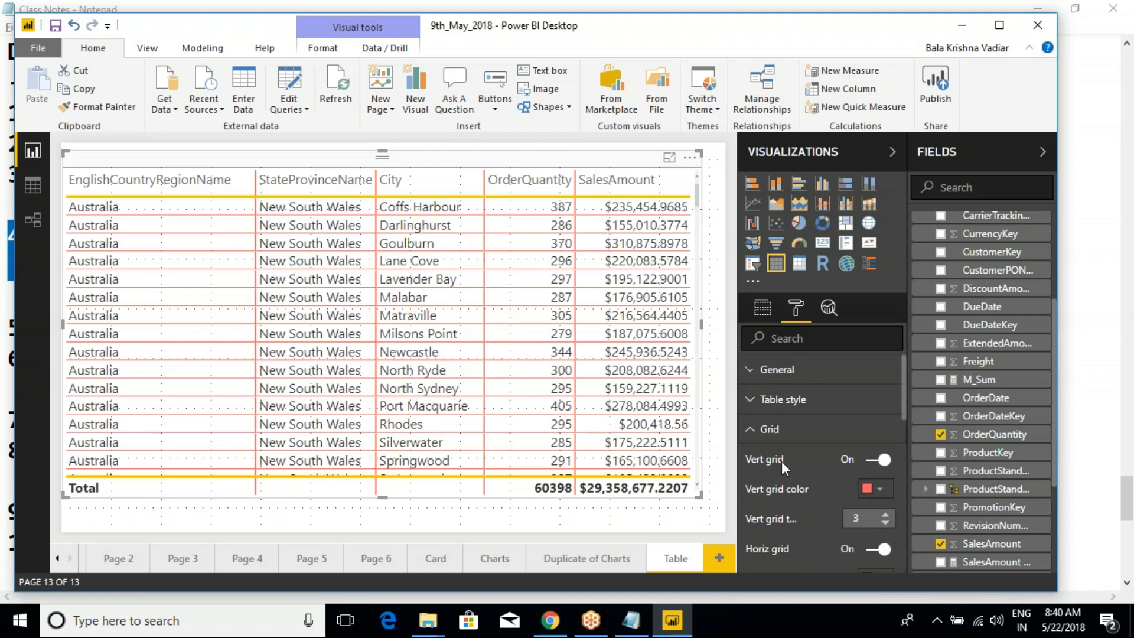
left_click(748, 429)
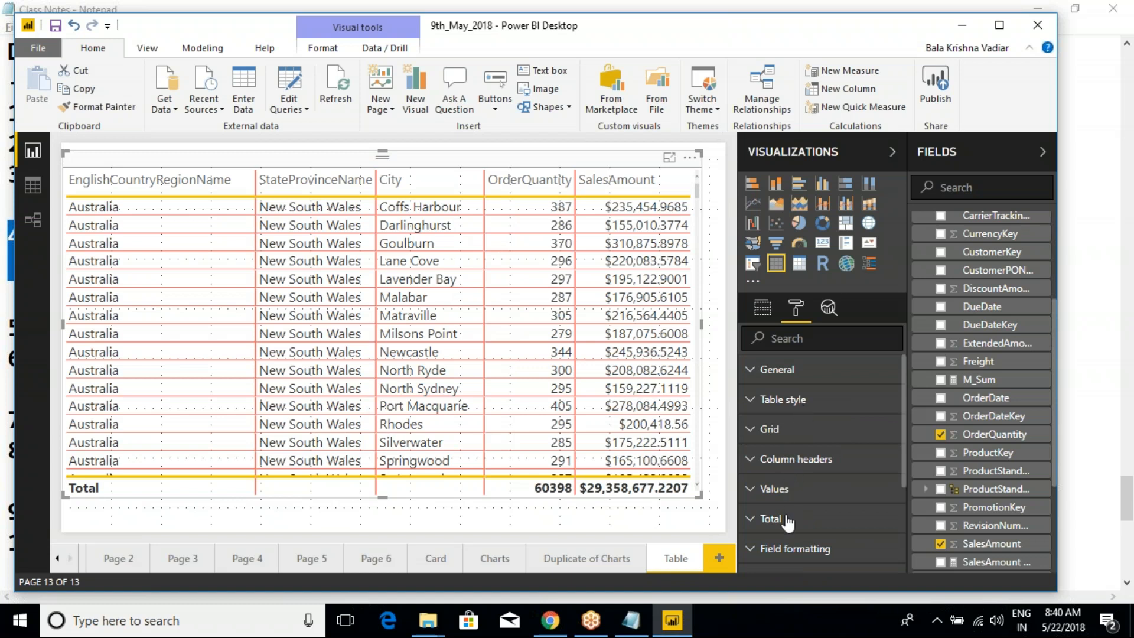
mouse_move(817, 525)
left_mouse_down()
mouse_move(715, 385)
mouse_move(715, 364)
left_mouse_up()
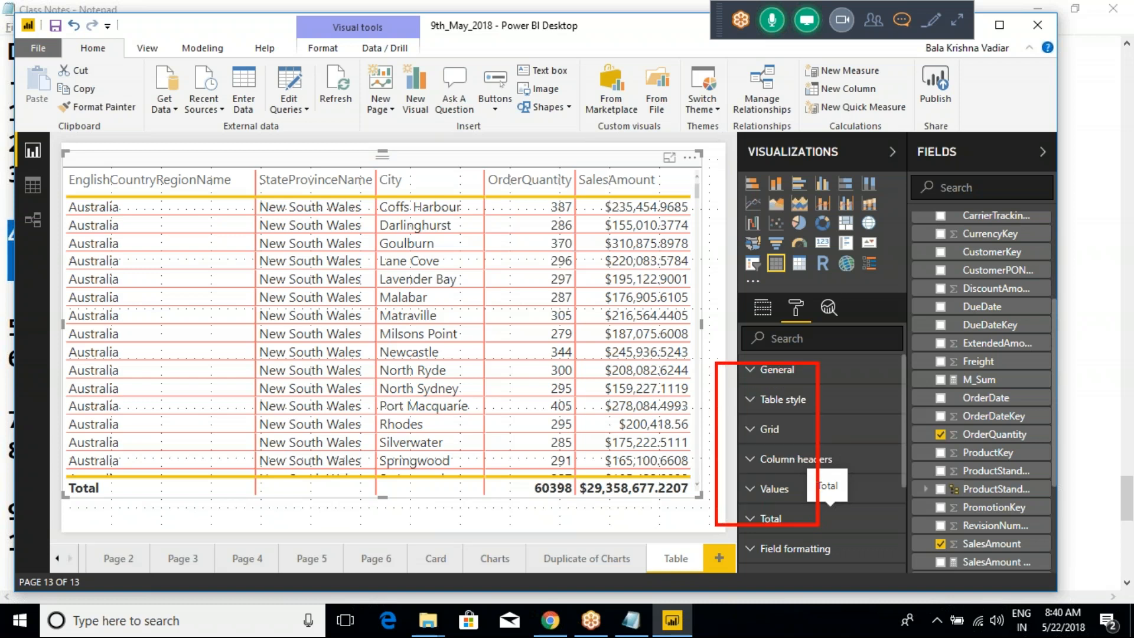
key("Escape")
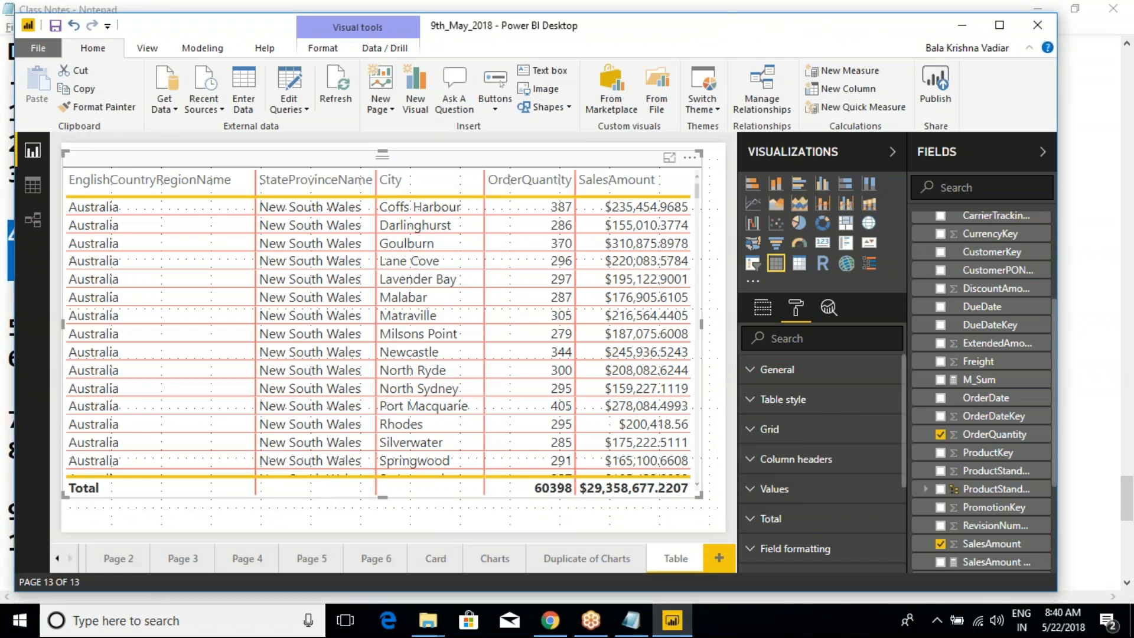
left_click(1047, 22)
left_click(1046, 22)
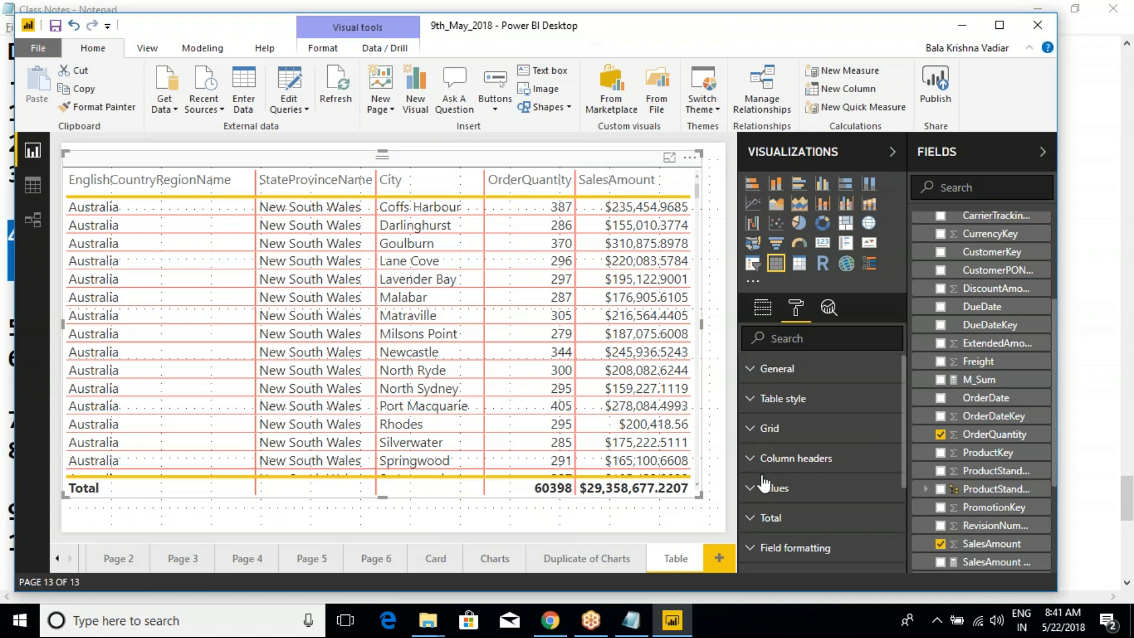
- Look through the remaining table format options, including Field formatting and Conditional formatting
scroll(764, 483, "down", 3)
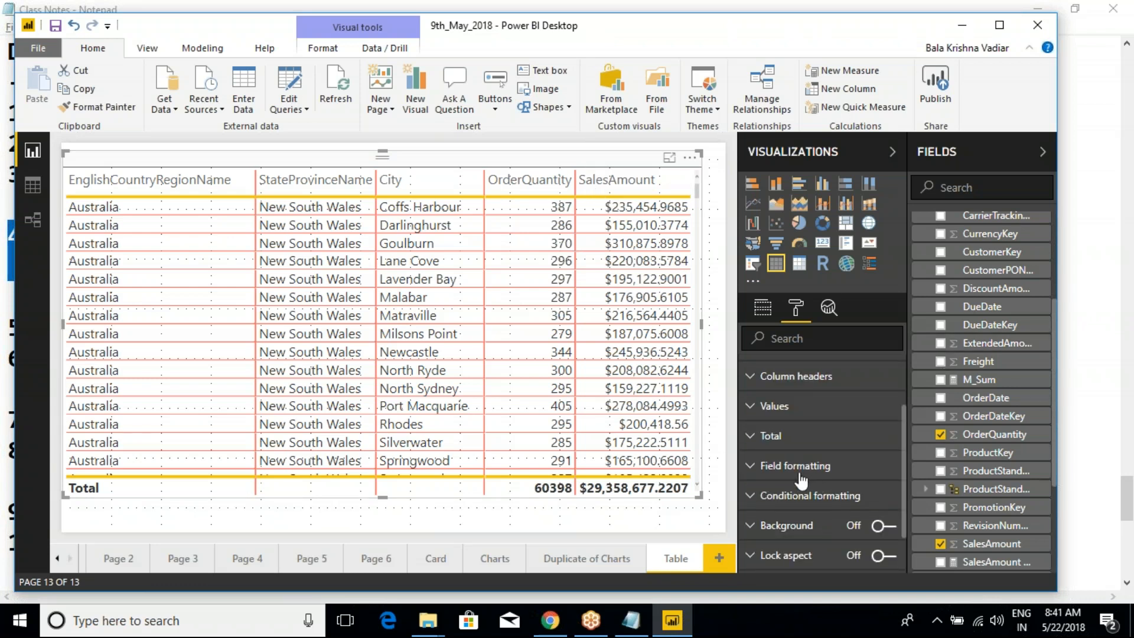
scroll(803, 511, "down", 2)
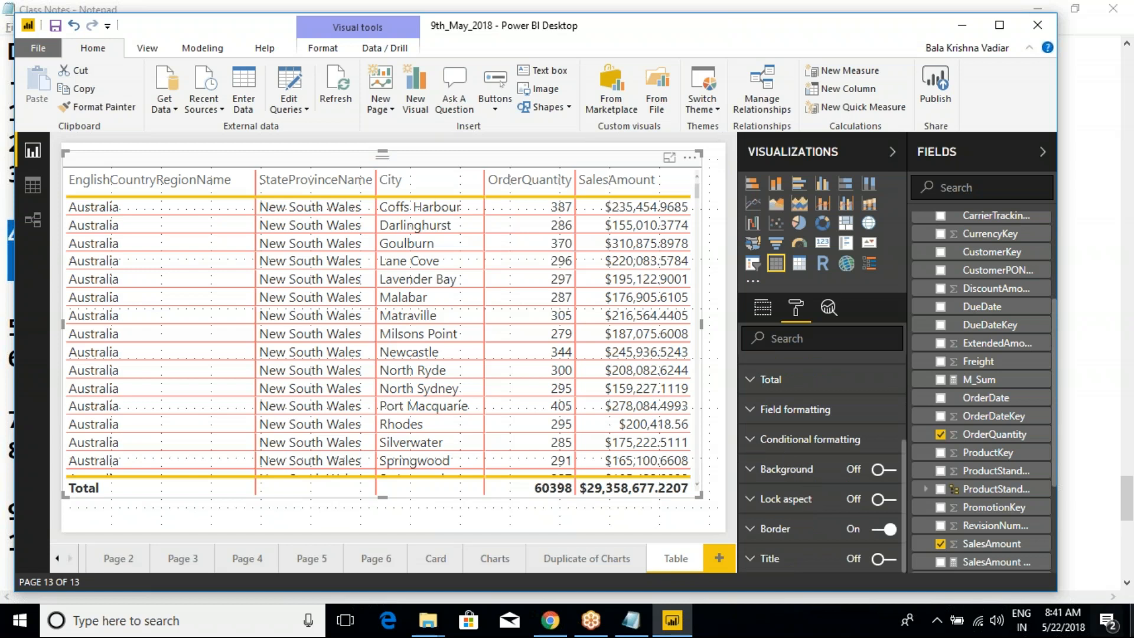
left_click_drag(726, 390, 898, 458)
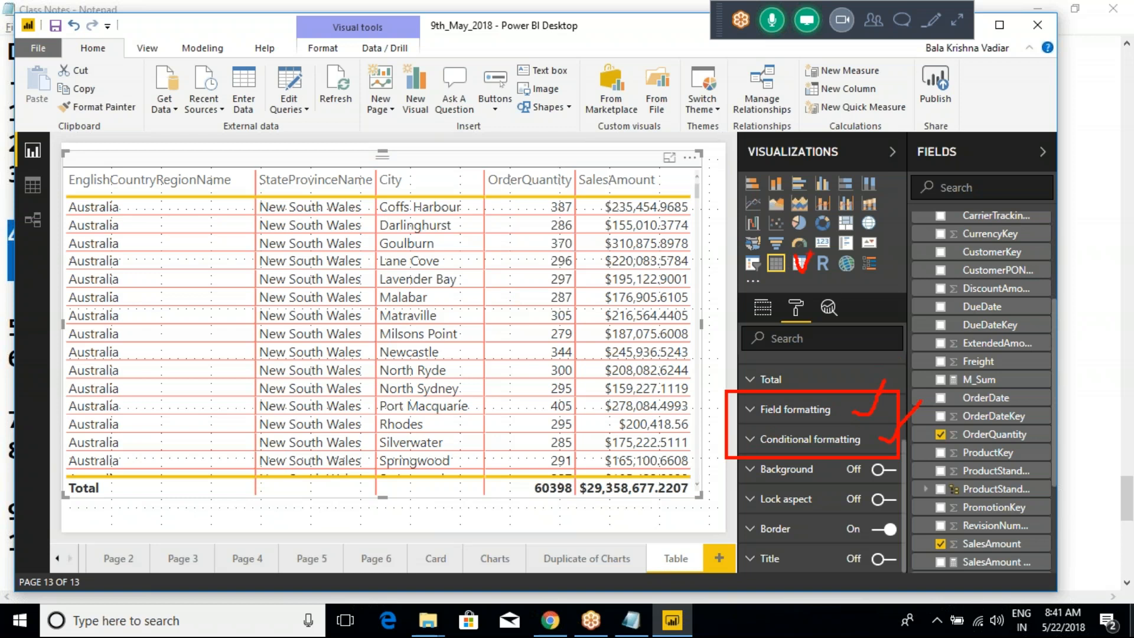
key("Escape")
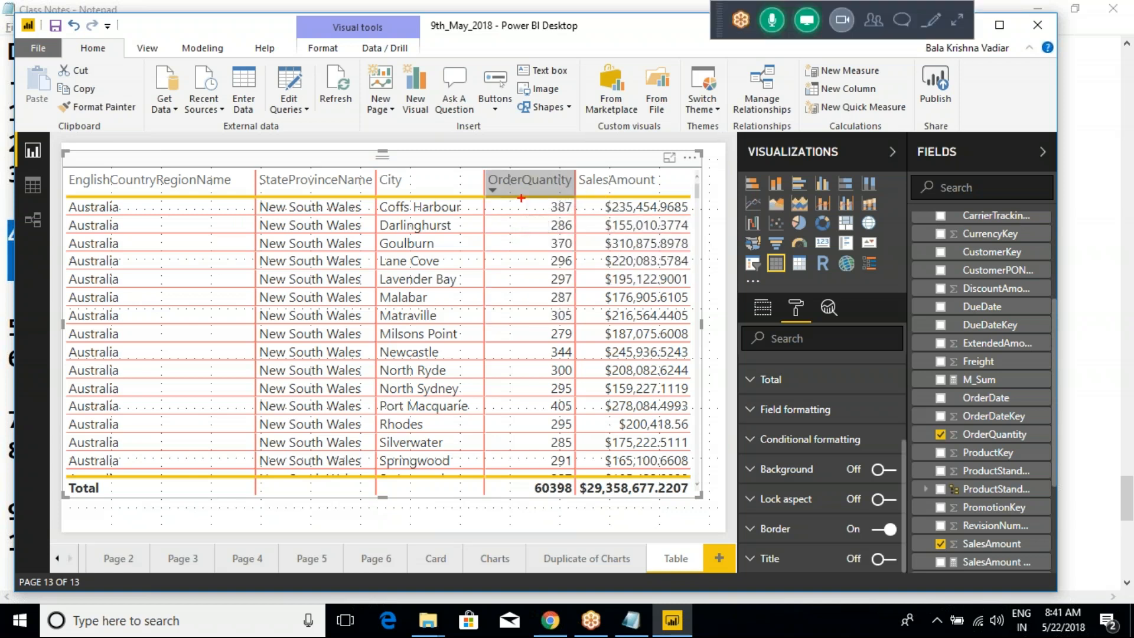
mouse_move(480, 157)
left_mouse_down()
mouse_move(605, 484)
mouse_move(579, 511)
left_mouse_up()
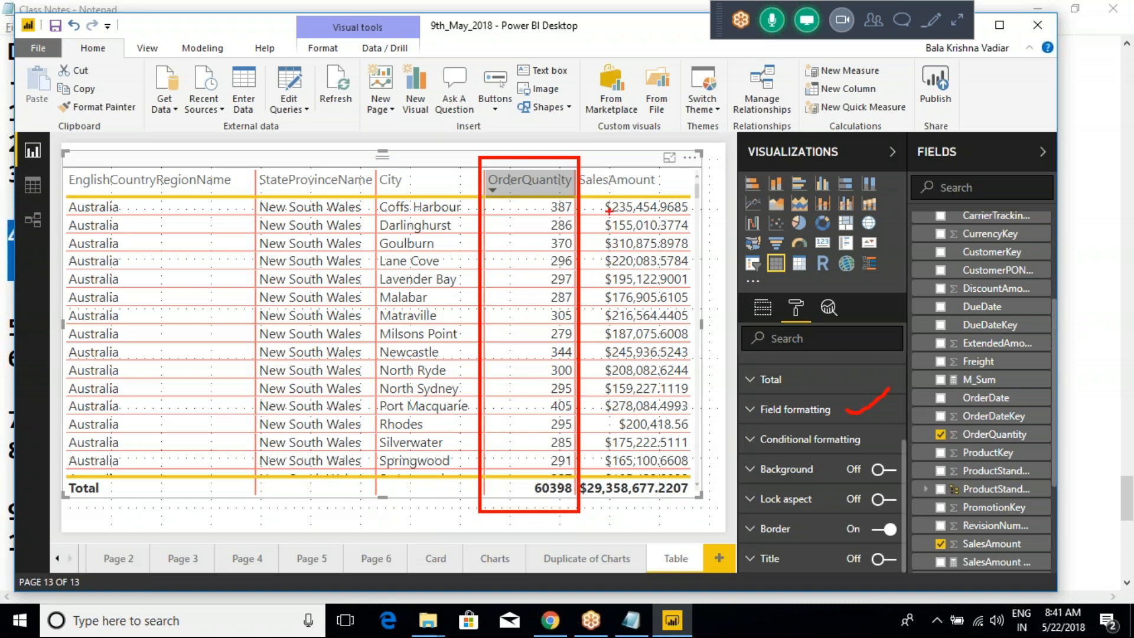
mouse_move(43, 159)
left_mouse_down()
mouse_move(166, 386)
mouse_move(251, 503)
left_mouse_up()
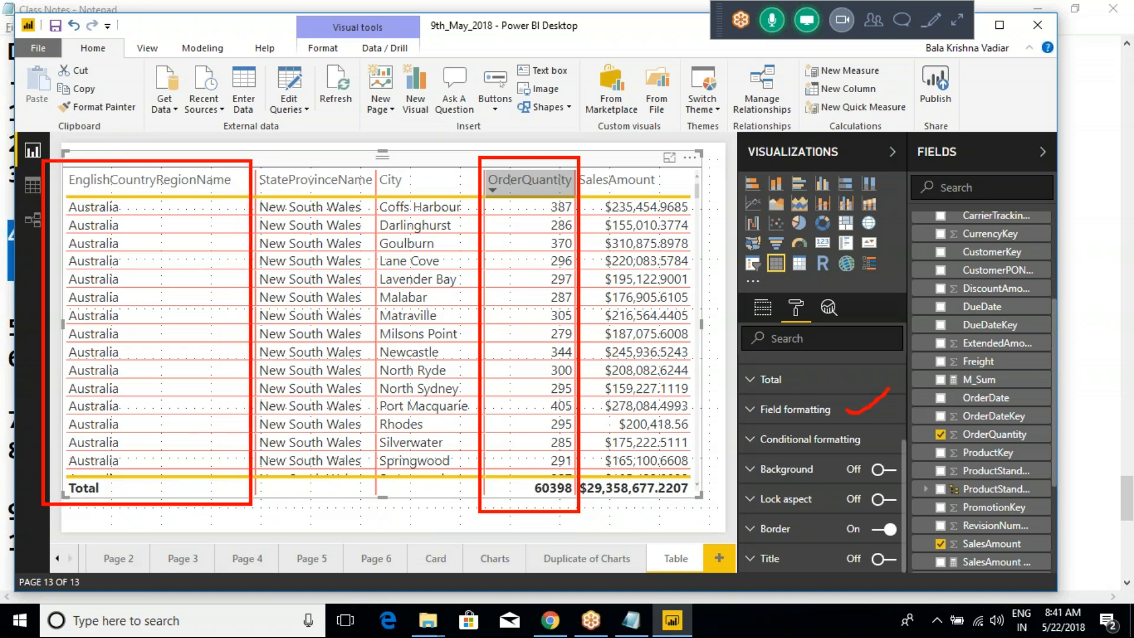
- Open the Field formatting options, choose OrderQuantity as the field to format and review its settings
key("Escape")
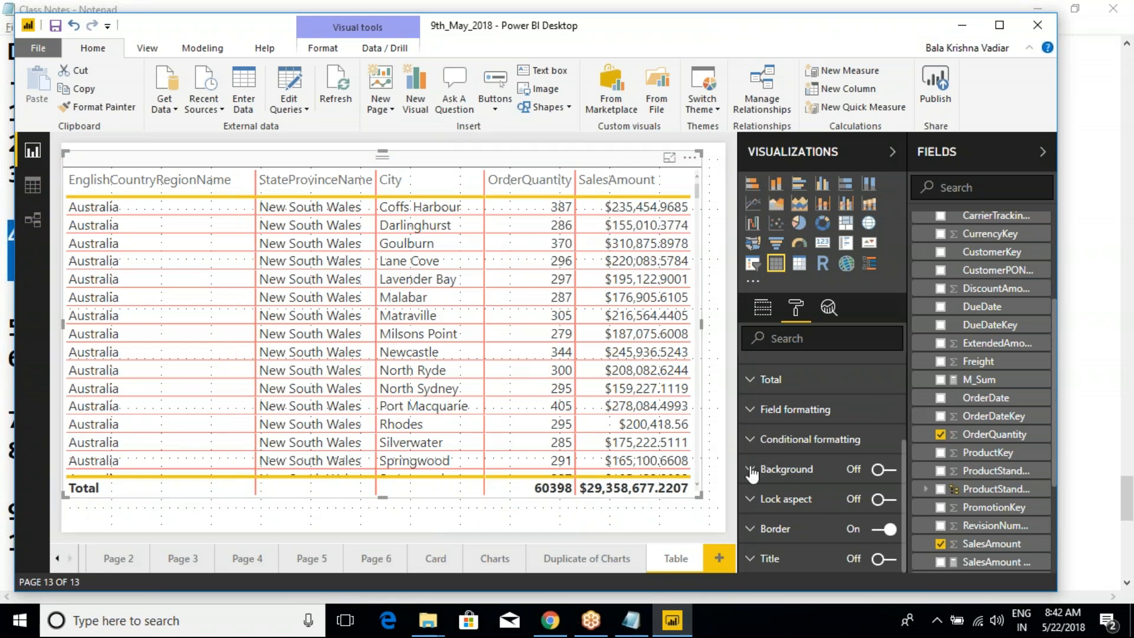
left_click(750, 412)
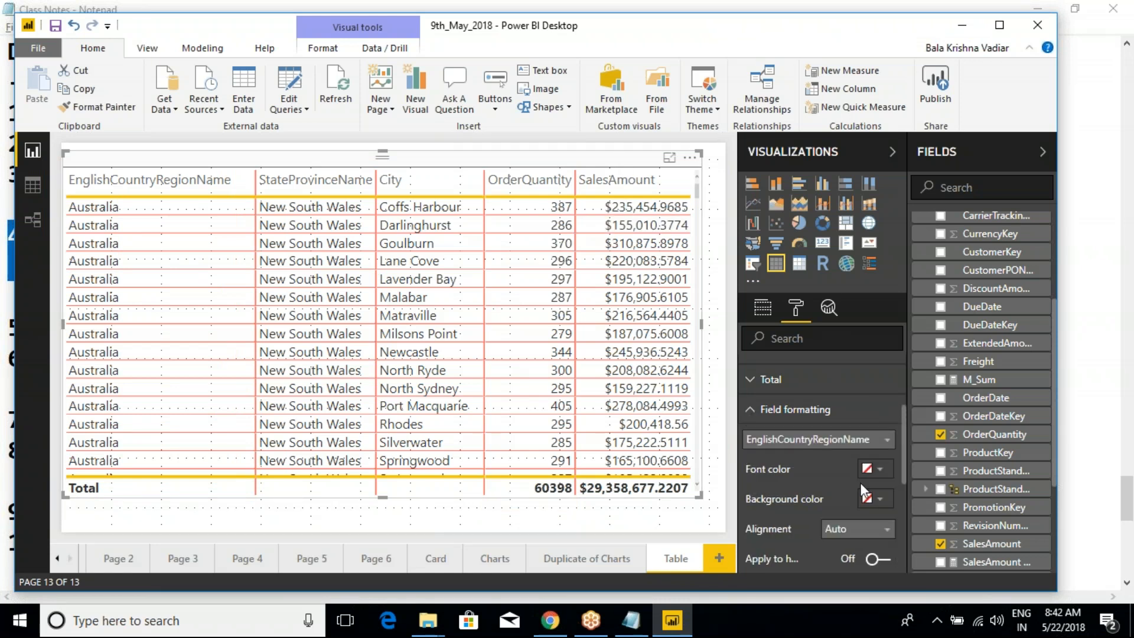
scroll(814, 459, "down", 2)
scroll(814, 459, "up", 2)
left_click(833, 439)
left_click(762, 517)
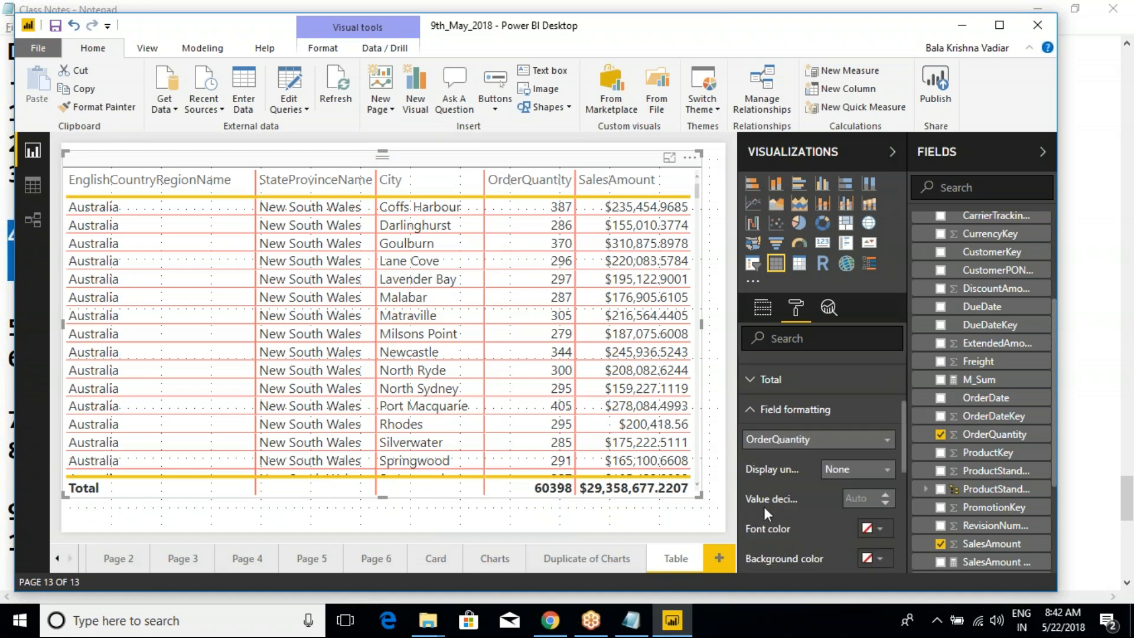
scroll(806, 414, "down", 3)
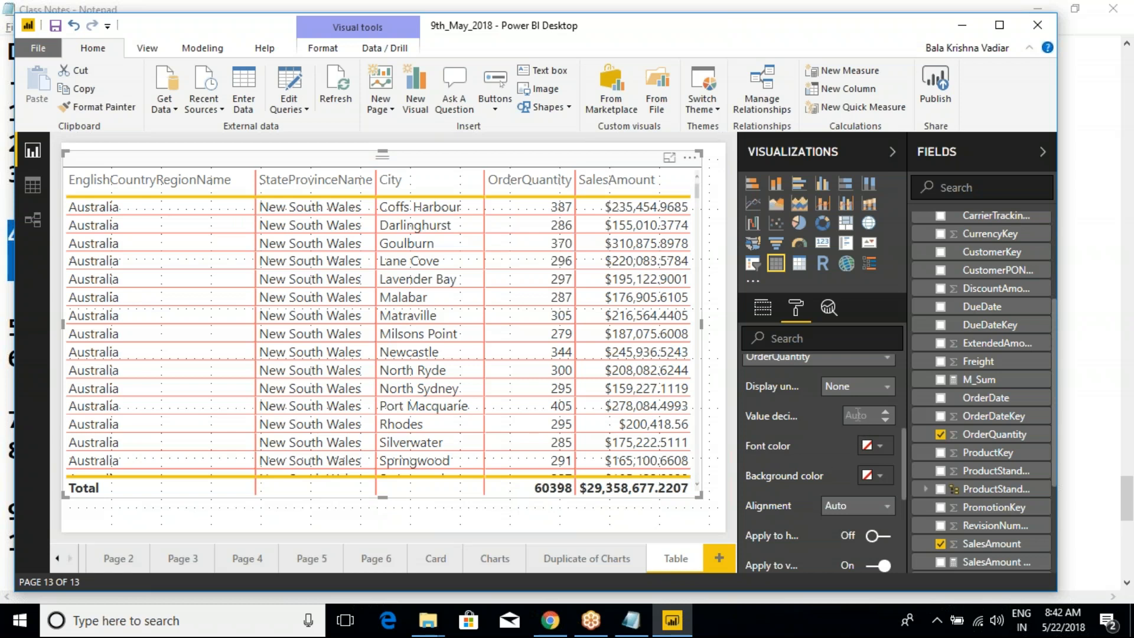
scroll(824, 414, "up", 3)
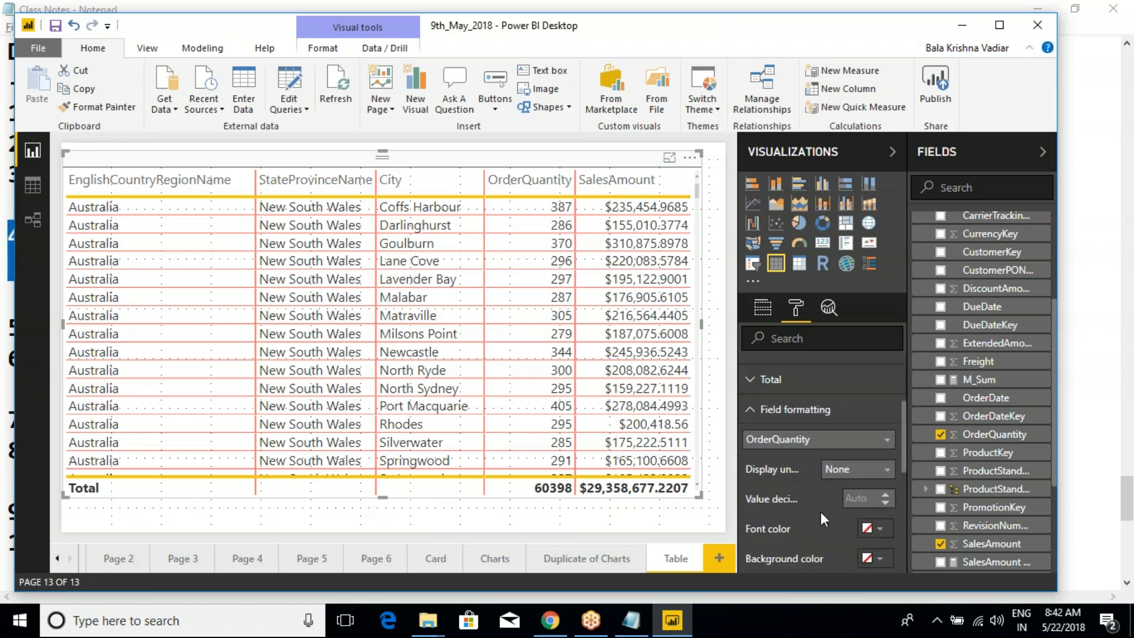
scroll(814, 501, "down", 3)
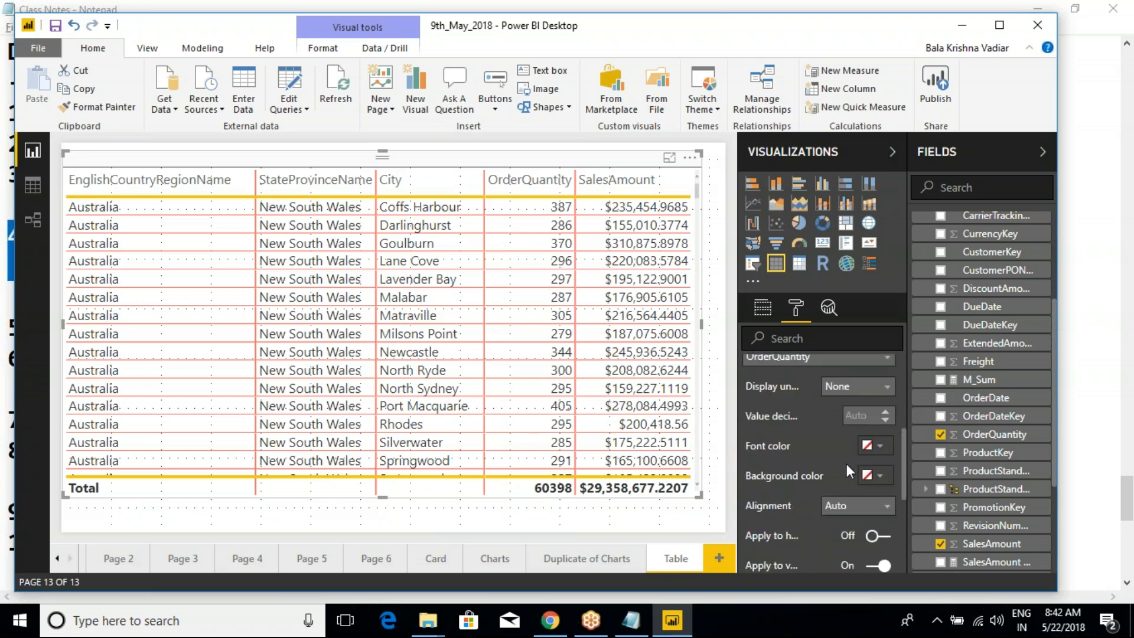
- Give the OrderQuantity column an orange background and a white font
left_click(858, 448)
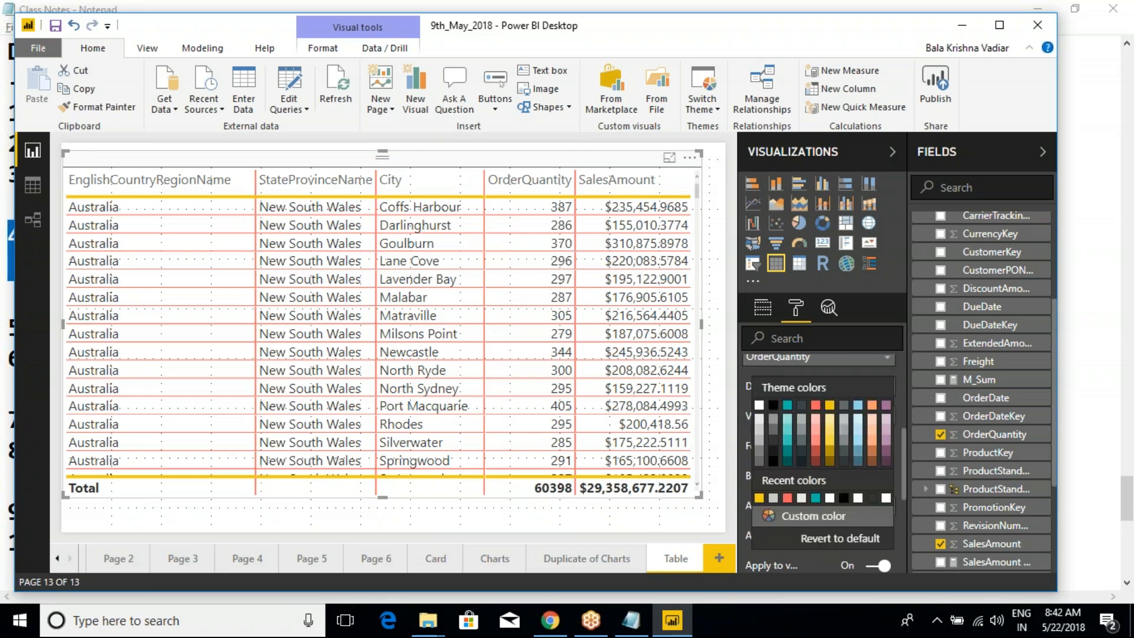
left_click(869, 418)
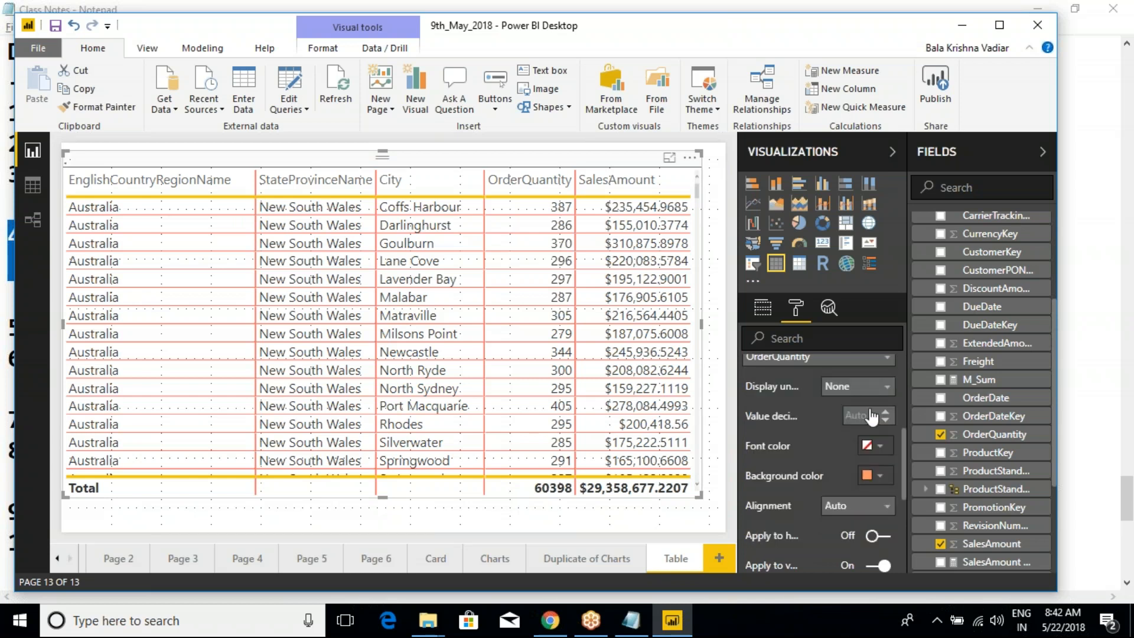
left_click(880, 447)
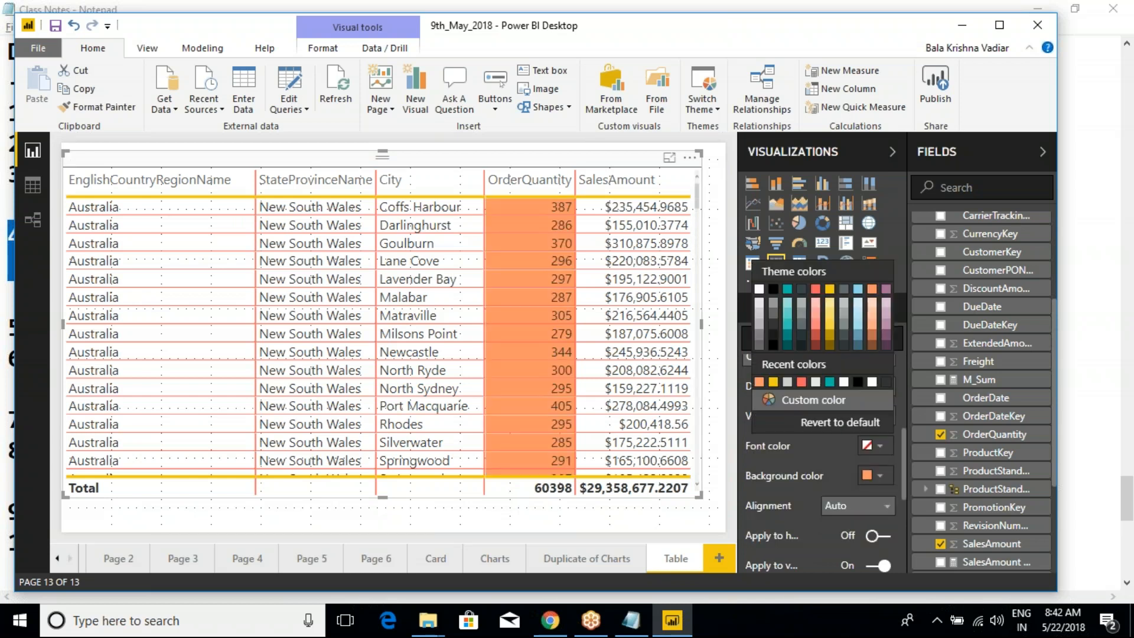
left_click(758, 289)
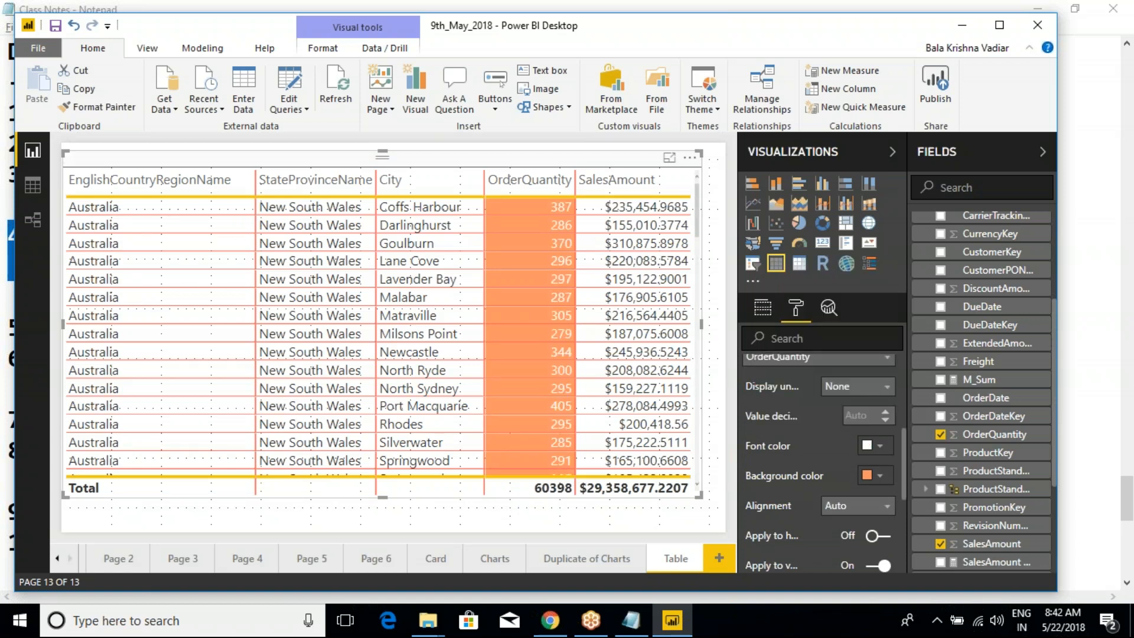
- Center-align the OrderQuantity values and change the column's background color to teal
left_click(850, 508)
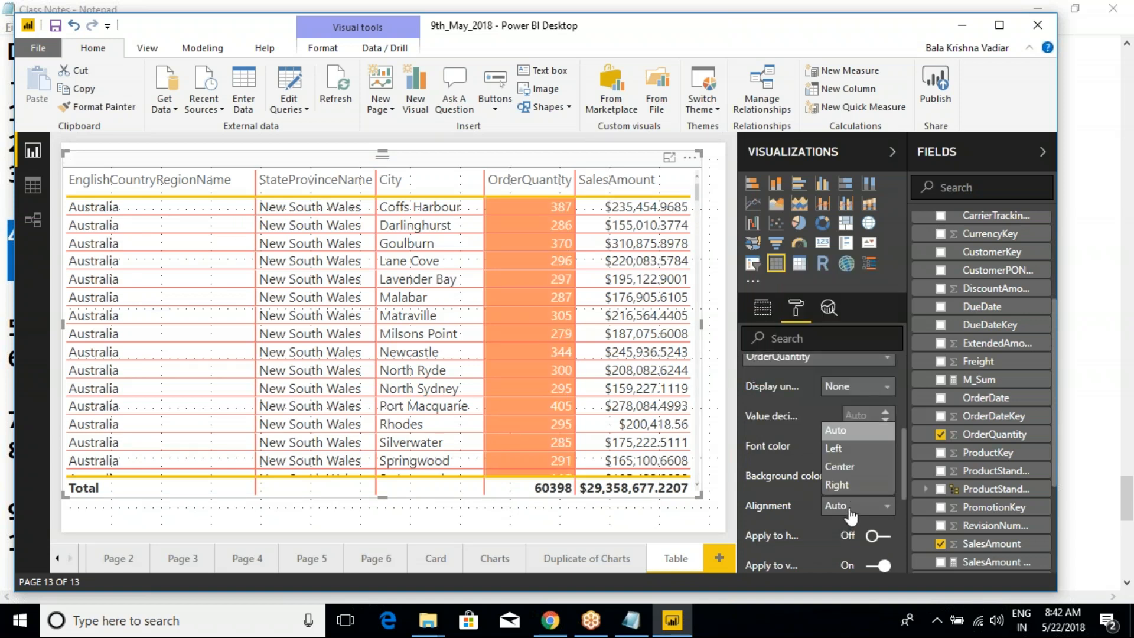
left_click(850, 466)
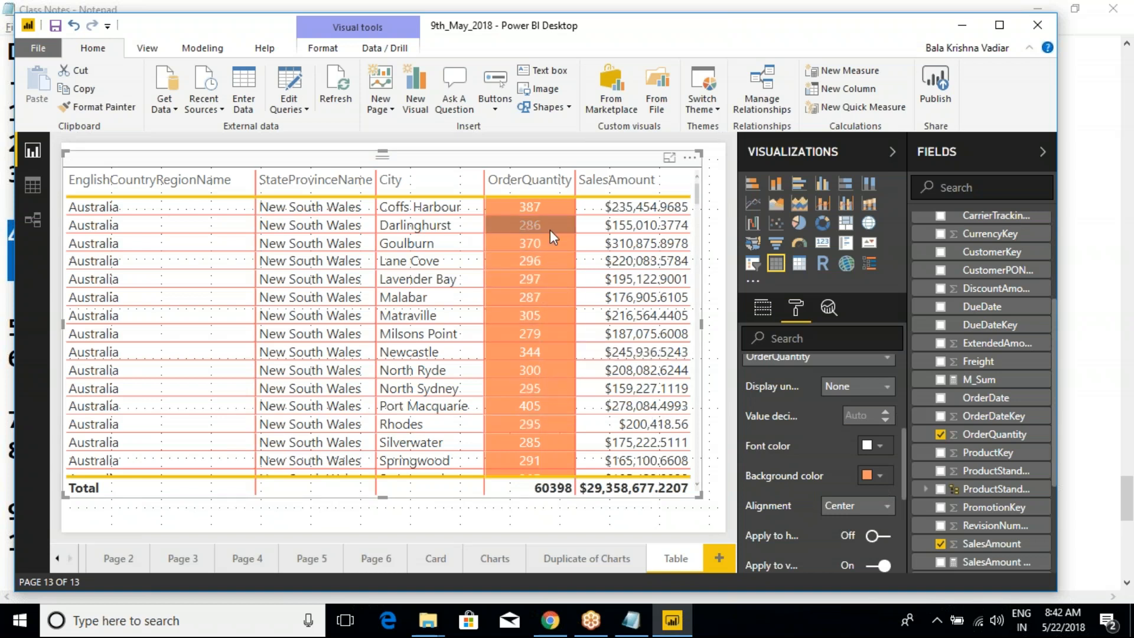
left_click(873, 475)
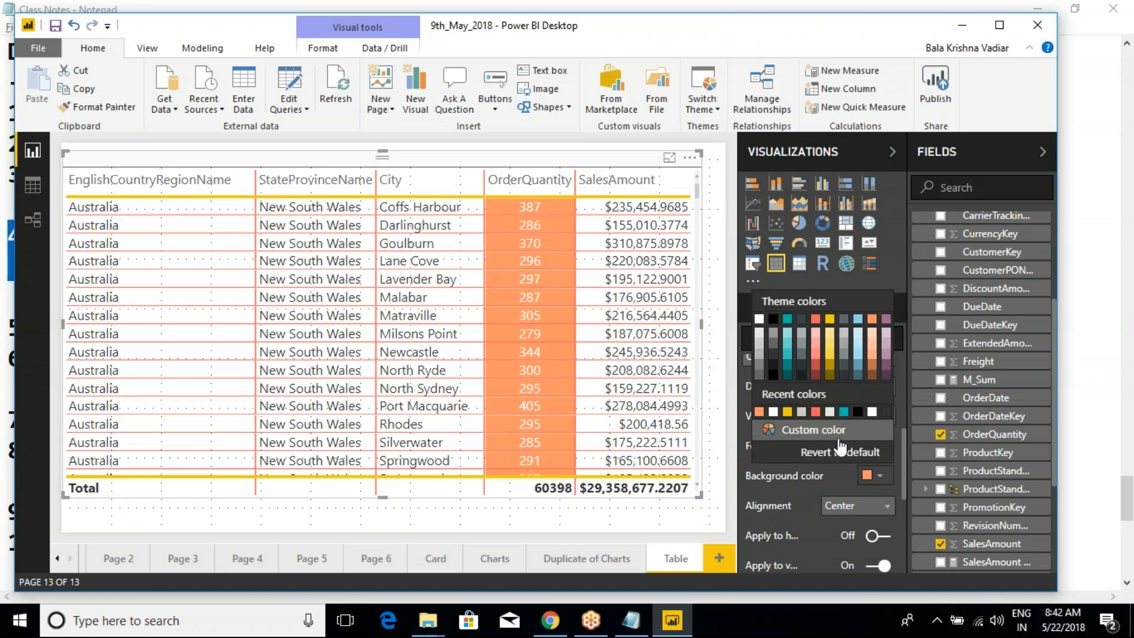
left_click(843, 411)
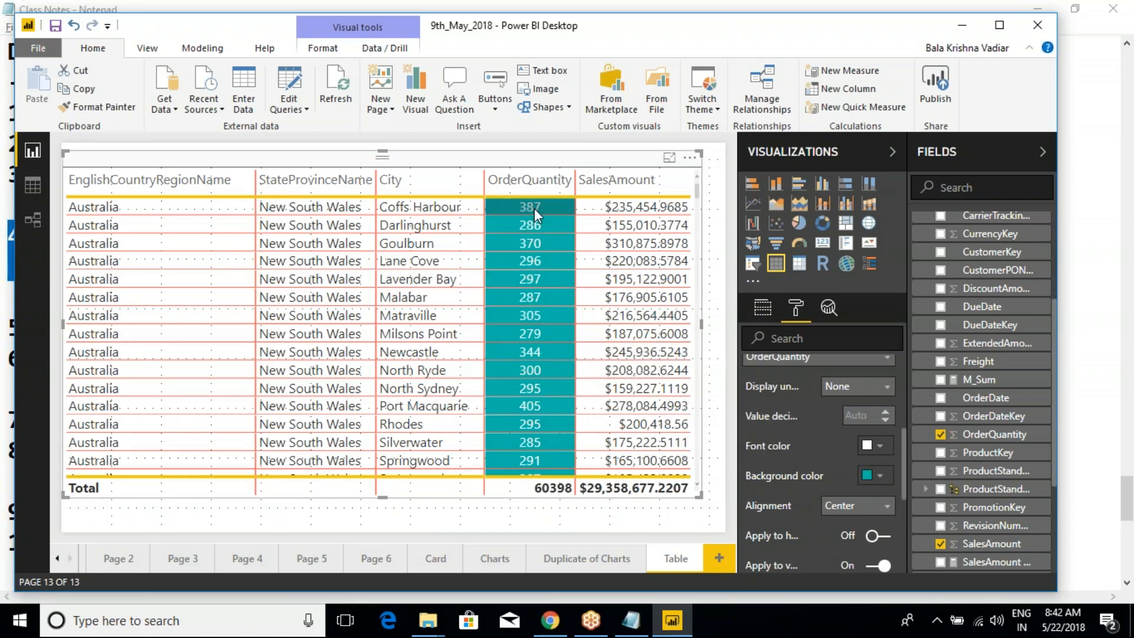
- Try 2 decimal places for the OrderQuantity values and bring the decimals down to 0
left_click(860, 417)
type("2")
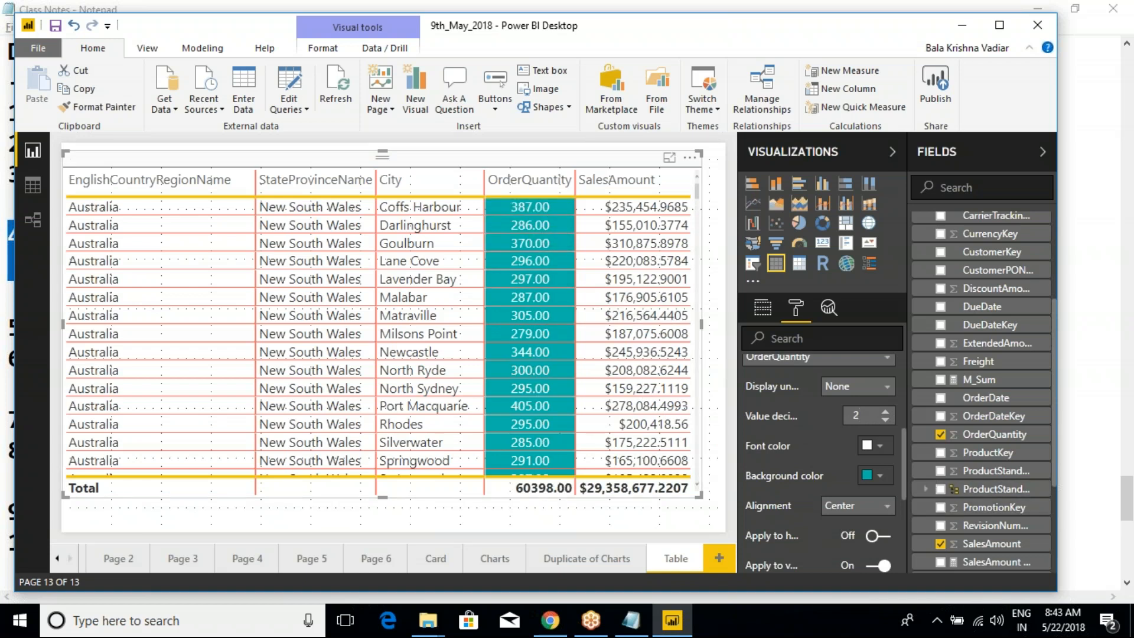
left_click(885, 420)
key("Down")
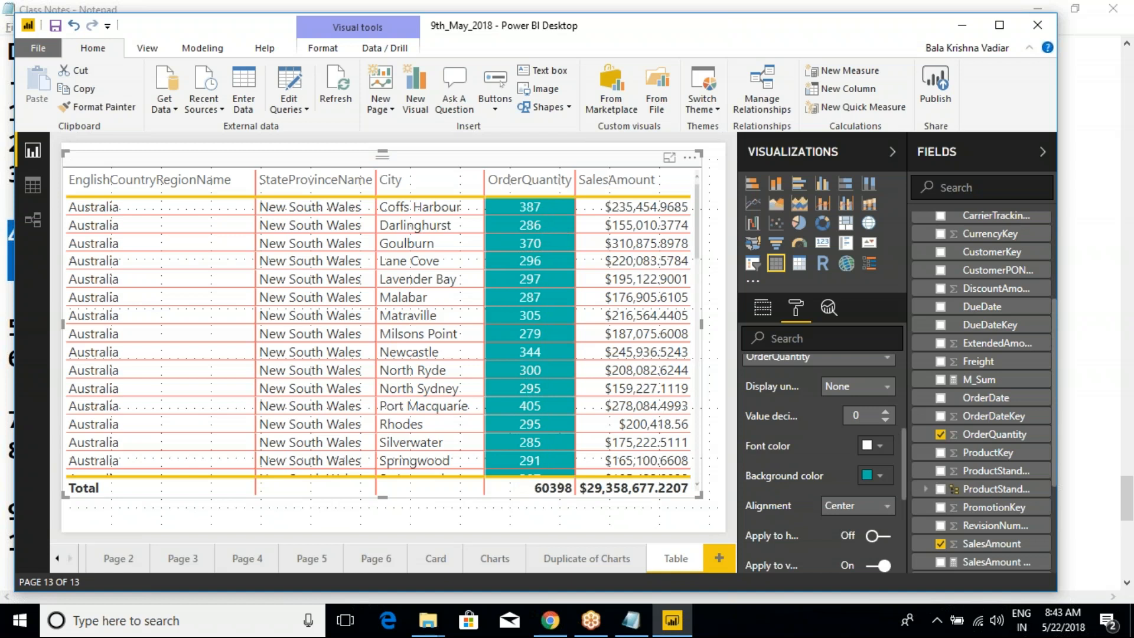
- Try Thousands as the display units for OrderQuantity and return them to None
left_click(844, 388)
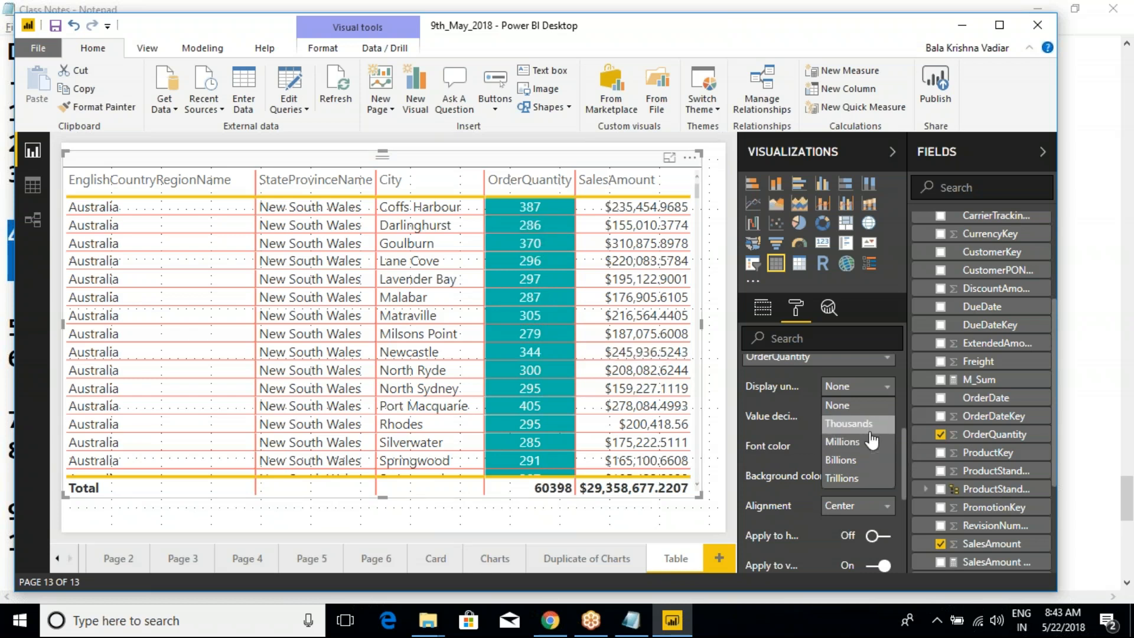
left_click(850, 423)
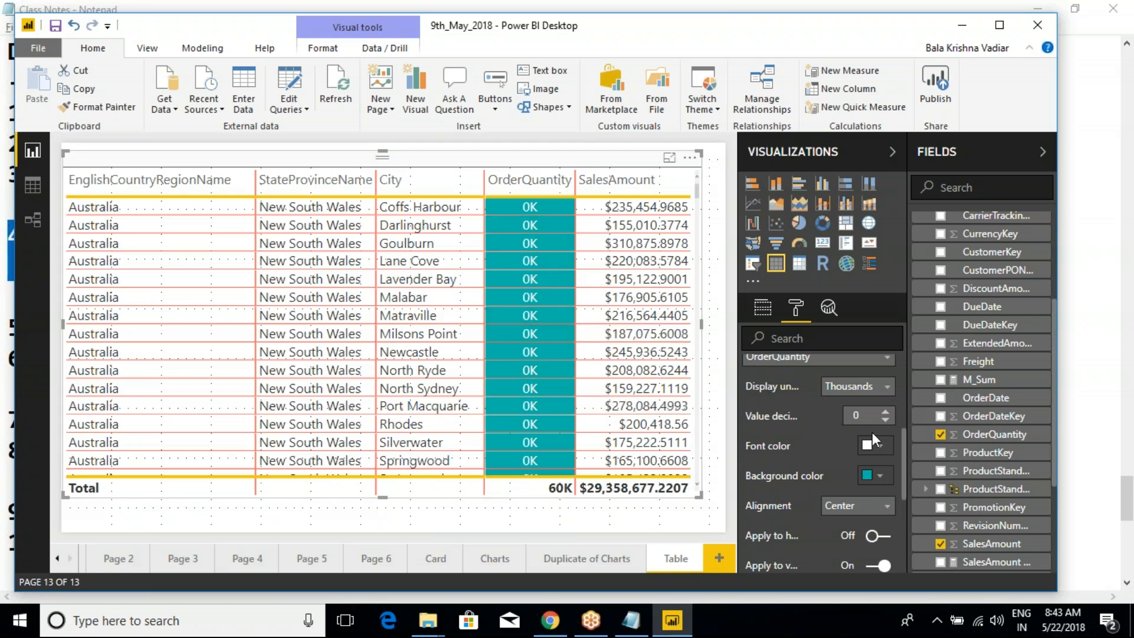
left_click(889, 387)
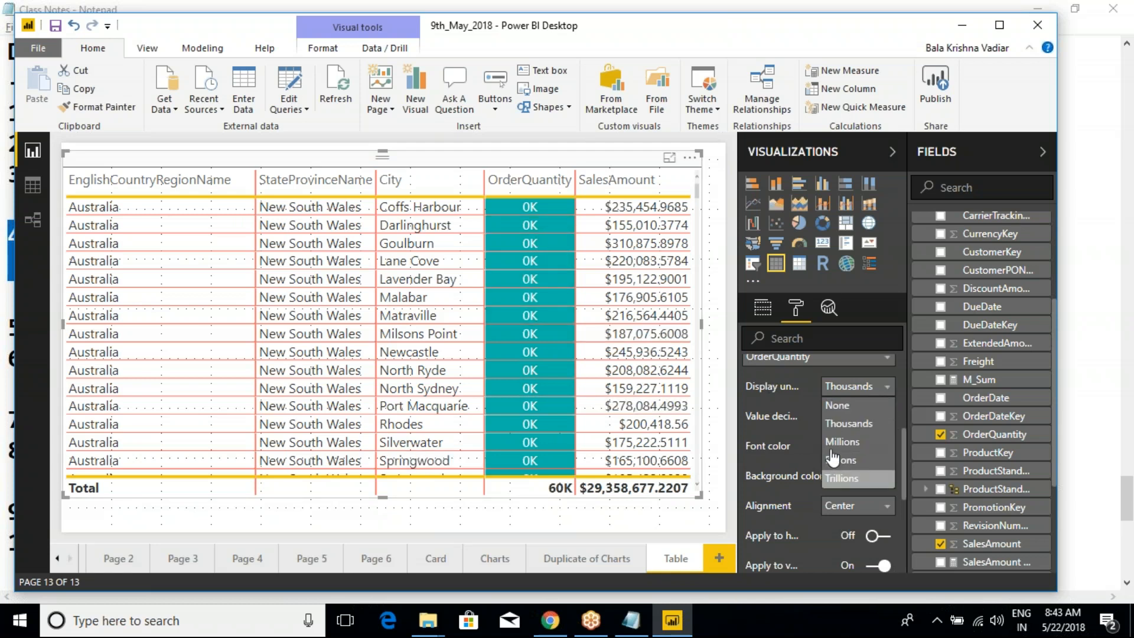
left_click(850, 403)
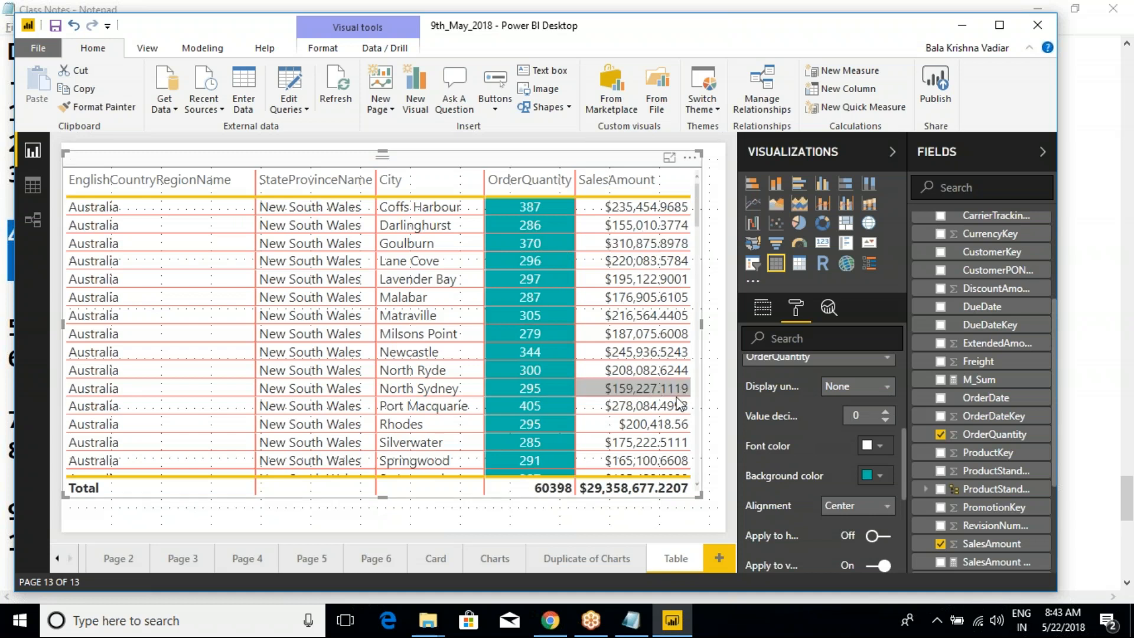
- Choose SalesAmount for field formatting and try Thousands and Millions as its display units, with 0 decimal places
scroll(803, 452, "up", 2)
left_click(805, 442)
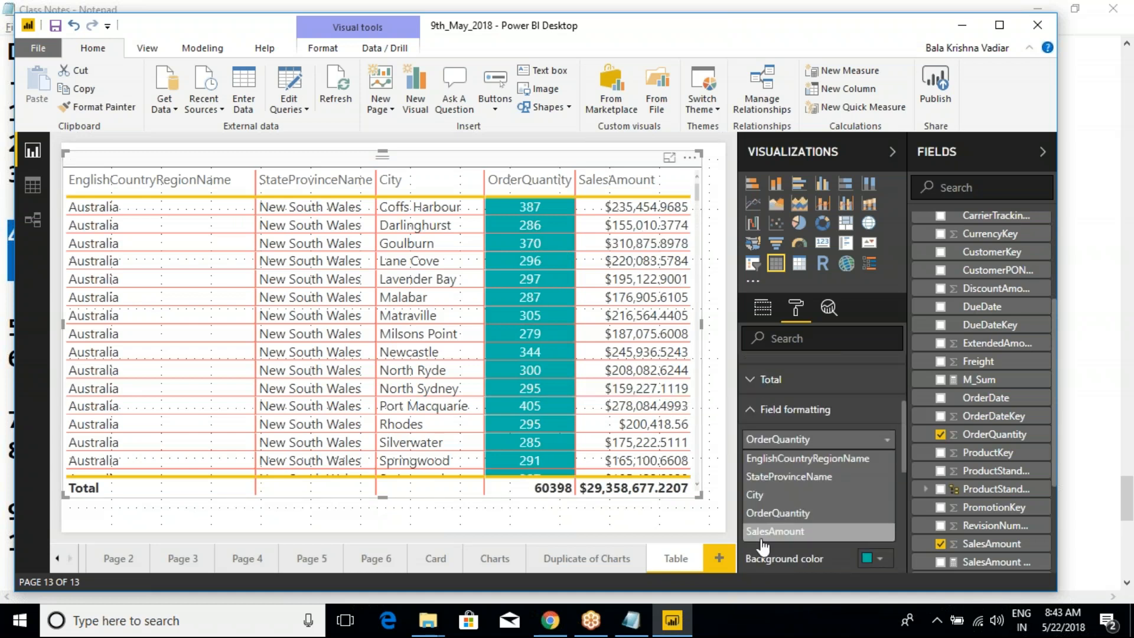
left_click(794, 567)
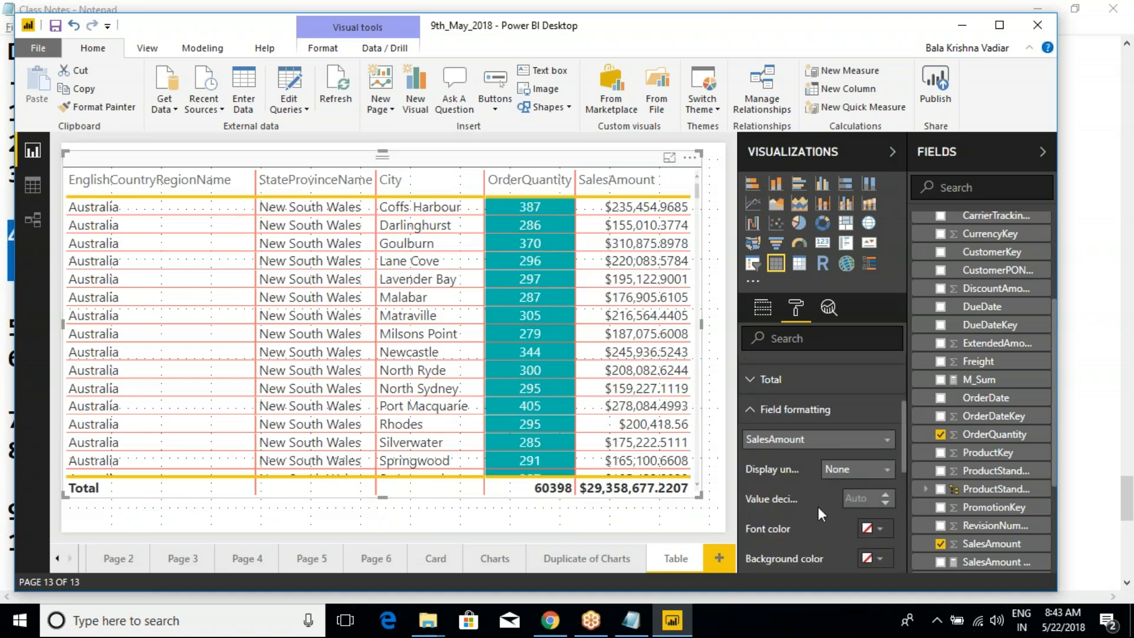
left_click(888, 469)
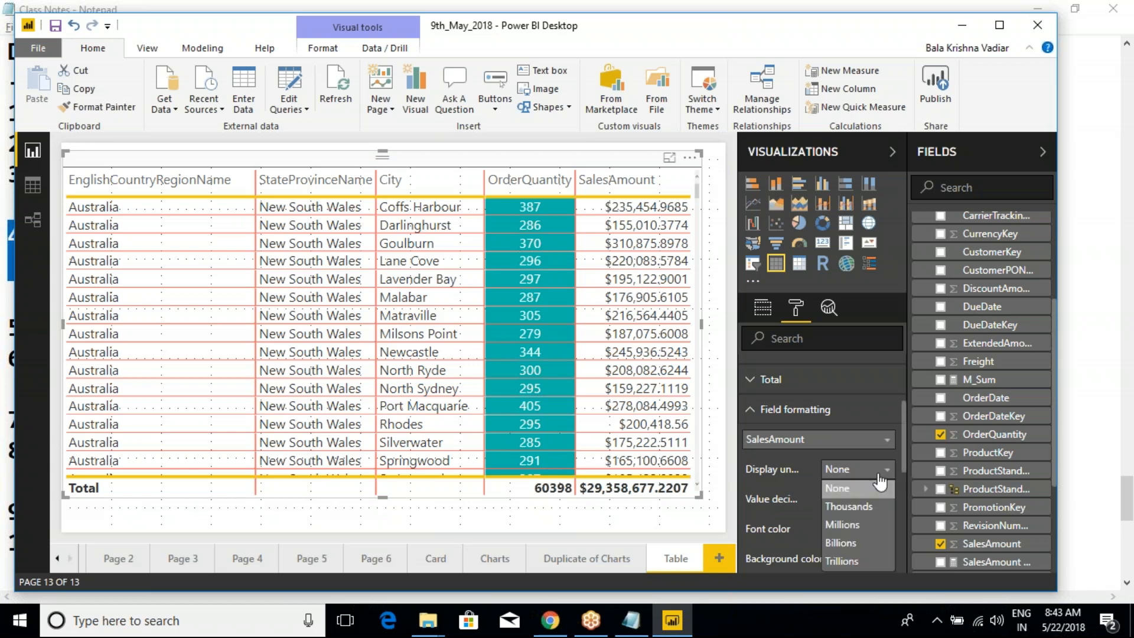
left_click(856, 503)
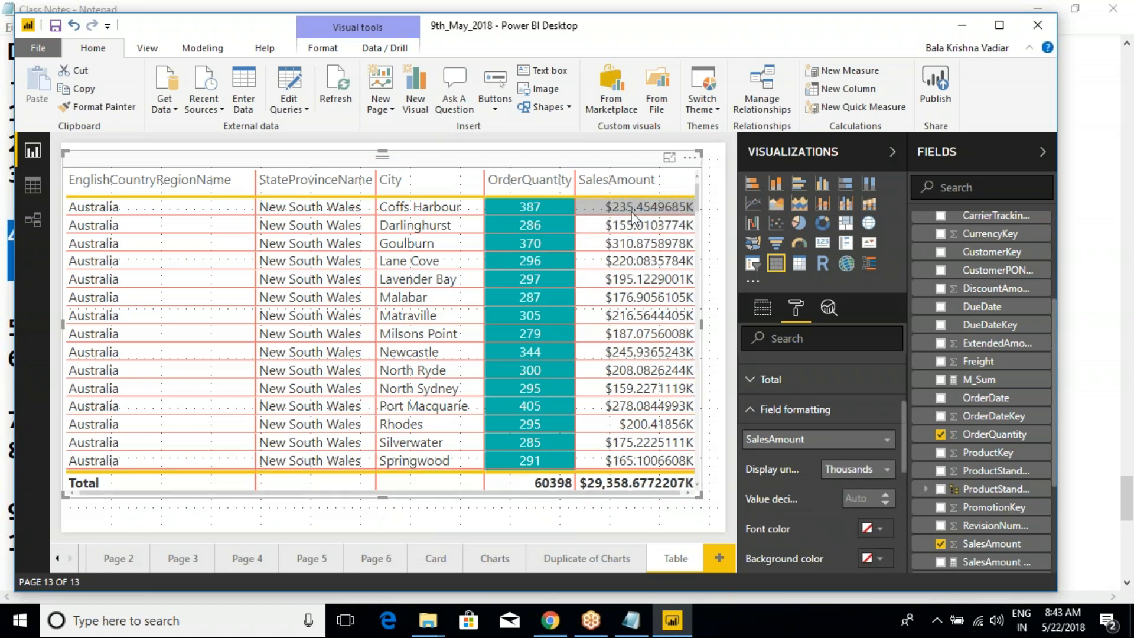
left_click(874, 470)
left_click(844, 522)
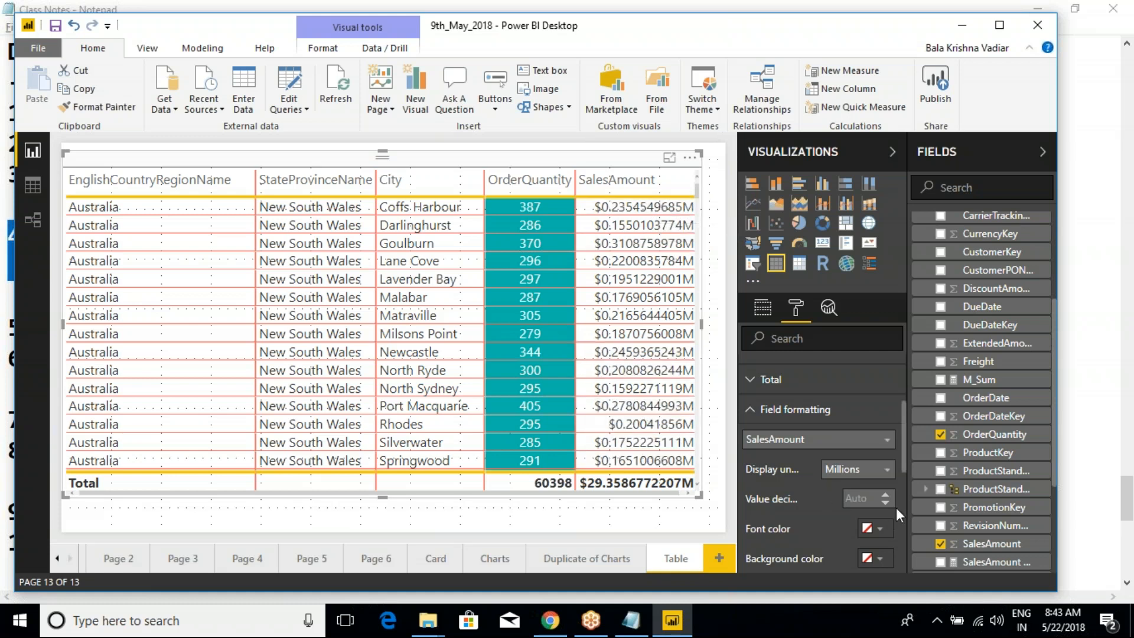
left_click(854, 498)
type("0")
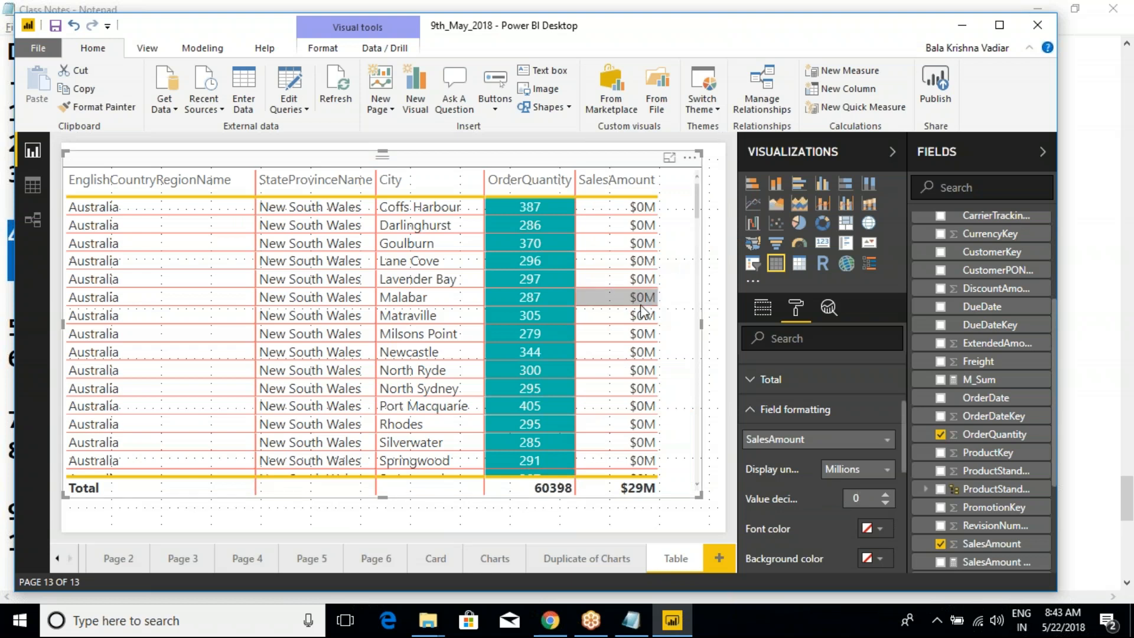
- Compare Billions and Thousands as the display units for the SalesAmount column
left_click(856, 469)
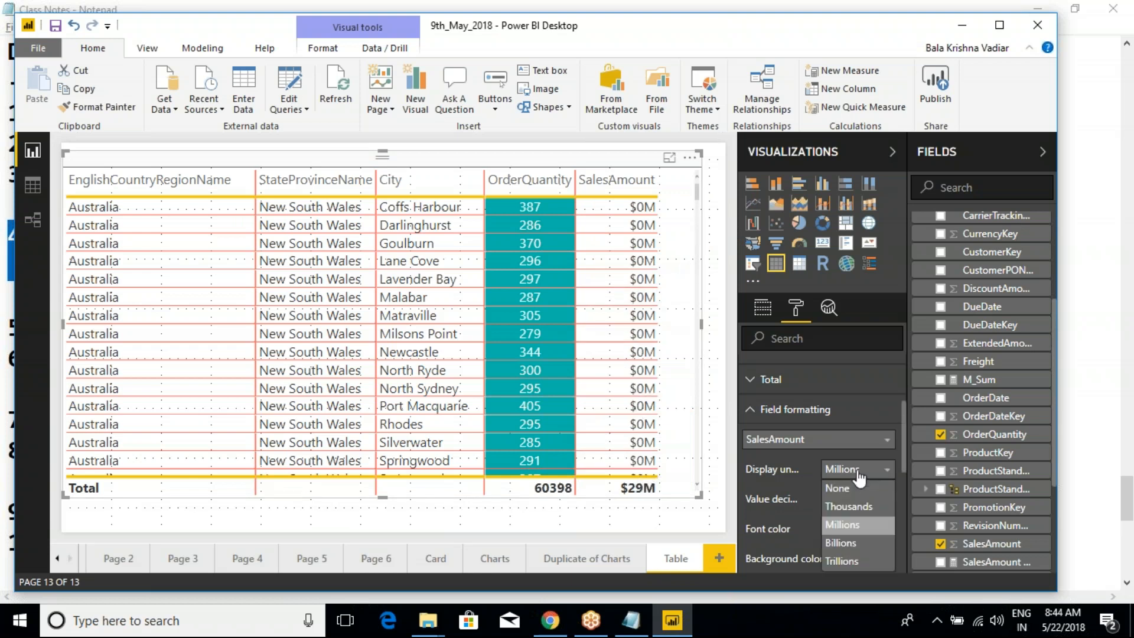
left_click(848, 542)
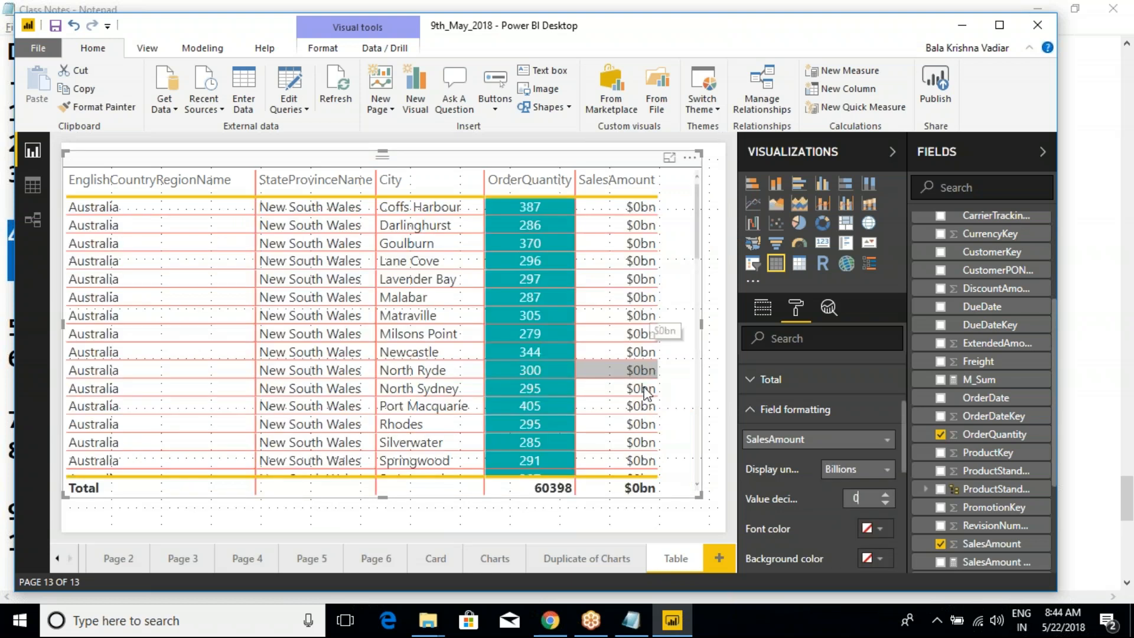
left_click(856, 470)
left_click(850, 510)
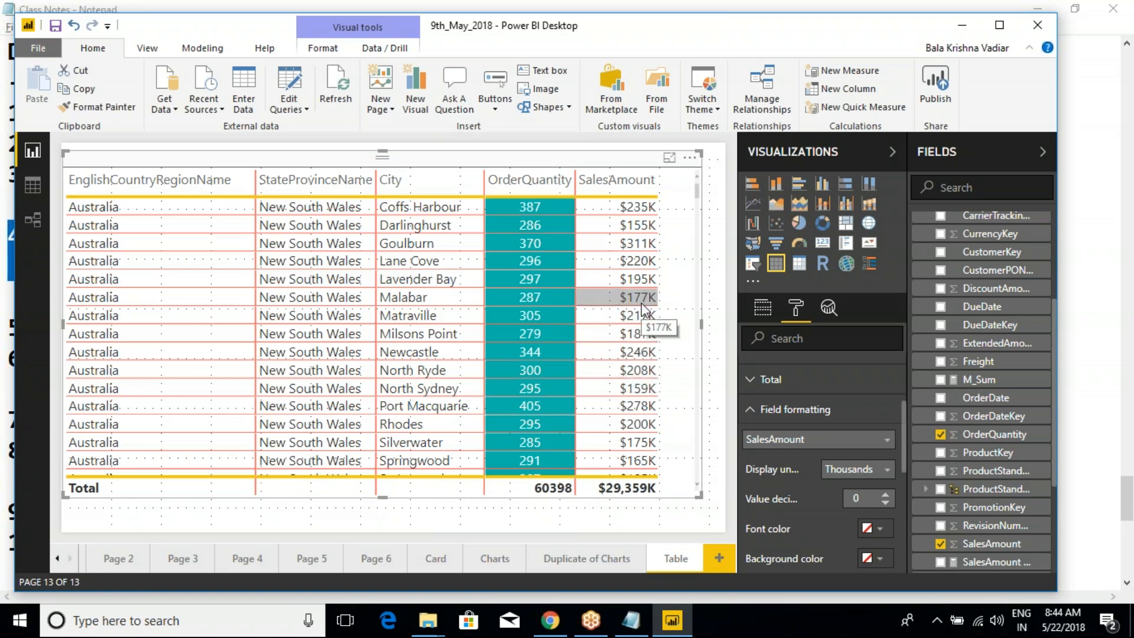
- Set the SalesAmount display units to None and its value decimal places to 2
left_click(844, 472)
left_click(835, 487)
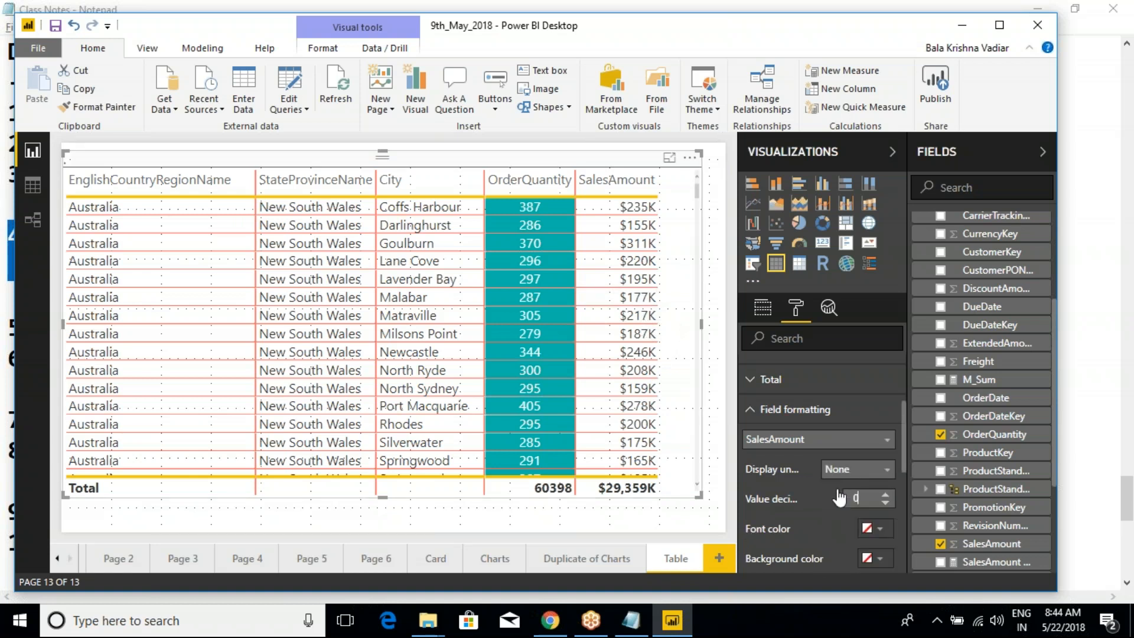
left_click(885, 495)
left_click(885, 495)
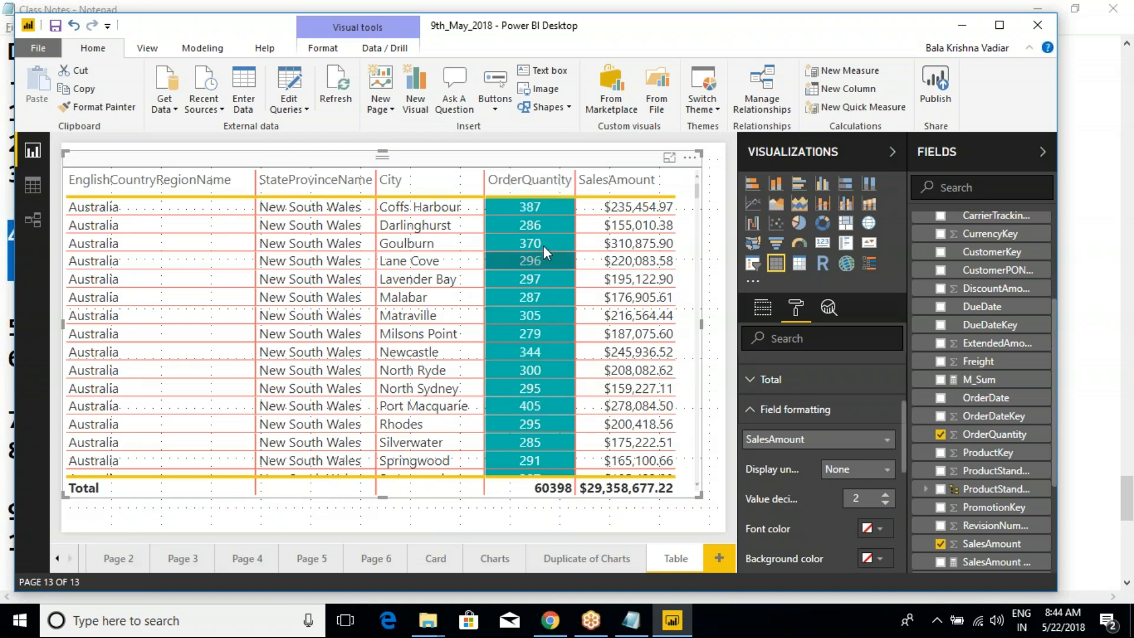
- Choose OrderQuantity for field formatting and widen the Visualizations pane enough to read the full names of its apply options
left_click(787, 440)
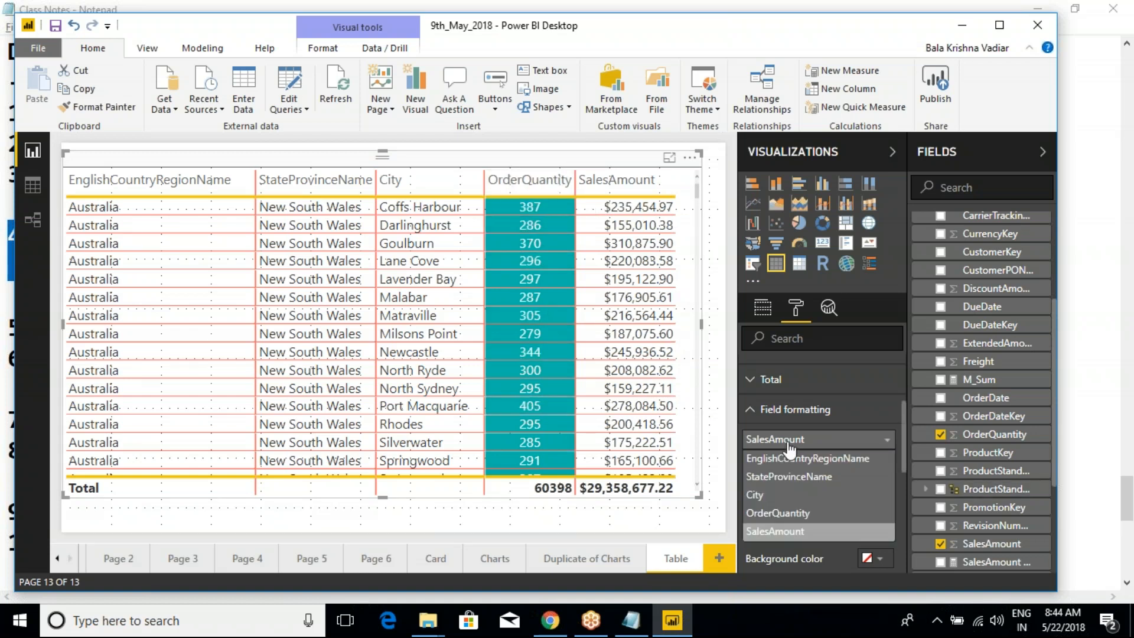
left_click(779, 512)
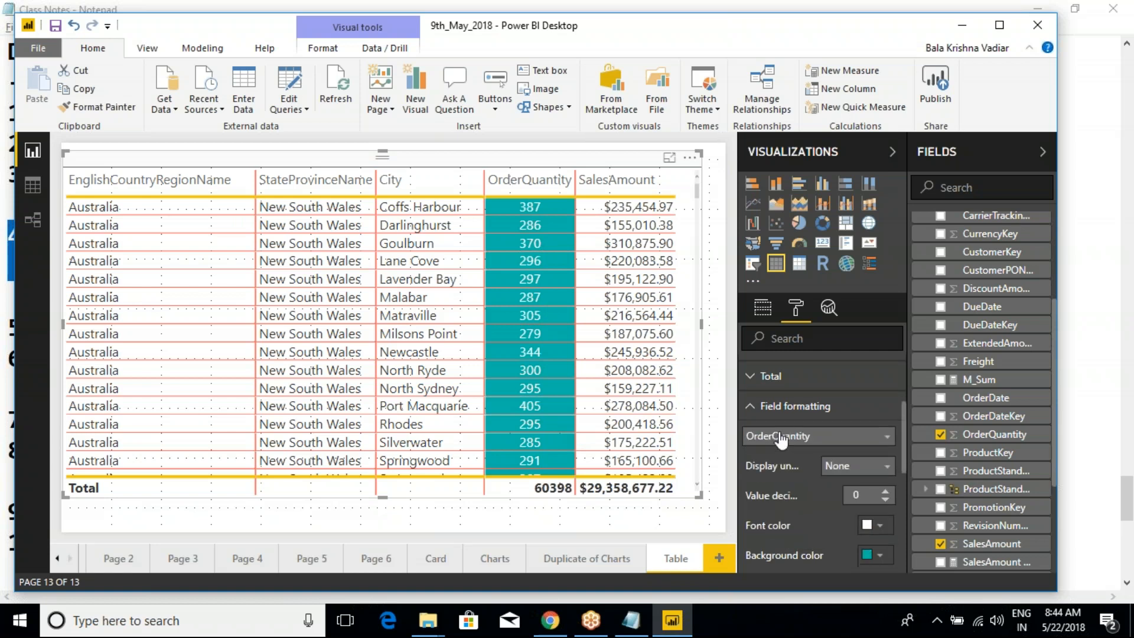
scroll(781, 420, "down", 3)
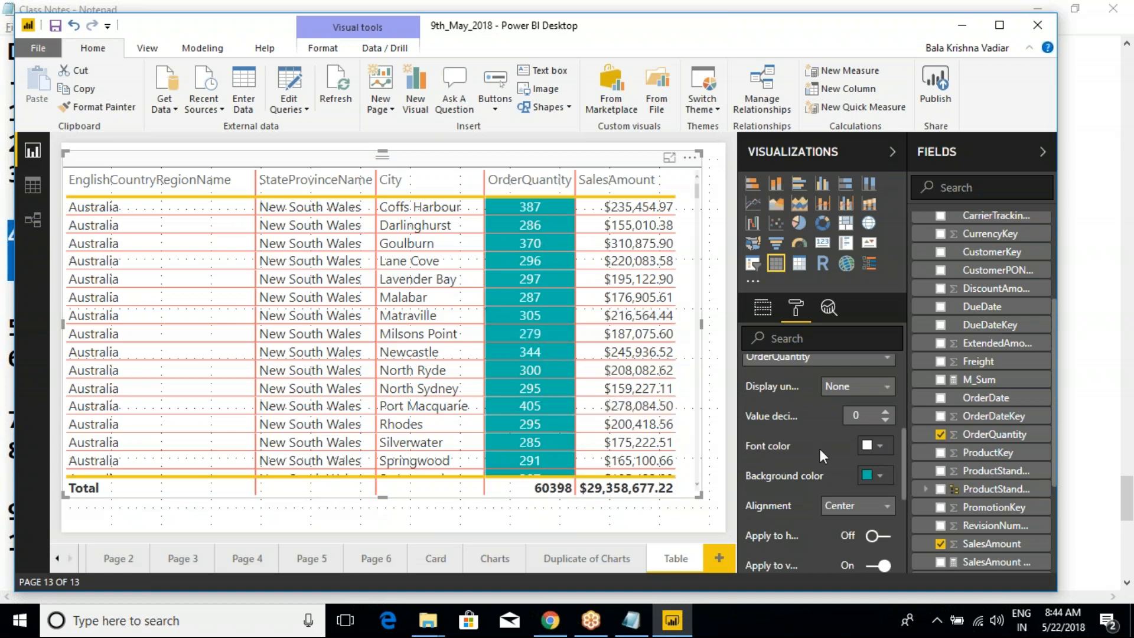
scroll(815, 478, "down", 3)
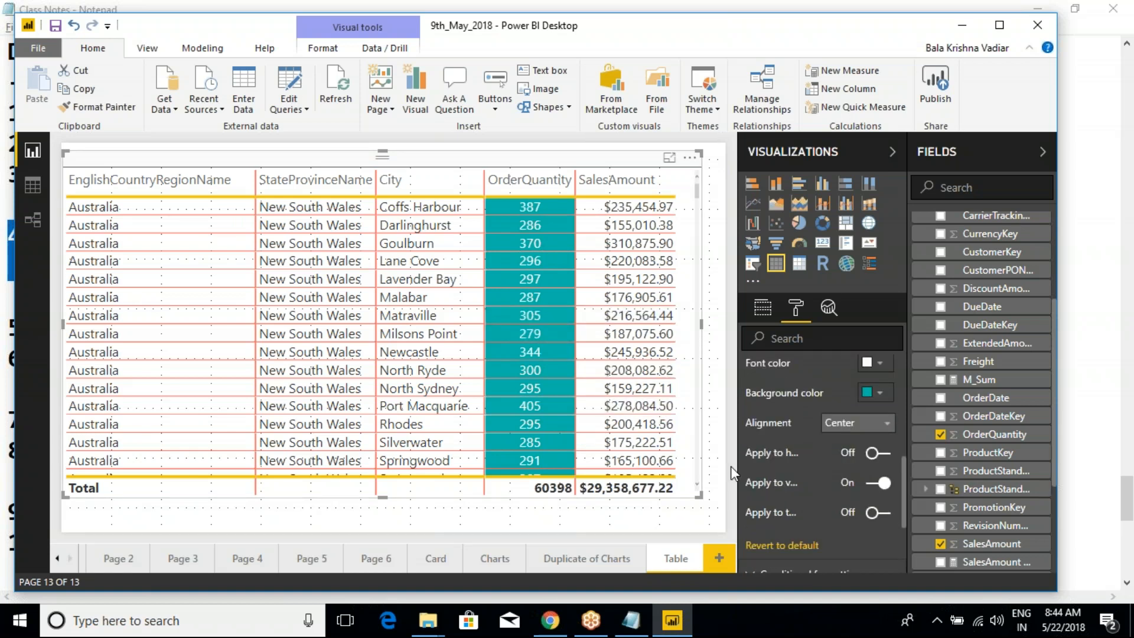
left_click_drag(738, 469, 659, 477)
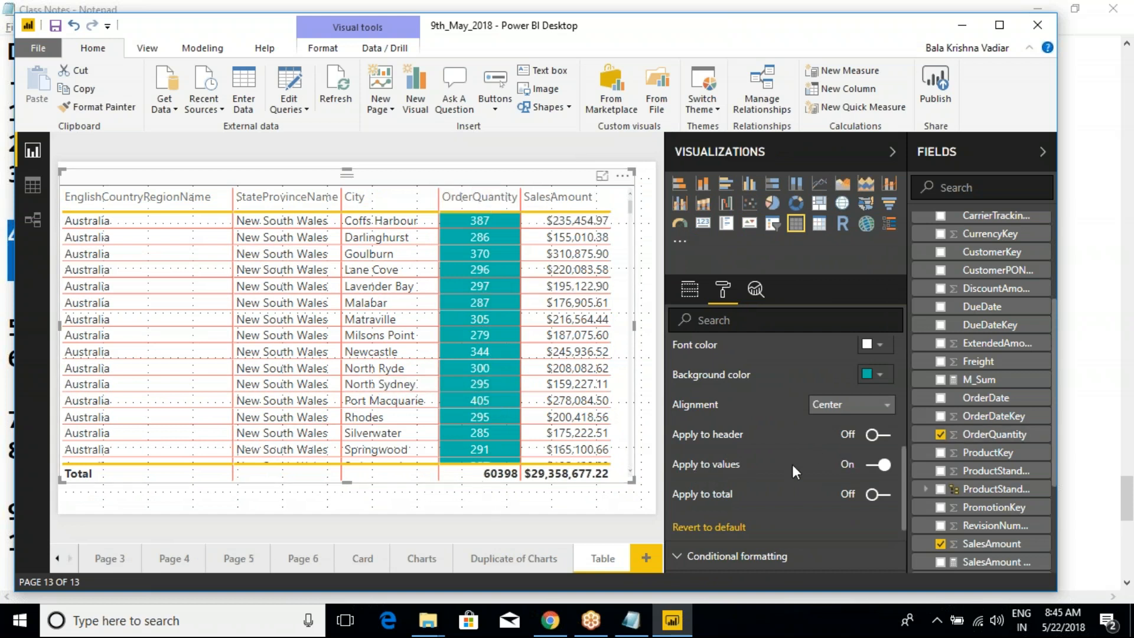
- Try the OrderQuantity formatting with values off and on, and apply it to the header and total only
left_click(874, 467)
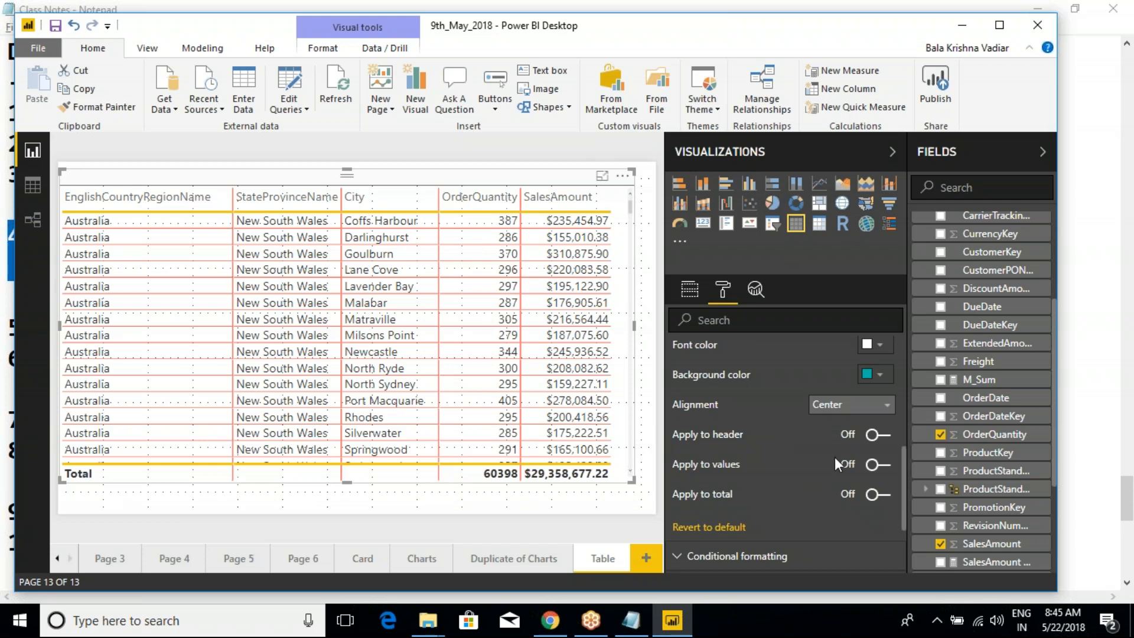
left_click(883, 466)
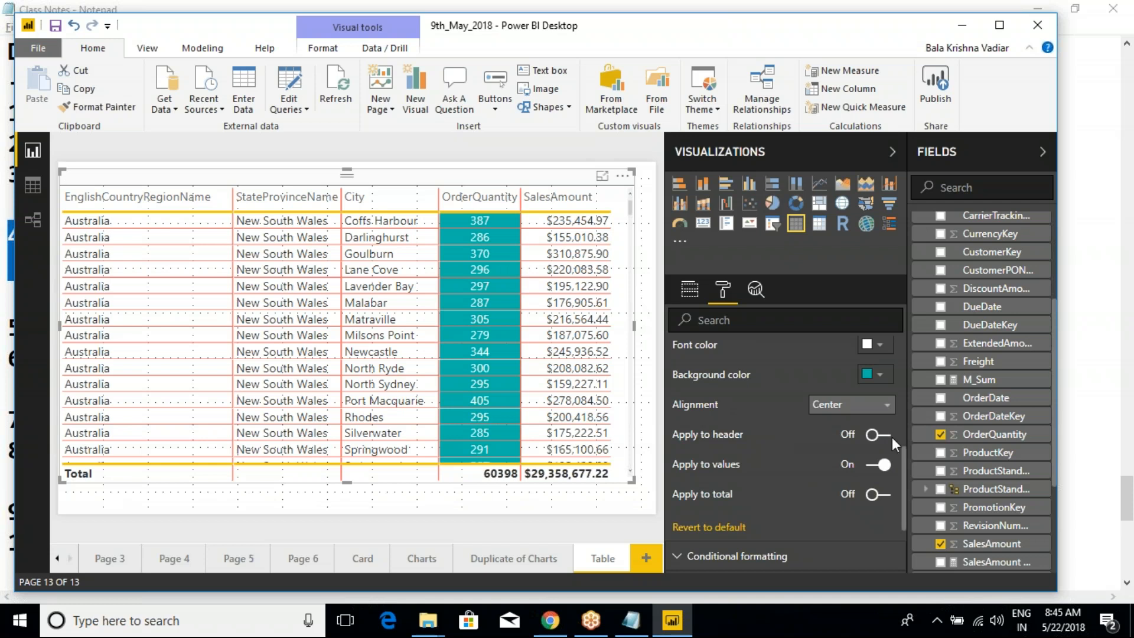
left_click(883, 435)
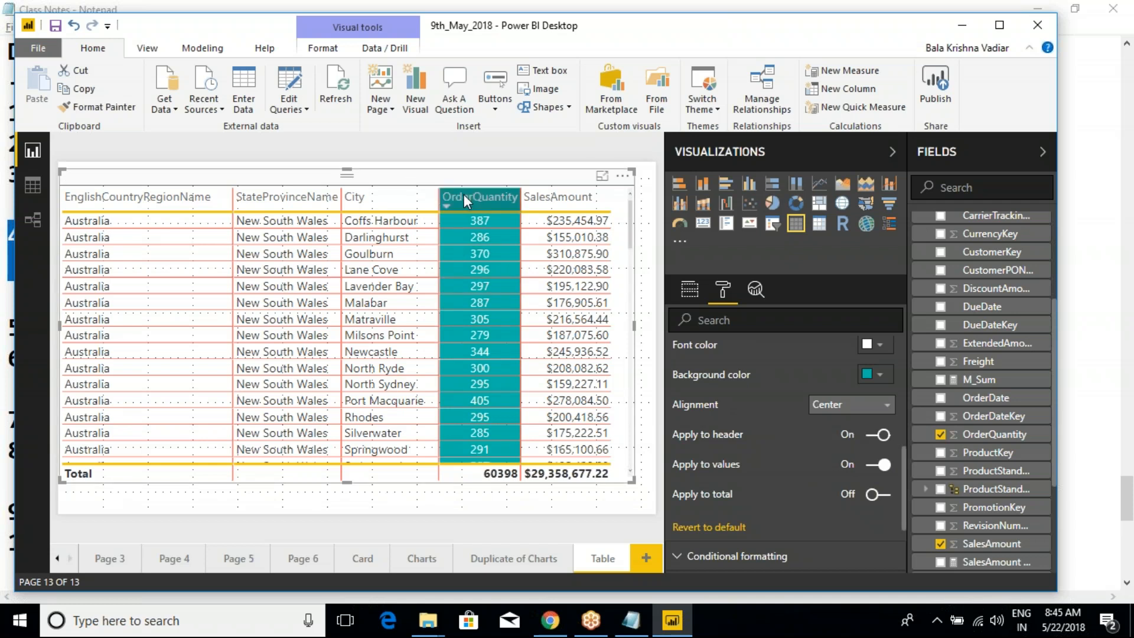
left_click(872, 465)
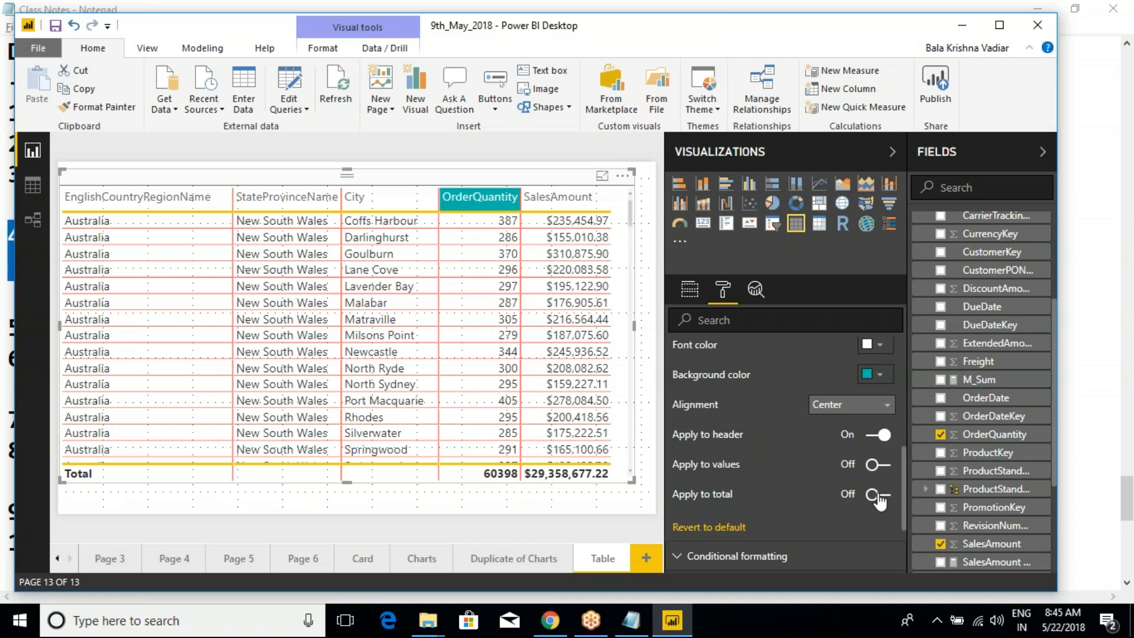
left_click(879, 496)
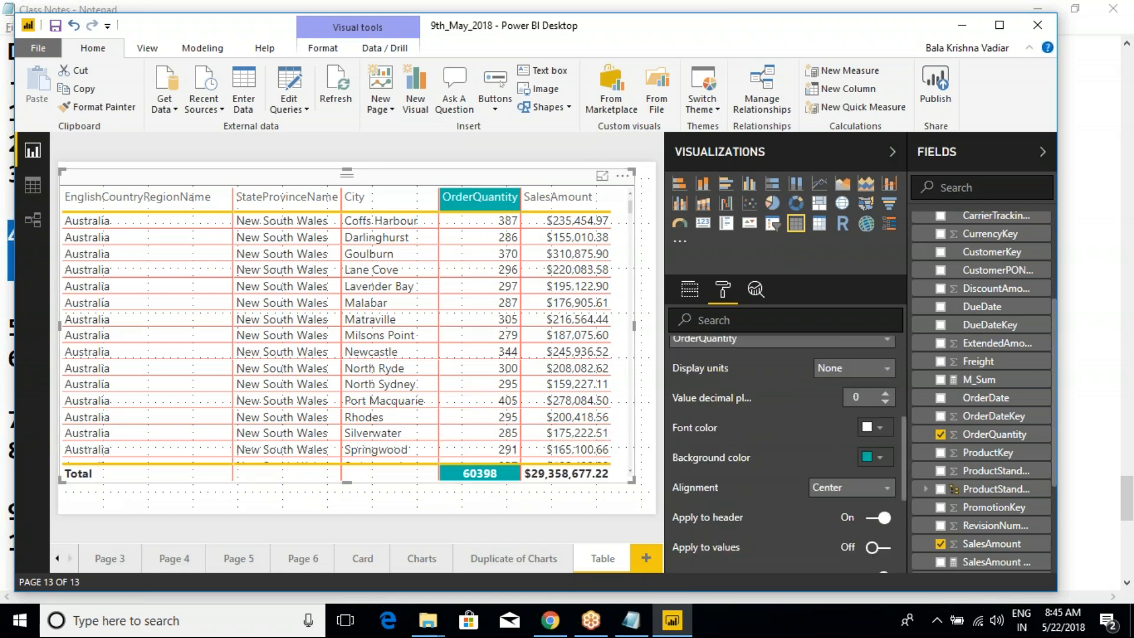
scroll(721, 491, "up", 3)
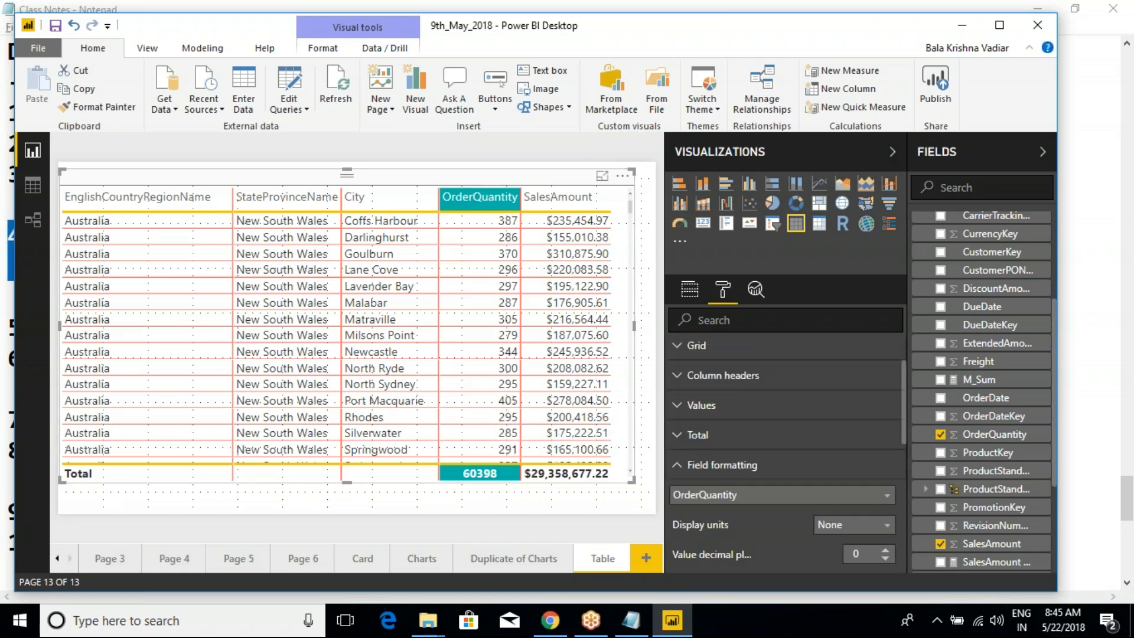
left_click(677, 476)
scroll(753, 483, "down", 1)
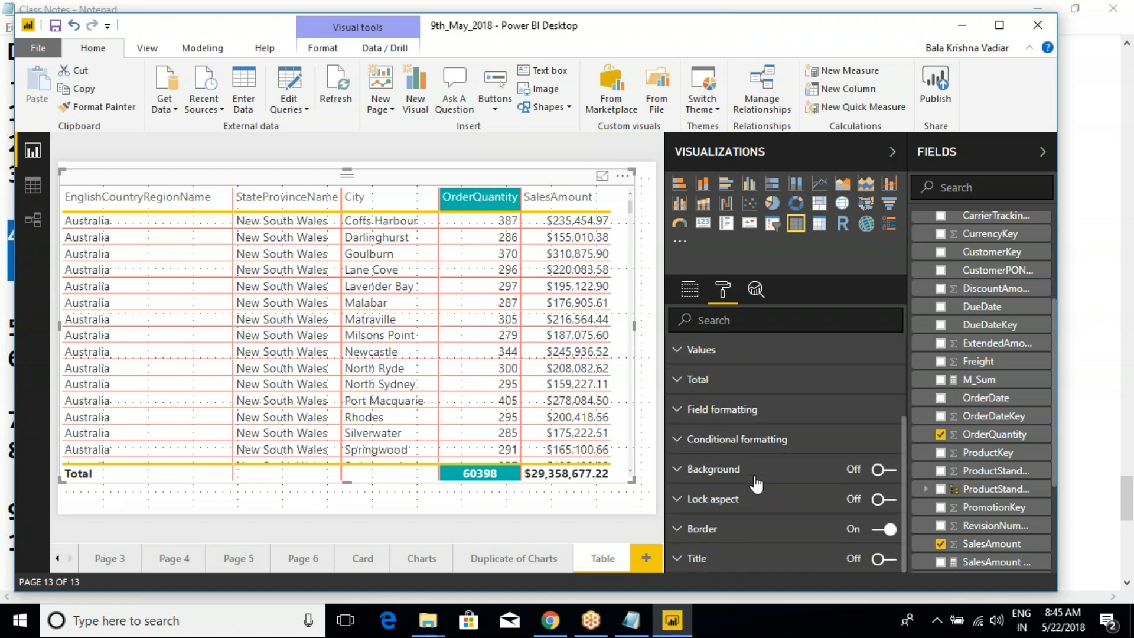
left_click(679, 413)
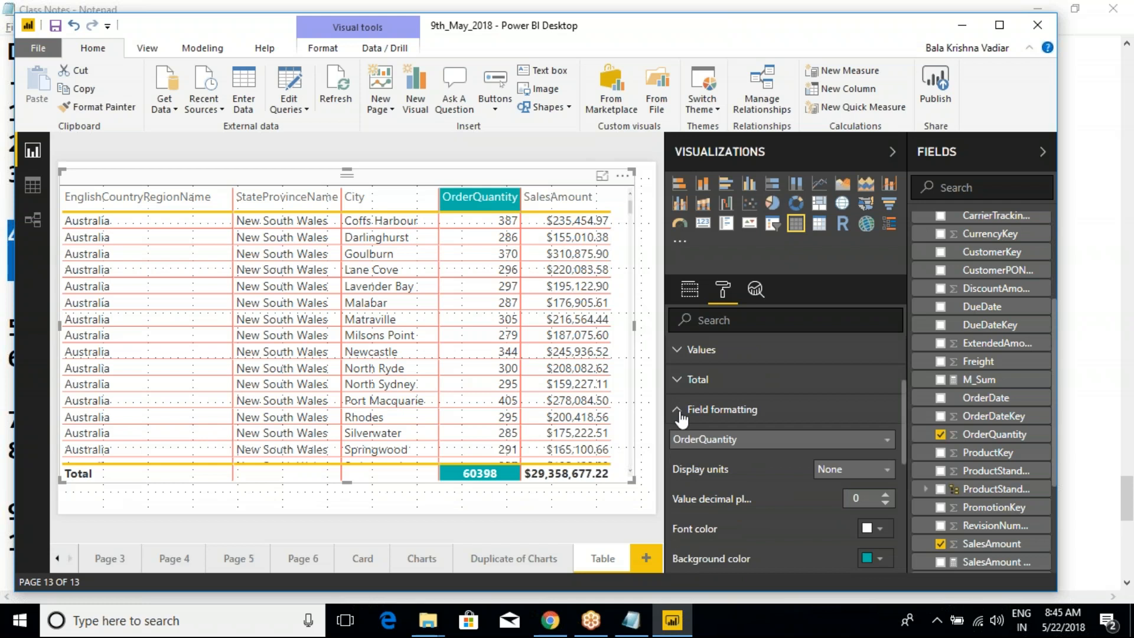
left_click(680, 416)
left_click(677, 444)
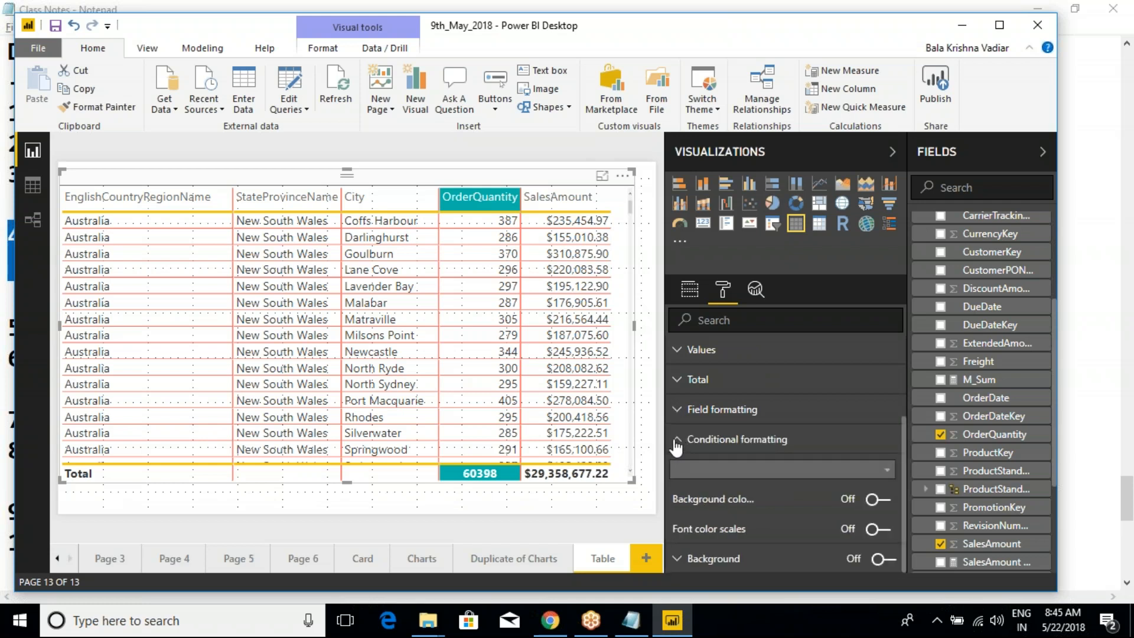
scroll(720, 434, "down", 2)
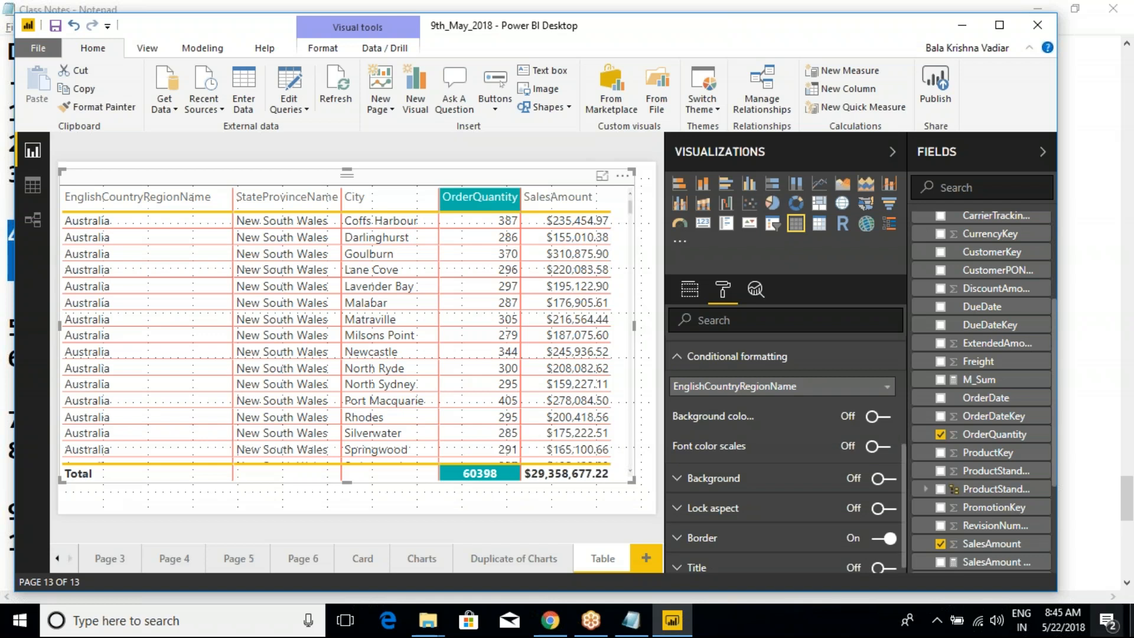
left_click(679, 356)
scroll(690, 387, "up", 2)
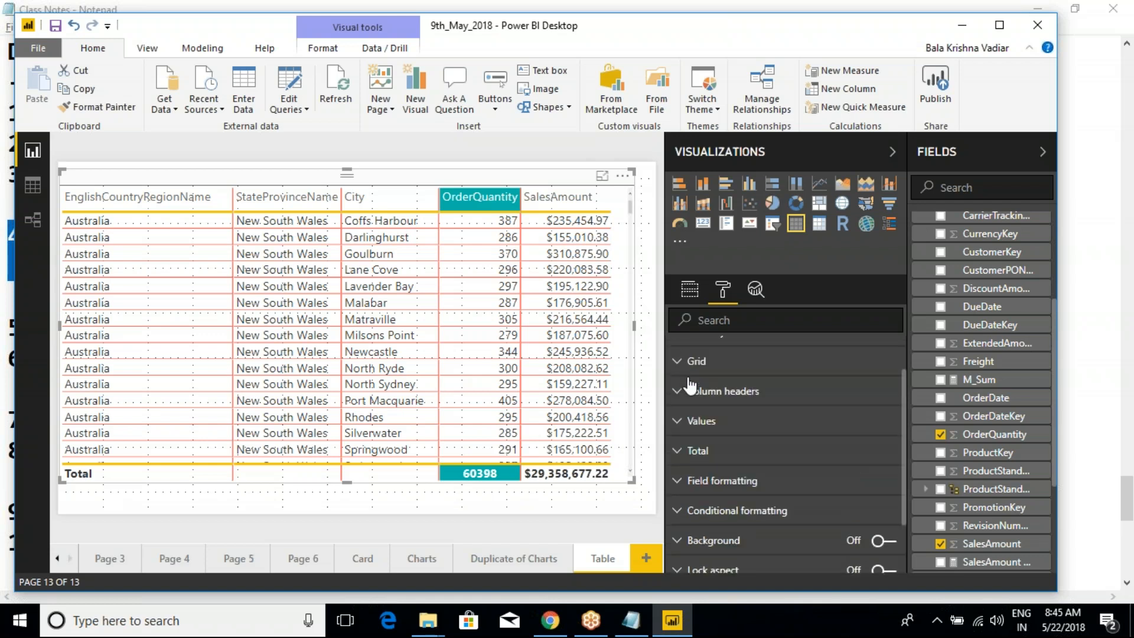
- Revert the table's field formatting to default and collapse its options
left_click(677, 494)
scroll(732, 525, "down", 4)
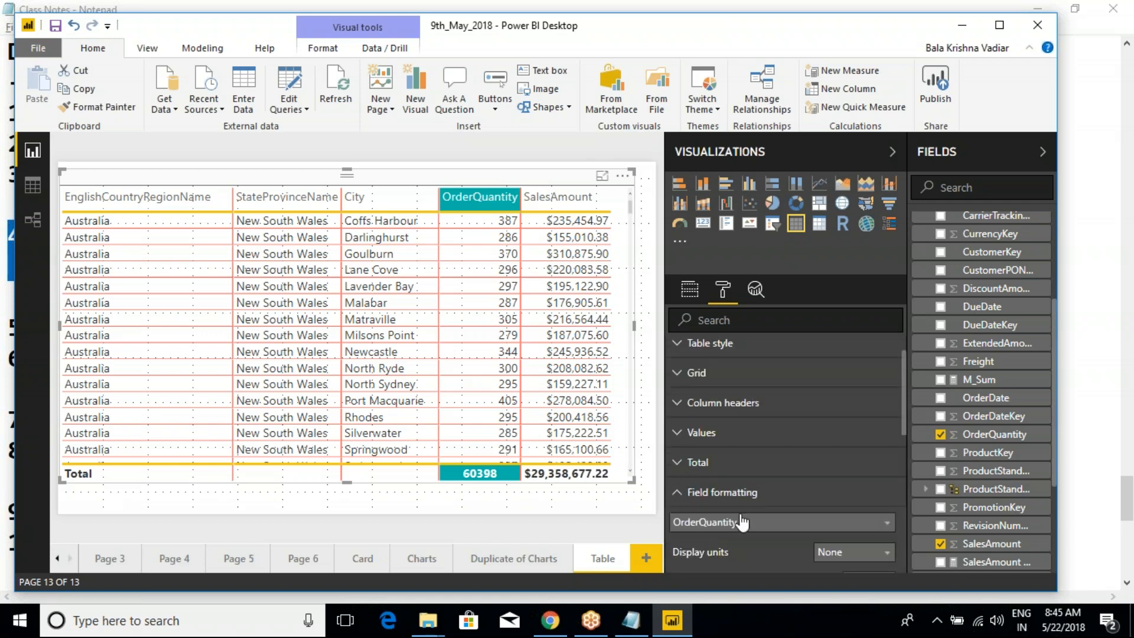
left_click(723, 545)
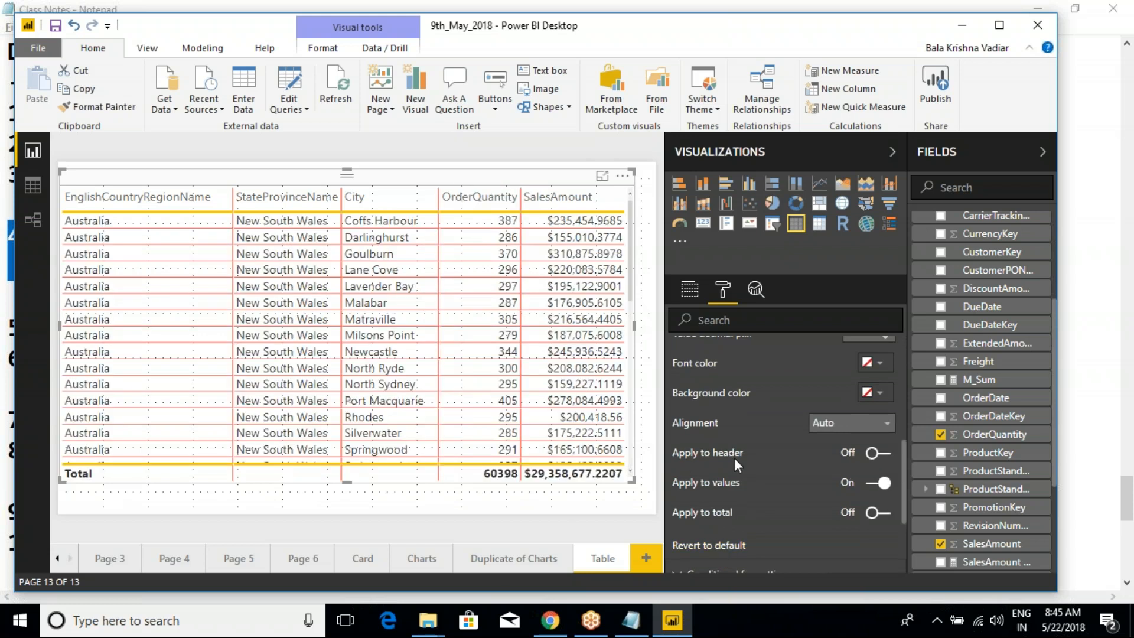
scroll(726, 458, "up", 3)
left_click(678, 410)
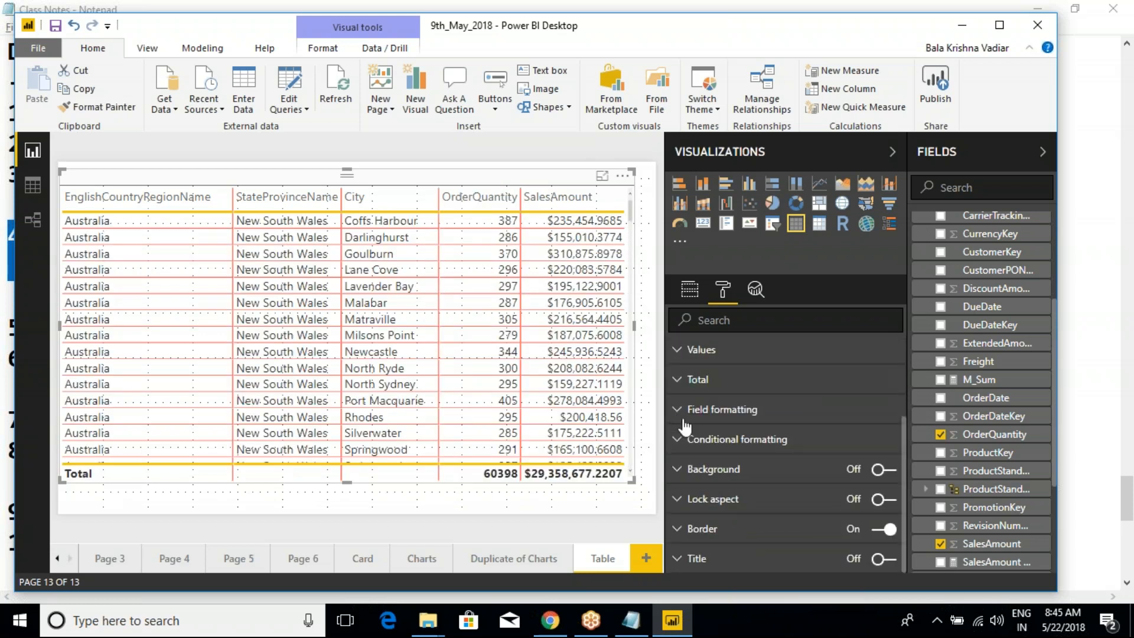
- Show the table's conditional formatting options and widen the Visualizations pane further
left_click(678, 440)
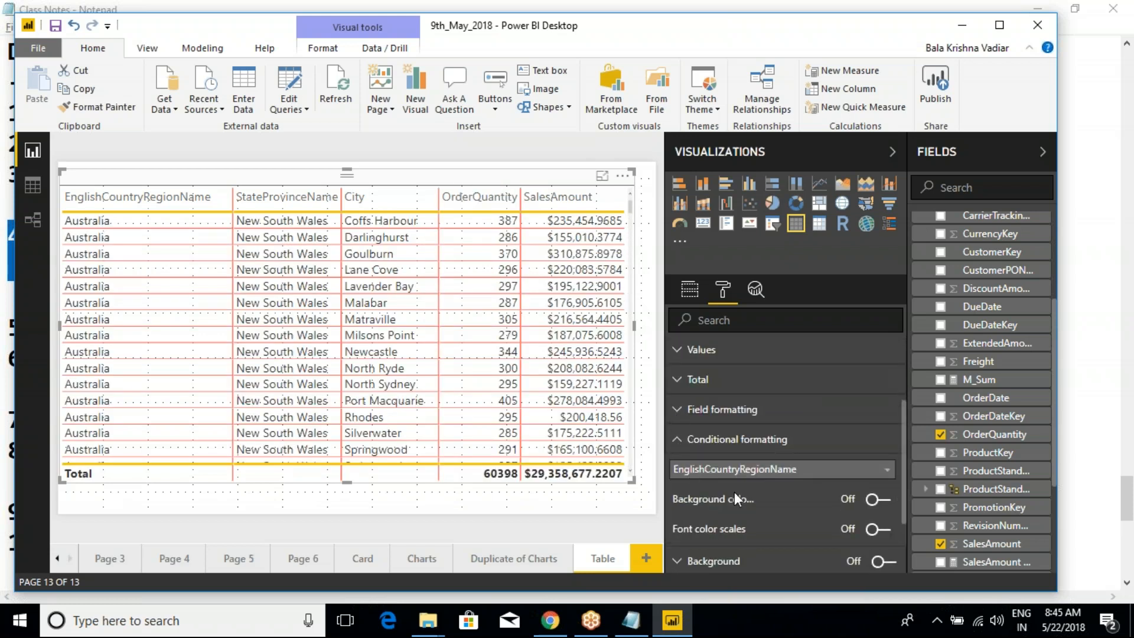
scroll(734, 491, "down", 2)
scroll(767, 475, "down", 1)
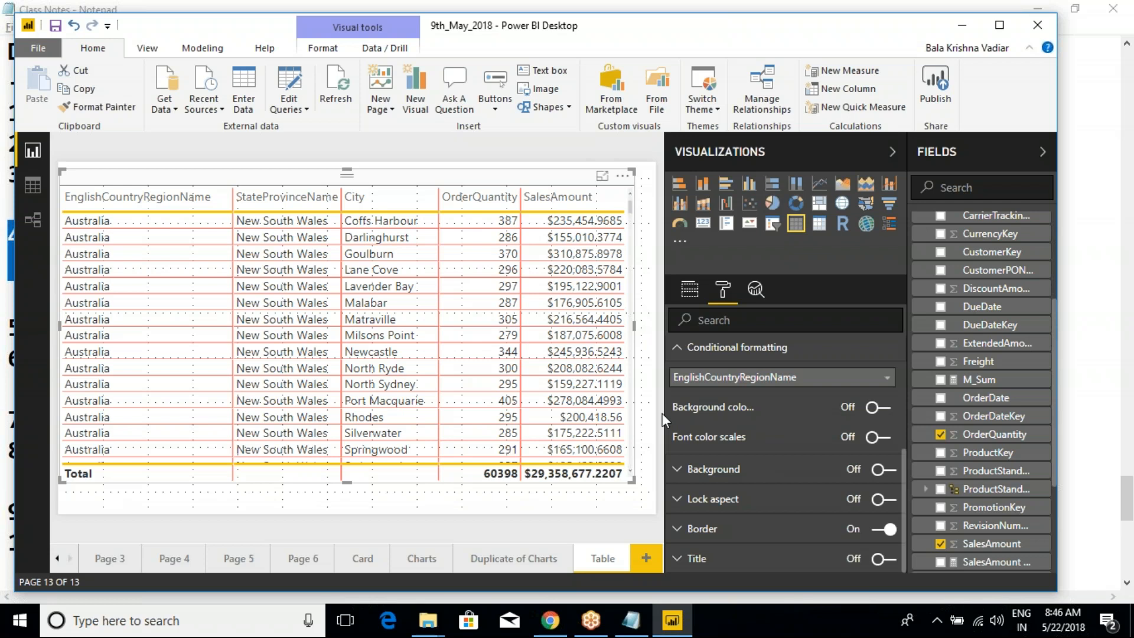
left_click_drag(664, 413, 594, 416)
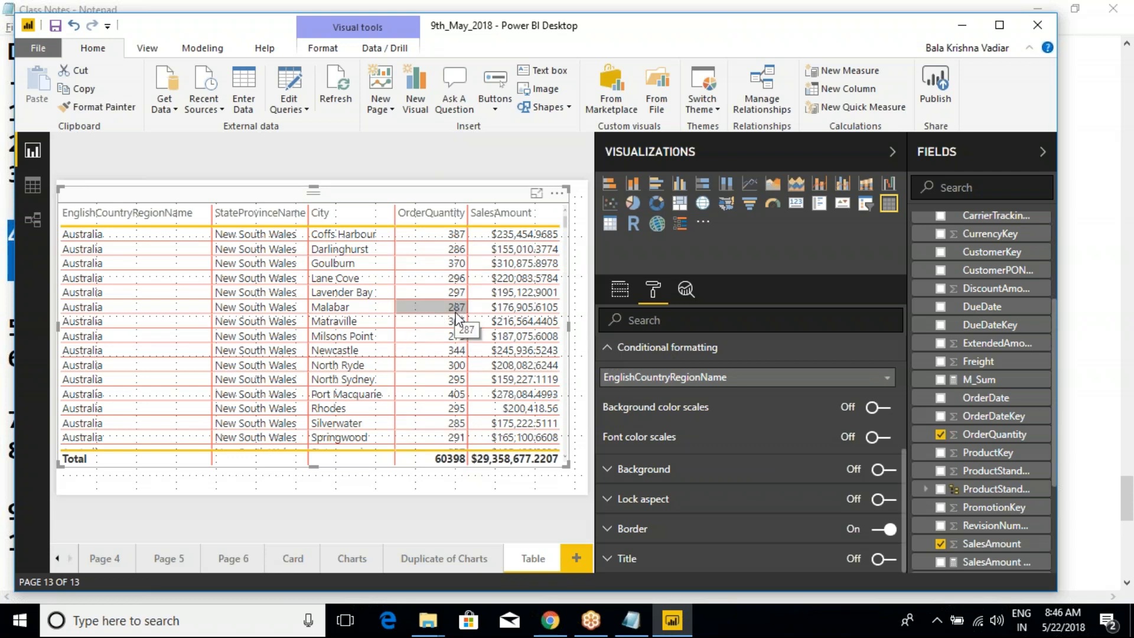
- Examine how the OrderQuantity values vary across the Australian and Canadian cities in the table
scroll(458, 369, "down", 5)
scroll(434, 361, "down", 1)
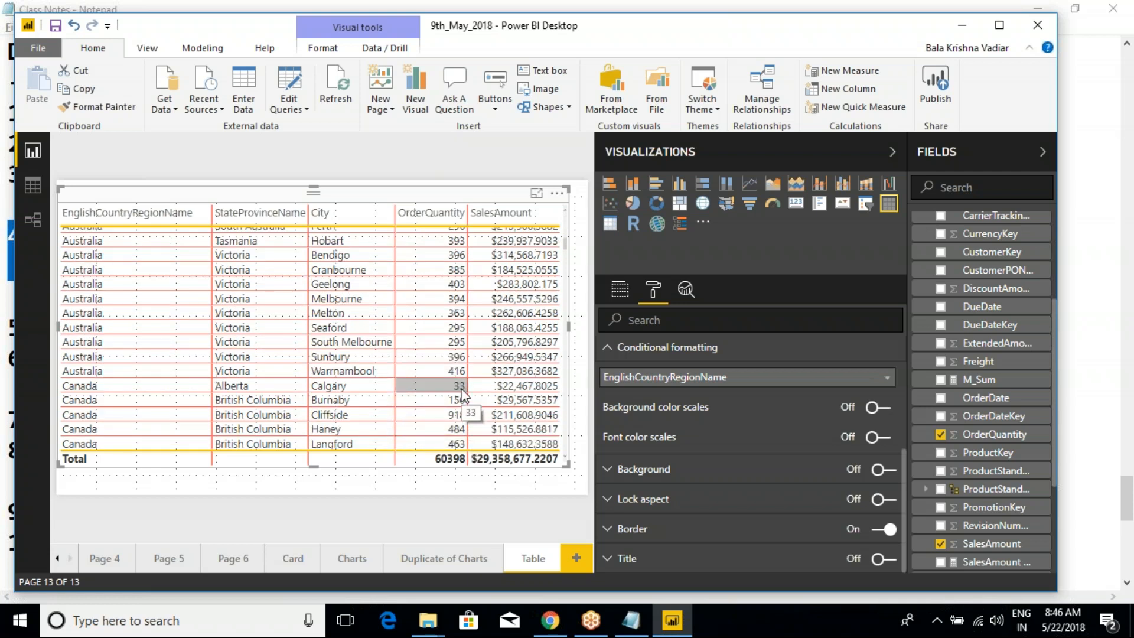
scroll(462, 395, "up", 8)
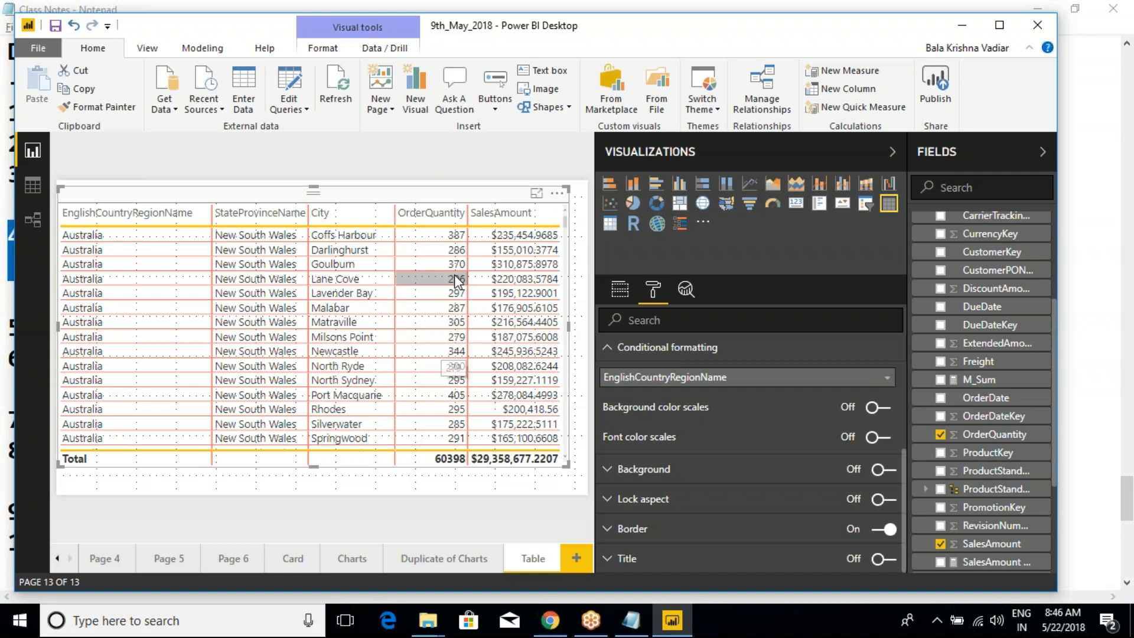
scroll(452, 390, "down", 4)
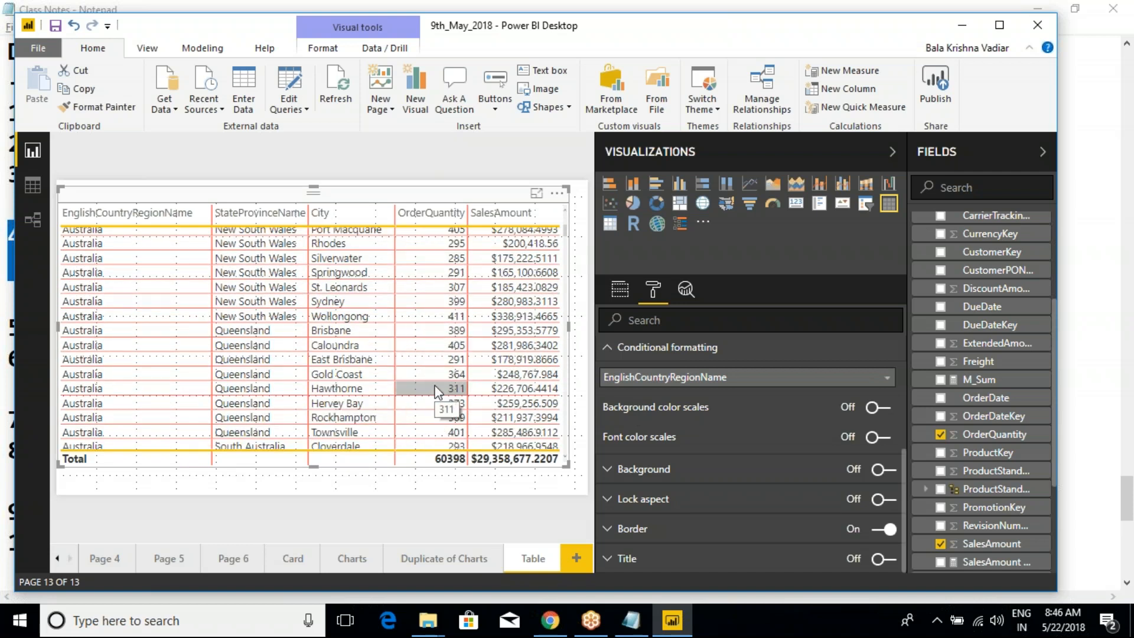
scroll(443, 423, "down", 3)
scroll(449, 407, "down", 4)
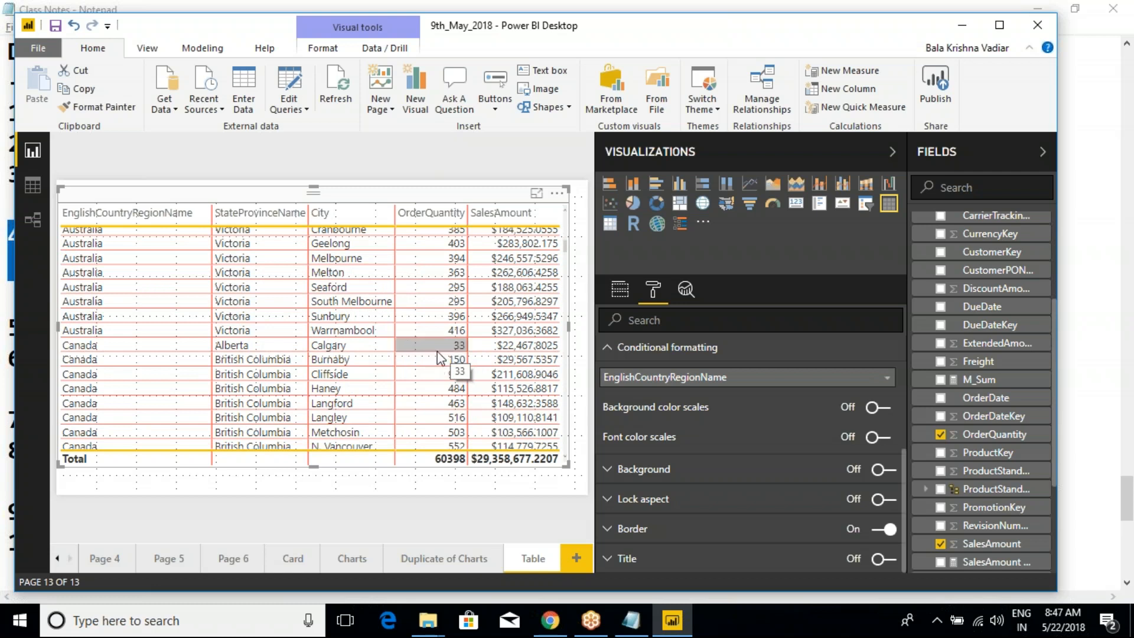
left_click(434, 359)
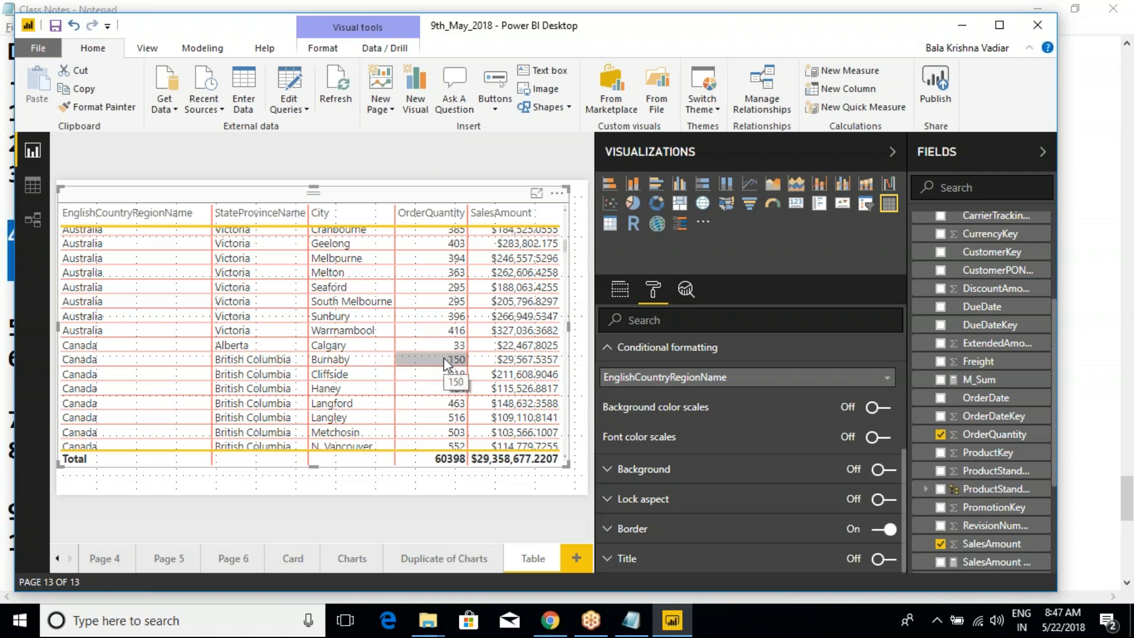
- Choose OrderQuantity for conditional formatting and turn on its background color scales
left_click(682, 387)
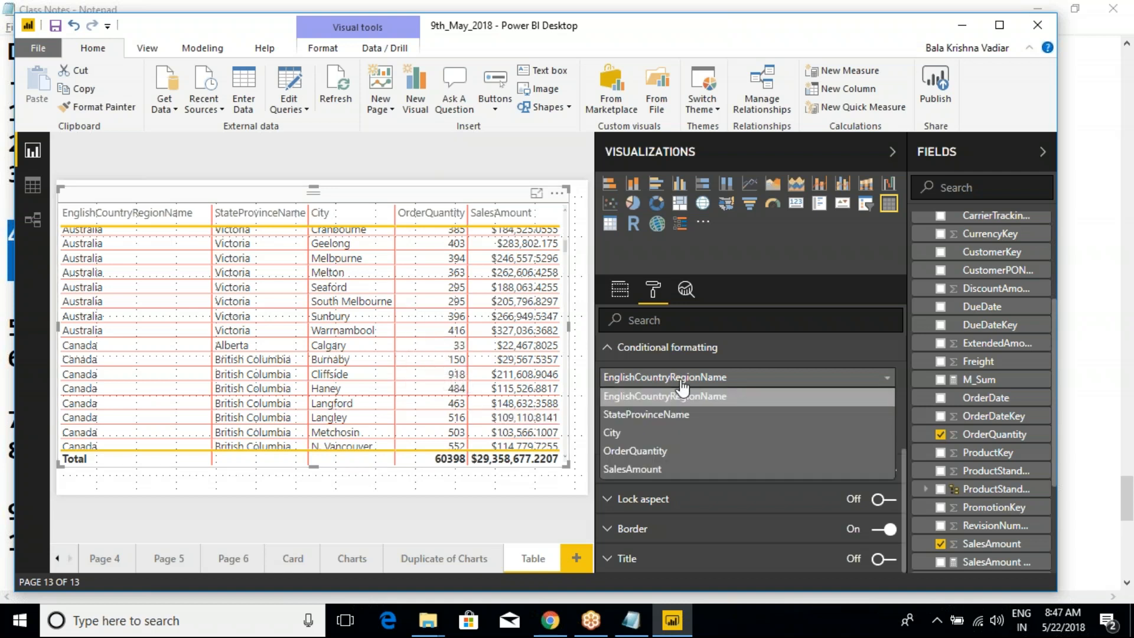
left_click(679, 450)
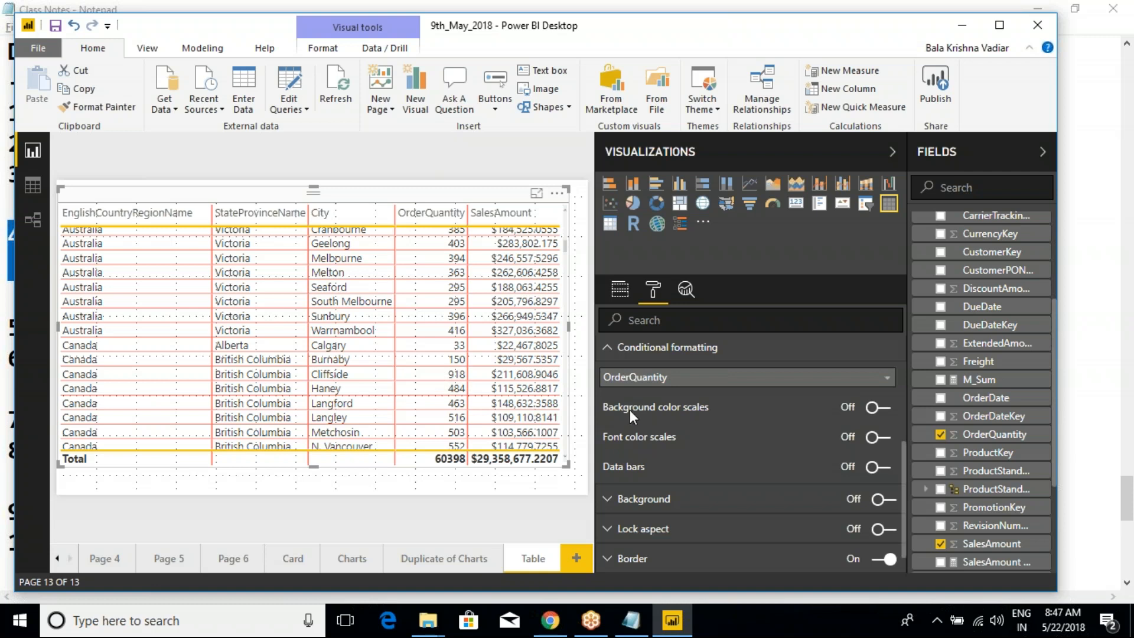
left_click(878, 408)
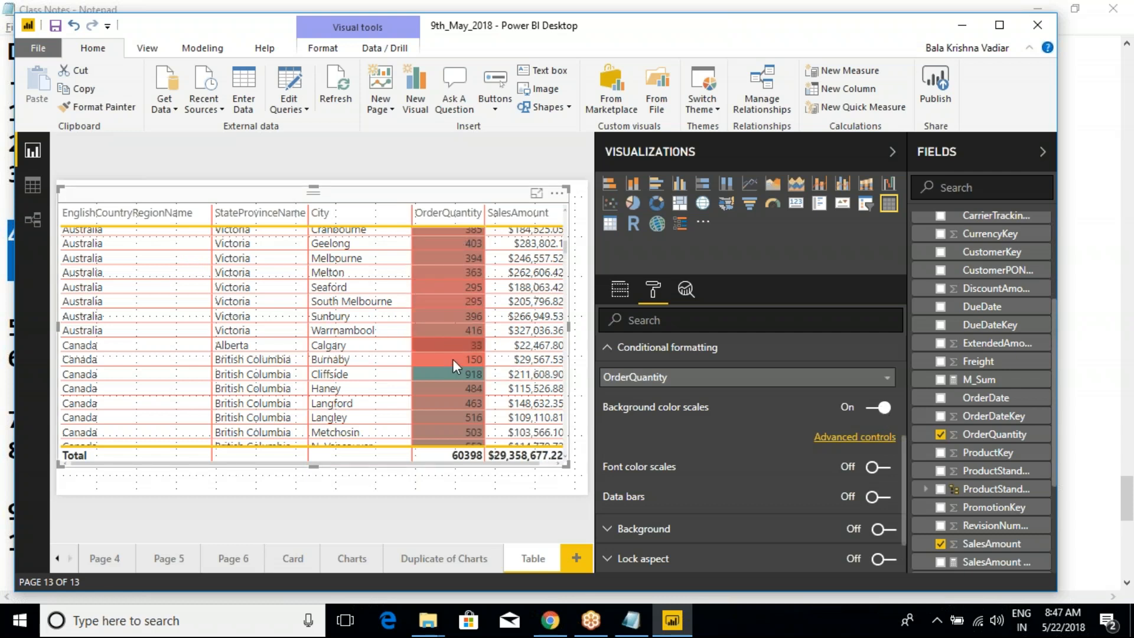
mouse_move(454, 379)
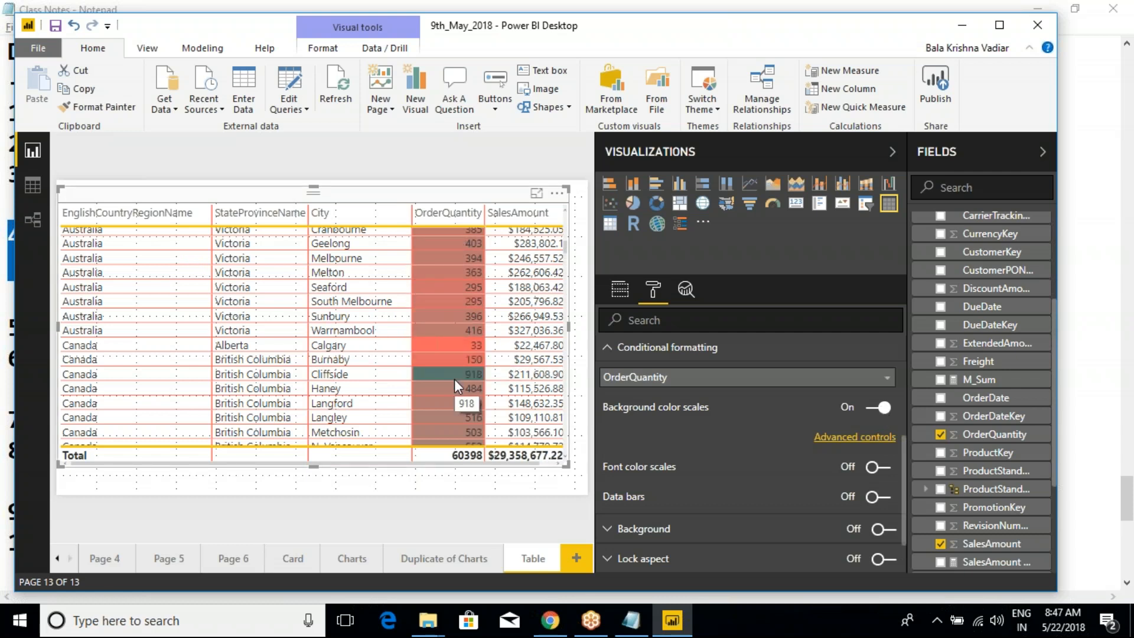
- Review how the background color scale shades low and high OrderQuantity values throughout the table
scroll(454, 380, "up", 10)
scroll(454, 380, "up", 1)
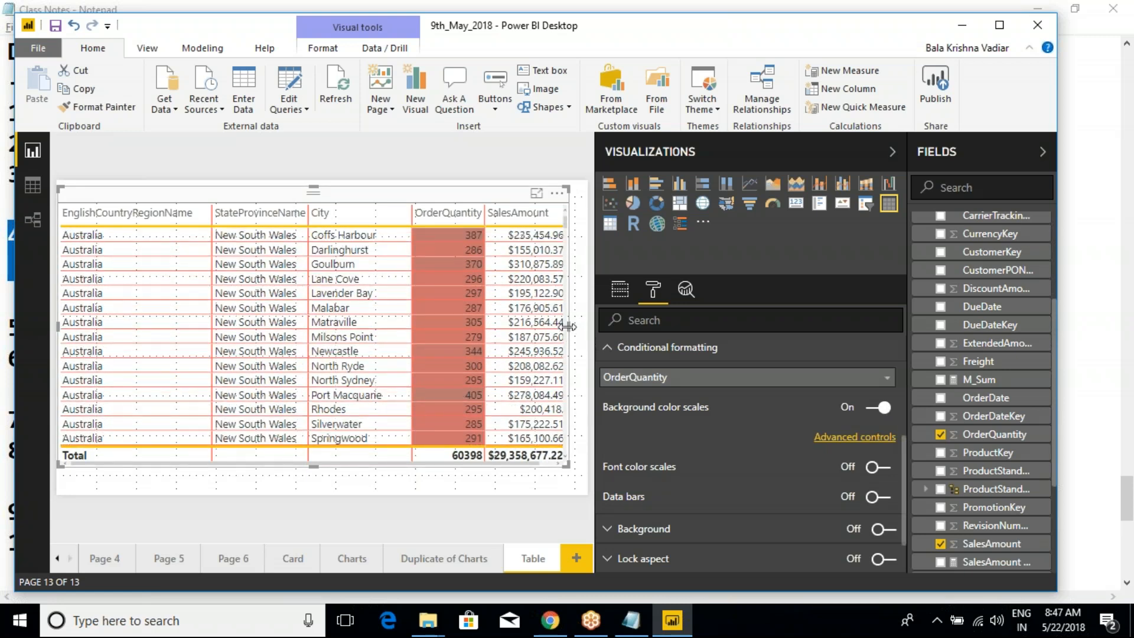
left_click_drag(568, 326, 572, 324)
scroll(502, 318, "down", 3)
scroll(501, 312, "down", 15)
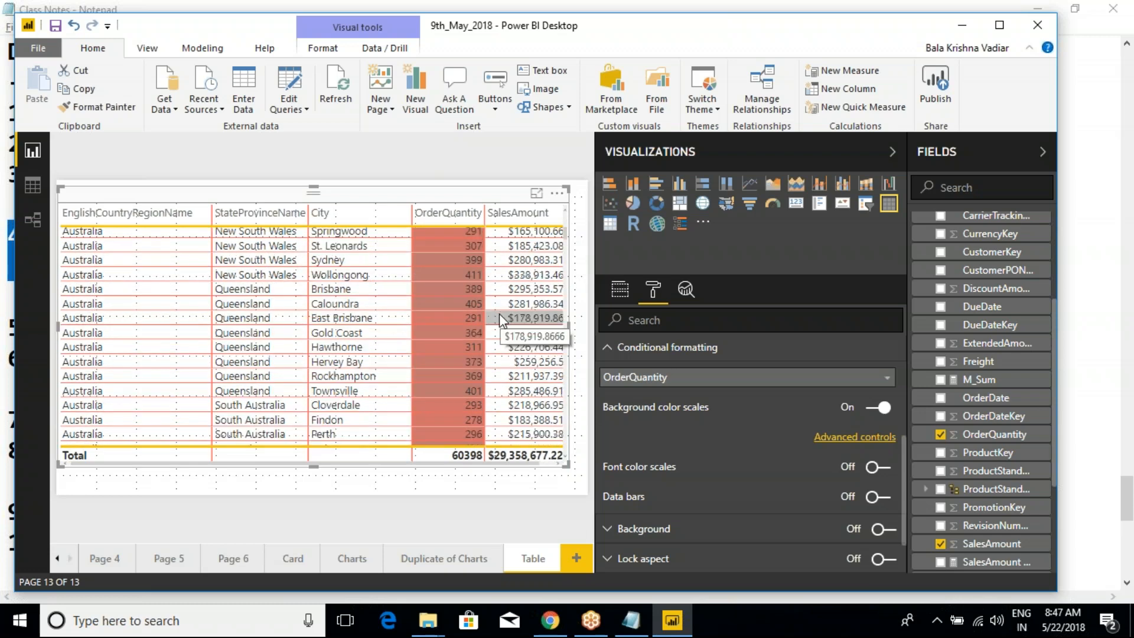
scroll(409, 325, "down", 10)
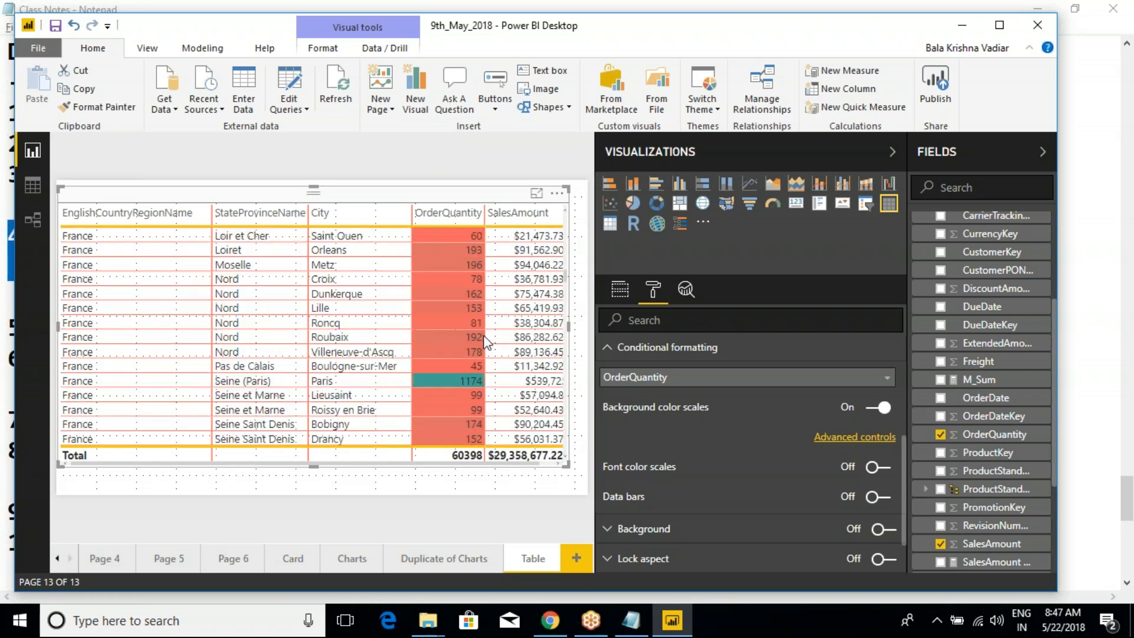
scroll(437, 366, "down", 5)
scroll(438, 365, "up", 20)
scroll(438, 364, "up", 5)
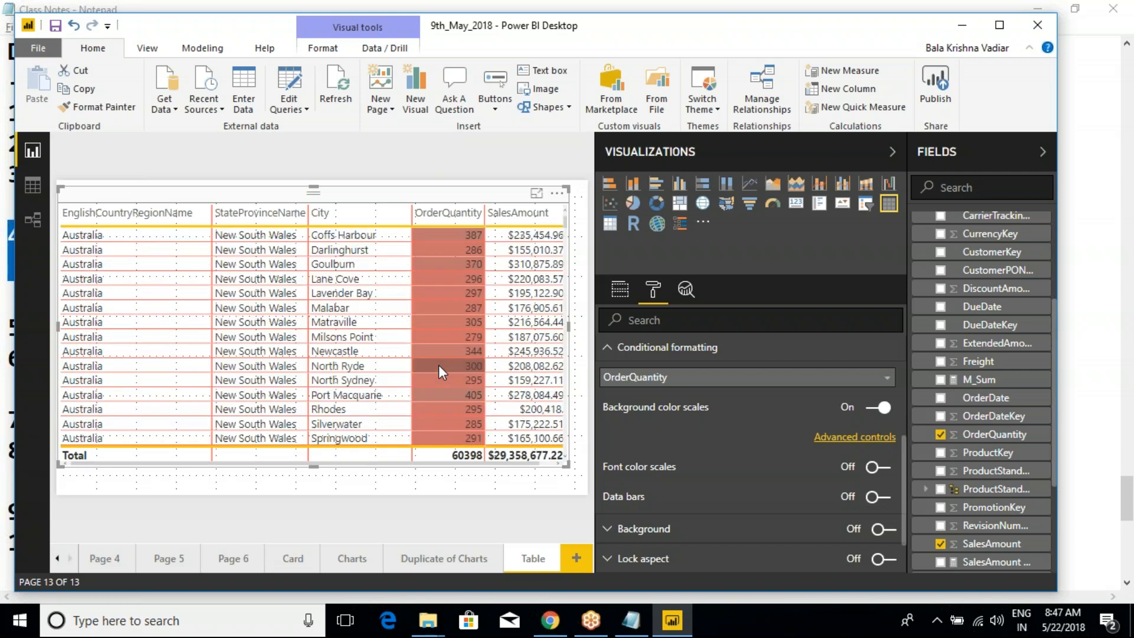
- Open the advanced controls for OrderQuantity's background color scales and review the source tables offered for Color based on
left_click(847, 438)
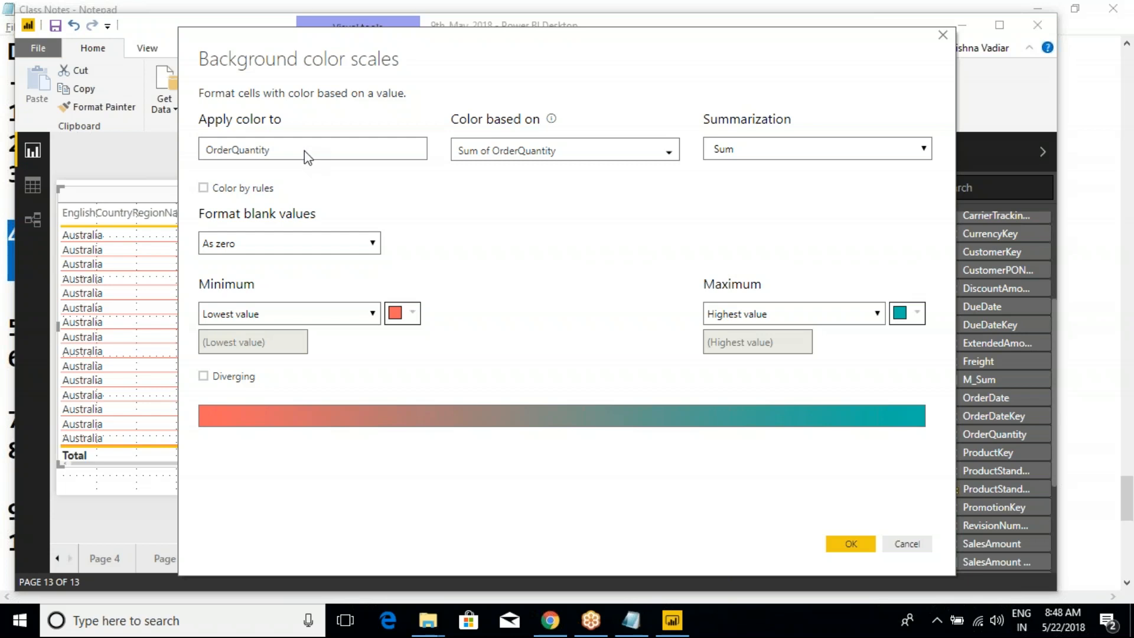
left_click_drag(526, 48, 605, 464)
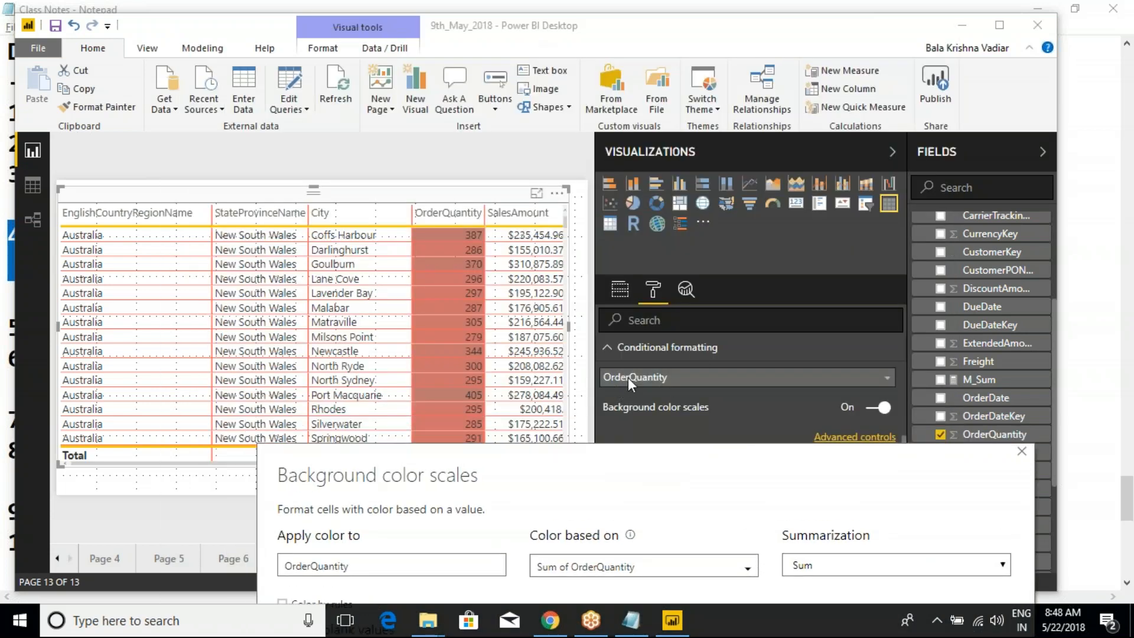
left_click_drag(593, 464, 512, 107)
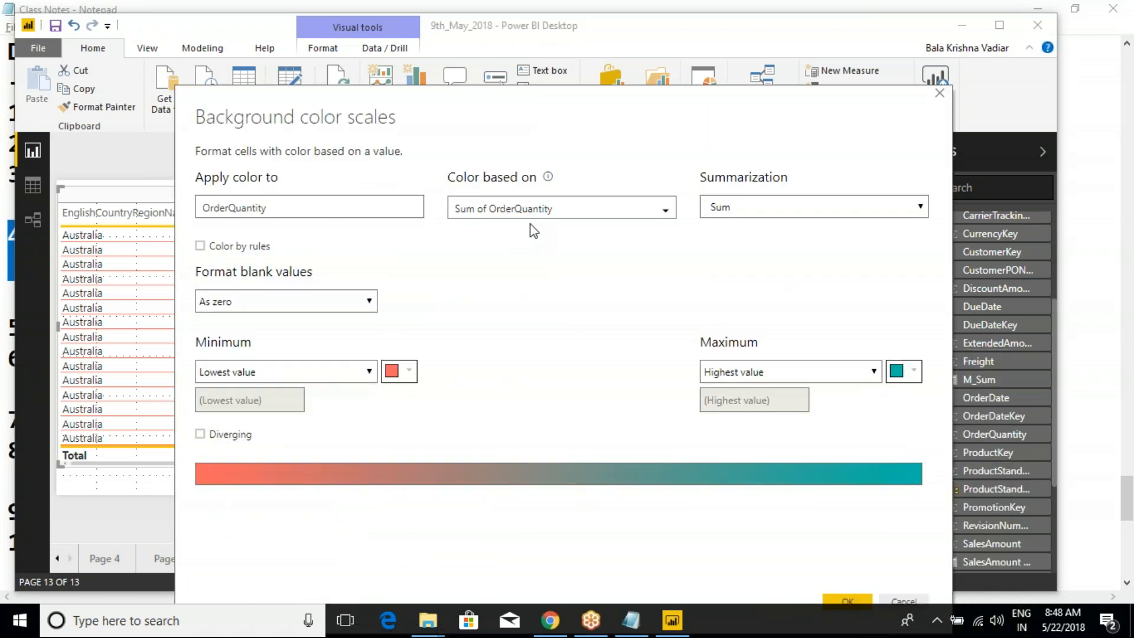
left_click(548, 216)
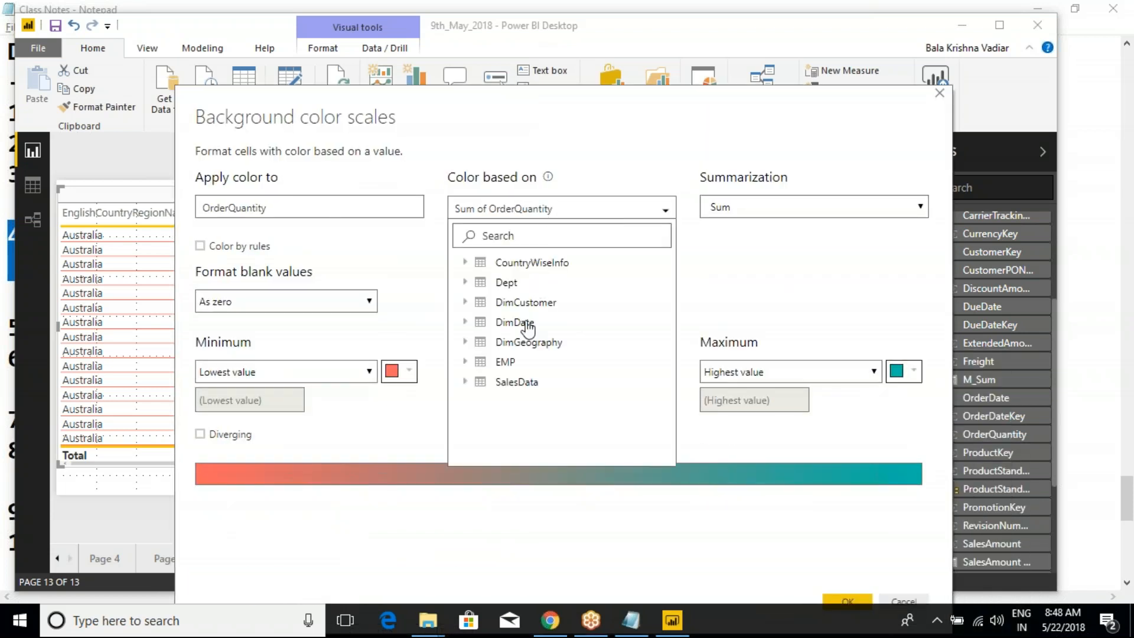
left_click(665, 207)
left_click(664, 209)
left_click(669, 212)
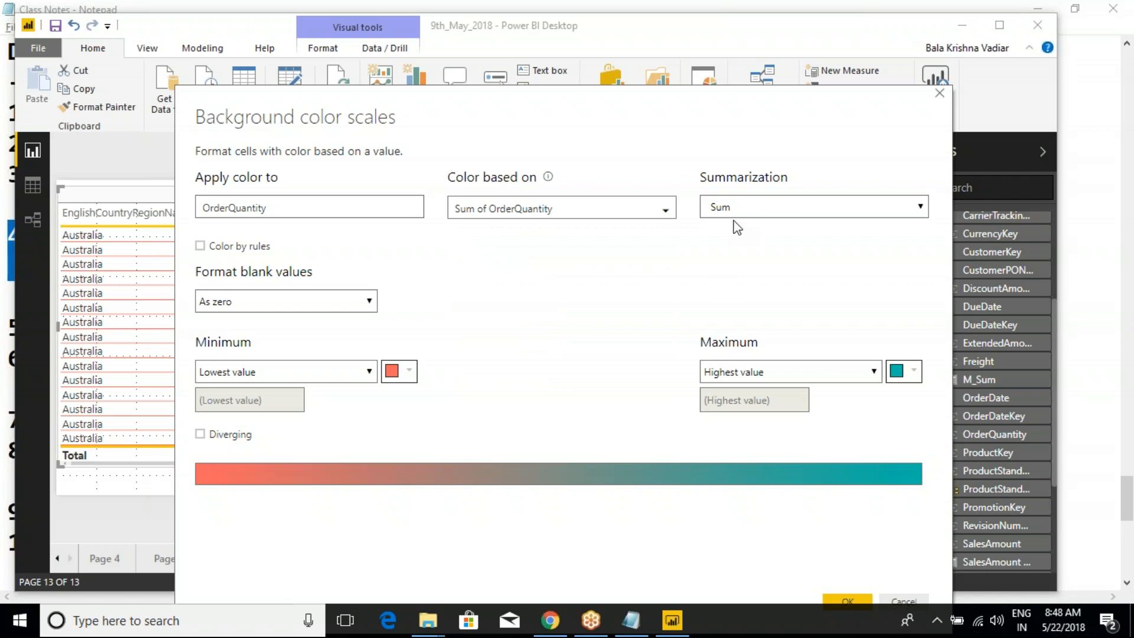
- Review the Summarization choices for the color scale, keep Sum, and close the background color scales dialog
left_click(782, 208)
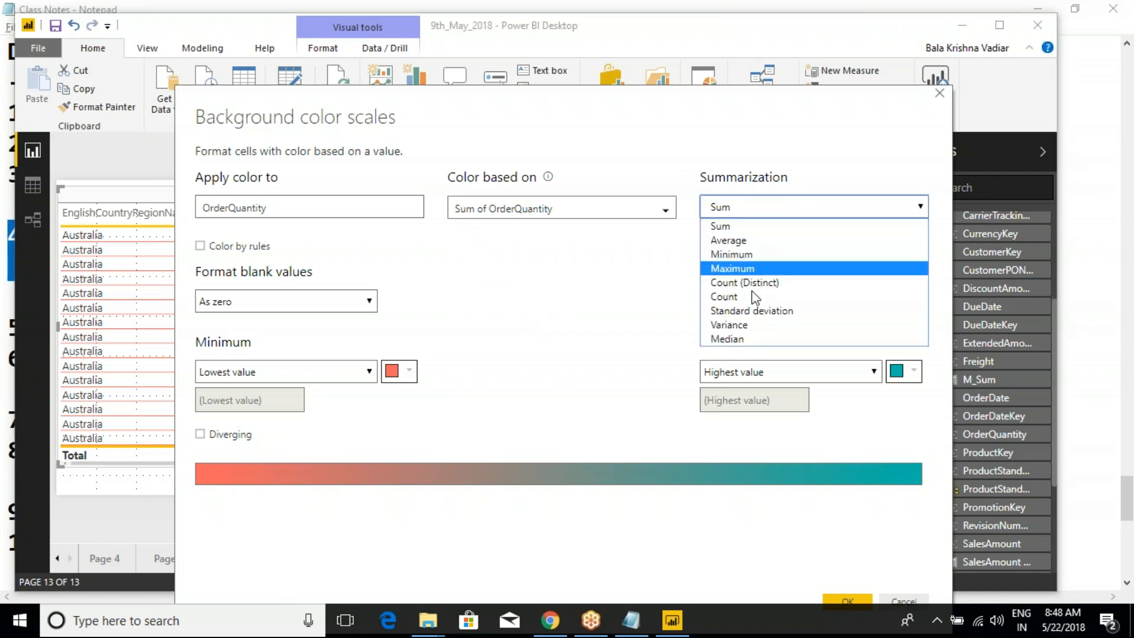
left_click(729, 231)
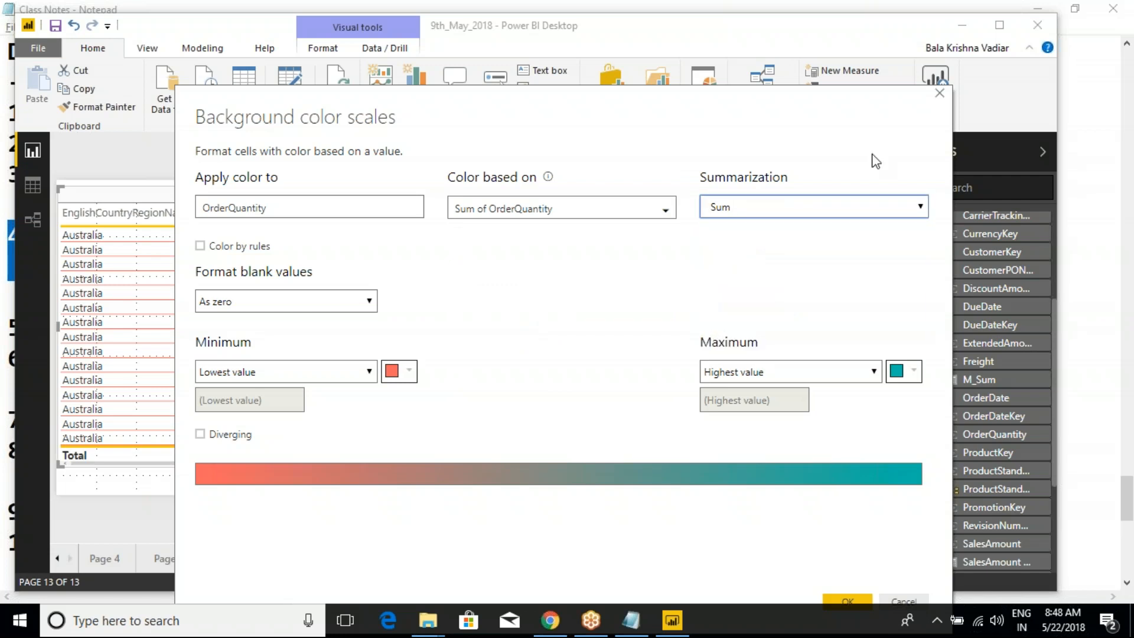
left_click(939, 96)
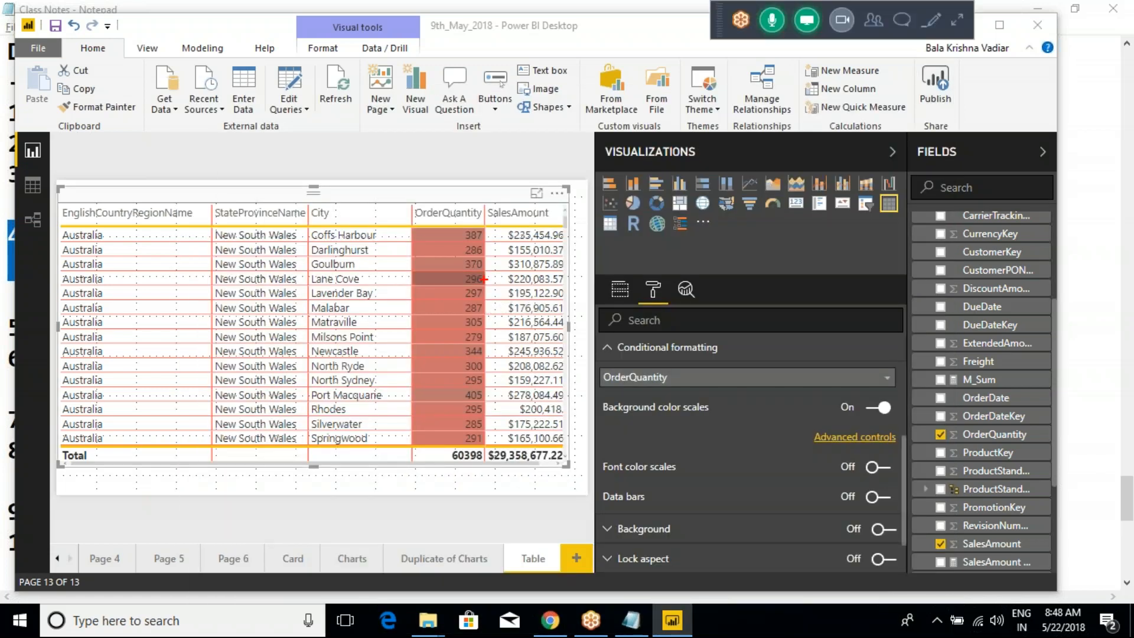
mouse_move(409, 195)
left_mouse_down()
mouse_move(470, 310)
mouse_move(488, 425)
left_mouse_up()
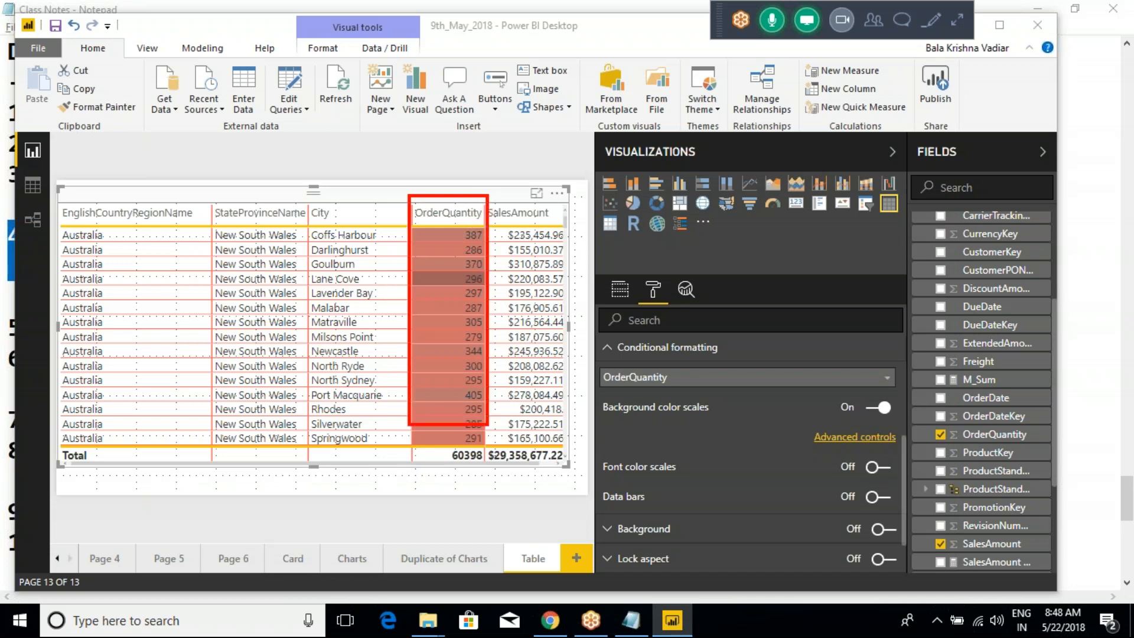
mouse_move(335, 221)
left_mouse_down()
mouse_move(317, 223)
mouse_move(374, 247)
left_mouse_up()
left_click_drag(477, 227, 454, 233)
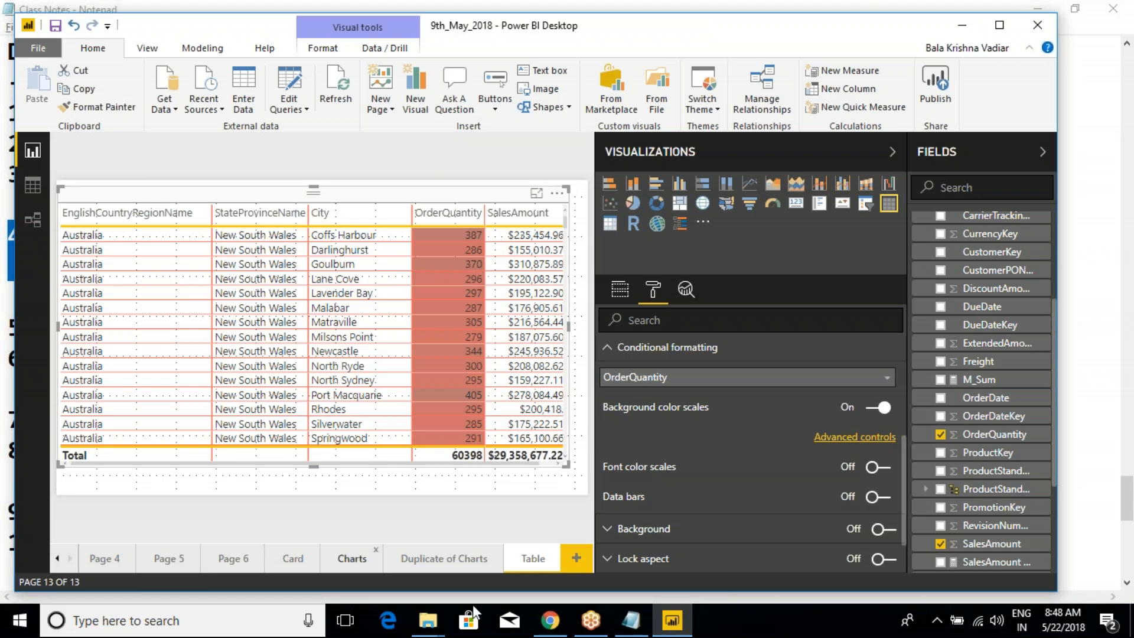
- Reopen the advanced controls for OrderQuantity's background color scales and review the field and summarization settings
left_click(854, 437)
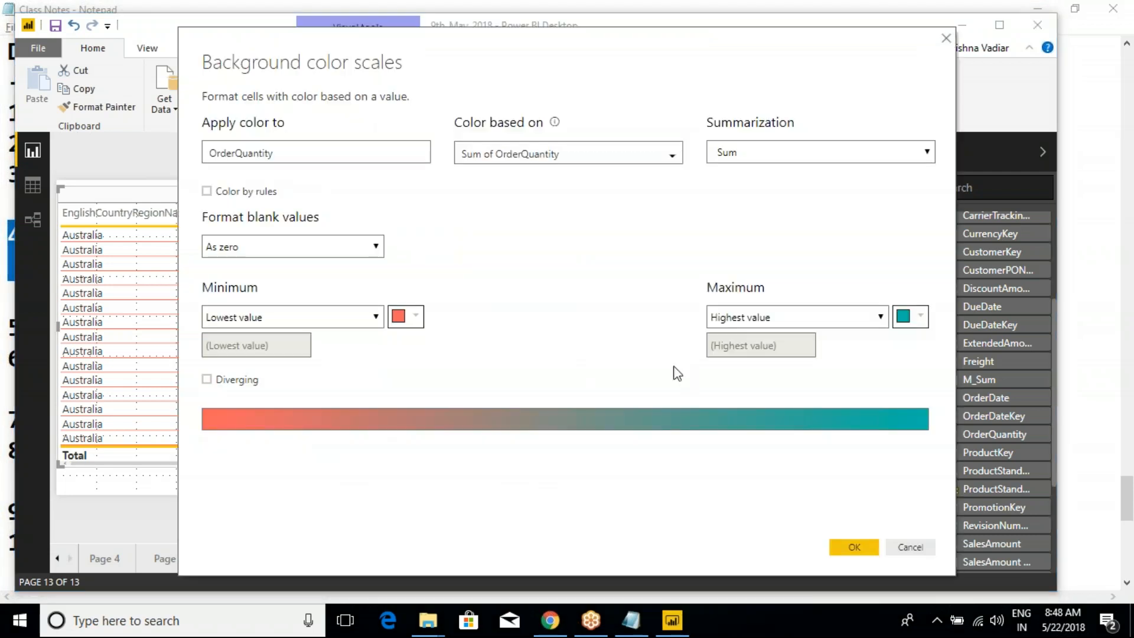
key("ctrl+2")
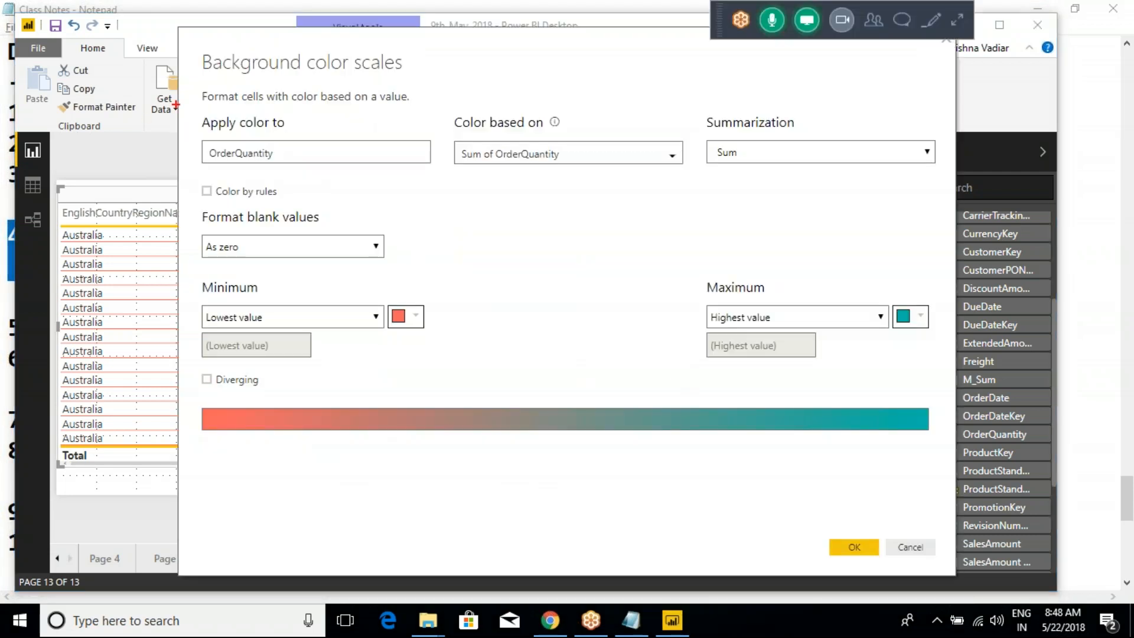
mouse_move(170, 87)
left_mouse_down()
mouse_move(785, 182)
mouse_move(870, 185)
left_mouse_up()
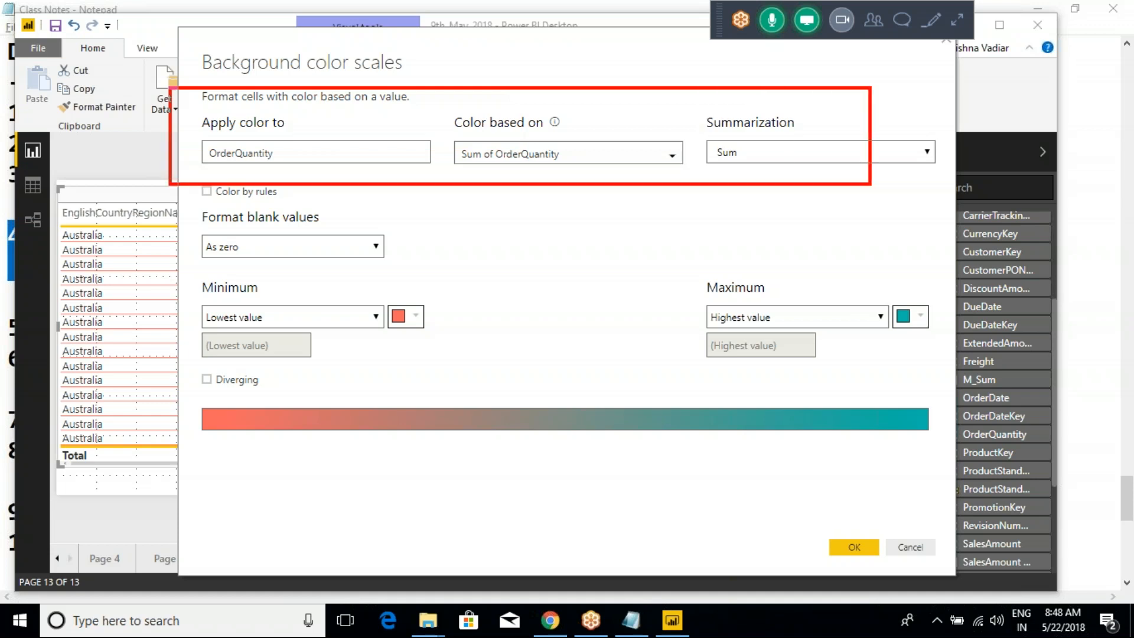
key("ctrl+2")
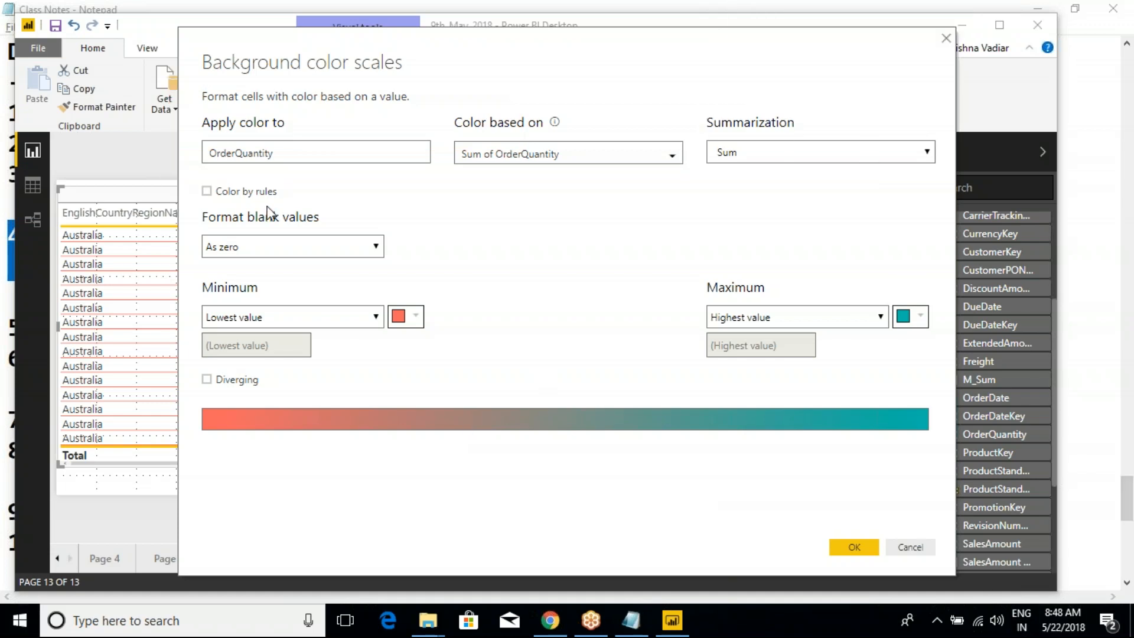
- Try formatting blank values with a specific yellow shade, and return the setting to As zero
left_click(266, 249)
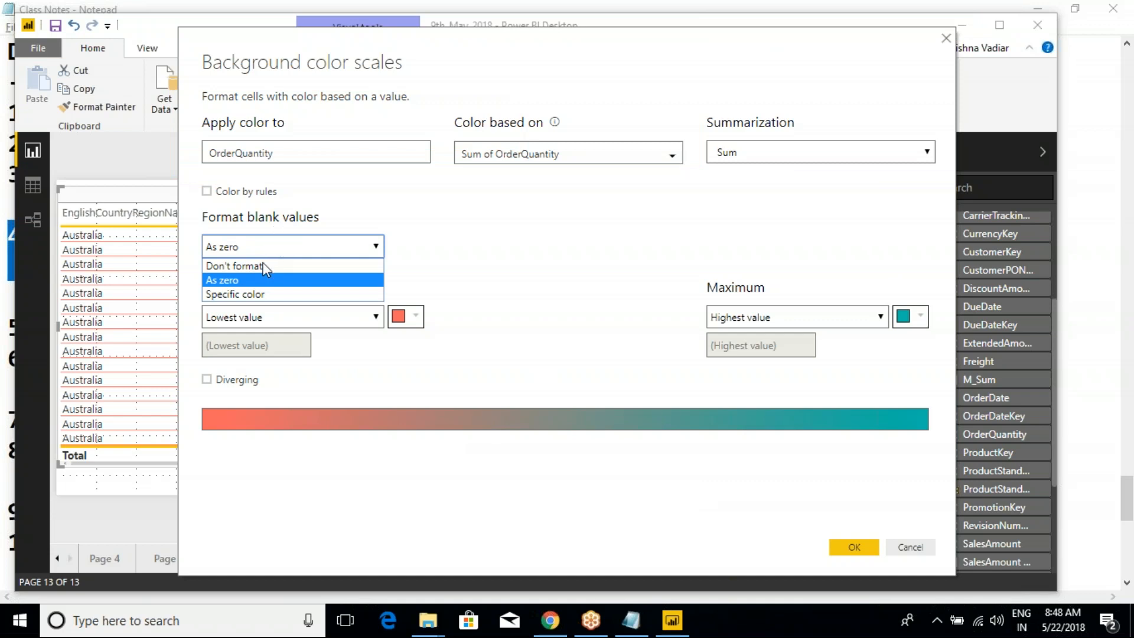
left_click(253, 280)
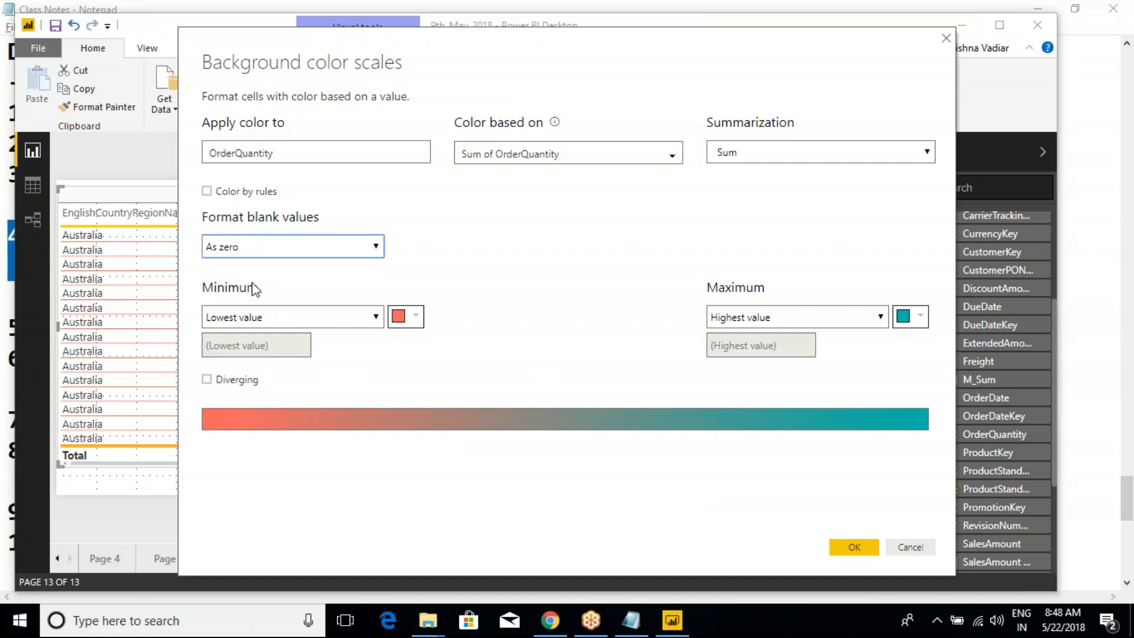
left_click(254, 258)
left_click(236, 294)
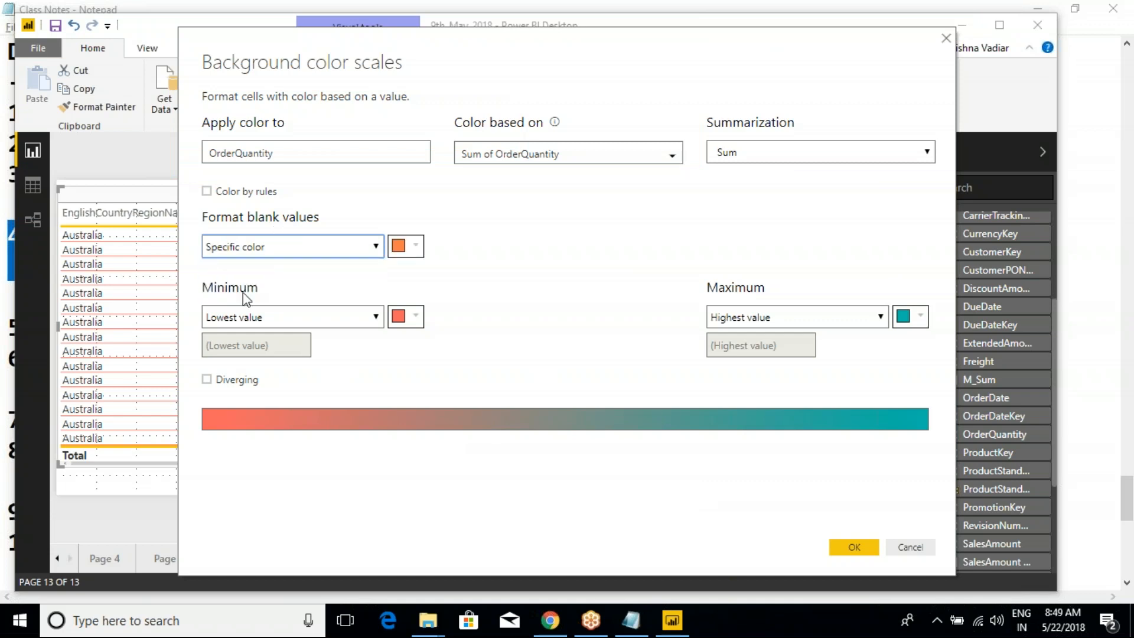
left_click(371, 248)
left_click(261, 292)
left_click(406, 246)
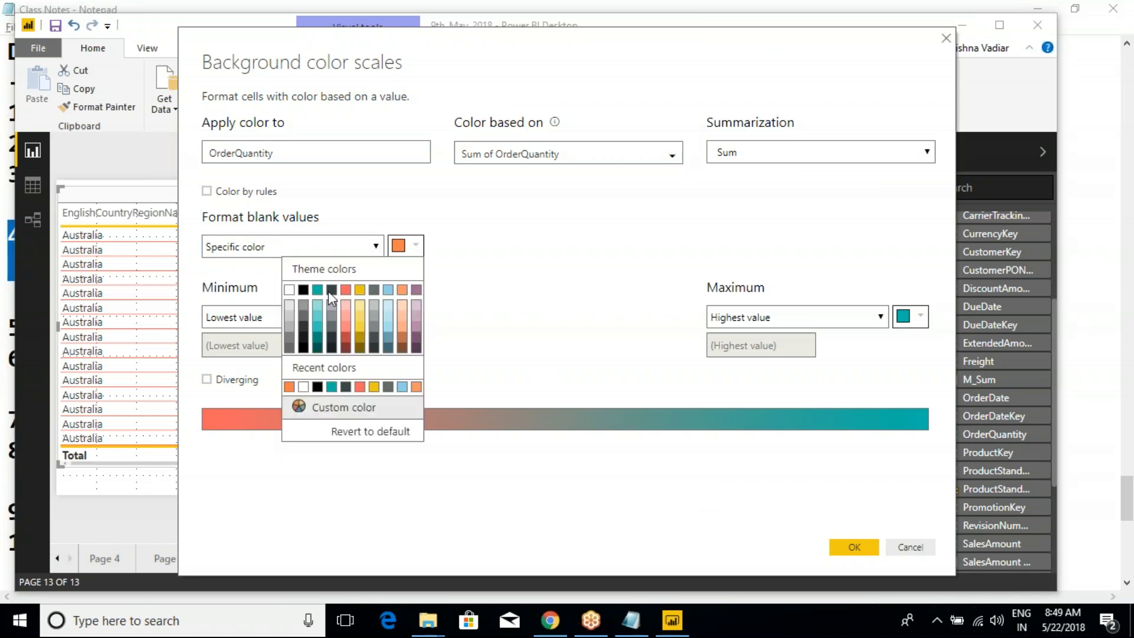
left_click(362, 332)
left_click(337, 250)
left_click(233, 284)
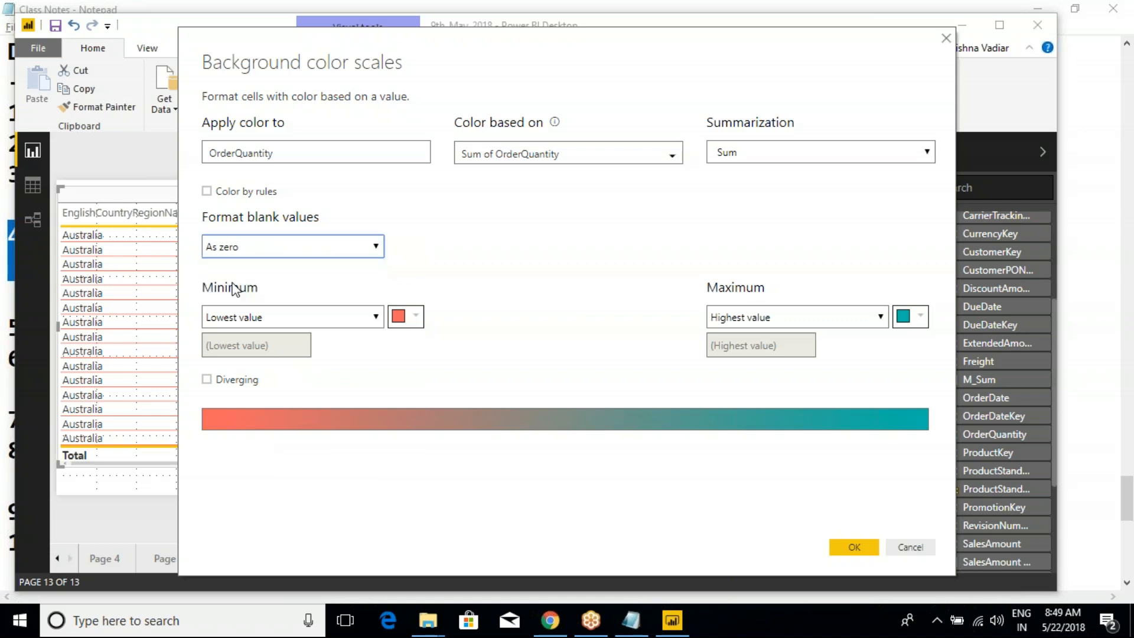
- Try the Don't format option for blank values, and restore As zero
left_click(267, 253)
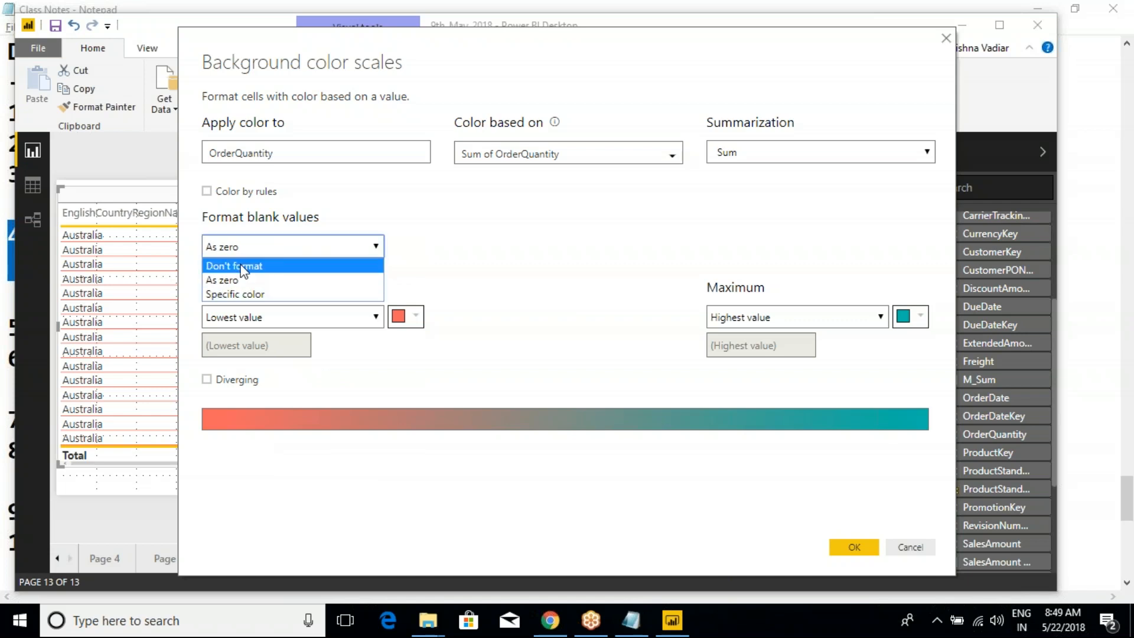
left_click(238, 266)
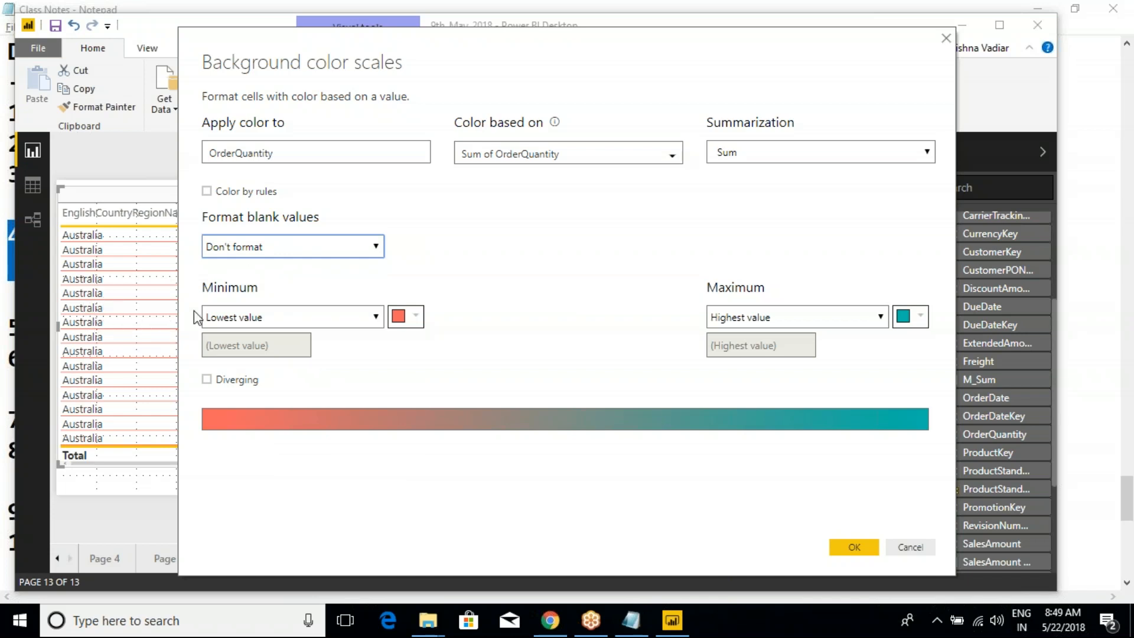
left_click(265, 246)
left_click(228, 280)
left_click(448, 62)
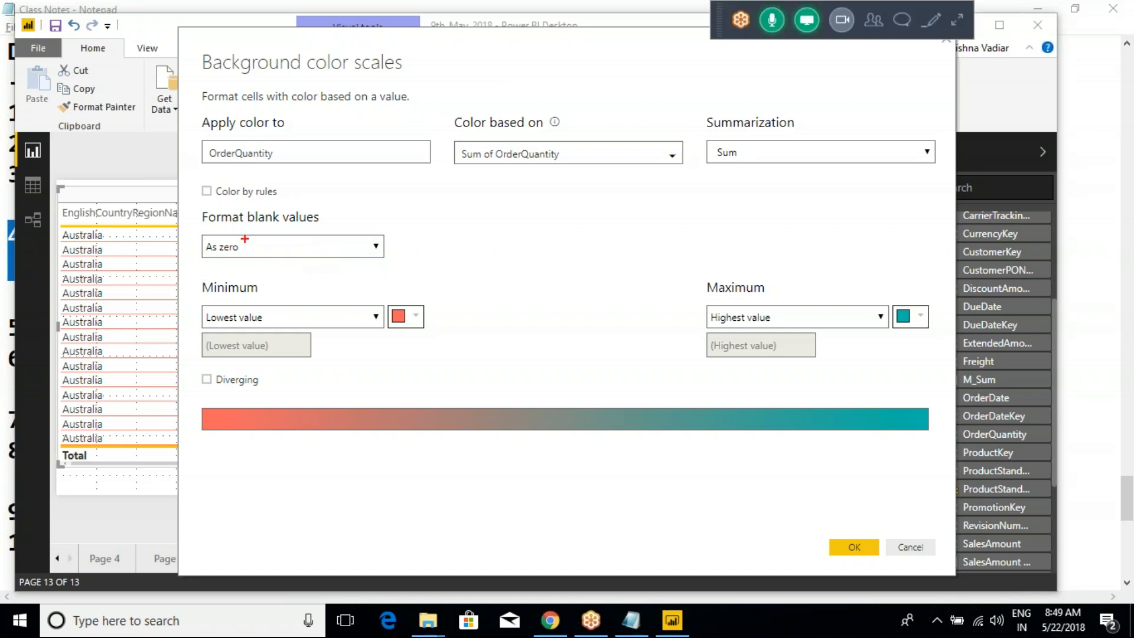
- Examine the Minimum and Maximum color settings against the table, including the palette for the lowest value's color
mouse_move(173, 268)
left_mouse_down()
mouse_move(393, 397)
mouse_move(926, 452)
left_mouse_up()
left_click_drag(253, 308, 337, 280)
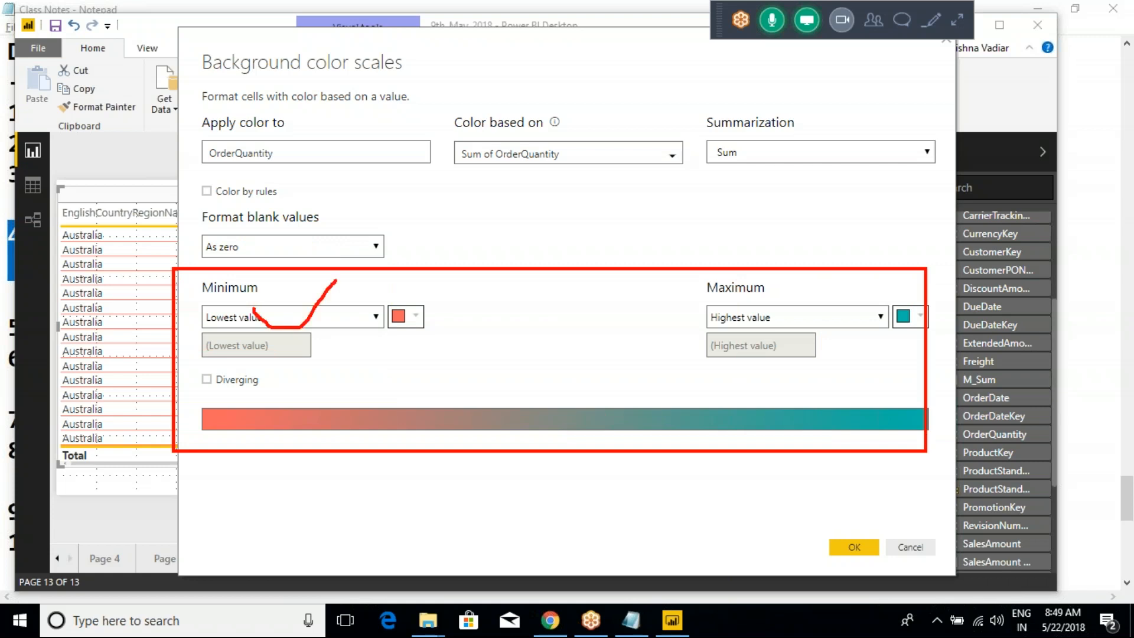
left_click_drag(655, 322, 749, 284)
key("Escape")
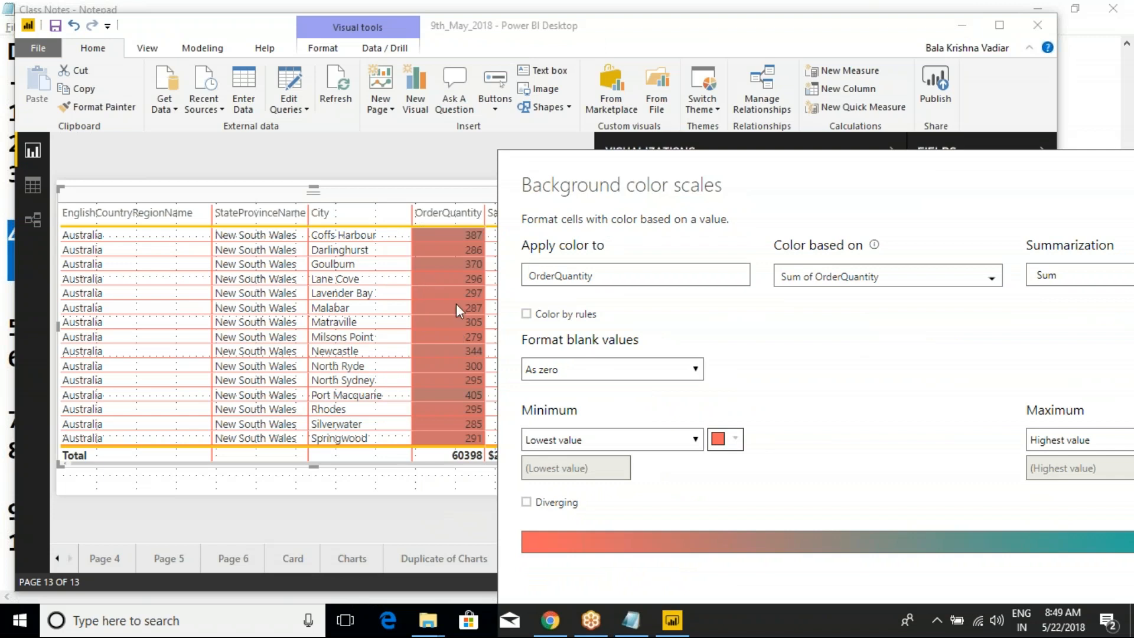
left_click(726, 446)
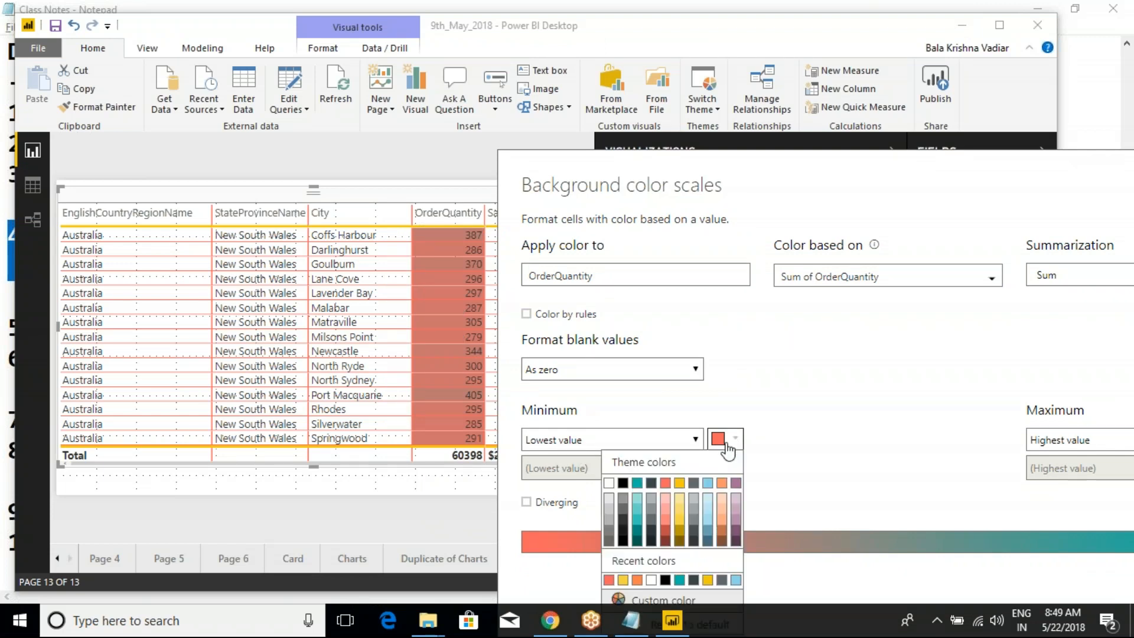
left_click(761, 292)
left_click_drag(763, 167, 409, 160)
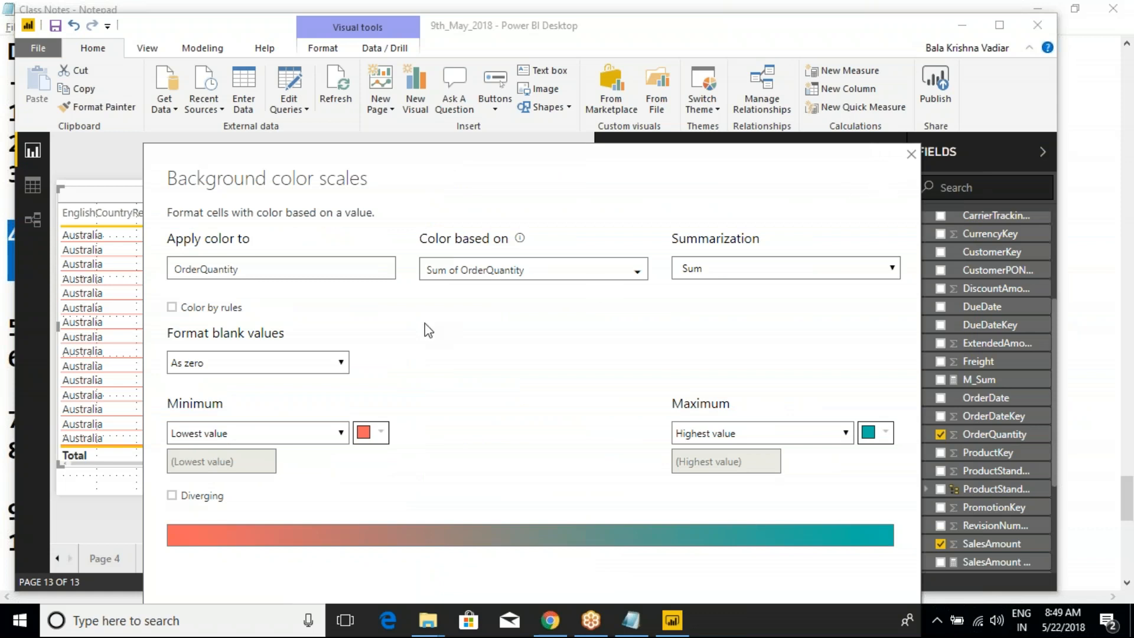
key("ctrl+2")
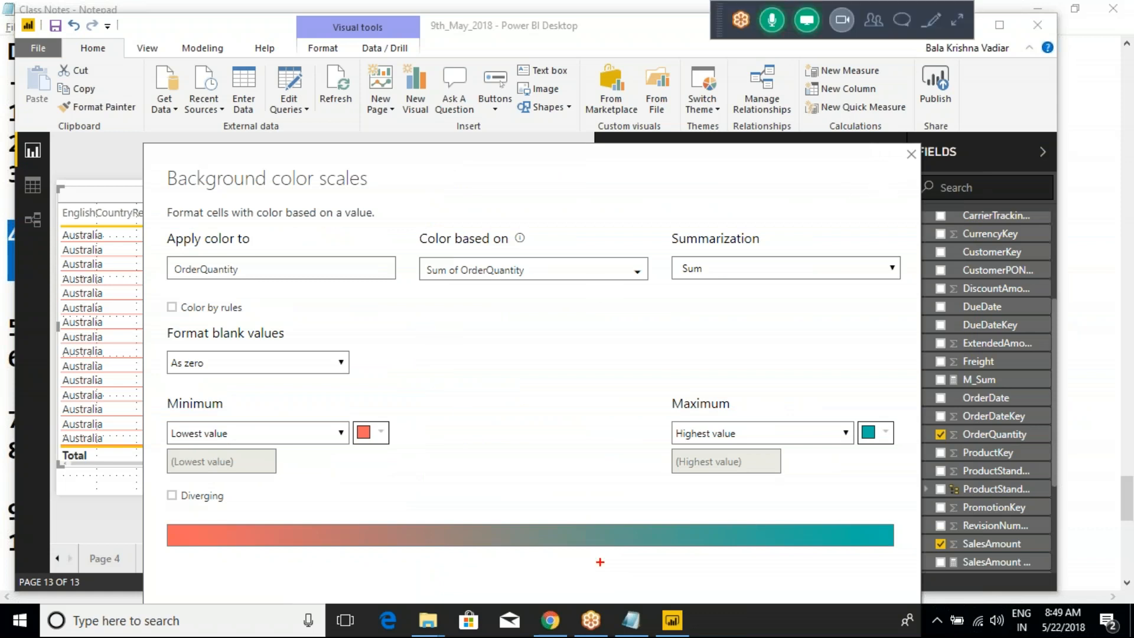
key("Escape")
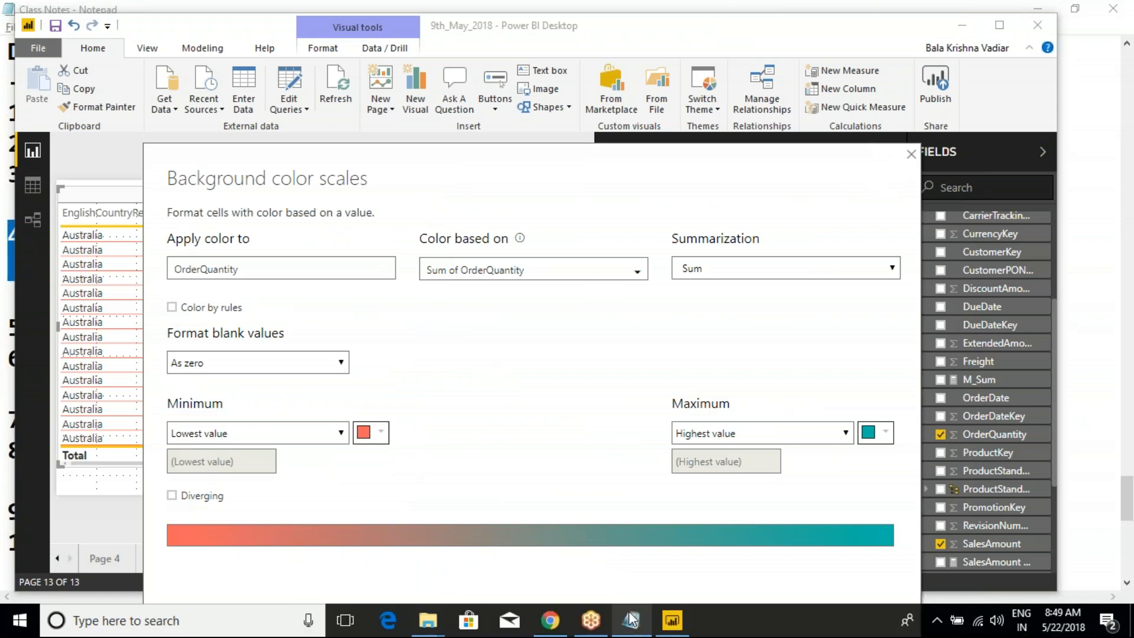
- Switch to the Class Notes file in Notepad and add the heading "1. Table Visuals" below the chart list
left_click(630, 618)
left_click(433, 385)
scroll(432, 384, "down", 5)
left_click(245, 143)
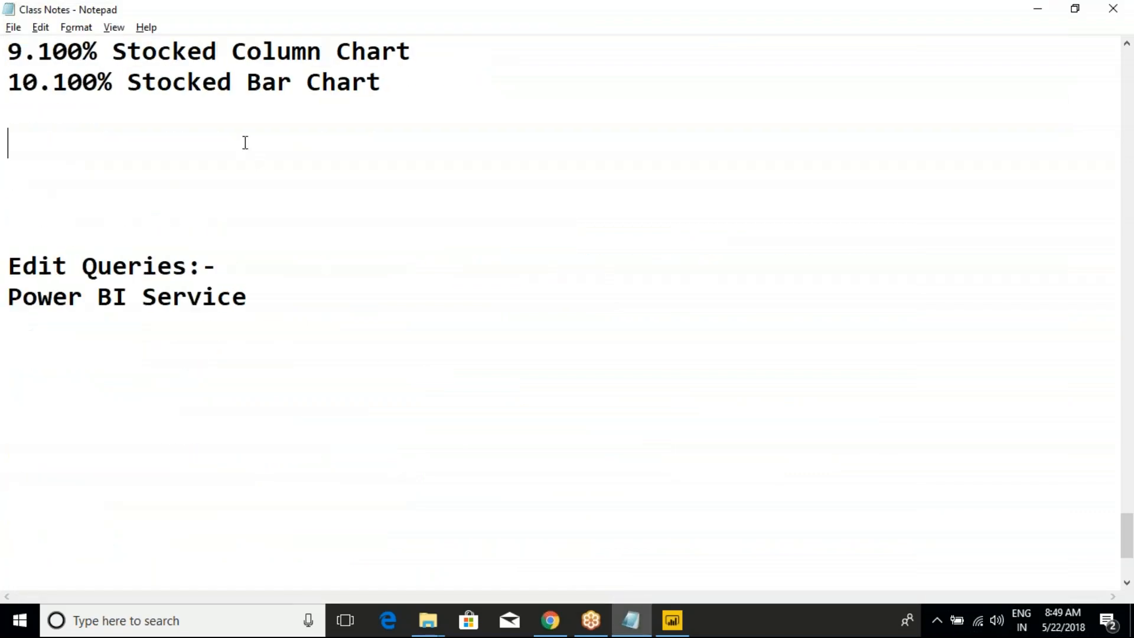
type("1. Tab")
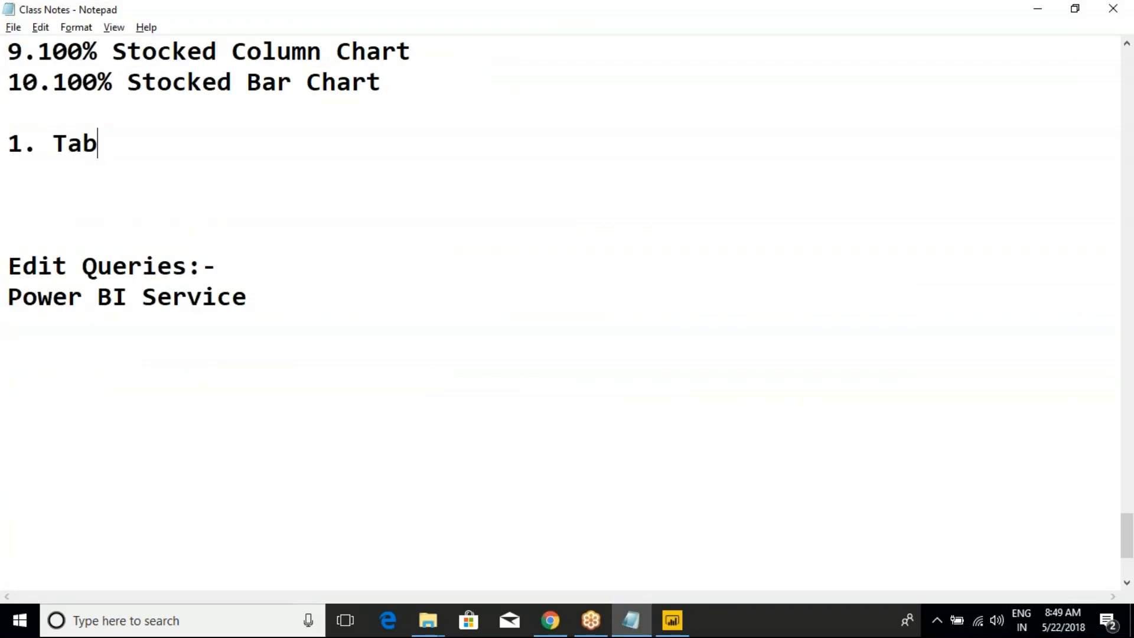
type("le Visuals")
key("Return")
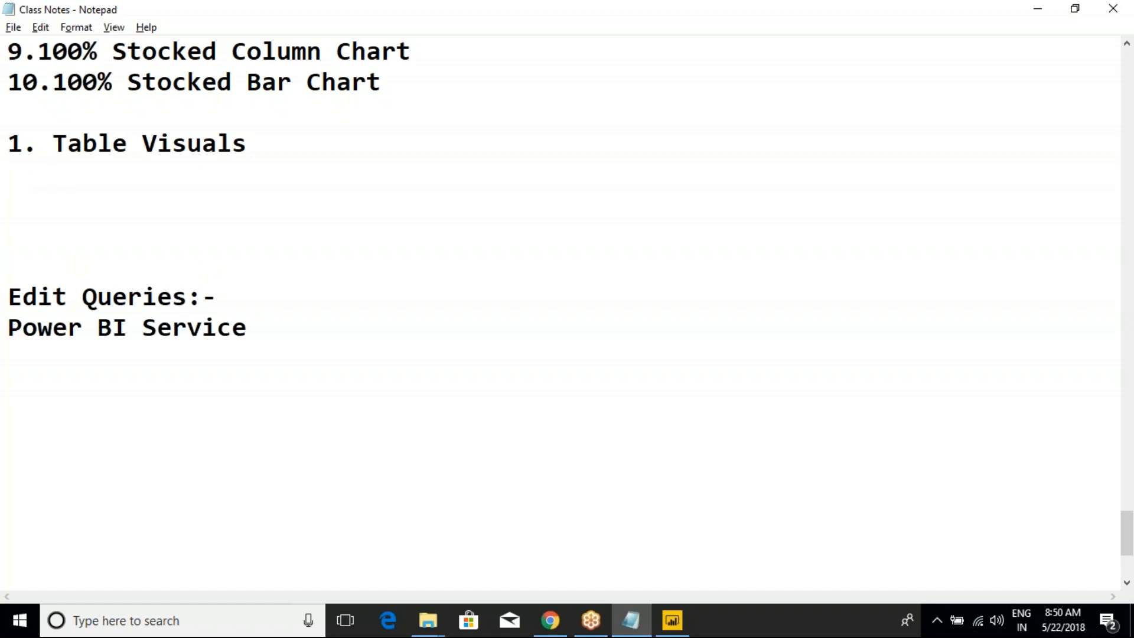
- Write the rule "Qty <=200 Then Red Color" under the Table Visuals heading and start a new line
type("Qty <=")
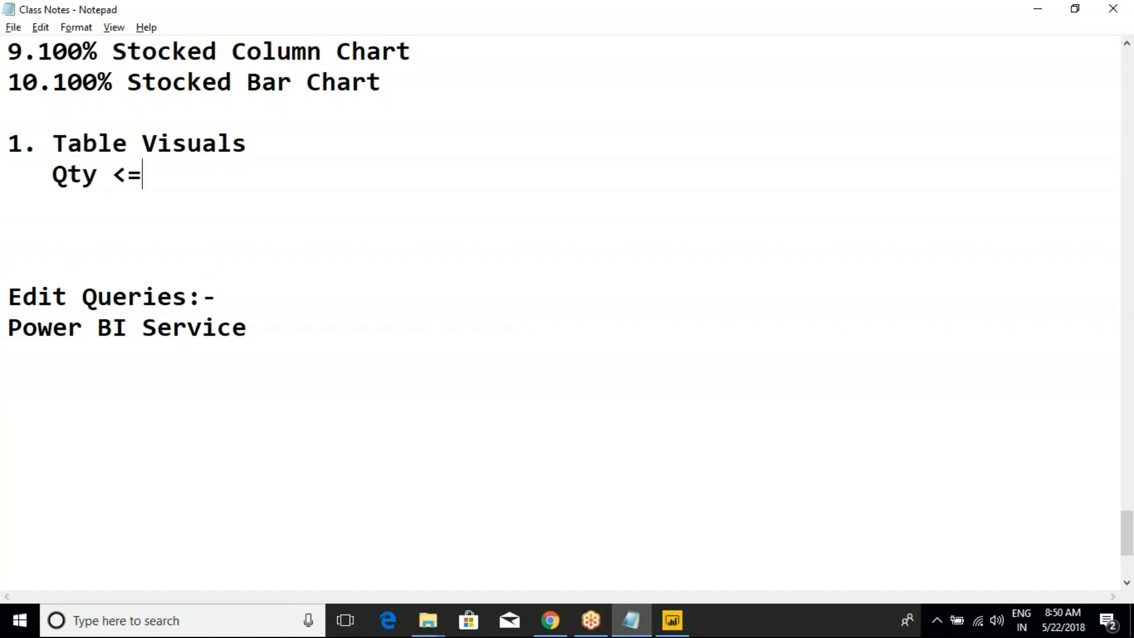
type("200 Then ")
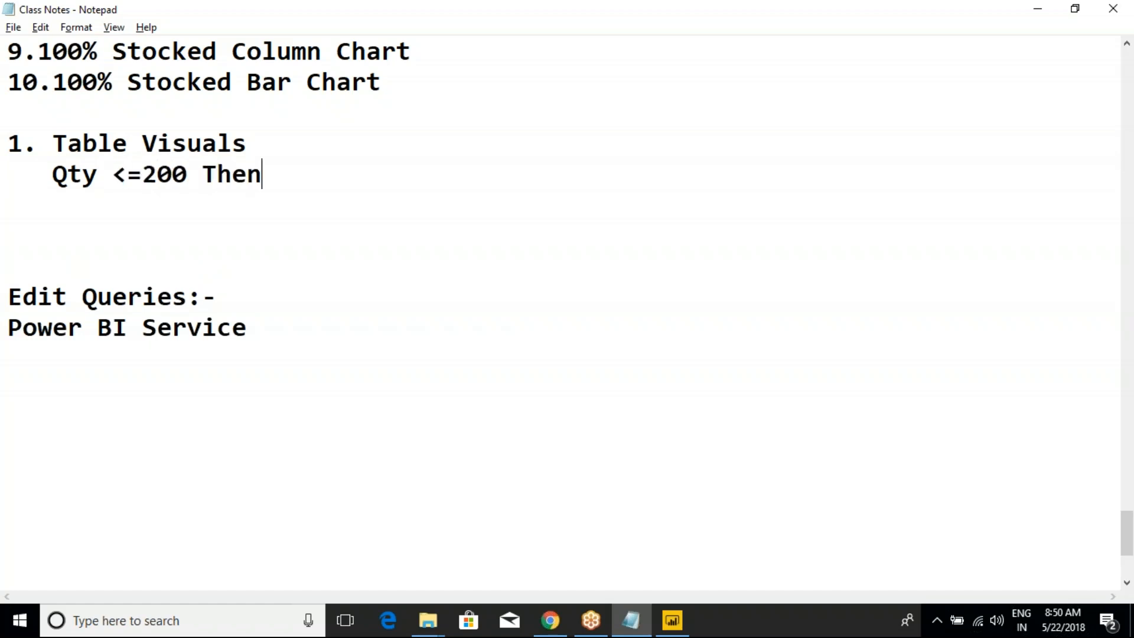
type("Red Color")
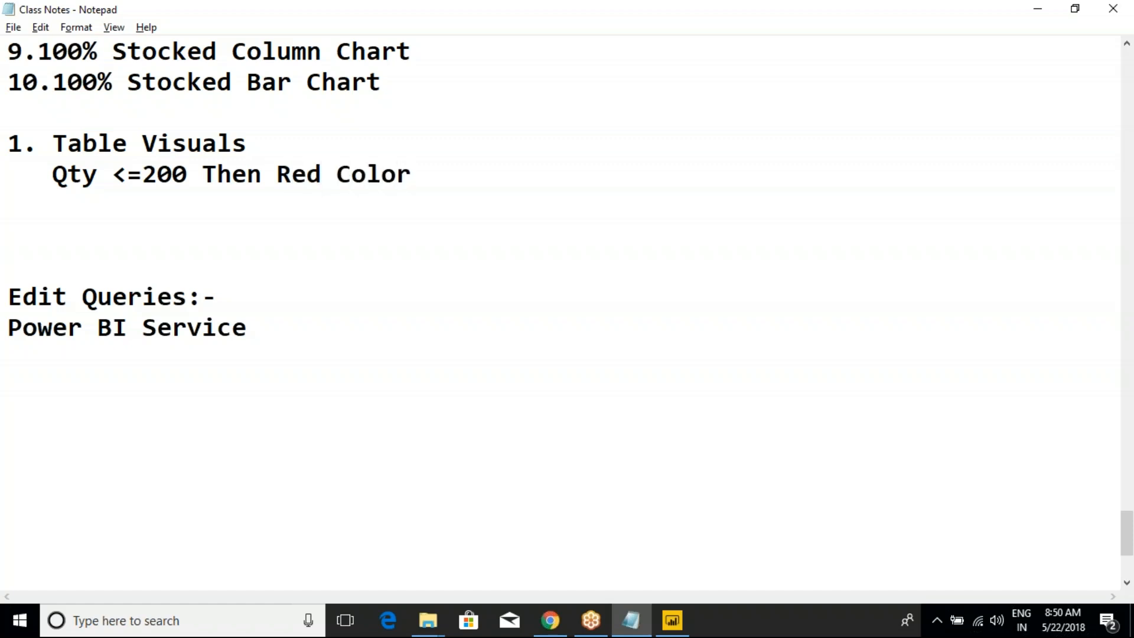
key("Return")
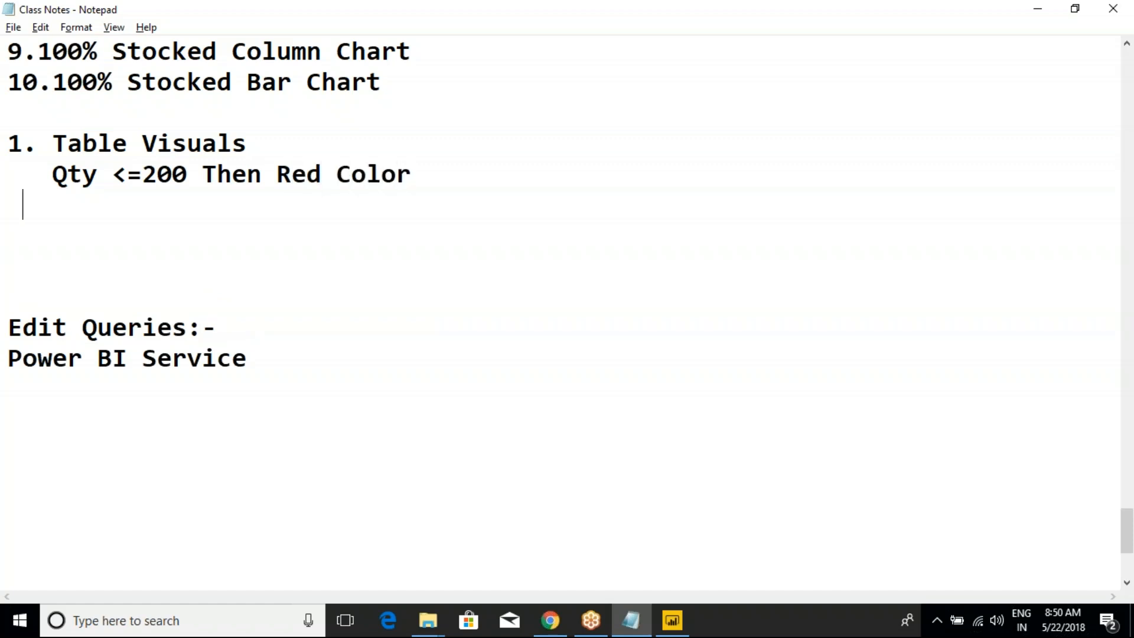
- Add the rule ">200 the Green Color" under the Qty <=200 rule and highlight both rule lines
type(">200")
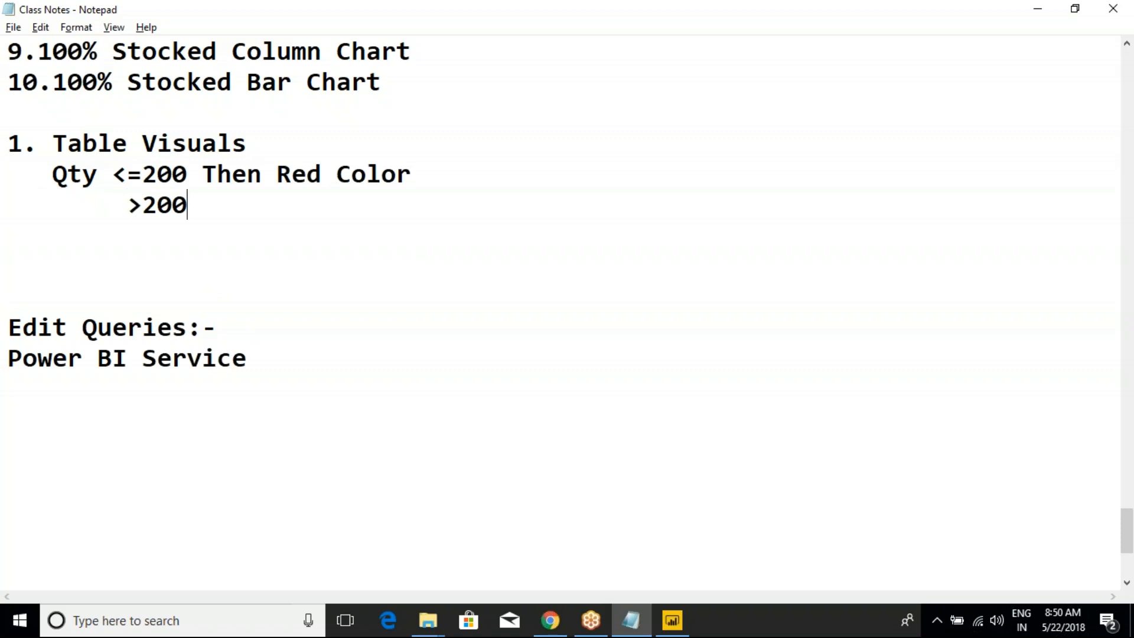
type(" the Gre")
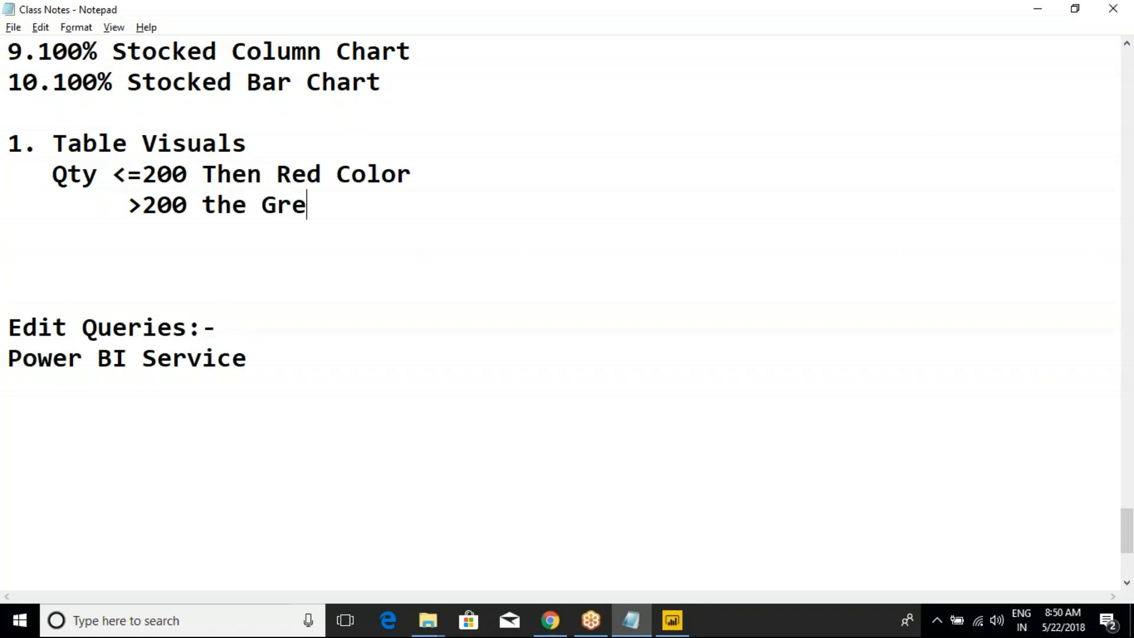
type("en Color")
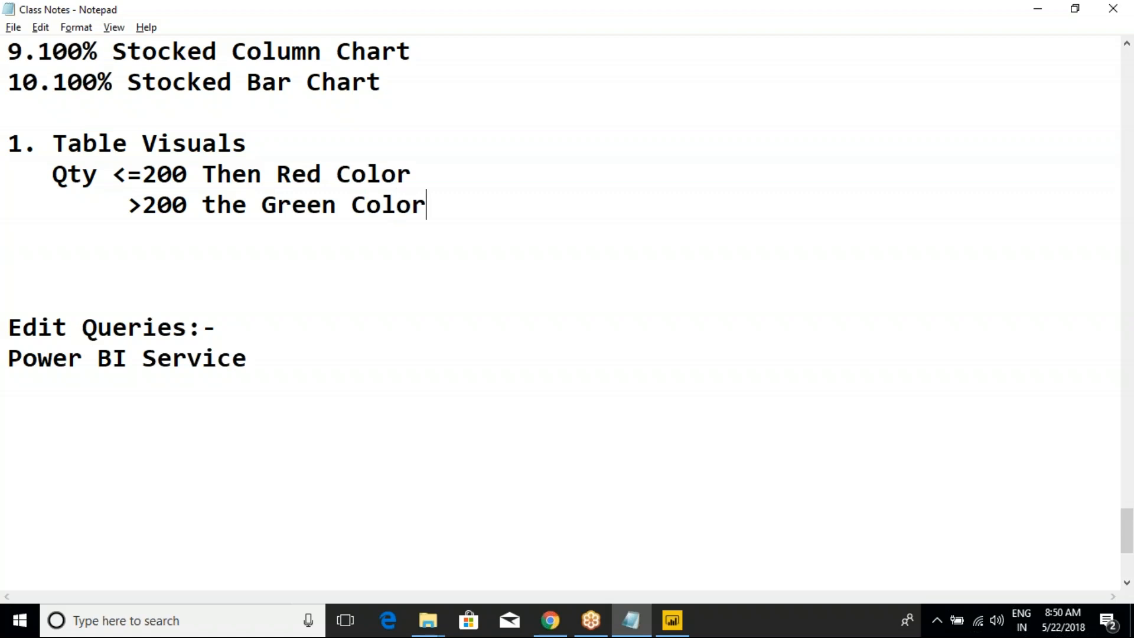
left_click_drag(448, 217, 8, 175)
- Switch to Power BI Desktop and set the Minimum color of the OrderQuantity background scale to a custom bright red
left_click(672, 620)
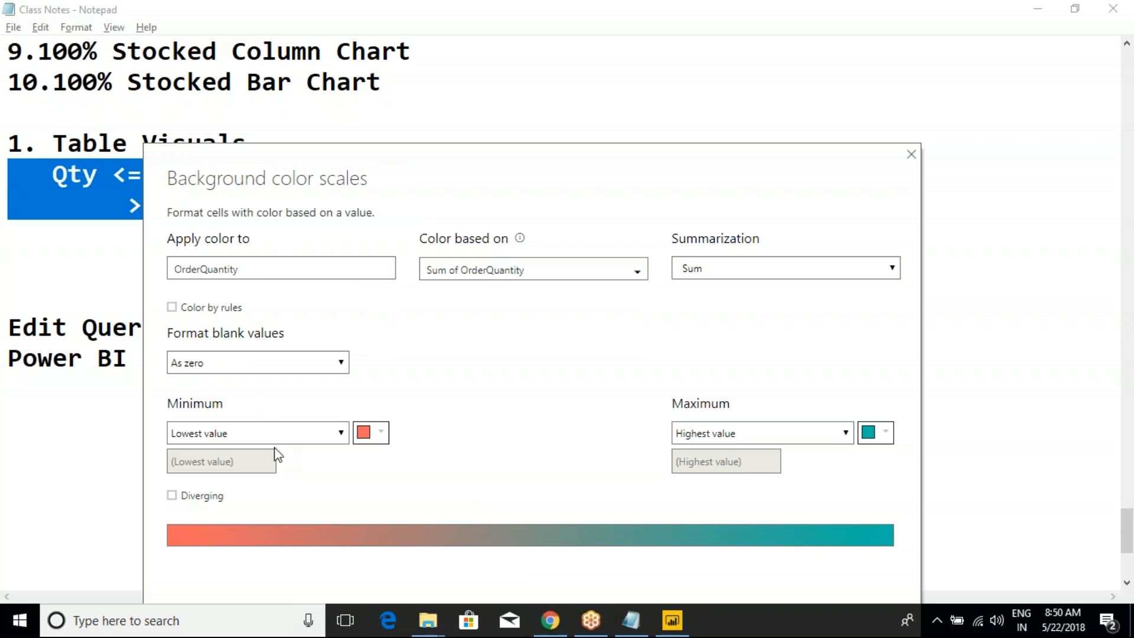
left_click(380, 432)
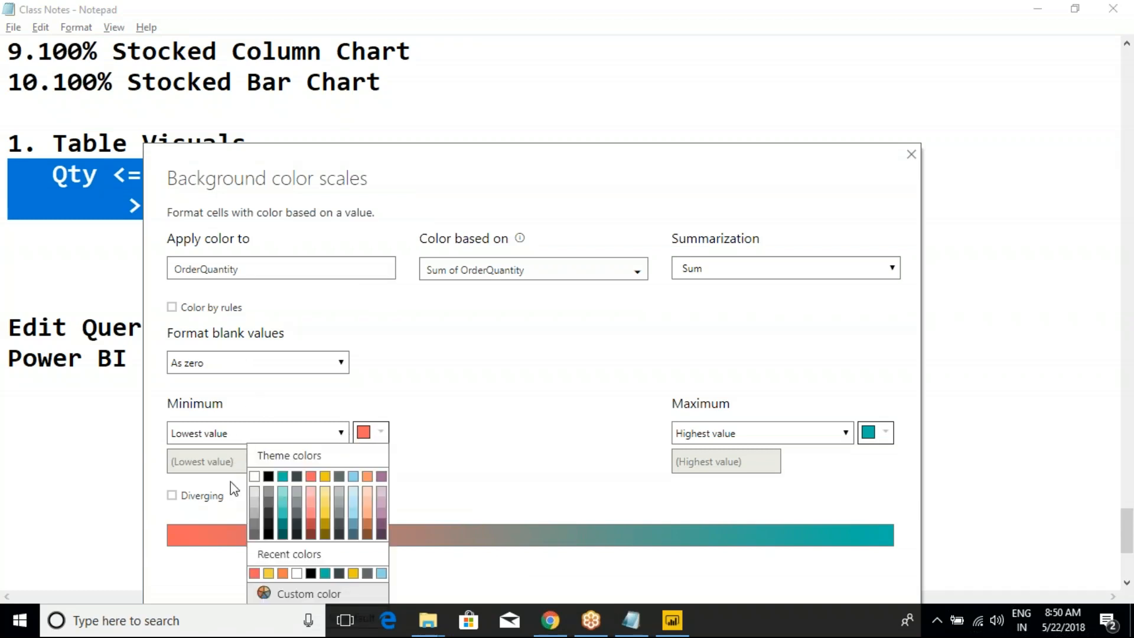
left_click(307, 593)
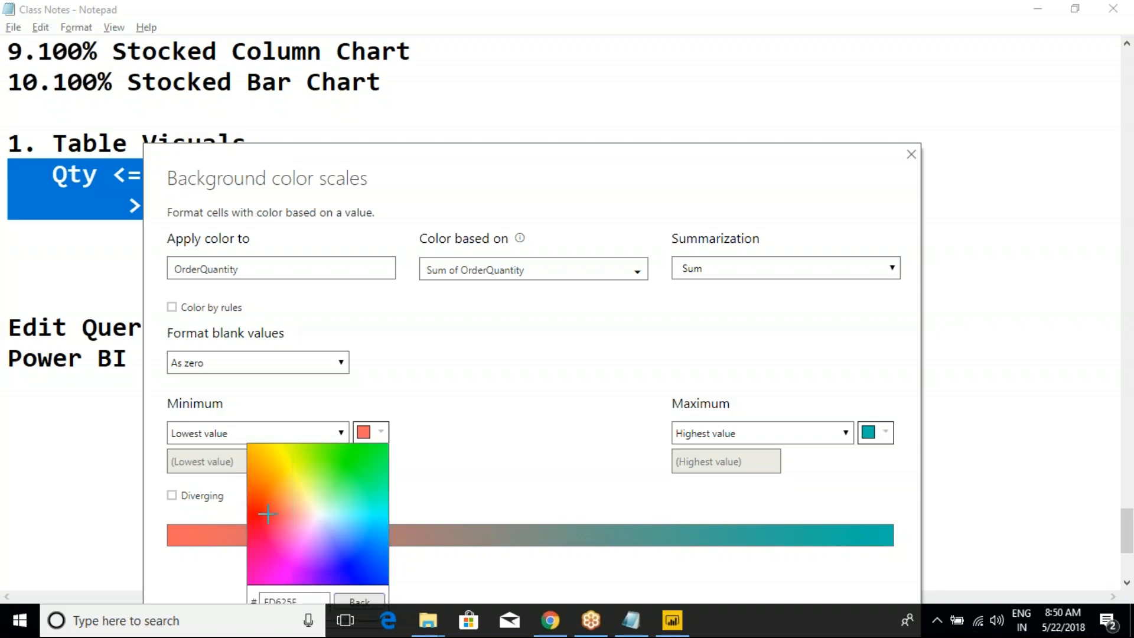
left_click(257, 513)
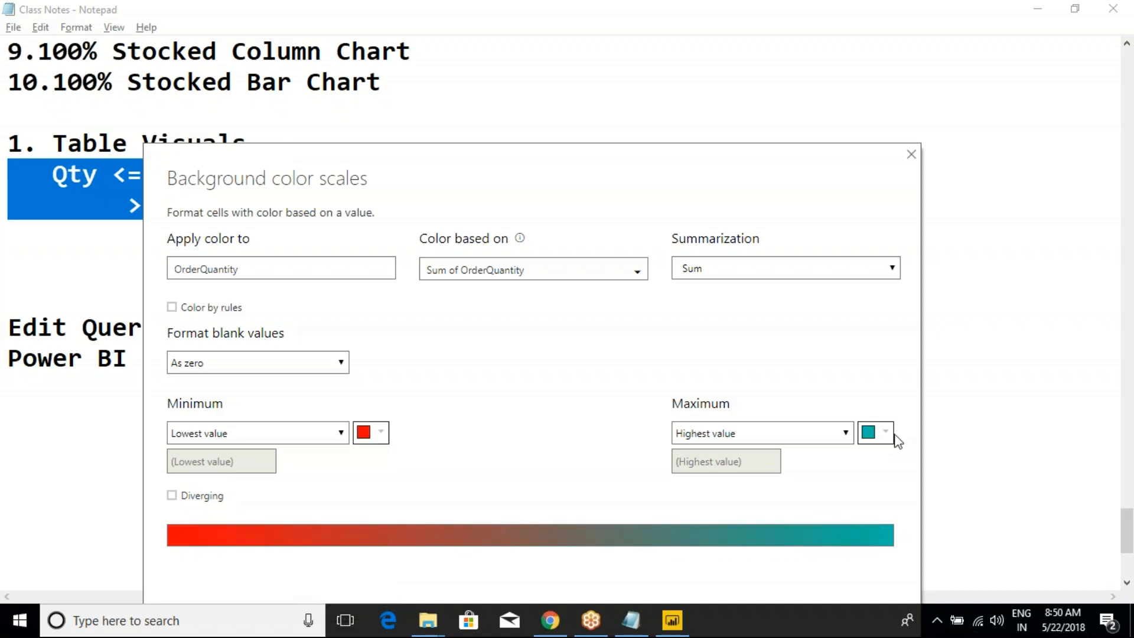
- Set the Maximum color of the background scale to a custom bright green
left_click(871, 438)
left_click(806, 594)
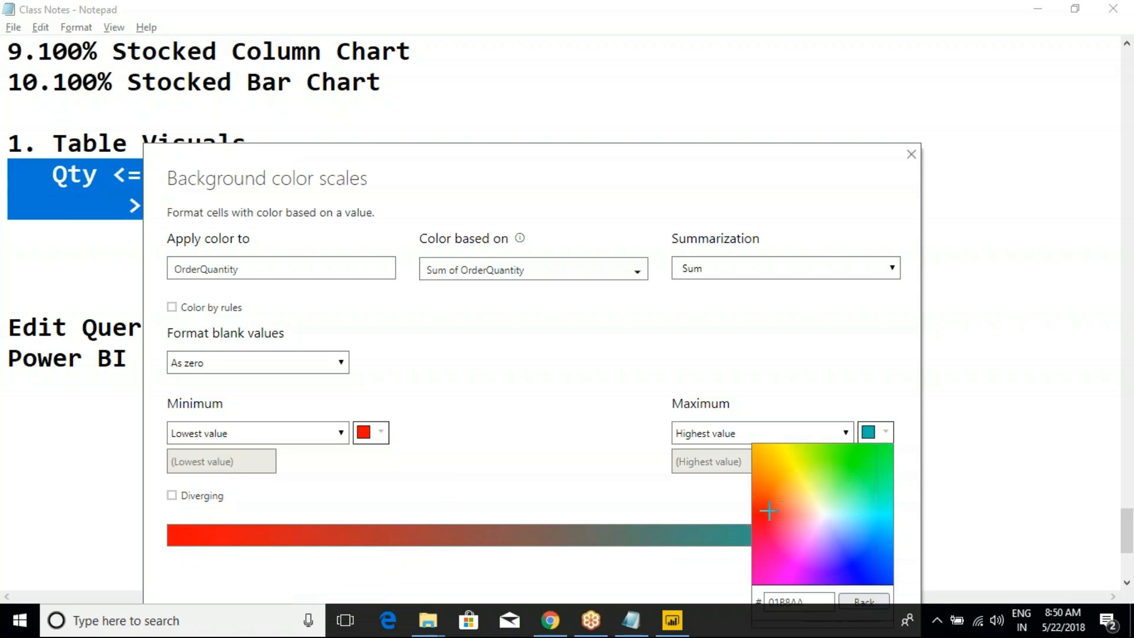
left_click(861, 461)
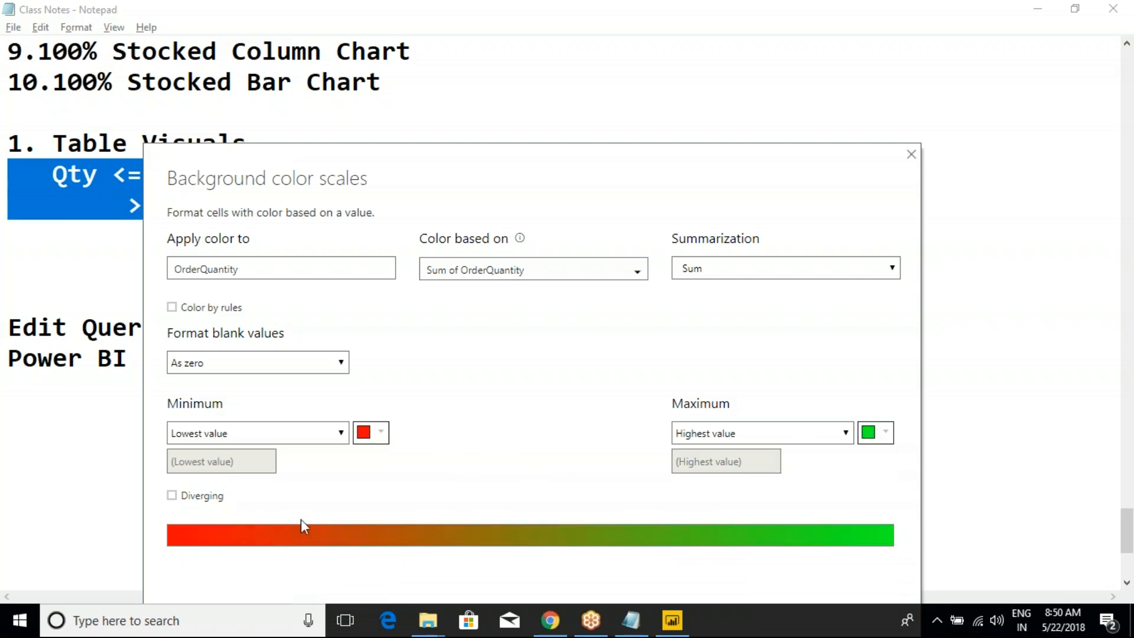
- Turn on Diverging for the background color scale and look through the Center value options and color palette
left_click(171, 495)
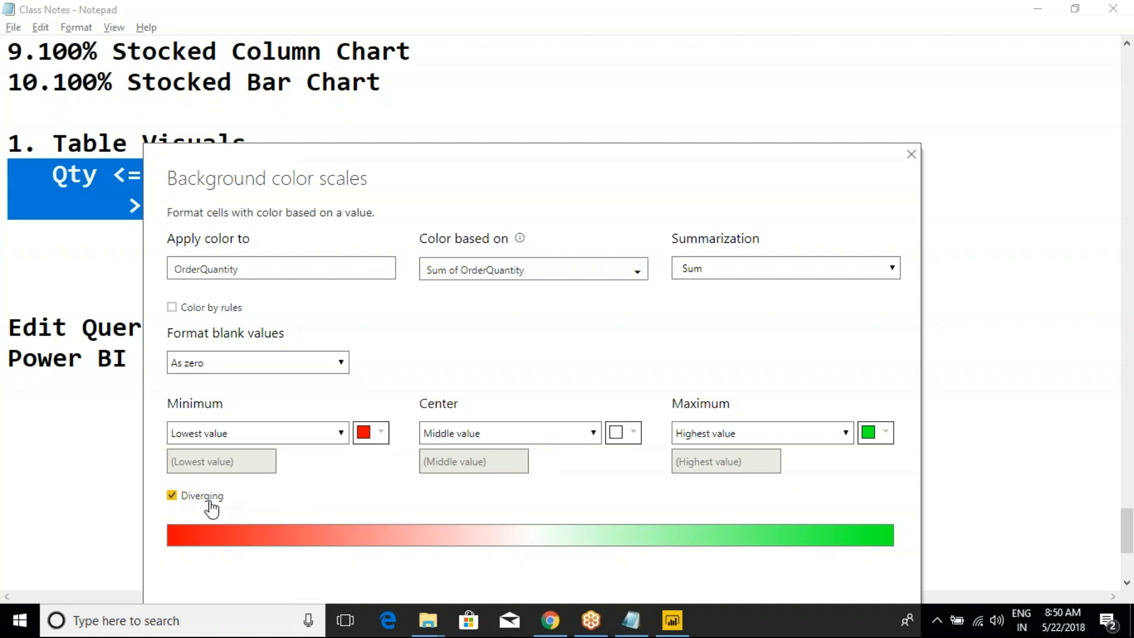
left_click_drag(646, 161, 632, 114)
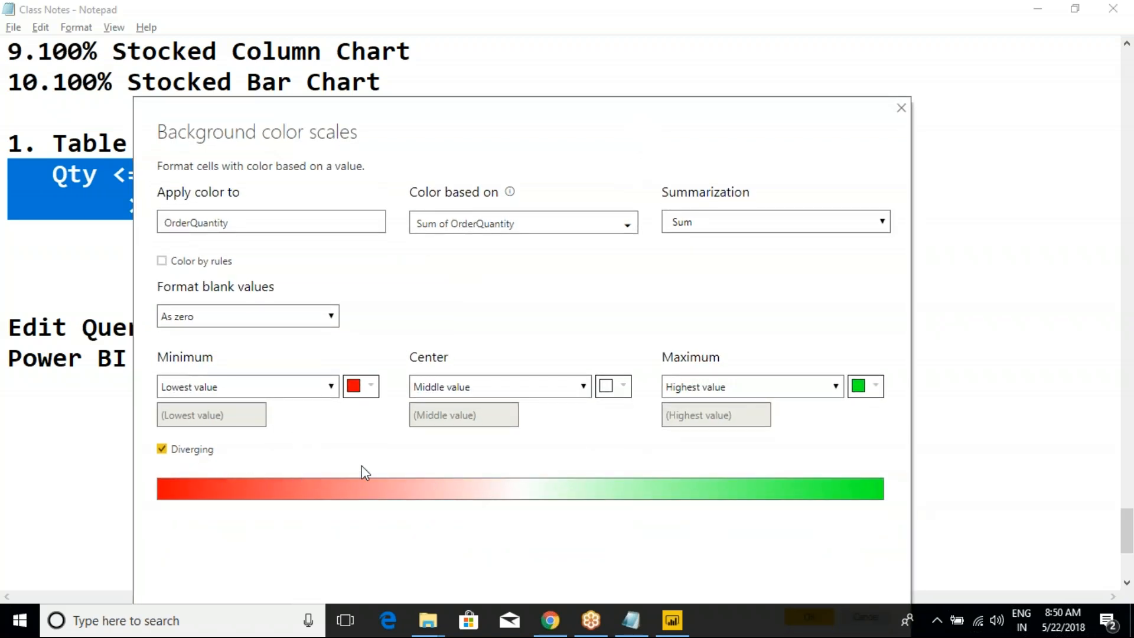
left_click(547, 388)
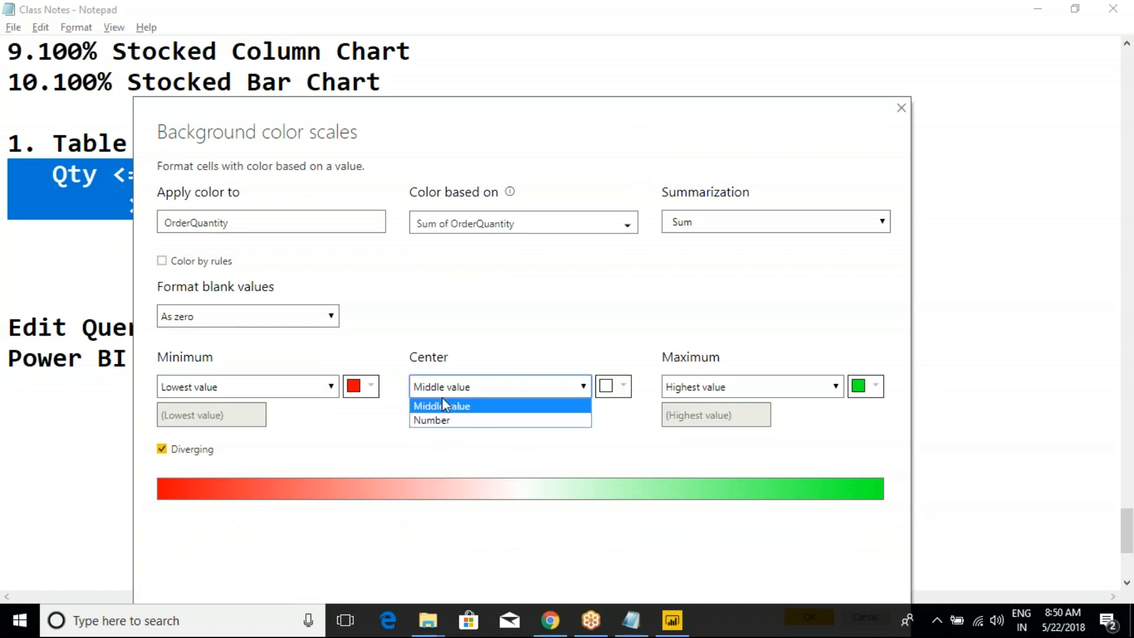
left_click(627, 416)
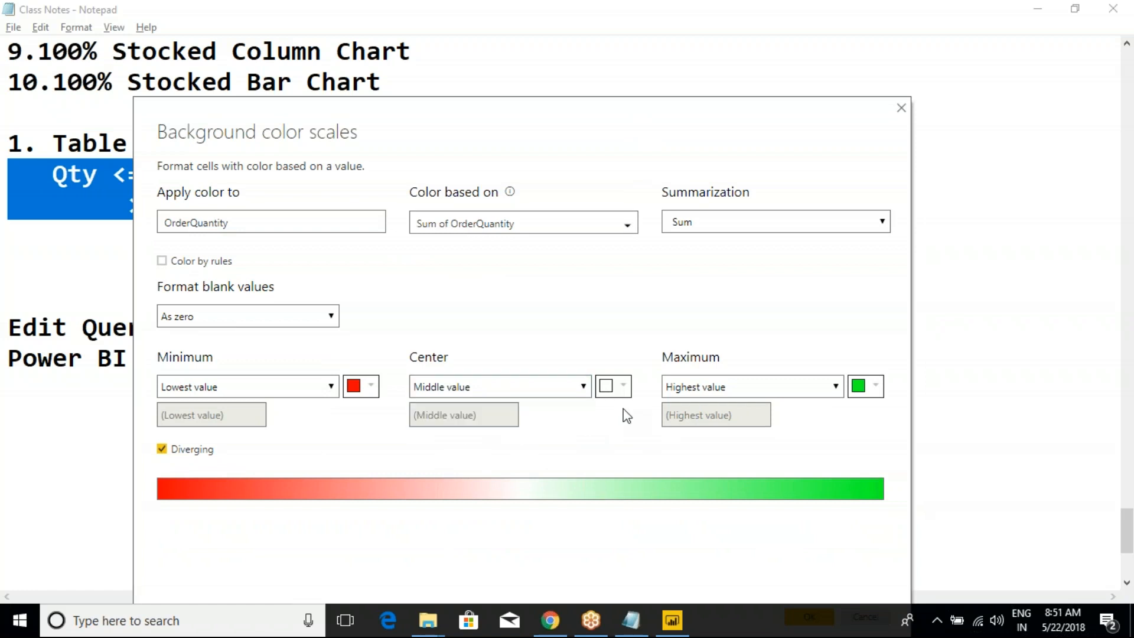
left_click(614, 386)
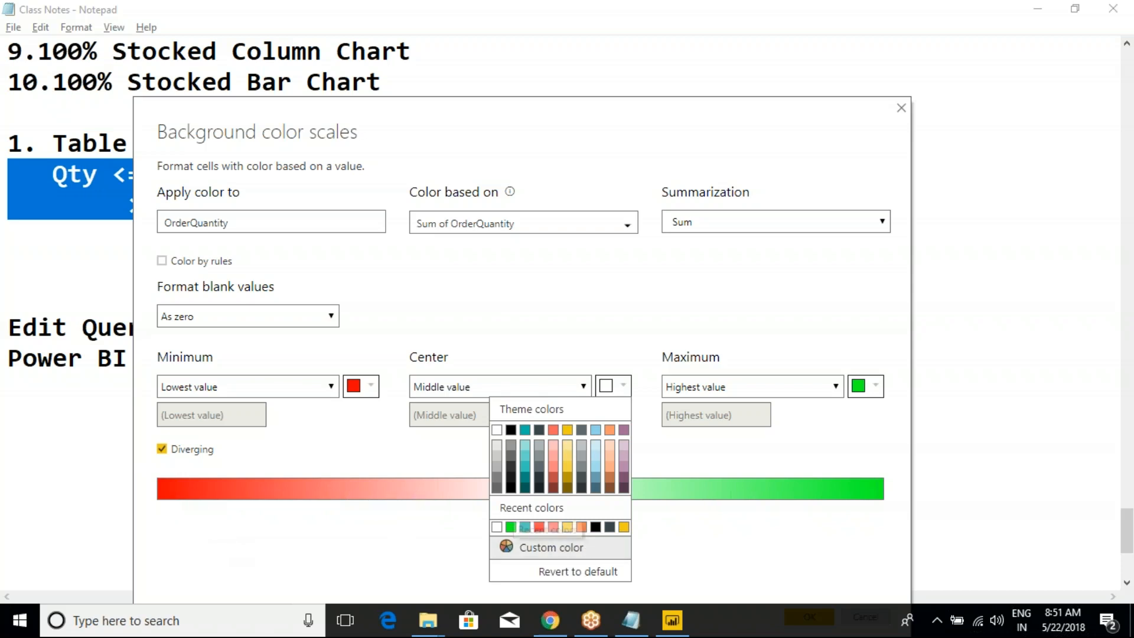
- Switch to the class notes in Notepad, review the 200 threshold in both color rules, and return to the color scale settings in Power BI Desktop
left_click(631, 620)
left_click(303, 378)
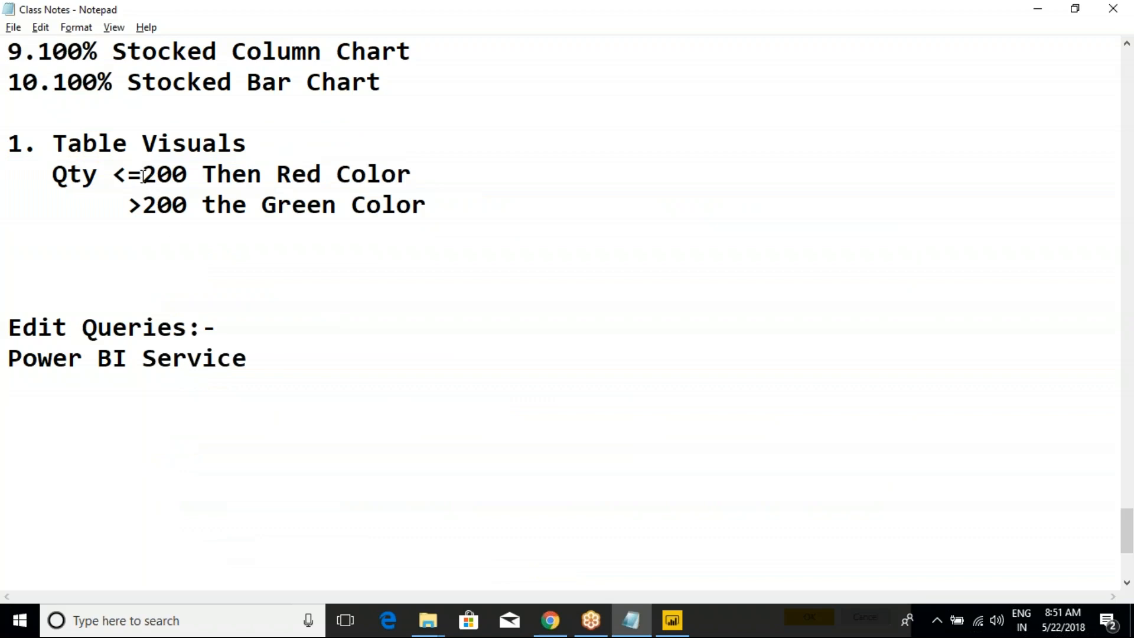
left_click_drag(153, 176, 188, 175)
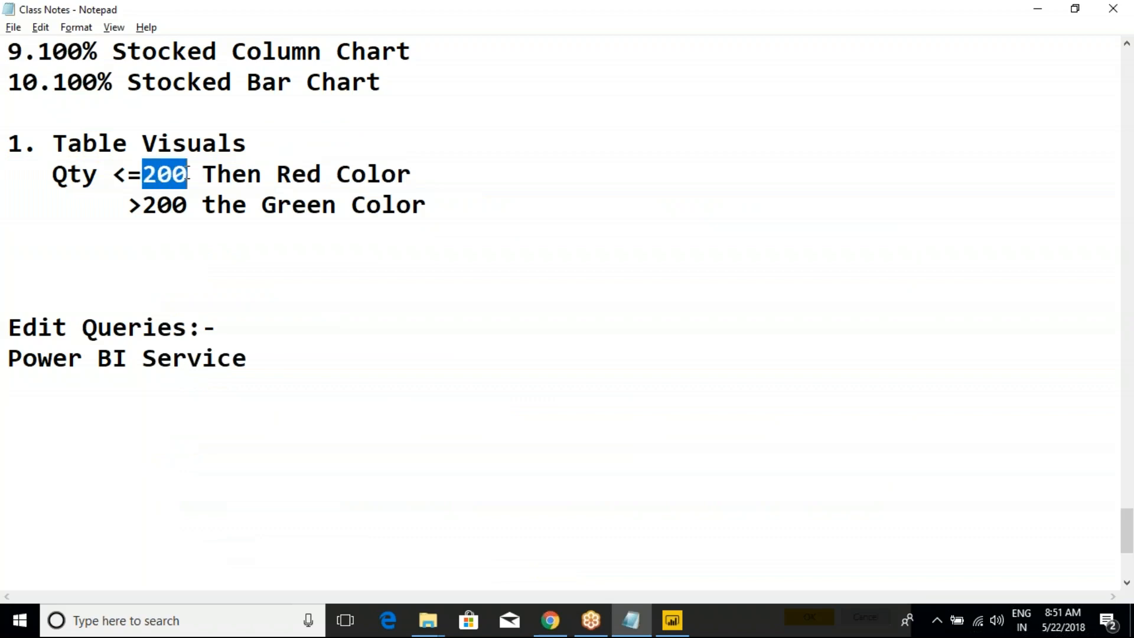
left_click(178, 175)
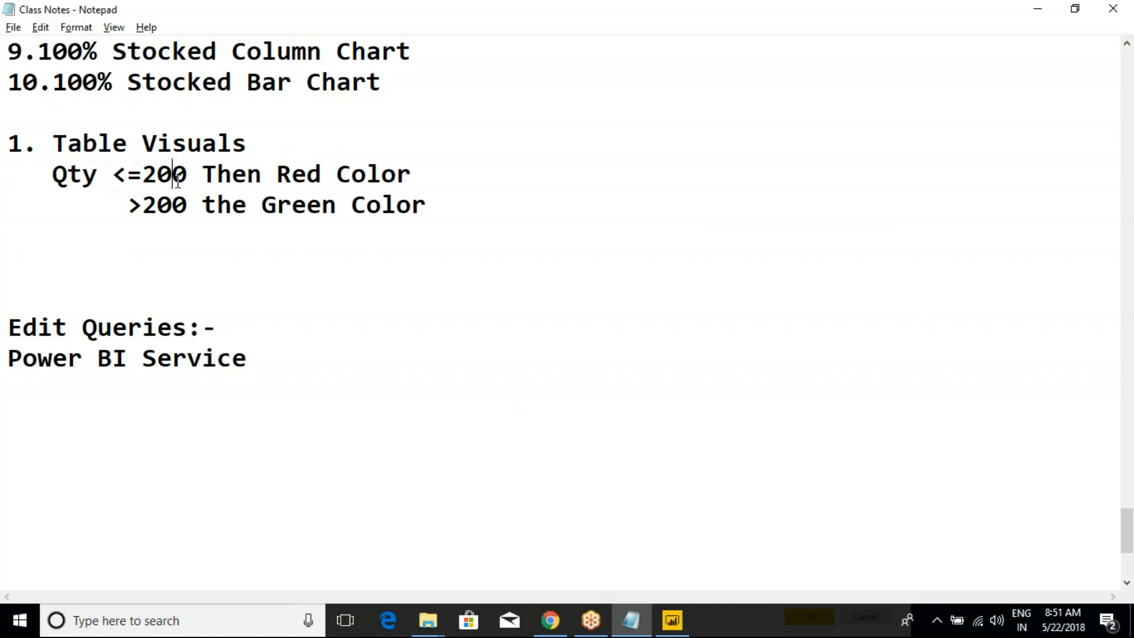
left_click_drag(143, 204, 234, 205)
left_click(235, 206)
left_click(148, 172)
left_click_drag(126, 175, 187, 174)
left_click(188, 174)
left_click(673, 626)
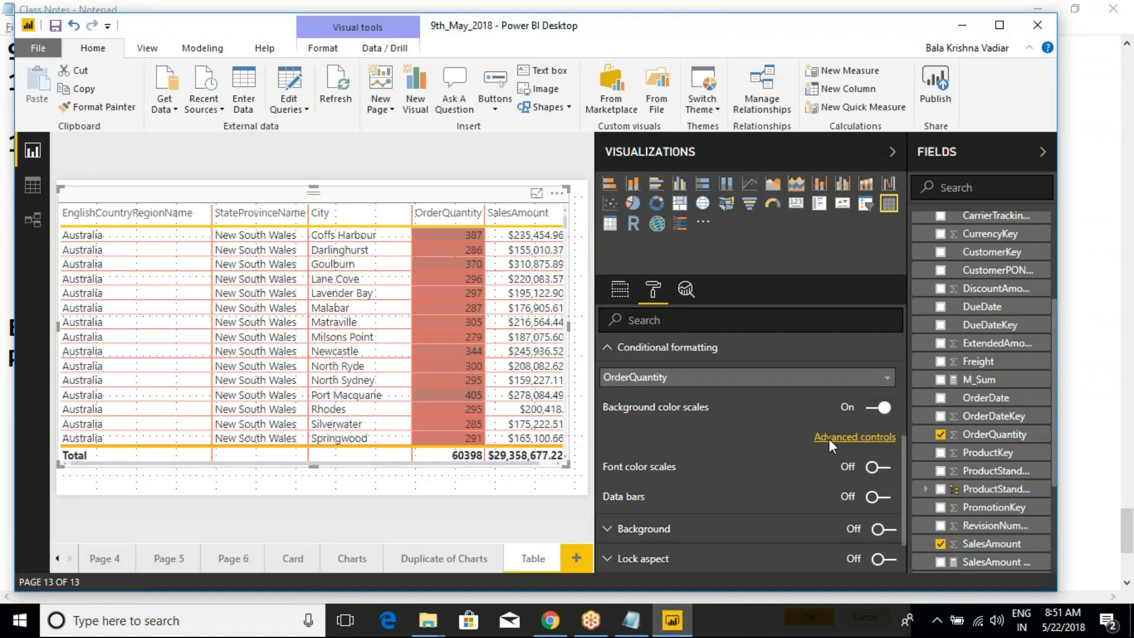
mouse_move(673, 623)
key("alt+Tab")
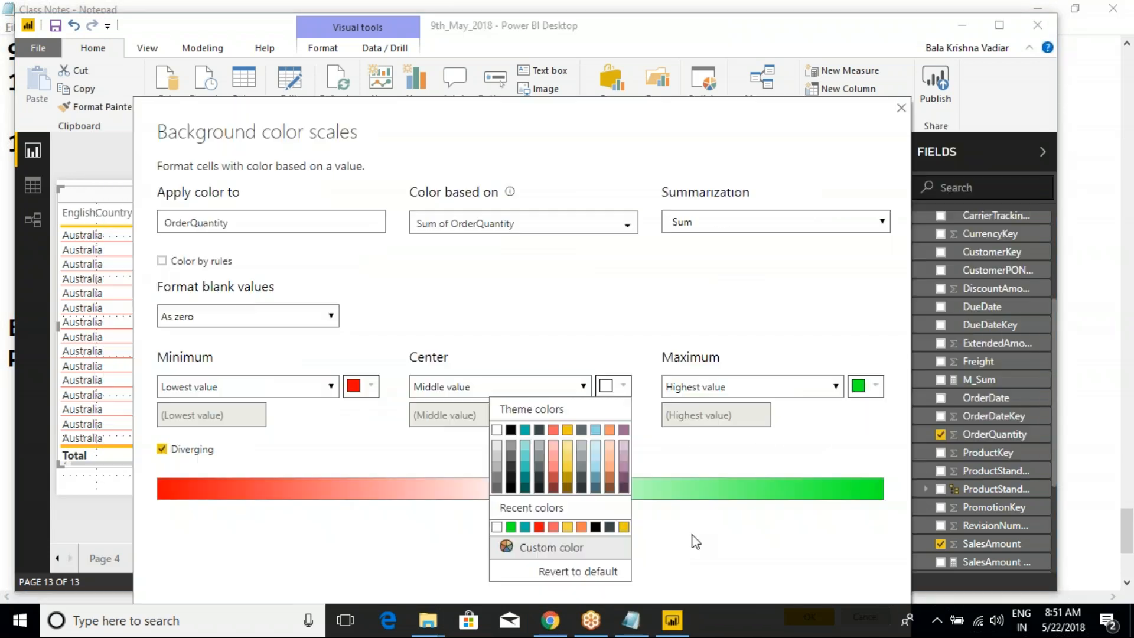
- Set the Center color of the diverging scale to a custom yellow-orange
left_click(558, 350)
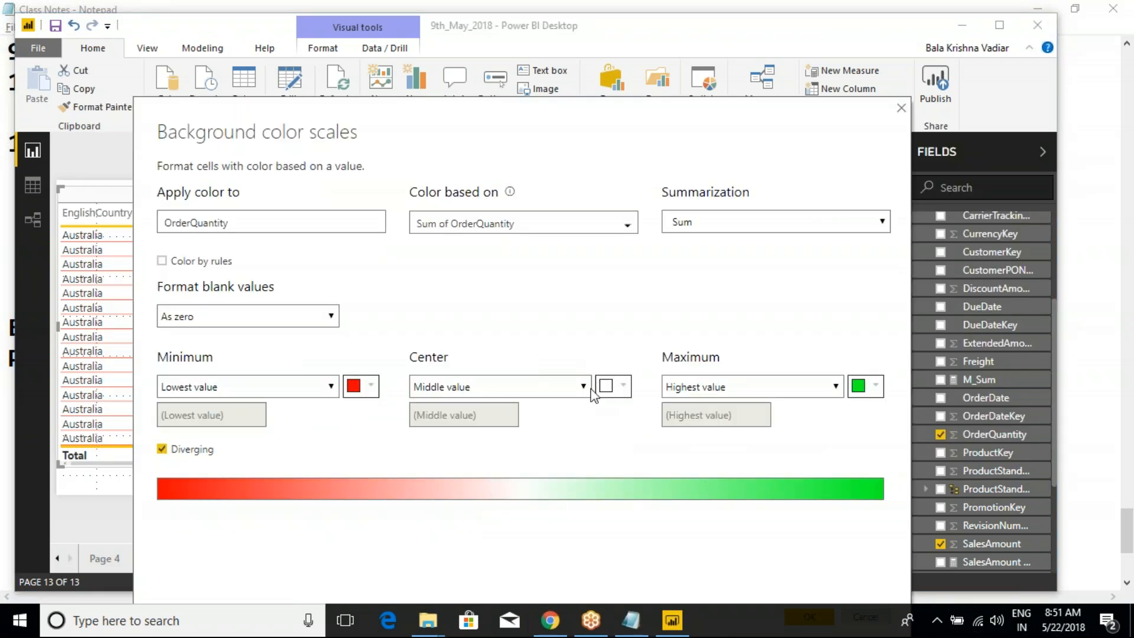
left_click(613, 387)
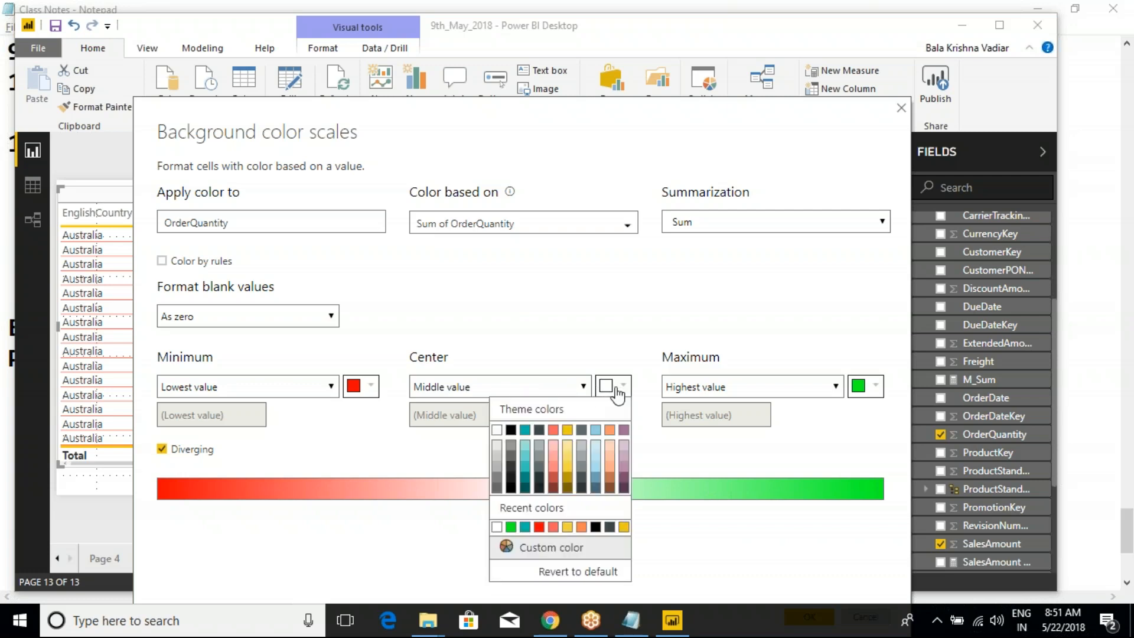
left_click(560, 551)
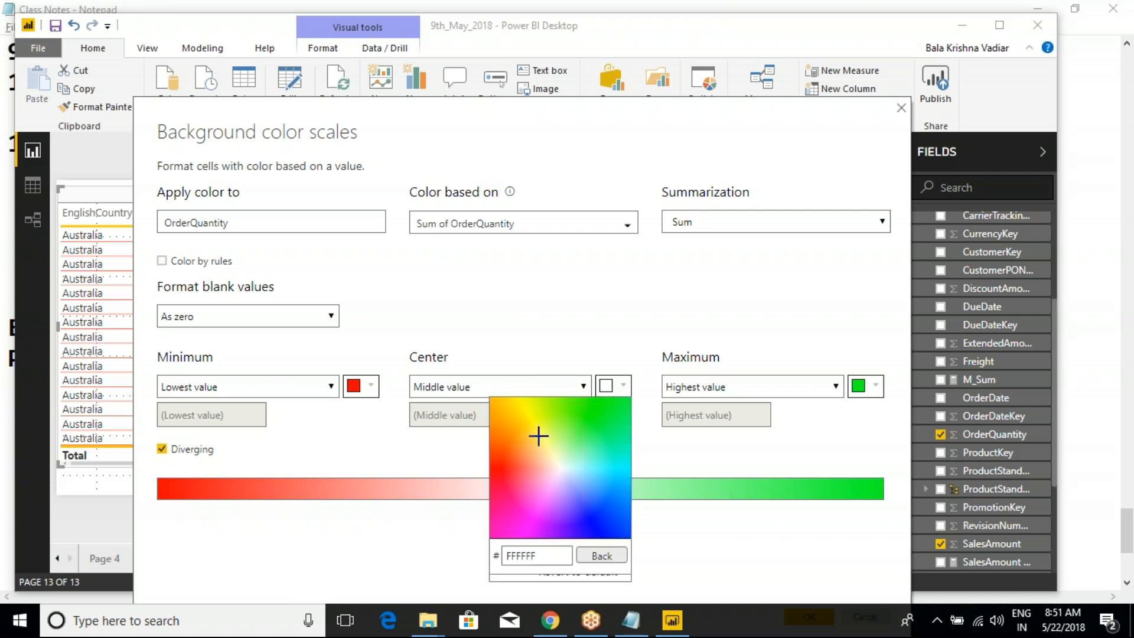
left_click(526, 431)
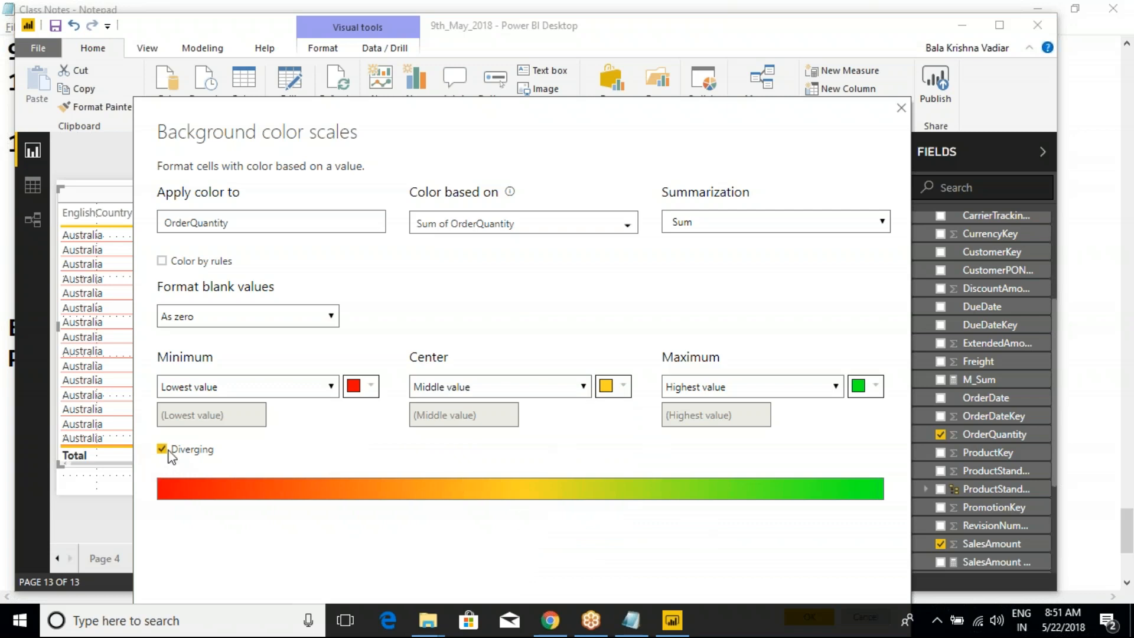
left_click(171, 452)
left_click(172, 452)
key("ctrl+2")
mouse_move(134, 337)
left_mouse_down()
mouse_move(271, 397)
mouse_move(774, 488)
mouse_move(895, 524)
left_mouse_up()
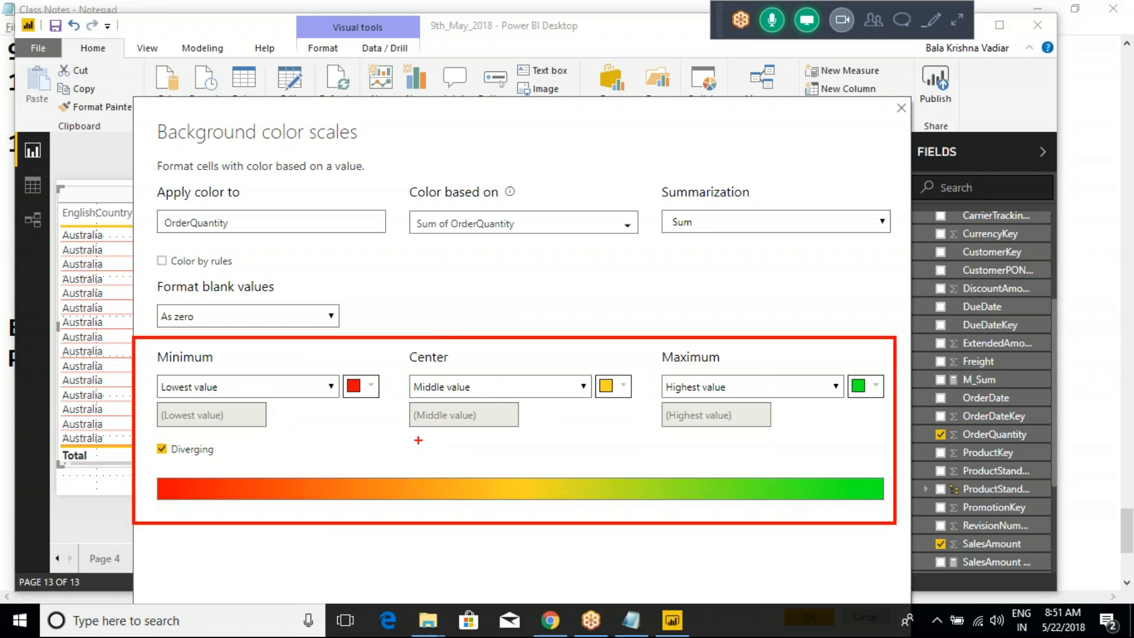
mouse_move(341, 433)
left_mouse_down()
mouse_move(399, 454)
mouse_move(443, 435)
left_mouse_up()
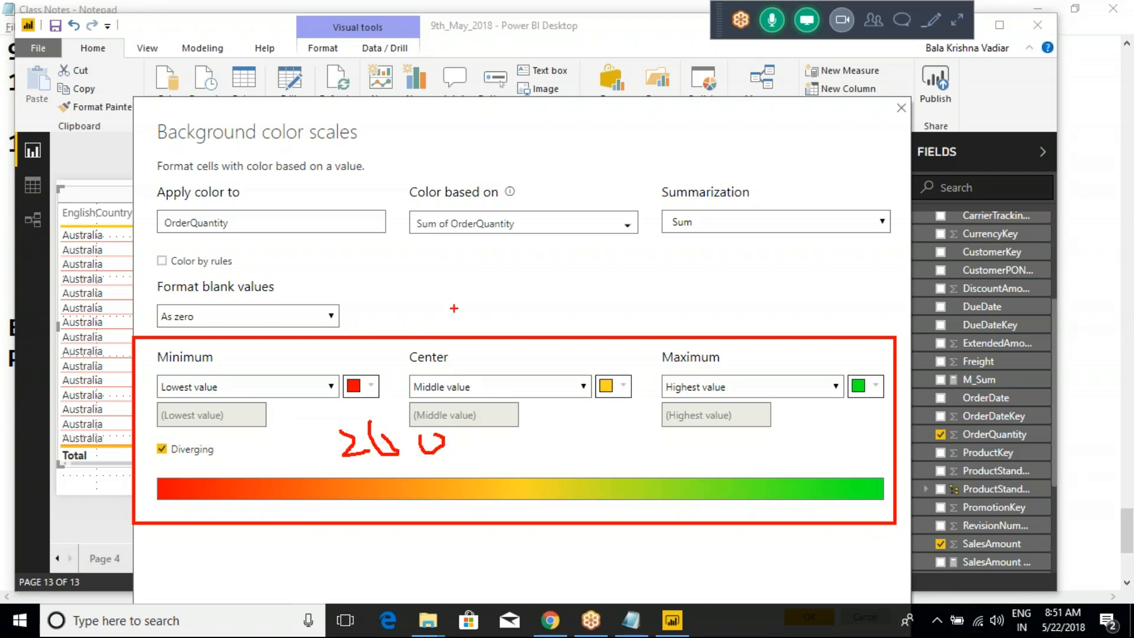
key("Escape")
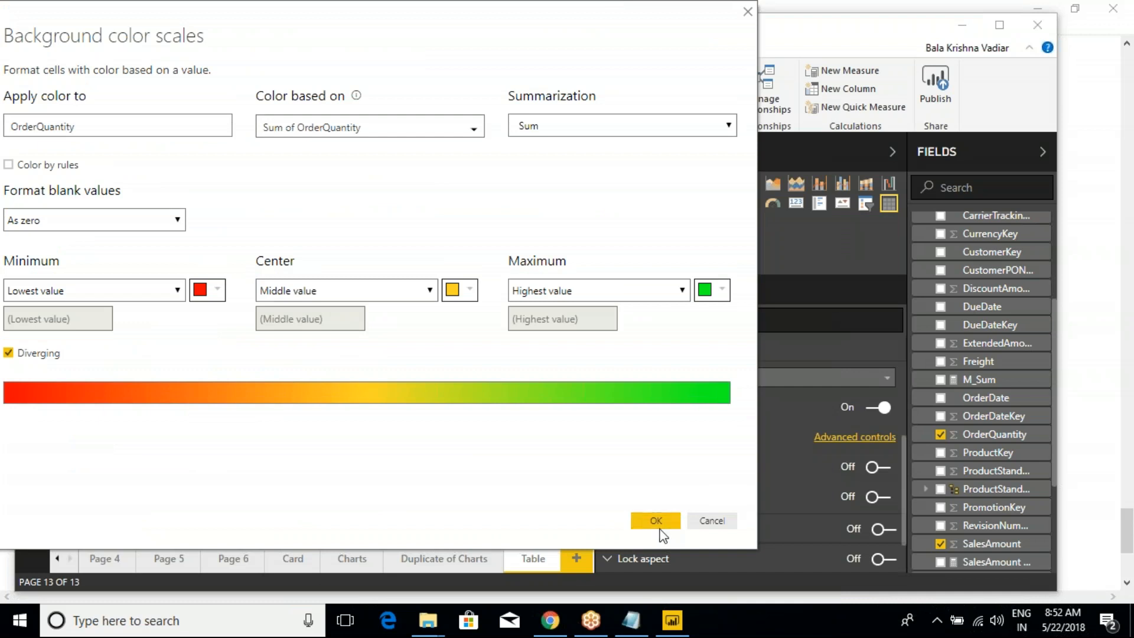
- Apply the diverging color scale to OrderQuantity, check the column's cell colors, and sort the table by OrderQuantity in descending order
left_click(656, 519)
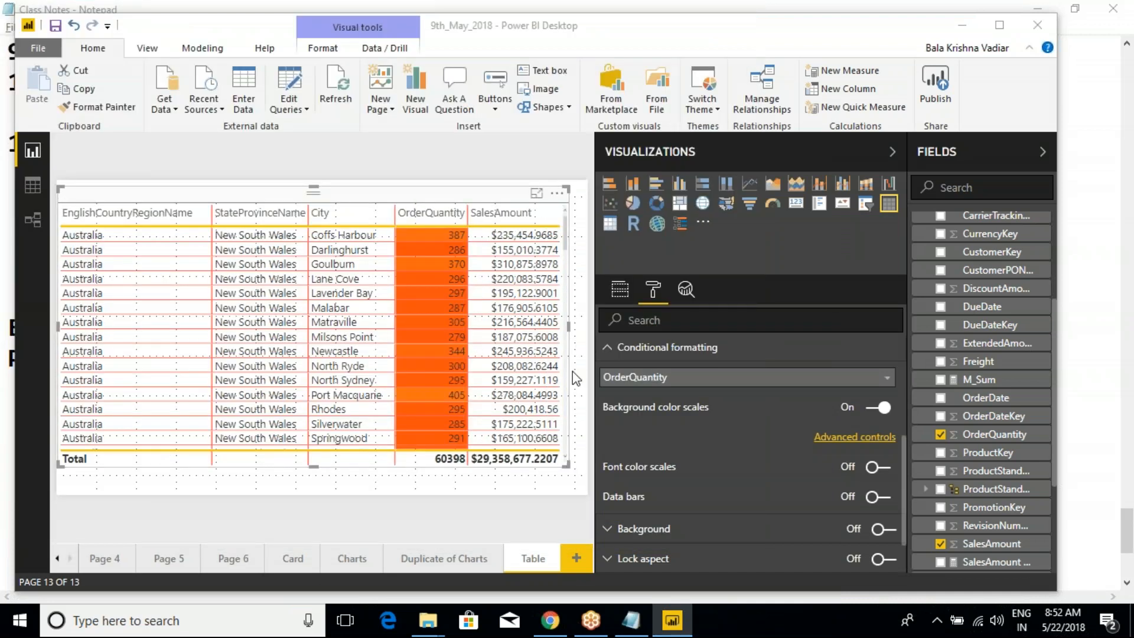
scroll(431, 378, "down", 6)
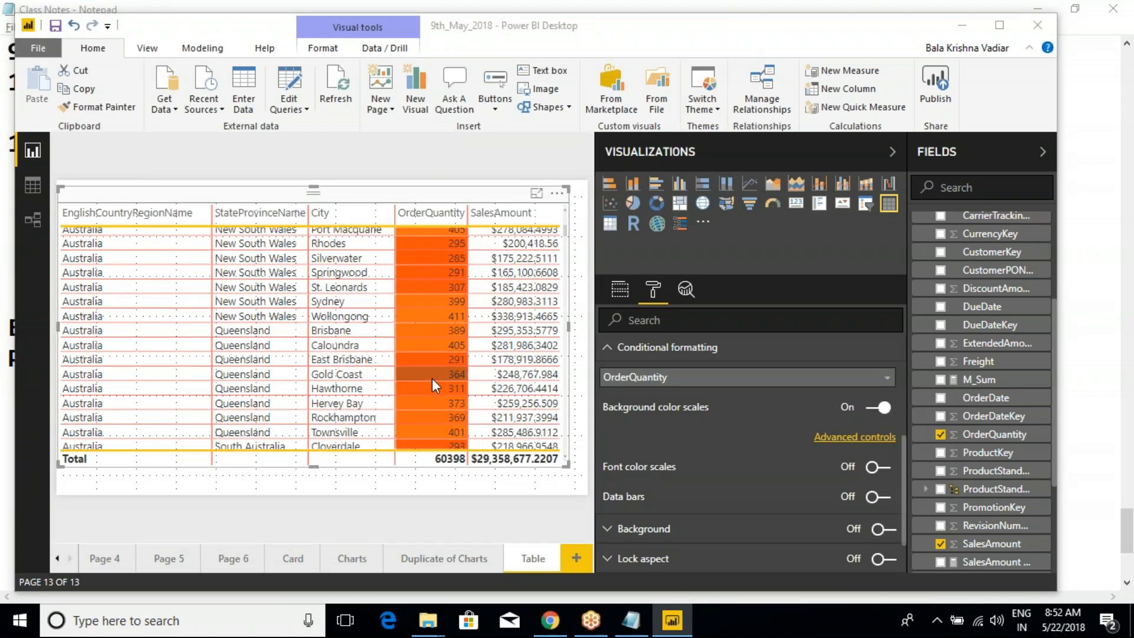
scroll(431, 377, "down", 10)
scroll(431, 378, "up", 3)
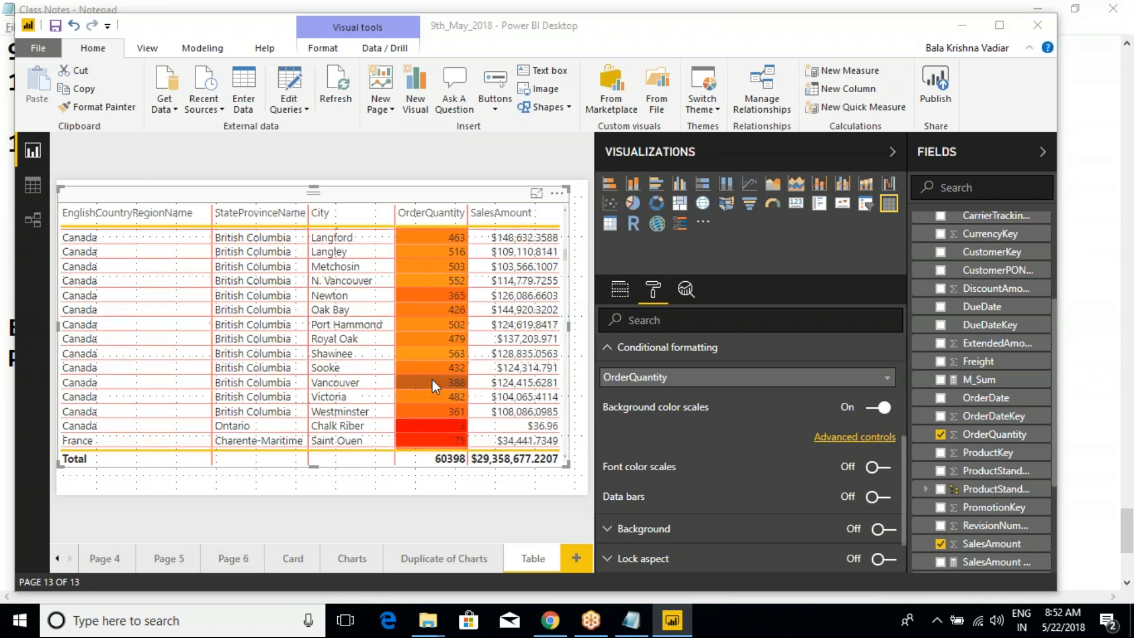
scroll(458, 355, "up", 3)
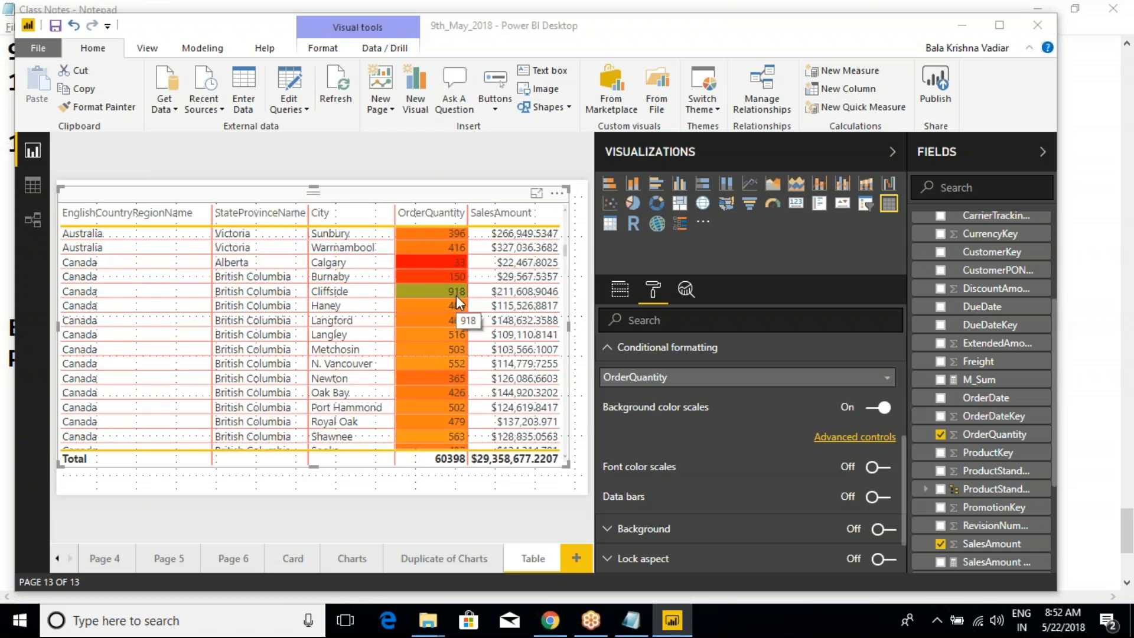
scroll(441, 321, "down", 4)
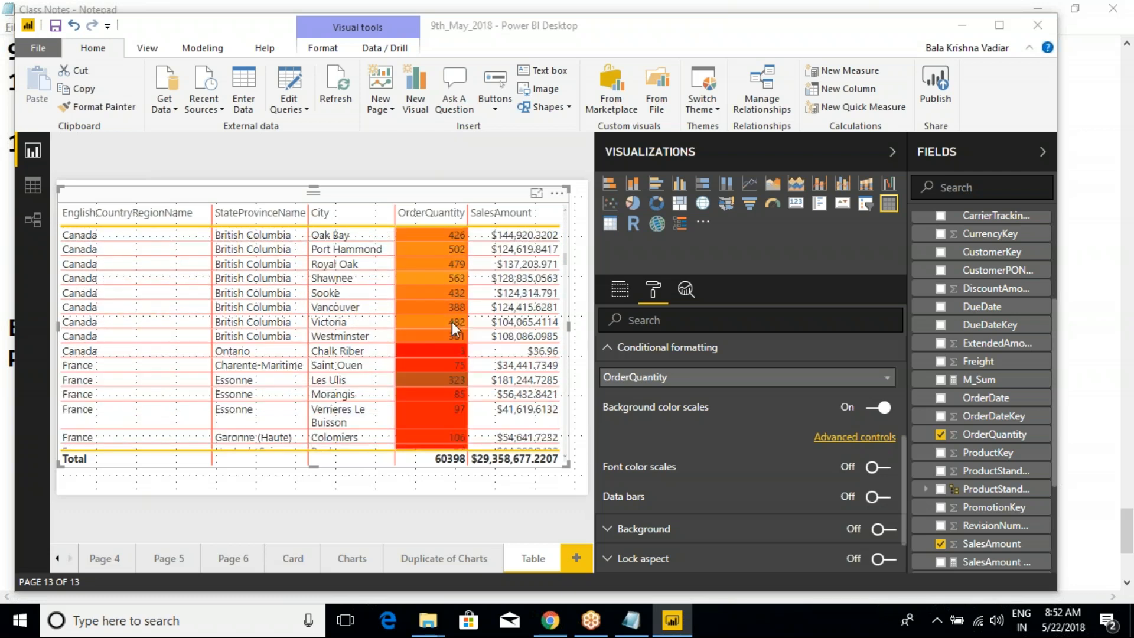
left_click(421, 215)
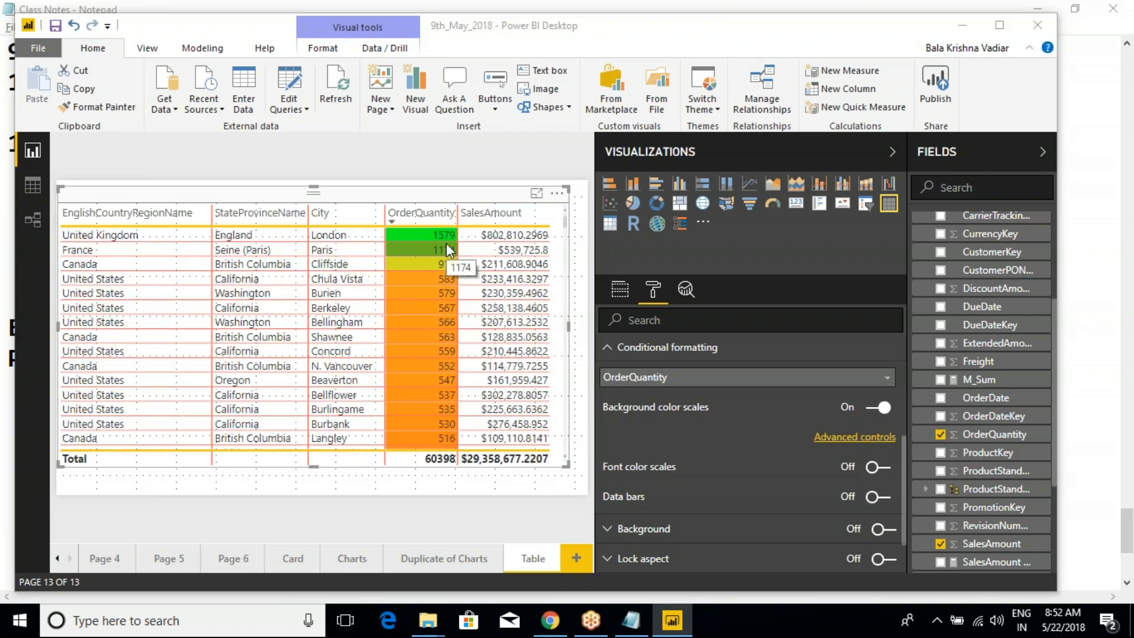
- Write 1579 on its own line below the color rules in the Notepad class notes, and return to Power BI Desktop
left_click(637, 630)
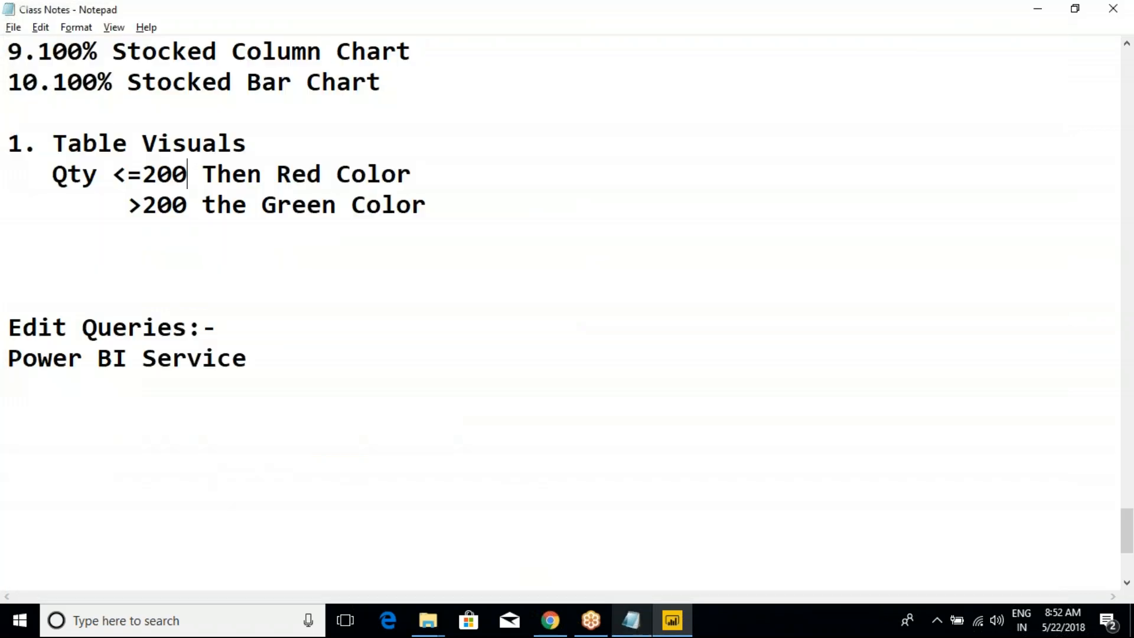
type("1579")
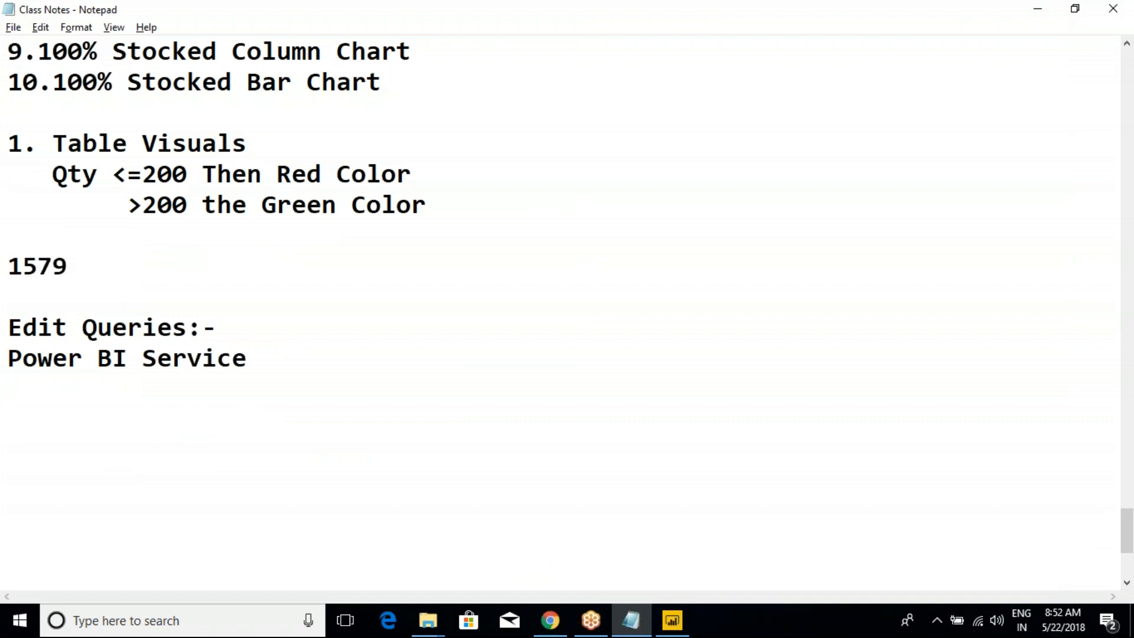
key("Return")
key("Return")
key("Tab")
key("alt+Tab")
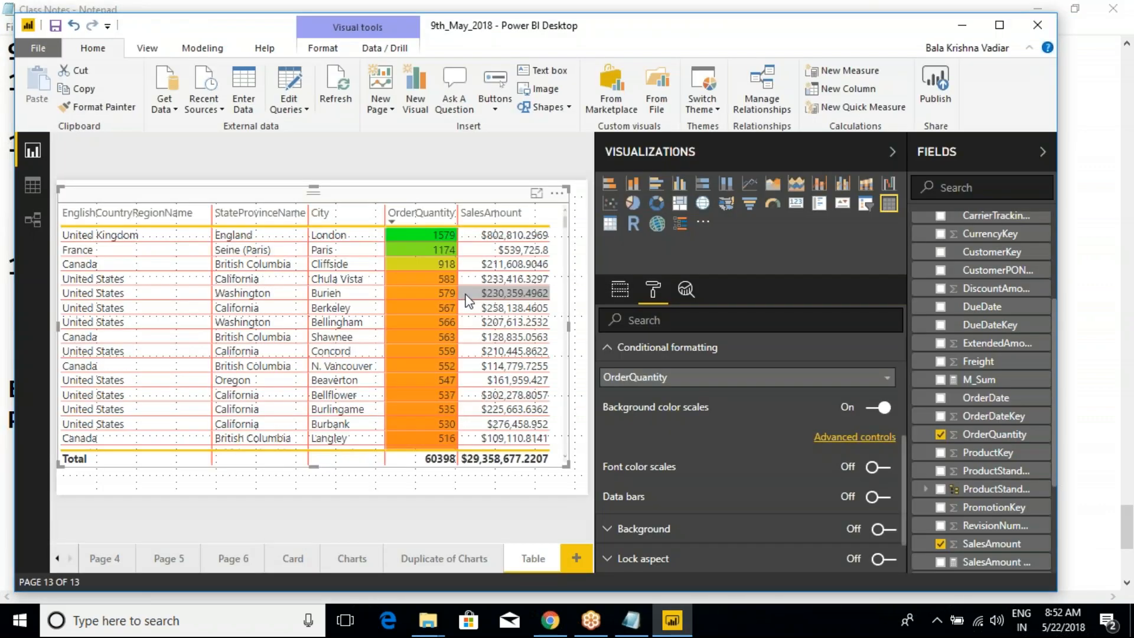
- Sort the table by OrderQuantity in ascending order and write "1 -- lowest value" below 1579 in the Notepad class notes
left_click(419, 217)
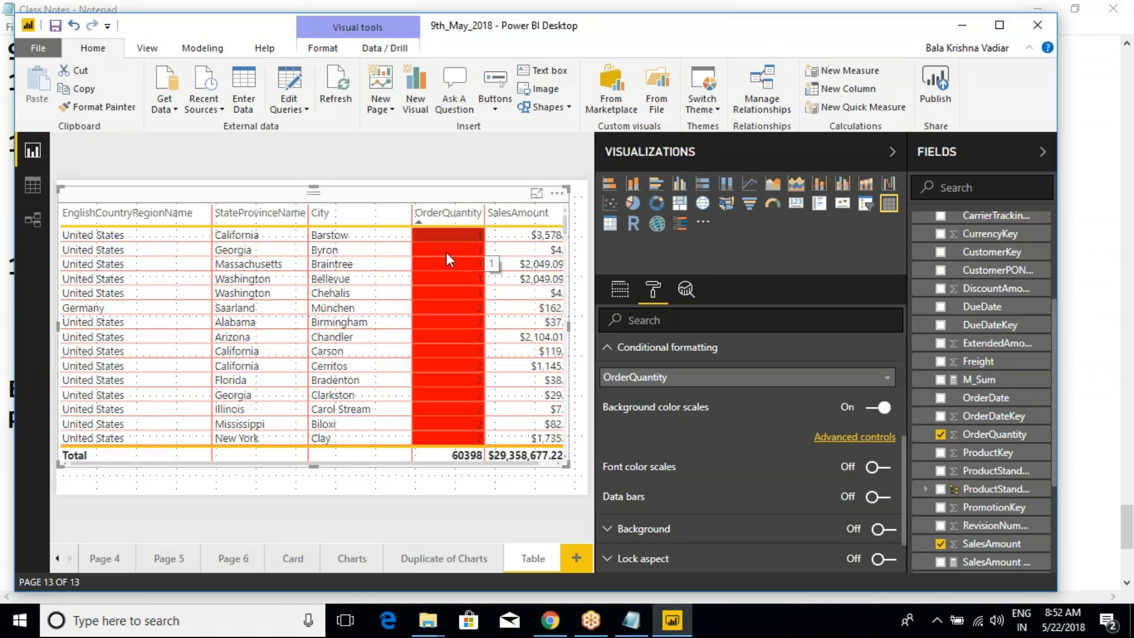
key("alt+Tab")
left_click(48, 317)
type("1")
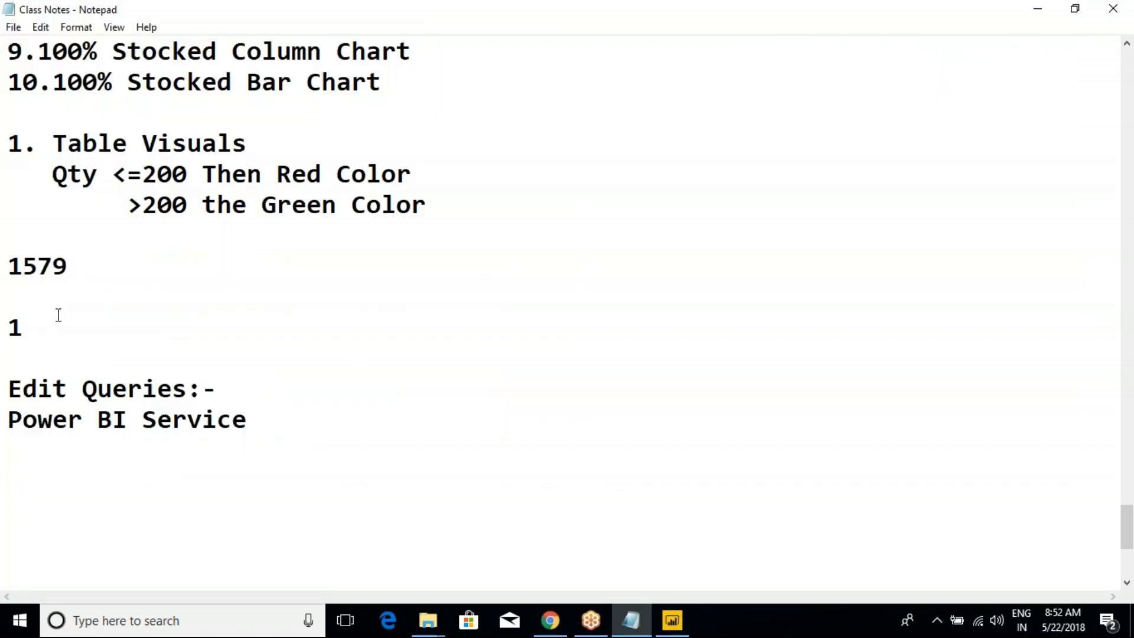
type(" -- ")
type("lowest va")
type("zlue")
key("BackSpace")
key("BackSpace")
key("BackSpace")
key("BackSpace")
type("lue")
- Label 1579 in the class notes as "highest value"
left_click(136, 271)
type("hi")
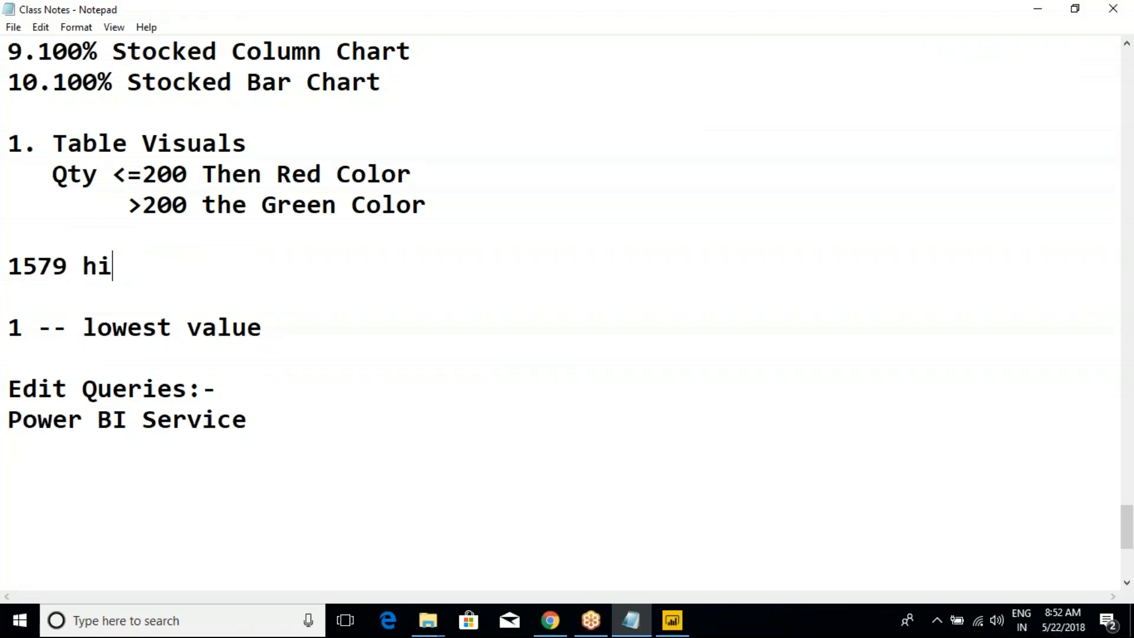
type("ghest value")
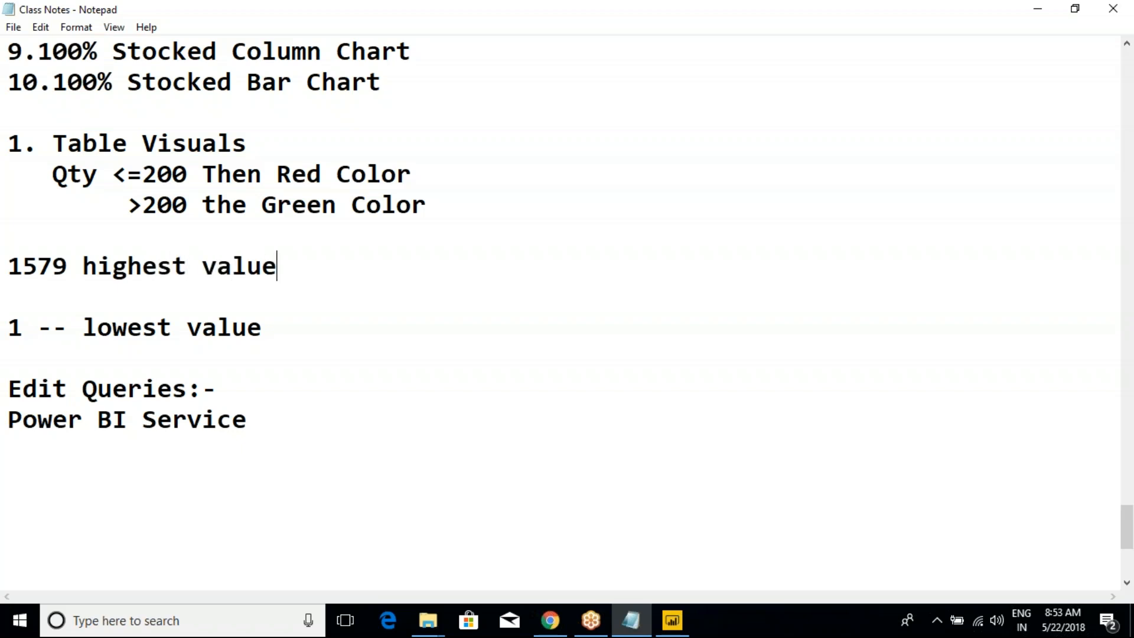
- Add an indented line reading "-- center value" between the highest and lowest value lines
key("Return")
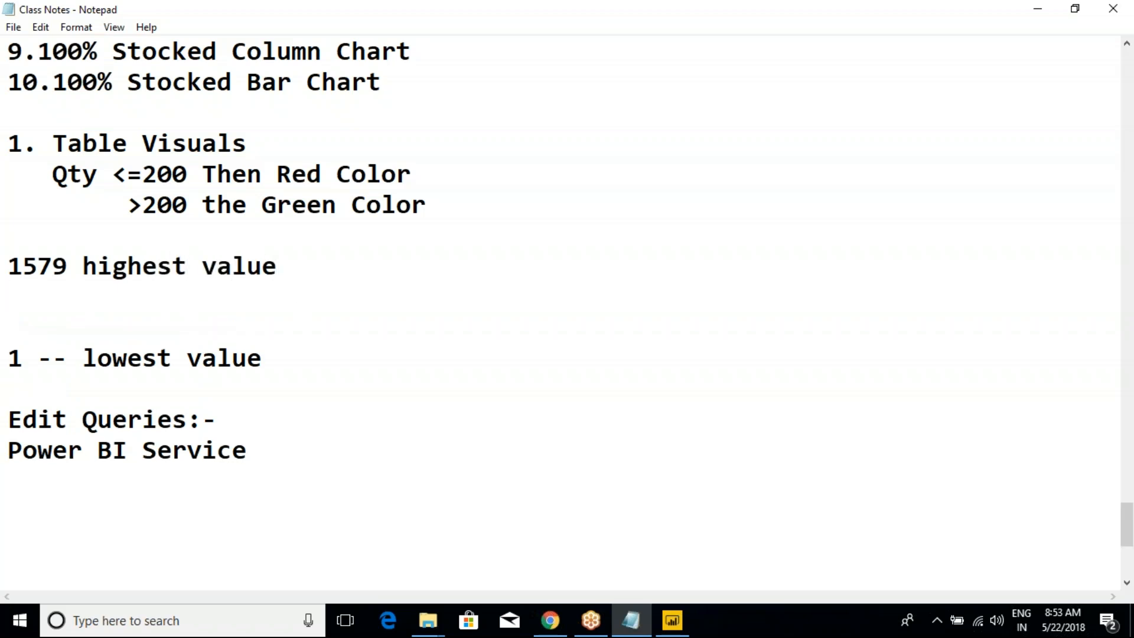
key("Return")
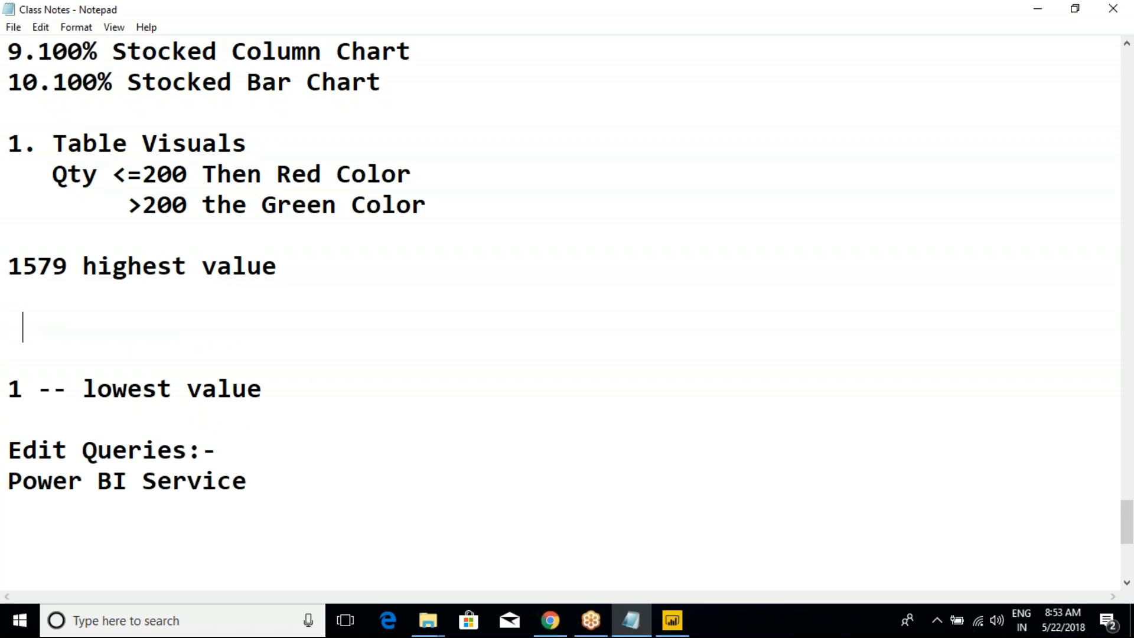
type("-")
key("BackSpace")
key("BackSpace")
type("-- center value")
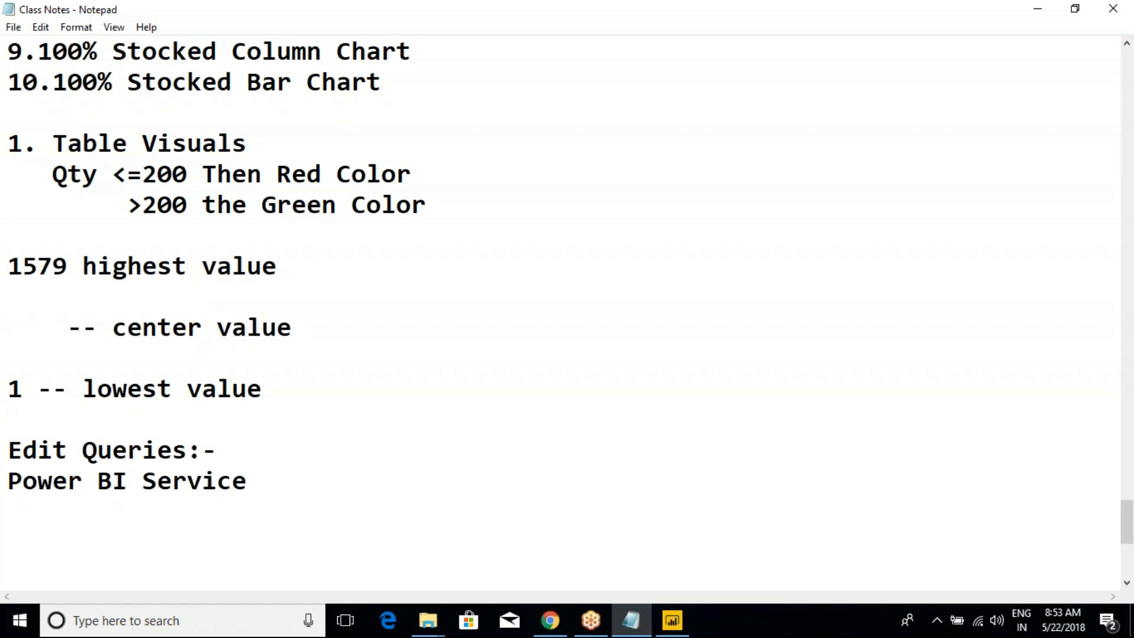
- Review the lowest and highest values and enter 800 in front of "-- center value"
left_click(39, 391)
left_click_drag(15, 269, 71, 253)
left_click(71, 252)
left_click(23, 330)
type("800")
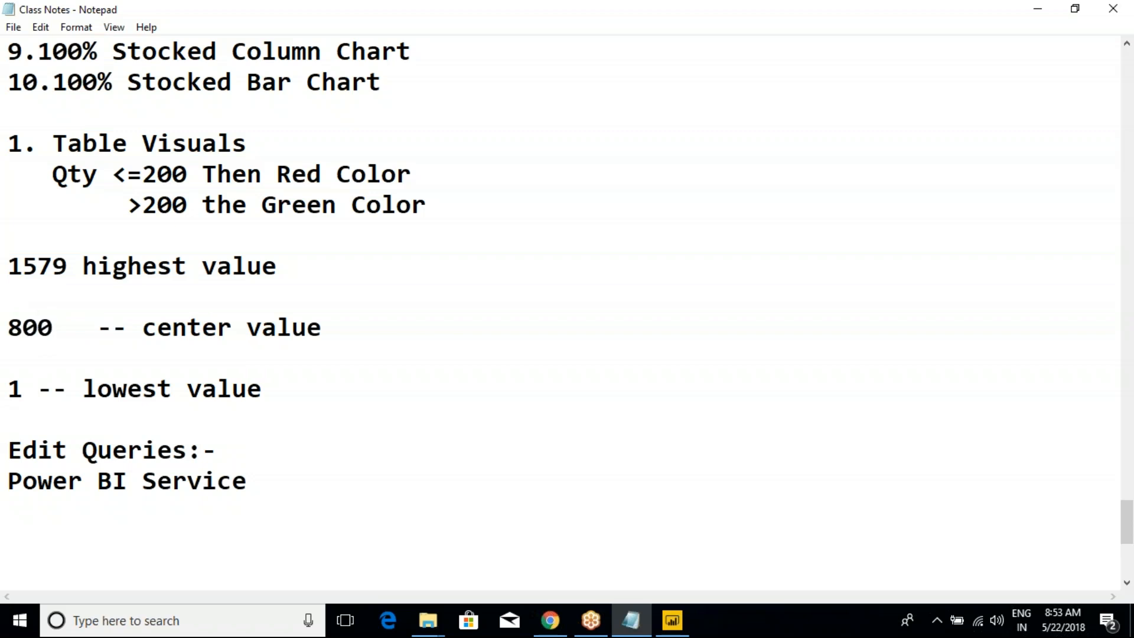
- Return to Power BI Desktop and examine how the OrderQuantity cell colors change from the lowest quantities upward
left_click_drag(8, 261, 69, 260)
left_click(70, 260)
key("alt+Tab")
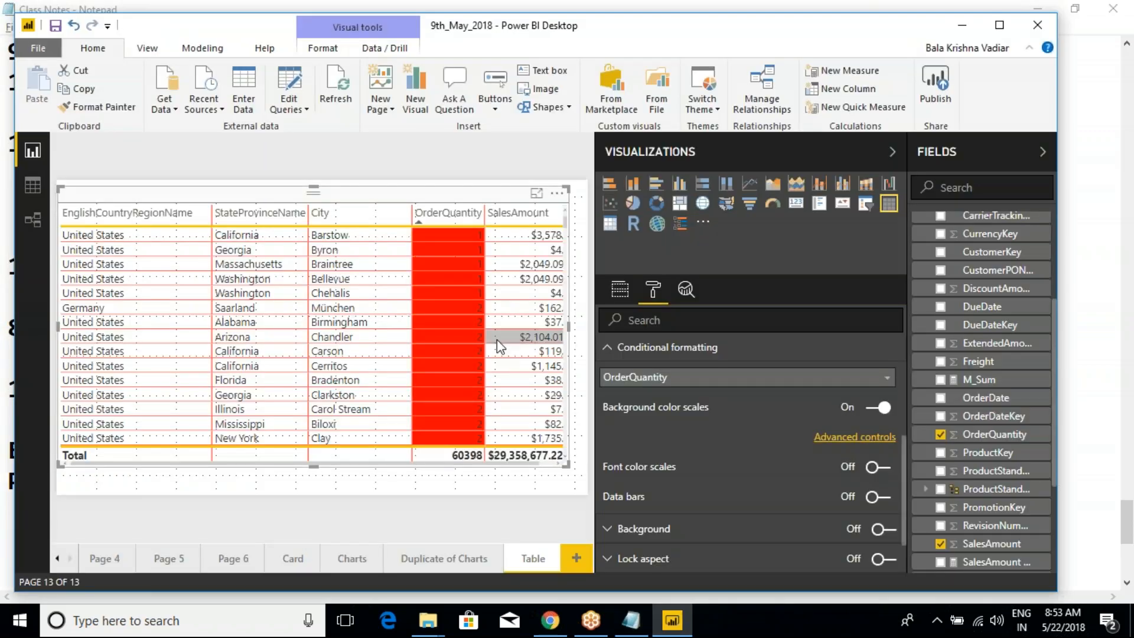
scroll(447, 324, "down", 5)
scroll(447, 324, "down", 15)
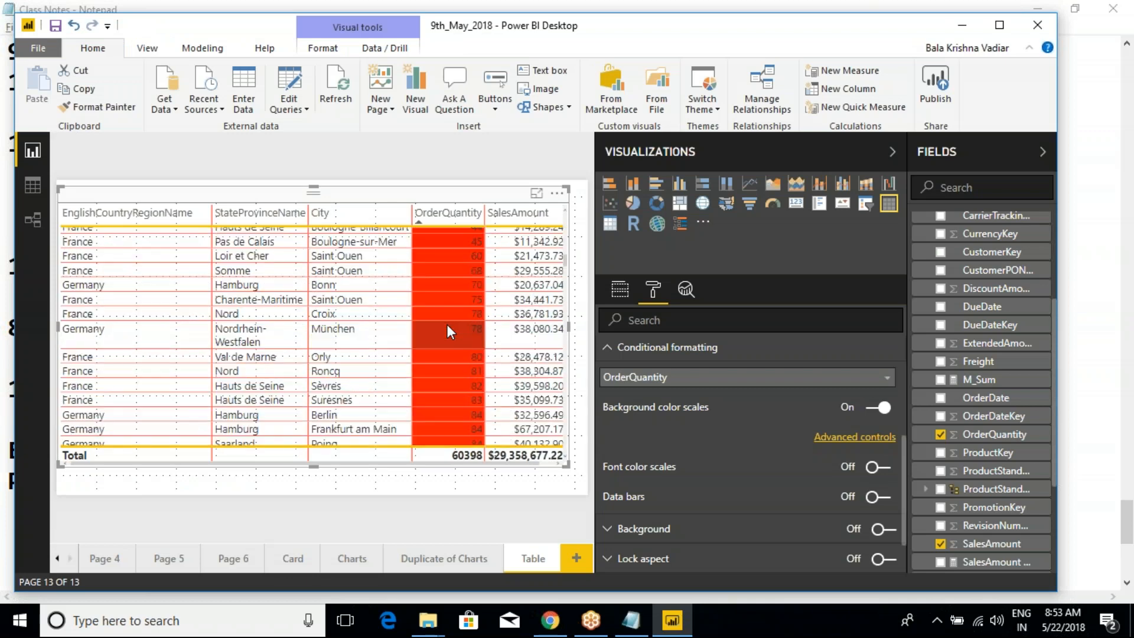
scroll(475, 343, "down", 20)
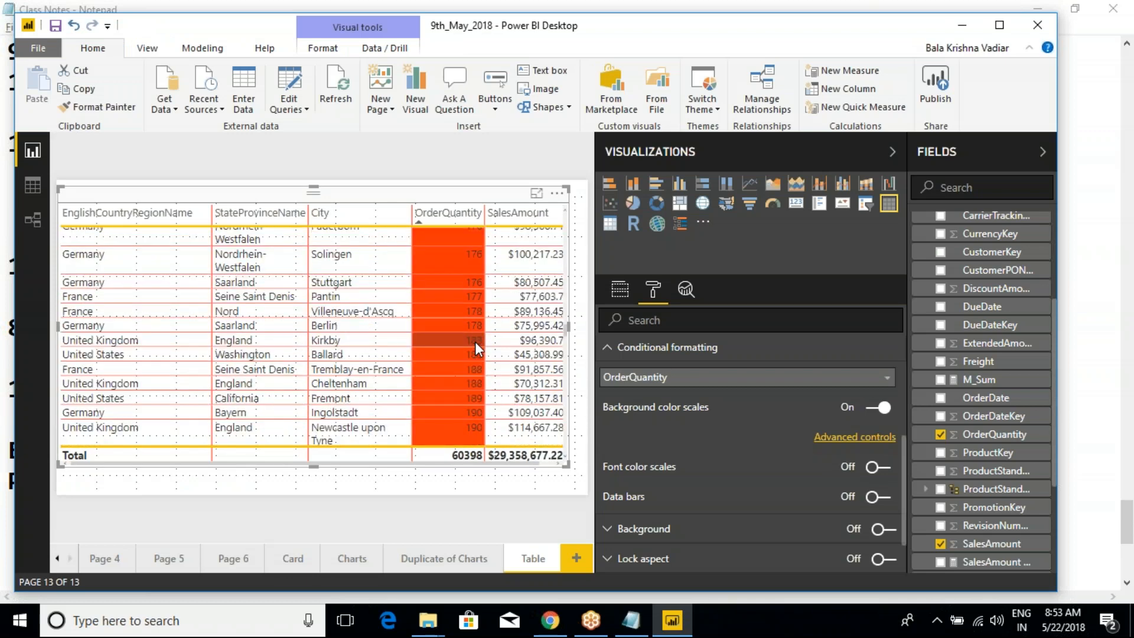
scroll(474, 350, "down", 20)
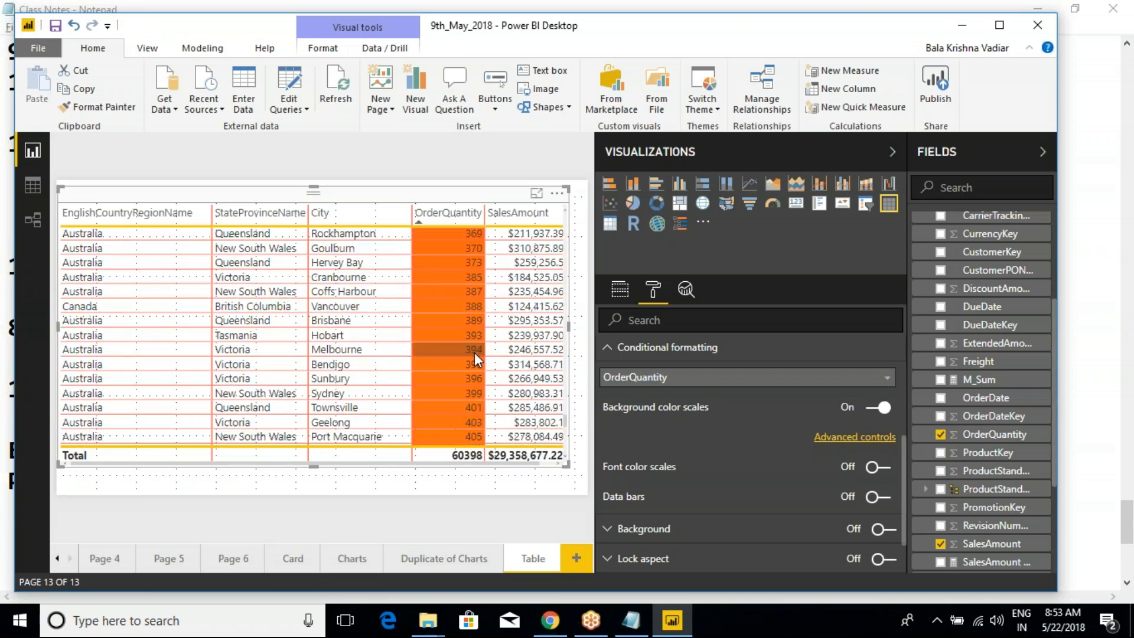
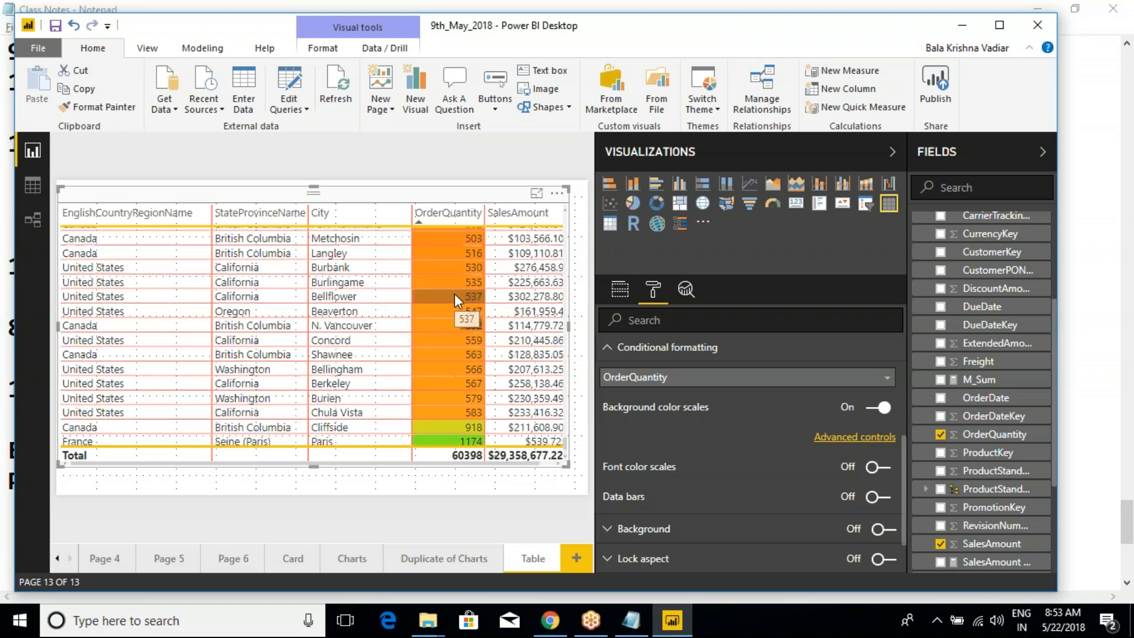
- Examine the OrderQuantity cell colors from the highest quantities back down to the low ones
scroll(455, 292, "down", 1)
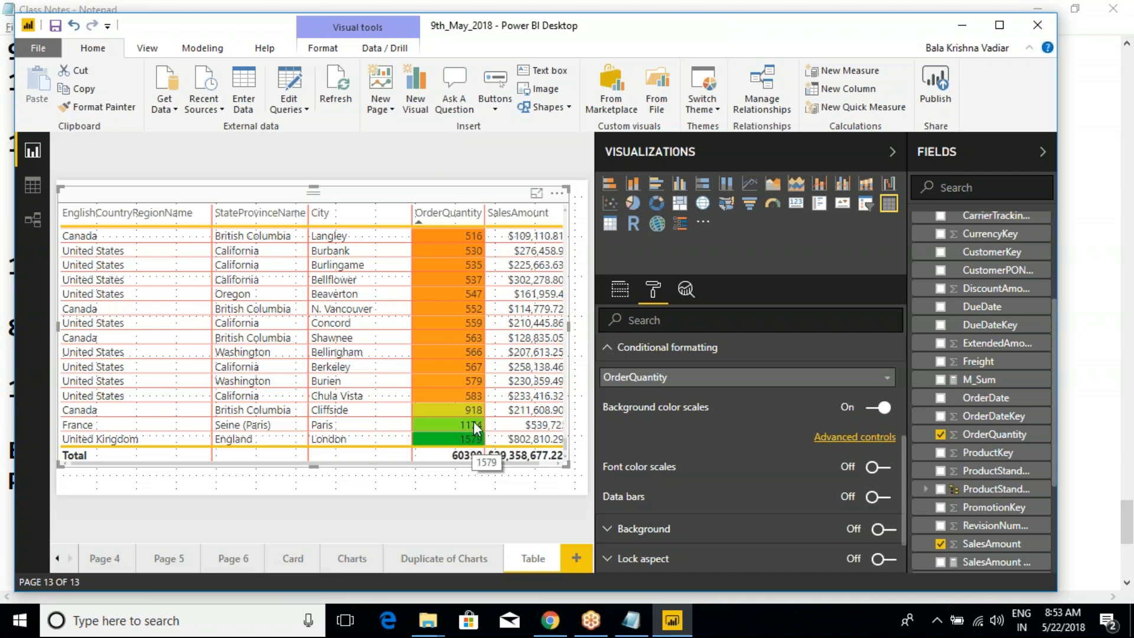
scroll(448, 396, "up", 10)
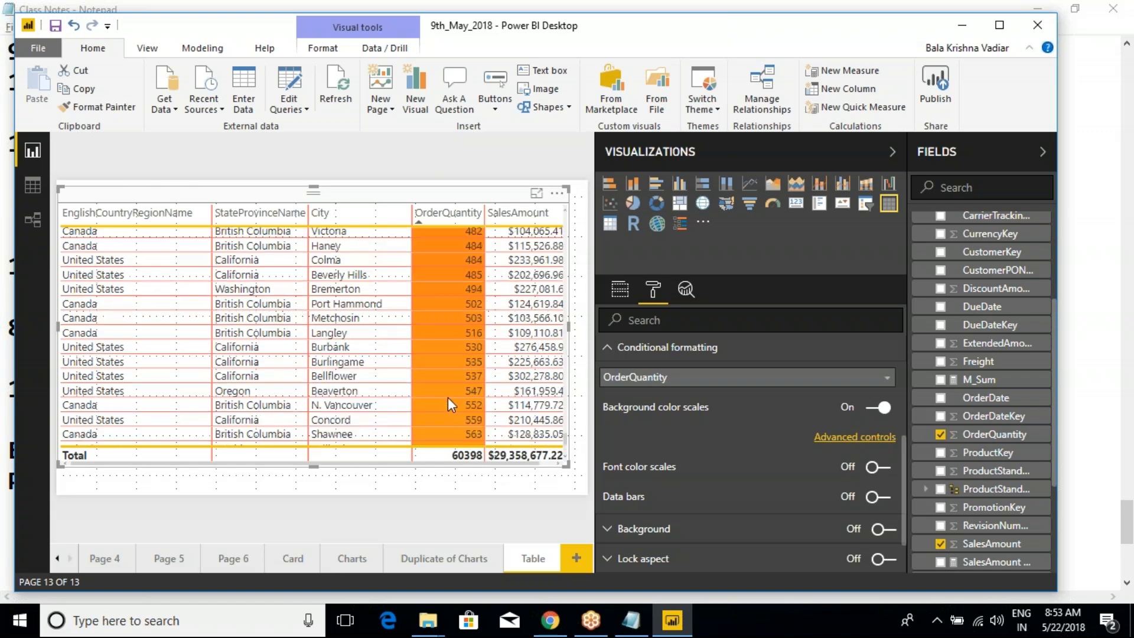
scroll(531, 382, "up", 10)
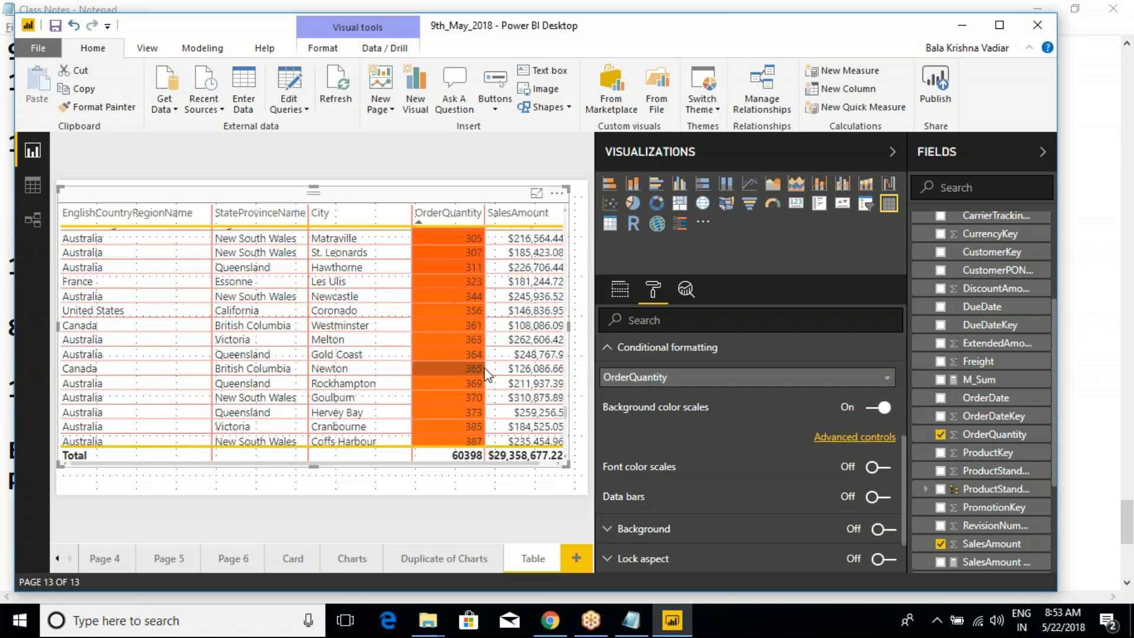
scroll(485, 372, "up", 10)
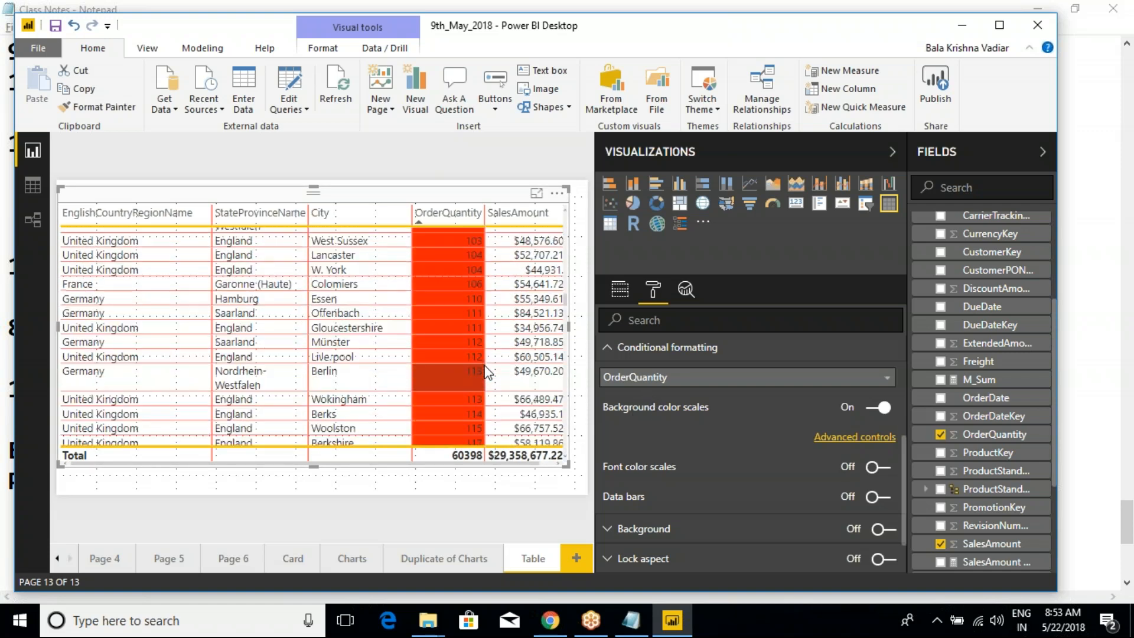
- Turn off diverging in OrderQuantity's background color scale and set the minimum to the number 200
left_click(850, 436)
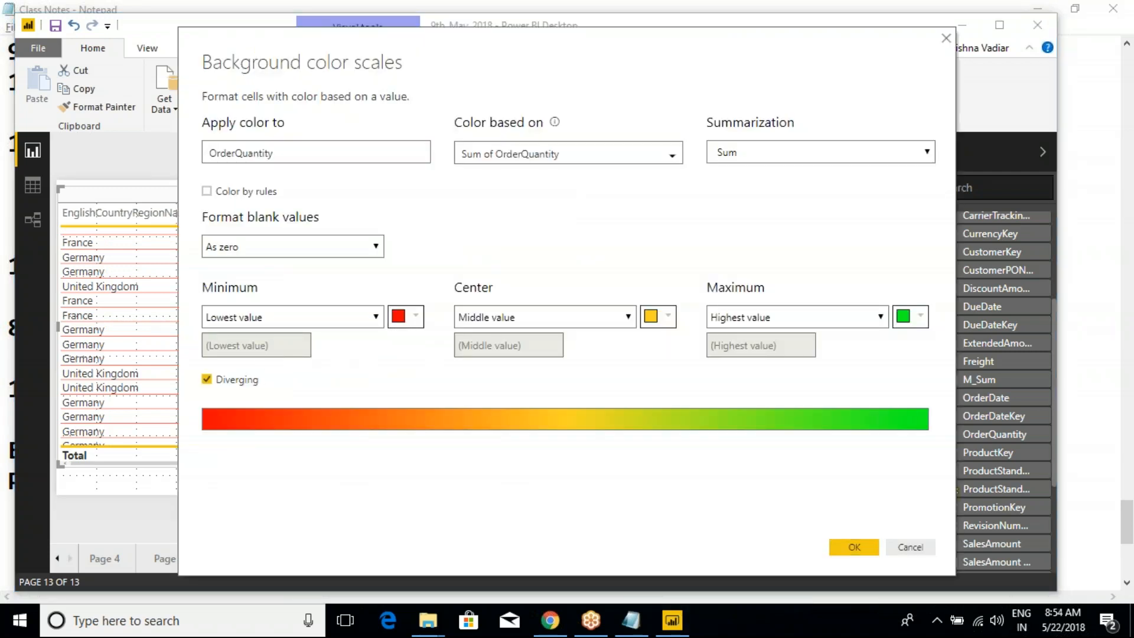
left_click(207, 379)
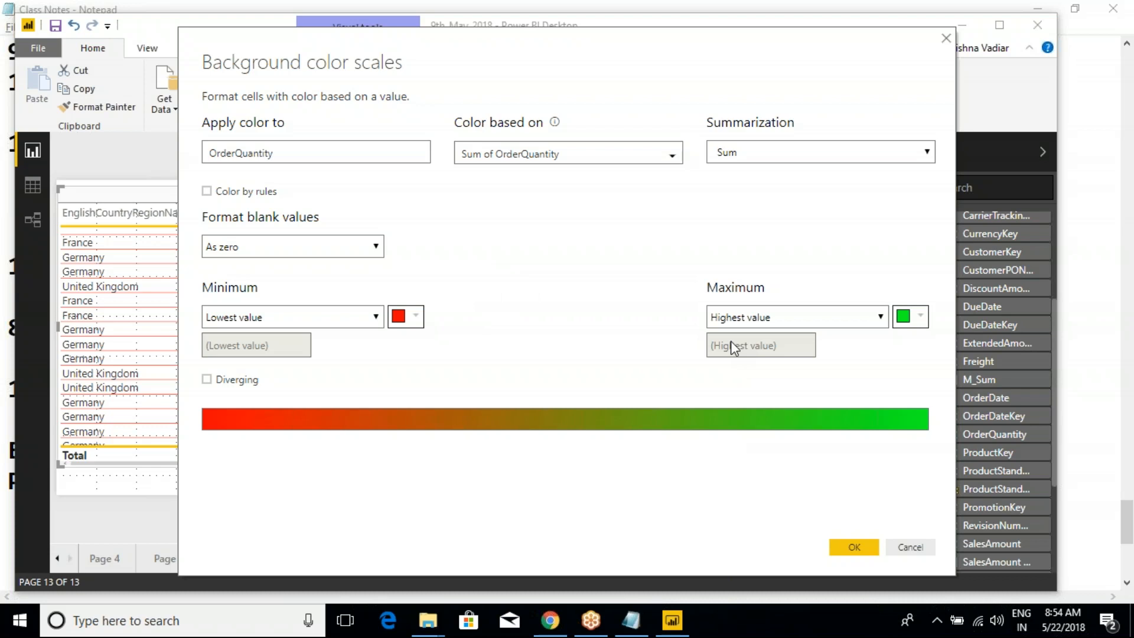
left_click(374, 319)
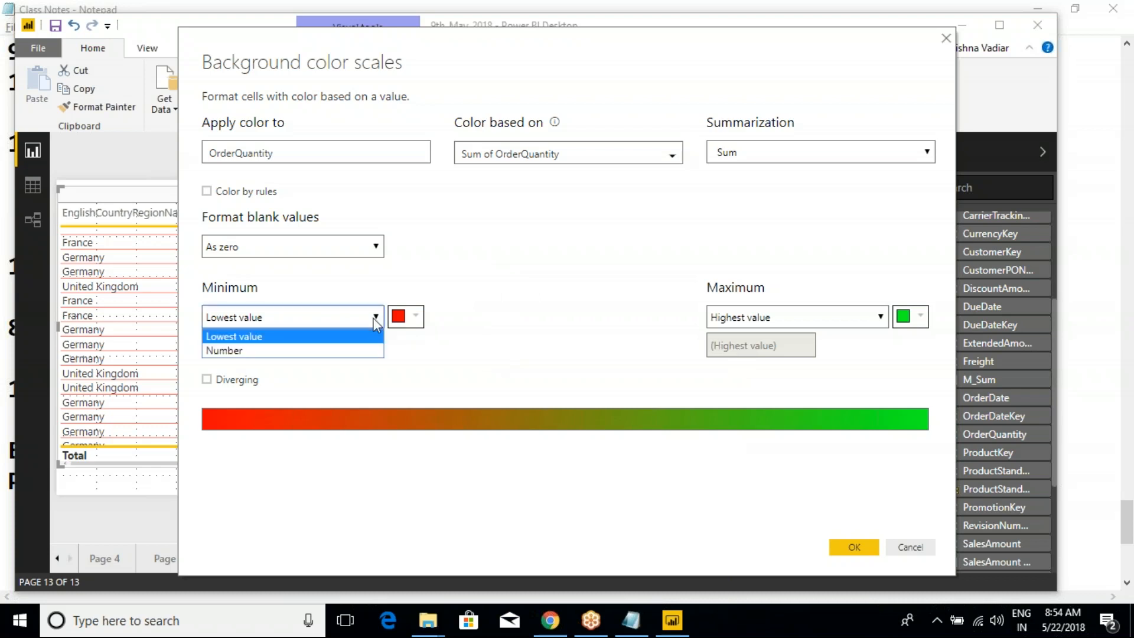
left_click(222, 351)
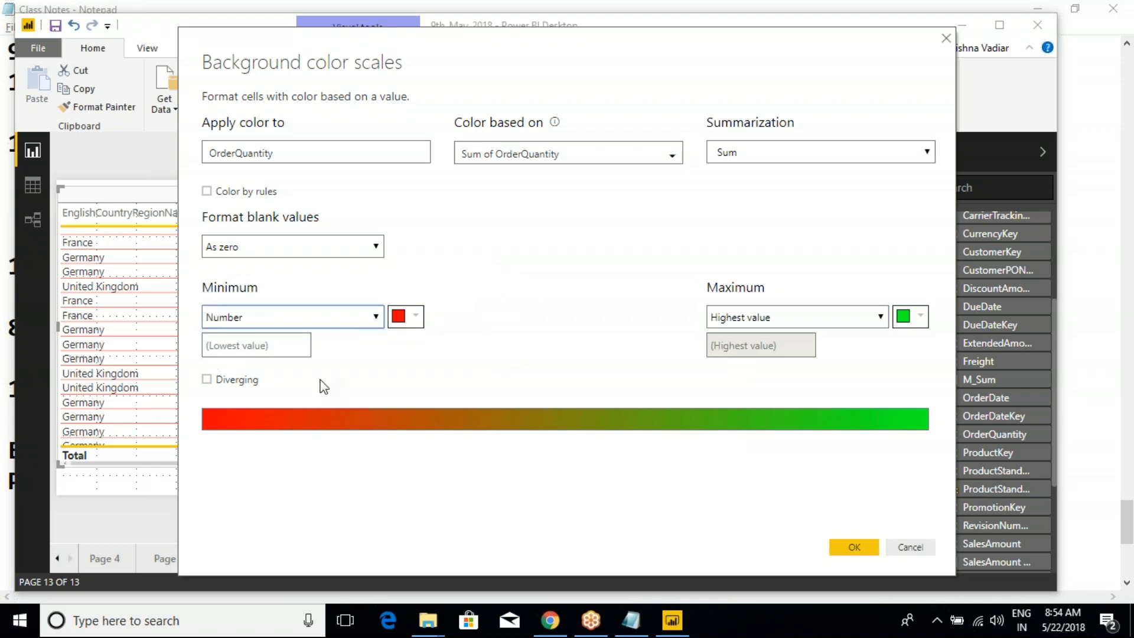
left_click(238, 348)
type("200")
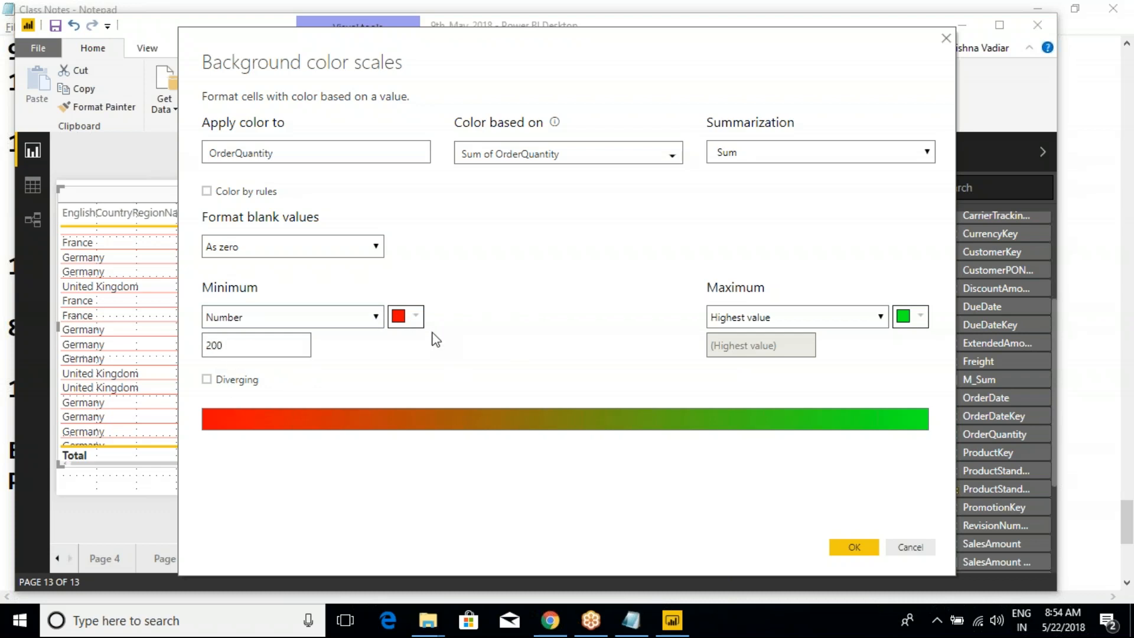
- Make the color scale diverging again and set its center to the number 500
left_click(206, 379)
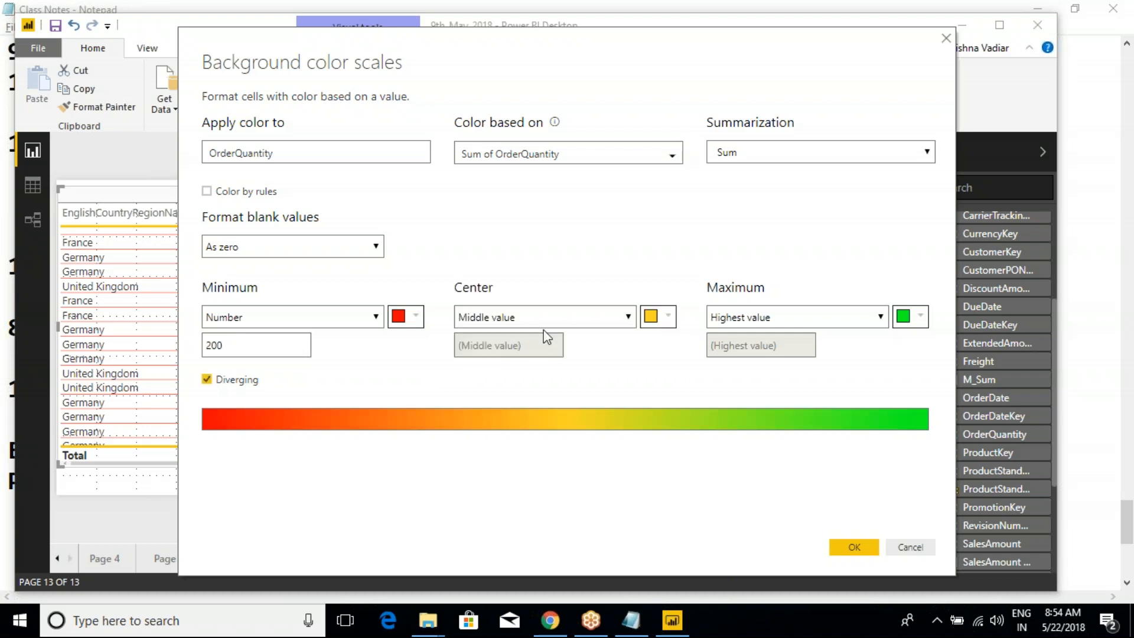
left_click(605, 317)
left_click(601, 350)
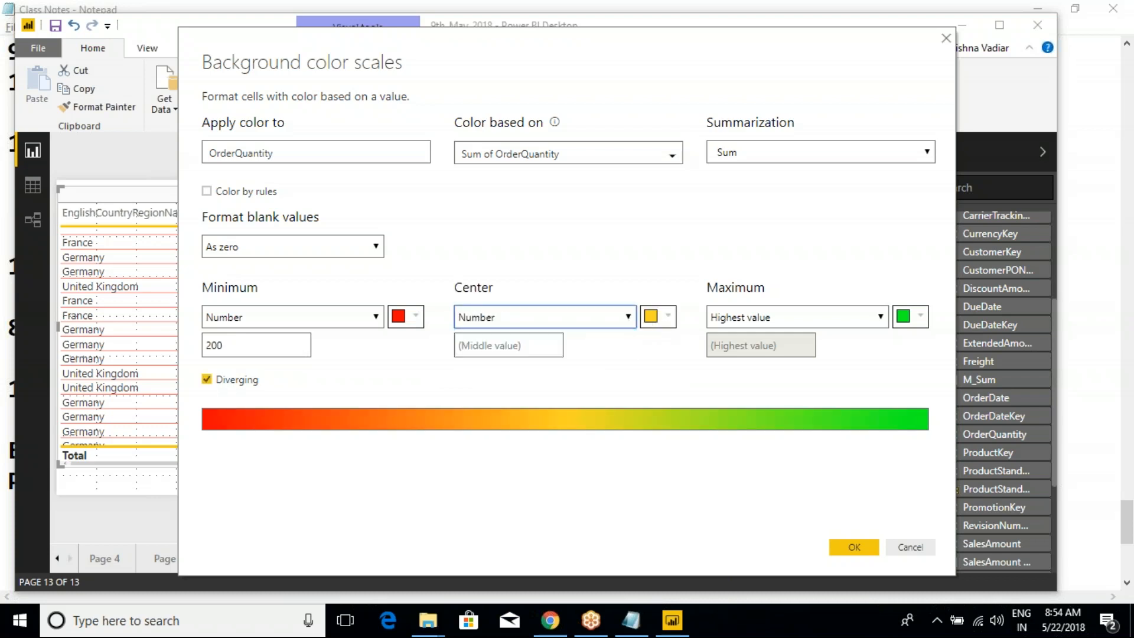
left_click(526, 347)
type("500")
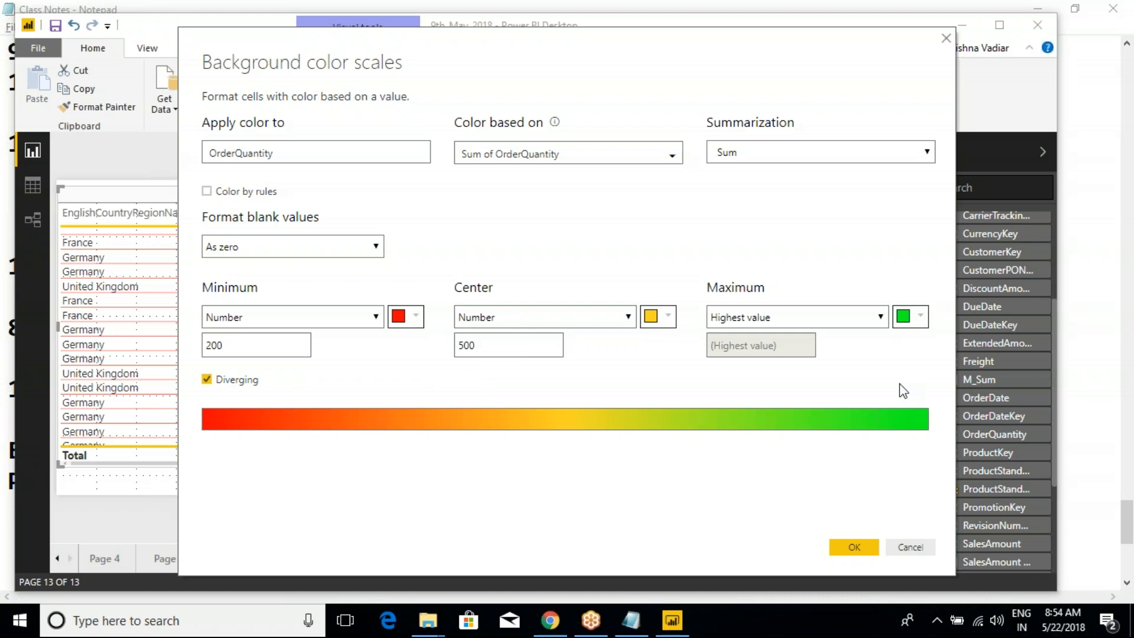
- Set the color scale's maximum to the number 1000 and apply the background color scale
left_click(880, 317)
left_click(732, 349)
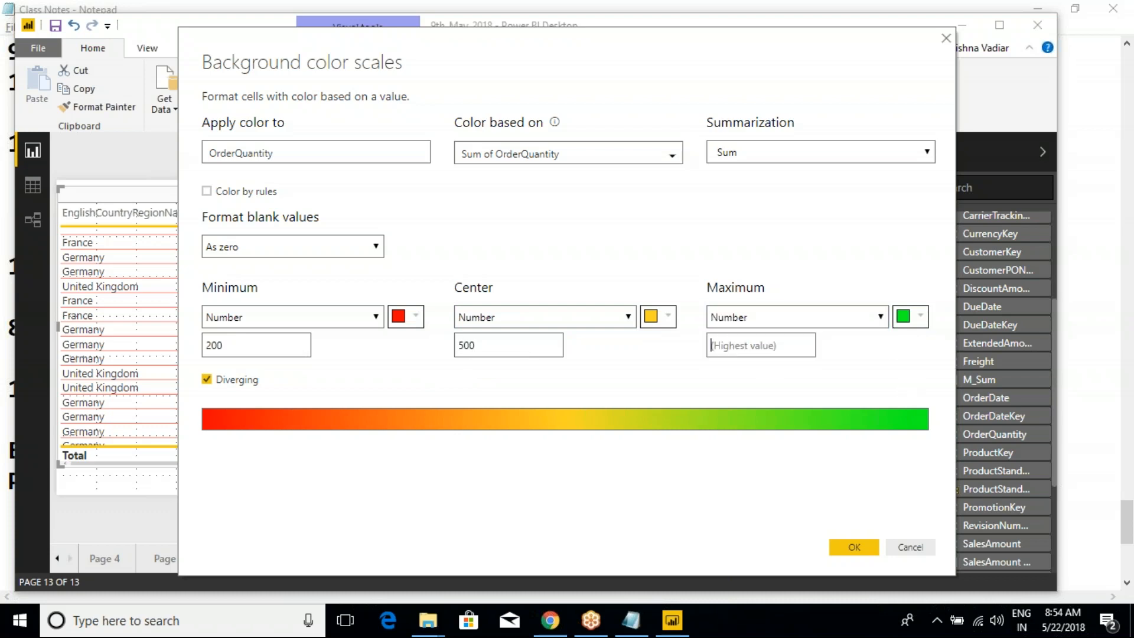
type("1")
key("BackSpace")
key("BackSpace")
key("BackSpace")
type("1")
left_click(854, 546)
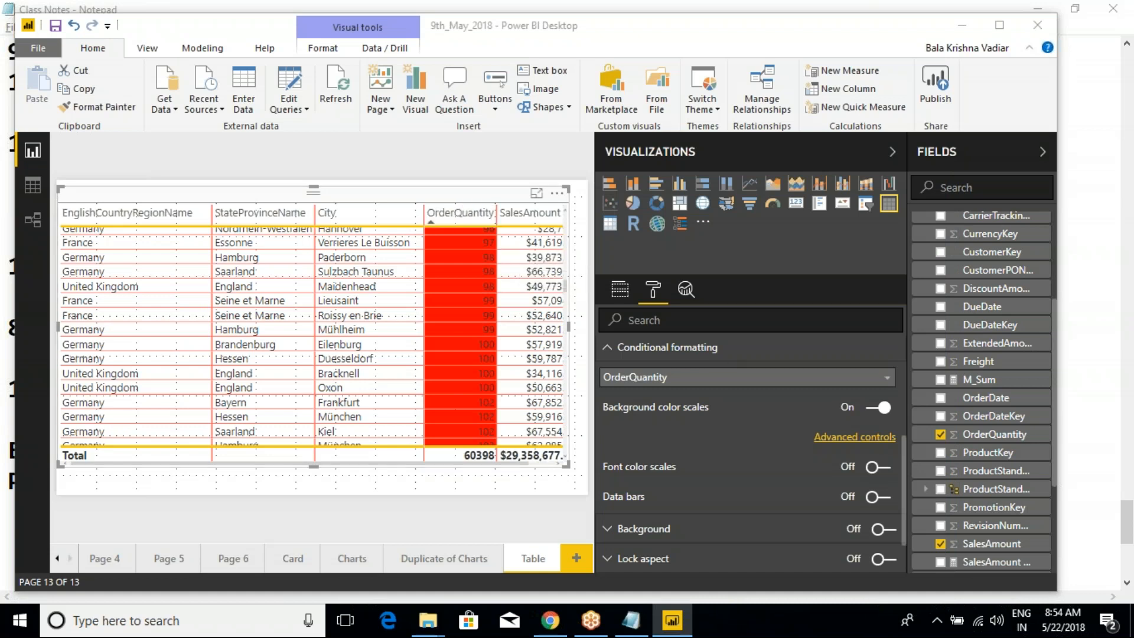
- Set the font color of the OrderQuantity values to white in the field formatting
scroll(672, 366, "up", 3)
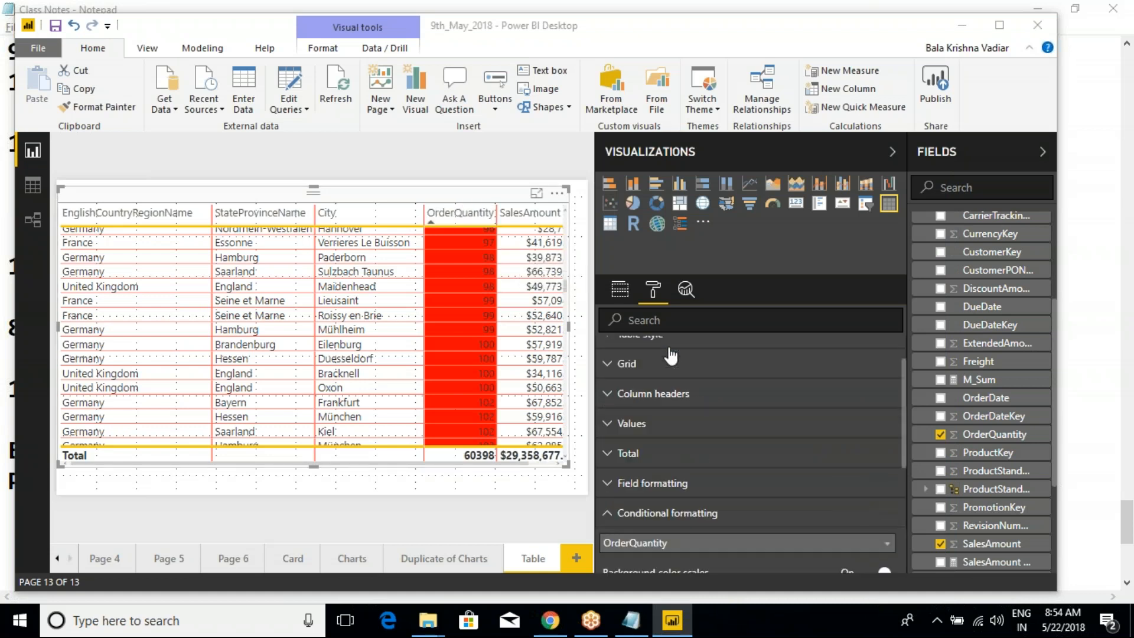
left_click(640, 484)
scroll(693, 470, "down", 3)
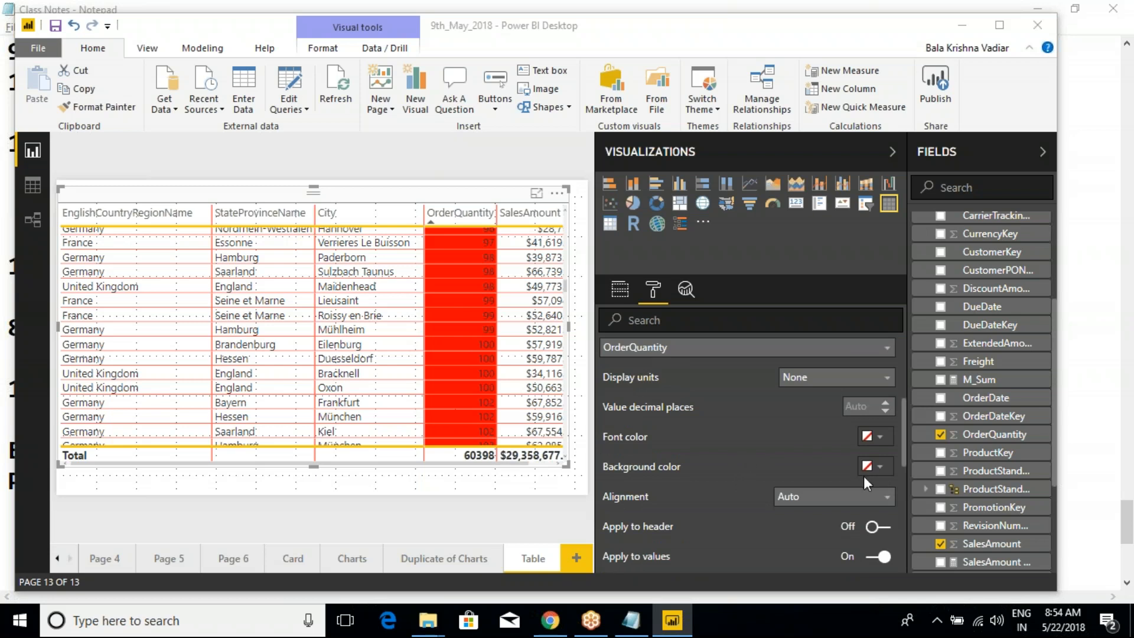
left_click(879, 436)
left_click(759, 280)
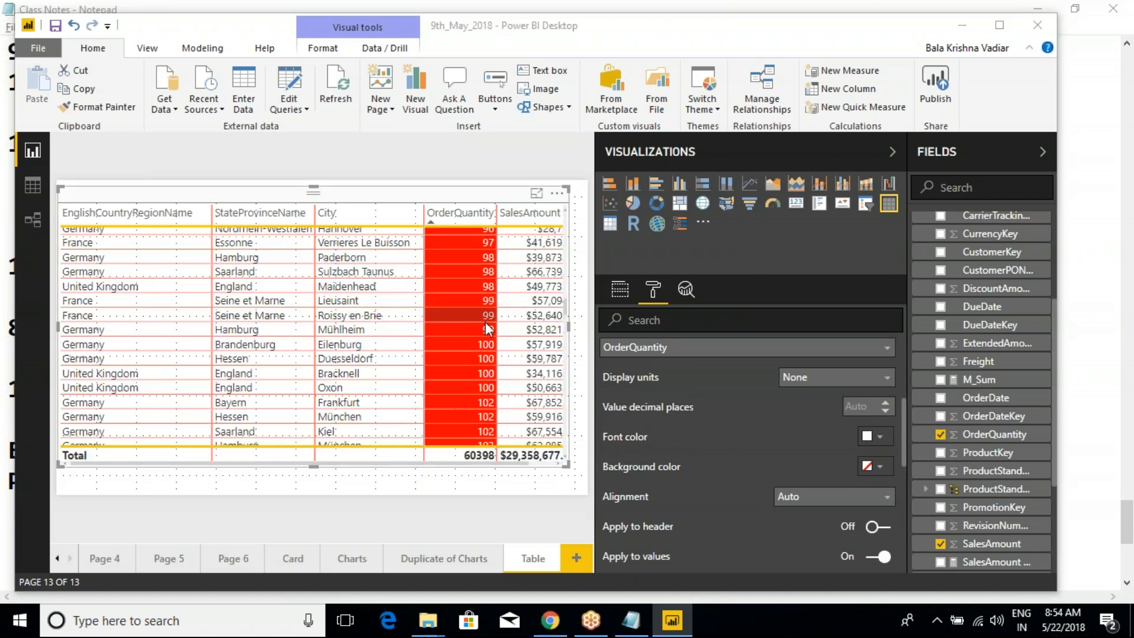
- Collapse the field formatting and review the minimum, center and maximum numbers of OrderQuantity's background color scale
scroll(659, 408, "up", 3)
left_click(652, 401)
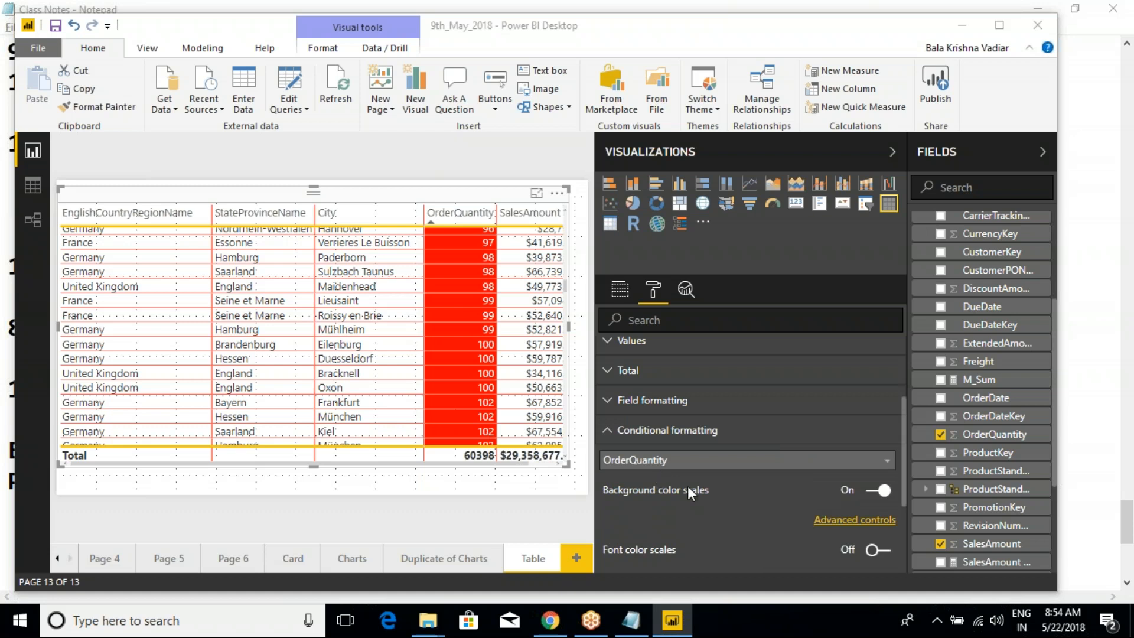
left_click(844, 523)
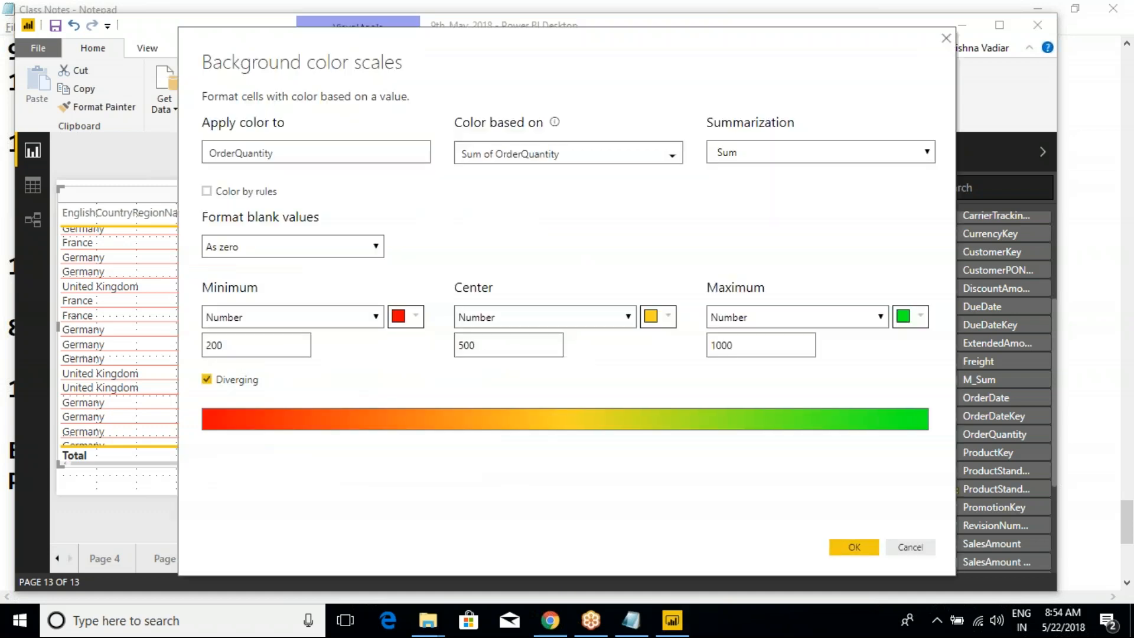
left_click(854, 547)
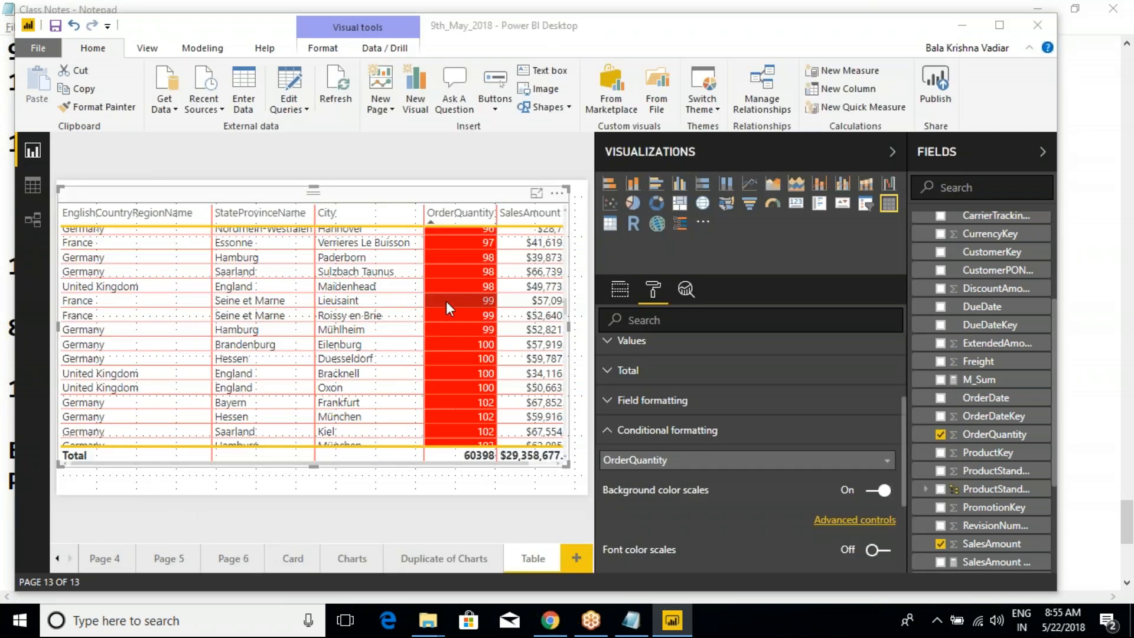
- Examine how the OrderQuantity cell colors change around the 200, 500 and 1000 thresholds, up to the highest quantities
scroll(464, 284, "down", 8)
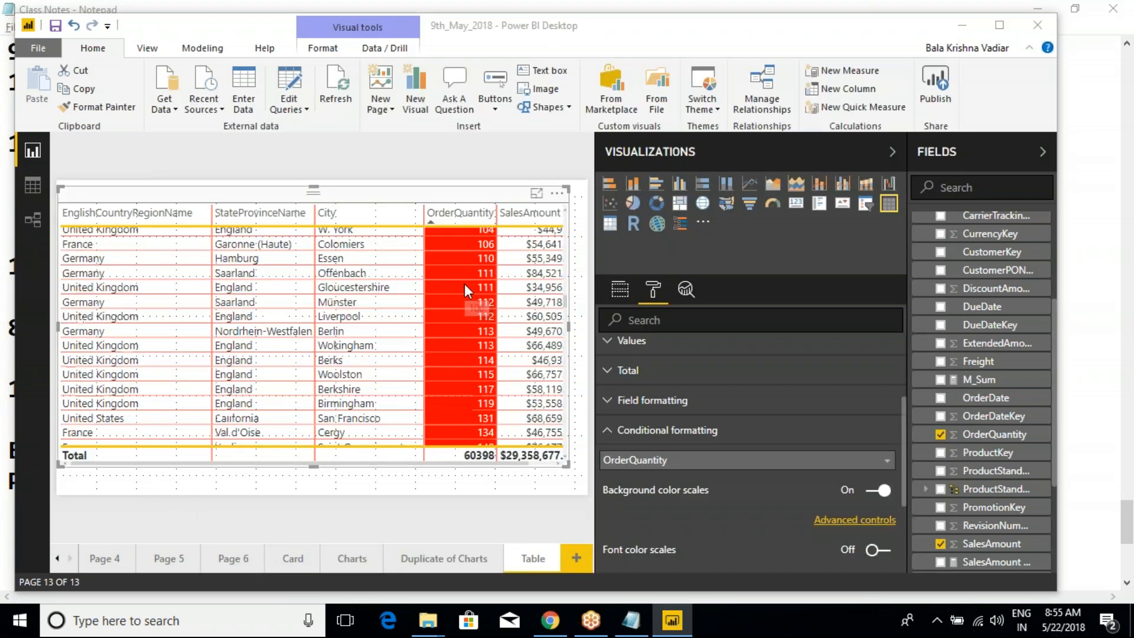
scroll(469, 402, "down", 3)
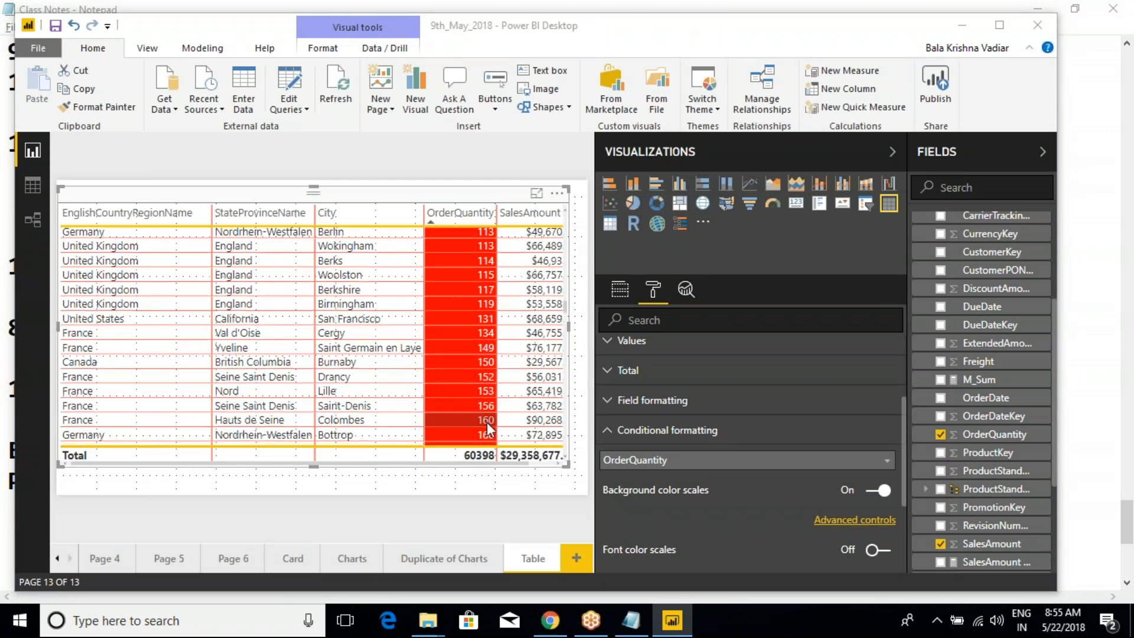
scroll(488, 408, "down", 10)
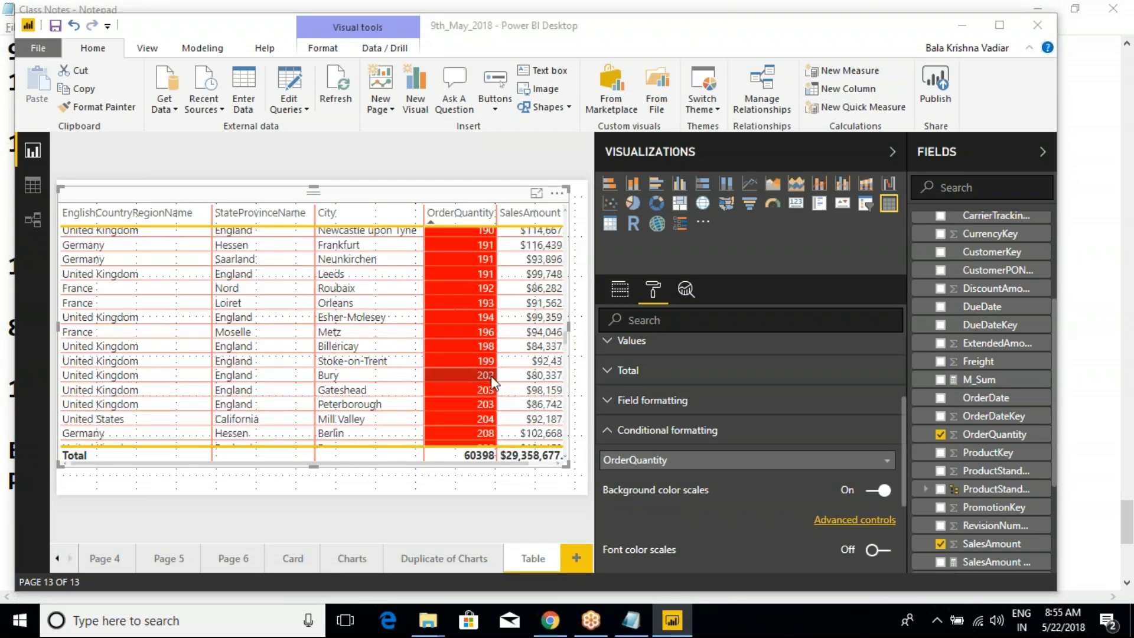
scroll(485, 378, "down", 10)
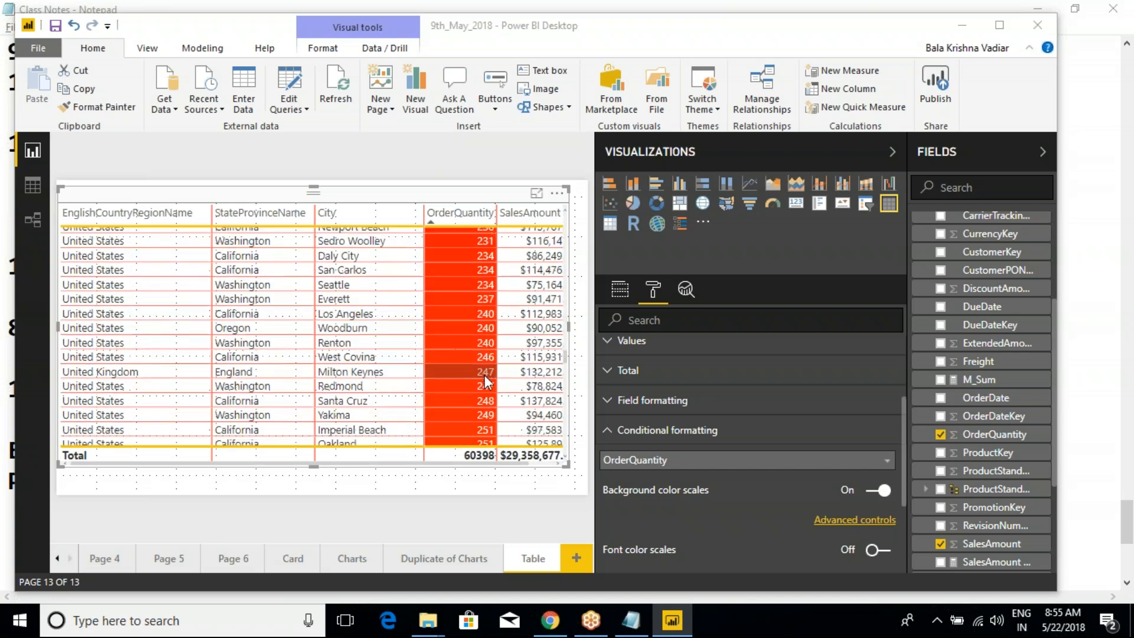
scroll(484, 374, "down", 10)
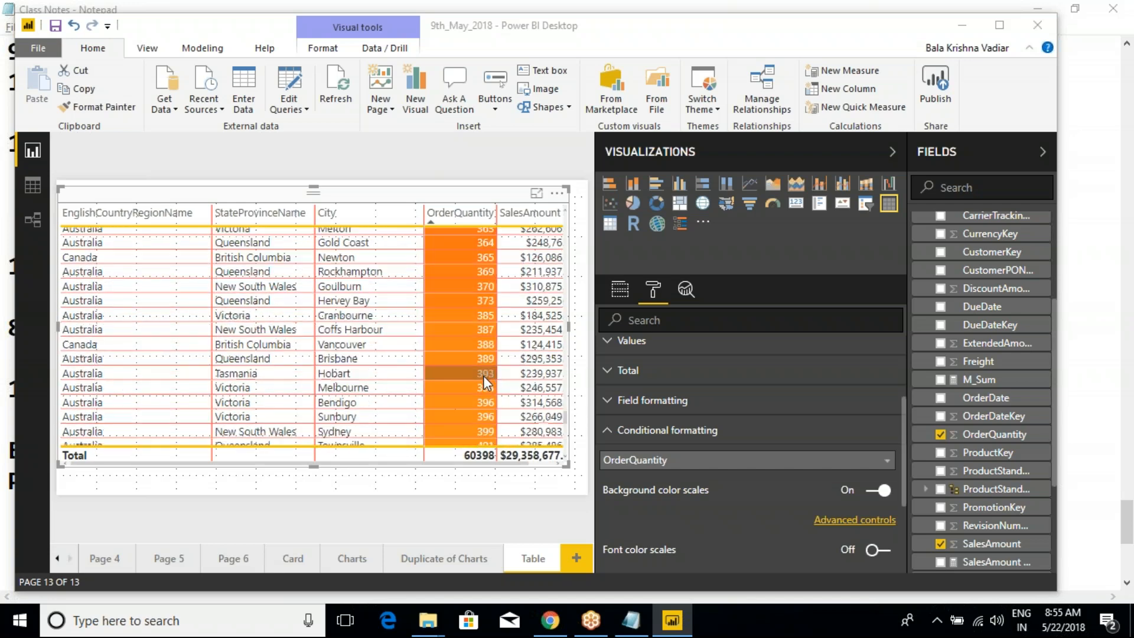
scroll(472, 331, "up", 5)
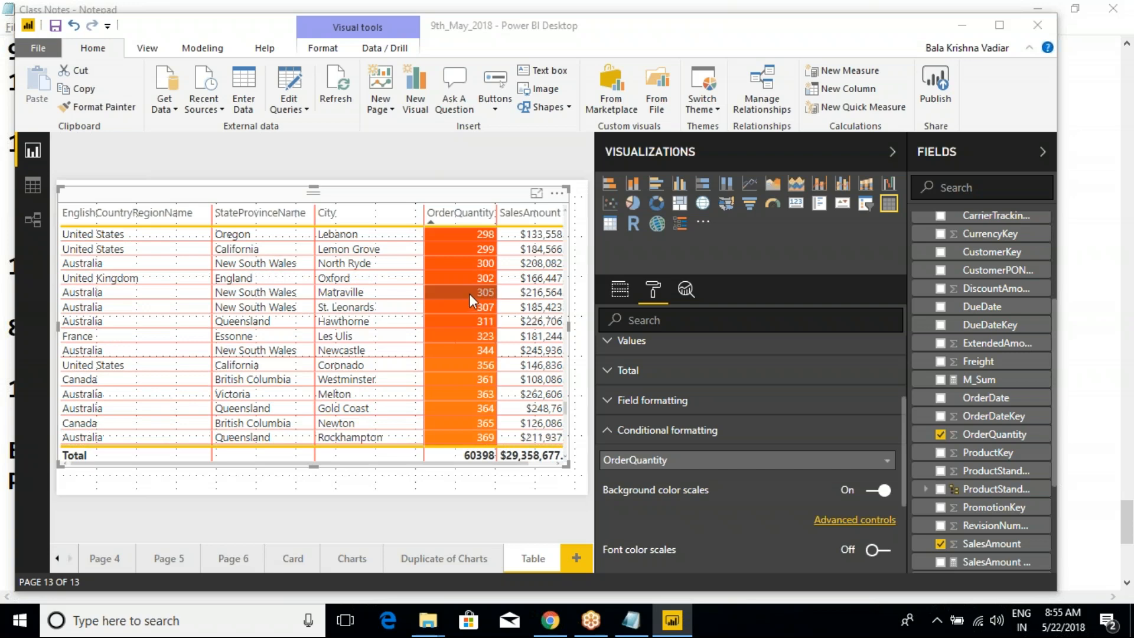
scroll(470, 324, "up", 8)
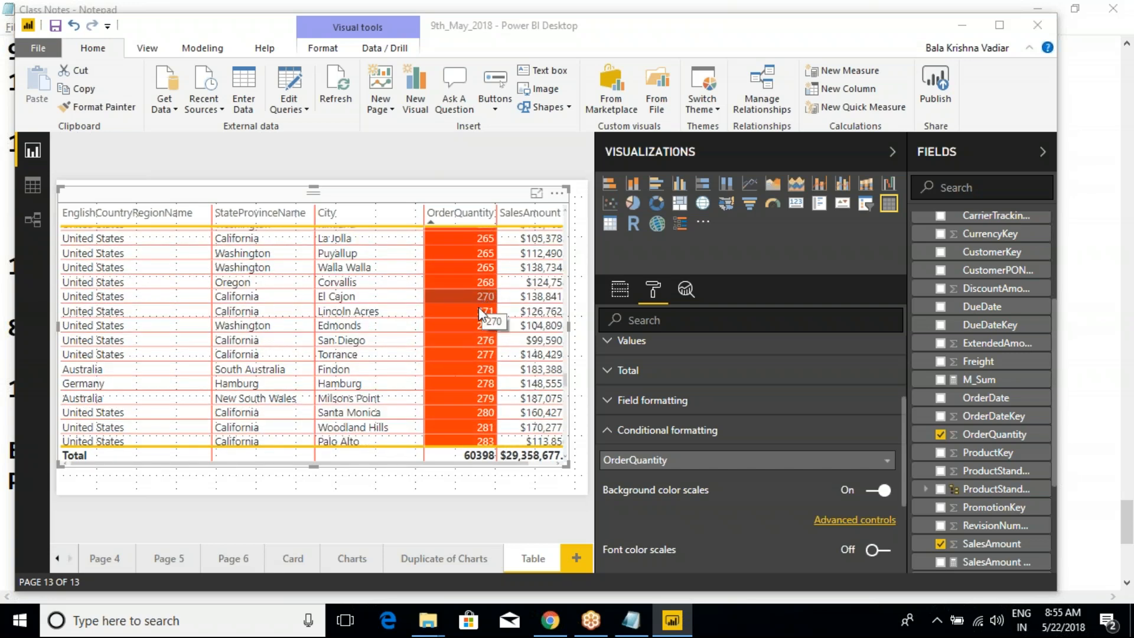
scroll(482, 350, "down", 1)
scroll(482, 349, "down", 7)
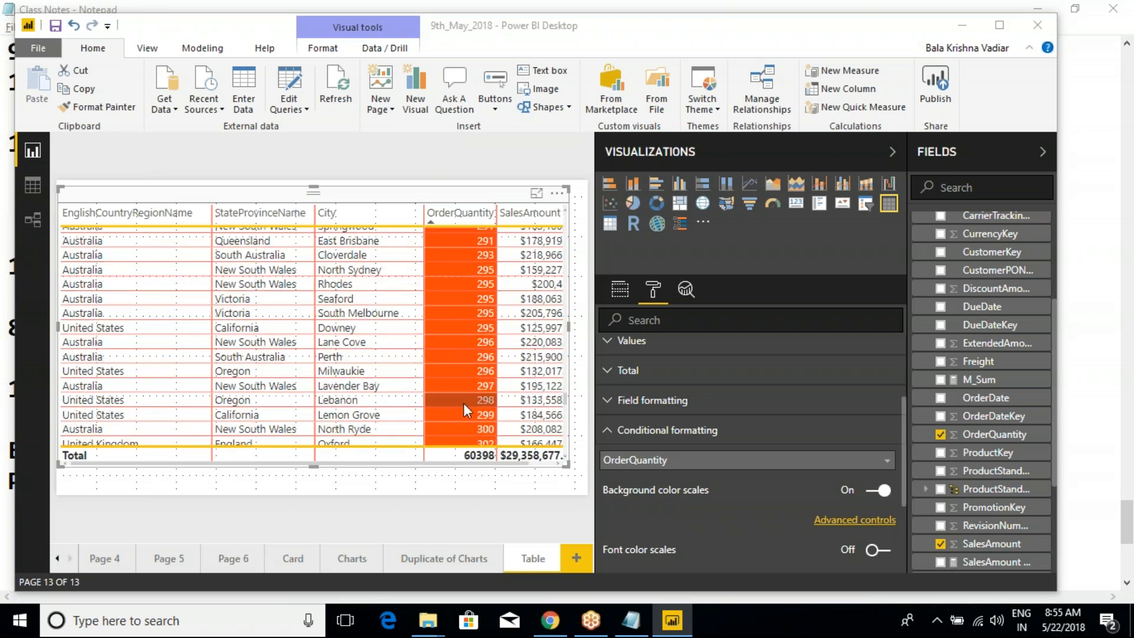
scroll(464, 384, "down", 3)
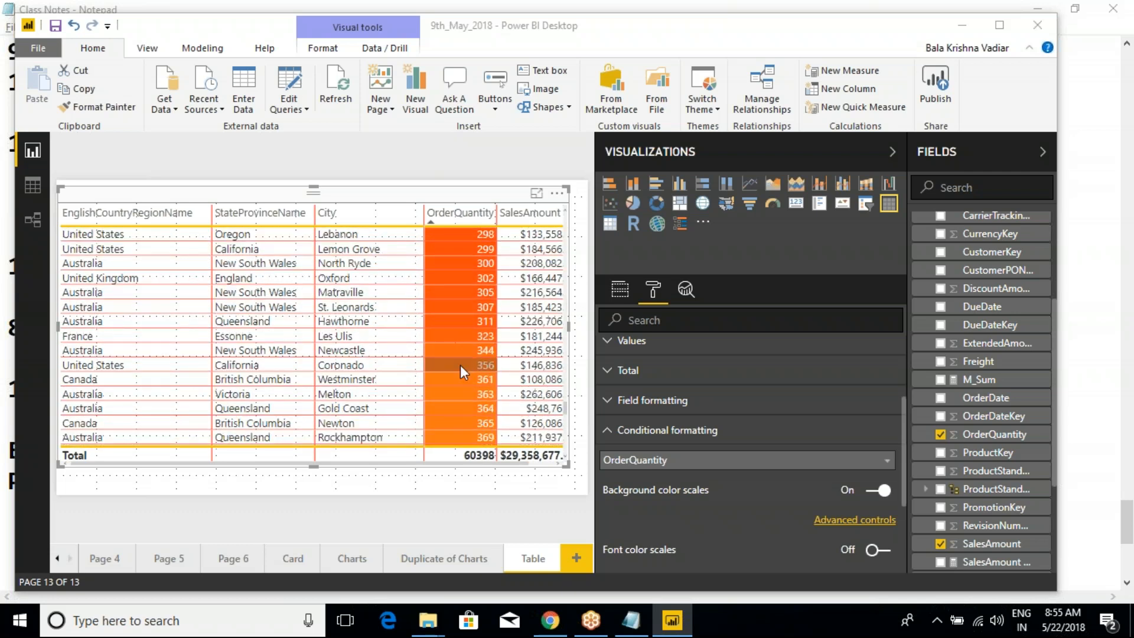
scroll(458, 360, "down", 3)
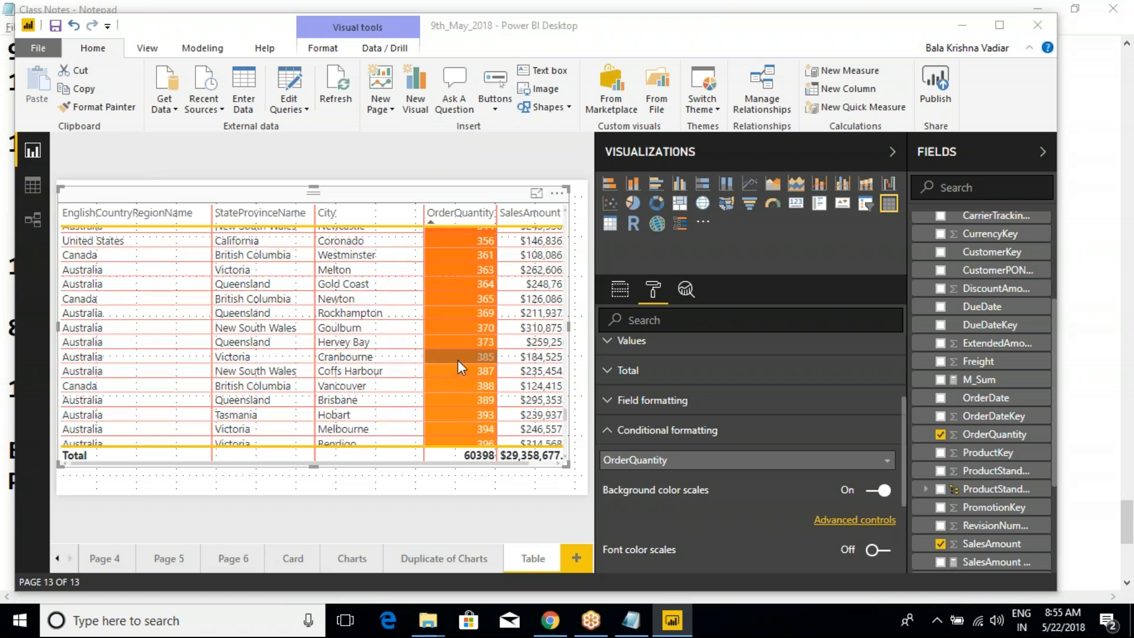
scroll(458, 360, "down", 6)
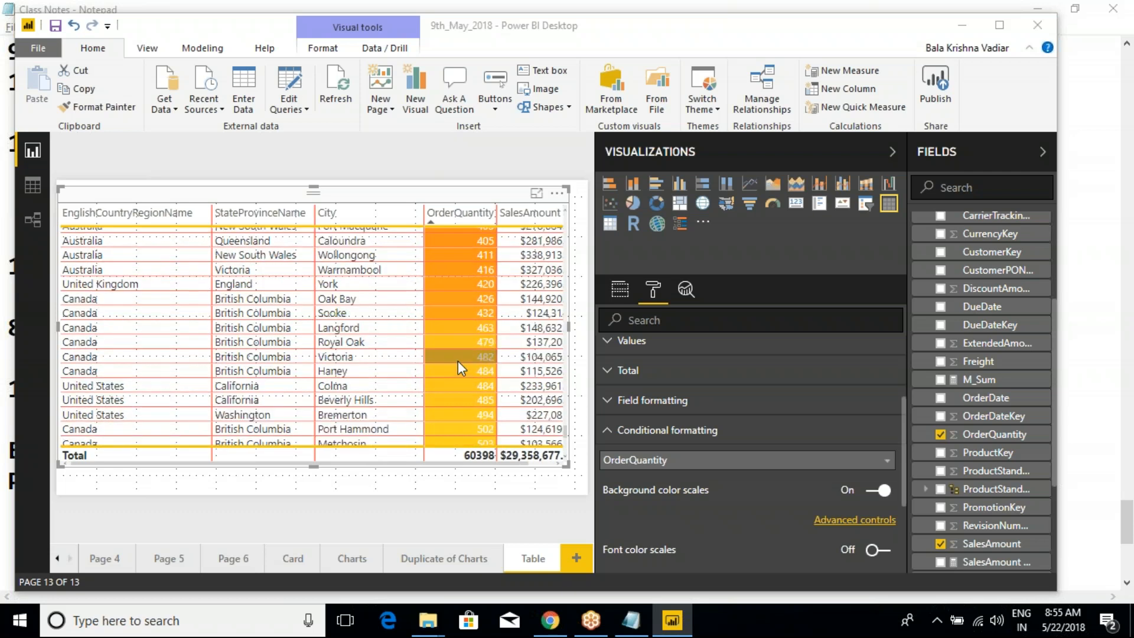
scroll(465, 353, "down", 5)
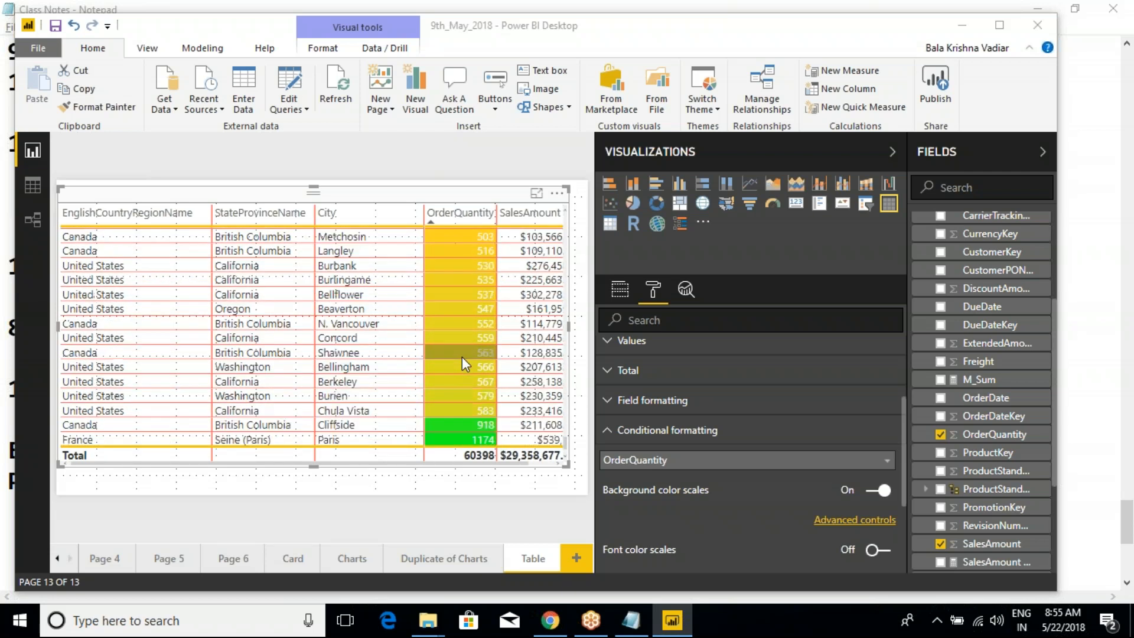
scroll(464, 327, "up", 2)
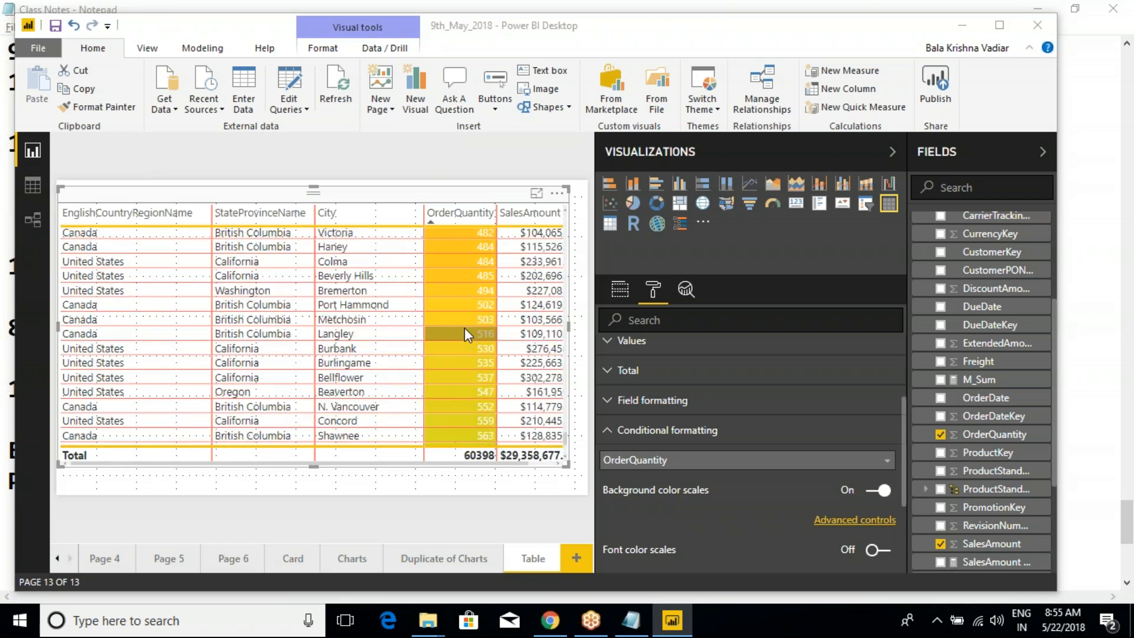
scroll(476, 353, "up", 1)
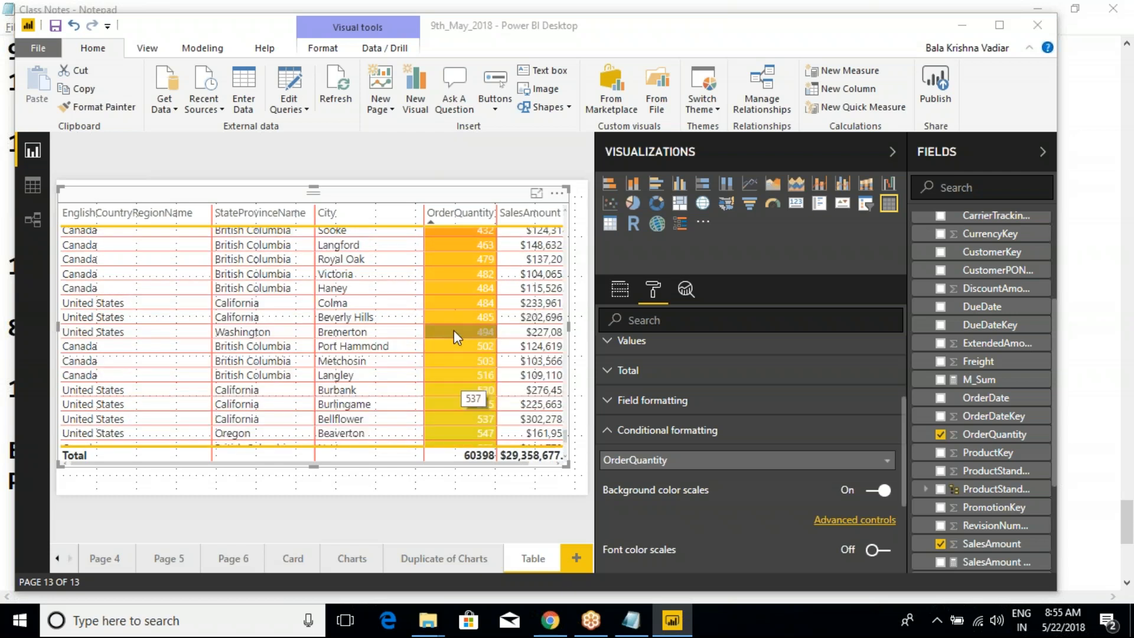
scroll(465, 303, "down", 3)
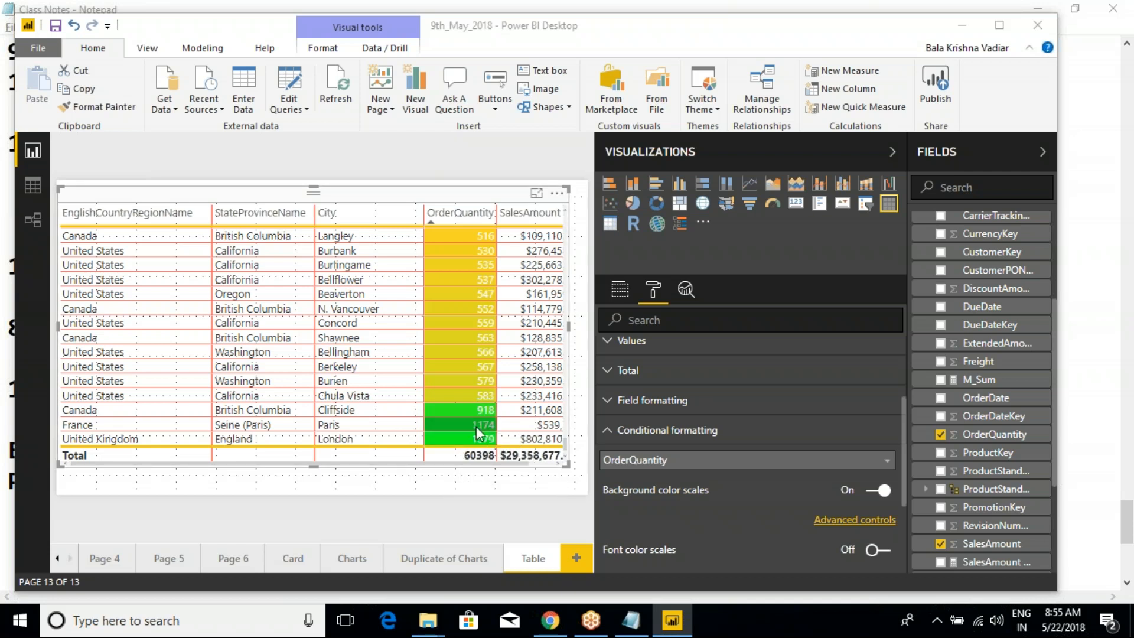
- Open the advanced controls of OrderQuantity's background color scale and toggle the Diverging option off and back on
mouse_move(640, 623)
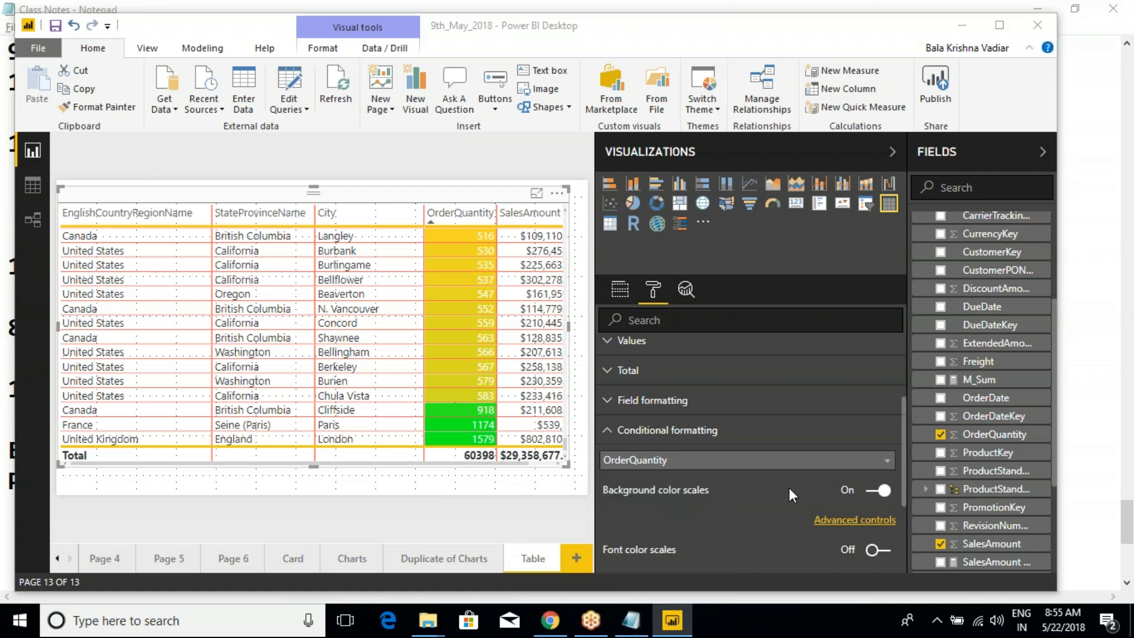
left_click(835, 521)
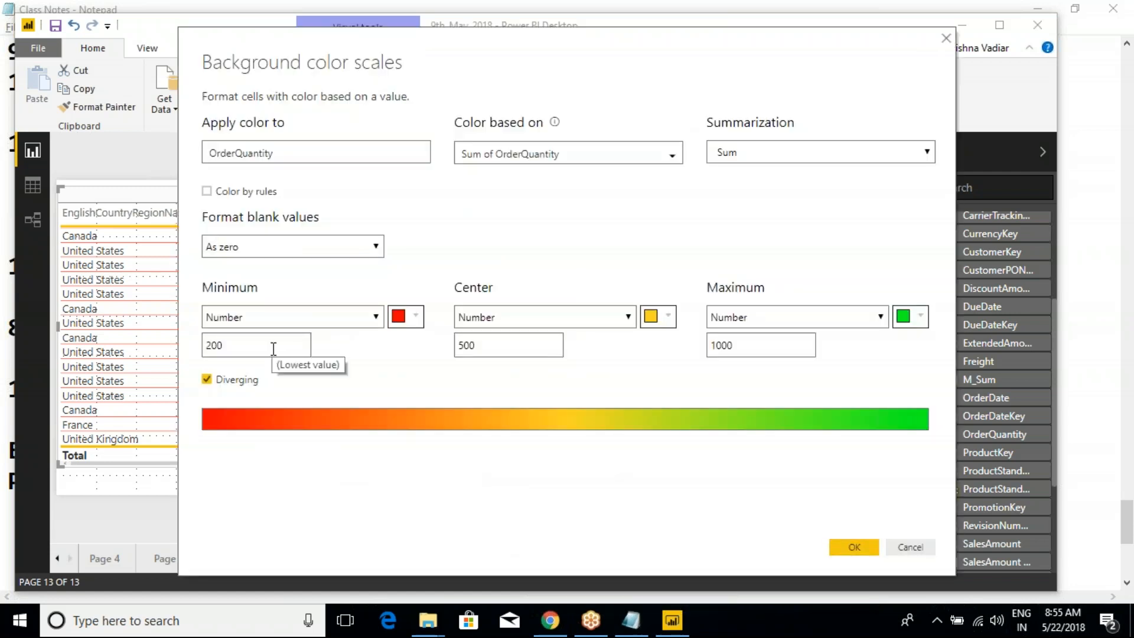
left_click(496, 348)
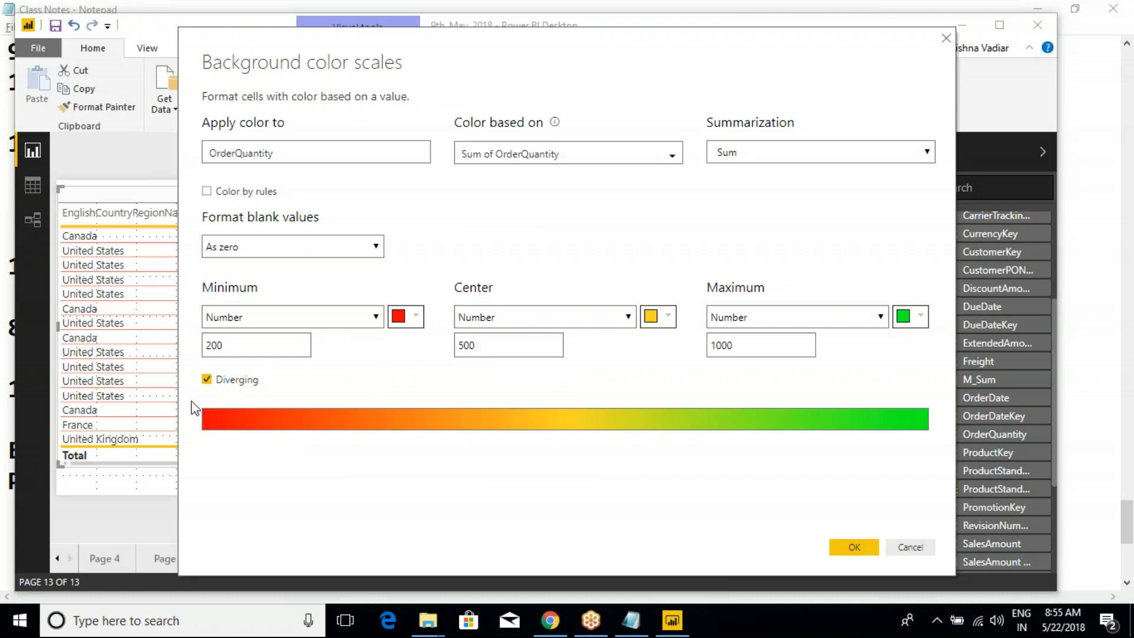
left_click(206, 380)
left_click(206, 380)
- Mark the gradient bar and the ranges from 200 to 500 and 500 to 1000 on screen, and clear the markings
key("ctrl+2")
mouse_move(198, 431)
left_mouse_down()
mouse_move(215, 459)
mouse_move(248, 461)
mouse_move(928, 449)
left_mouse_up()
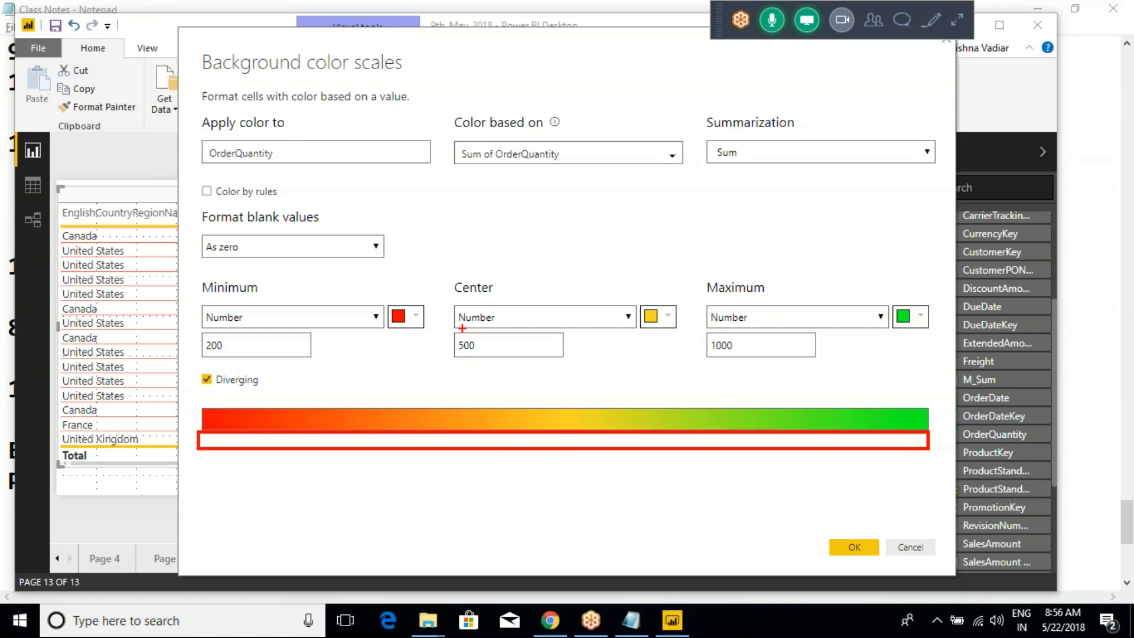
mouse_move(461, 327)
left_mouse_down()
mouse_move(476, 372)
mouse_move(501, 370)
left_mouse_up()
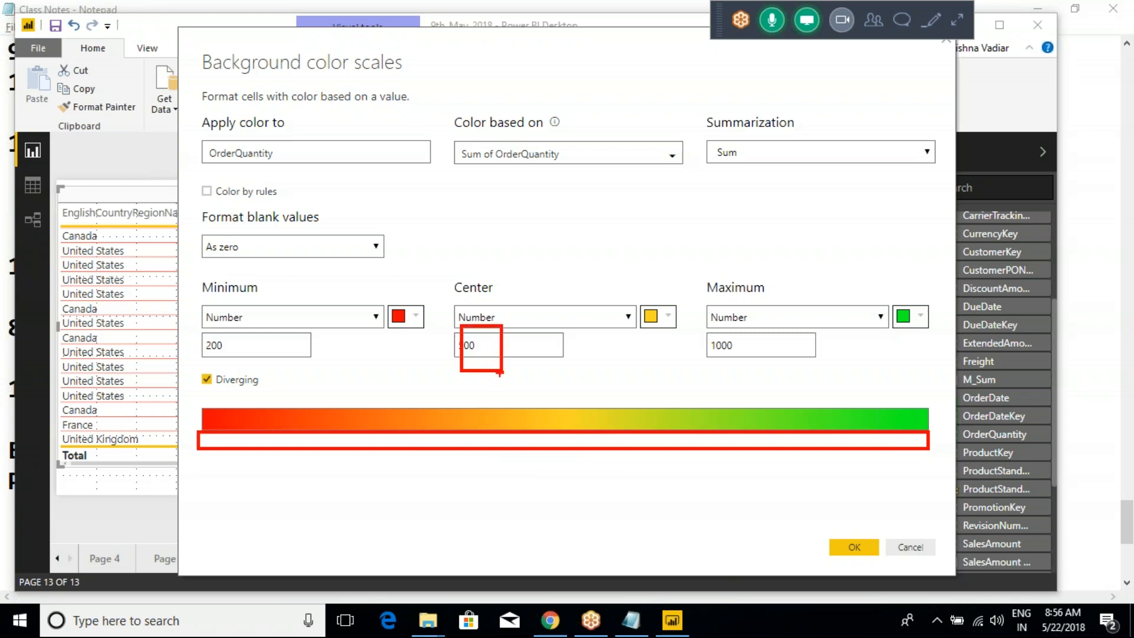
mouse_move(276, 348)
left_mouse_down()
mouse_move(406, 342)
mouse_move(438, 345)
mouse_move(446, 360)
left_mouse_up()
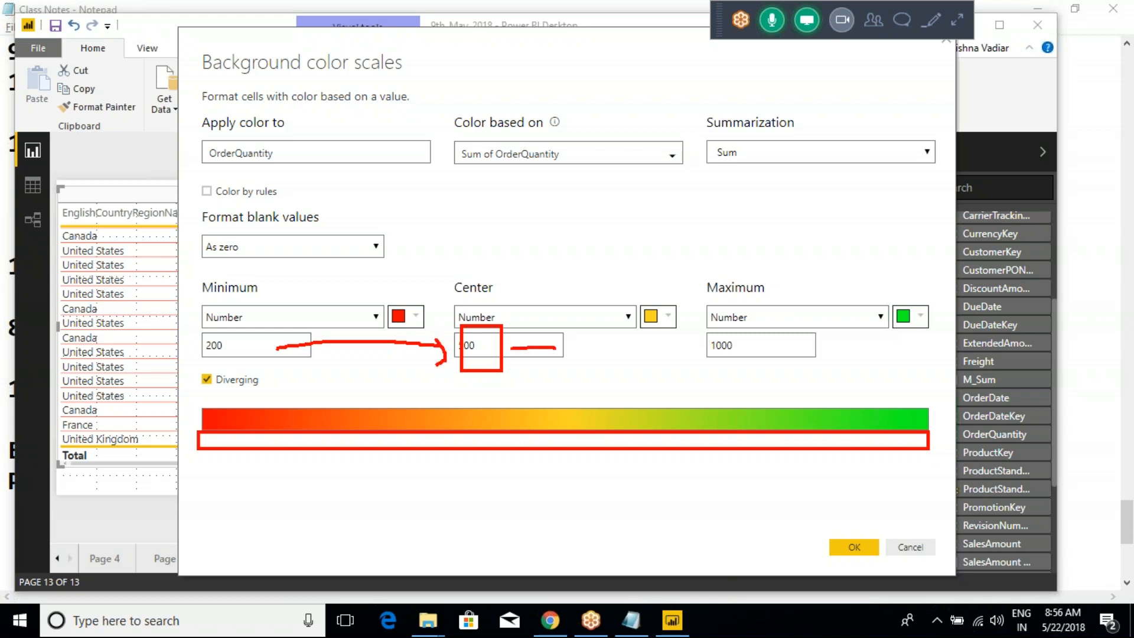
mouse_move(584, 348)
left_mouse_down()
mouse_move(689, 349)
mouse_move(670, 369)
mouse_move(778, 349)
left_mouse_up()
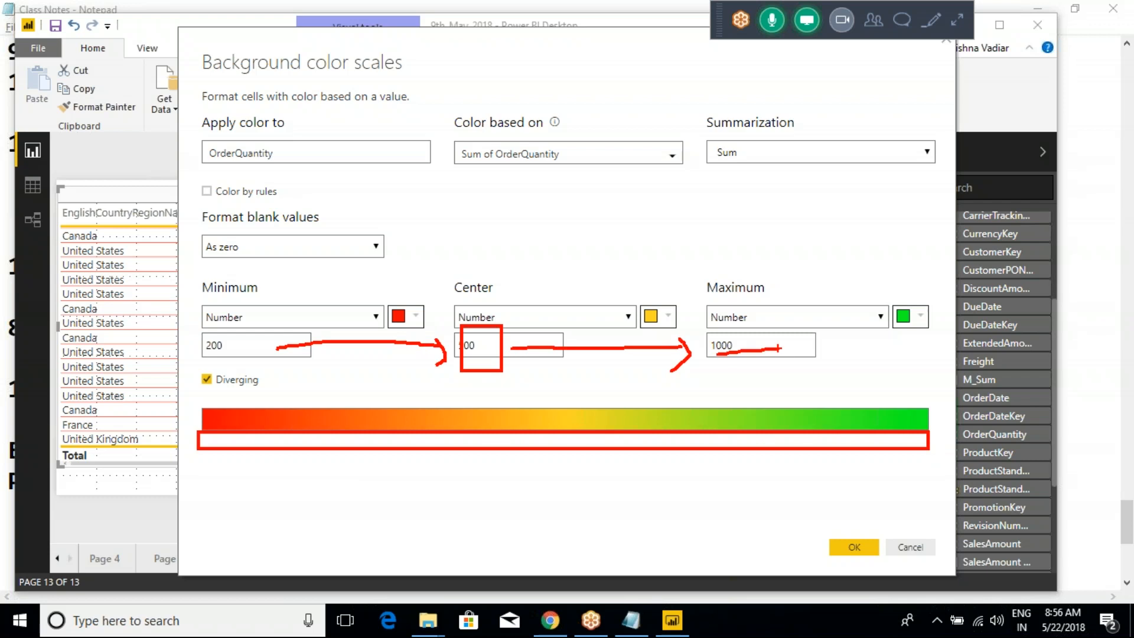
key("Escape")
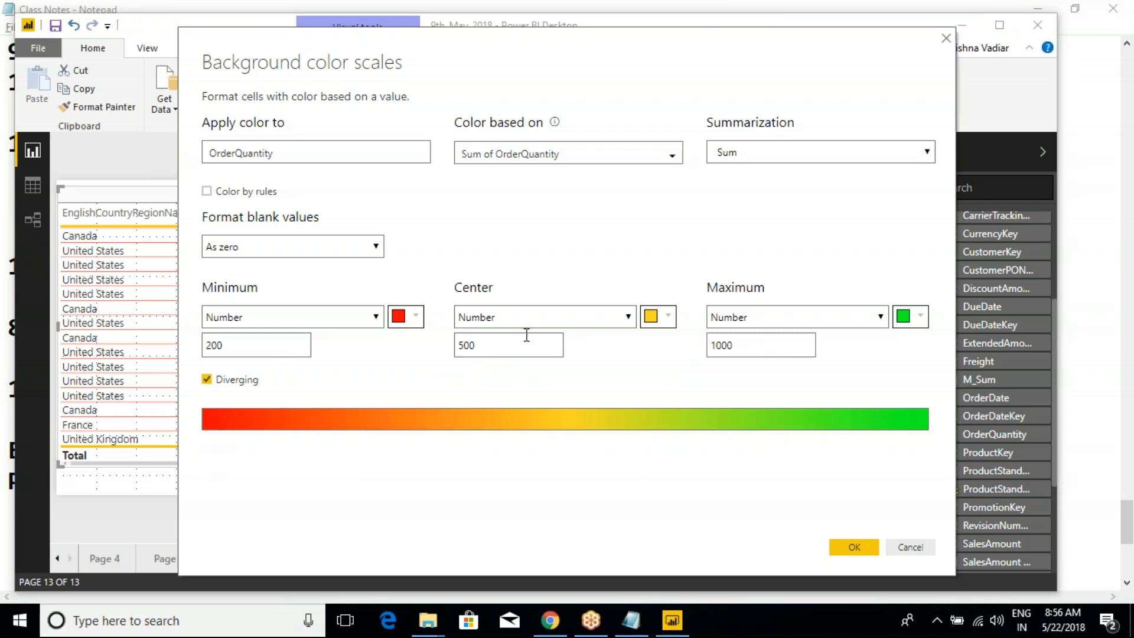
- Change the background color scale's numbers to 200 for the center and 300 for the maximum, and apply them
left_click(493, 350)
key("BackSpace")
type("300")
key("BackSpace")
key("BackSpace")
type("200")
key("BackSpace")
key("BackSpace")
key("BackSpace")
key("BackSpace")
key("BackSpace")
type("30")
left_click(853, 548)
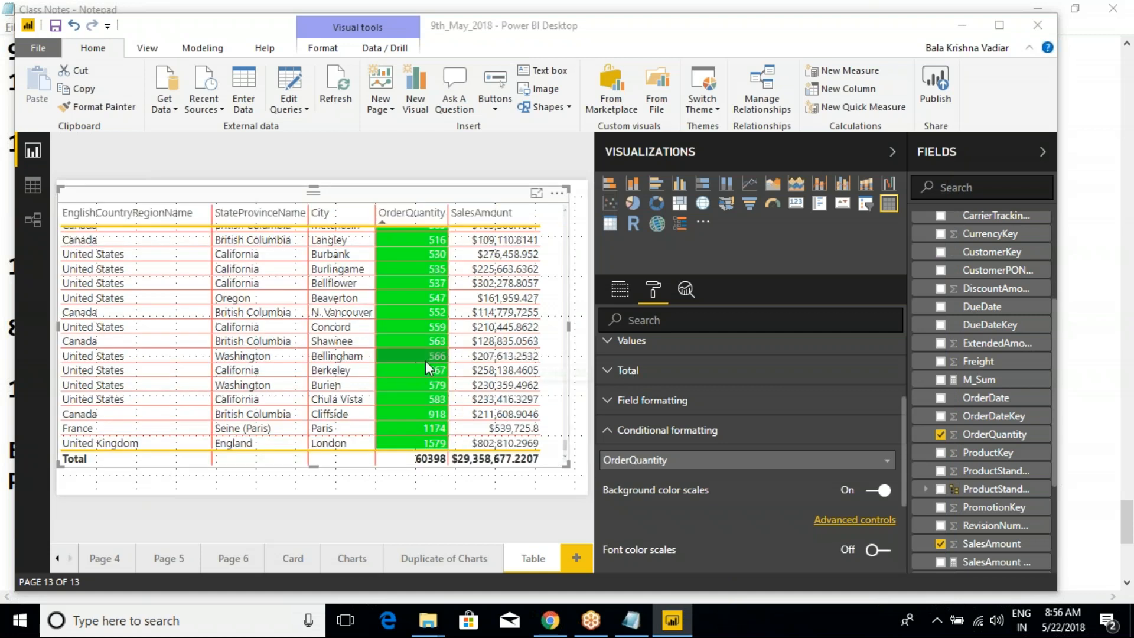
- Check the OrderQuantity cell colors at the lower quantities and expand the field formatting settings
scroll(414, 360, "up", 5)
scroll(421, 322, "up", 10)
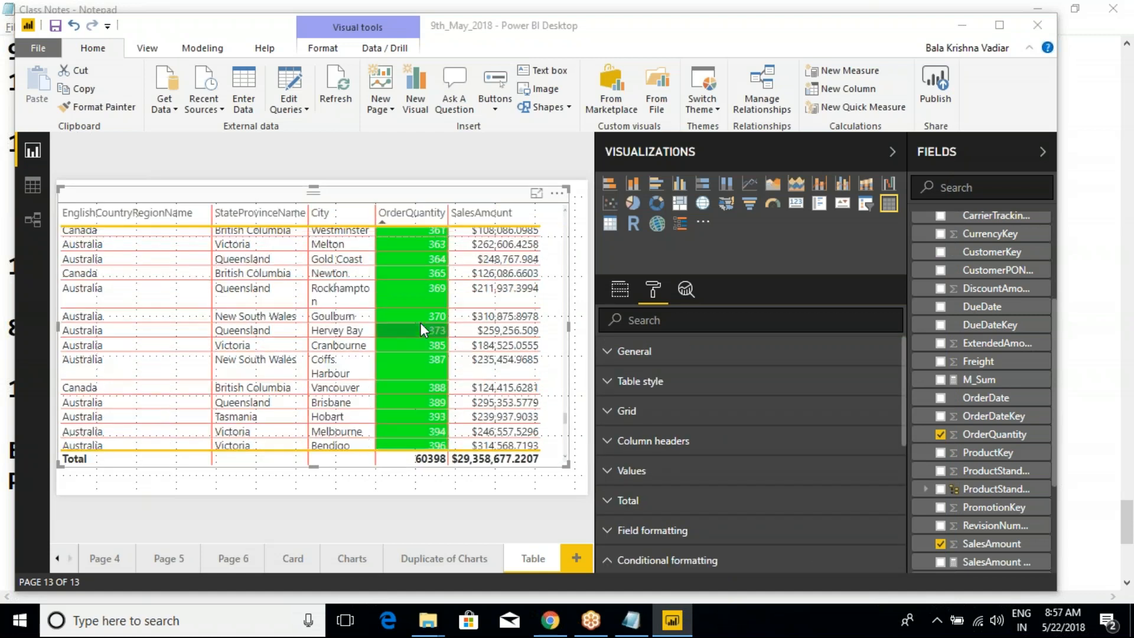
scroll(551, 388, "up", 10)
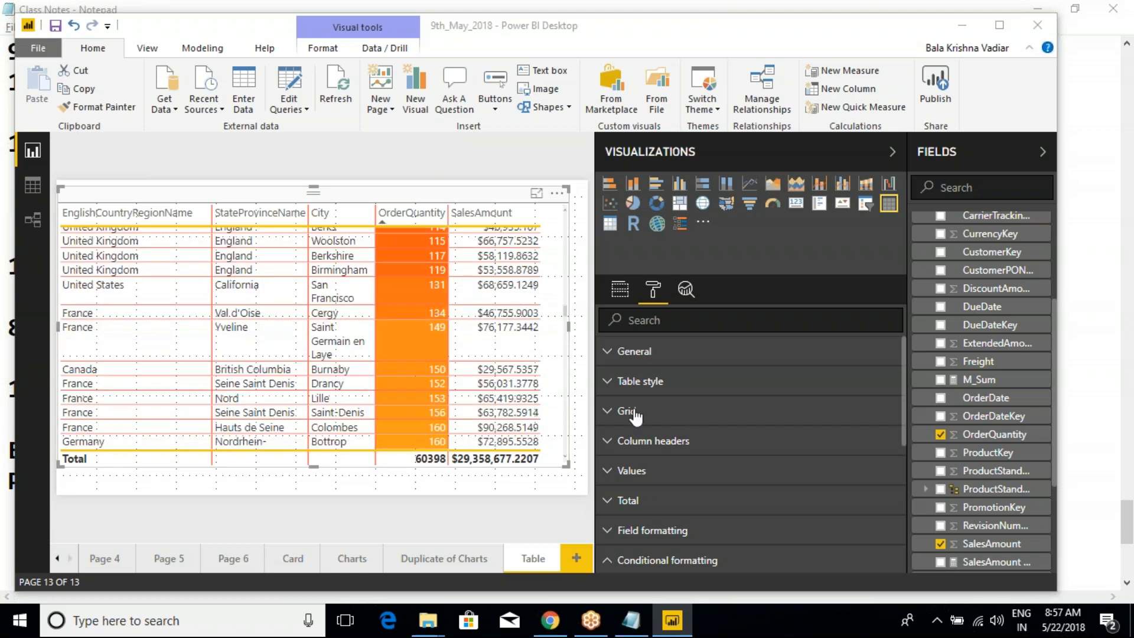
left_click(622, 529)
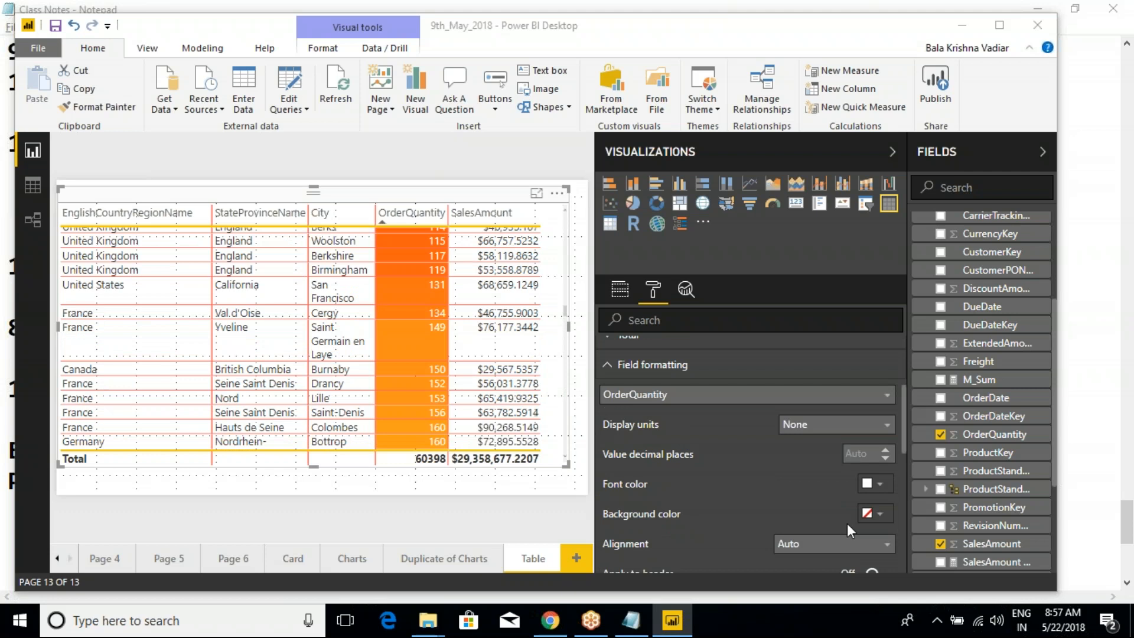
- Try a black background color for OrderQuantity in the field formatting and revert it to default
left_click(875, 513)
left_click(773, 358)
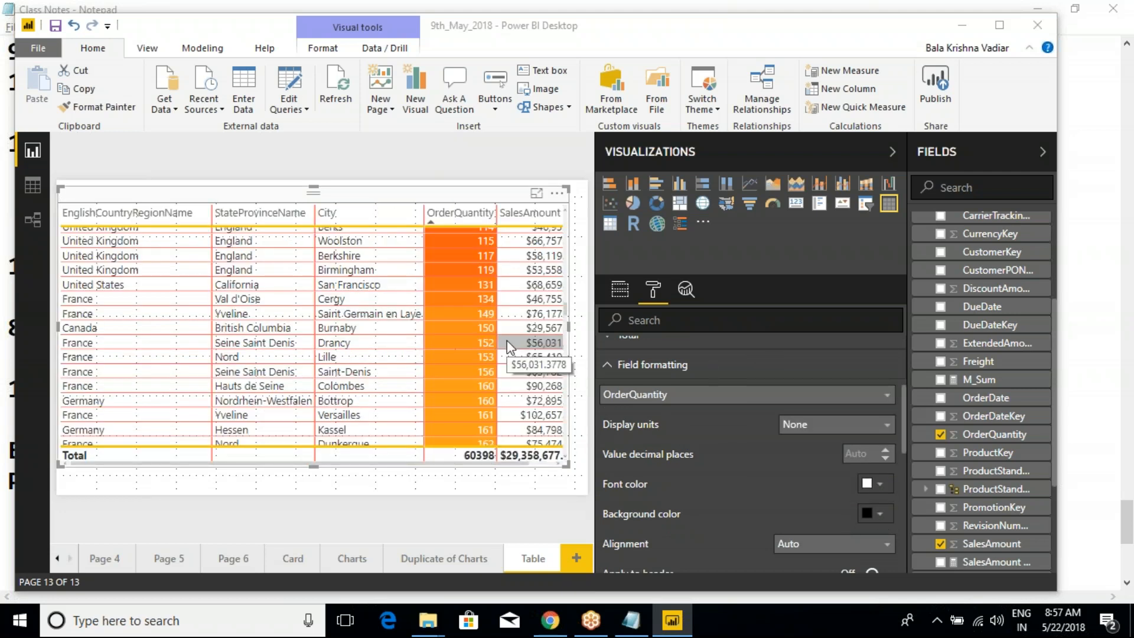
left_click(880, 513)
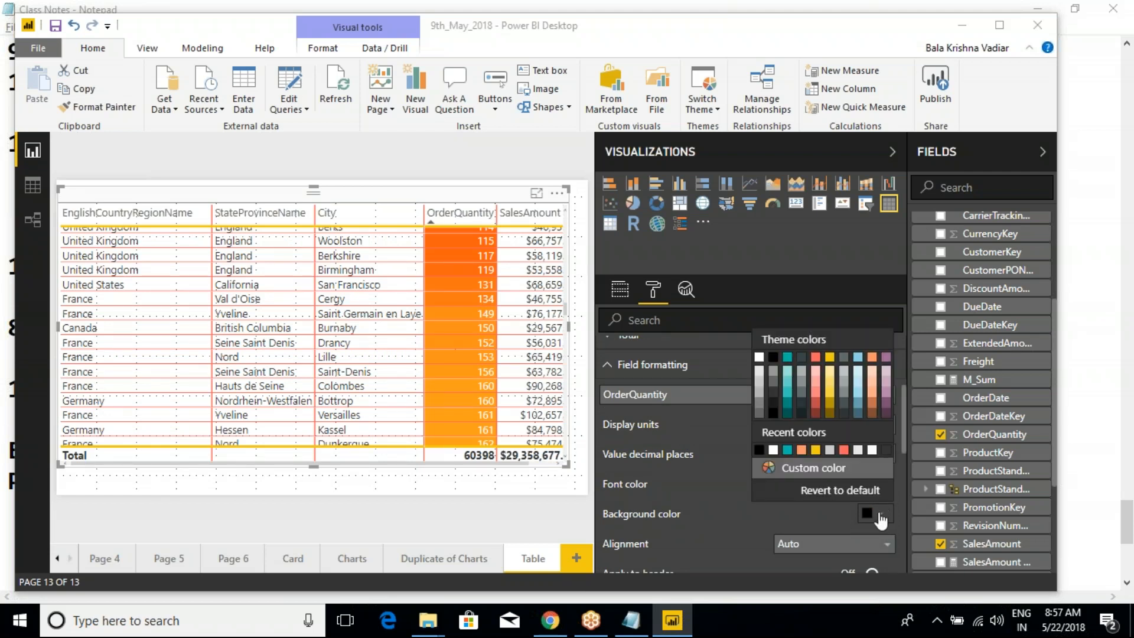
left_click(844, 492)
- Set the font color of the OrderQuantity values to black in the field formatting
left_click(878, 484)
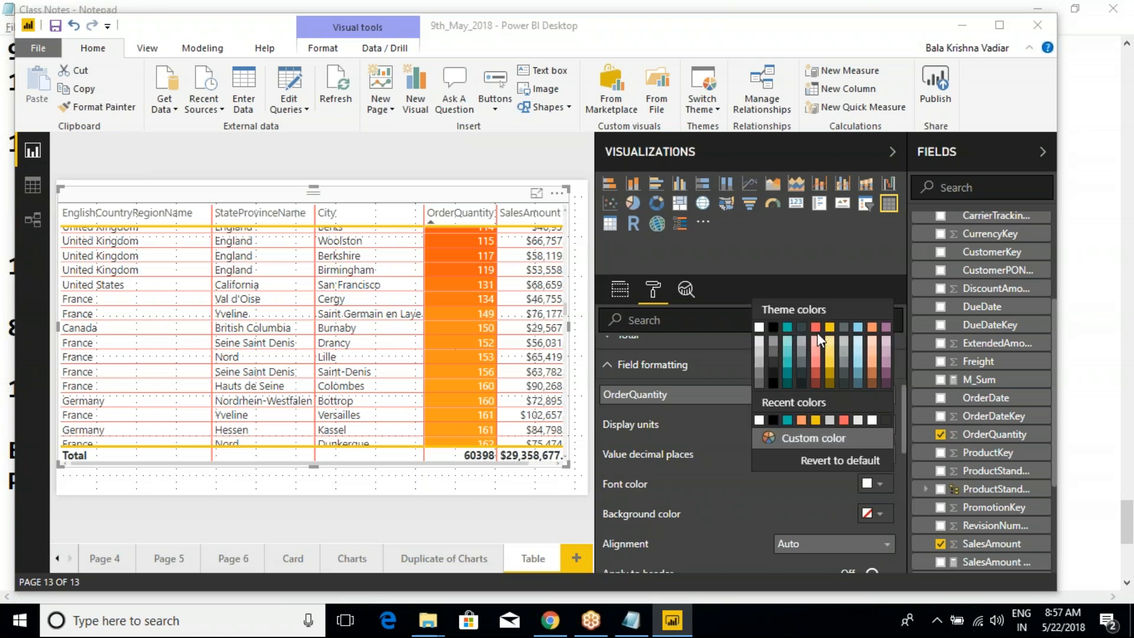
left_click(774, 340)
scroll(466, 331, "up", 10)
- Examine how the OrderQuantity cell colors change around the 200 and 300 thresholds, up to the highest quantities
scroll(448, 372, "down", 10)
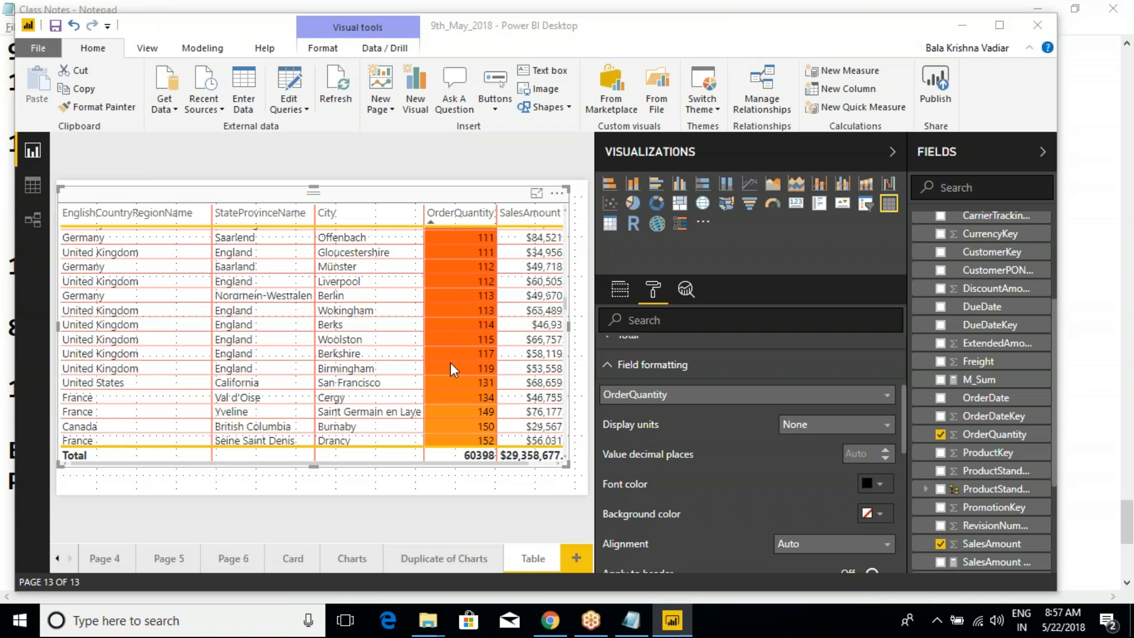
scroll(451, 361, "down", 5)
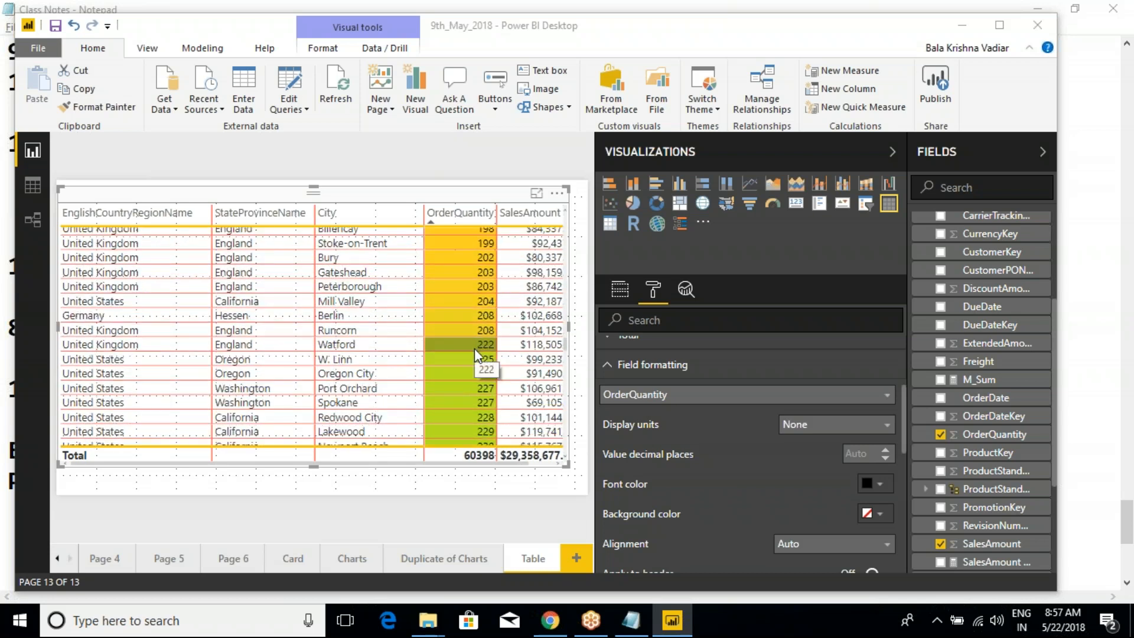
scroll(471, 372, "down", 3)
scroll(470, 390, "down", 2)
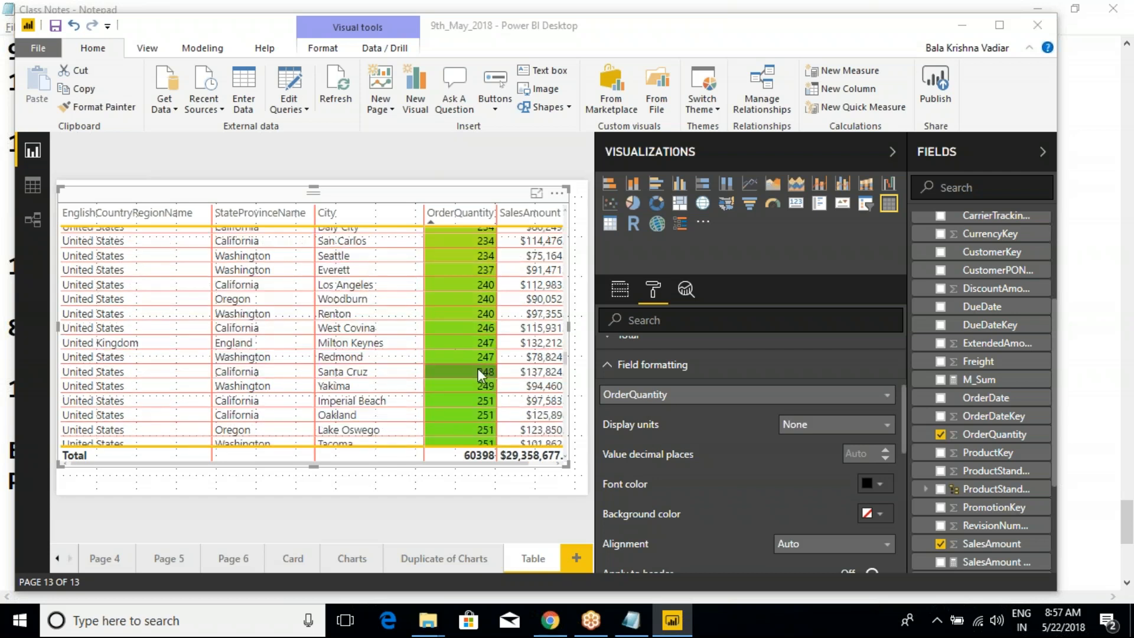
scroll(479, 375, "down", 2)
scroll(476, 400, "down", 4)
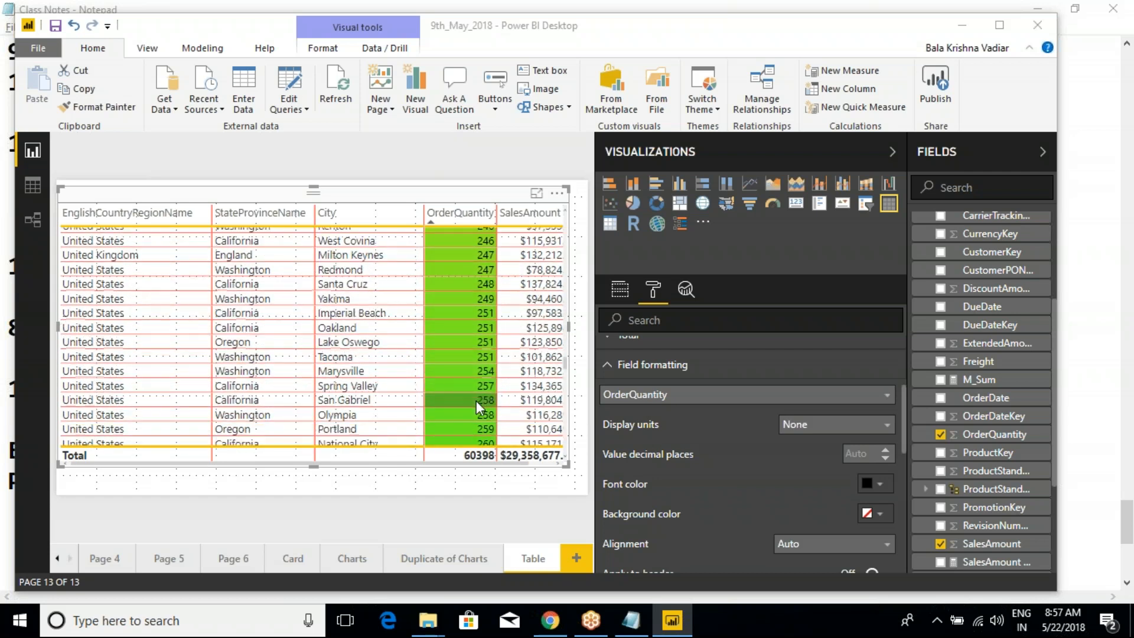
scroll(469, 417, "down", 4)
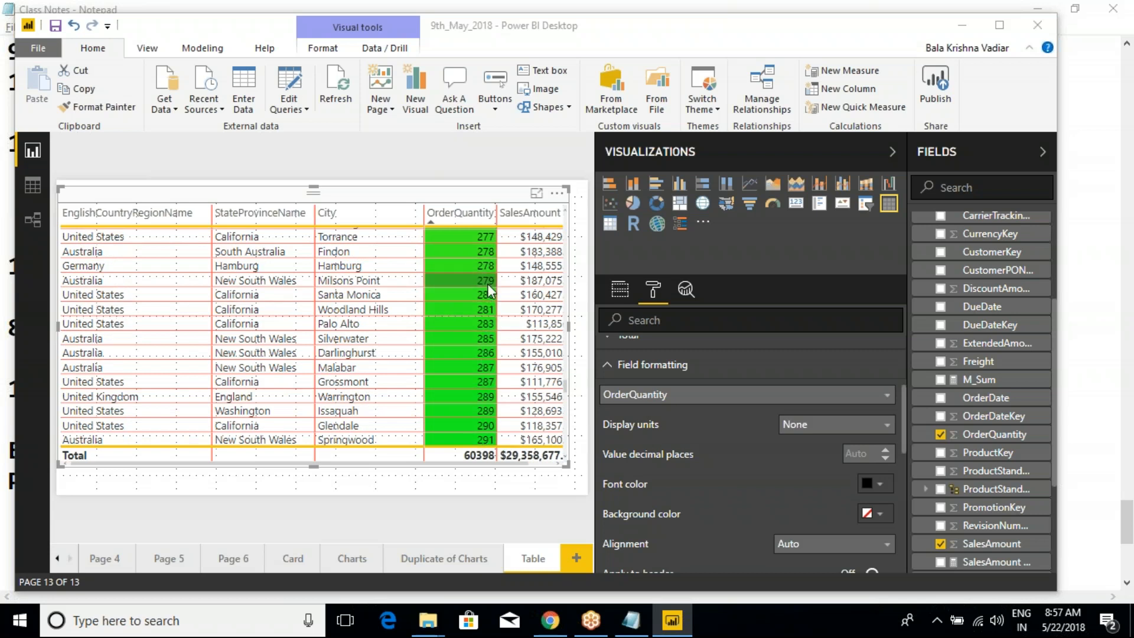
scroll(475, 417, "down", 2)
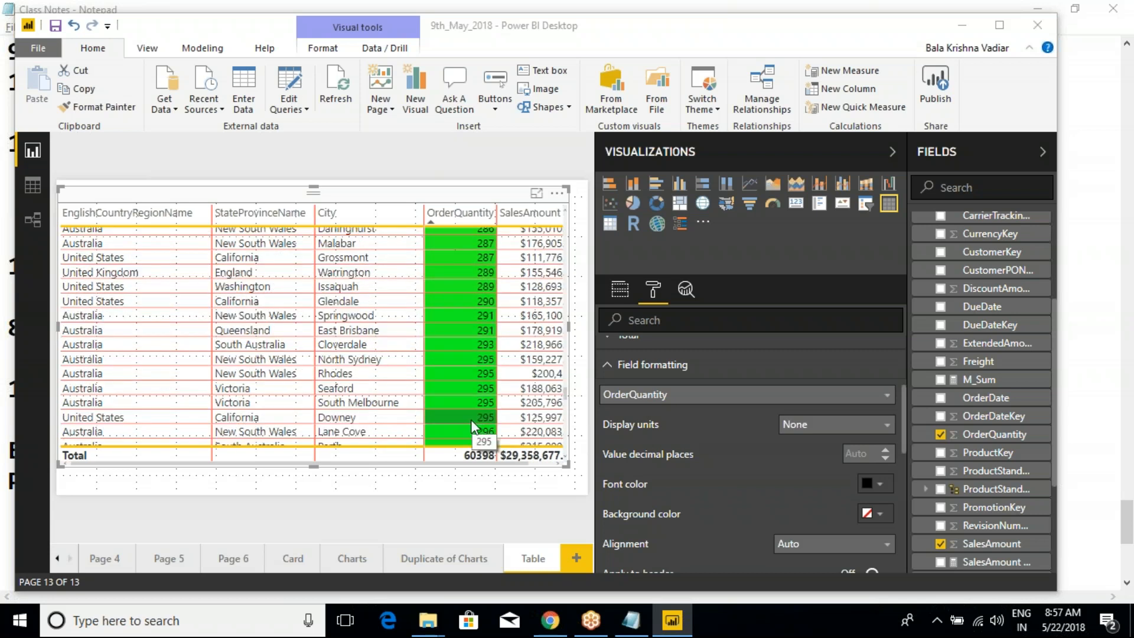
scroll(476, 378, "down", 3)
scroll(463, 396, "down", 10)
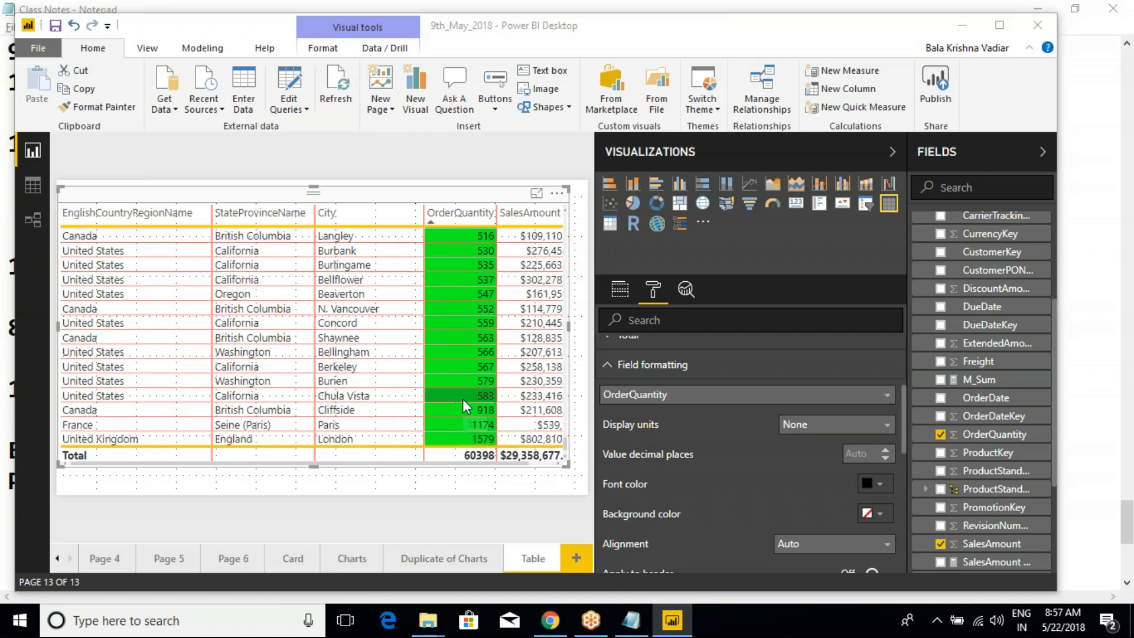
scroll(462, 399, "up", 7)
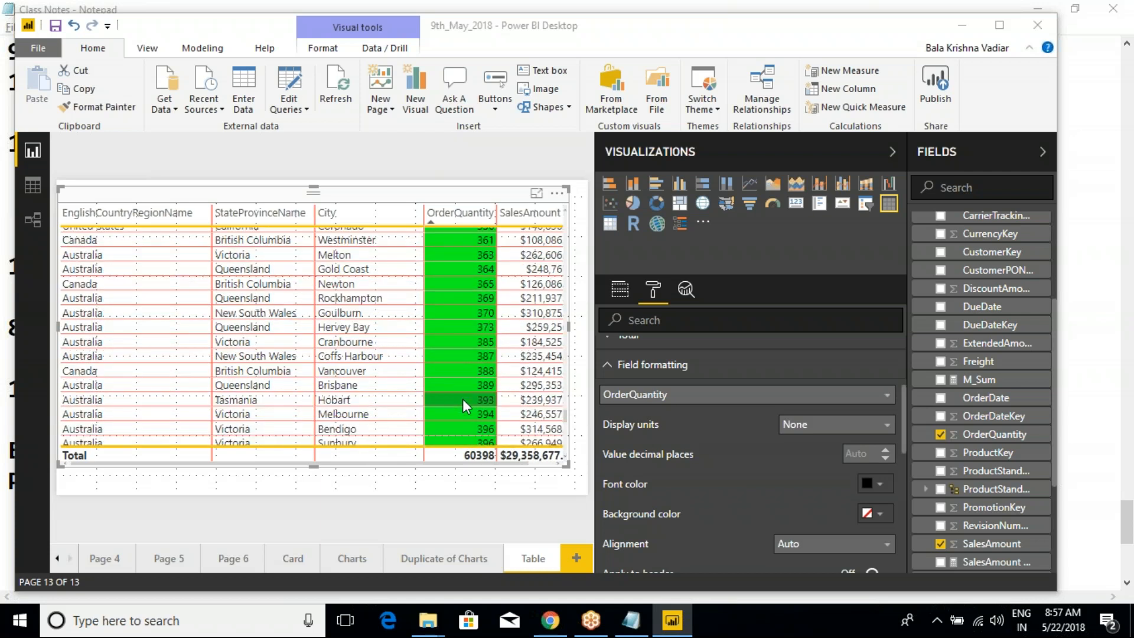
- Collapse the field formatting and compare the conditional formatting options of EnglishCountryRegionName with those of OrderQuantity
left_click(608, 371)
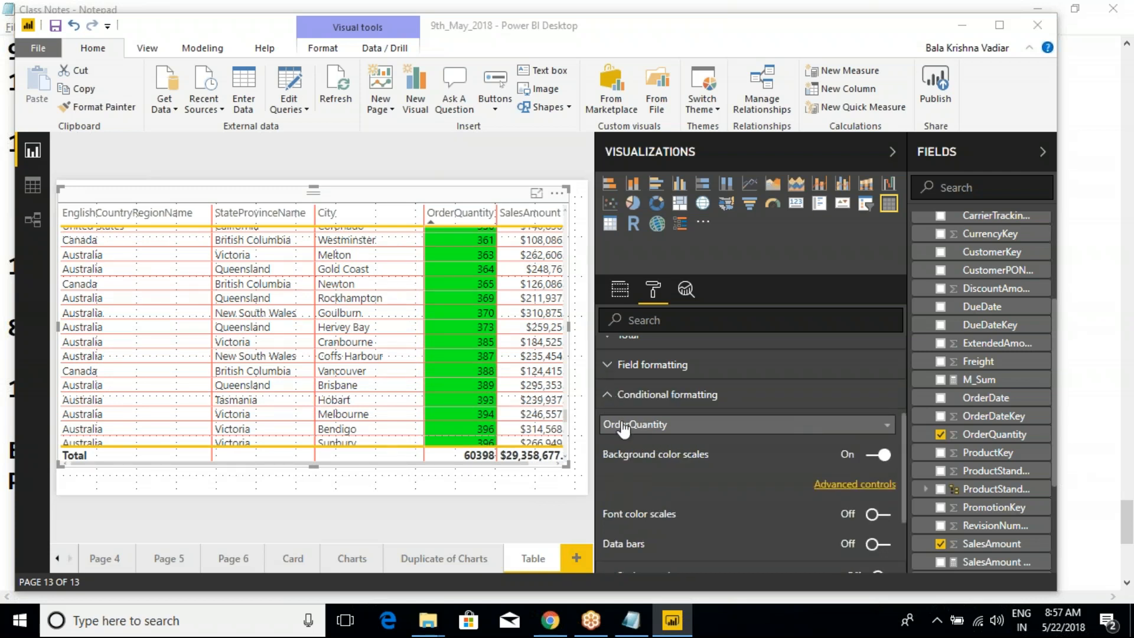
left_click(677, 438)
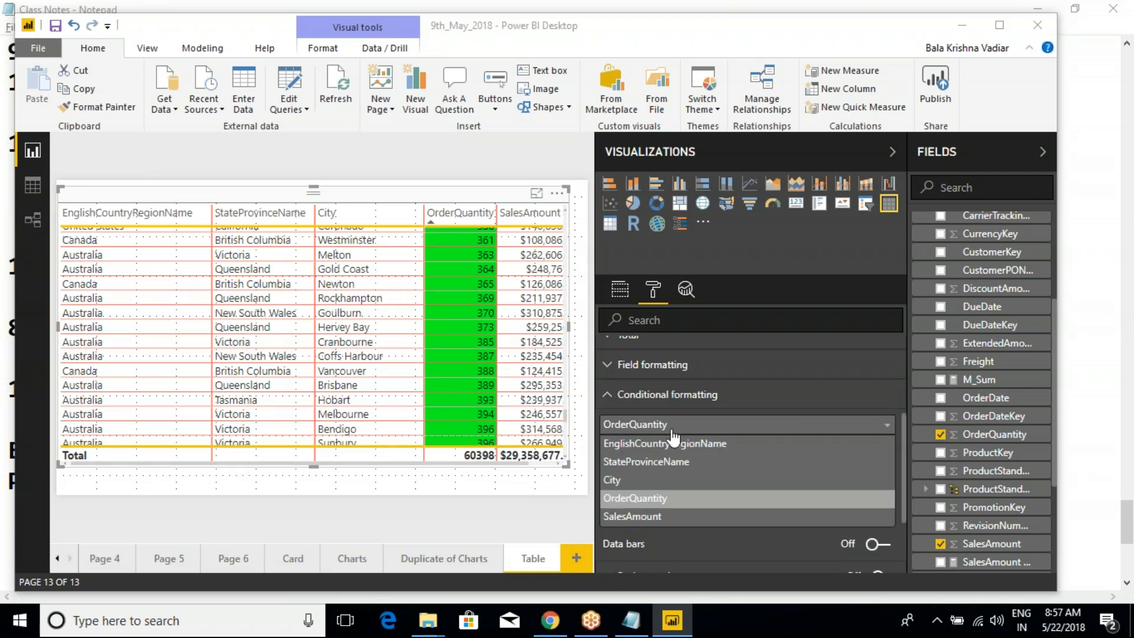
left_click(660, 454)
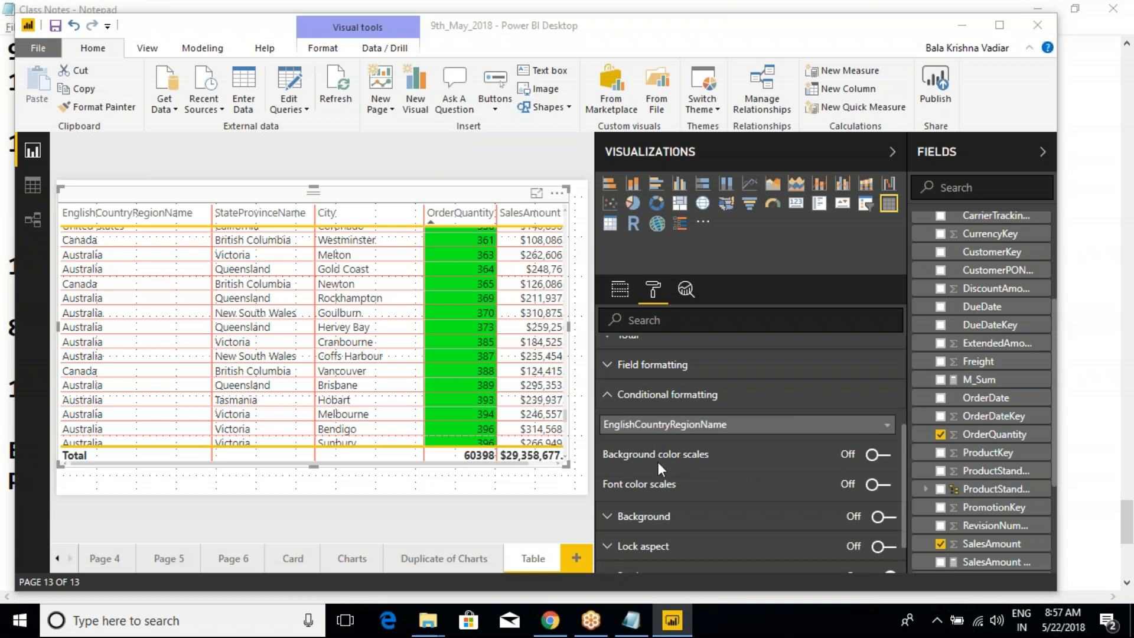
mouse_move(581, 435)
left_mouse_down()
mouse_move(811, 499)
mouse_move(891, 499)
left_mouse_up()
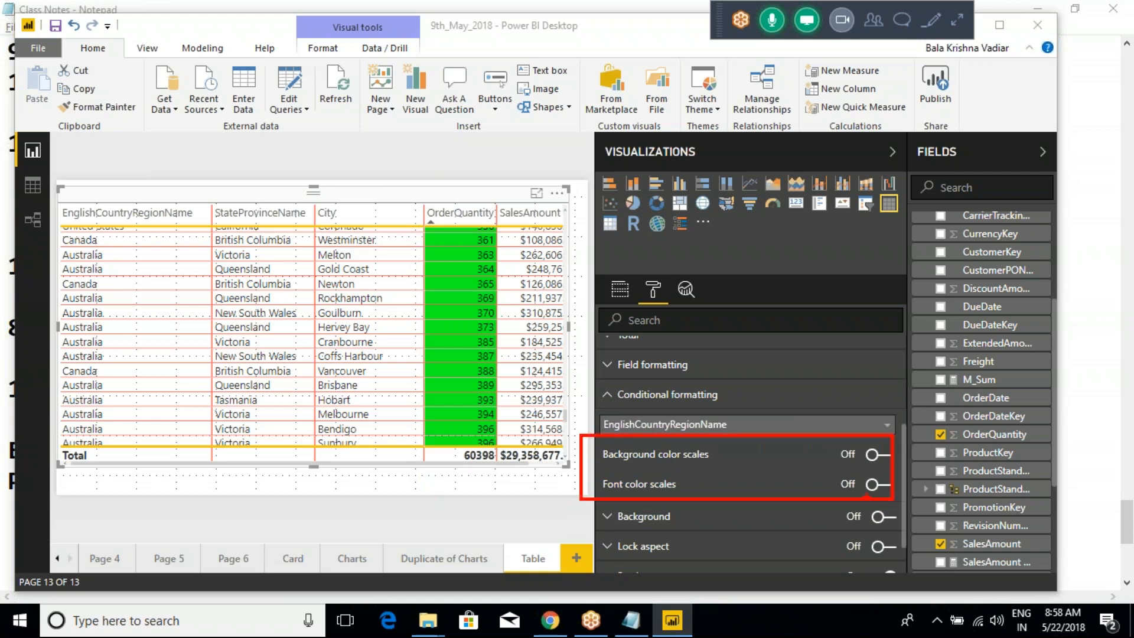
left_click(668, 425)
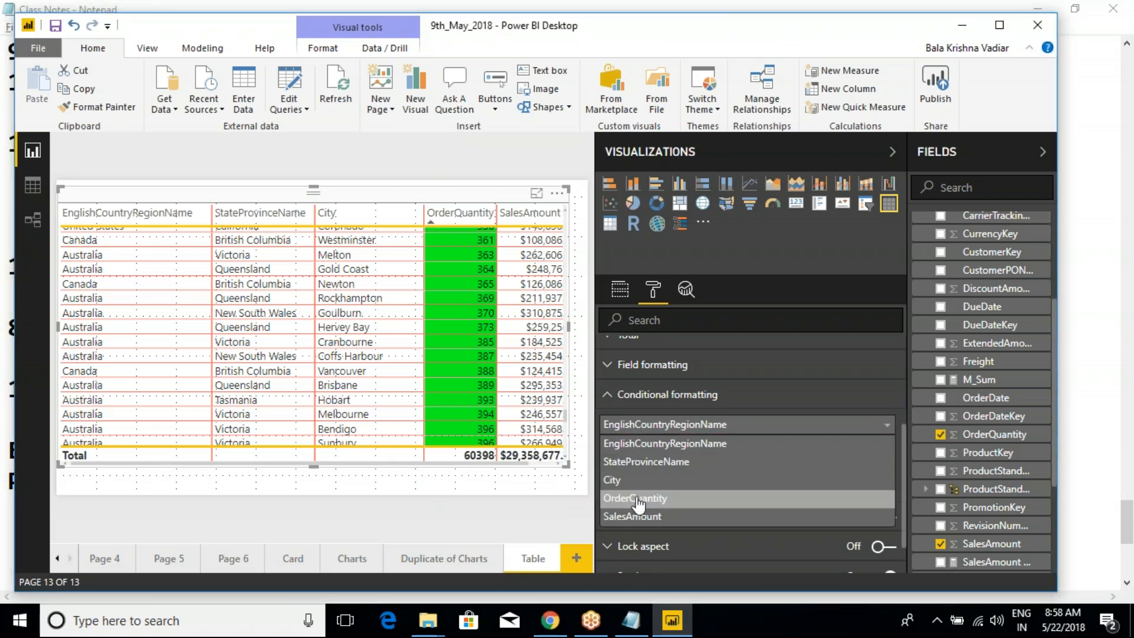
left_click(637, 499)
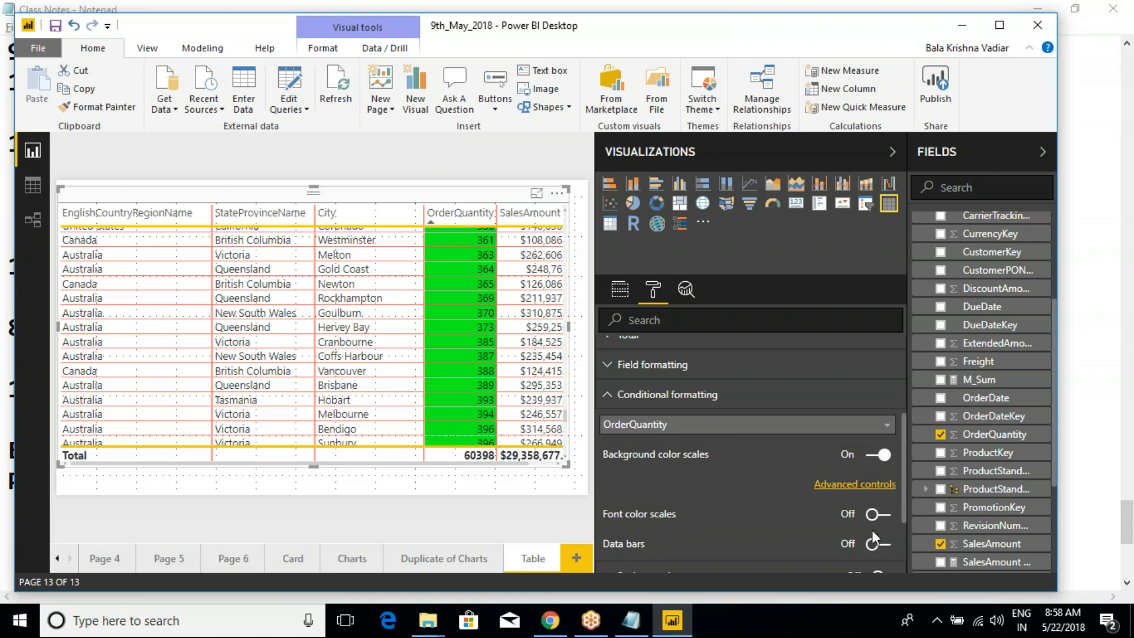
- Turn on font color scales for OrderQuantity and inspect their advanced controls, cancelling without changes
left_click(879, 514)
scroll(786, 503, "down", 3)
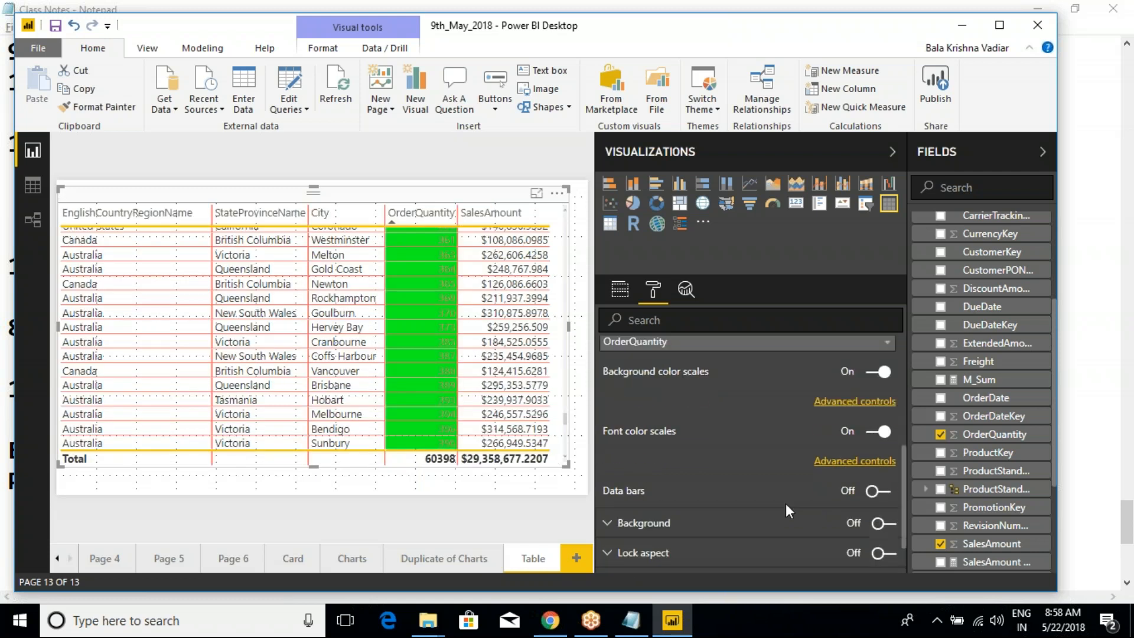
left_click(838, 462)
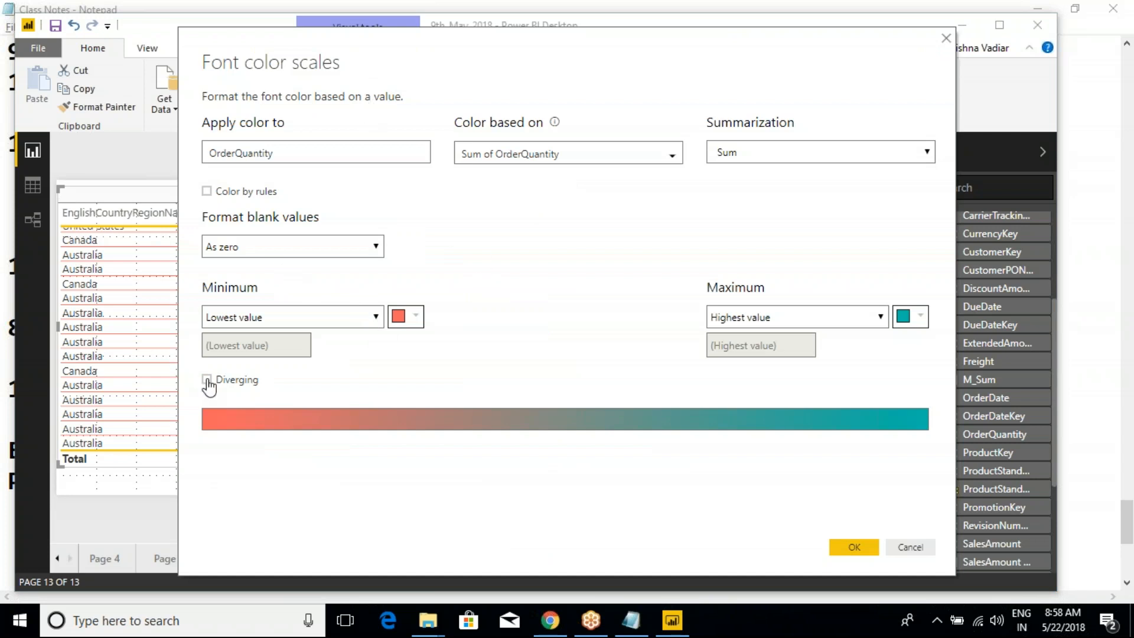
left_click(906, 548)
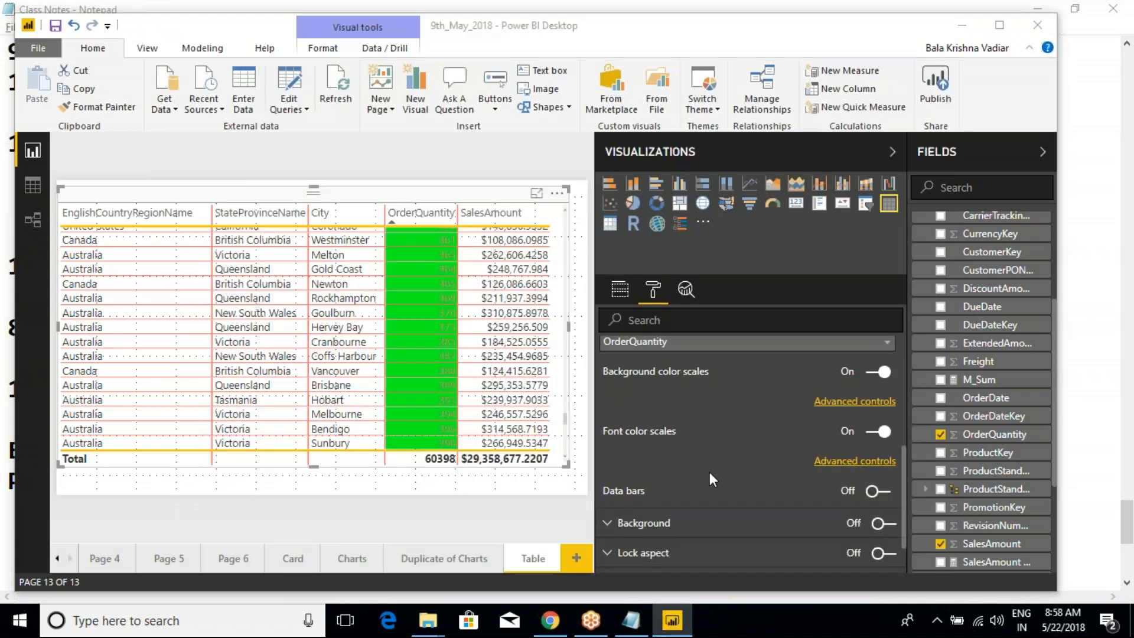
scroll(615, 393, "up", 3)
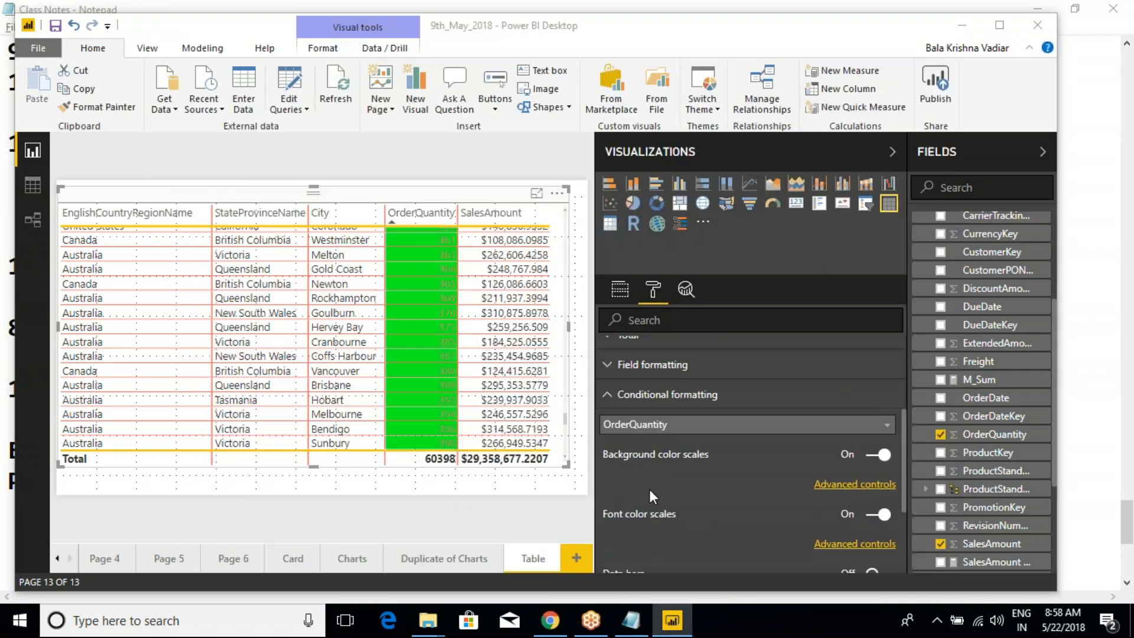
scroll(649, 489, "down", 3)
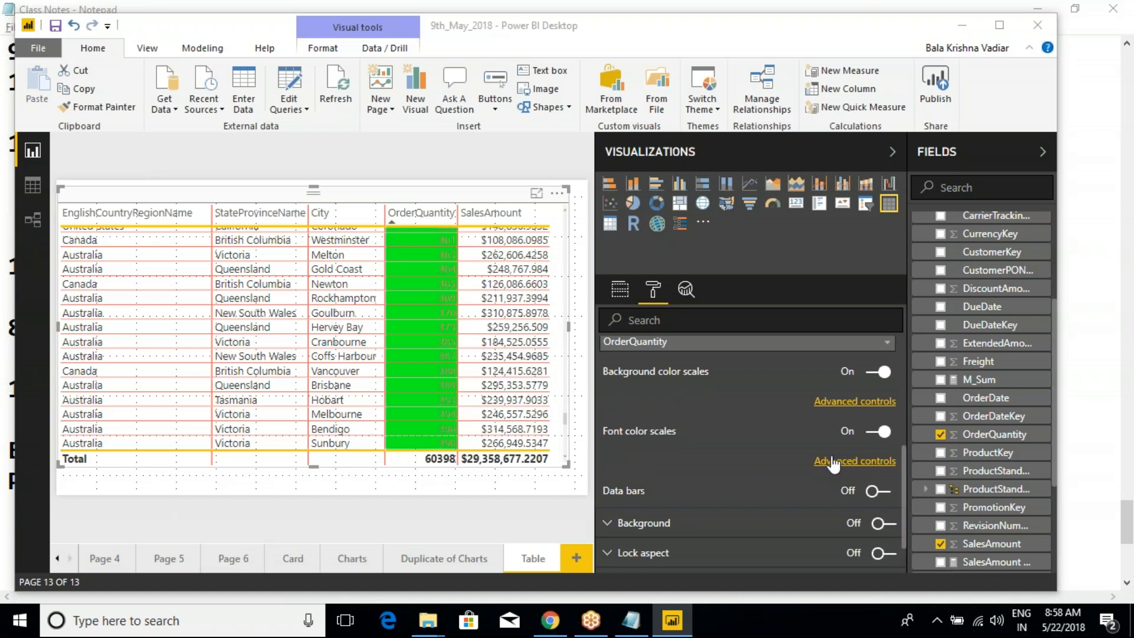
scroll(731, 476, "up", 3)
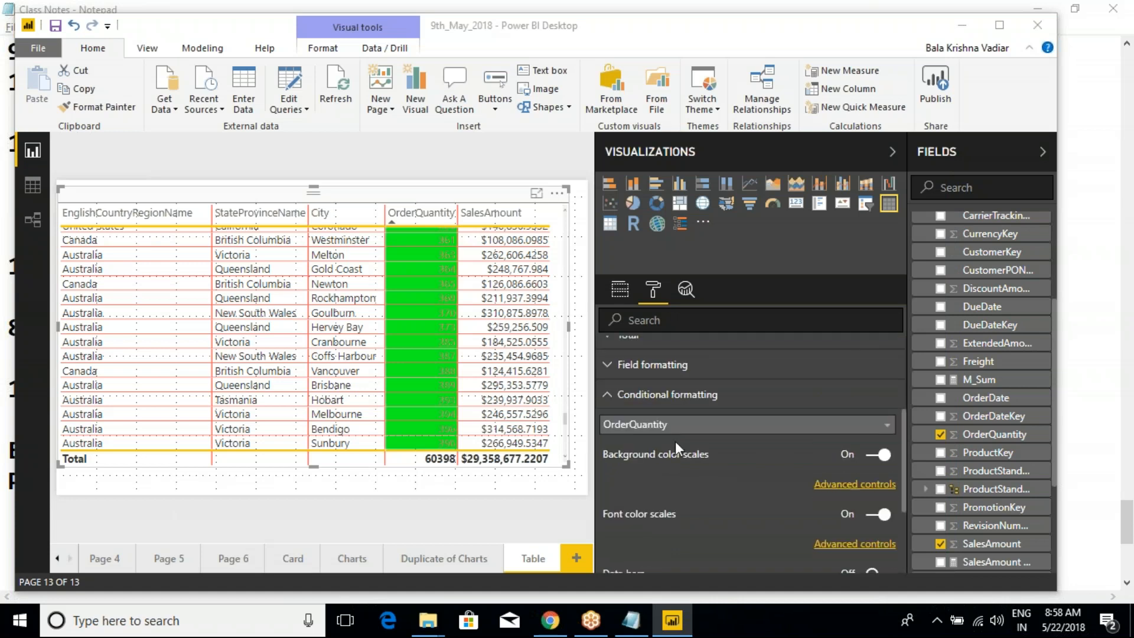
- Collapse the conditional formatting section in the table's format settings
left_click(608, 395)
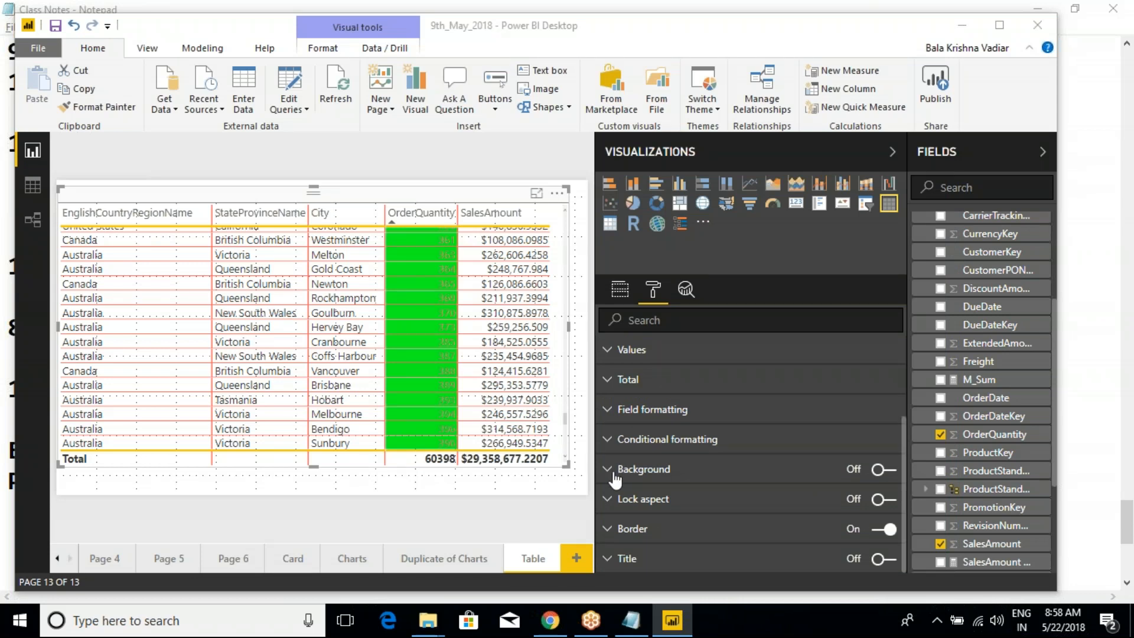
key("ctrl+2")
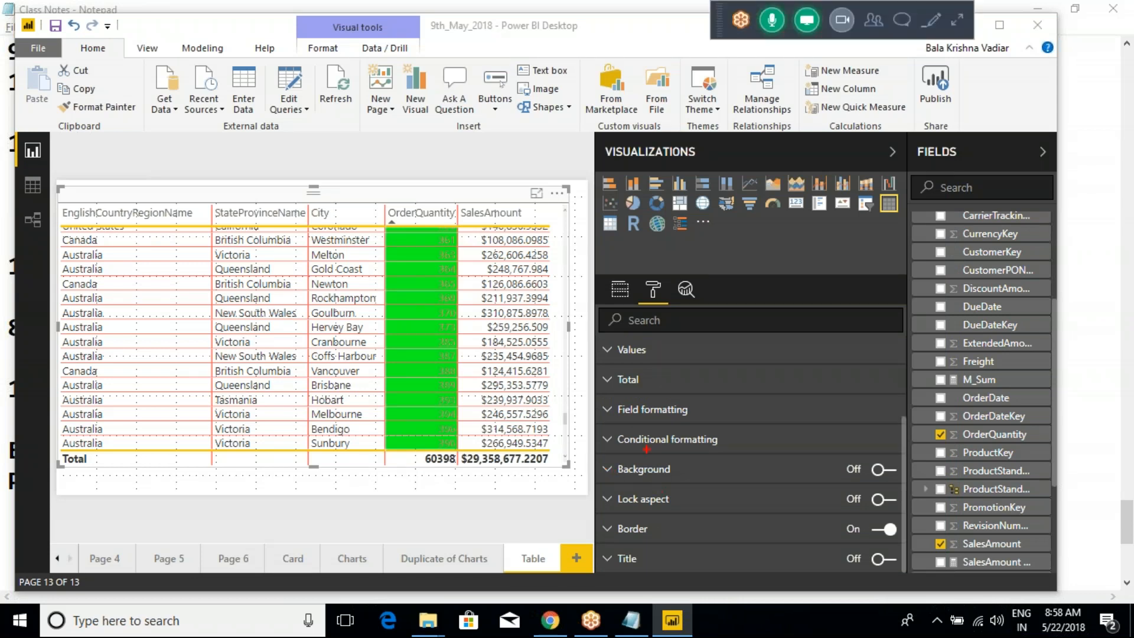
mouse_move(589, 451)
left_mouse_down()
mouse_move(757, 492)
mouse_move(897, 492)
left_mouse_up()
key("Escape")
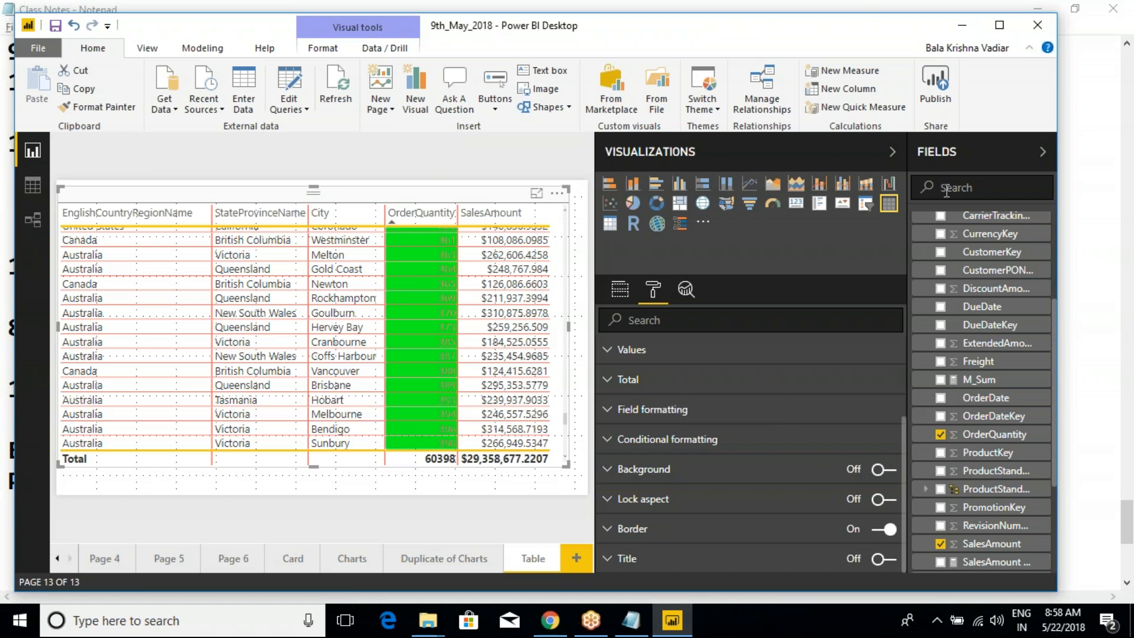
left_click(956, 26)
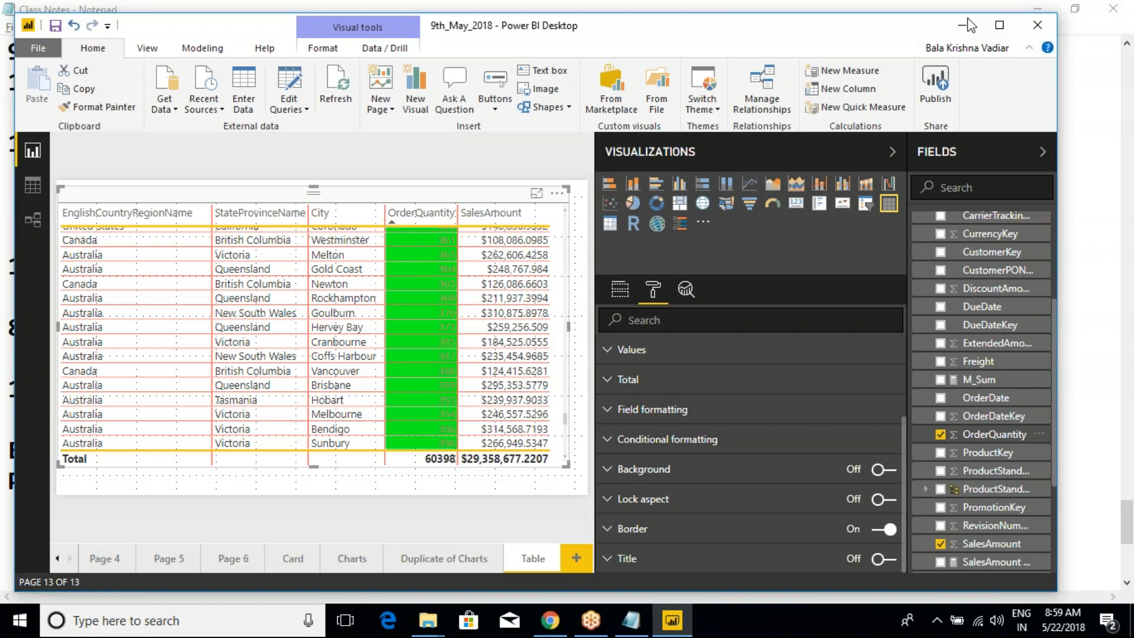
left_click(1043, 29)
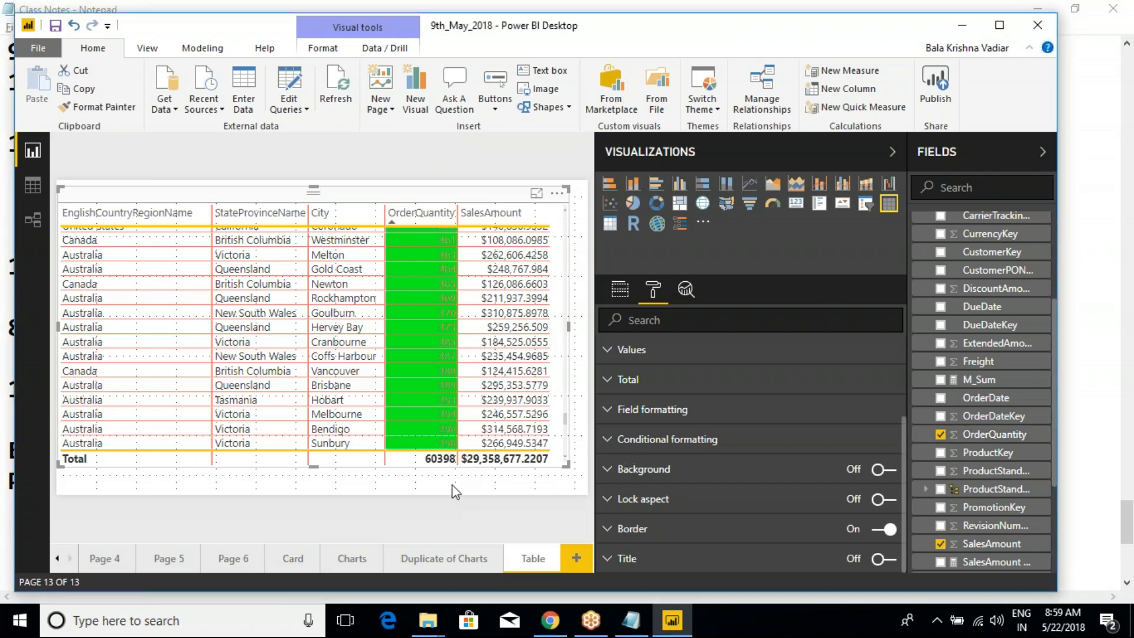
- Compare the format options of the table with those of the column chart on the Charts page
left_click(467, 501)
left_click(462, 198)
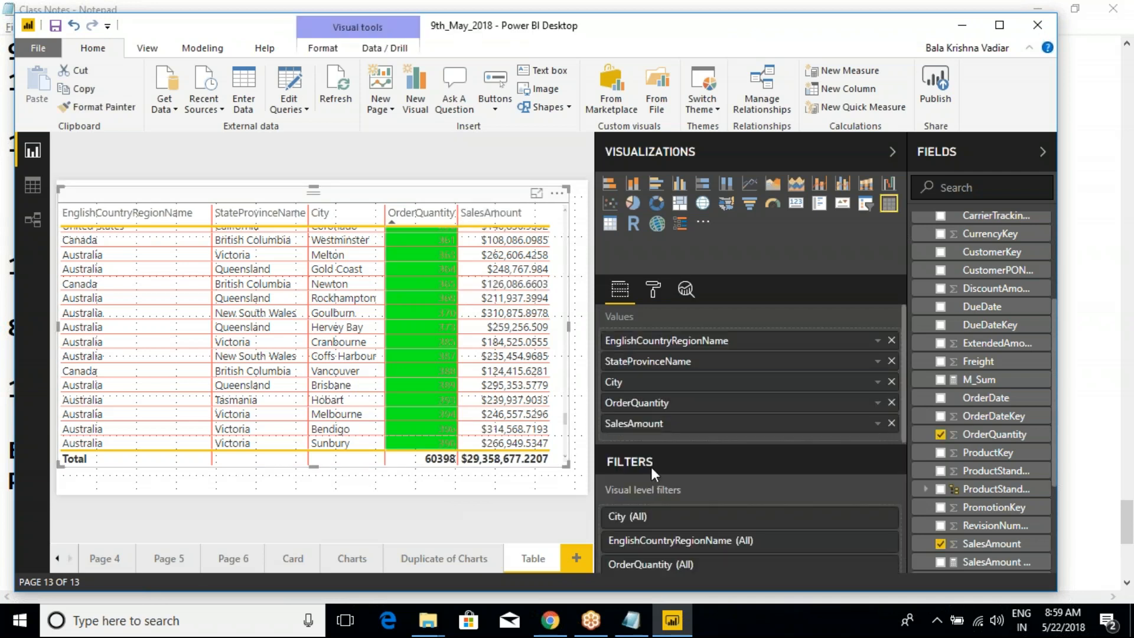
left_click(652, 289)
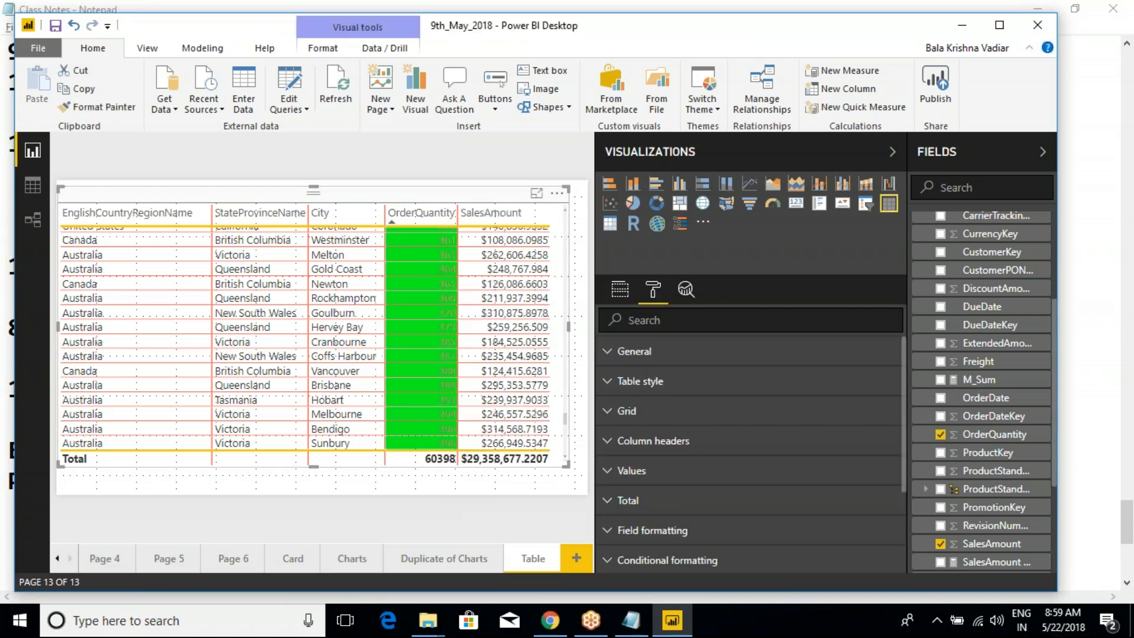
scroll(505, 461, "down", 1)
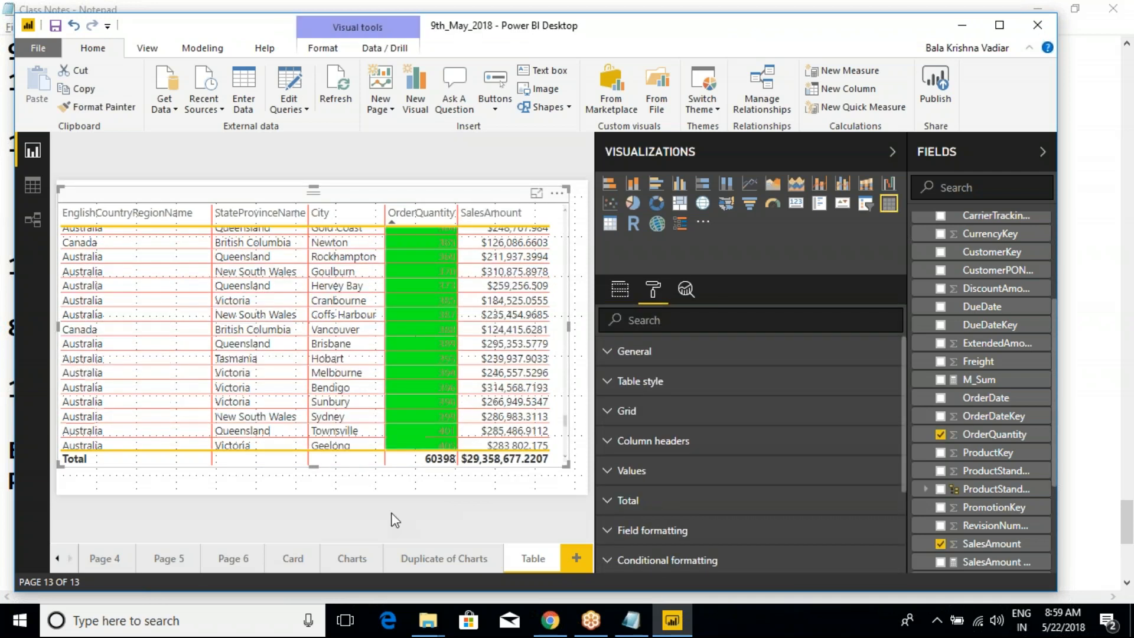
left_click(355, 558)
left_click(456, 210)
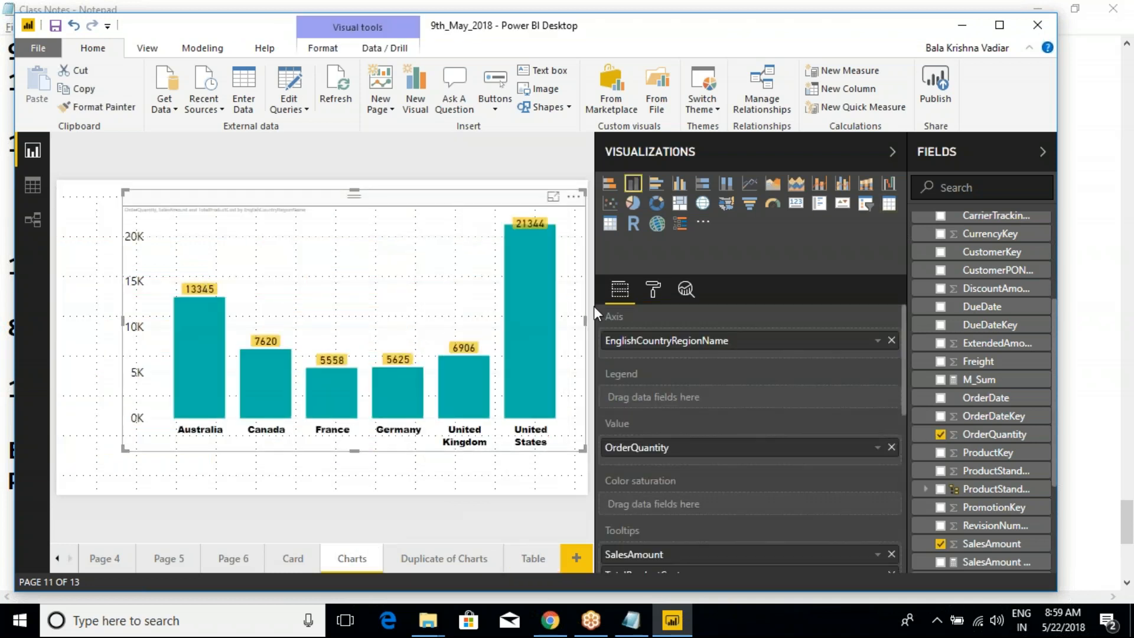
left_click(653, 289)
scroll(697, 487, "down", 2)
scroll(690, 485, "up", 2)
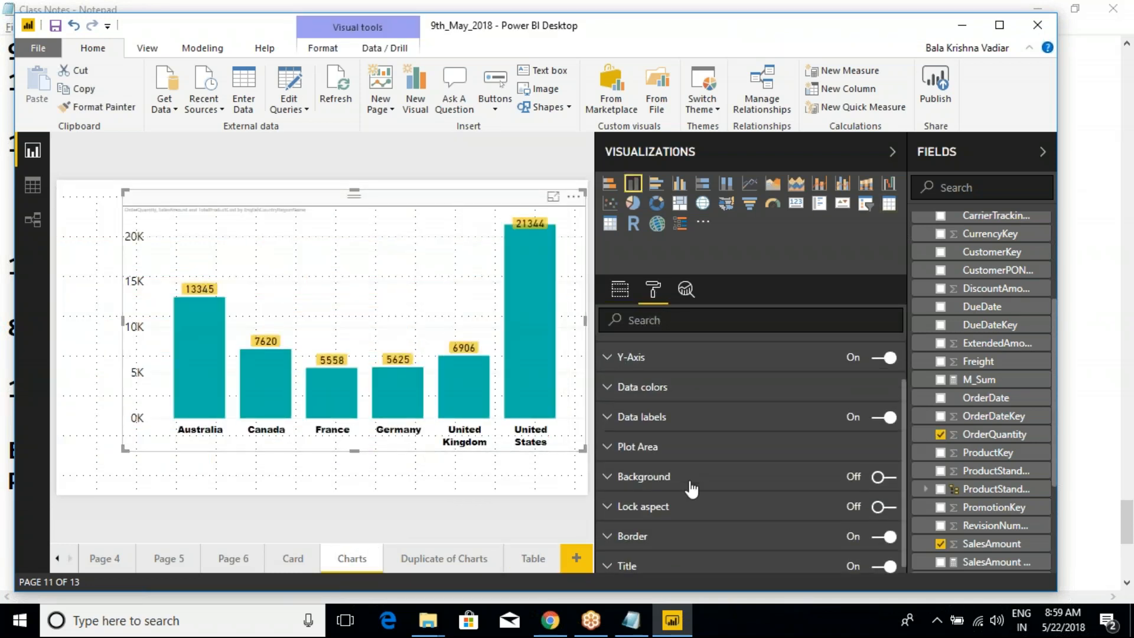
left_click(619, 289)
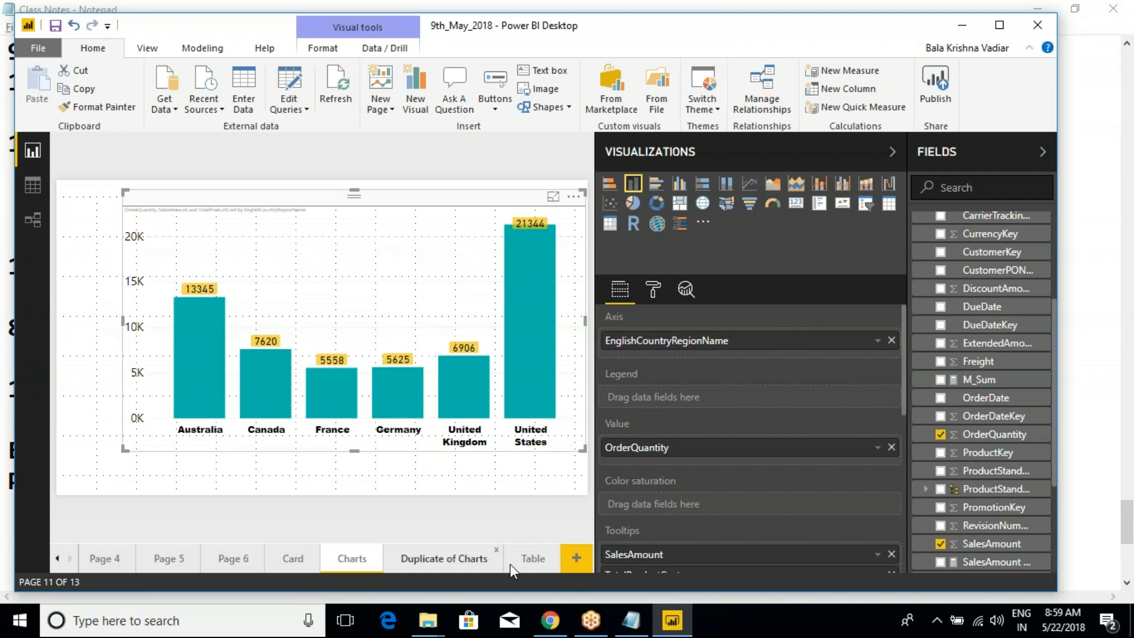
- Return to the table on the Table page and examine its field formatting options for EnglishCountryRegionName
left_click(531, 558)
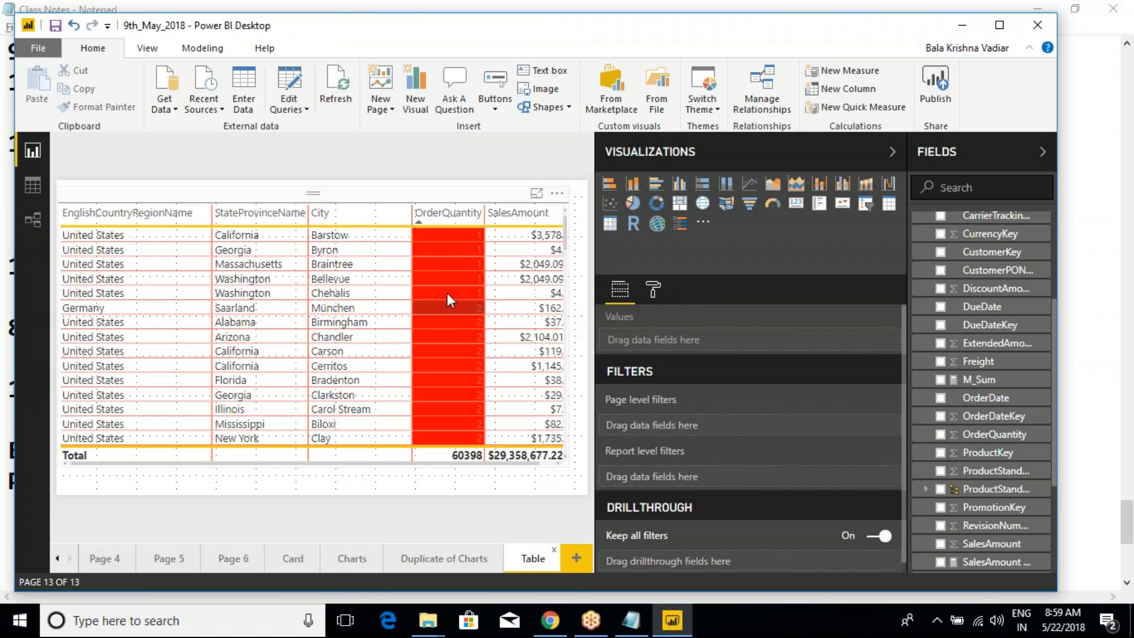
left_click(434, 197)
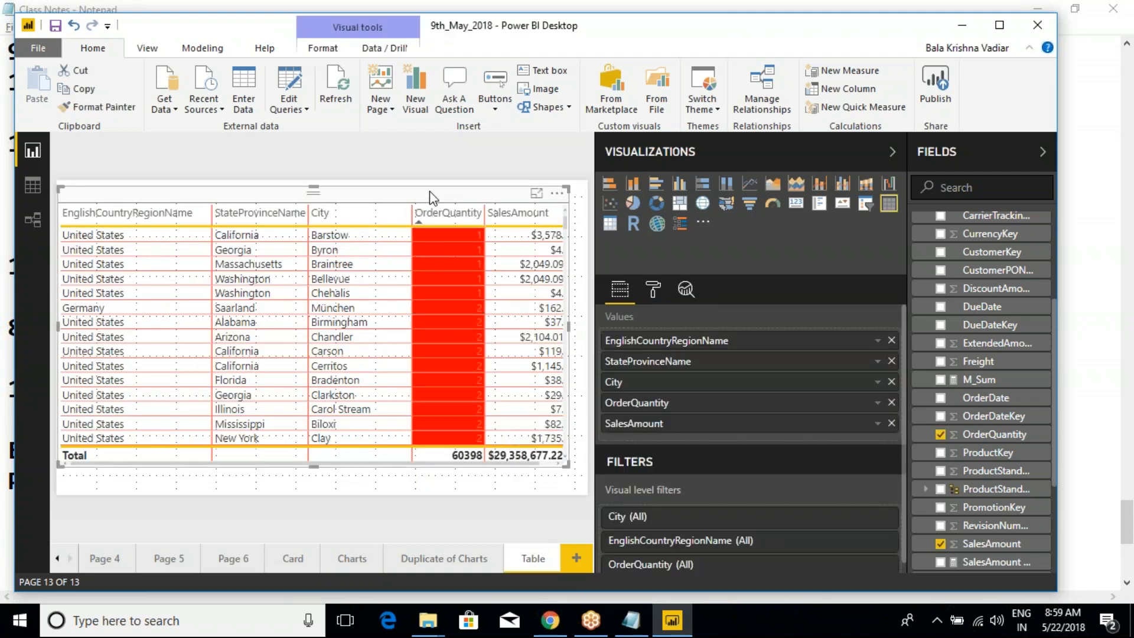
left_click(652, 290)
scroll(741, 486, "down", 2)
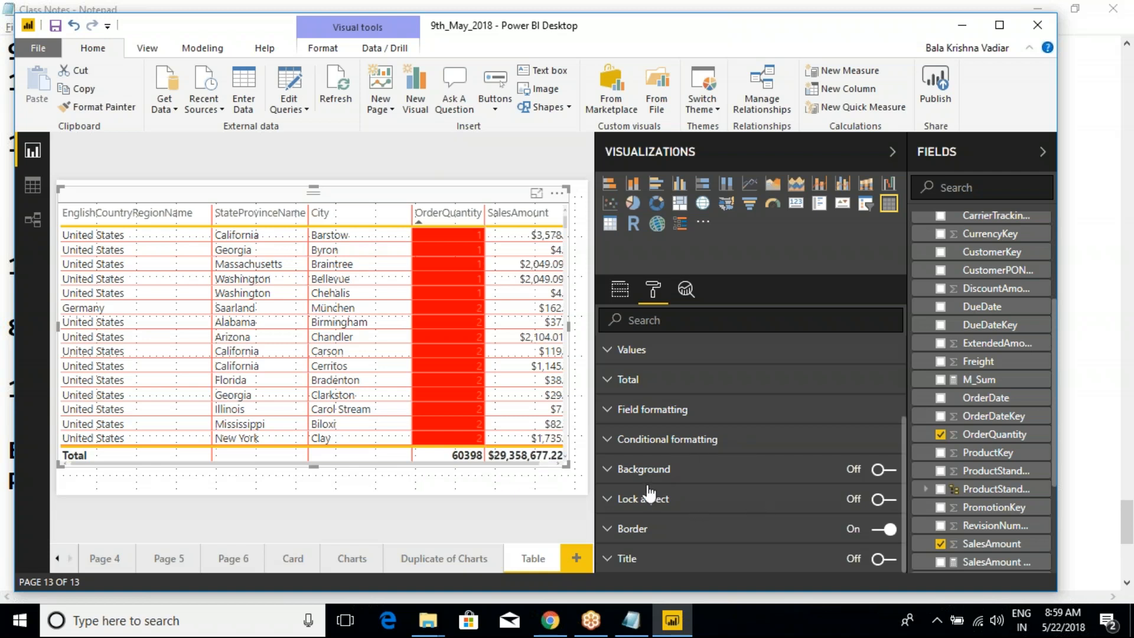
left_click(610, 416)
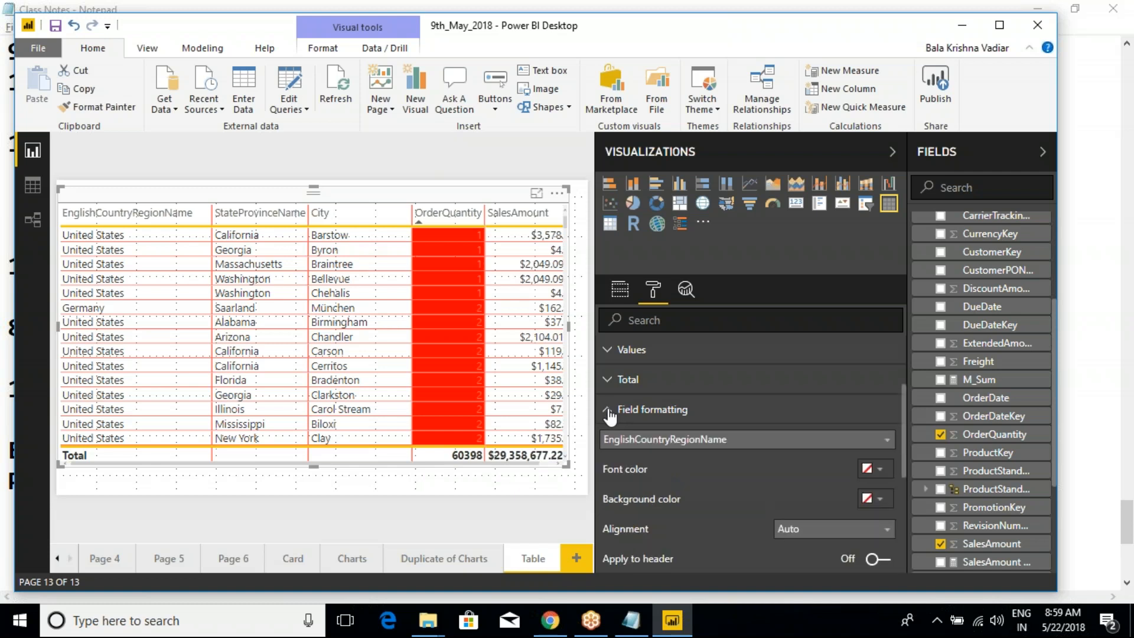
left_click(610, 416)
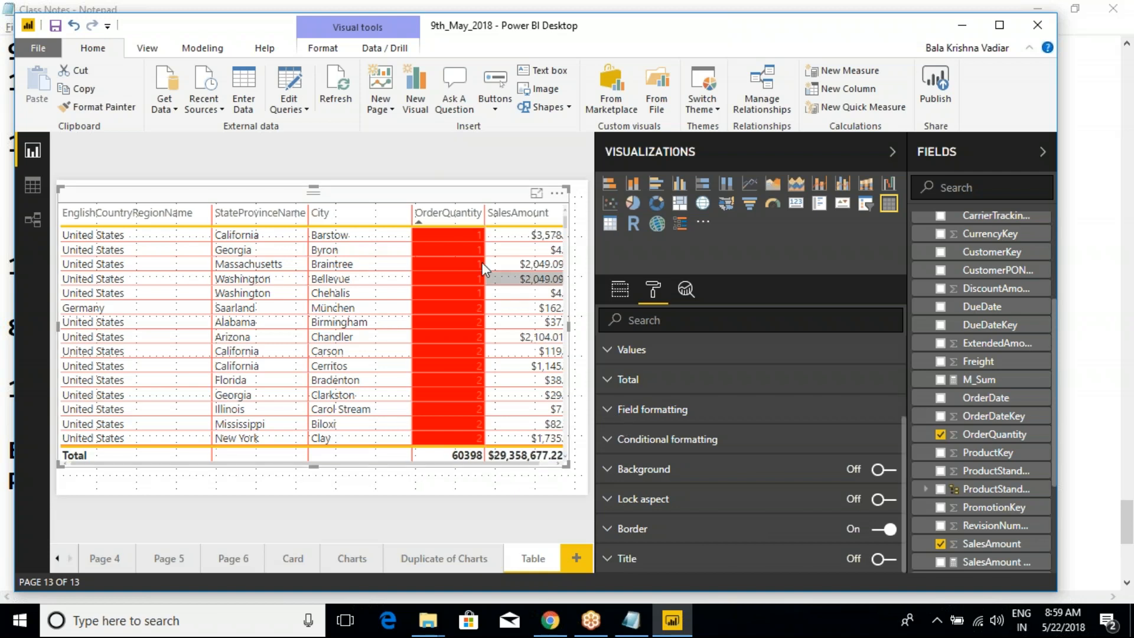
left_click(611, 414)
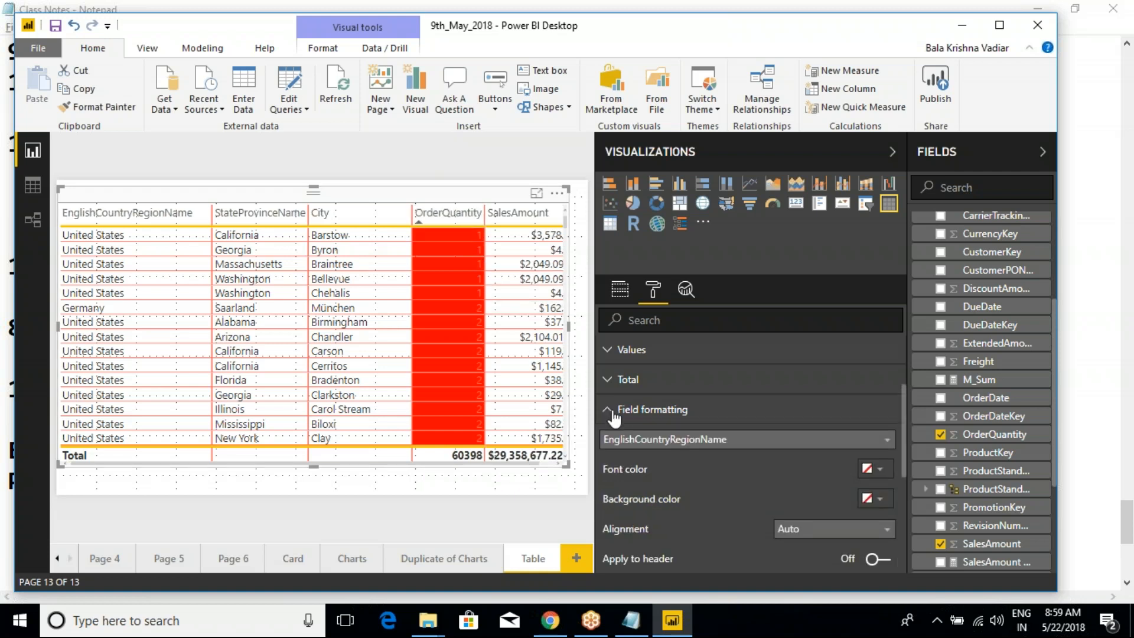
scroll(714, 455, "down", 2)
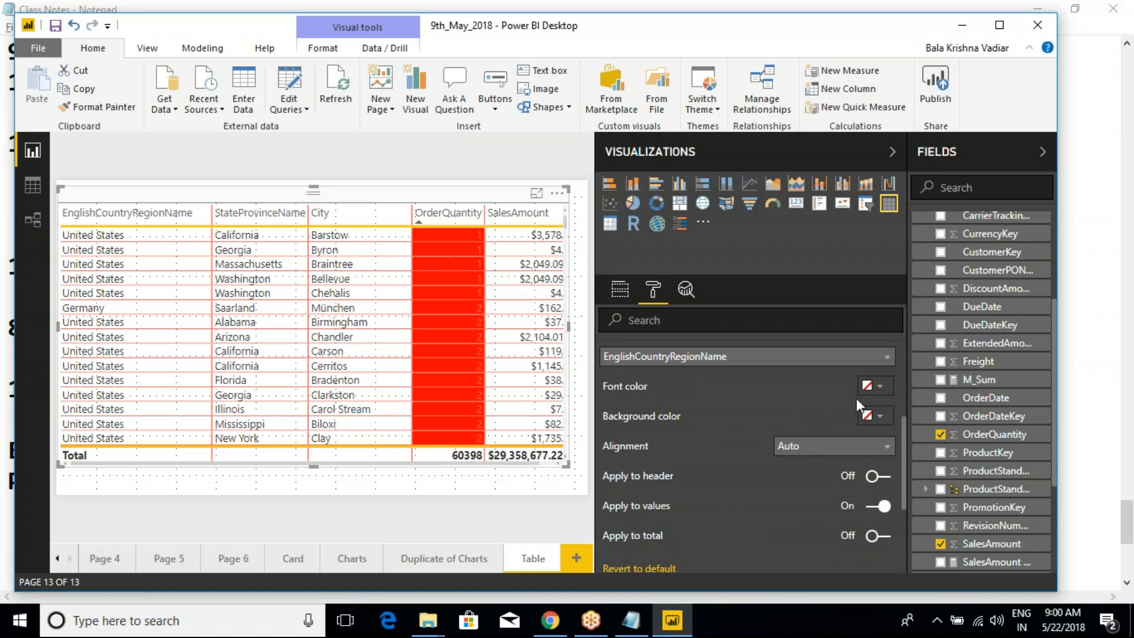
- Switch to the Class Notes in Notepad, review the quantity color rules under Table Visuals, and return to Power BI Desktop
left_click(630, 619)
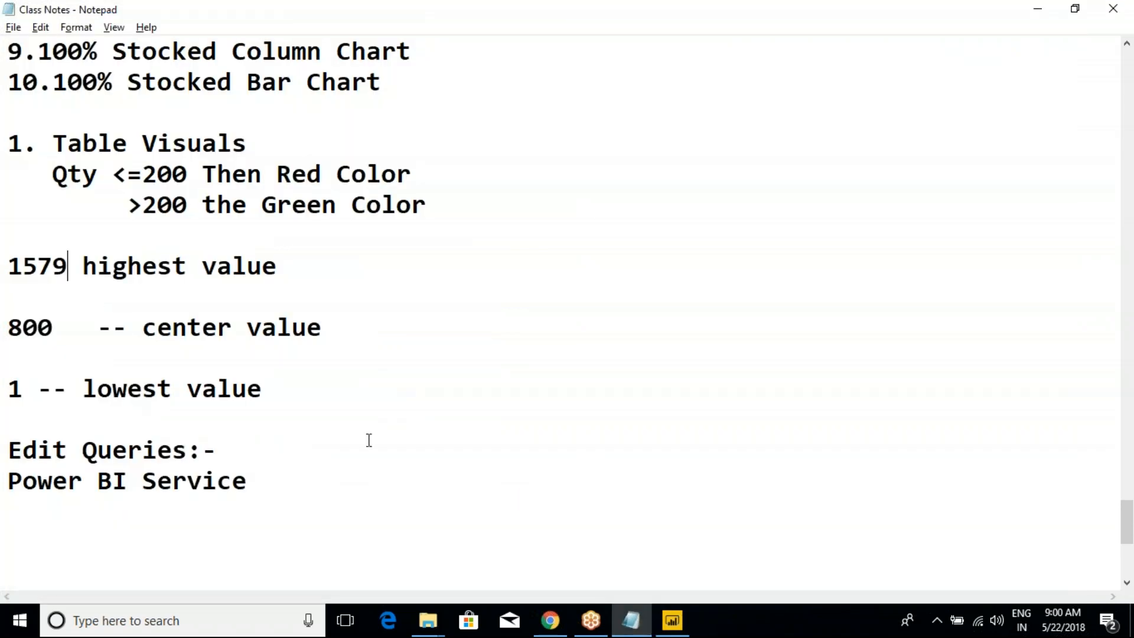
scroll(168, 336, "up", 2)
left_click_drag(444, 394, 7, 348)
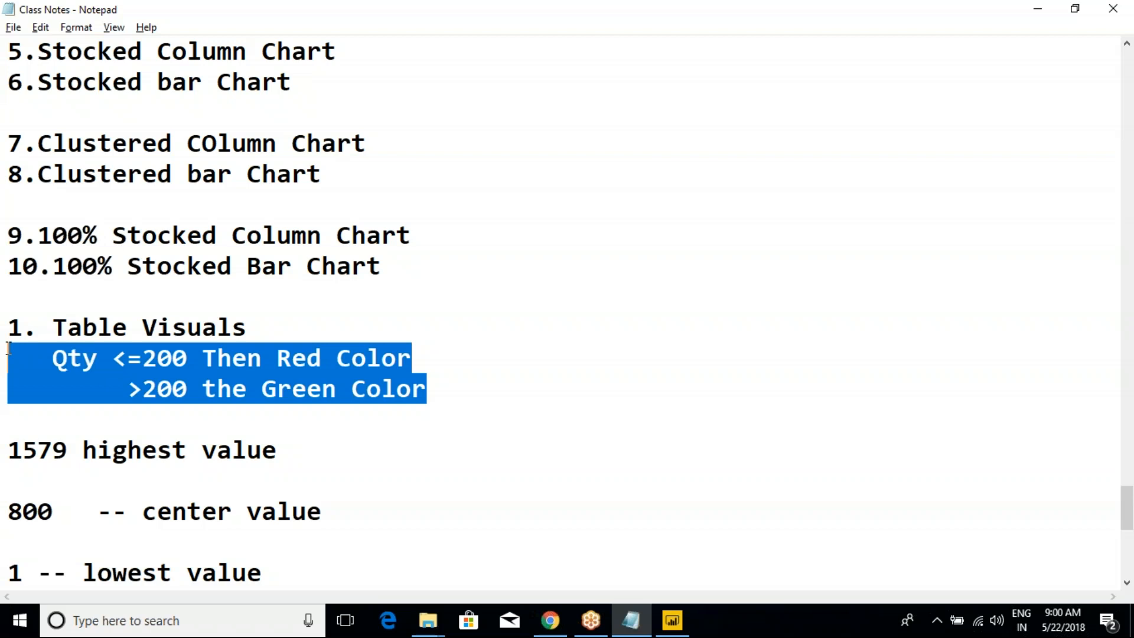
left_click(310, 394)
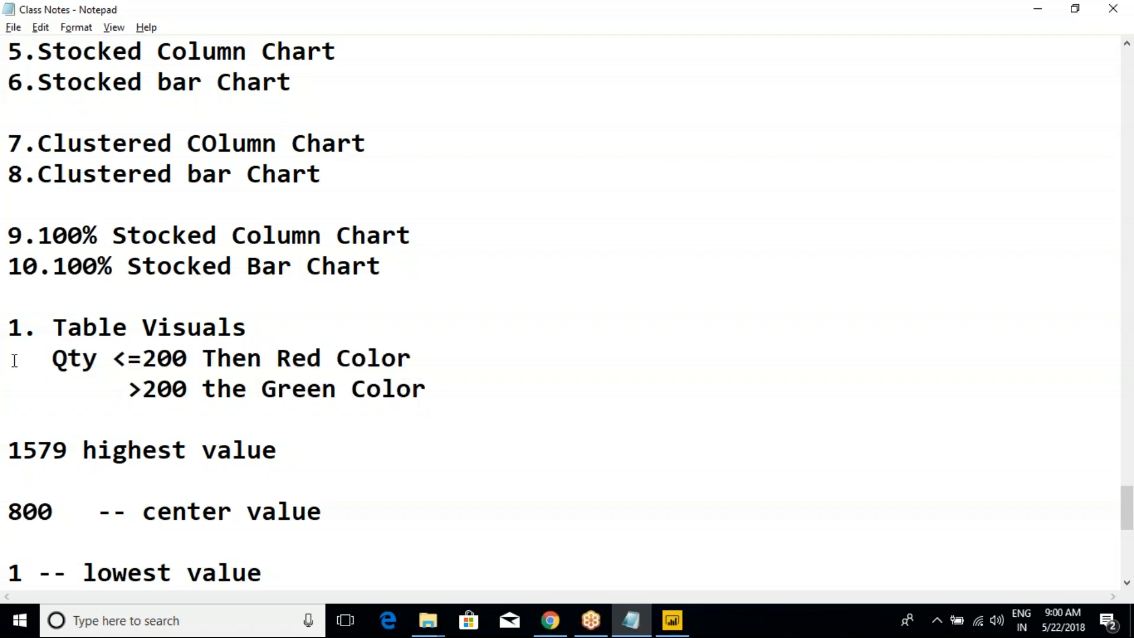
mouse_move(9, 358)
left_mouse_down()
mouse_move(323, 373)
mouse_move(418, 392)
mouse_move(8, 356)
left_mouse_up()
left_click(441, 392)
left_click(94, 386)
left_click(671, 620)
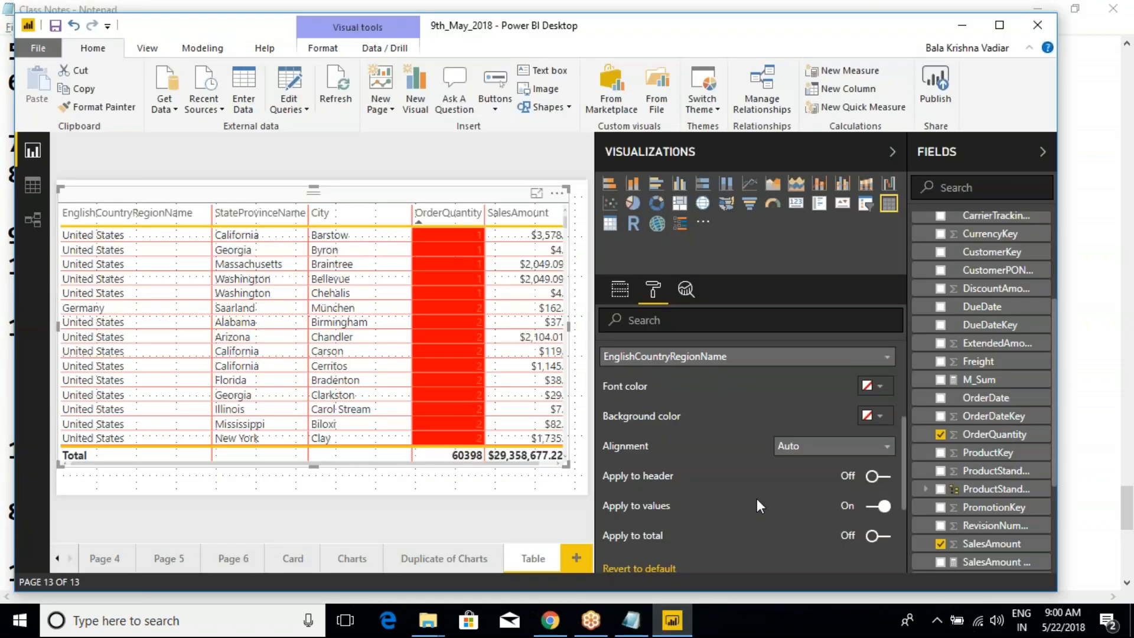
- Review the EnglishCountryRegionName field formatting options from font color to the header, values and total settings, and collapse the section
scroll(730, 436, "up", 2)
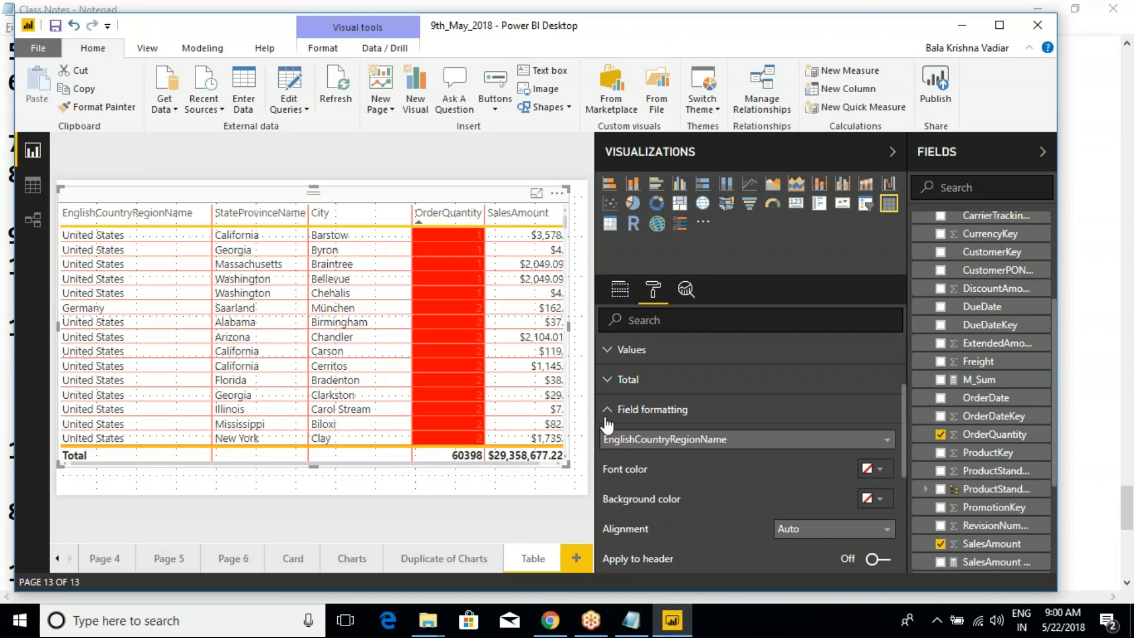
scroll(679, 431, "down", 3)
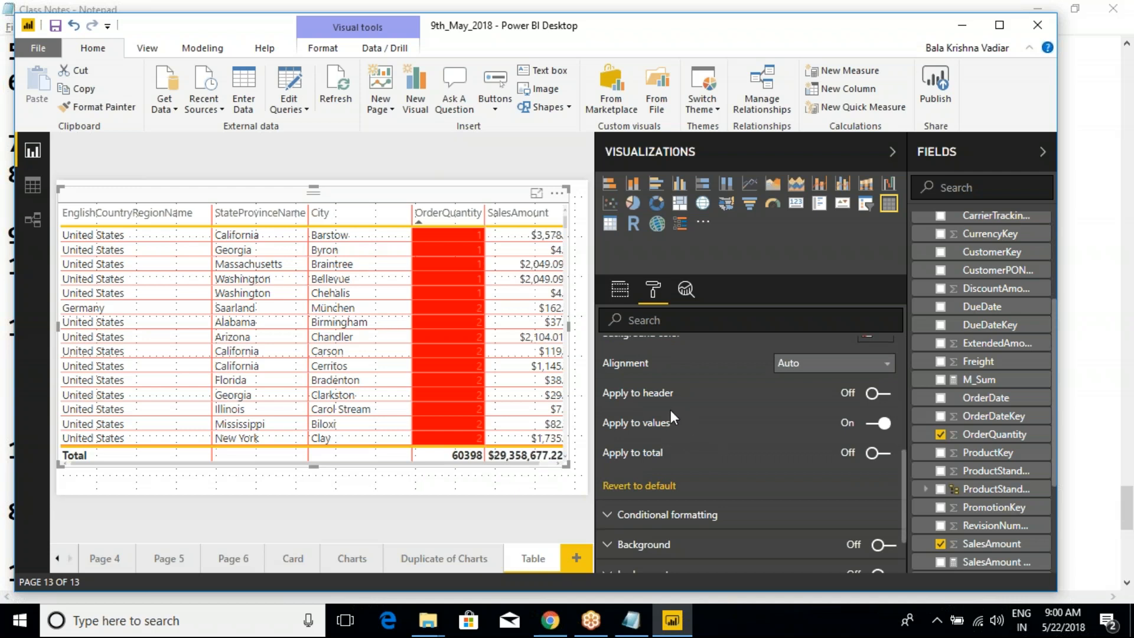
scroll(675, 448, "up", 1)
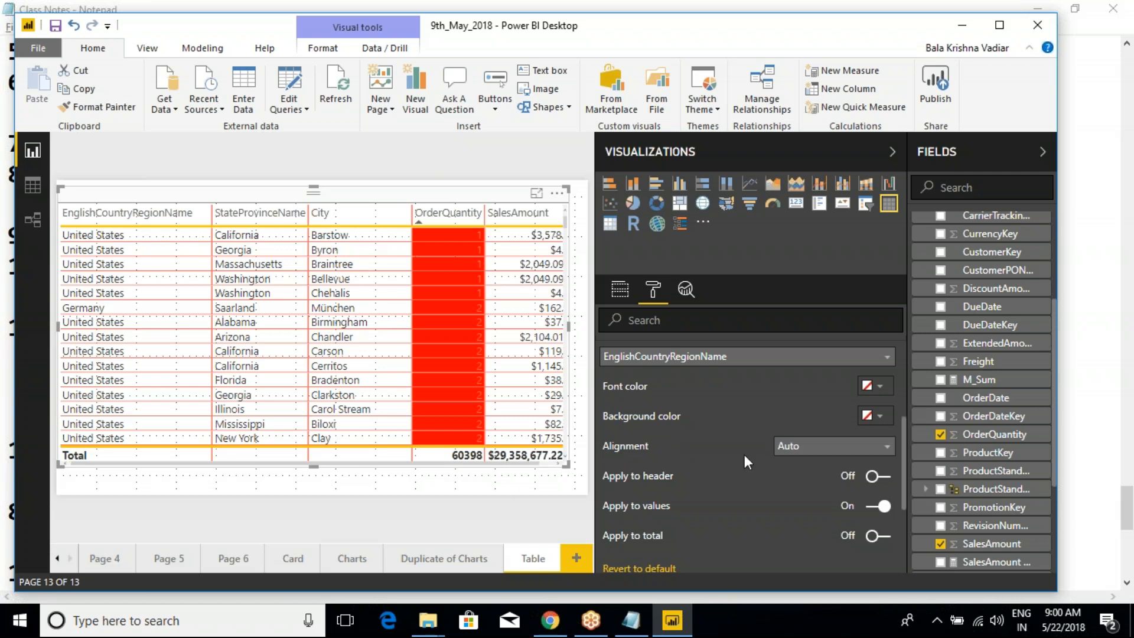
scroll(711, 456, "up", 1)
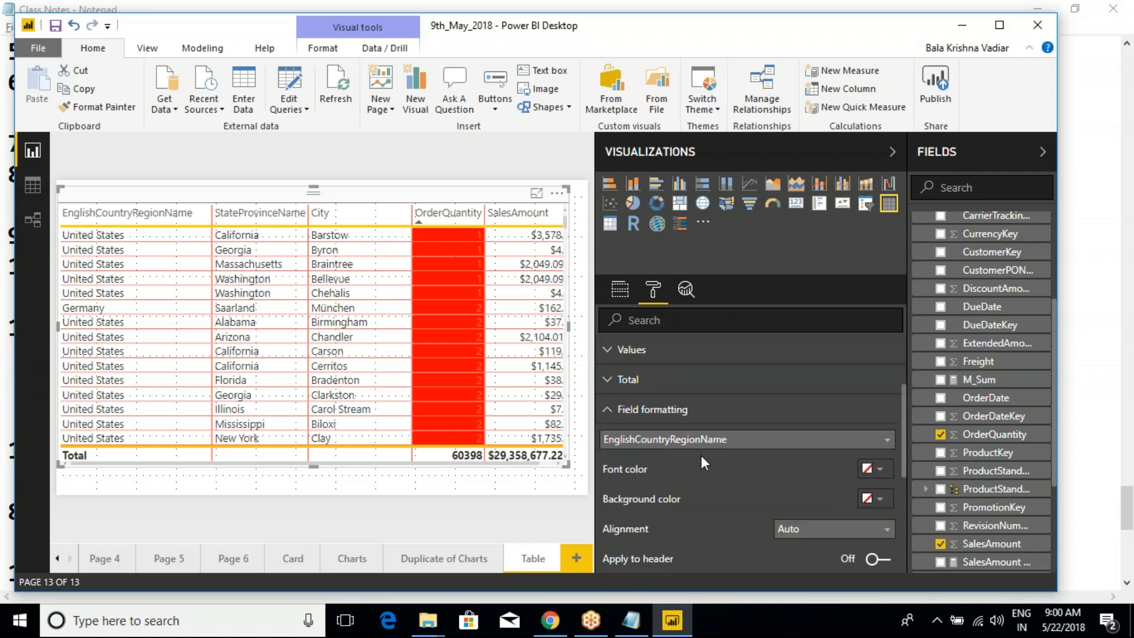
left_click(606, 408)
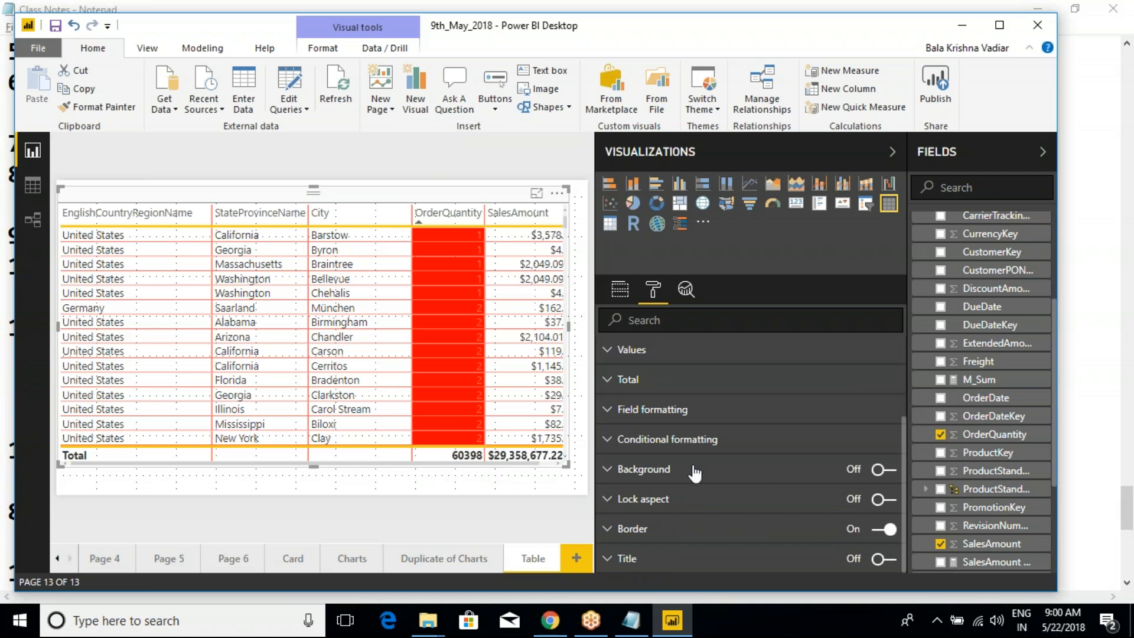
left_click(612, 413)
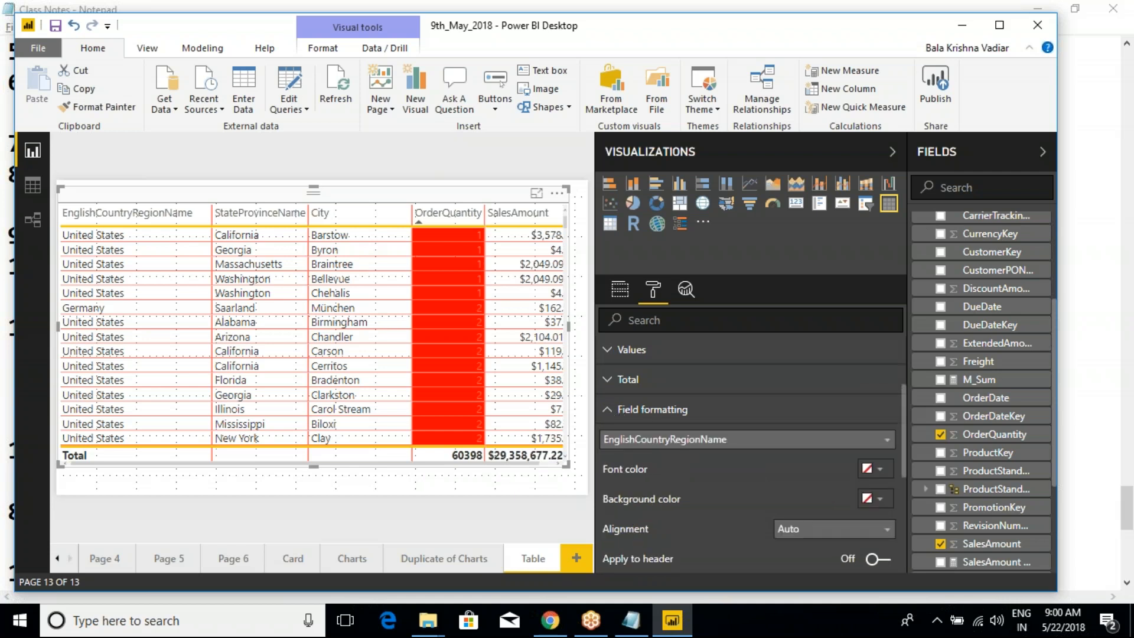
scroll(859, 501, "down", 2)
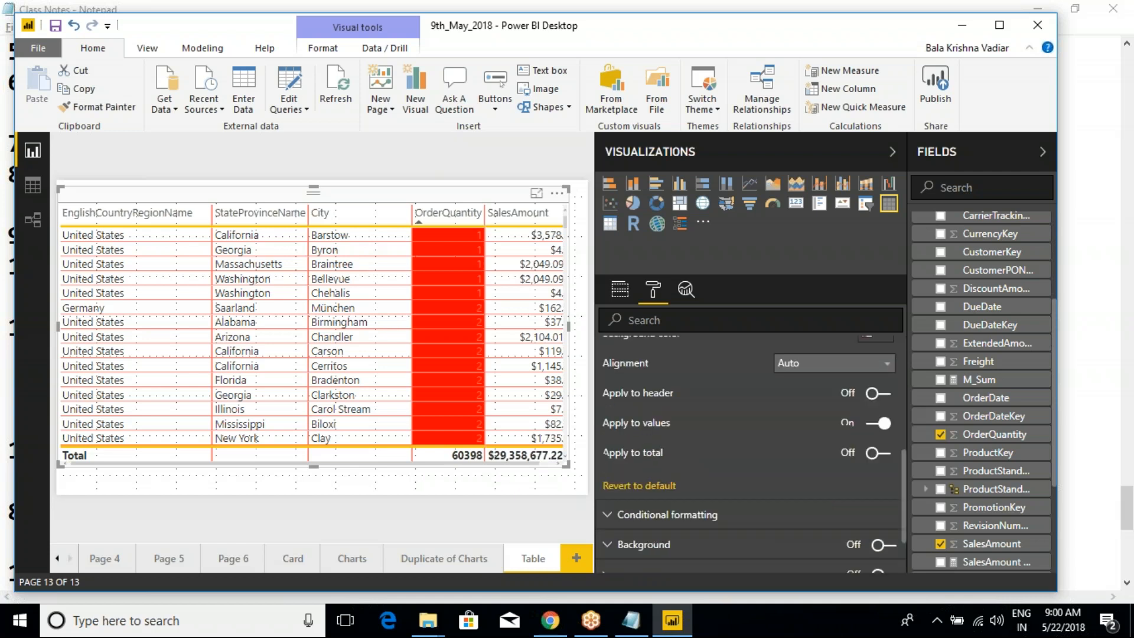
scroll(720, 472, "up", 3)
left_click(626, 496)
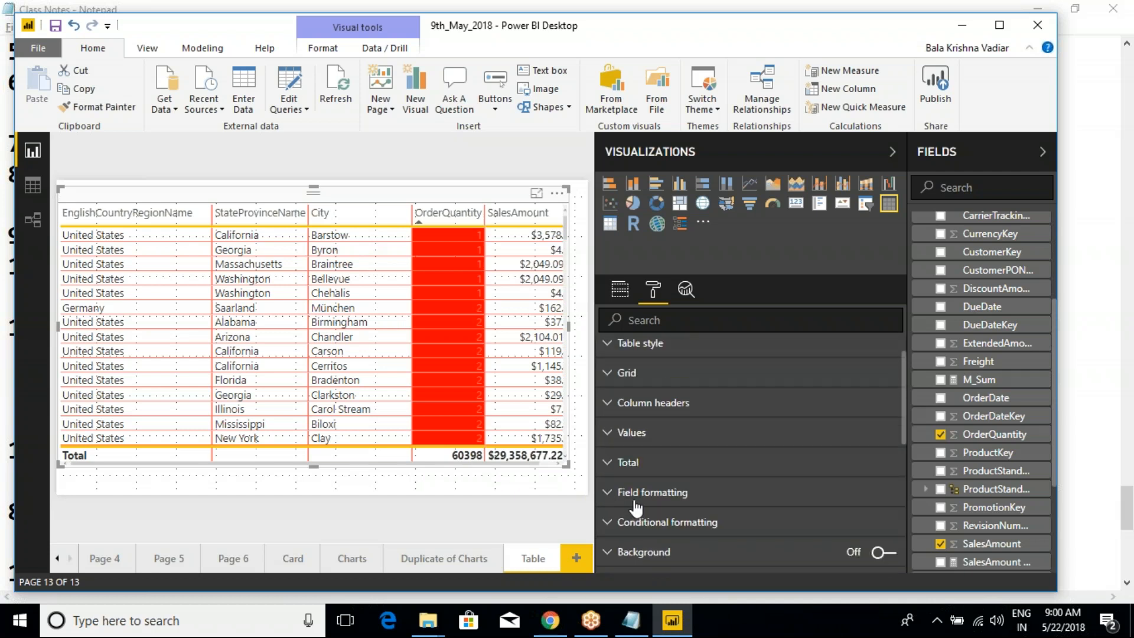
- Turn off background color scales and font color scales for OrderQuantity in the conditional formatting and collapse the section
scroll(642, 507, "down", 1)
left_click(614, 440)
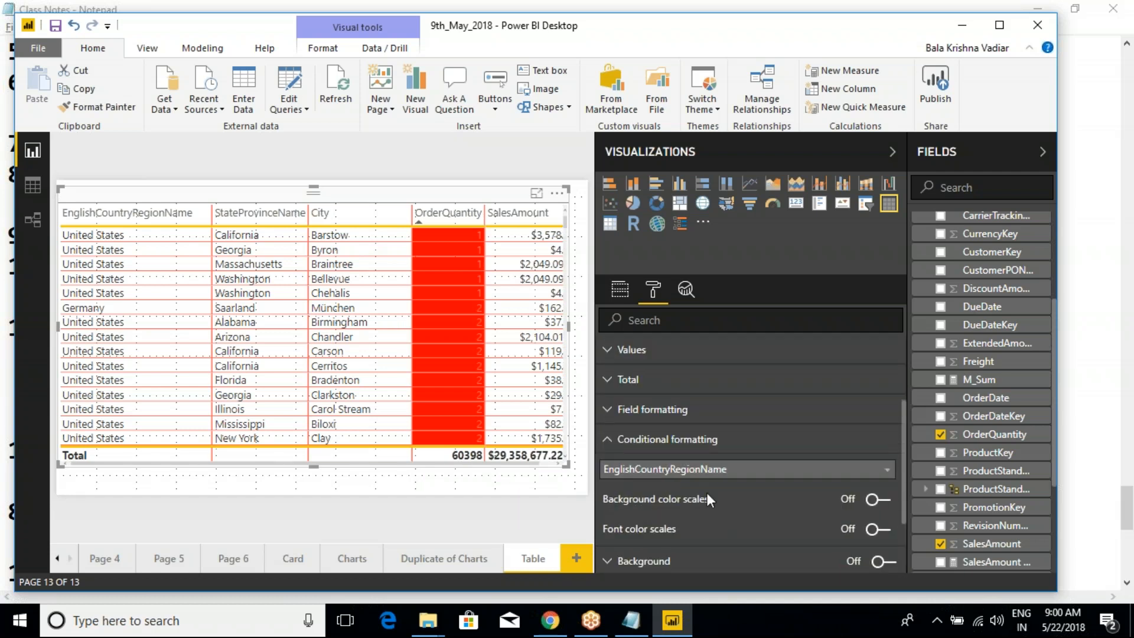
scroll(706, 492, "down", 1)
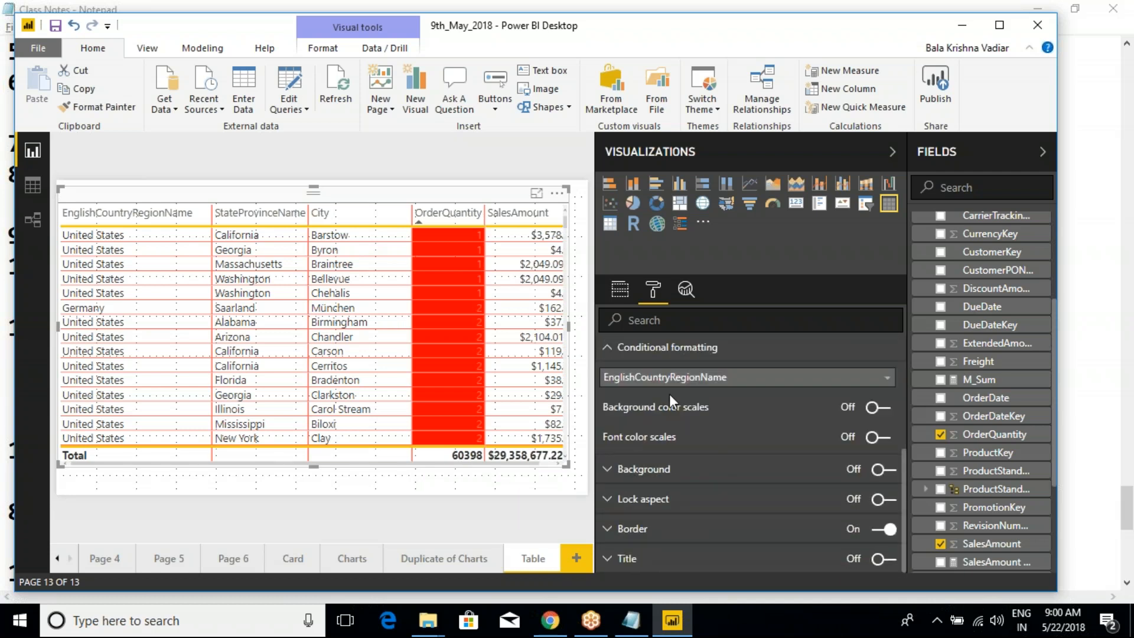
left_click(697, 378)
left_click(773, 451)
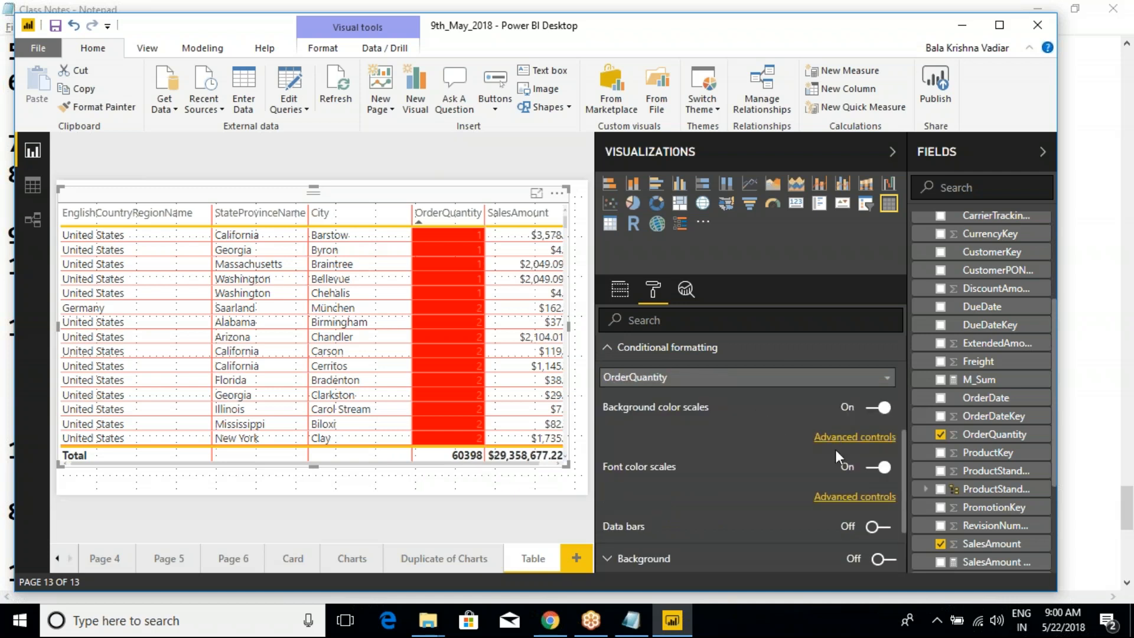
left_click(878, 407)
left_click(878, 438)
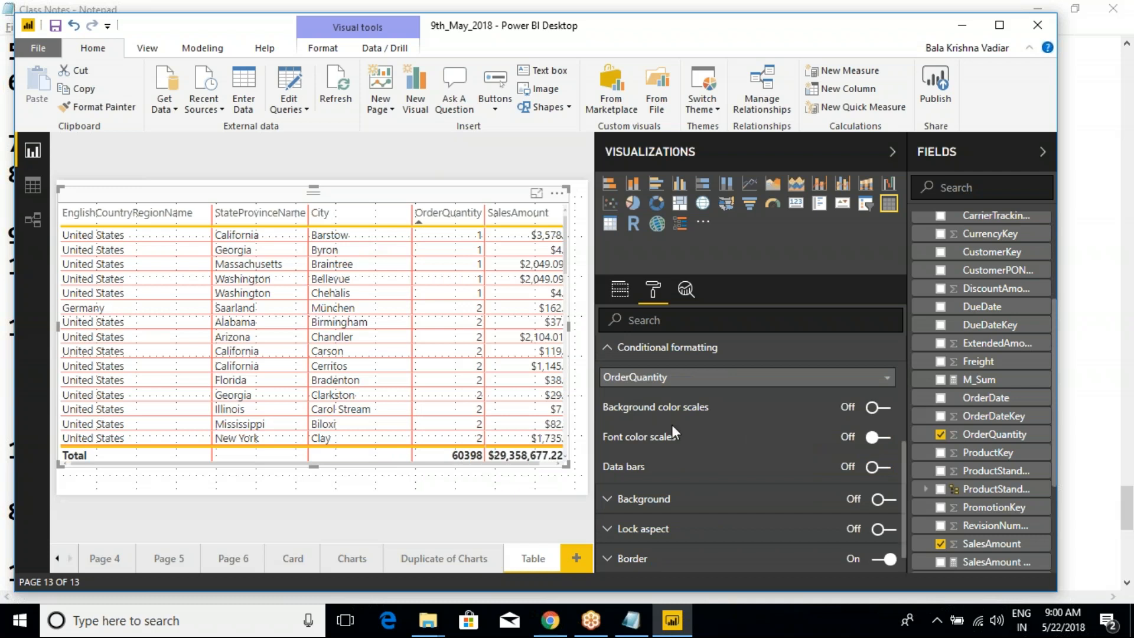
left_click(611, 349)
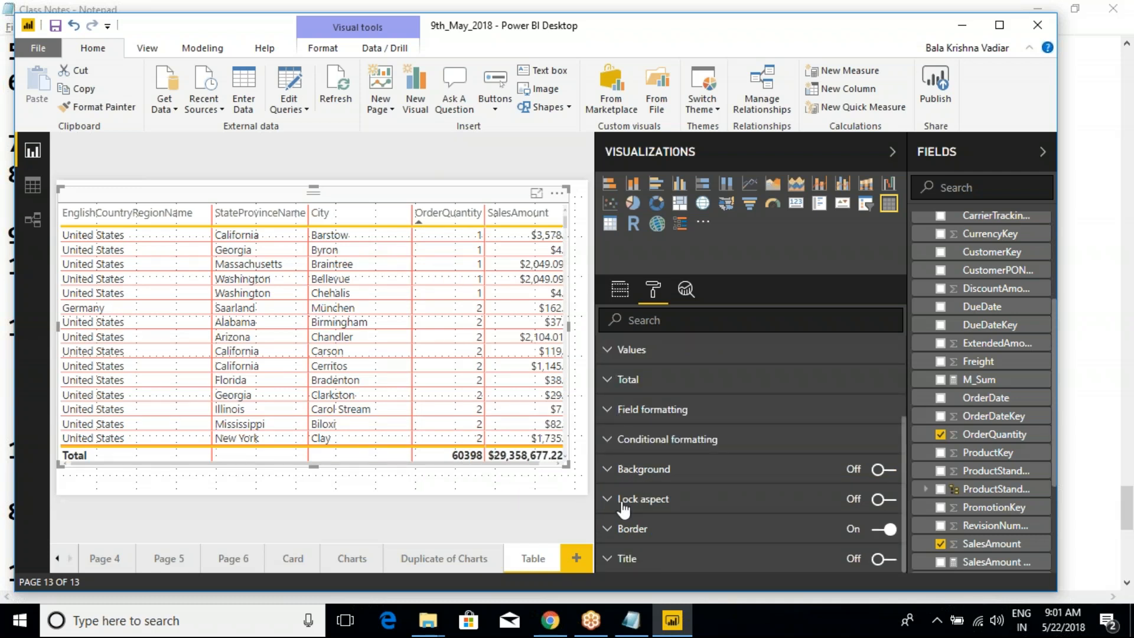
- Turn on the table's background with the yellow theme color at 79% transparency, and collapse the Background section
left_click(608, 470)
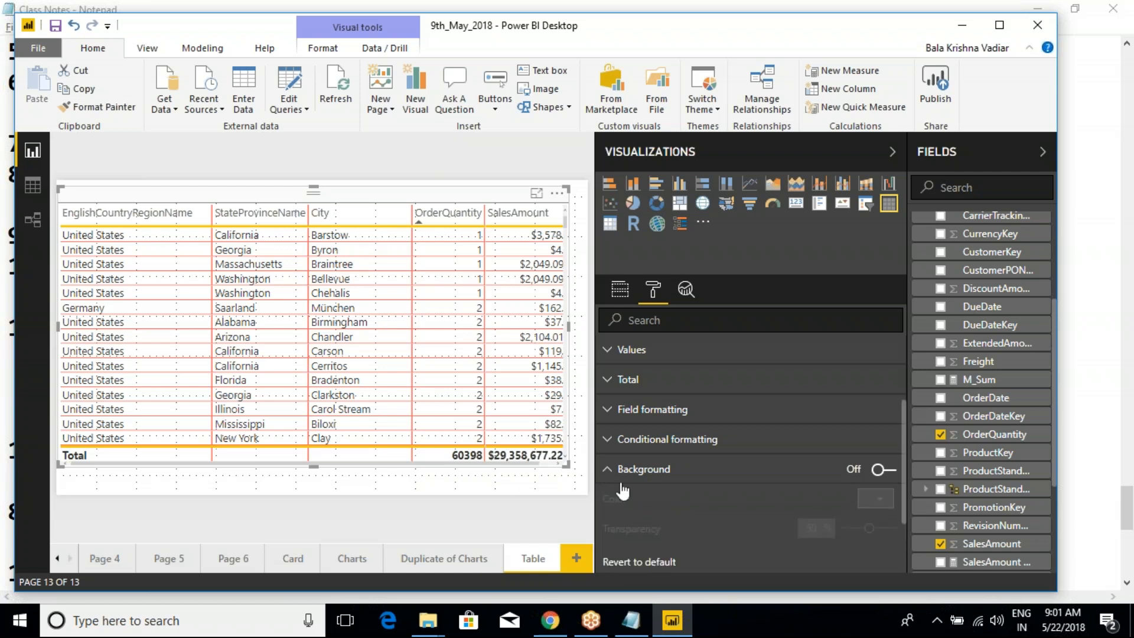
left_click(889, 471)
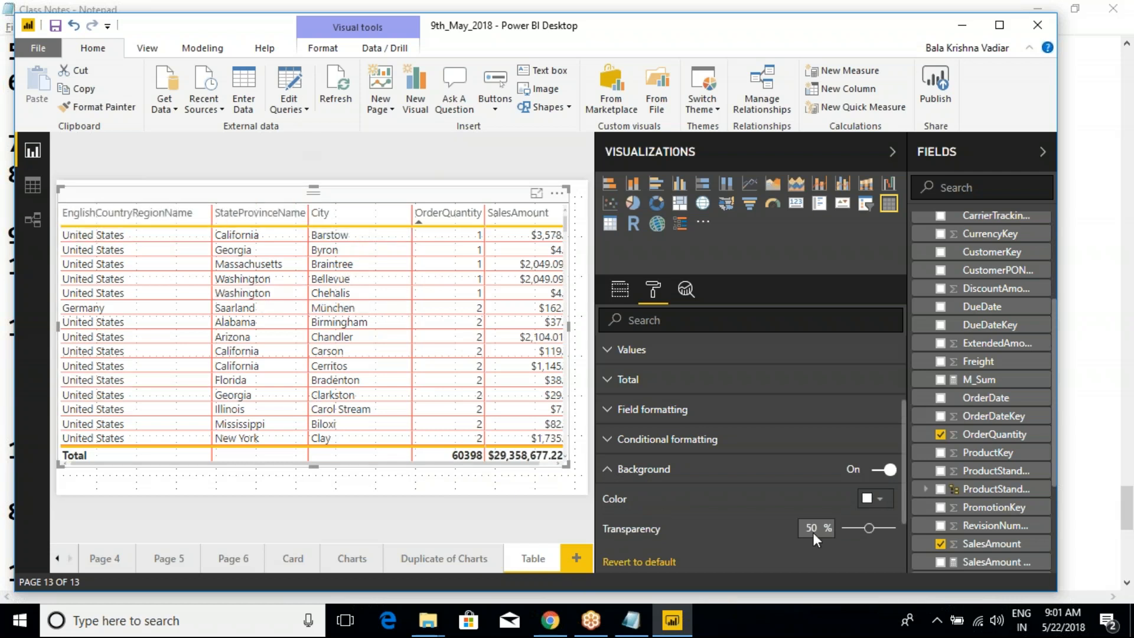
left_click(879, 499)
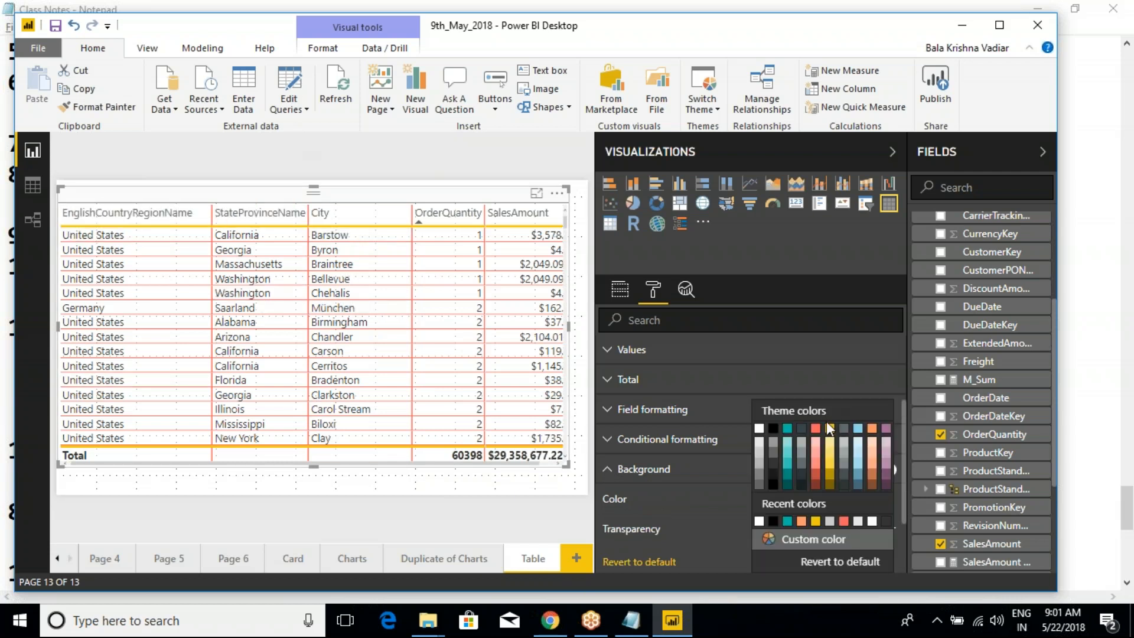
left_click(829, 426)
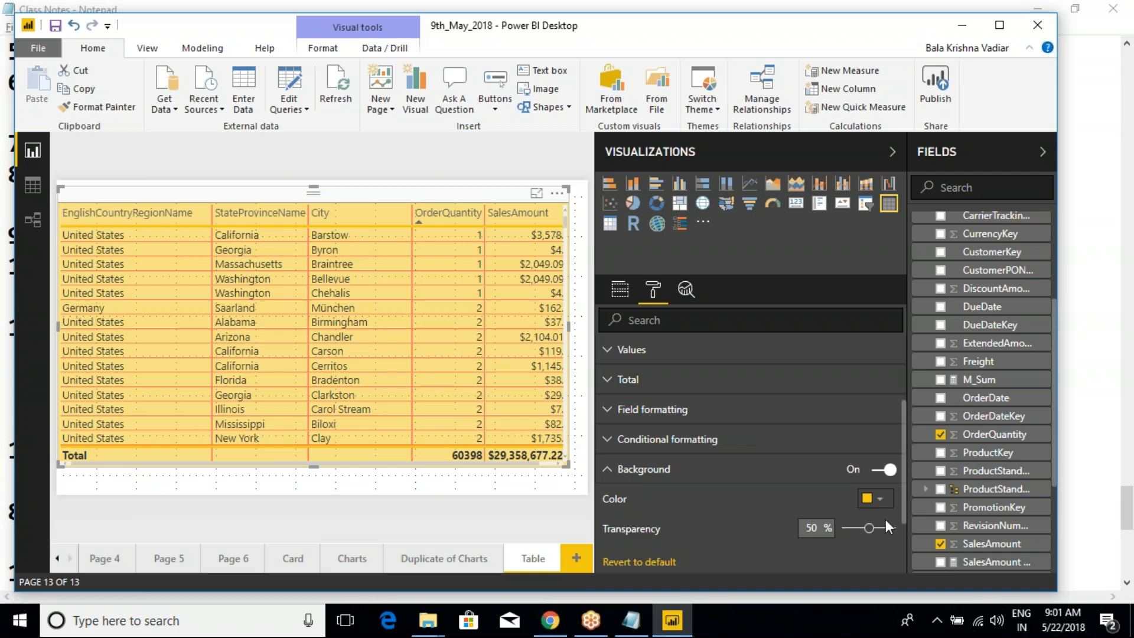
mouse_move(865, 521)
left_mouse_down()
mouse_move(849, 527)
mouse_move(883, 528)
left_mouse_up()
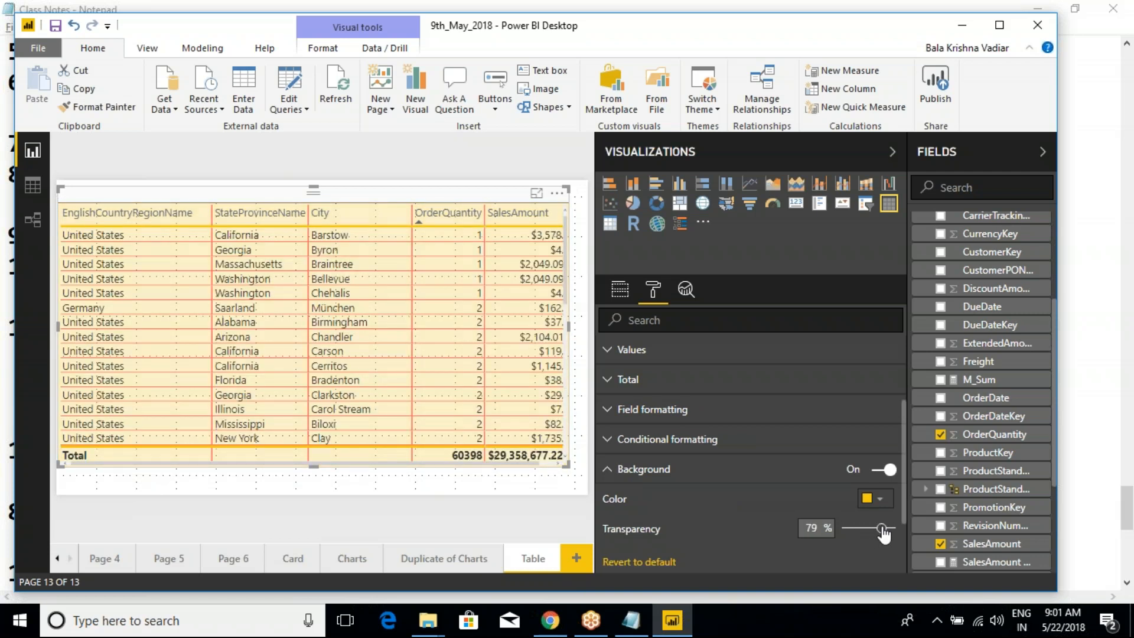
left_click(608, 469)
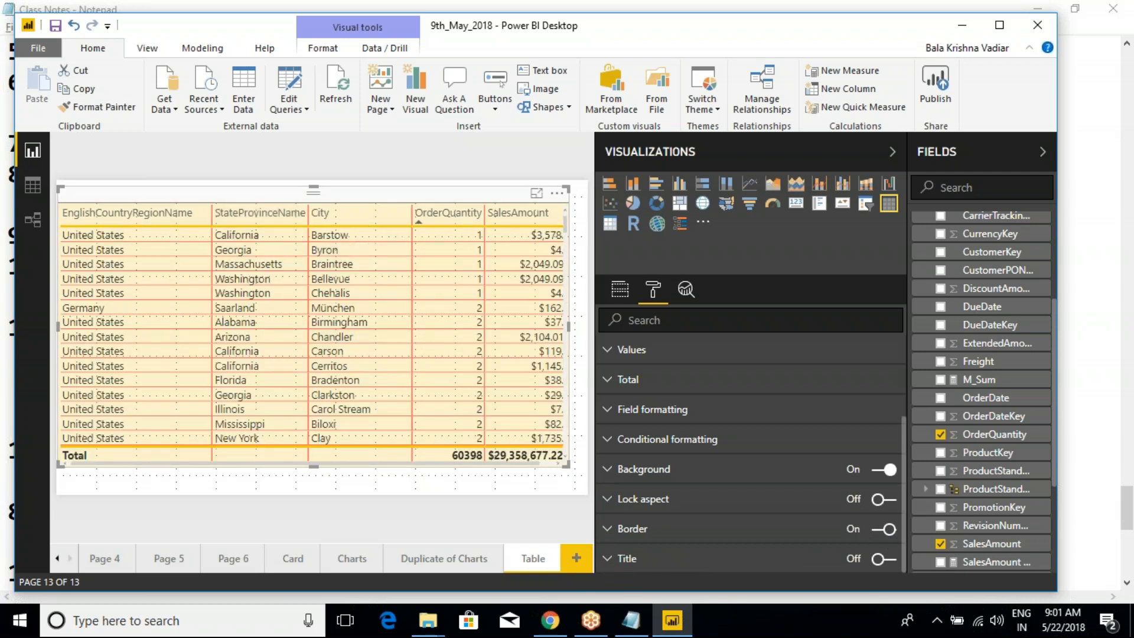
- Turn on the table's title and set the title text to "CountryWise SalesAmt"
left_click(706, 561)
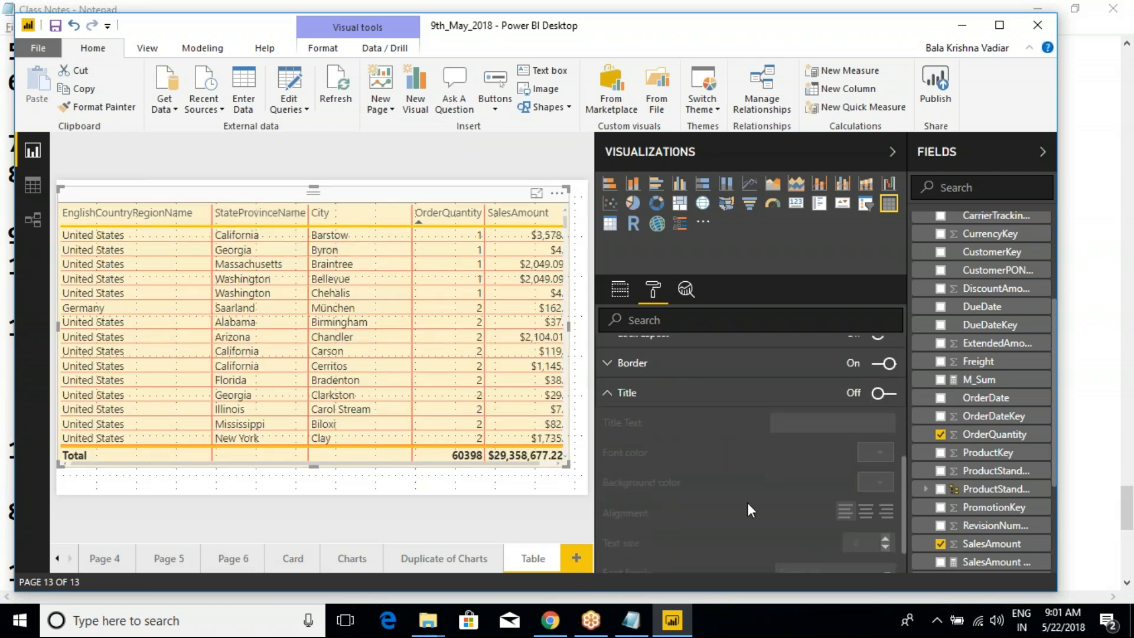
left_click(888, 394)
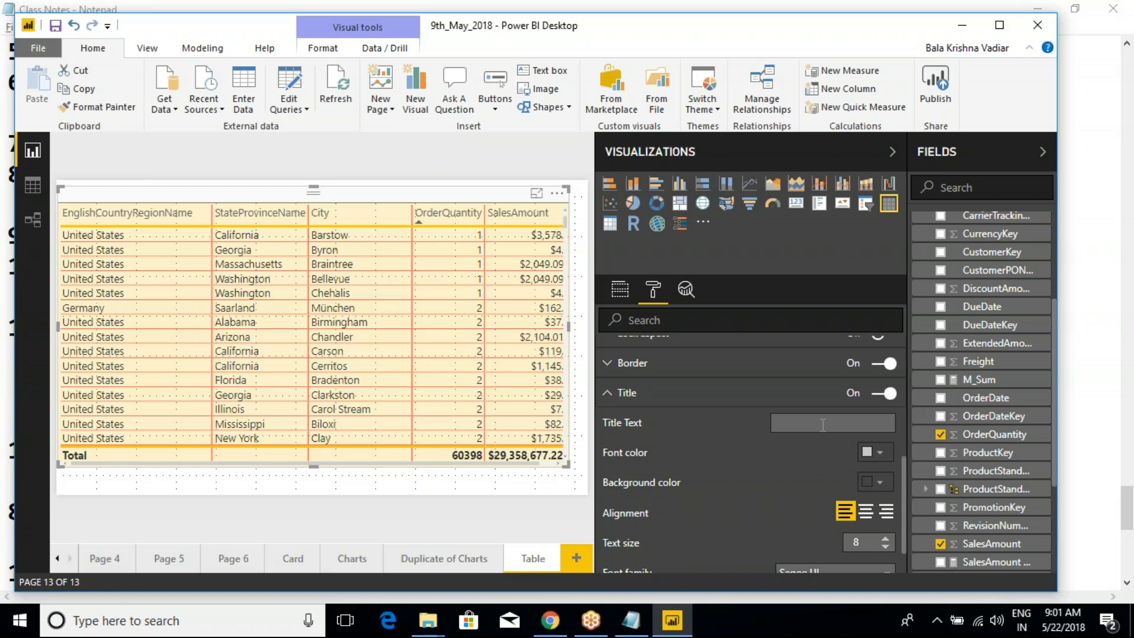
type("CountryW")
scroll(823, 423, "down", 3)
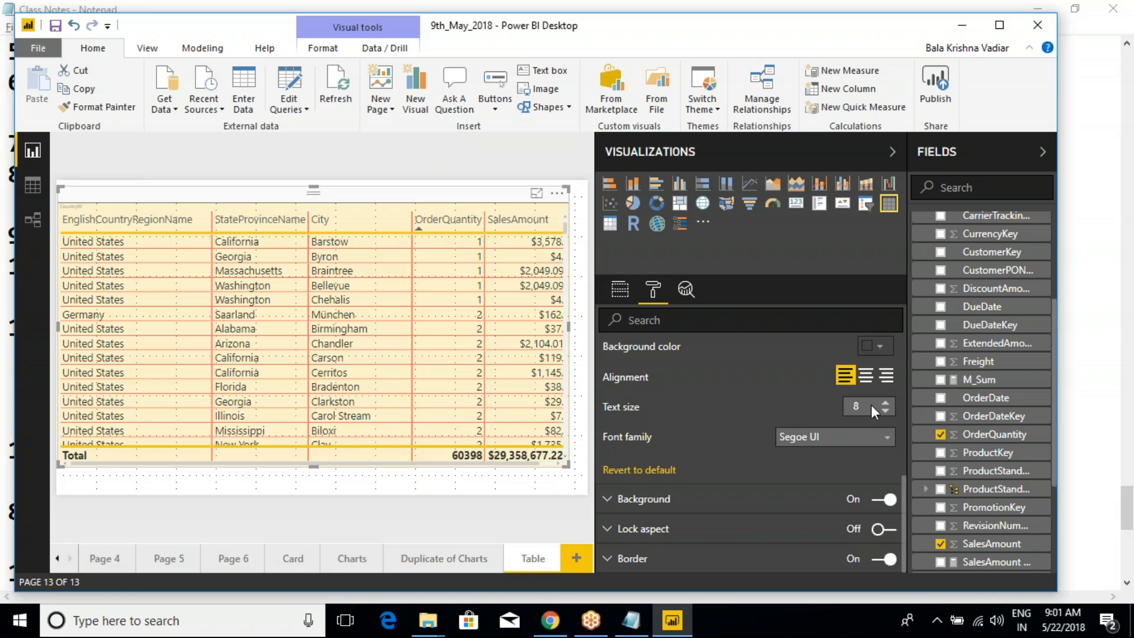
scroll(788, 392, "up", 2)
scroll(767, 384, "up", 1)
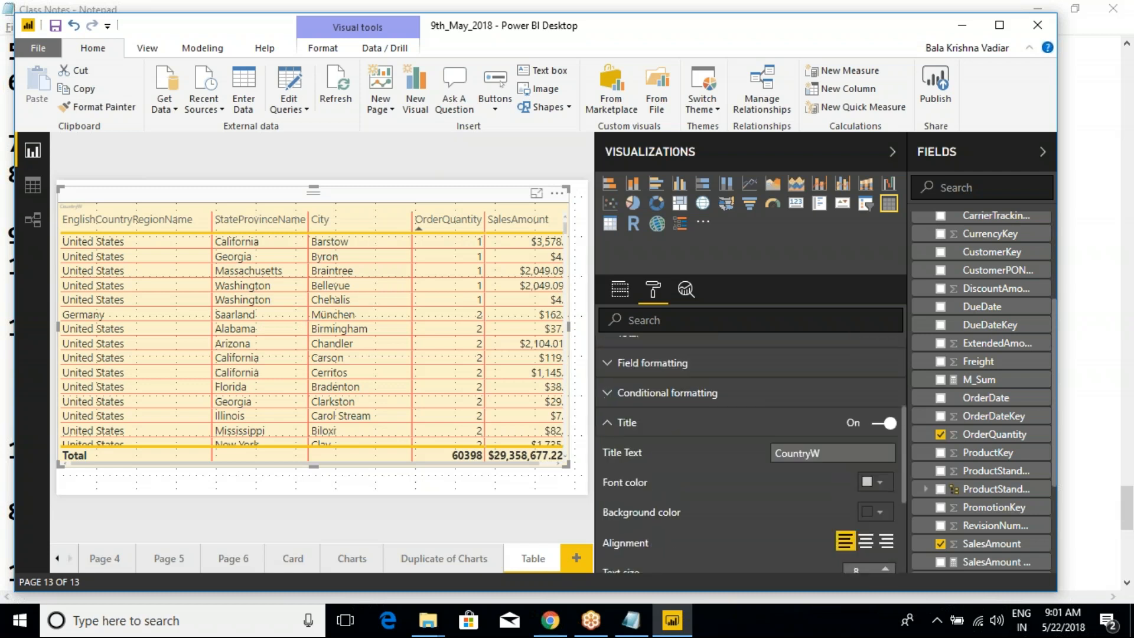
type("ise SalesAmt")
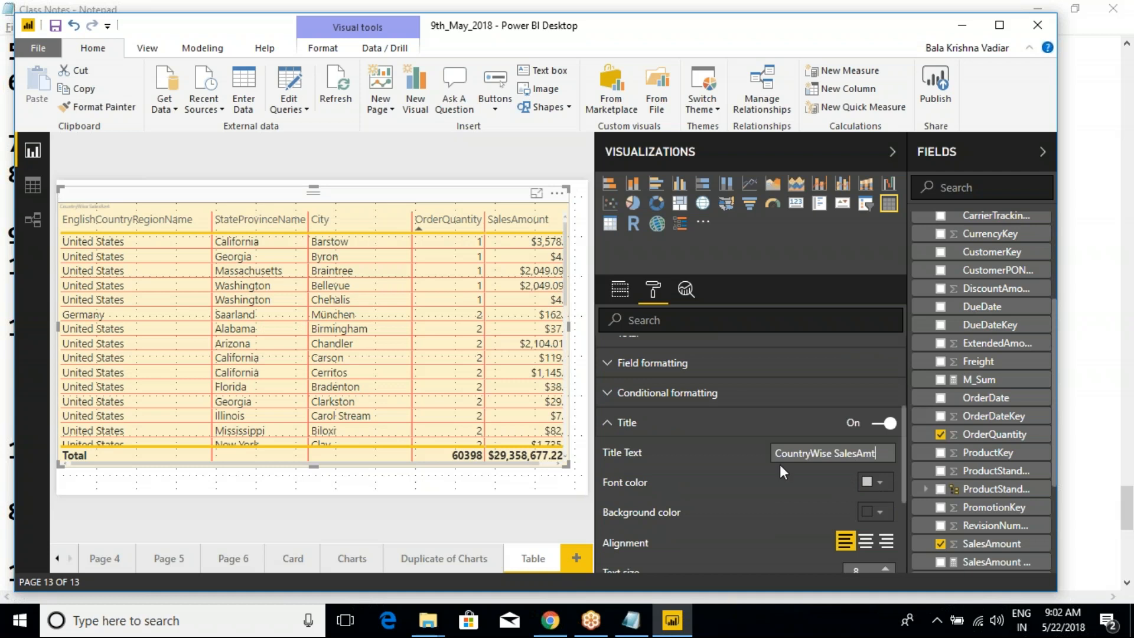
- Set the table title's text size to 19 and center its alignment
scroll(780, 462, "down", 2)
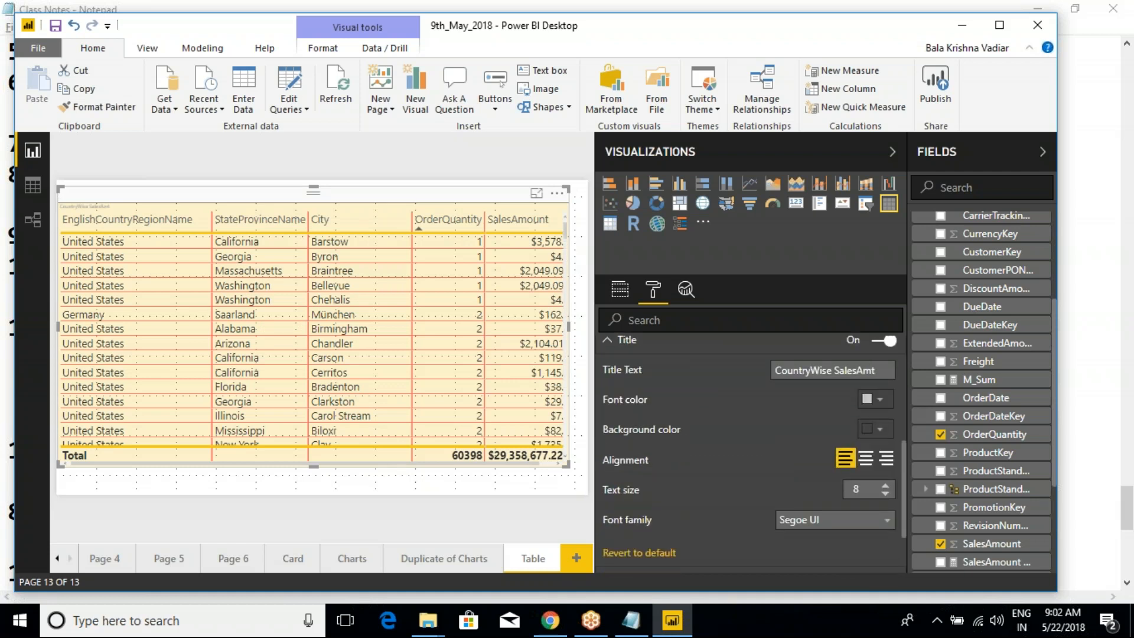
left_click(885, 485)
left_click(885, 484)
left_click(884, 485)
left_click(884, 485)
left_click(884, 485)
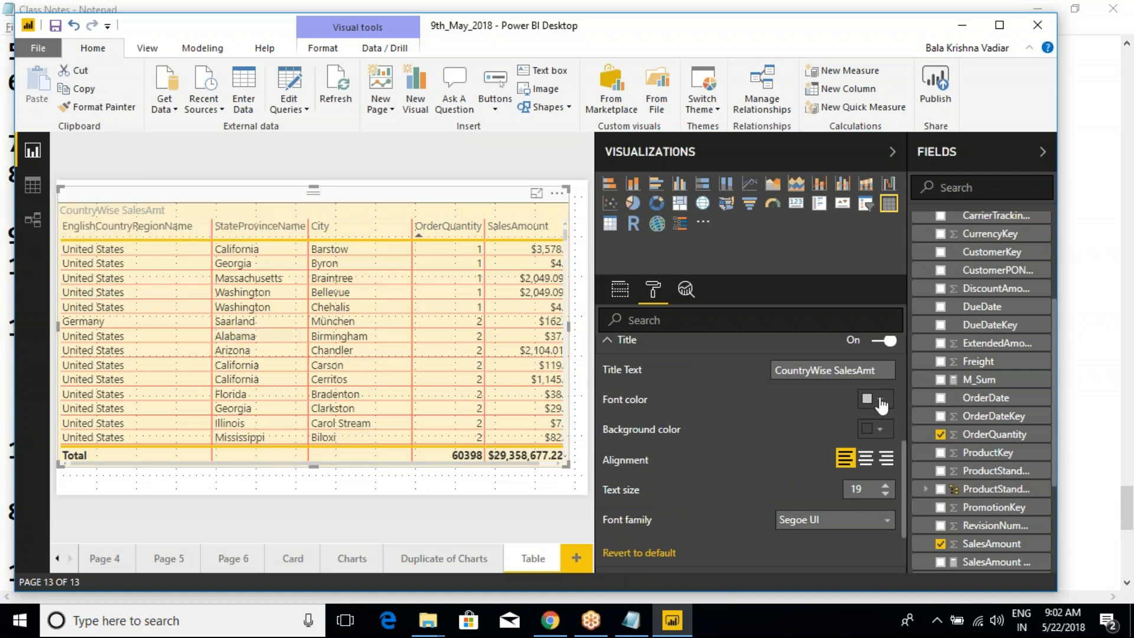
left_click(865, 458)
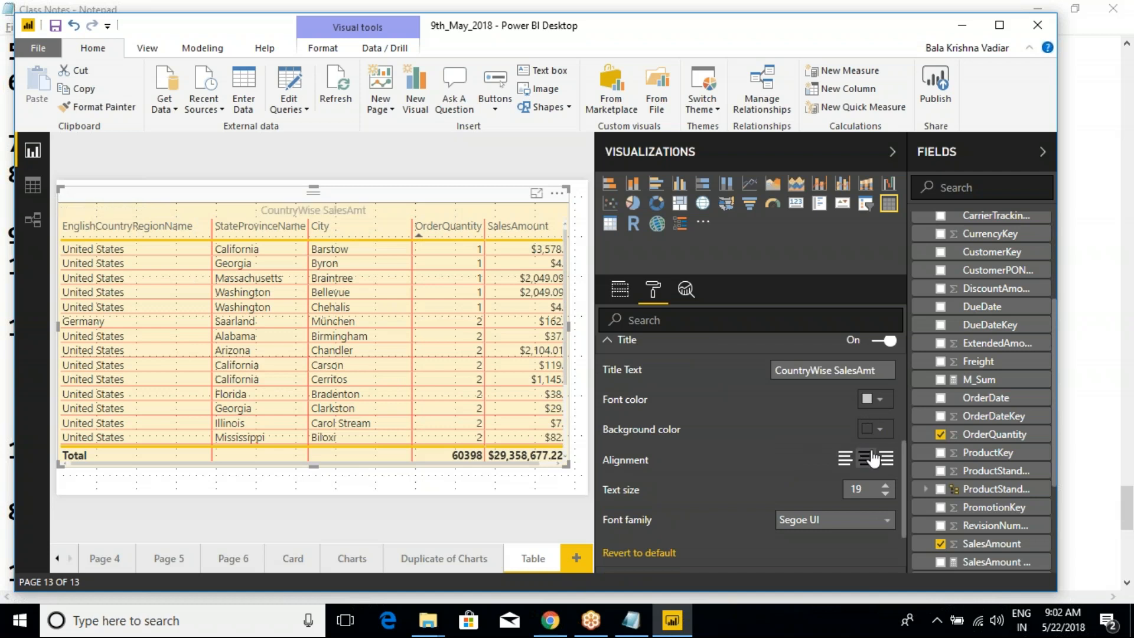
- Give the table title a black background, white font color and the Arial Black font family
left_click(880, 428)
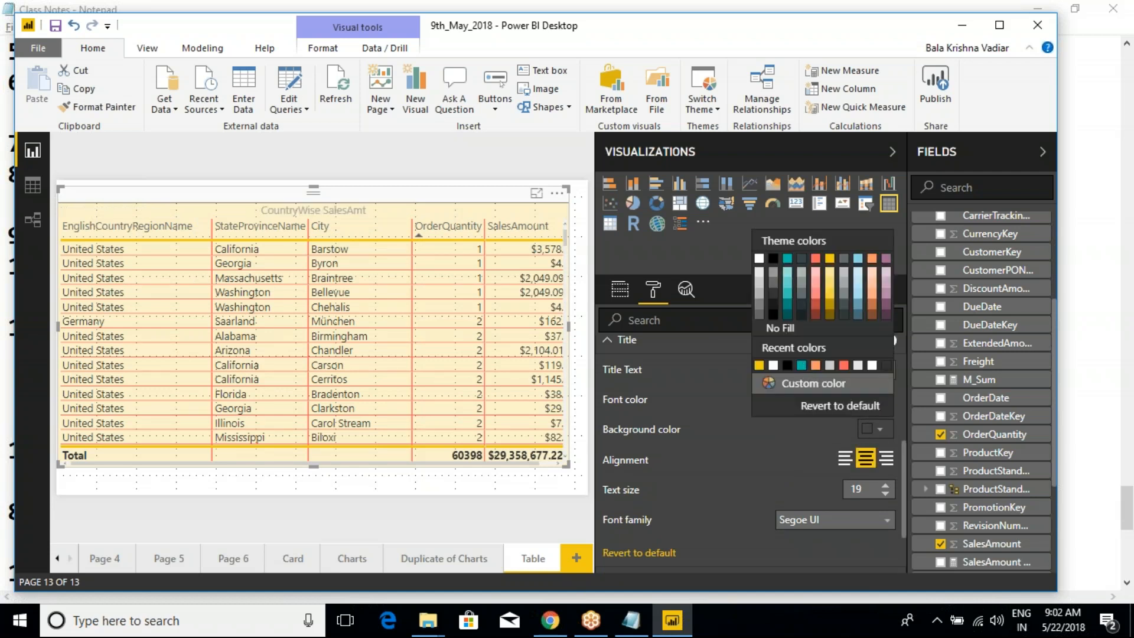
left_click(773, 258)
left_click(872, 399)
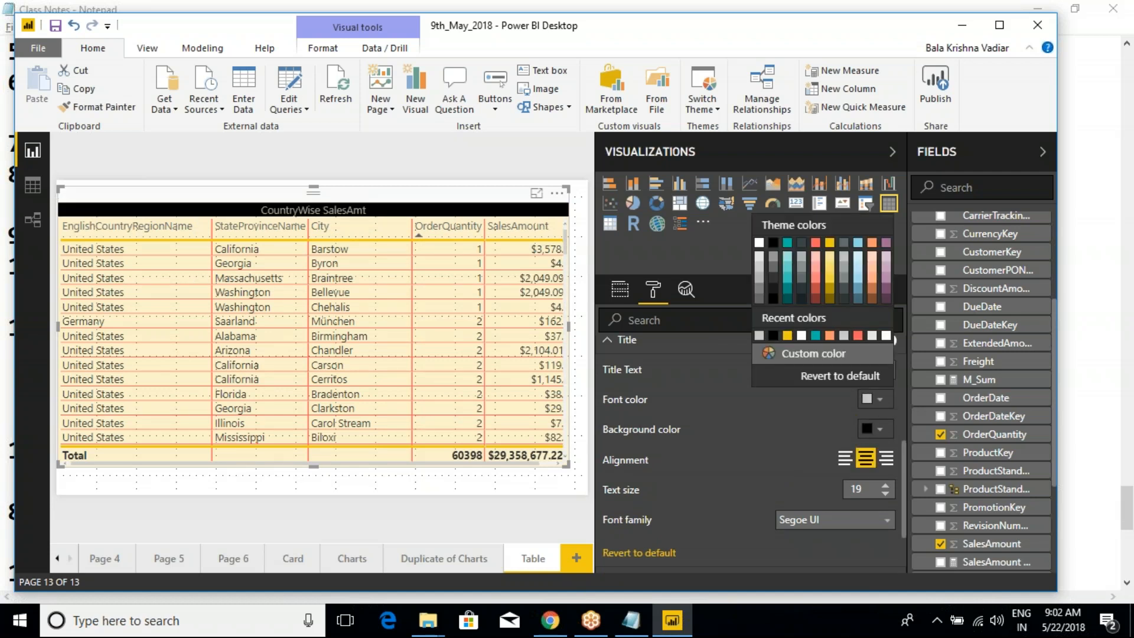
left_click(759, 244)
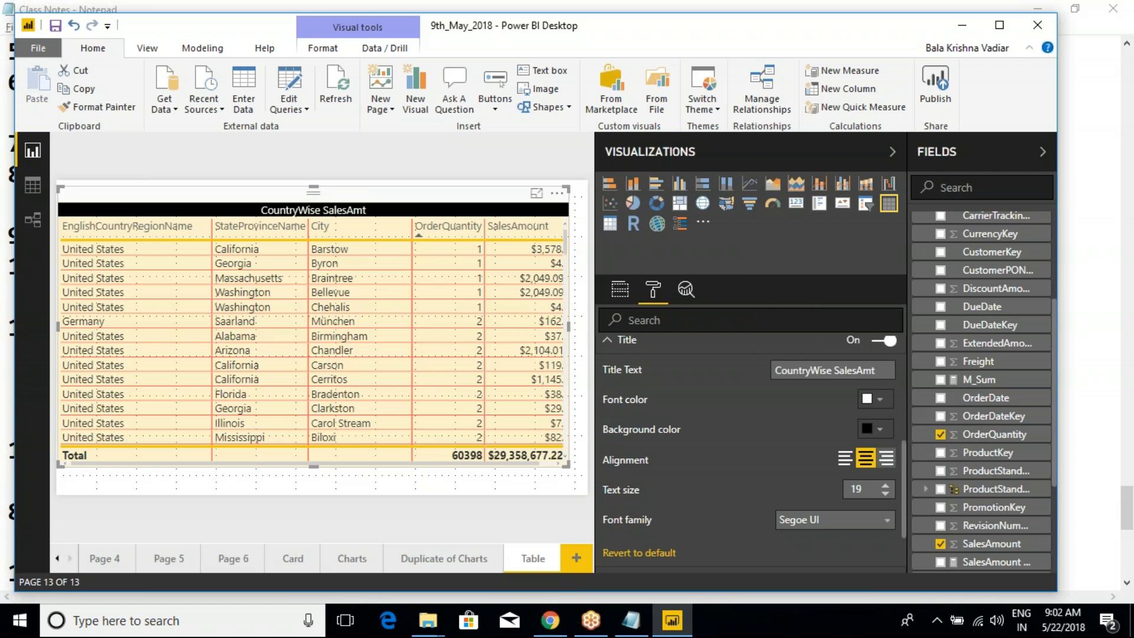
left_click(869, 520)
left_click(815, 554)
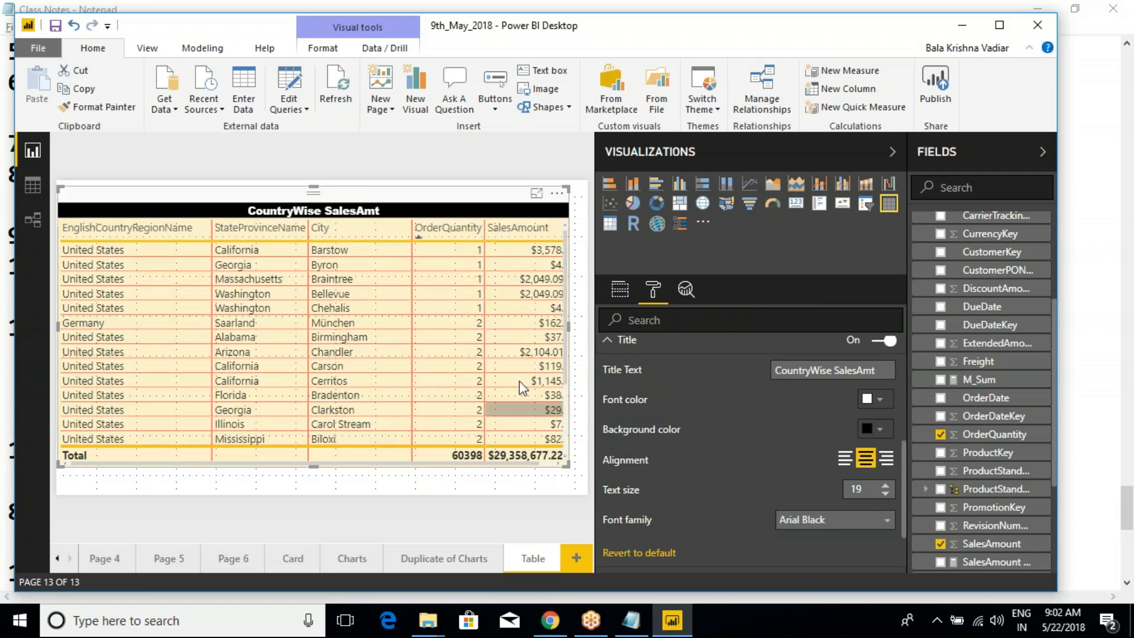
- Switch the table's title off and back on to compare the table with and without it
scroll(780, 449, "down", 3)
scroll(780, 449, "up", 6)
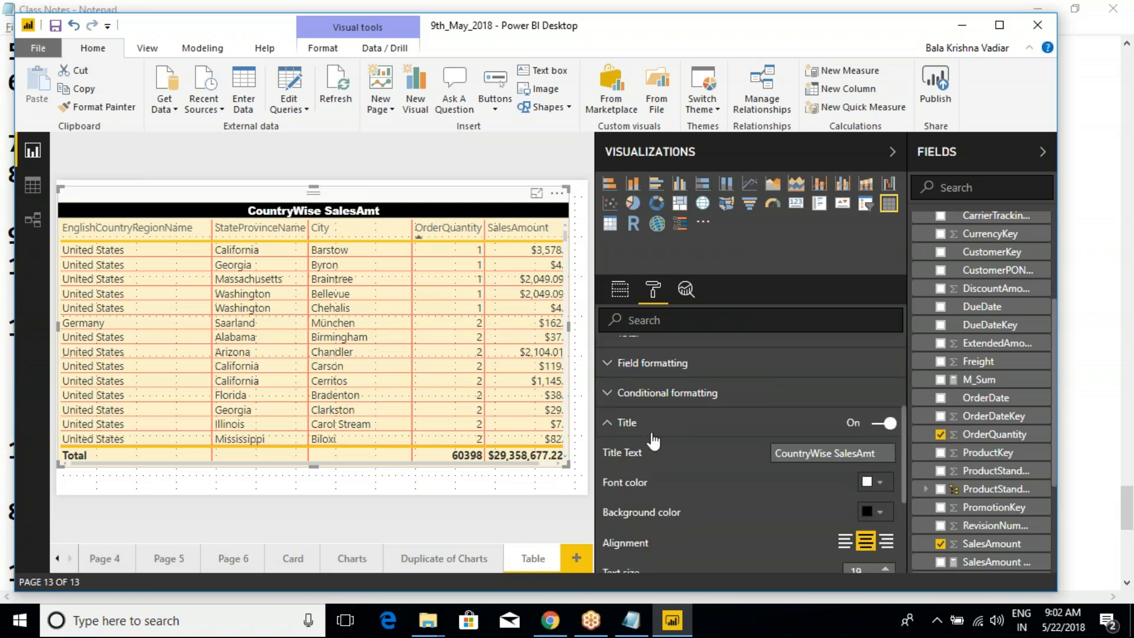
left_click(881, 429)
left_click(883, 424)
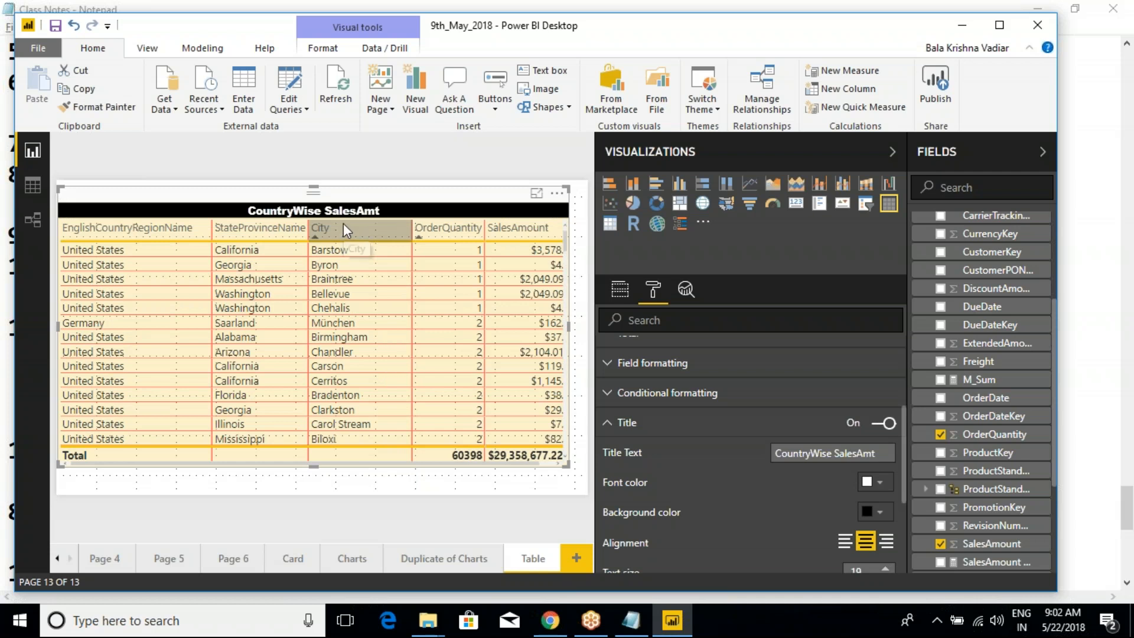
- Lower the table's upper edge to free space above it, and insert an empty text box on the page
left_click_drag(313, 188, 308, 234)
left_click(304, 214)
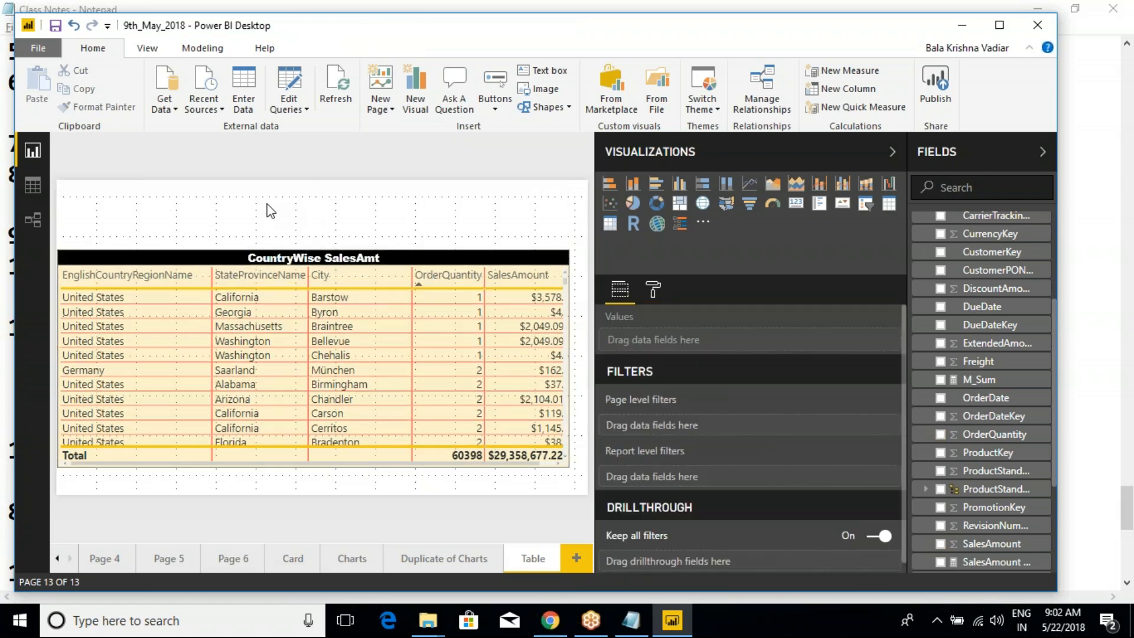
left_click(542, 71)
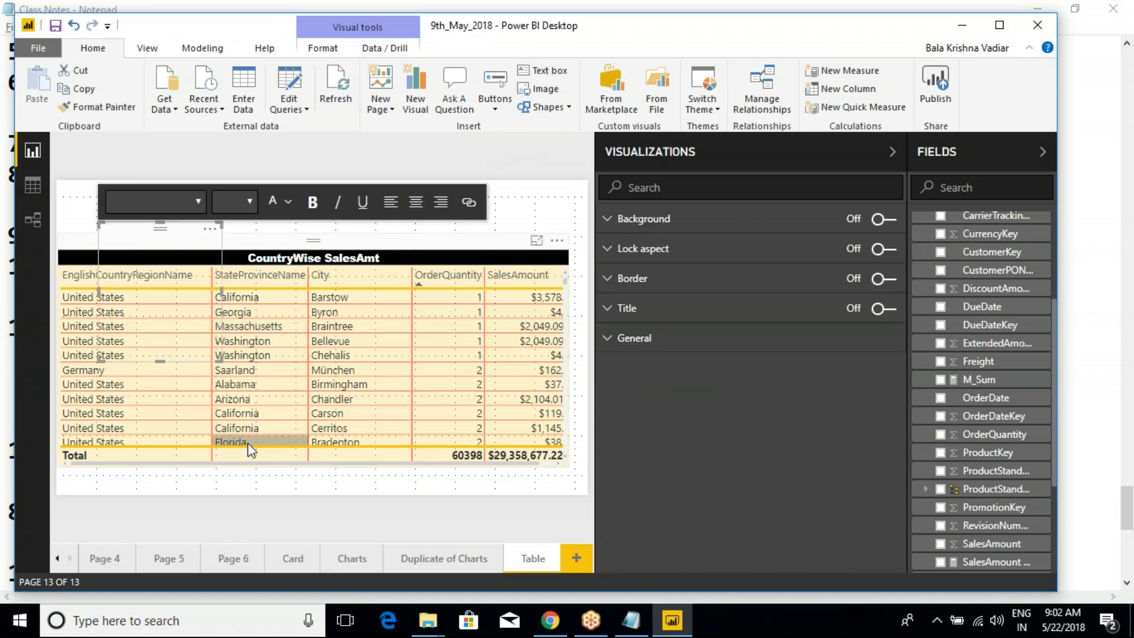
- Remove the empty text box and stretch the table back up to the upper edge of the page
left_click(210, 228)
left_click(257, 253)
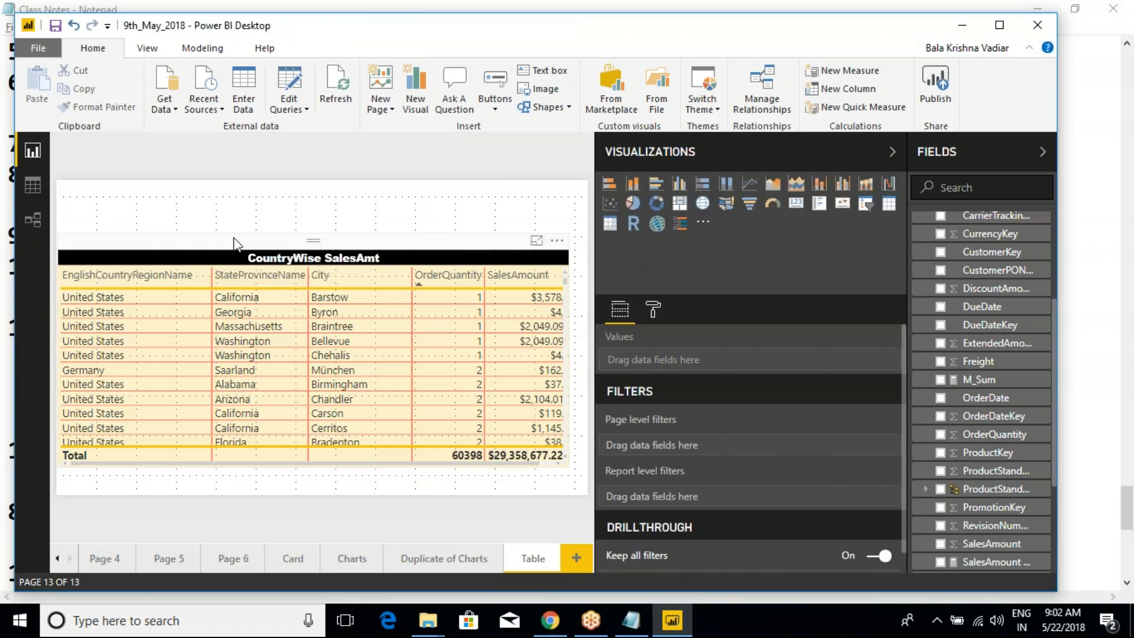
left_click(399, 246)
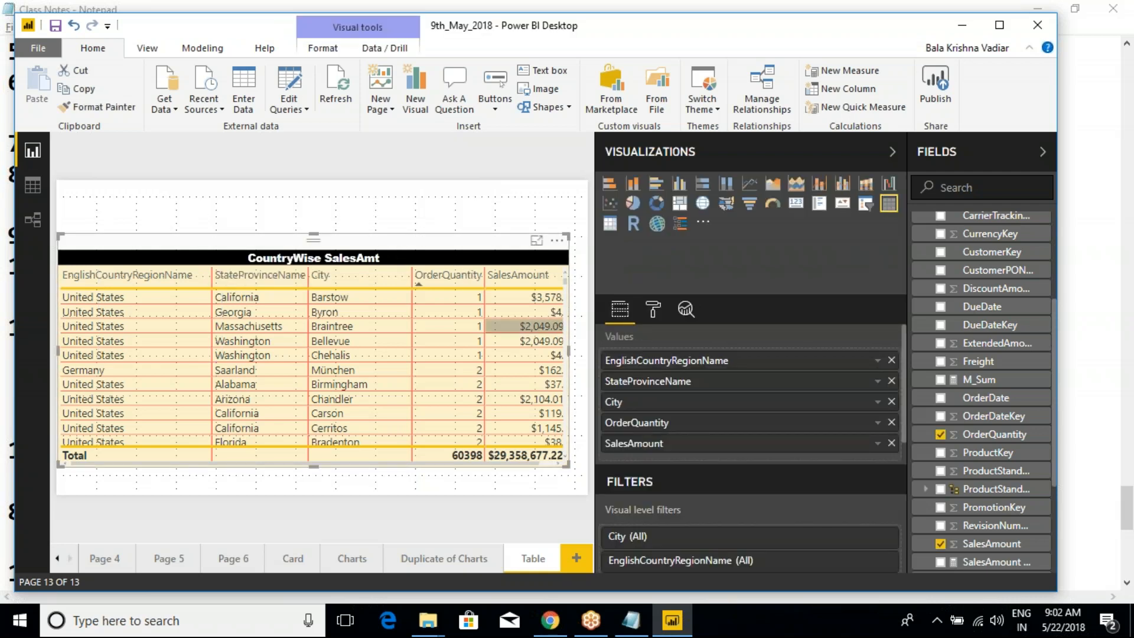
left_click_drag(313, 235, 313, 186)
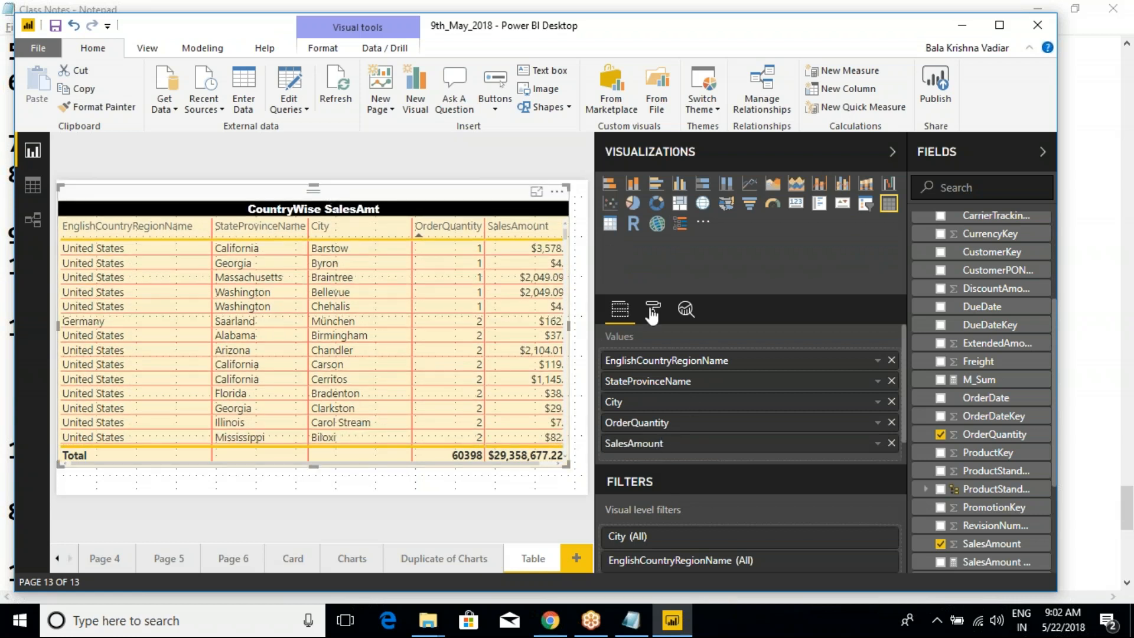
- Review the table's format options from General to Border, and return to its field settings
left_click(653, 309)
scroll(652, 518, "down", 3)
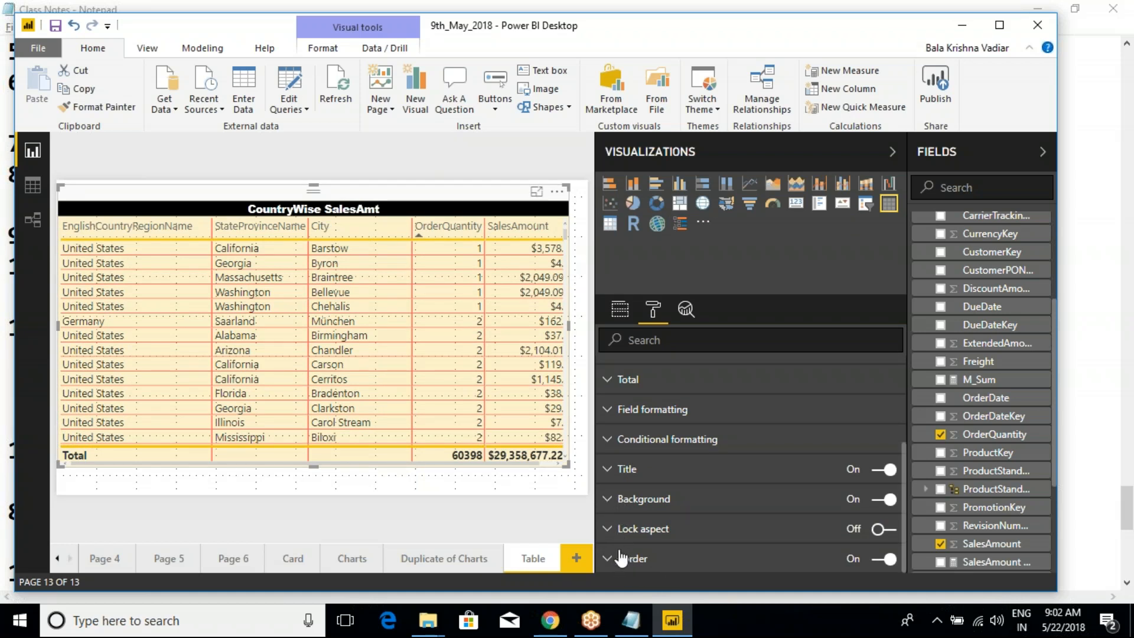
left_click(419, 485)
left_click(478, 217)
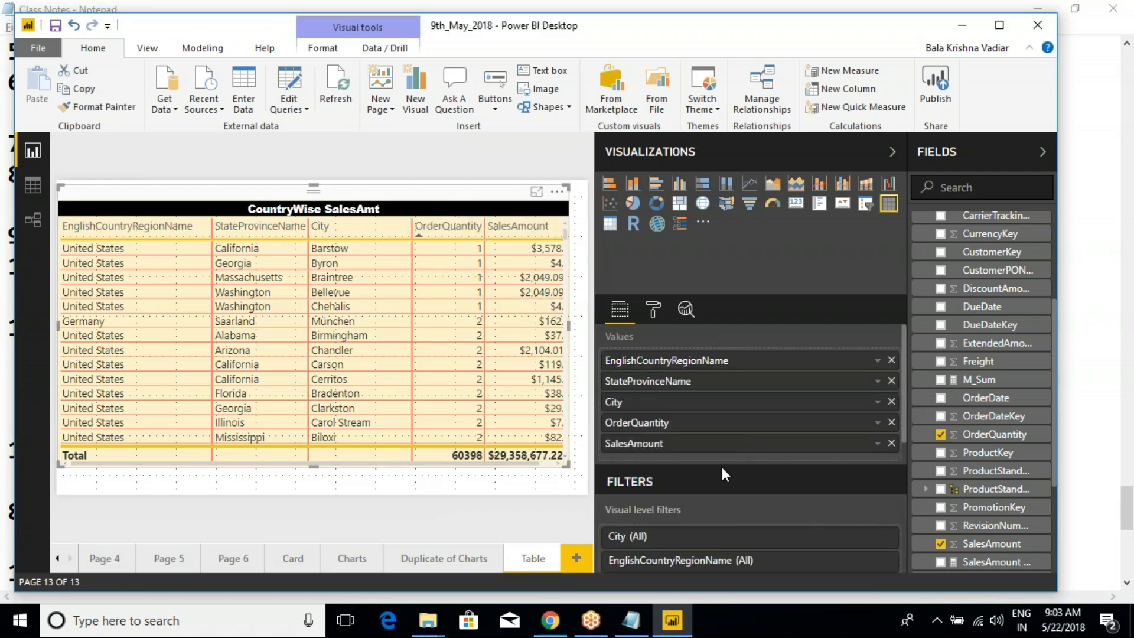
left_click(652, 309)
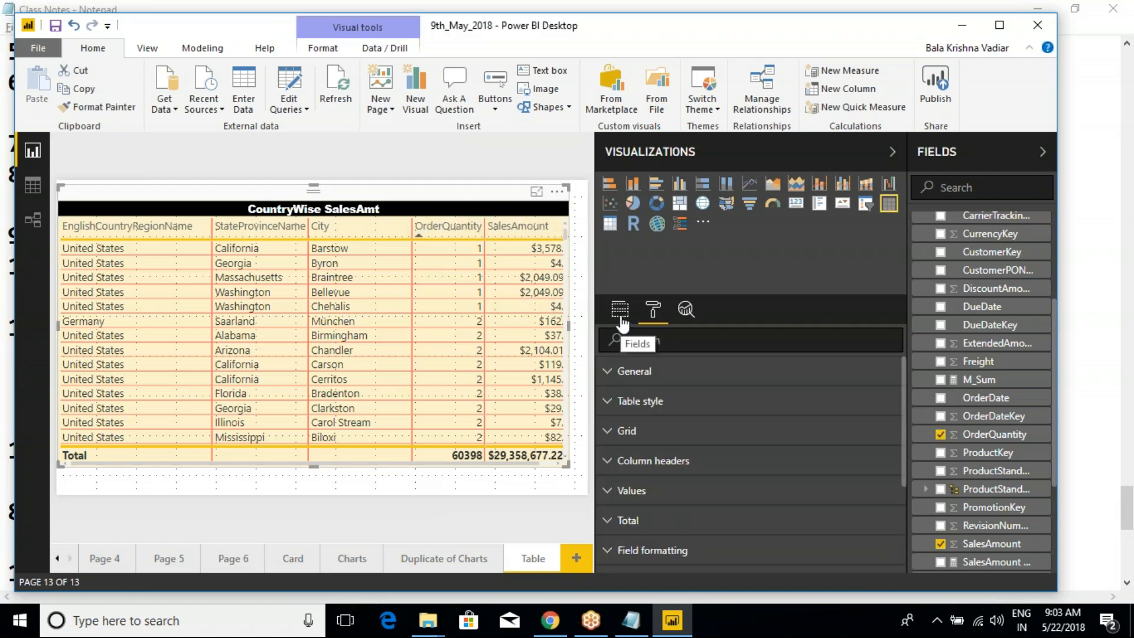
left_click(620, 311)
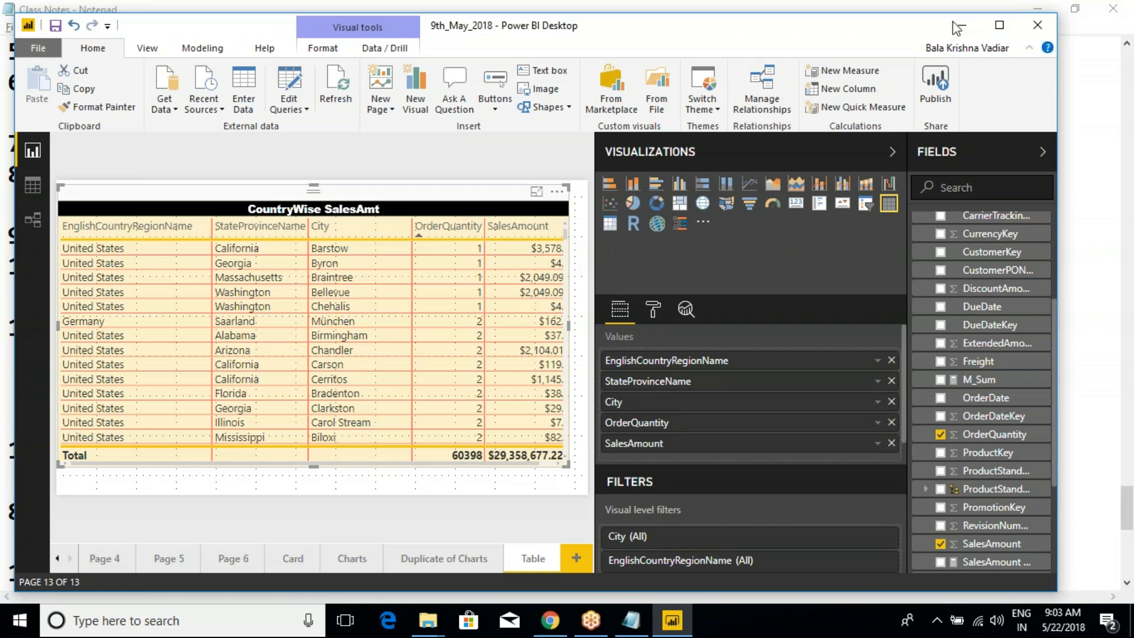